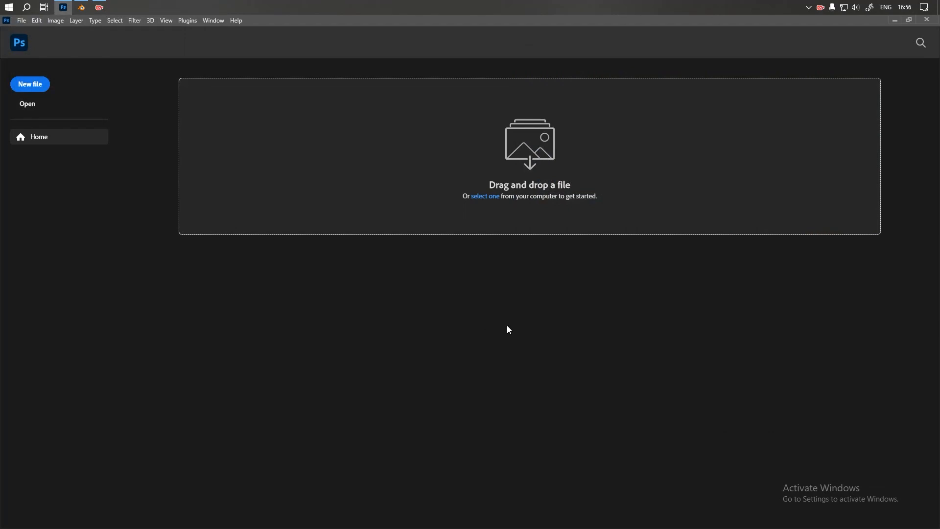
- Switch to WhatsApp and open today's whiteboard car sketch photo from the pinned chat at the head of the list
key("super")
key("super")
key("super")
left_click(236, 188)
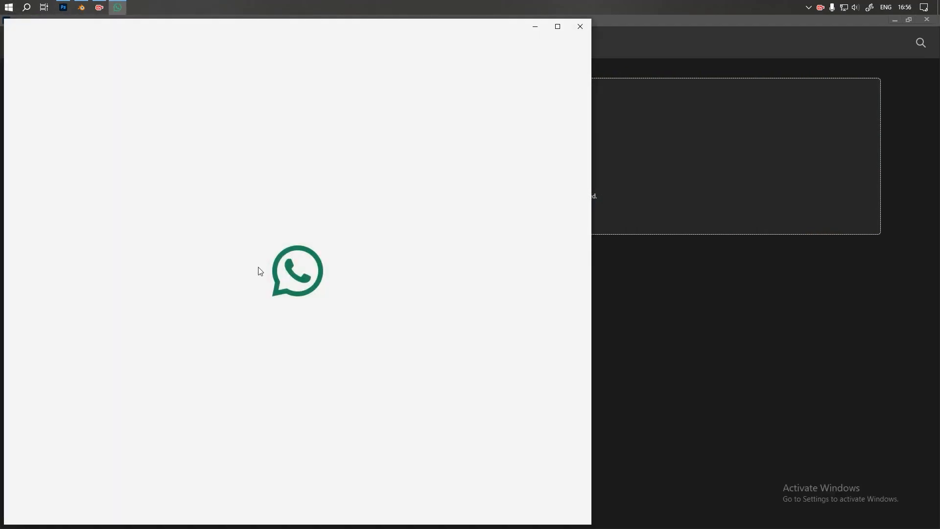
left_click(132, 109)
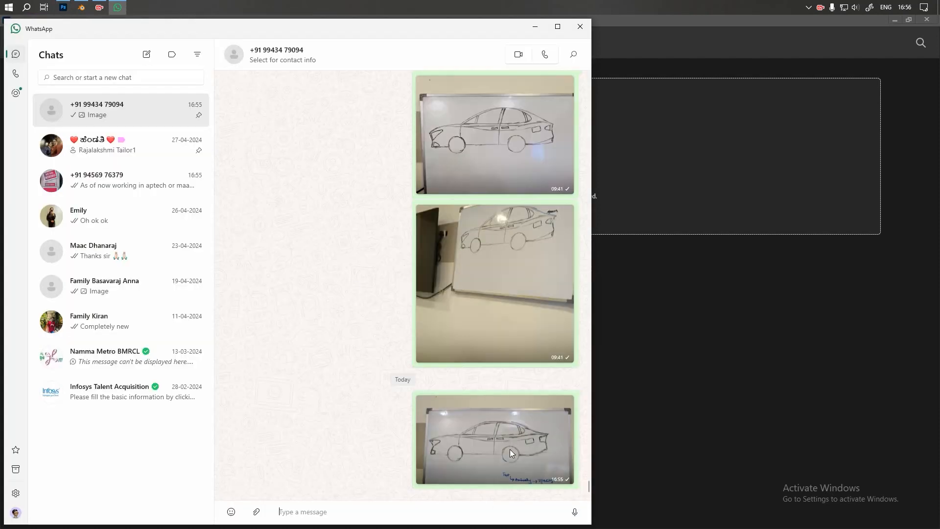
left_click(509, 448)
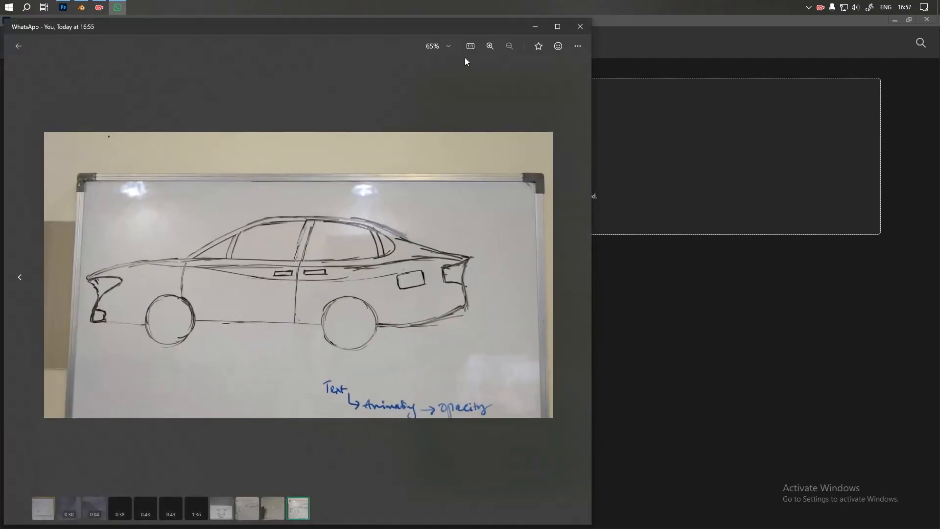
- Try to save the photo as 1 in the H: drive's Blender MOdels folder, declining to replace the existing file
left_click(578, 46)
left_click(521, 45)
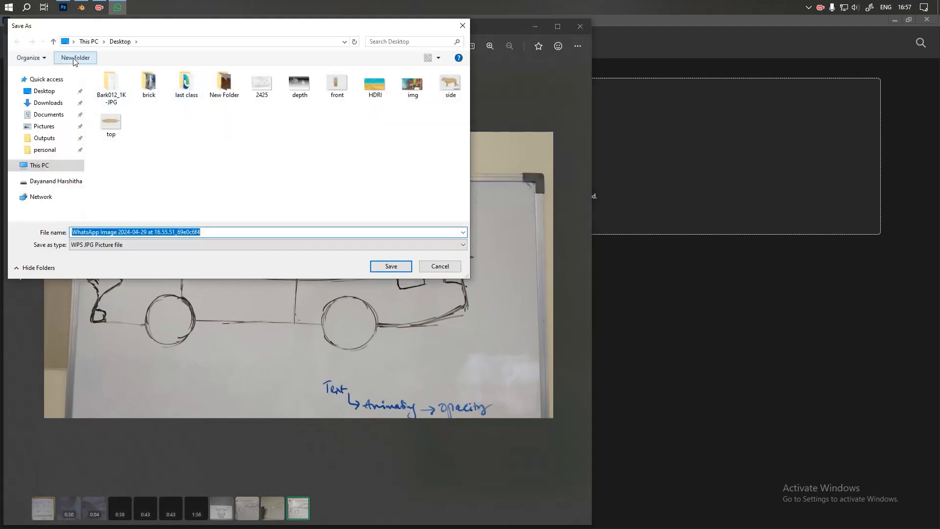
left_click(49, 181)
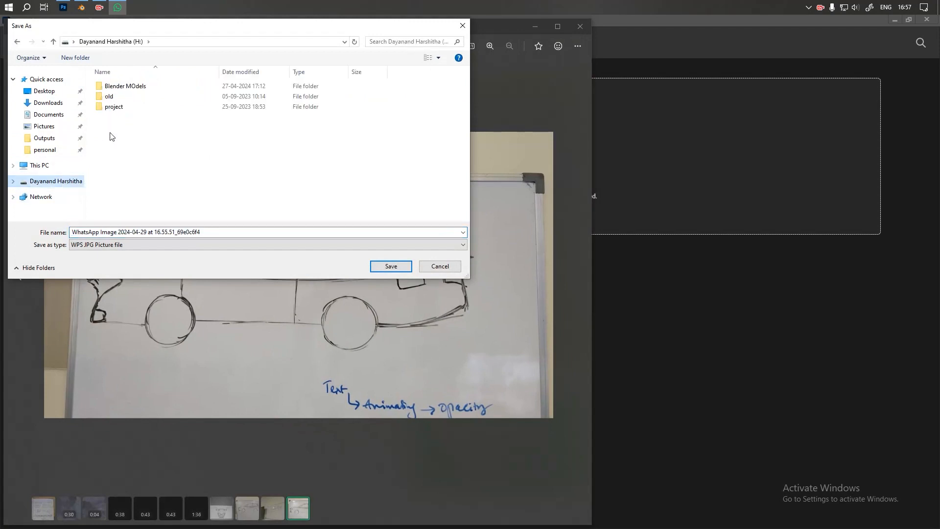
left_click(146, 90)
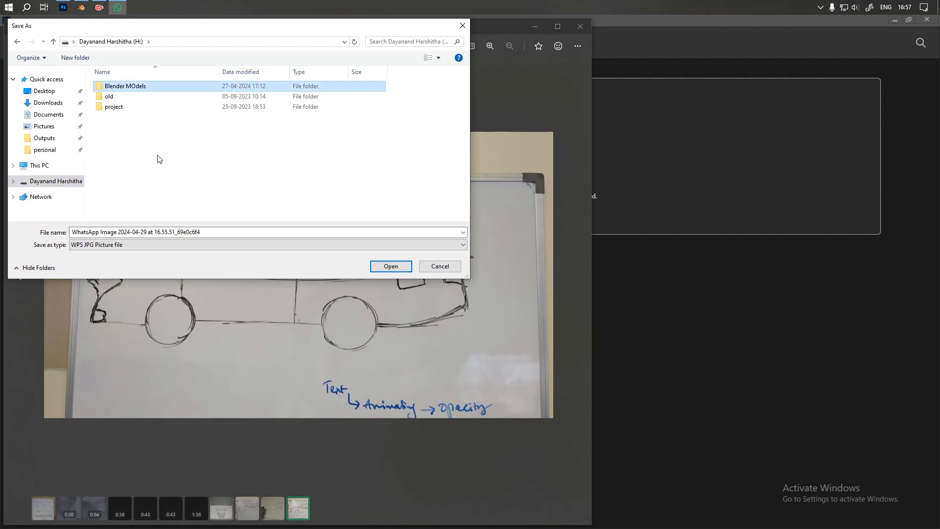
key("Return")
key("1")
key("Return")
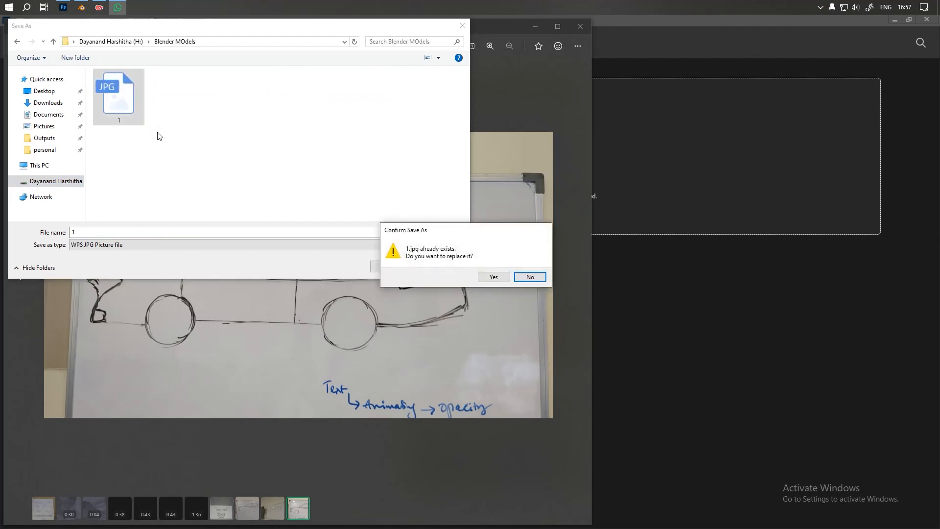
left_click(529, 277)
- Save the photo as 1 in a new subfolder named Car New, and close WhatsApp
left_click(76, 59)
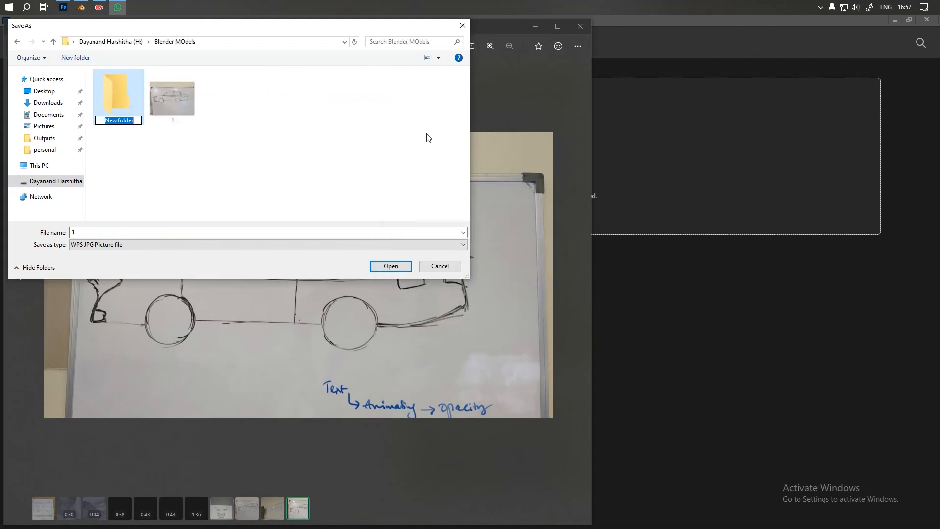
type("Car New")
key("Return")
key("Return")
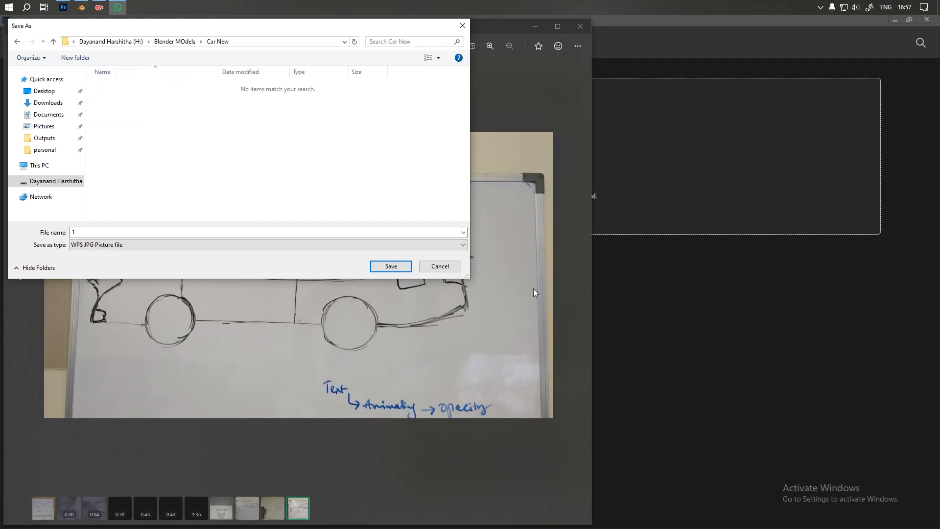
left_click(390, 266)
left_click(580, 27)
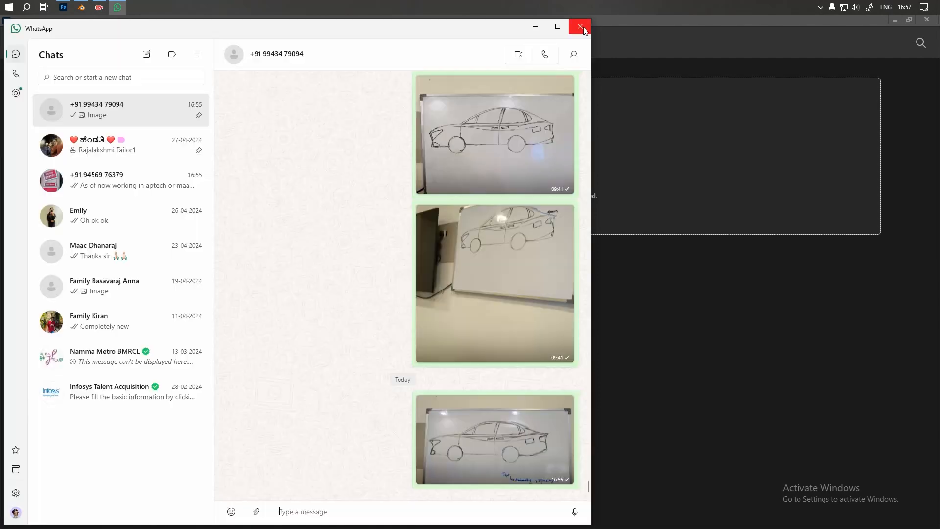
left_click(581, 23)
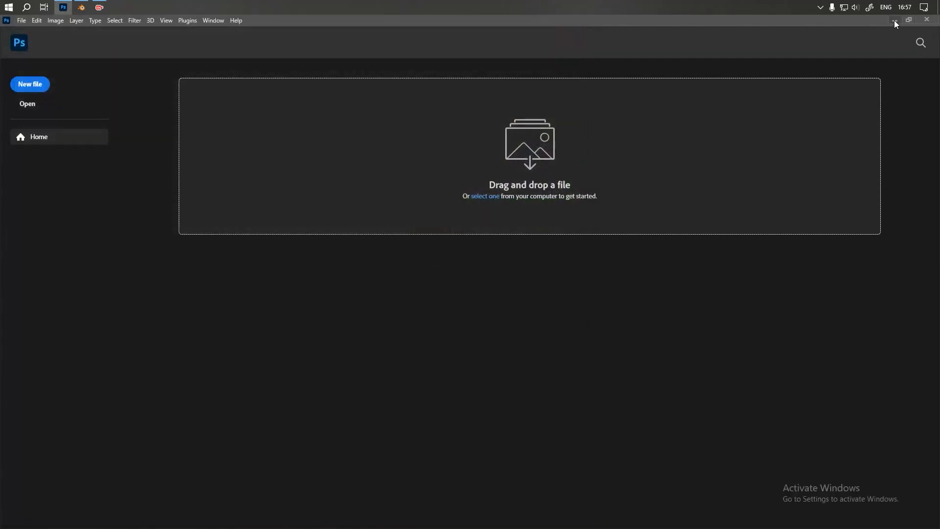
- Open the car sketch image 1 from the Car New folder inside Blender MOdels on the H: drive
left_click(28, 104)
left_click(44, 178)
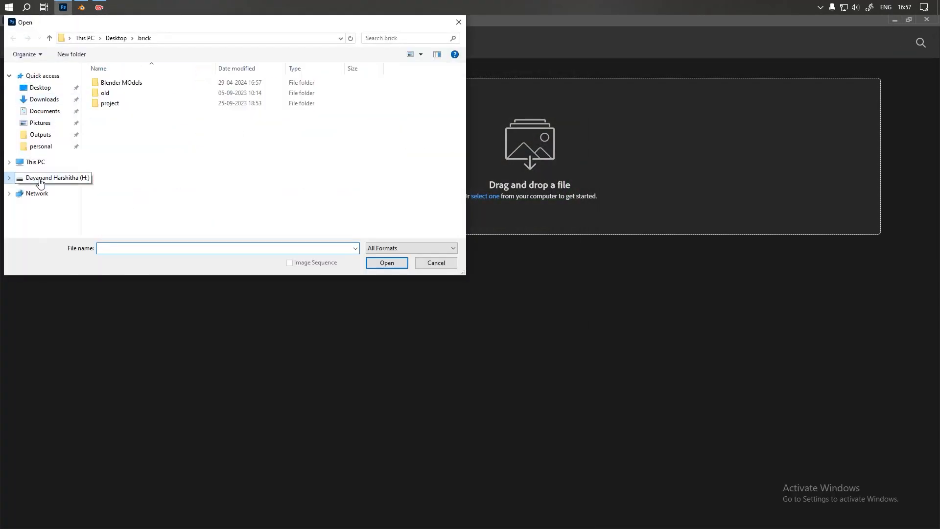
double_click(133, 84)
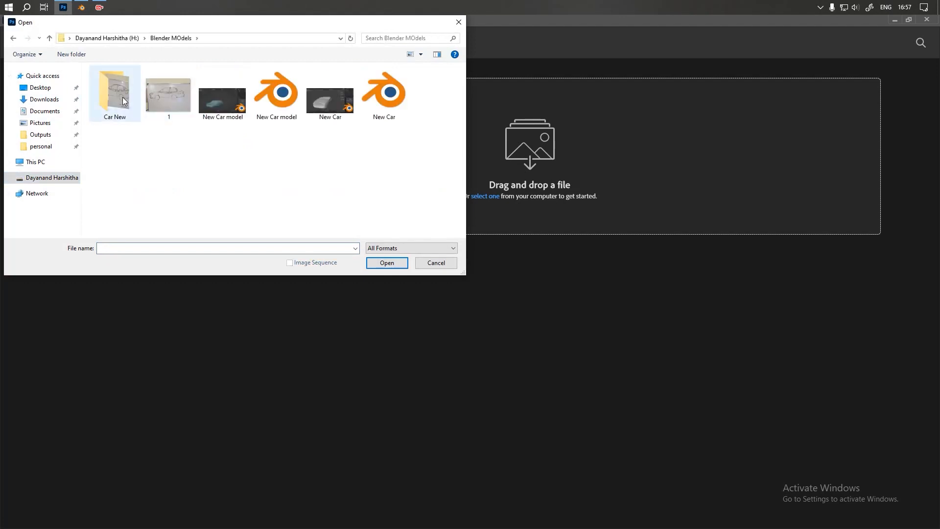
double_click(121, 97)
left_click(114, 95)
double_click(114, 97)
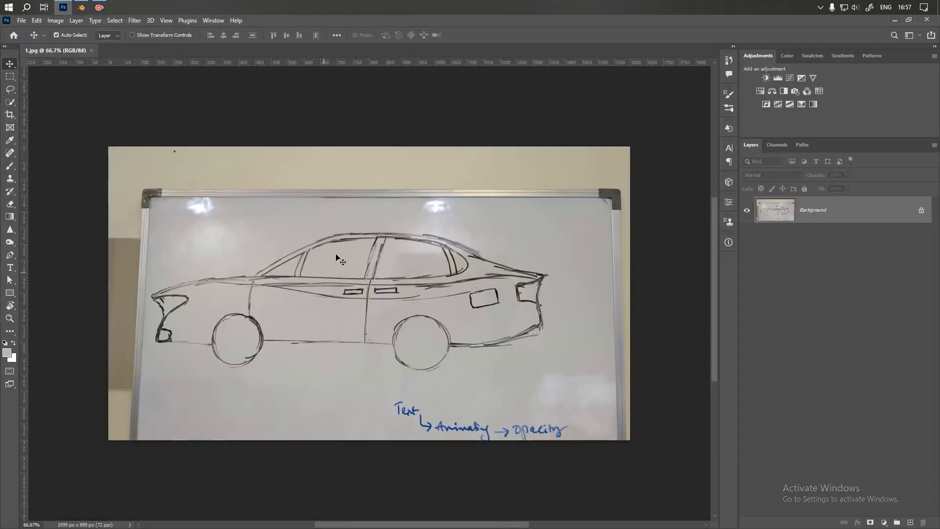
- Straighten the photo with the Perspective Crop Tool, fitting the crop corners to the whiteboard's inner frame and the photo's lower edge
left_click(10, 118)
right_click(11, 122)
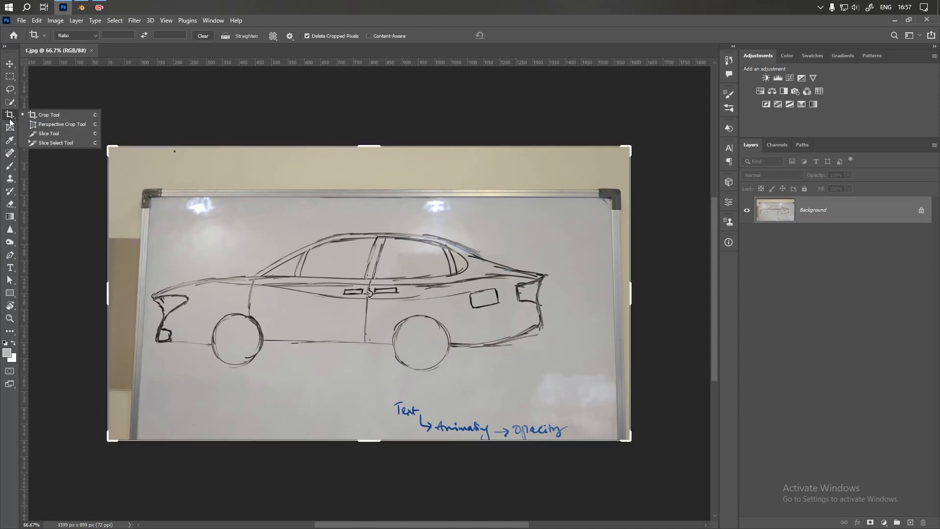
left_click(61, 125)
left_click(151, 197)
left_click(608, 199)
left_click(605, 348)
left_click_drag(606, 348, 618, 439)
left_click(84, 414)
left_click_drag(83, 414, 139, 440)
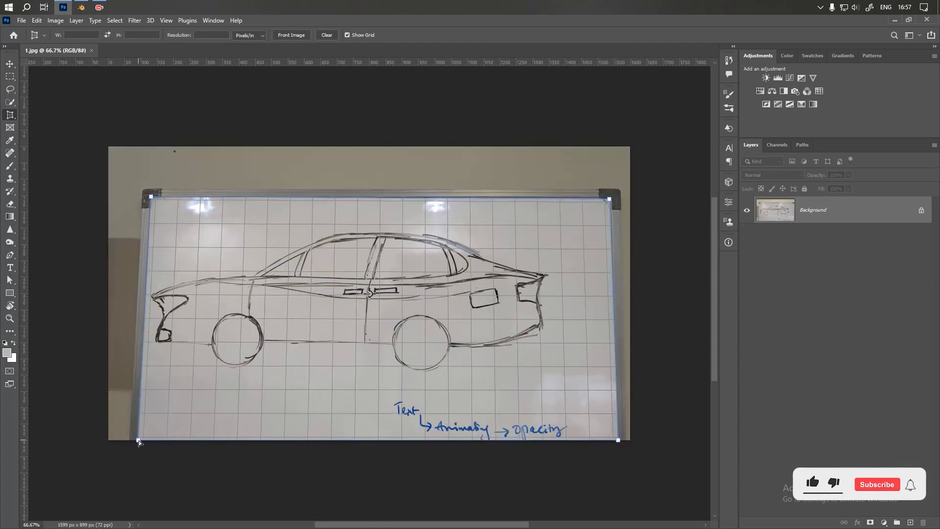
key("Return")
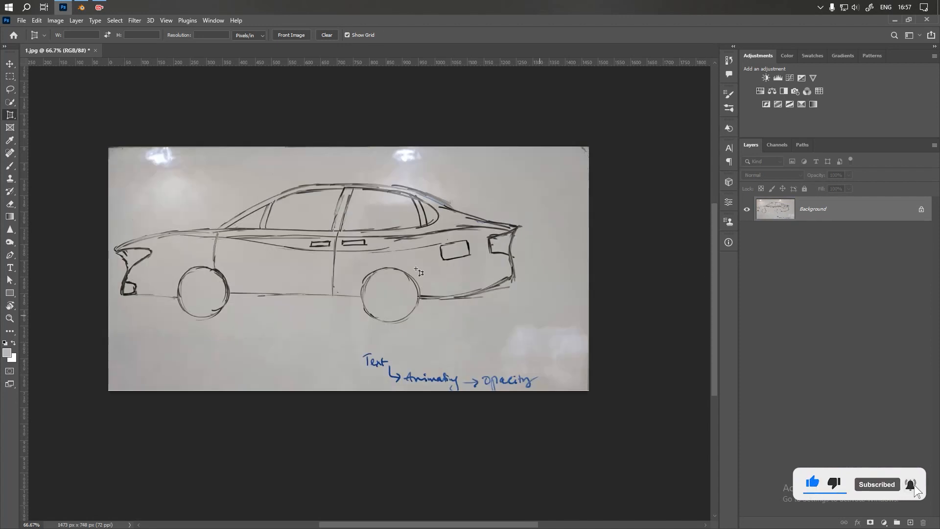
- Crop the image to about 1305 × 610 px, cutting off the handwritten notes below the car and the strip behind it
right_click(10, 115)
left_click(49, 115)
left_click_drag(596, 275, 562, 273)
left_click_drag(352, 392, 356, 370)
key("Return")
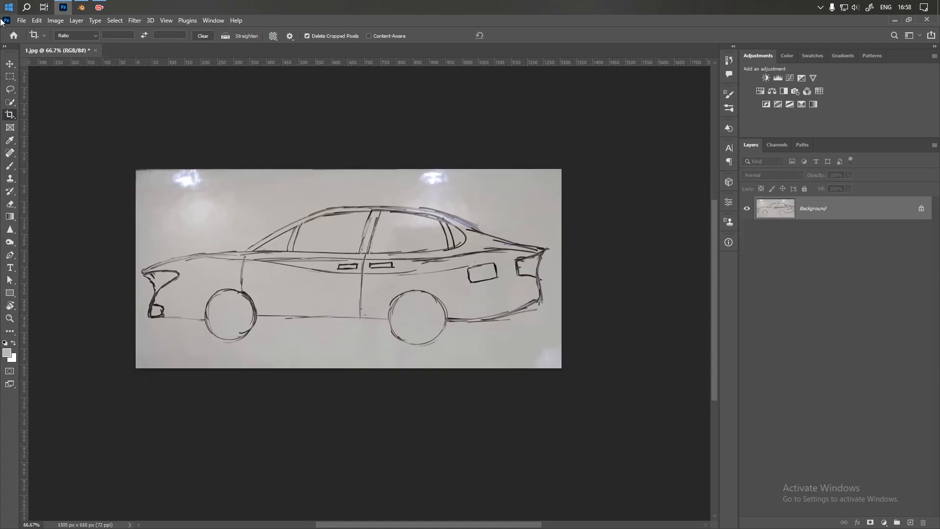
- Switch to Microsoft Edge and search the web for "car shell"
left_click(10, 65)
left_click(6, 8)
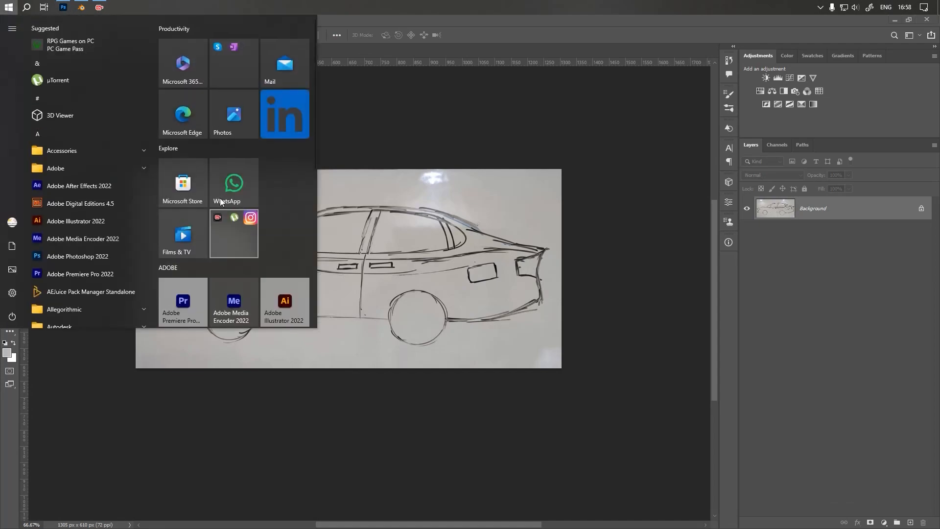
left_click(192, 123)
left_click(276, 39)
type("car shell")
key("Return")
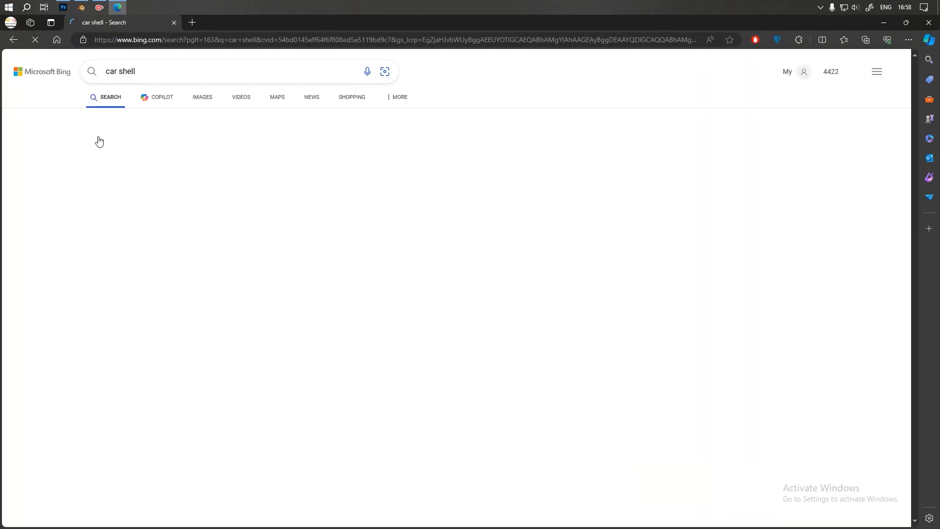
- Browse the car shell image results for a bare body frame reference and open the "Only body car stock illustration" image
left_click(245, 212)
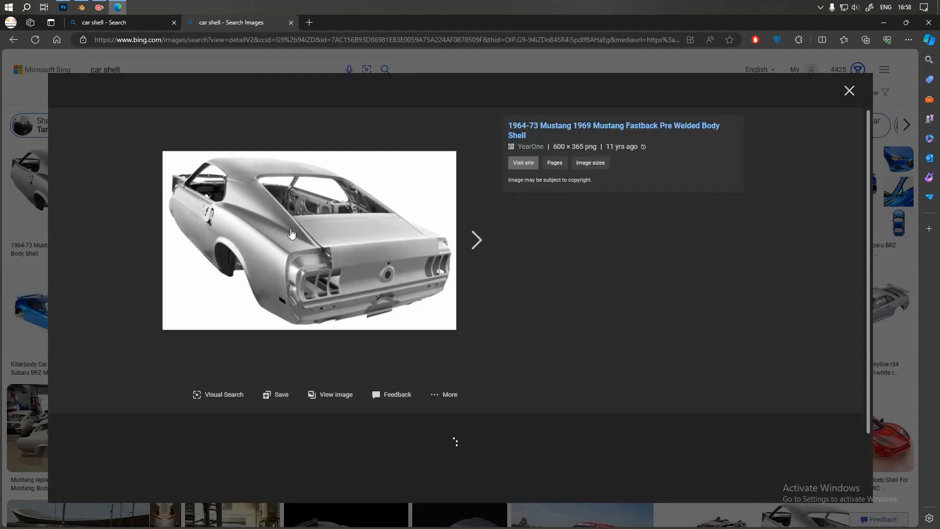
left_click(472, 244)
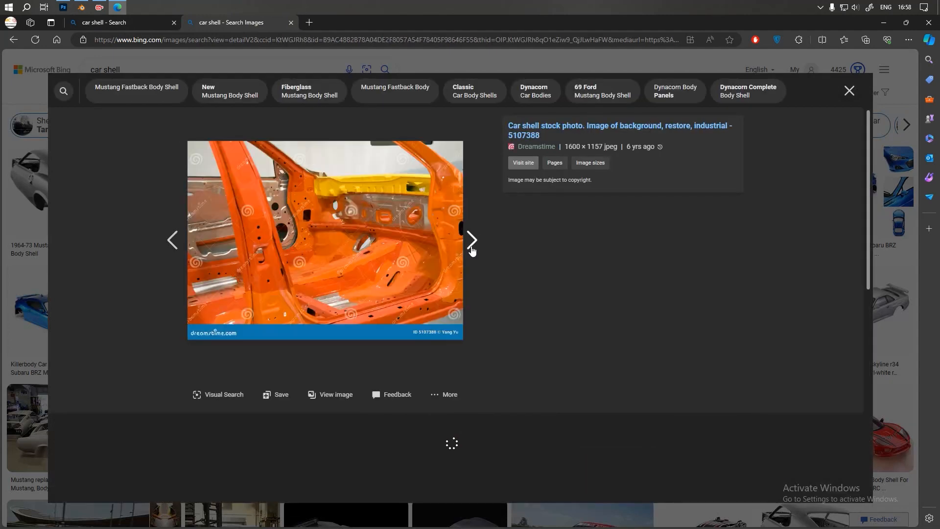
left_click(472, 241)
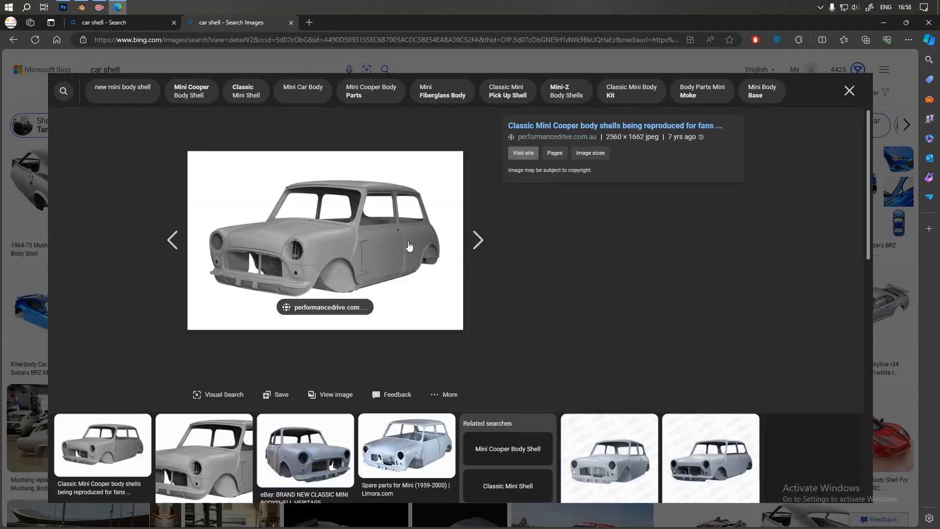
left_click(849, 91)
scroll(354, 145, "down", 1)
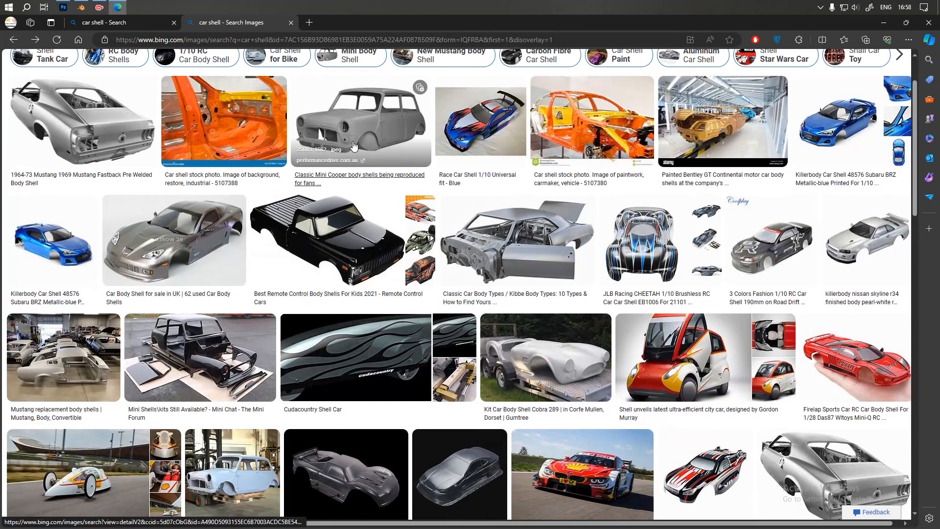
left_click(582, 121)
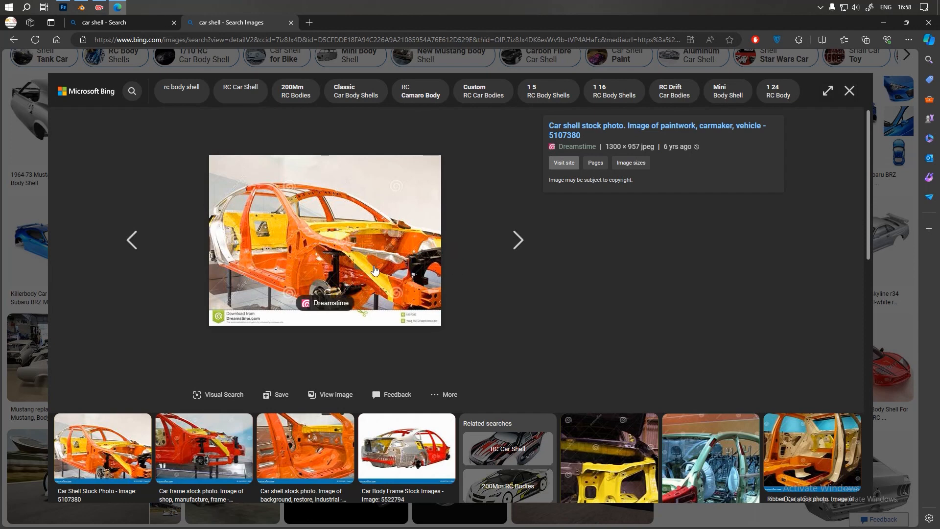
left_click(401, 443)
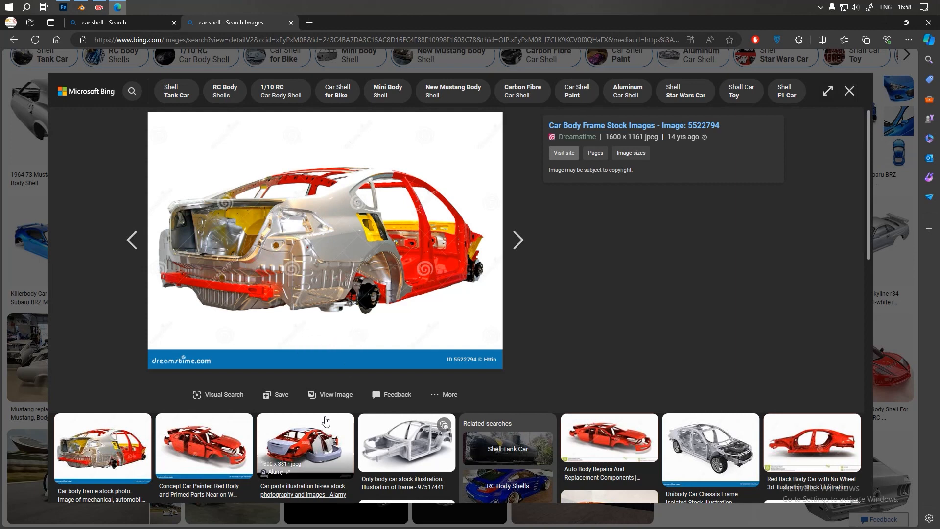
left_click(416, 448)
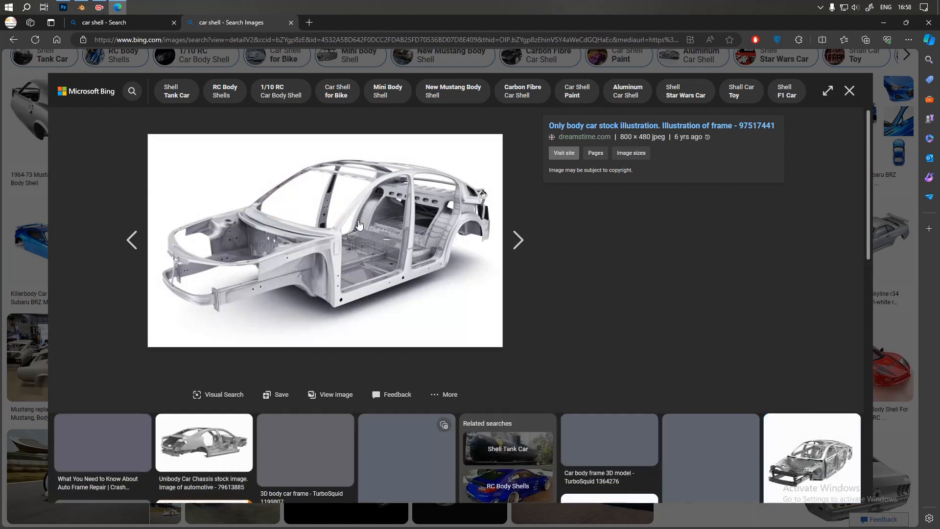
- Copy the bare car body illustration and paste it over the sketch as a new layer in Photoshop
right_click(357, 223)
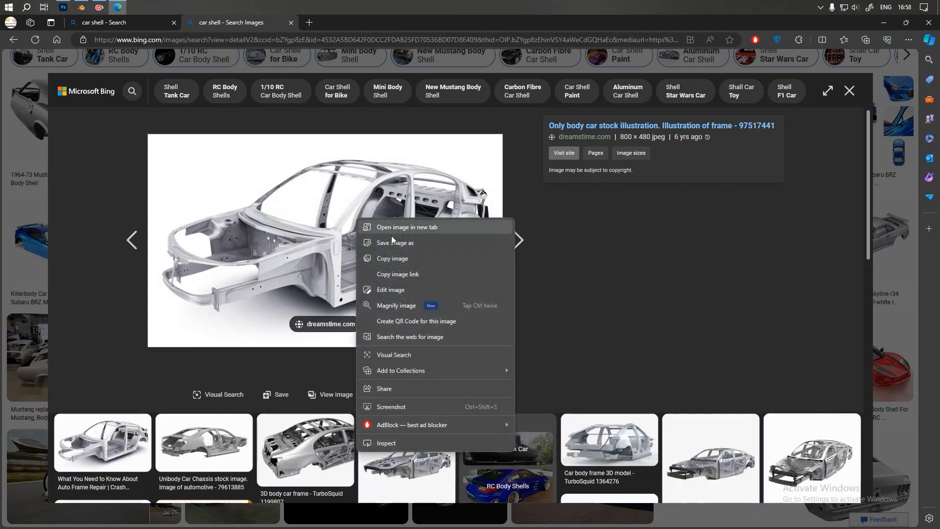
left_click(395, 258)
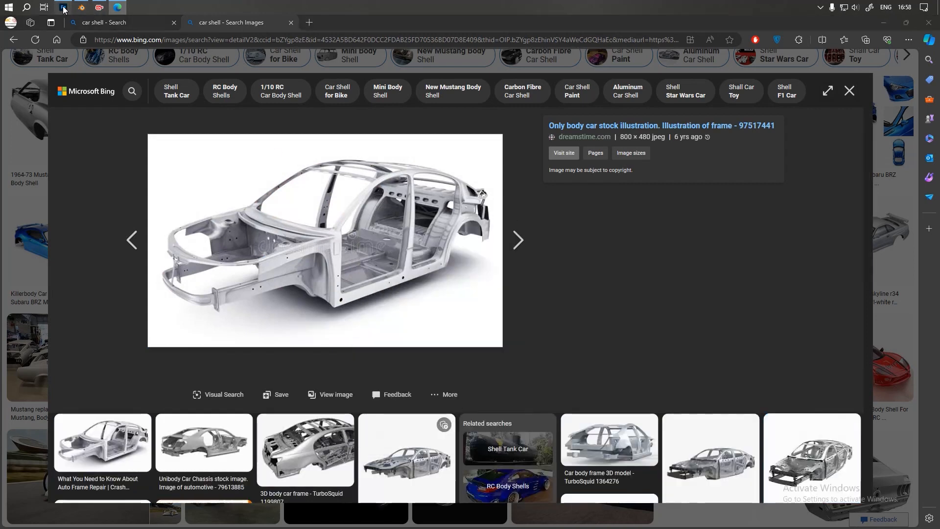
left_click(63, 6)
key("ctrl+v")
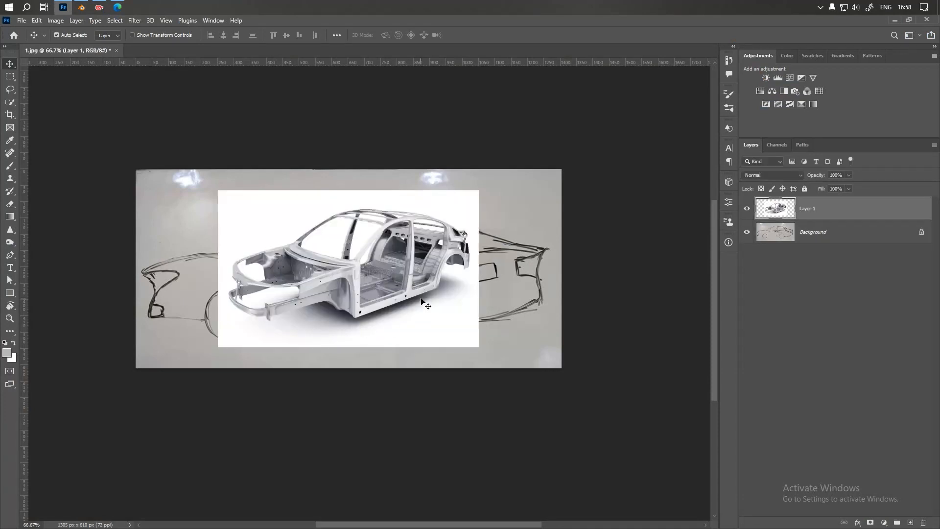
- Scale the pasted car body image proportionally about its centre to 126.30% so it fills the canvas height
key("ctrl+t")
left_click_drag(478, 190, 519, 180, "alt")
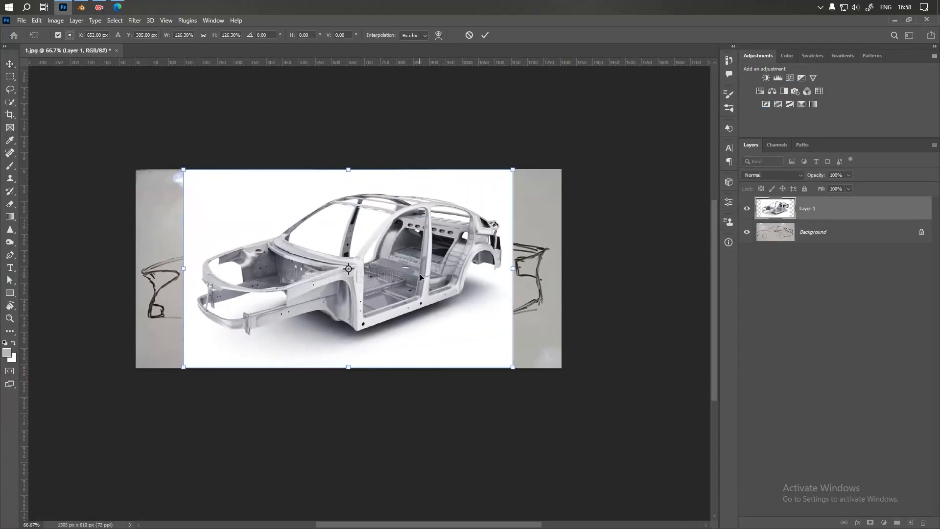
key("Return")
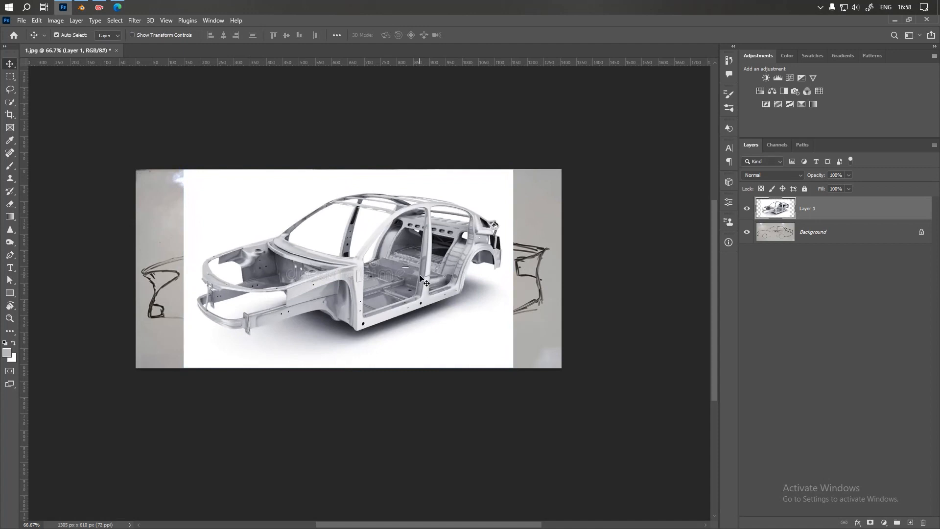
- Hide the car body layer and export the sketch as 1.jpg at 100% quality into Blender MOdels\Car New, replacing the existing file
left_click(746, 210)
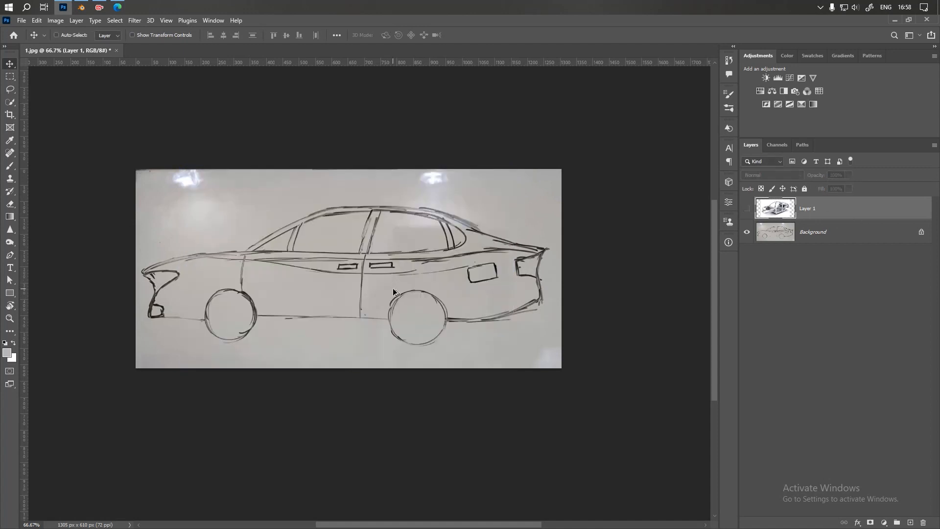
key("ctrl+alt+shift+w")
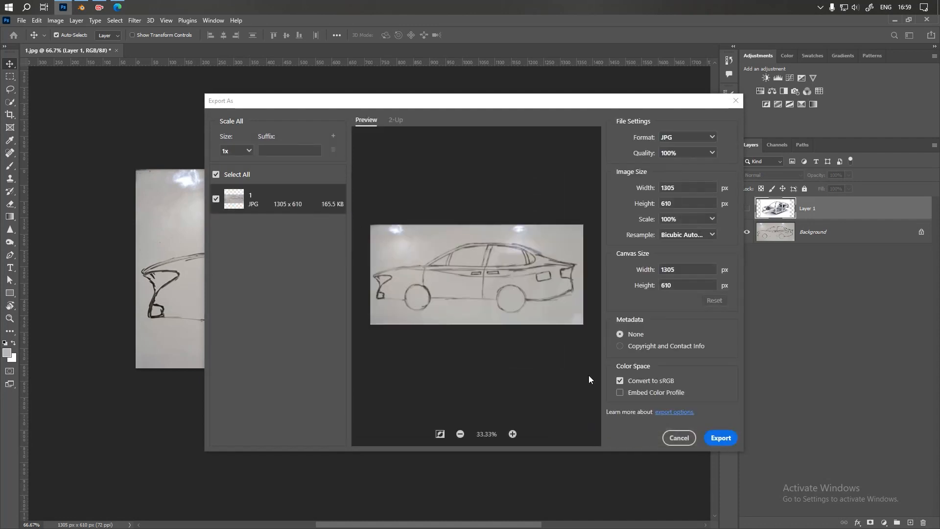
left_click(721, 437)
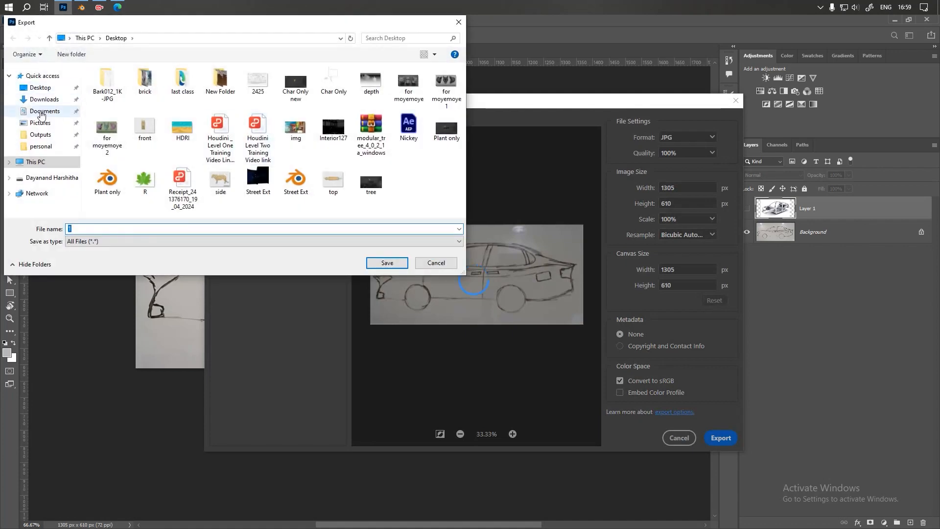
left_click(41, 177)
double_click(109, 81)
double_click(109, 83)
left_click(395, 262)
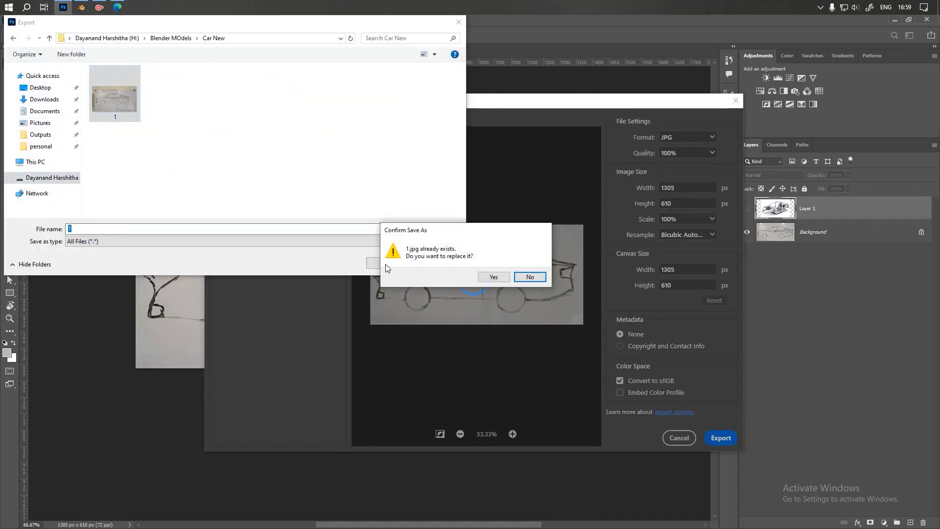
left_click(494, 277)
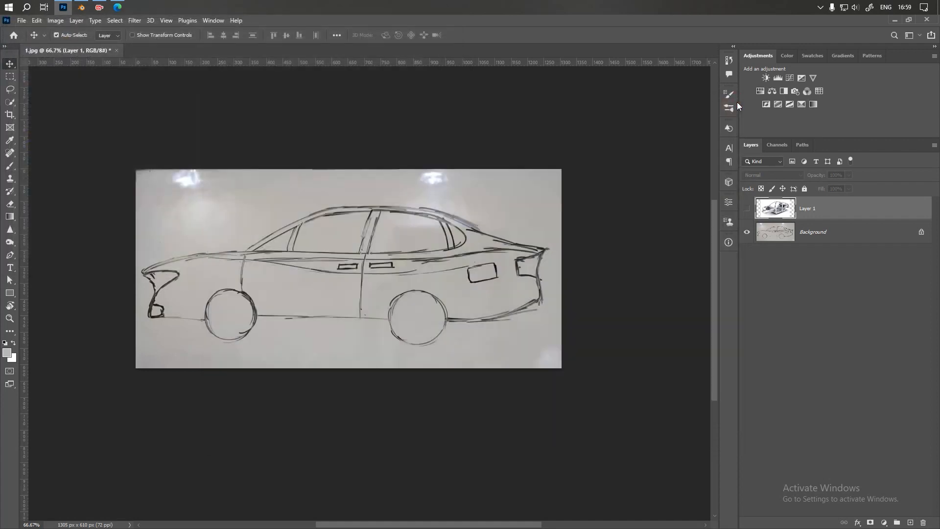
- Show the car body layer again and hide the Background layer containing the sketch
left_click(746, 208)
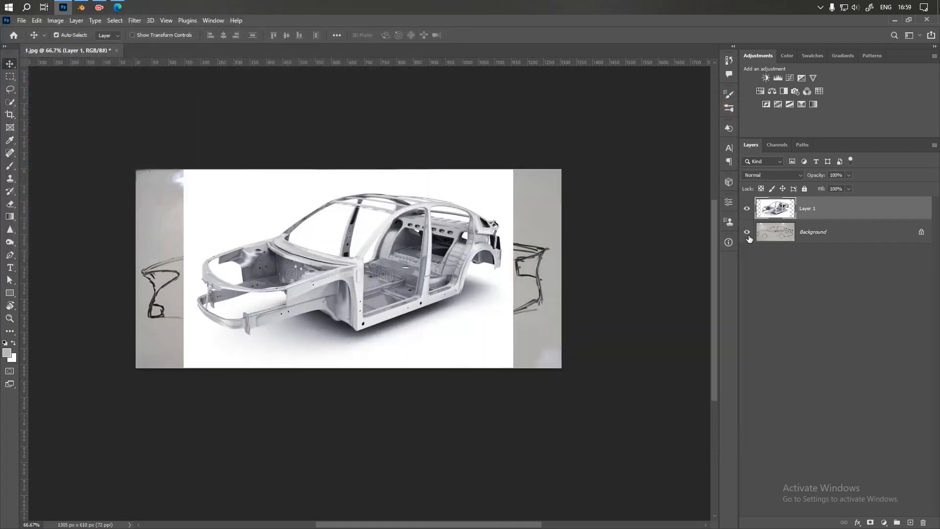
left_click(747, 232)
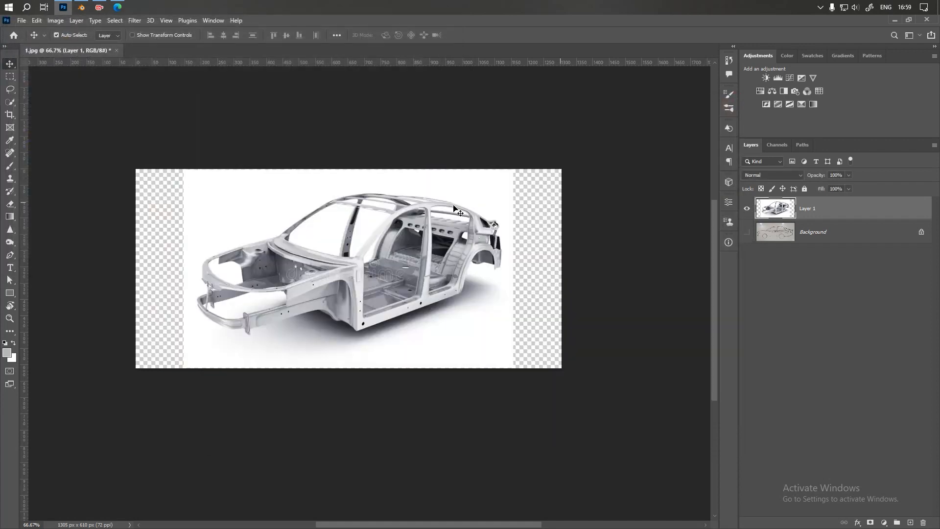
left_click(747, 233)
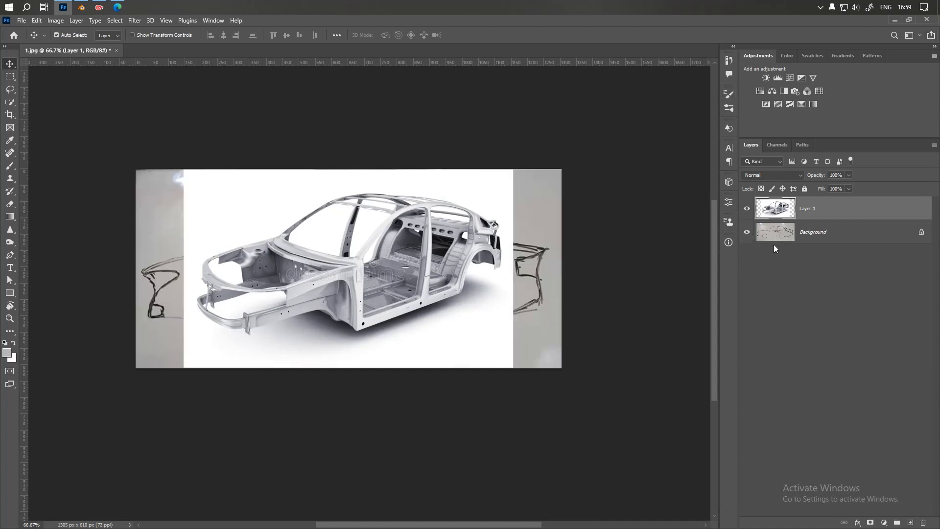
left_click(747, 233)
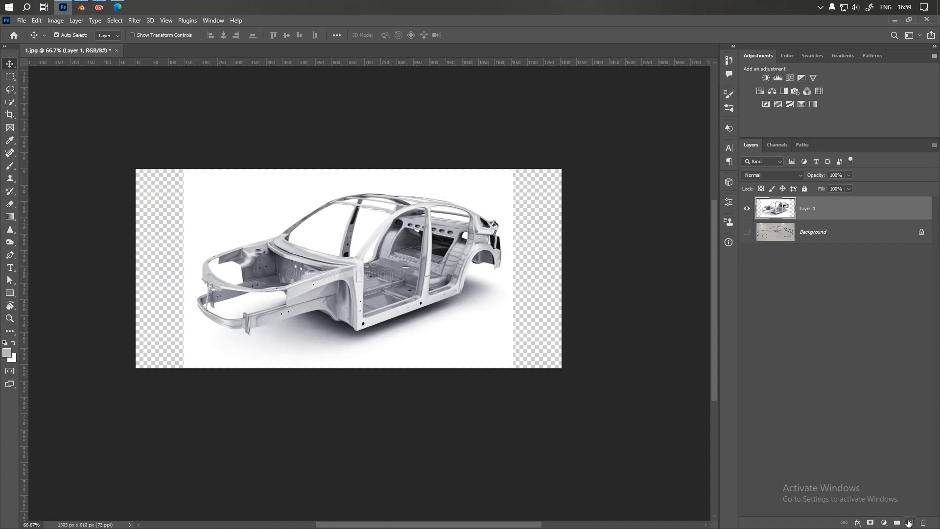
- Add a new layer filled with white and place it directly beneath the car body layer
left_click(909, 522)
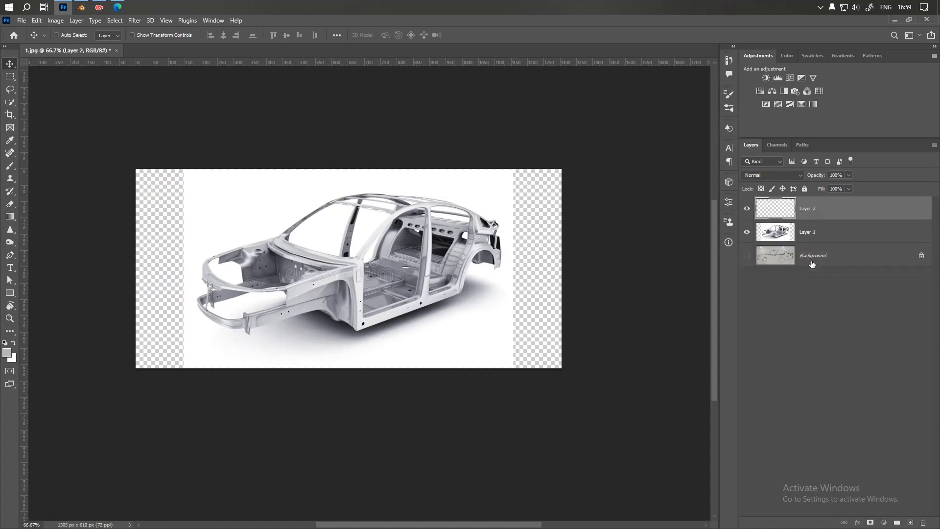
key("ctrl+BackSpace")
left_click_drag(811, 218, 806, 245)
- Export the car body image on white as a 1305 x 610 px JPG named ref into the Car New folder
key("ctrl+s")
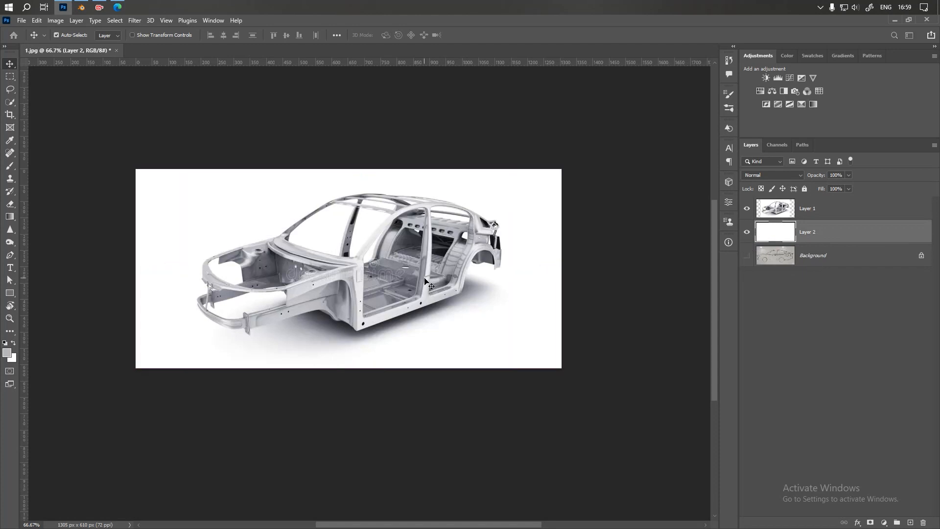
left_click(718, 437)
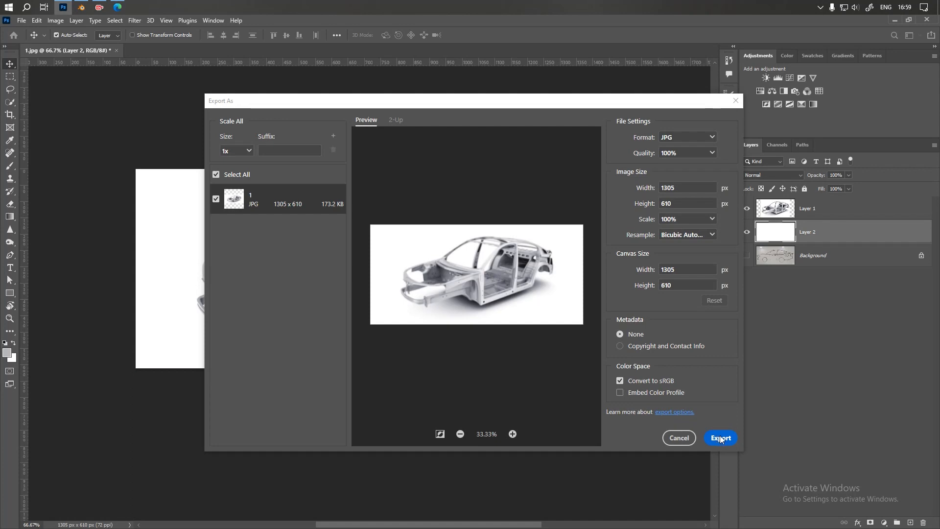
left_click(721, 438)
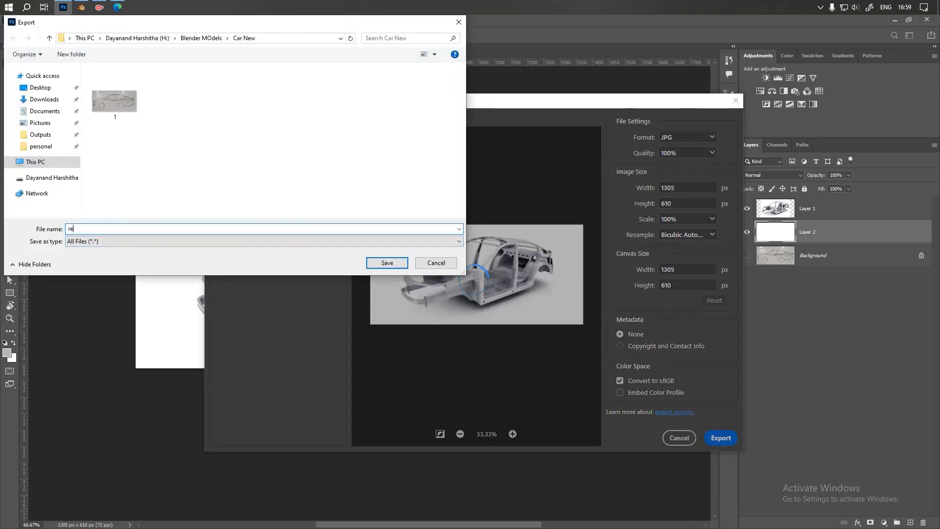
key("Escape")
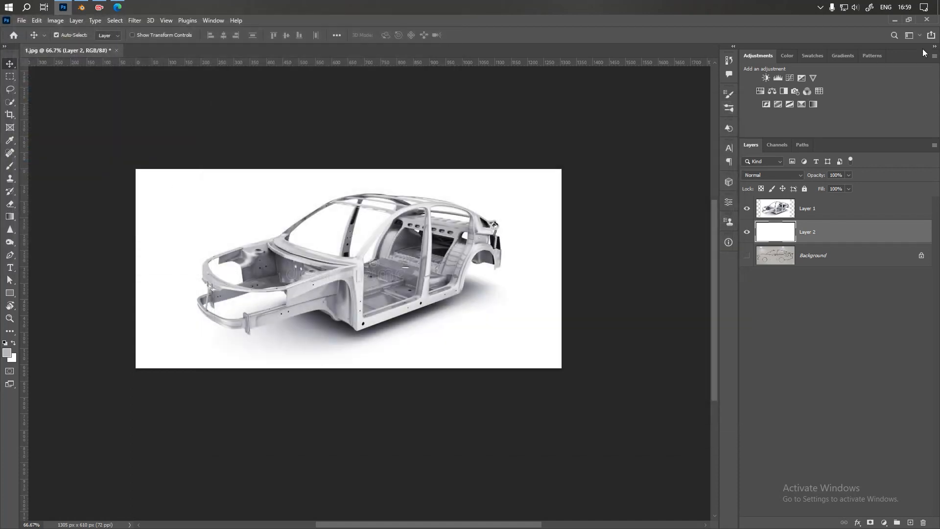
- Close Photoshop without saving the document and close Microsoft Edge to switch to Blender
left_click(926, 20)
left_click(467, 209)
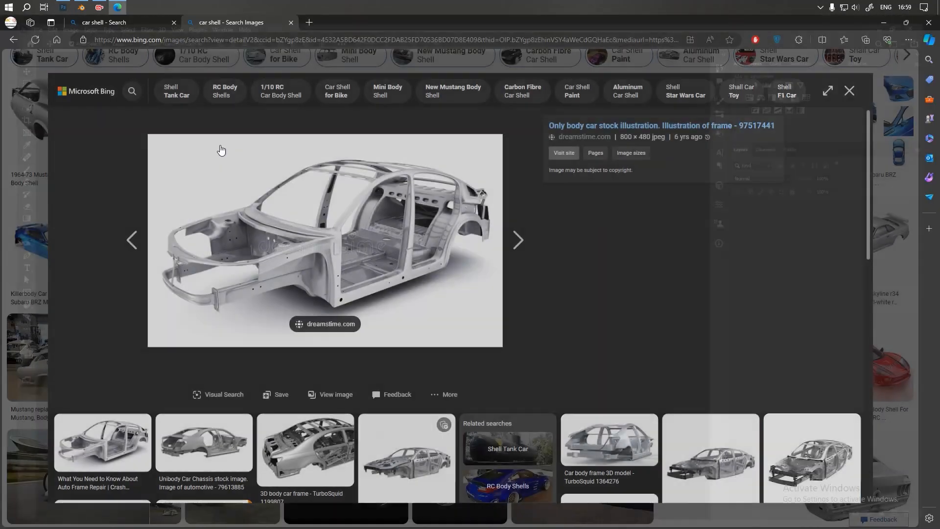
left_click(929, 22)
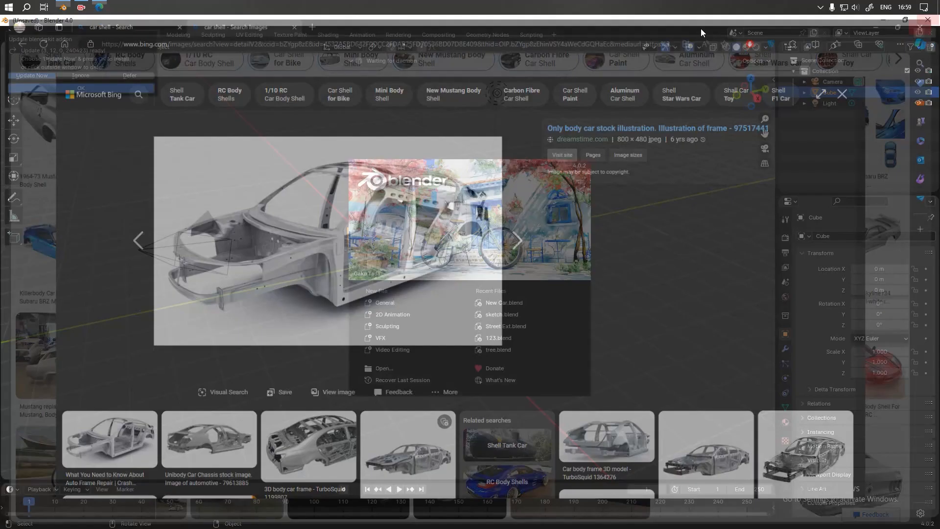
left_click(619, 323)
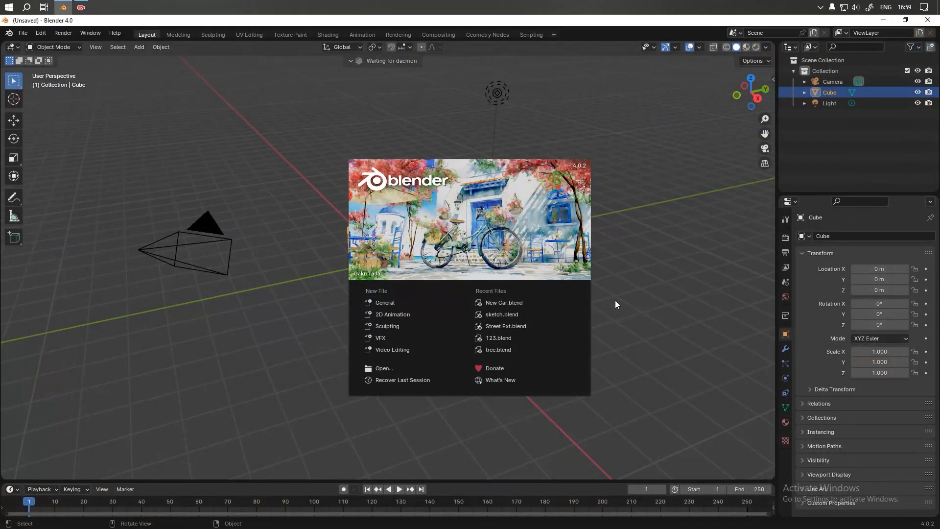
- Dismiss the splash screen and delete all default objects from the scene
left_click(237, 175)
key("a")
key("Delete")
- Load 1.jpg from H:\Blender MOdels\Car New as a reference image aligned to the Right Orthographic view
middle_click_drag(240, 183, 310, 221, "alt")
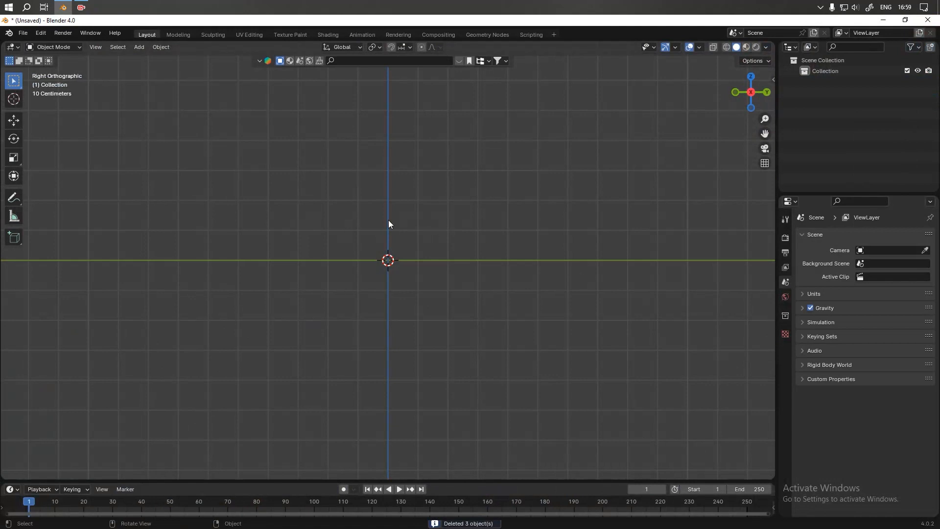
key("shift+a")
mouse_move(388, 348)
left_click(458, 347)
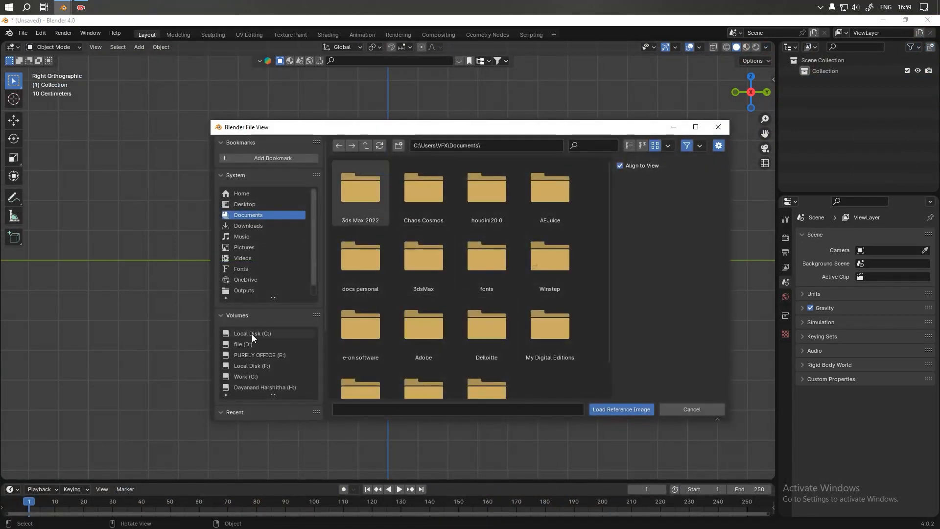
scroll(251, 334, "down", 4)
left_click(273, 310)
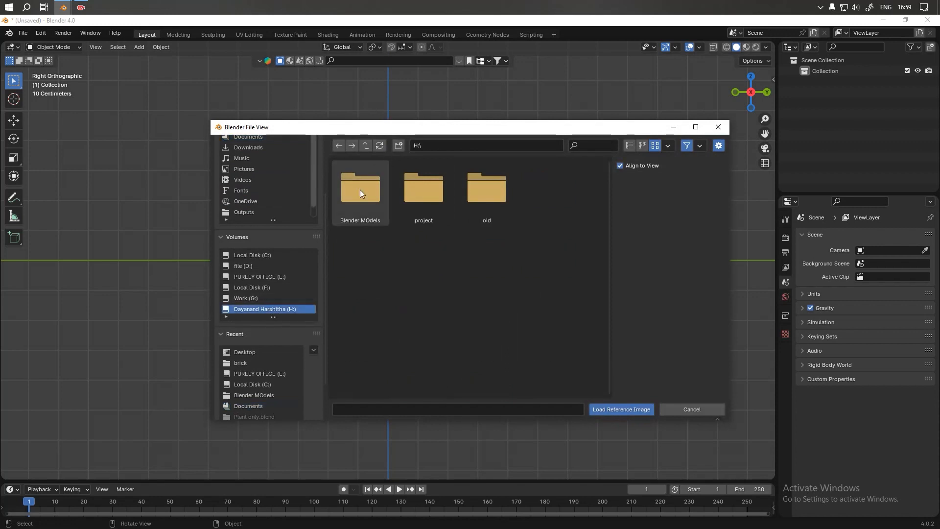
double_click(360, 191)
double_click(358, 186)
left_click(400, 186)
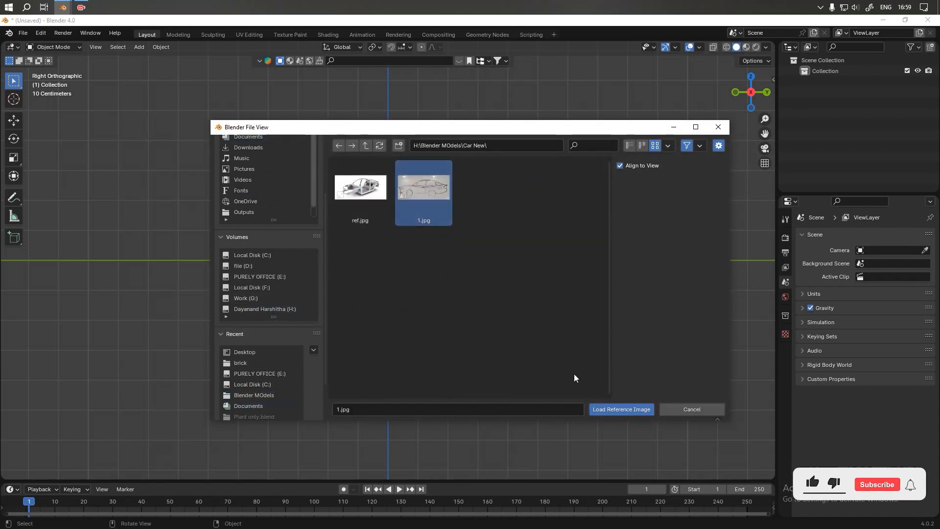
left_click(613, 408)
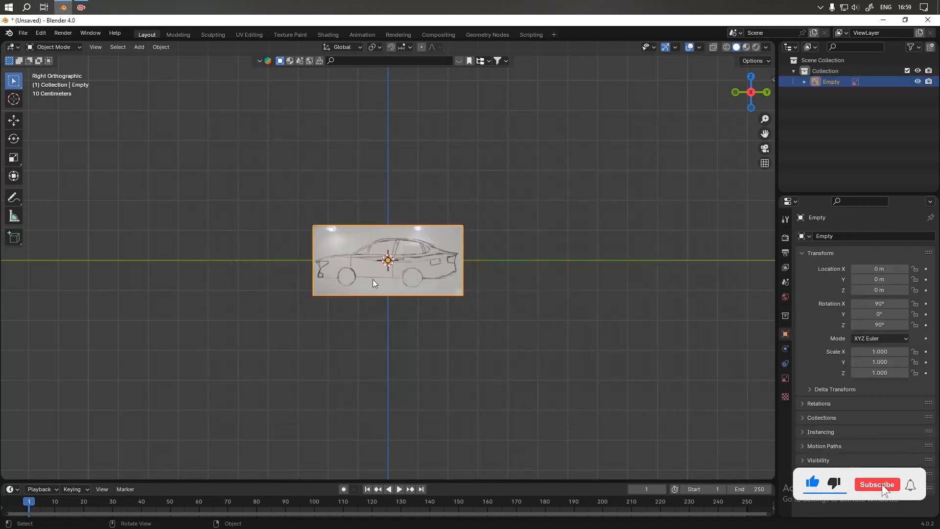
- Set the reference image's X and Y scale to 3
key("n")
left_click(706, 202)
type("3")
key("Return")
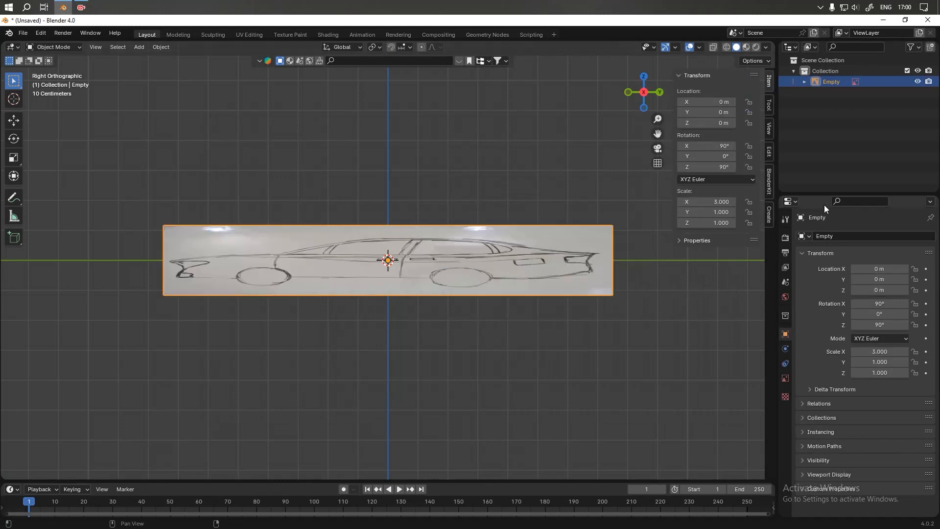
left_click(717, 212)
type("3")
key("Return")
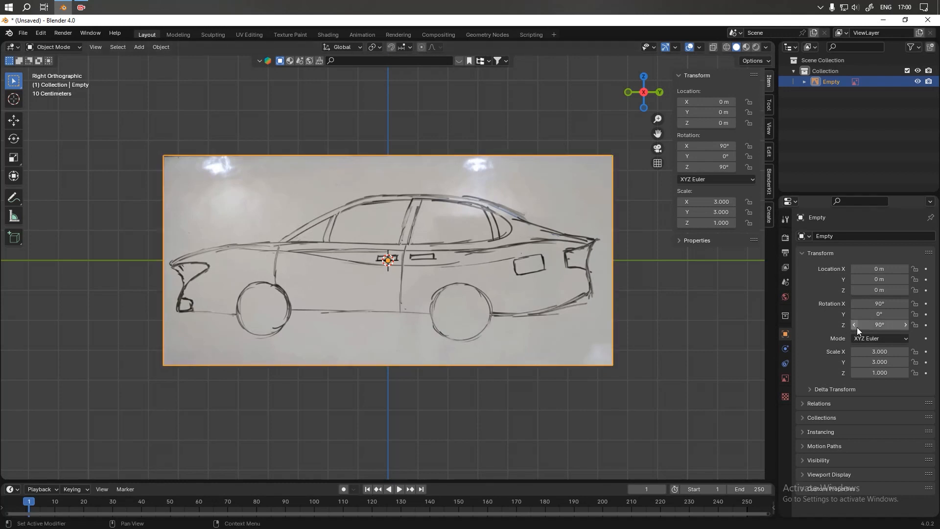
- Enable opacity for the sketch reference image and set it to 0.5
left_click(785, 378)
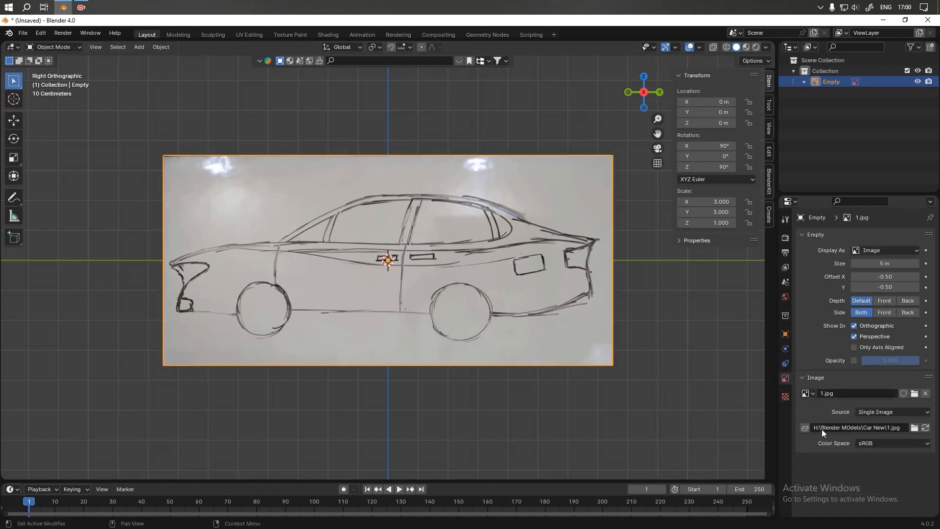
left_click(853, 360)
left_click(892, 361)
type("0.5")
key("Return")
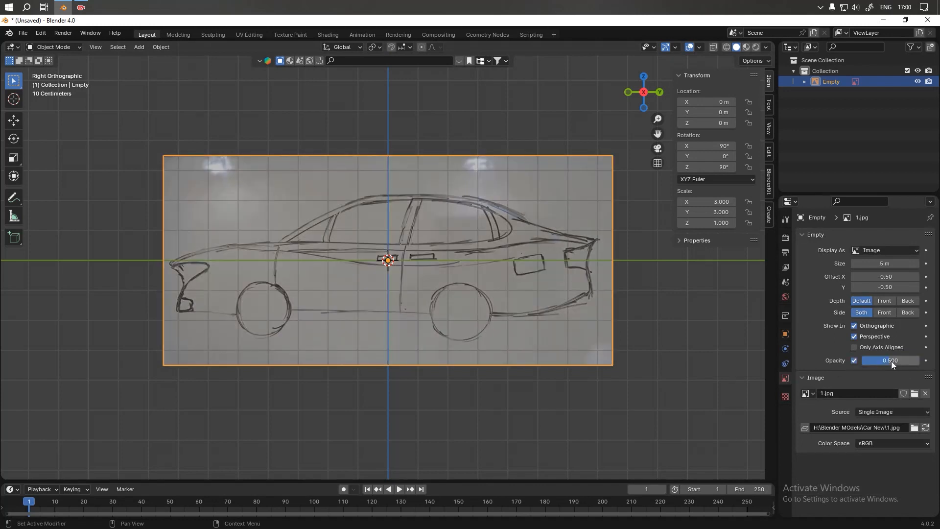
- Display the selectability toggles in the Outliner and make the collection holding the reference image unselectable
left_click(917, 48)
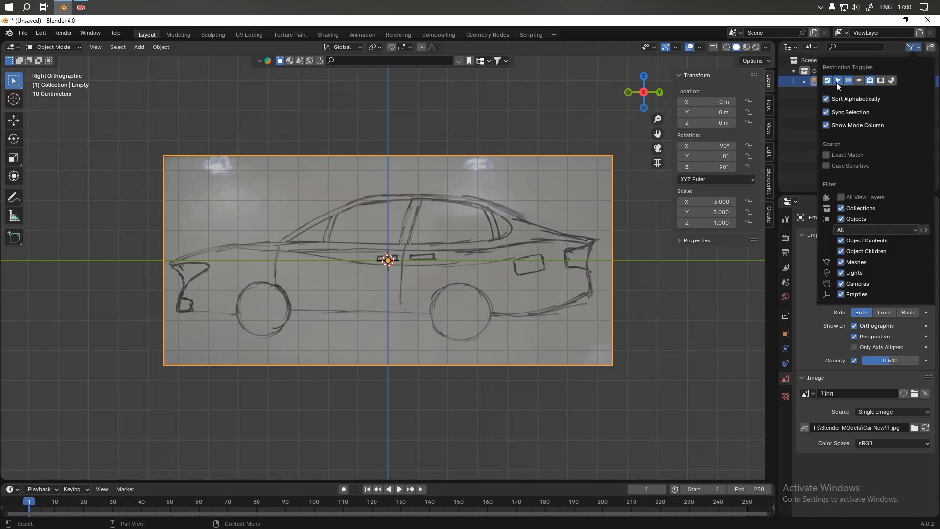
left_click(801, 104)
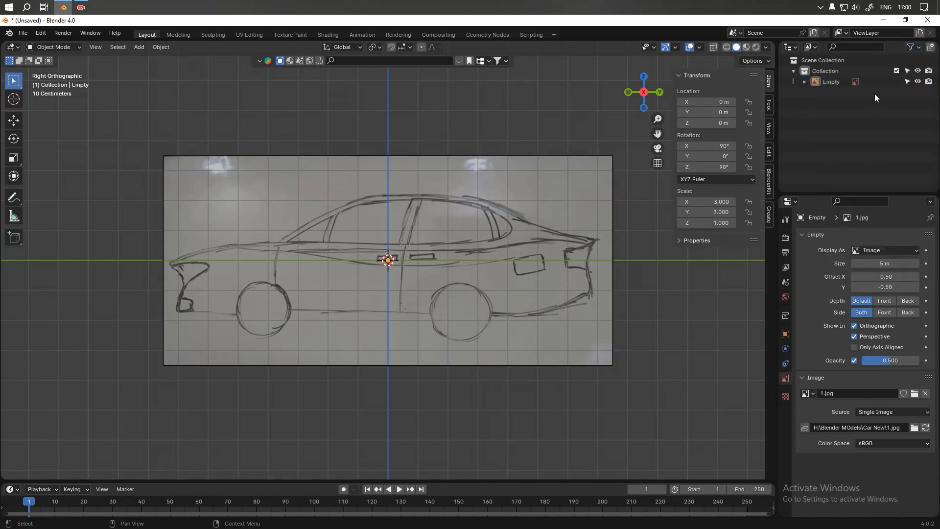
left_click(907, 82)
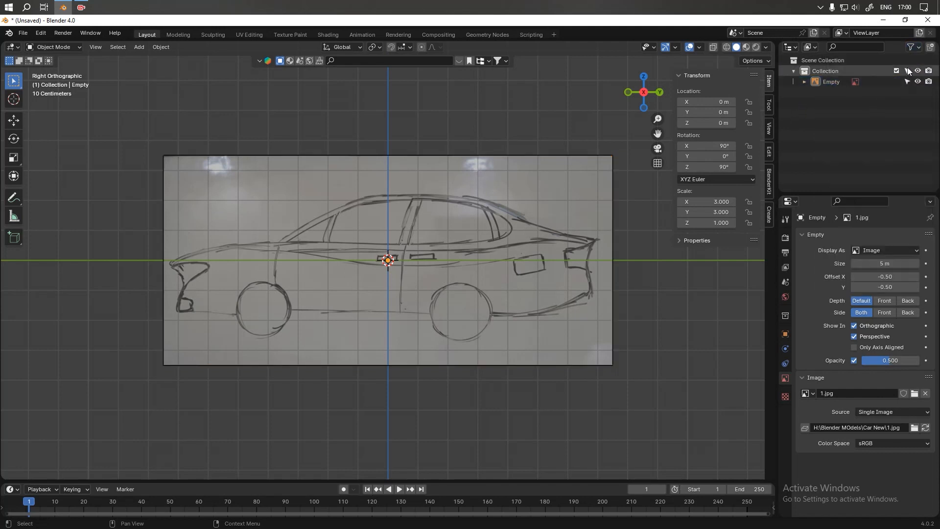
- Collapse the reference collection and add a new collection named Models
left_click(794, 71)
left_click(930, 47)
double_click(835, 81)
type("Models")
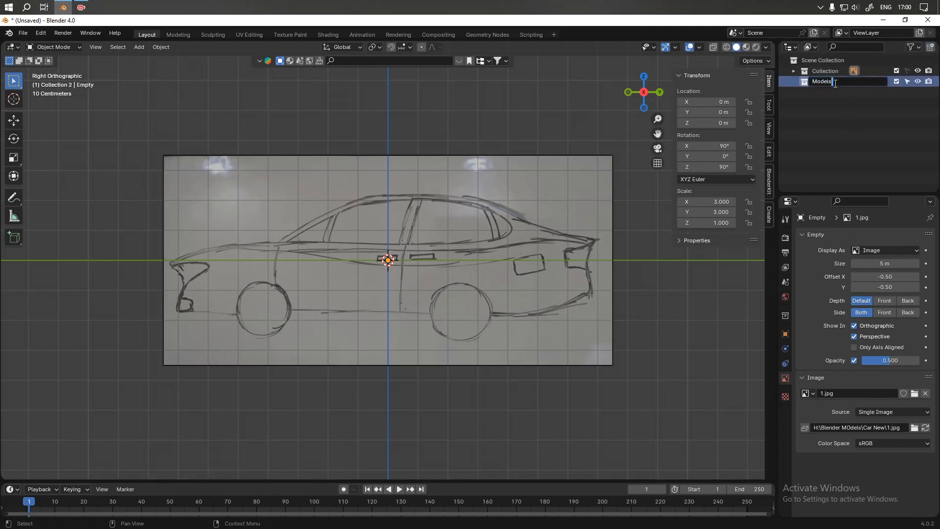
key("Return")
- Save the Blender file as New.blend in H:\Blender MOdels\Car New
key("ctrl+s")
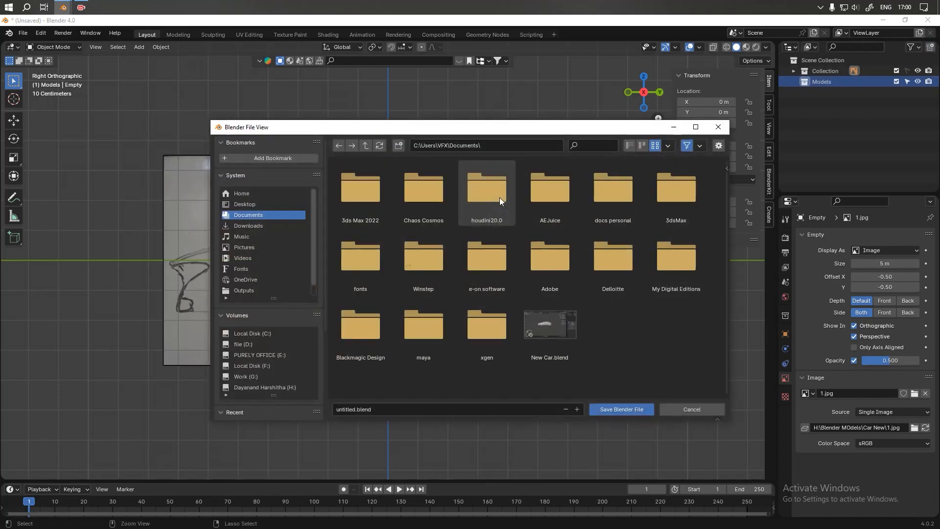
left_click(262, 386)
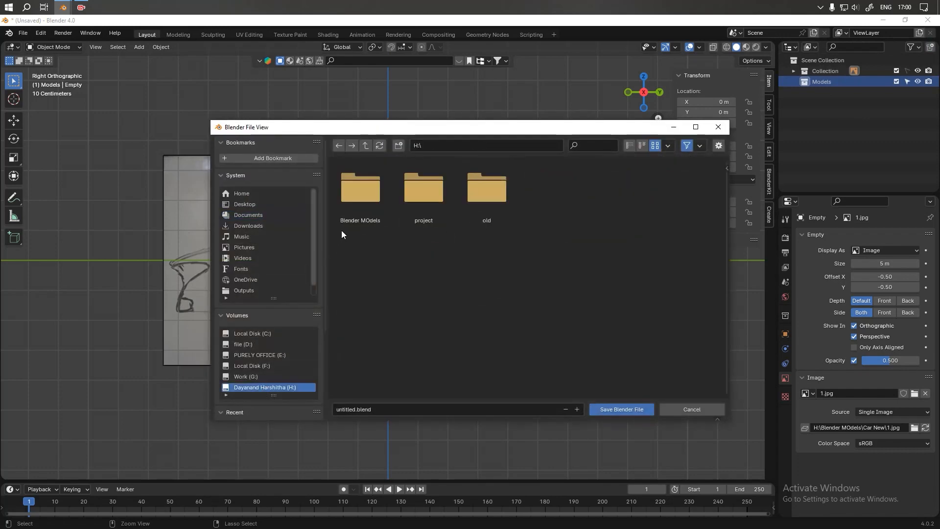
double_click(350, 193)
double_click(346, 194)
left_click(392, 409)
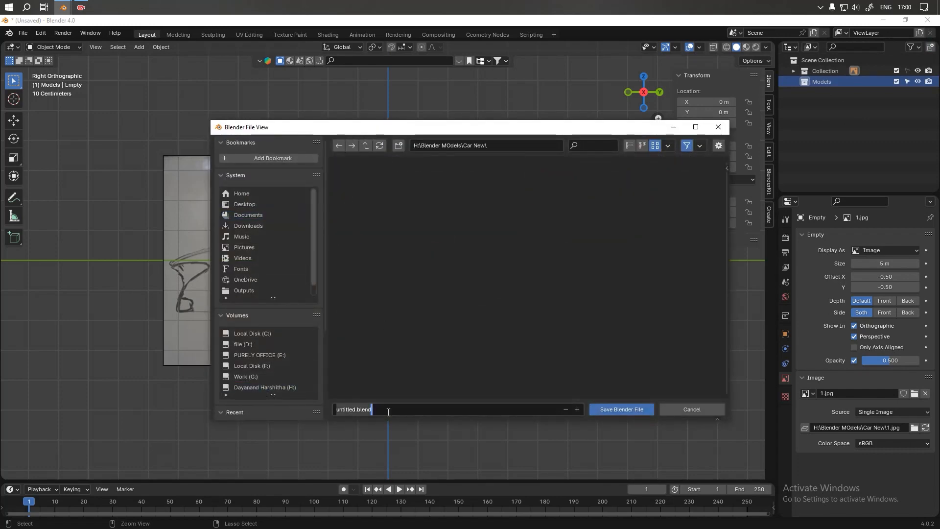
type("Car Model")
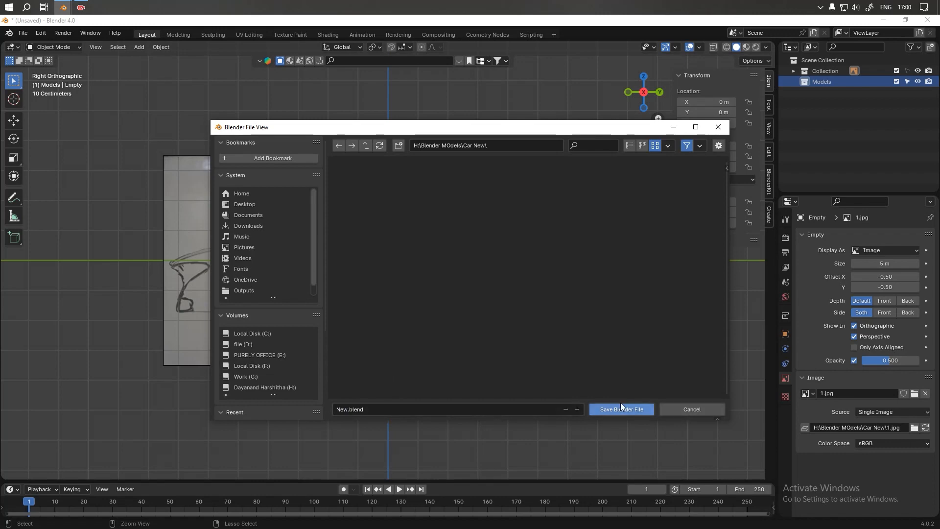
left_click(621, 409)
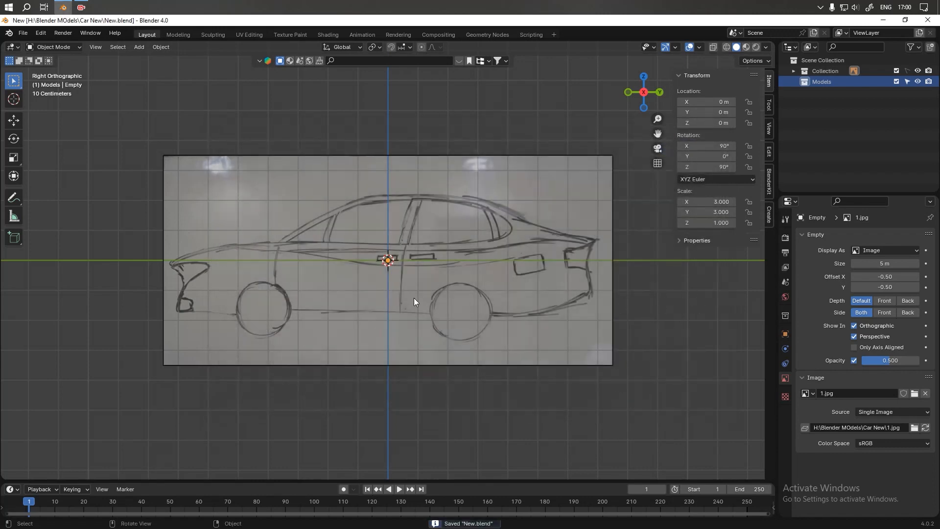
- Hide the transform sidebar in the 3D viewport
scroll(329, 301, "up", 2)
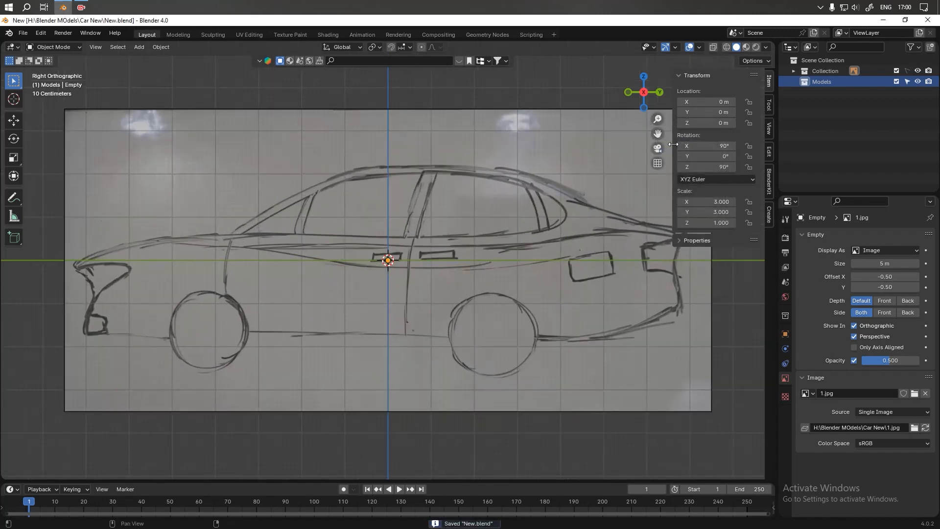
left_click_drag(673, 144, 777, 143)
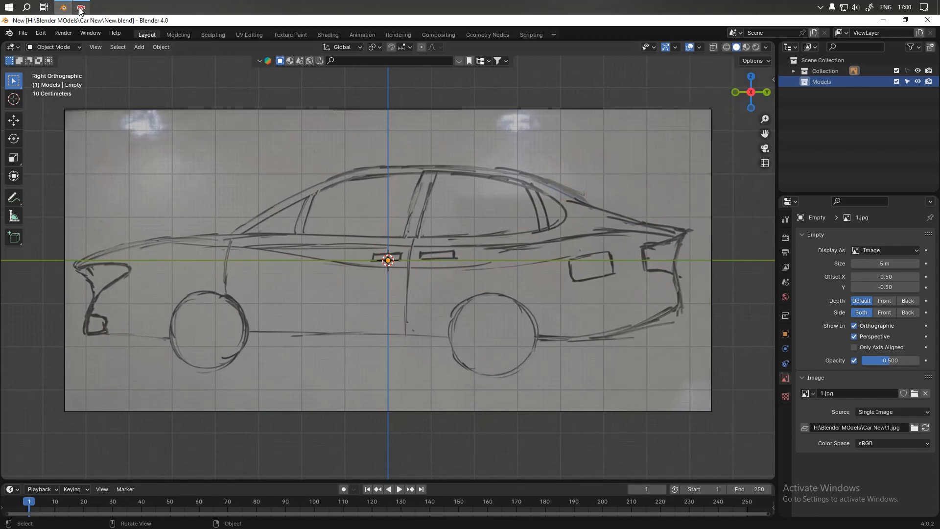
- Open ref.jpg from the Car New folder in the image viewer, examine the car body frame, and minimize the viewer
key("super+e")
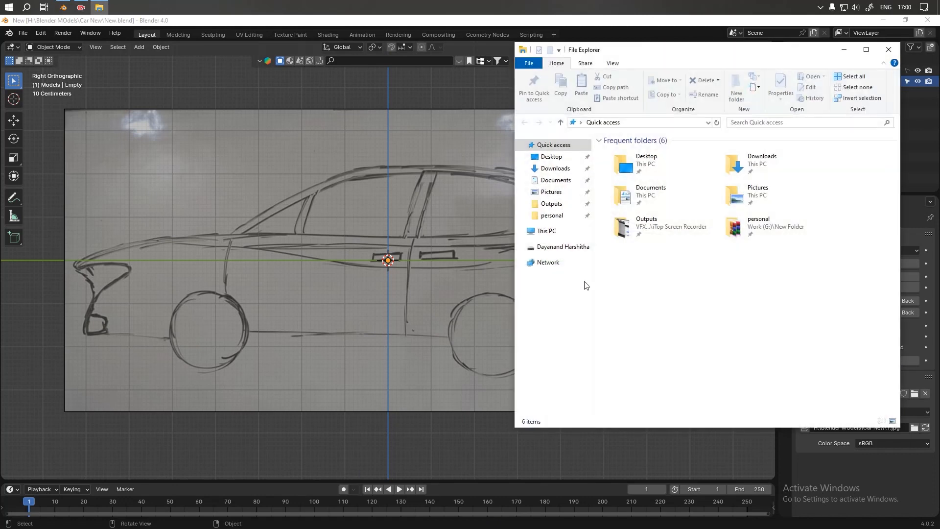
left_click(558, 246)
double_click(623, 168)
double_click(624, 162)
left_click(760, 178)
double_click(745, 169)
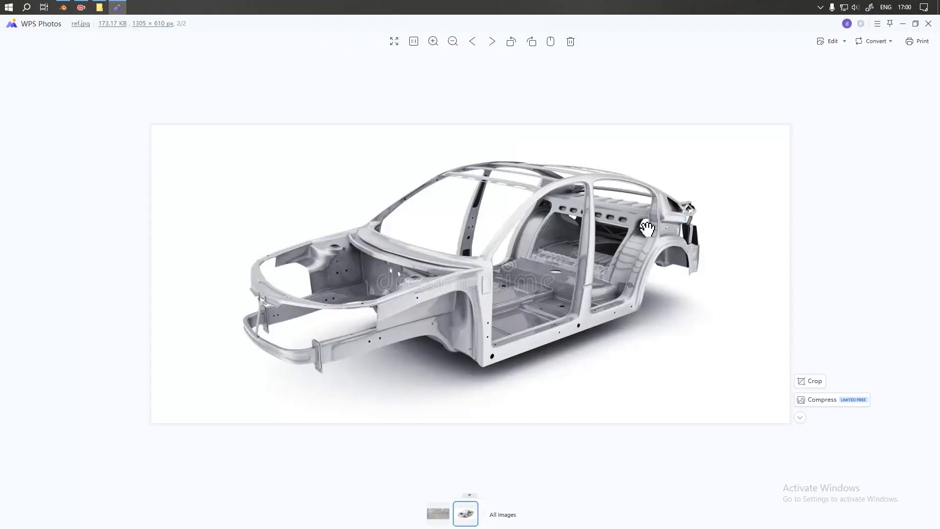
left_click_drag(755, 32, 637, 98)
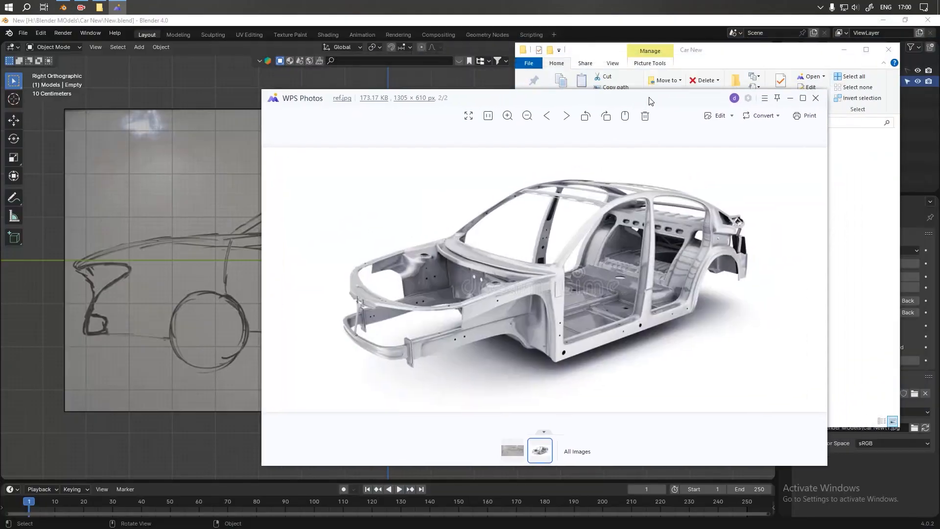
left_click(889, 52)
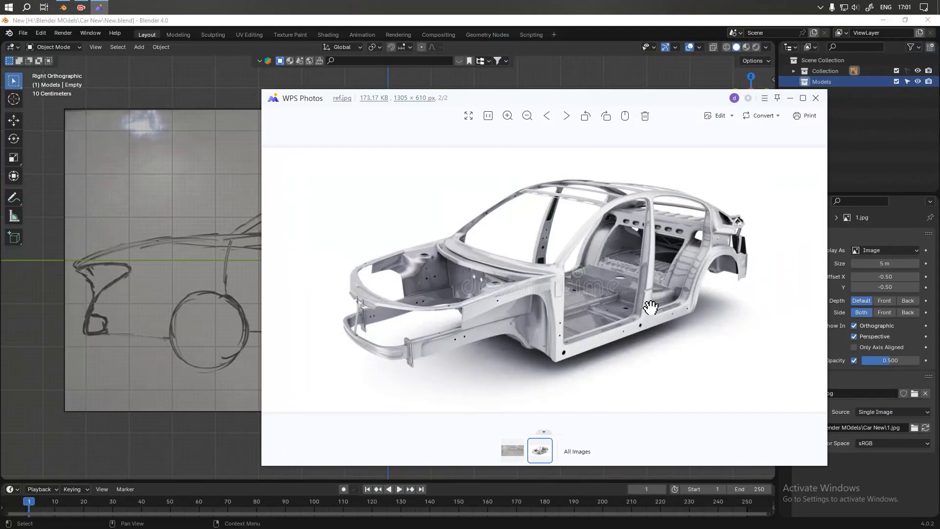
left_click(789, 100)
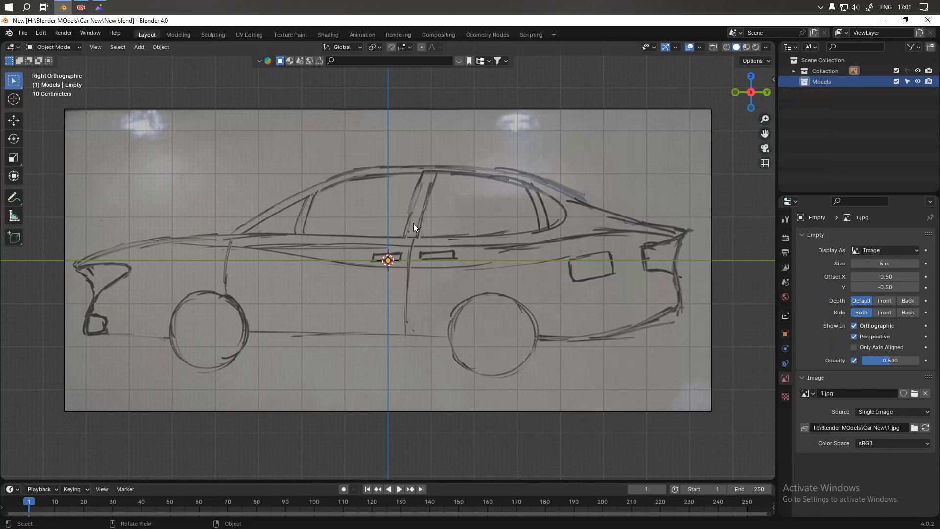
- Add a cube, shrink it to about the pillar's width, and place it at the base of the middle window pillar
key("shift+a")
mouse_move(407, 109)
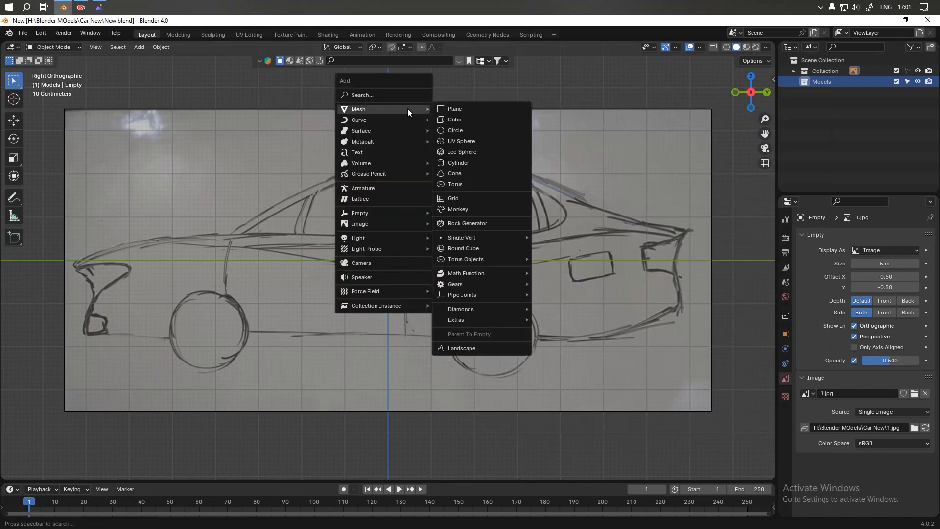
left_click(456, 120)
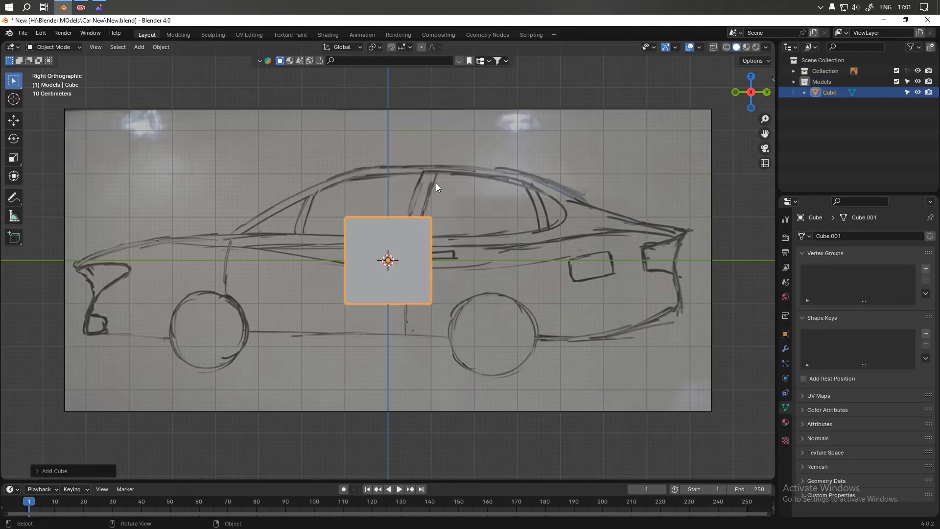
key("s")
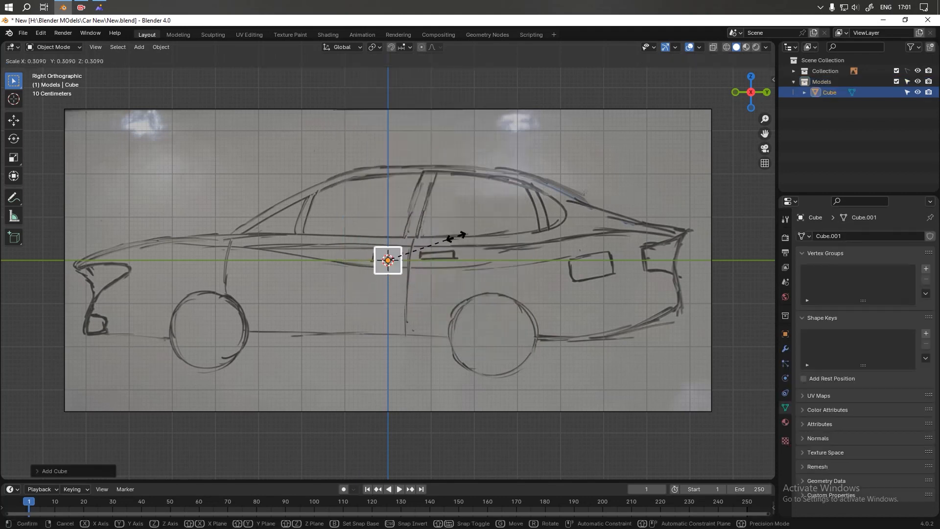
left_click(427, 251)
key("g")
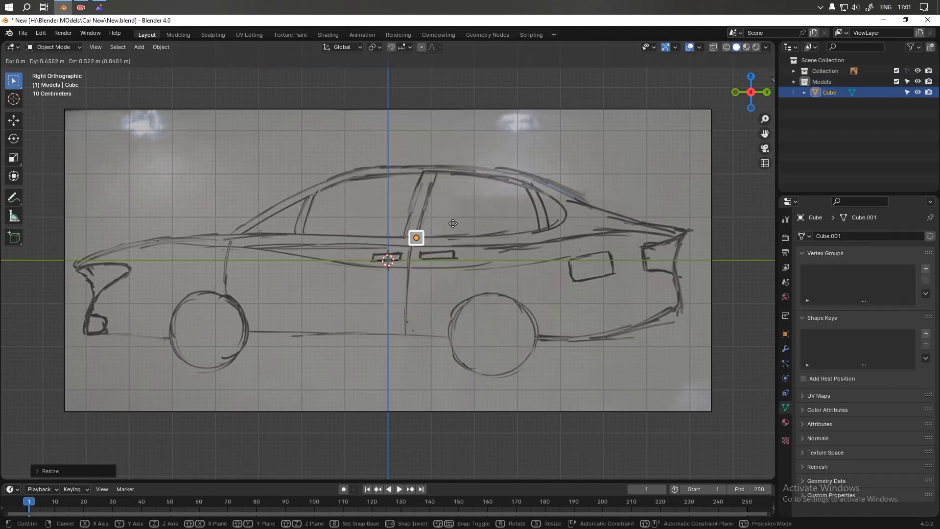
left_click(421, 233)
- Rotate the cube about 6° to match the slant of the middle pillar
scroll(421, 233, "up", 3)
mouse_move(451, 207)
middle_mouse_down("shift")
mouse_move(390, 286)
mouse_move(441, 200)
middle_mouse_up("shift")
scroll(390, 286, "up", 3)
key("r")
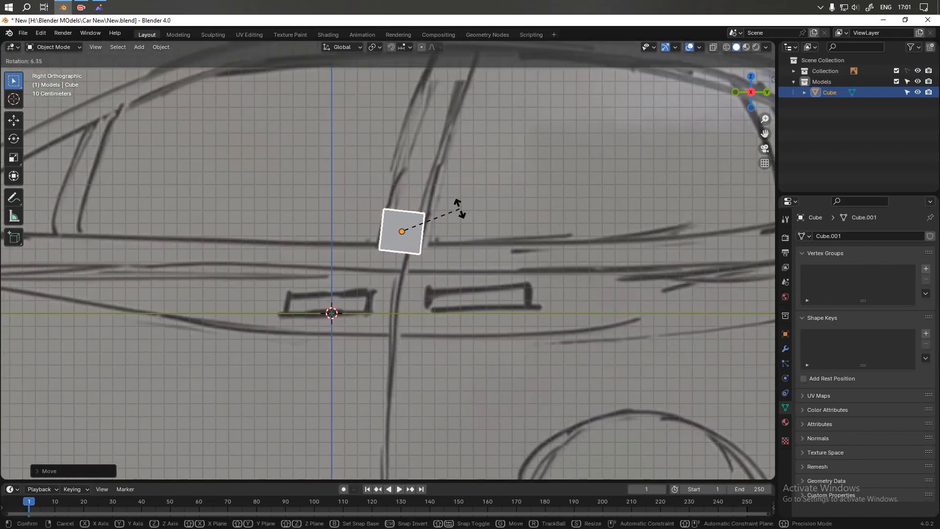
left_click(456, 209)
- Enable X-ray display so the sketch shows through the cube
scroll(416, 259, "down", 3)
middle_click_drag(416, 259, 408, 272, "shift")
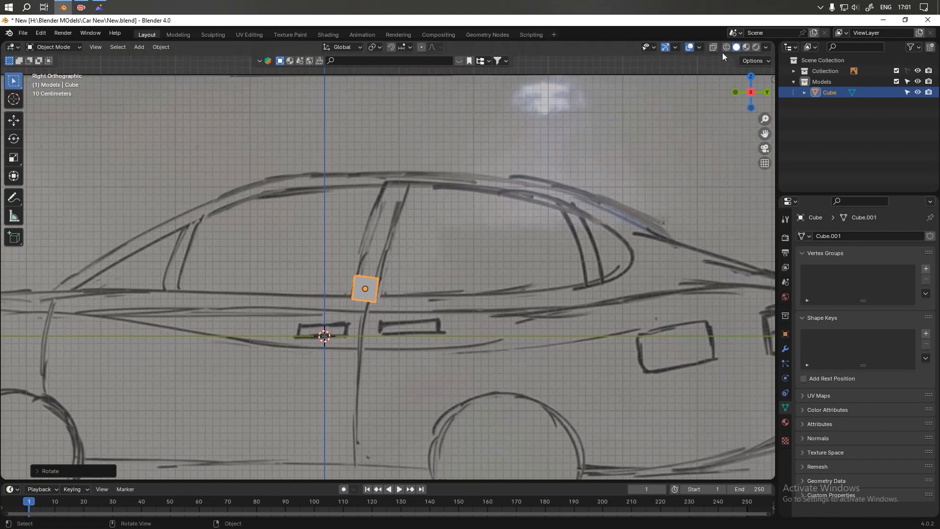
scroll(392, 274, "up", 4)
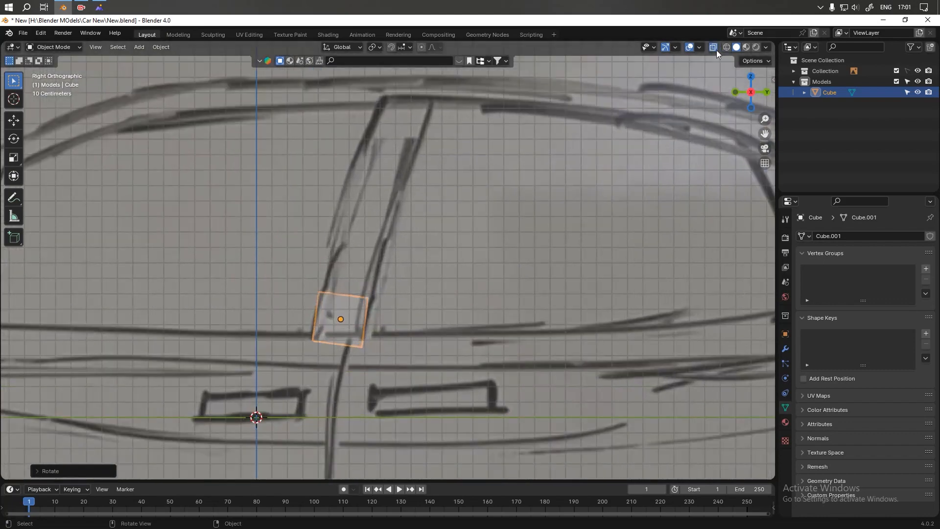
middle_click_drag(637, 111, 457, 275)
scroll(424, 250, "up", 2)
- In Edit Mode, extrude the cube's upper vertices partway up the middle pillar and shift them to follow its slant
key("Tab")
left_click_drag(324, 188, 518, 276)
middle_click_drag(502, 186, 460, 280, "shift")
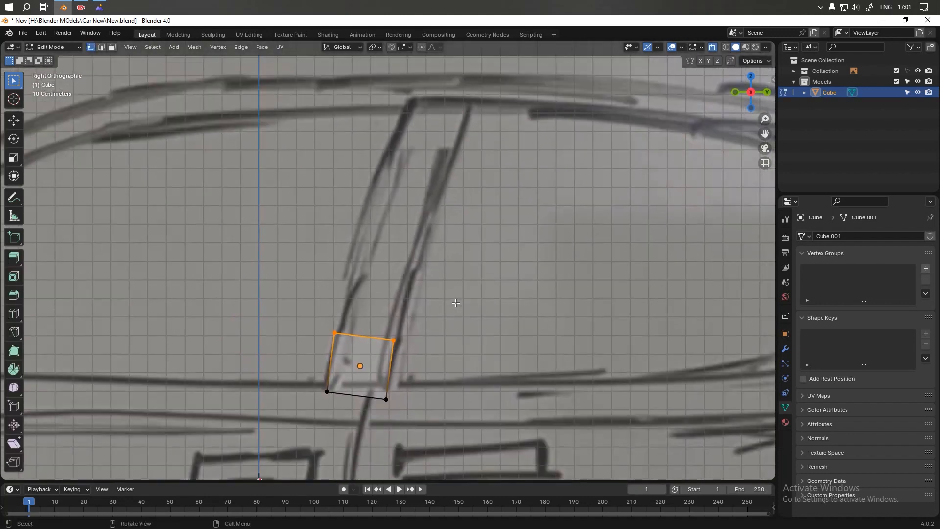
scroll(446, 329, "down", 1)
key("g")
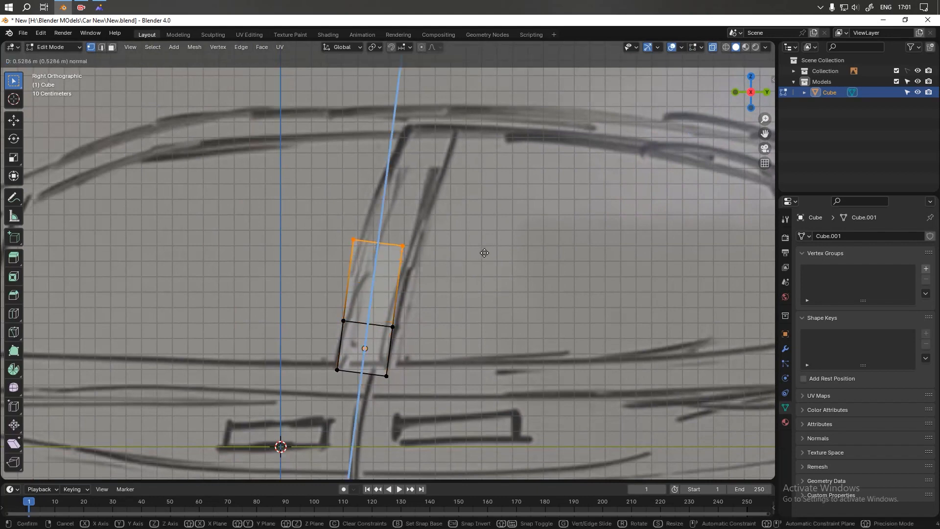
left_click(483, 260)
key("g")
left_click(490, 261)
- Extrude two more segments up the middle pillar to the roofline, shifting each end to follow the sketched curve
key("e")
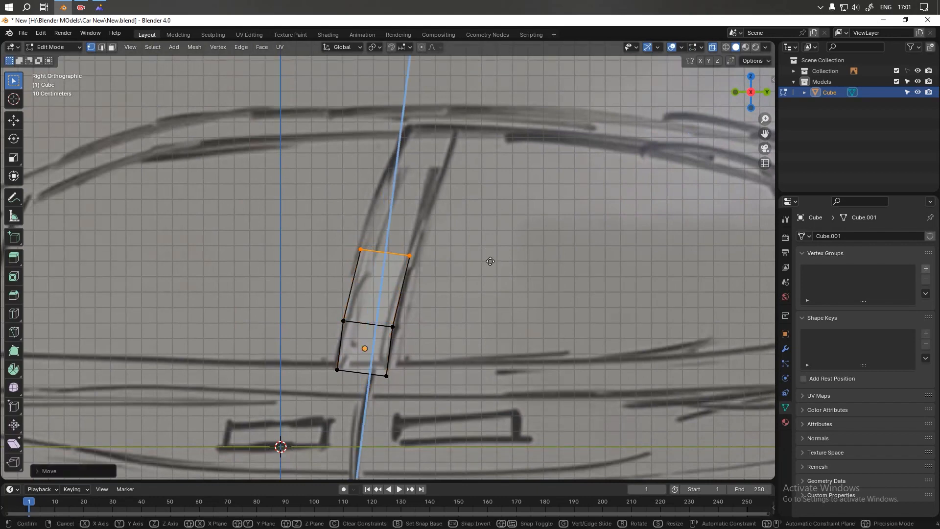
left_click(574, 184)
key("g")
left_click(598, 186)
key("e")
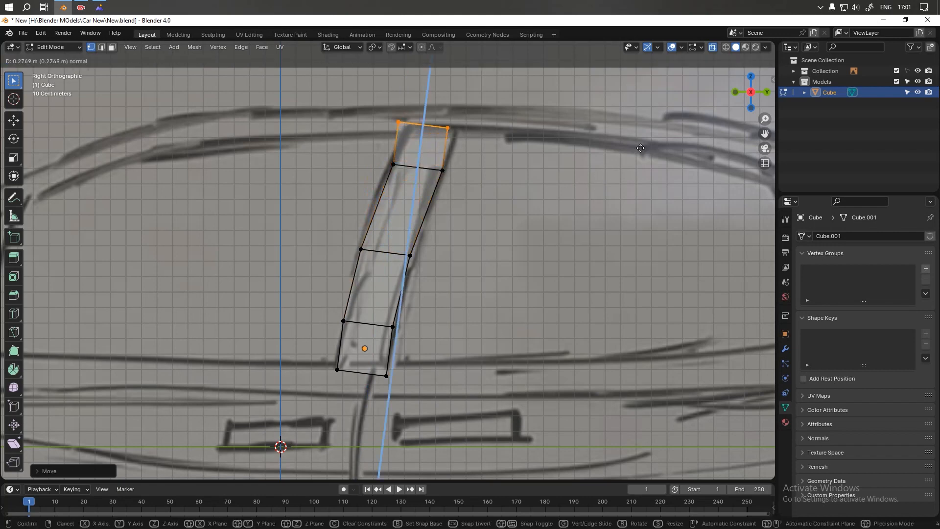
left_click(640, 148)
key("g")
left_click(651, 150)
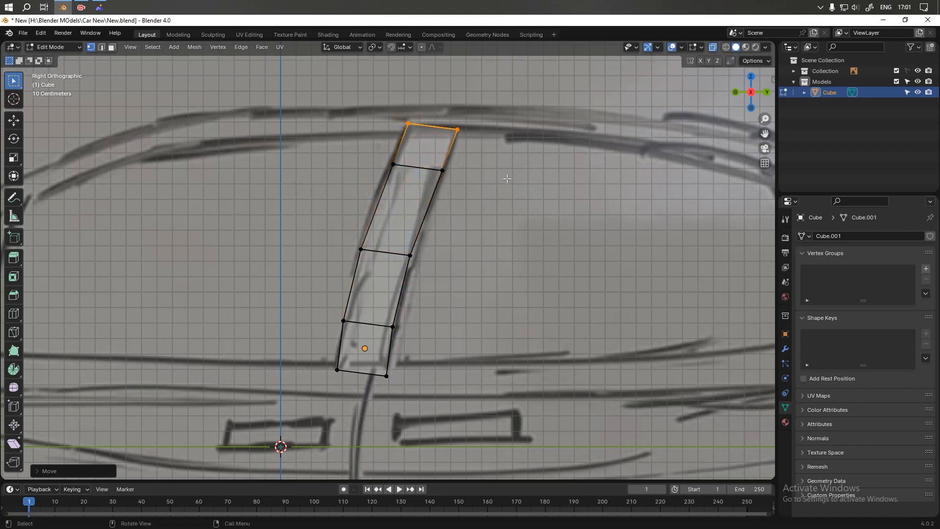
- Extrude the pillar's upper end about 0.14 m through the roof thickness and rotate the new end level with the roofline
scroll(486, 258, "down", 3)
middle_click_drag(486, 258, 493, 219, "shift")
scroll(437, 163, "up", 2)
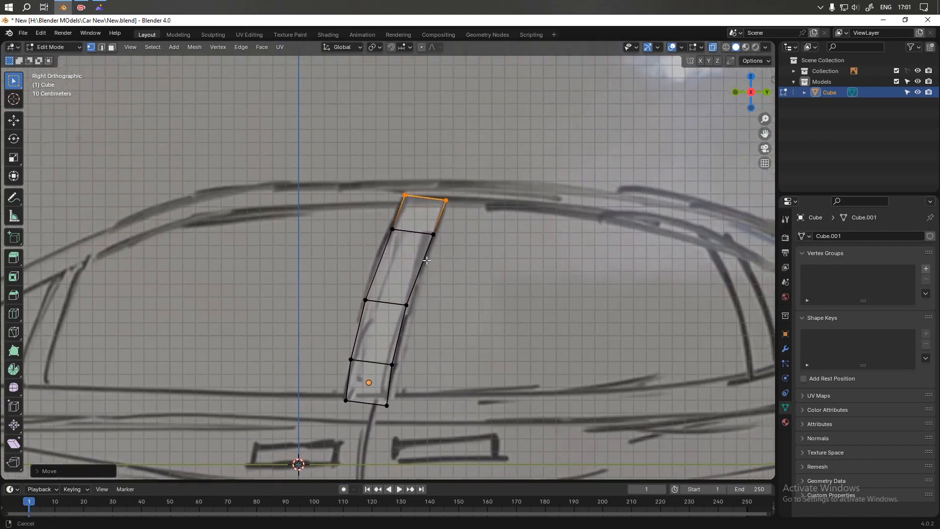
key("e")
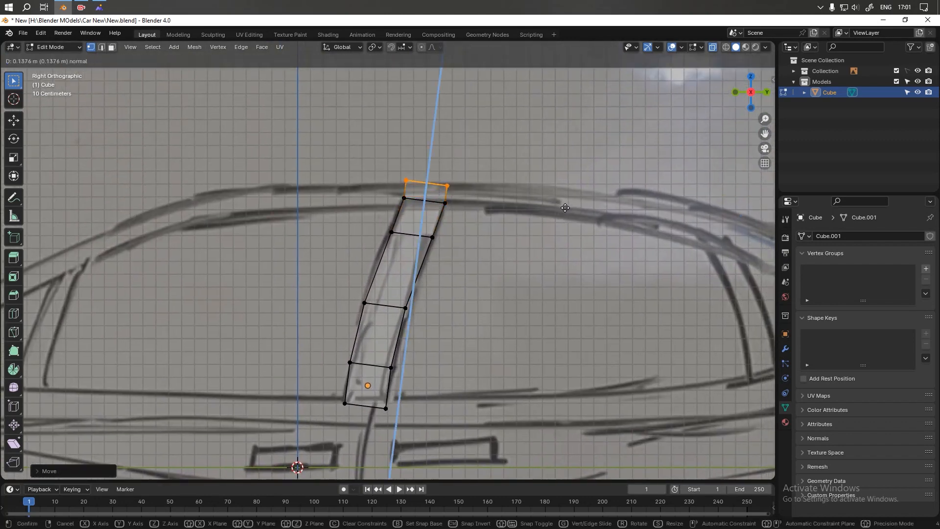
left_click(565, 208)
key("r")
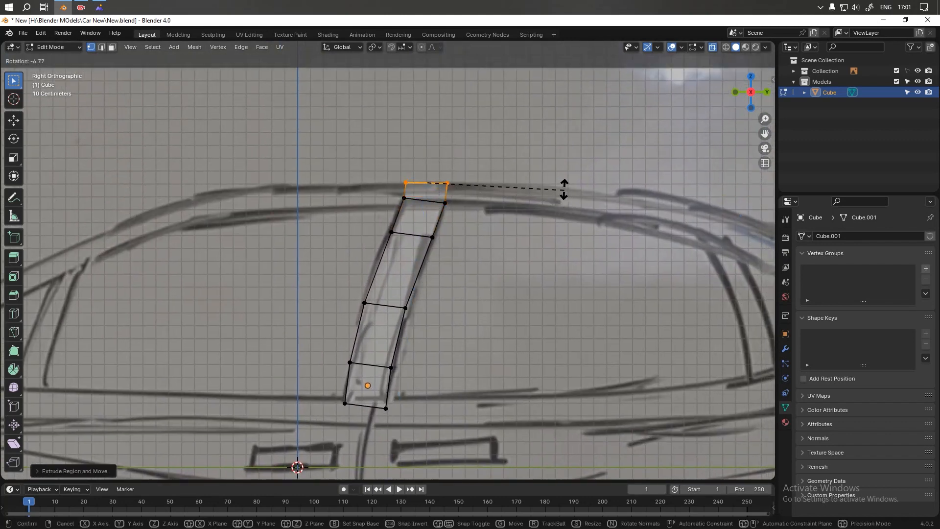
left_click(563, 188)
- Rotate the lower edge of the roof segment about -5° to align it with the roof's underside
scroll(458, 204, "up", 4)
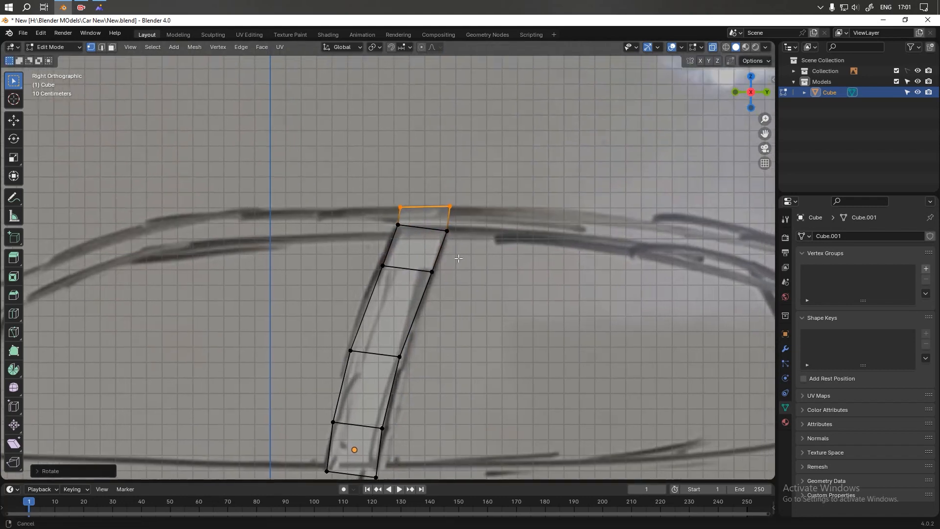
left_click_drag(531, 213, 353, 261)
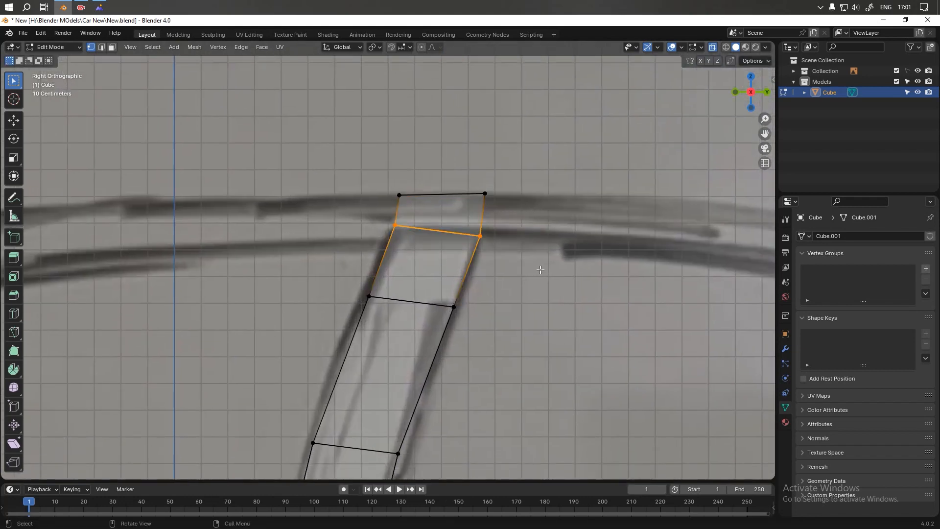
key("r")
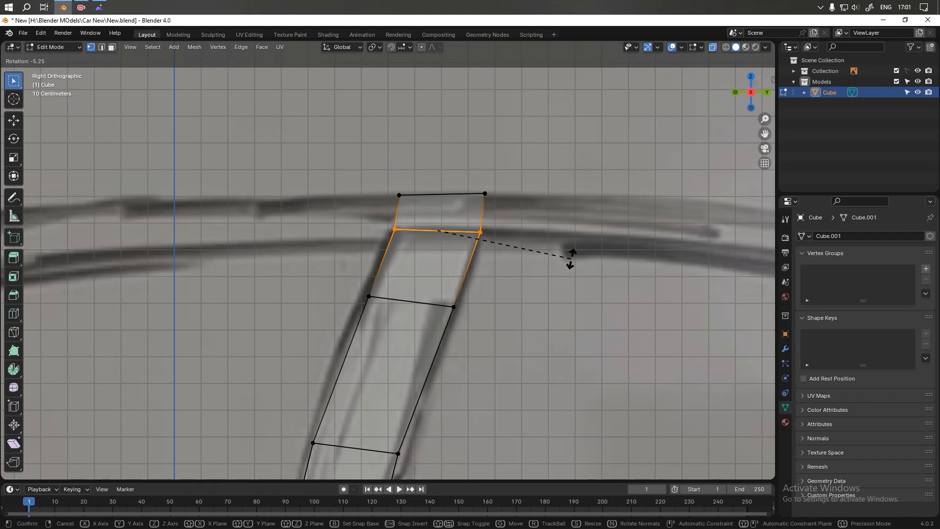
left_click(571, 258)
scroll(517, 260, "down", 3)
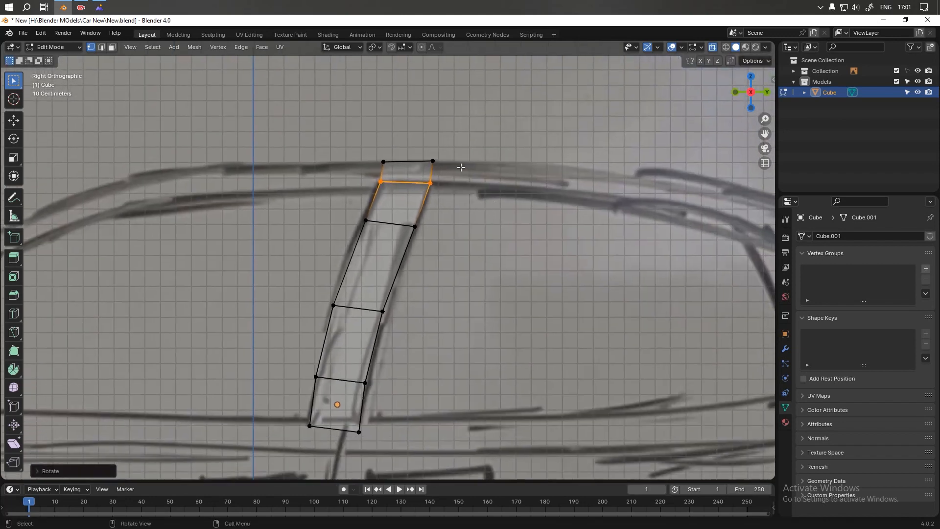
- Select the rear-facing face of the roof segment, extrude it rearward along the sketched roofline, and adjust its position
key("3")
middle_click_drag(464, 205, 515, 218)
left_click(422, 171)
middle_click_drag(433, 196, 442, 221, "alt")
left_click(390, 172)
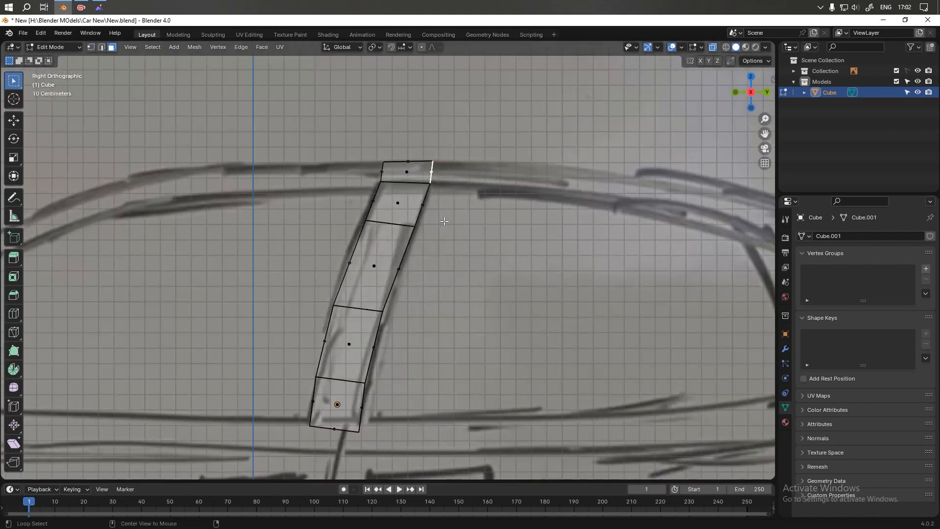
scroll(443, 221, "down", 3)
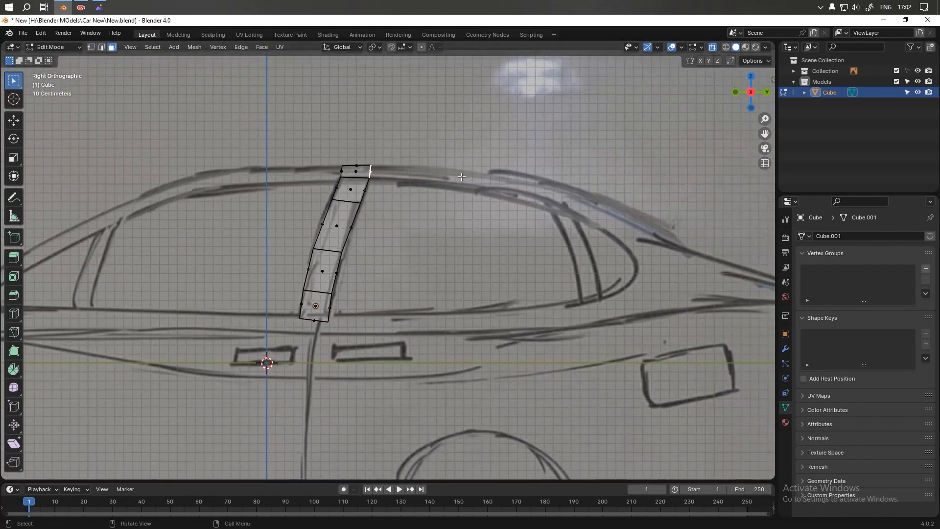
key("e")
left_click(519, 183)
key("g")
left_click(519, 181)
- Extrude a second rearward roof segment about 0.68 m, then move and rotate its end face to follow the roof curve
key("e")
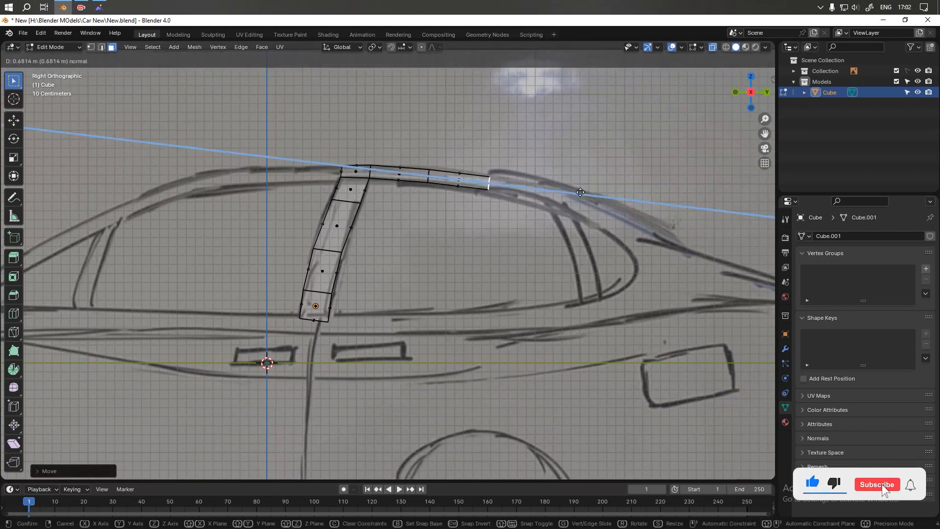
left_click(578, 195)
key("g")
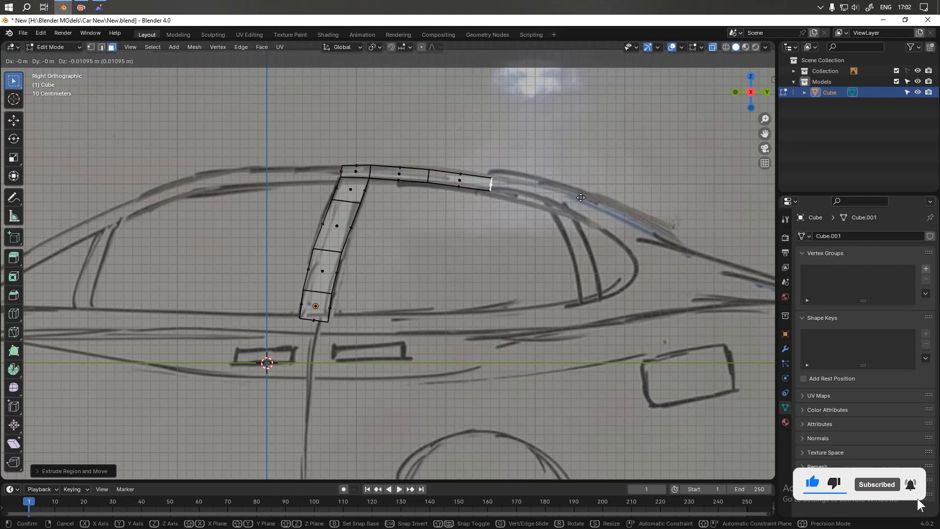
left_click(581, 197)
key("r")
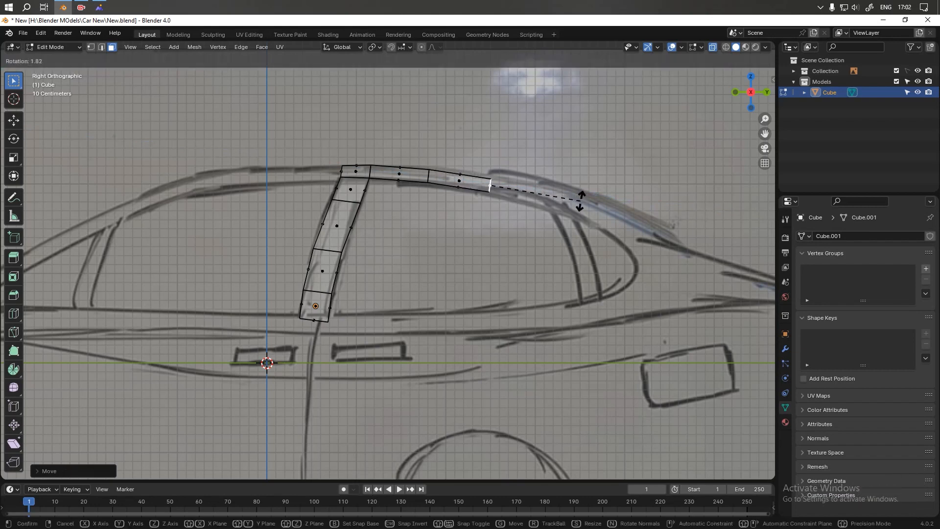
left_click(580, 206)
- Extrude two more roof segments past the rear window pillar, moving and rotating the last end face down along the roof slope
key("e")
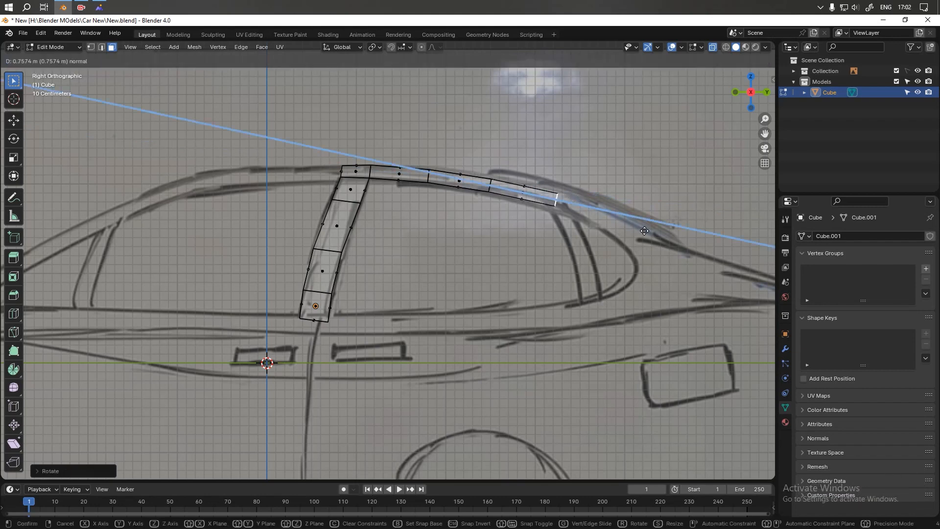
left_click(647, 231)
key("e")
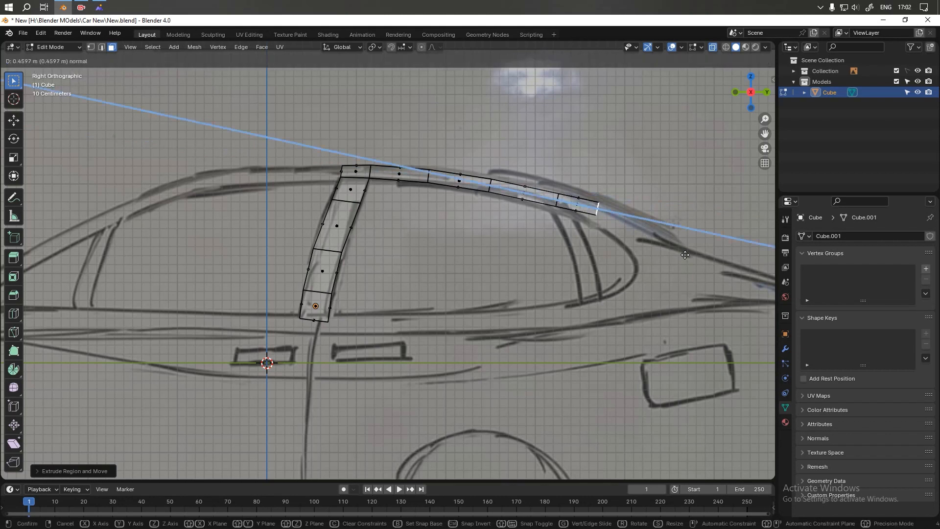
left_click(701, 276)
key("g")
left_click(695, 290)
key("r")
left_click(656, 312)
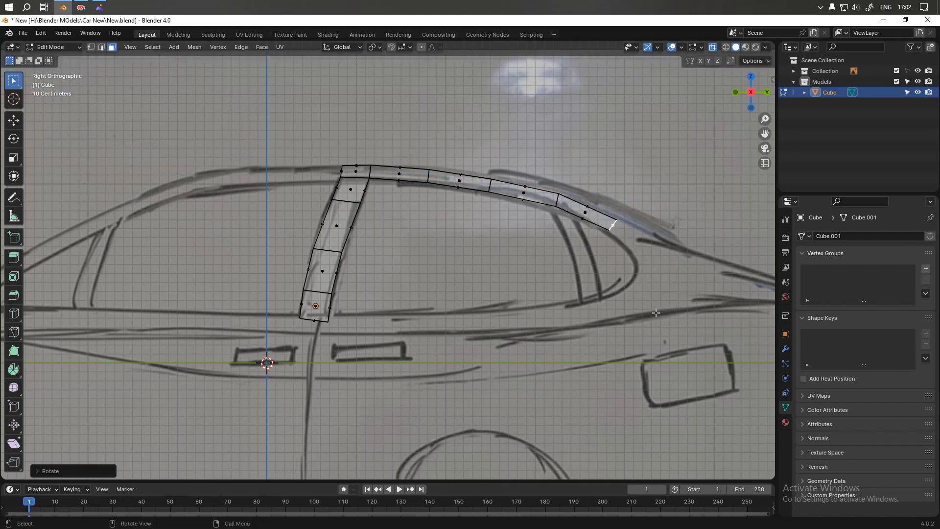
mouse_move(610, 275)
middle_mouse_down("shift")
mouse_move(581, 155)
mouse_move(609, 159)
mouse_move(588, 156)
middle_mouse_up("shift")
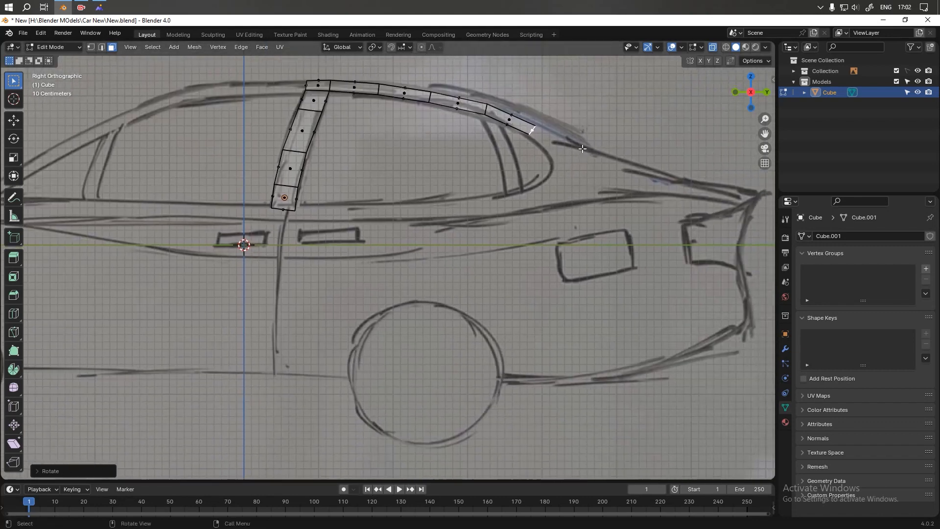
- Extrude the rear end of the roof another segment down the slope and scale up its end face
key("e")
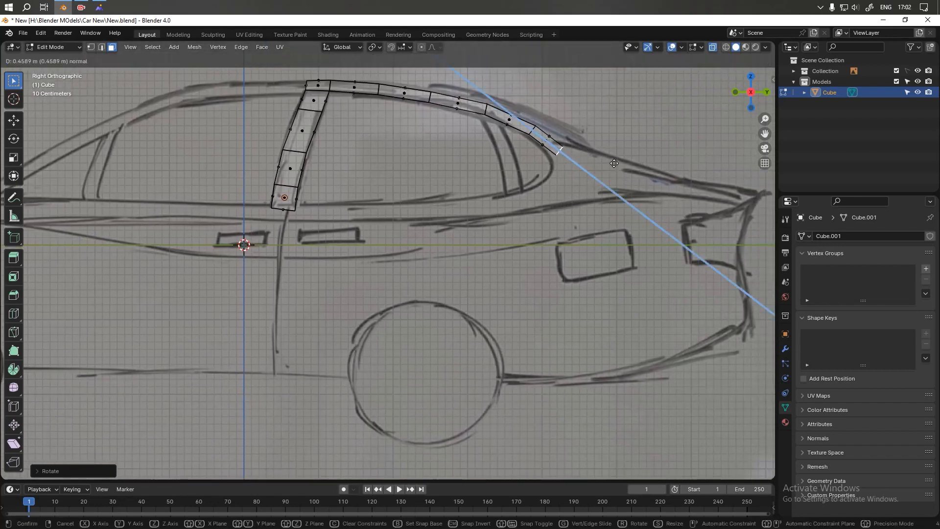
left_click(618, 166)
key("s")
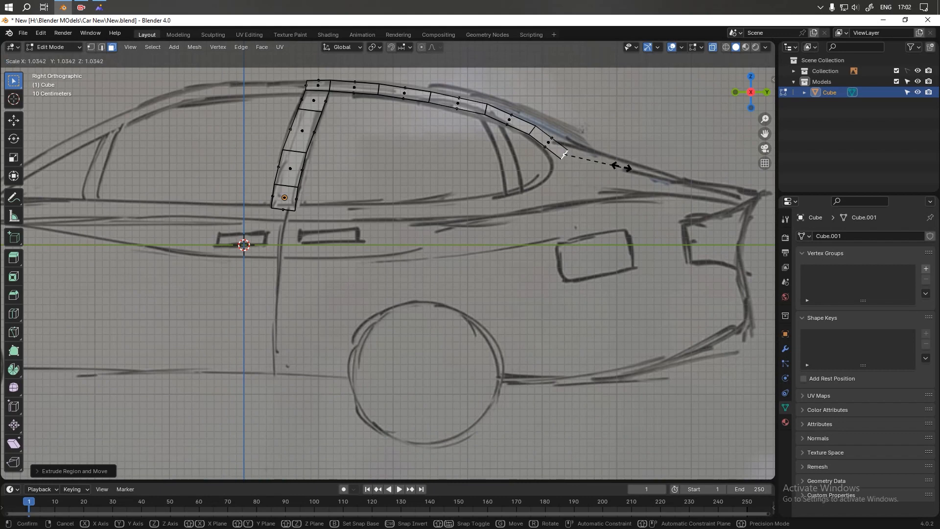
left_click(670, 153)
- Extrude the front-facing face of the roof segment above the middle pillar forward, then move and rotate its end face onto the sketched roofline
middle_click_drag(299, 225, 377, 211, "shift")
mouse_move(374, 121)
middle_mouse_down("shift")
mouse_move(432, 172)
mouse_move(421, 161)
mouse_move(433, 154)
middle_mouse_up("shift")
left_click(434, 123)
mouse_move(507, 197)
middle_mouse_down("alt")
mouse_move(488, 199)
mouse_move(531, 203)
mouse_move(482, 185)
mouse_move(449, 153)
mouse_move(479, 118)
middle_mouse_up("alt")
key("e")
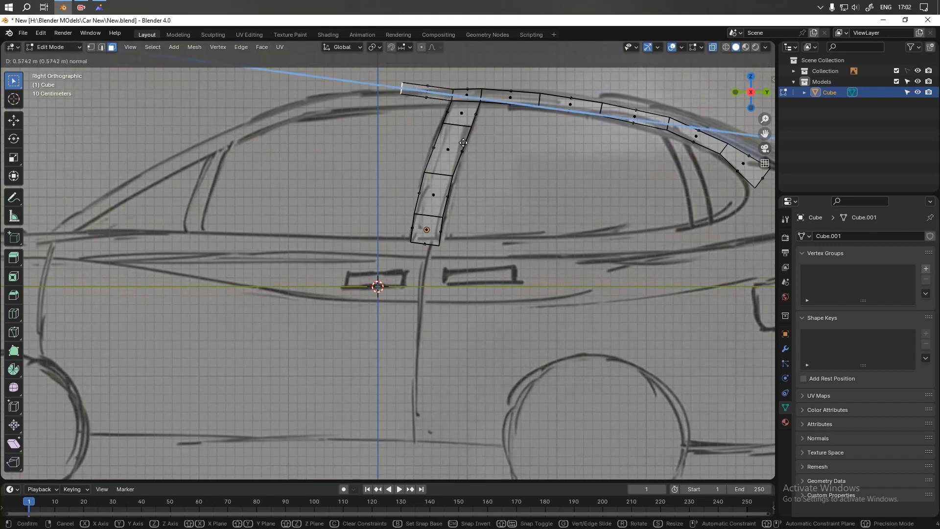
left_click(440, 146)
key("g")
left_click(442, 161)
key("r")
left_click(443, 156)
- Extrude a second forward roof segment, then move and rotate its end face where the roofline starts curving down
key("e")
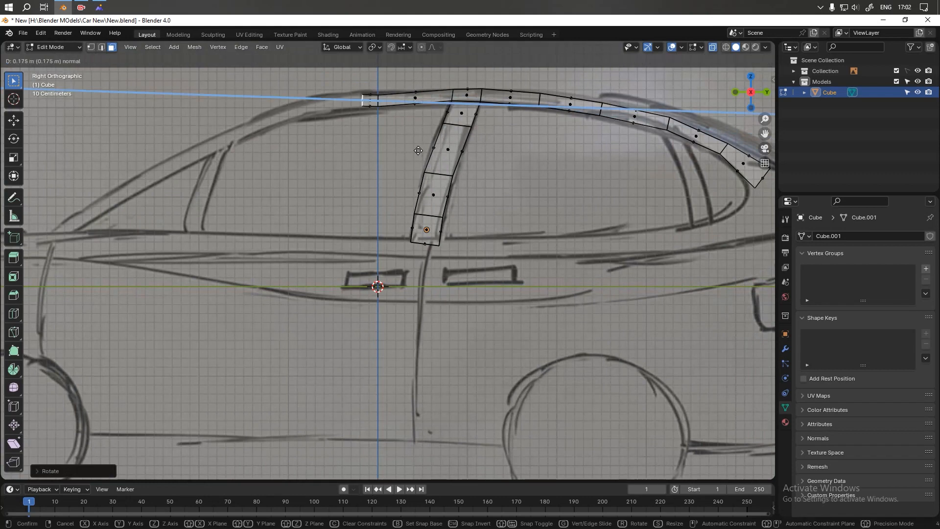
left_click(374, 161)
key("g")
left_click(382, 166)
key("r")
left_click(384, 150)
- Extrude a third forward roof segment, move its end face onto the curve, and rotate it about -13°
key("e")
left_click(331, 177)
key("g")
left_click(337, 185)
key("r")
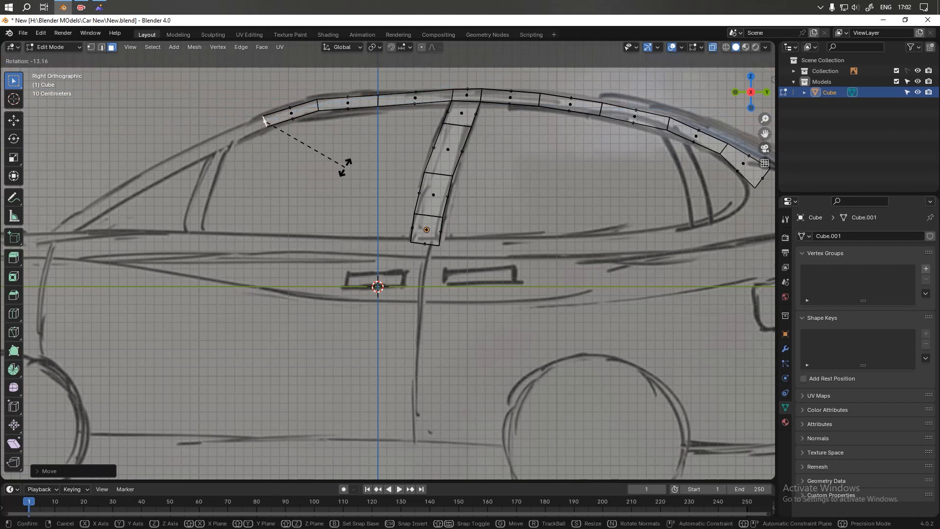
left_click(345, 168)
- Extrude two more front roof segments down to the top of the sketched front window divider
key("e")
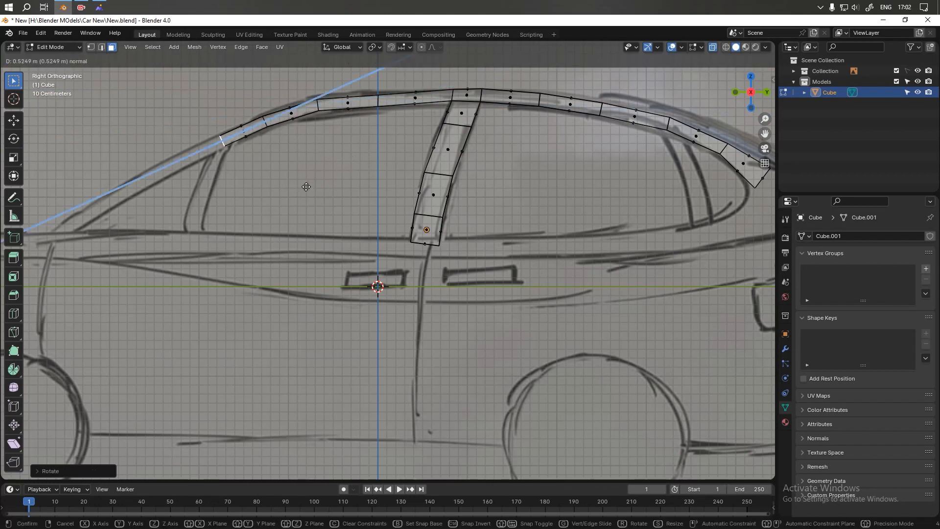
left_click(315, 190)
key("e")
left_click(298, 206)
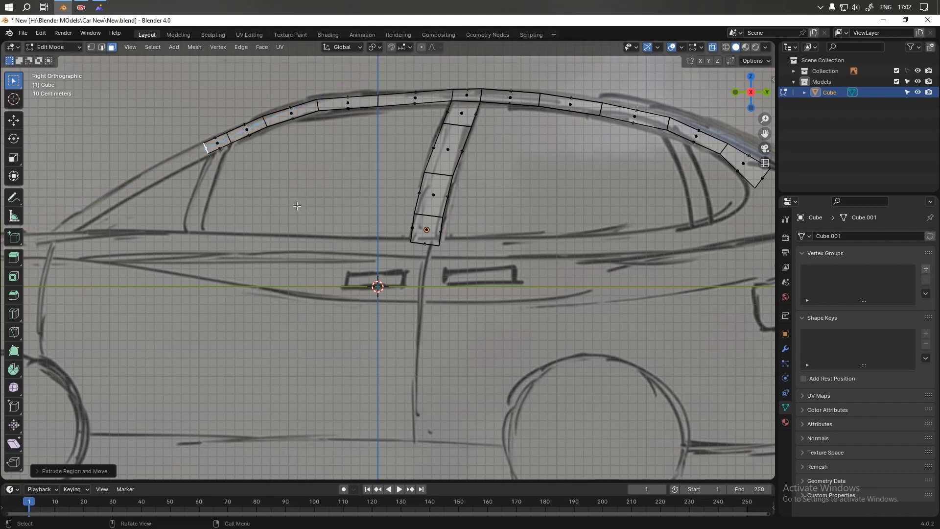
middle_click_drag(202, 169, 347, 164, "shift")
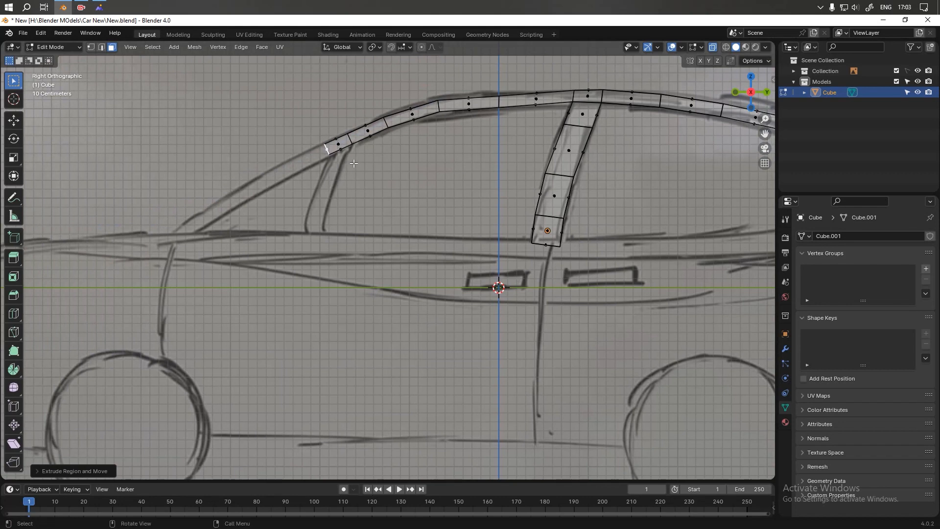
- Extrude a segment down the windshield pillar past the window divider, then move and rotate its end face along the slope
key("e")
left_click(303, 200)
key("g")
key("r")
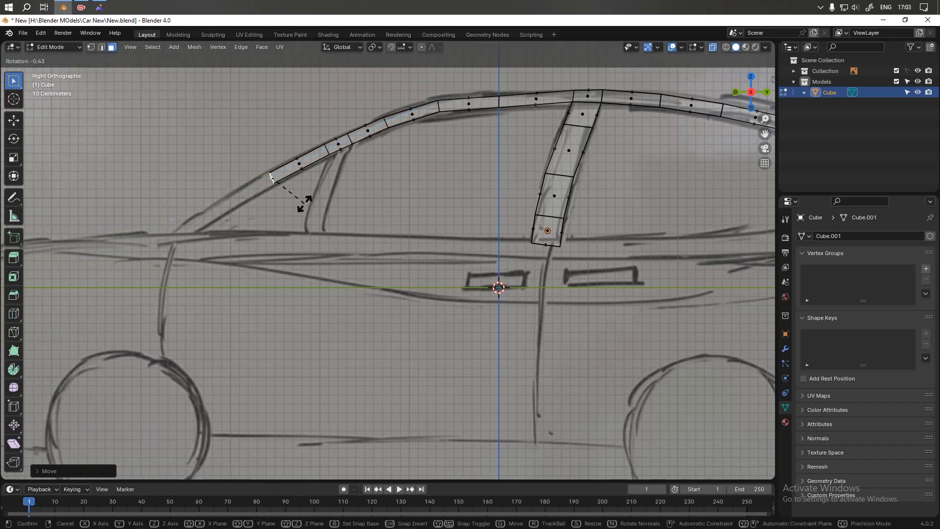
left_click(308, 195)
- Extrude the windshield pillar about 0.66 m further down and move its end face onto the sketch line
key("e")
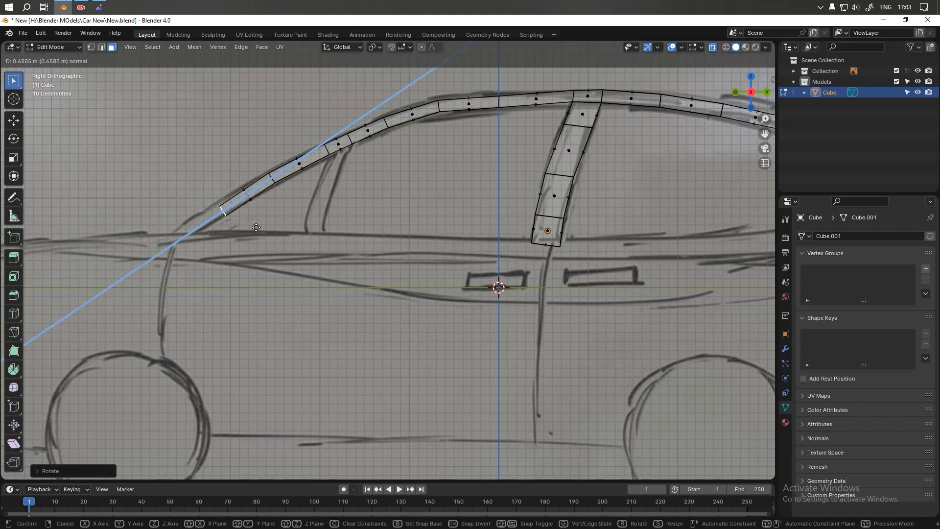
left_click(253, 228)
key("g")
left_click(247, 226)
- Extrude a short final segment at the windshield pillar's base and rotate its end face about -55° to near horizontal
key("e")
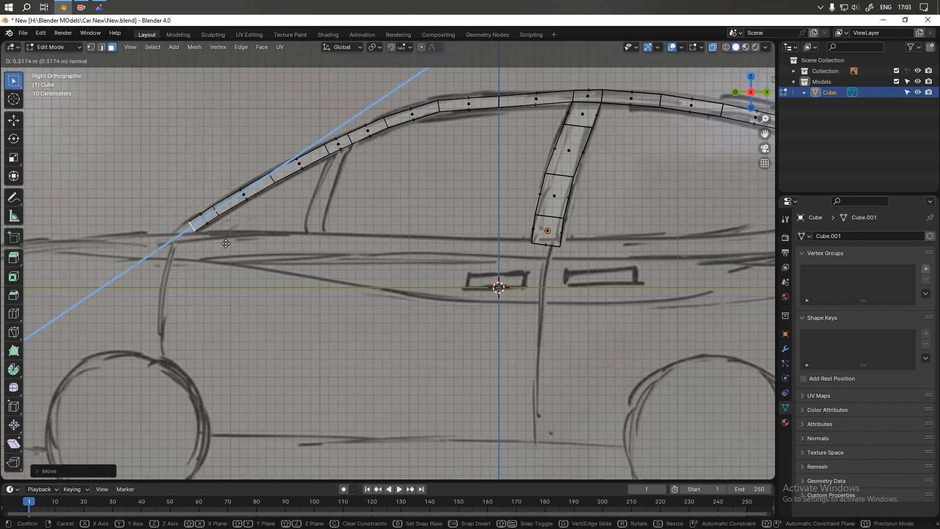
left_click(225, 245)
key("r")
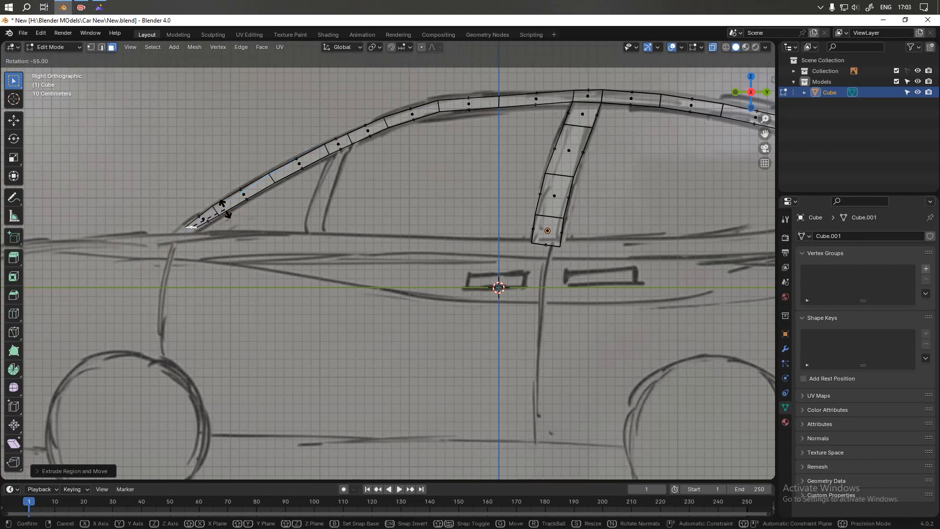
left_click(226, 209)
- Lower the windshield pillar's bottom face about 0.06 m along Z onto the sketched beltline
scroll(196, 230, "up", 3)
middle_click_drag(196, 230, 530, 236, "shift")
scroll(392, 217, "up", 3)
middle_click_drag(392, 218, 424, 225, "shift")
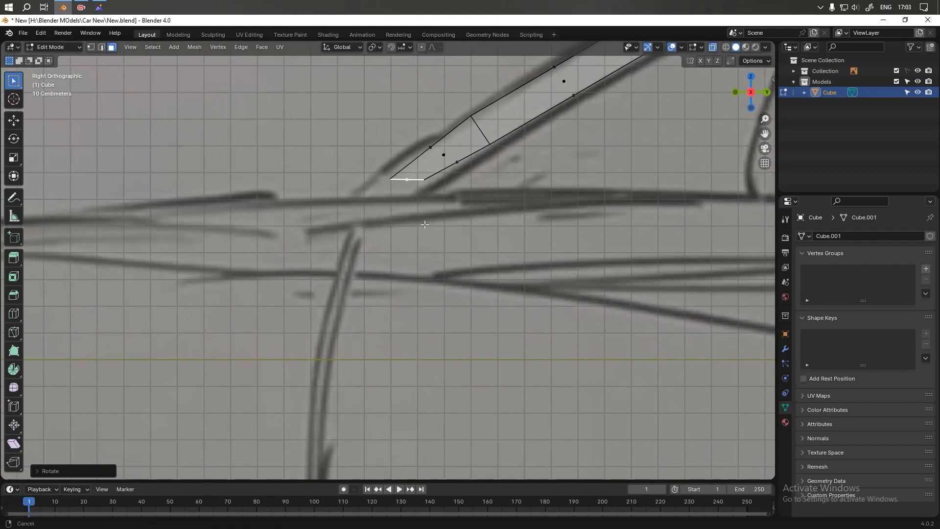
key("g")
key("z")
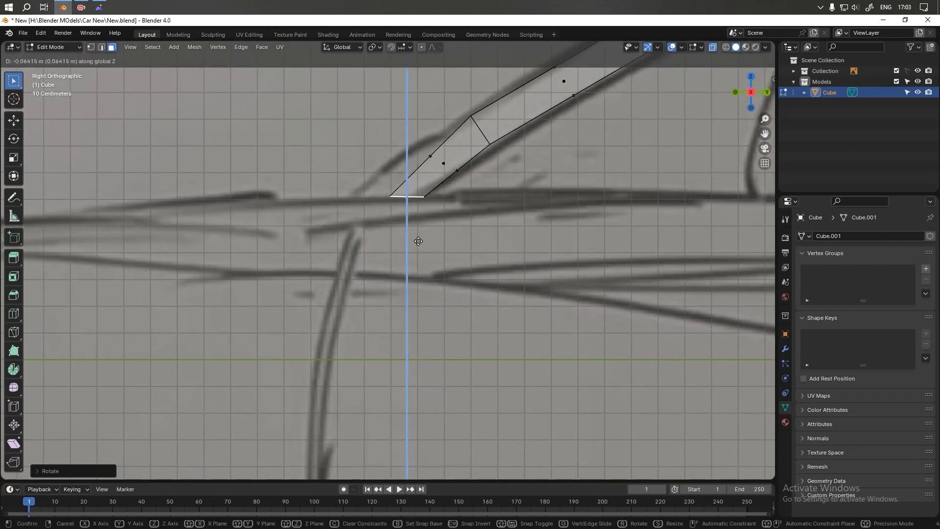
left_click(417, 241)
- Move the front vertex of the windshield pillar's base forward along Y to the sketched outer line
key("1")
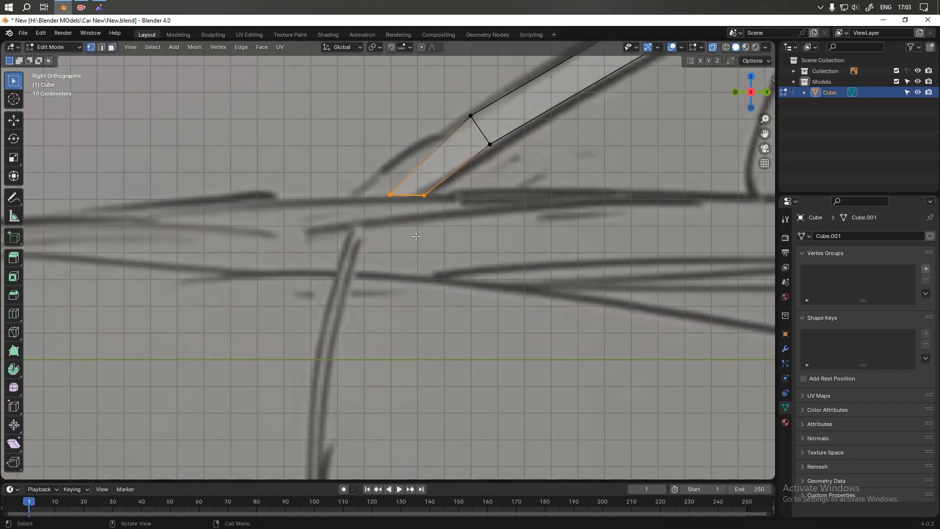
left_click(390, 197)
key("g")
key("y")
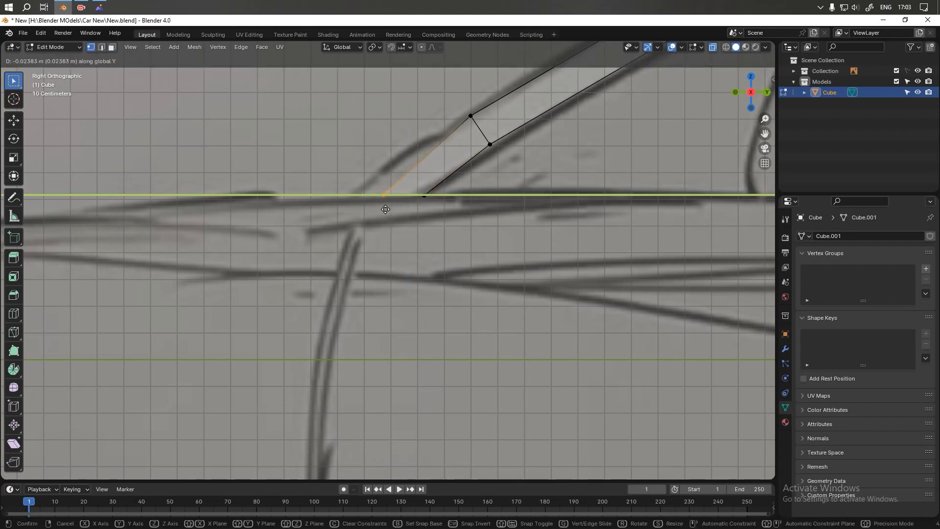
left_click(370, 210)
- Flatten the base vertices of the windshield pillar by scaling them to 0 along Z
left_click_drag(336, 164, 441, 218)
key("s")
key("z")
key("0")
key("Return")
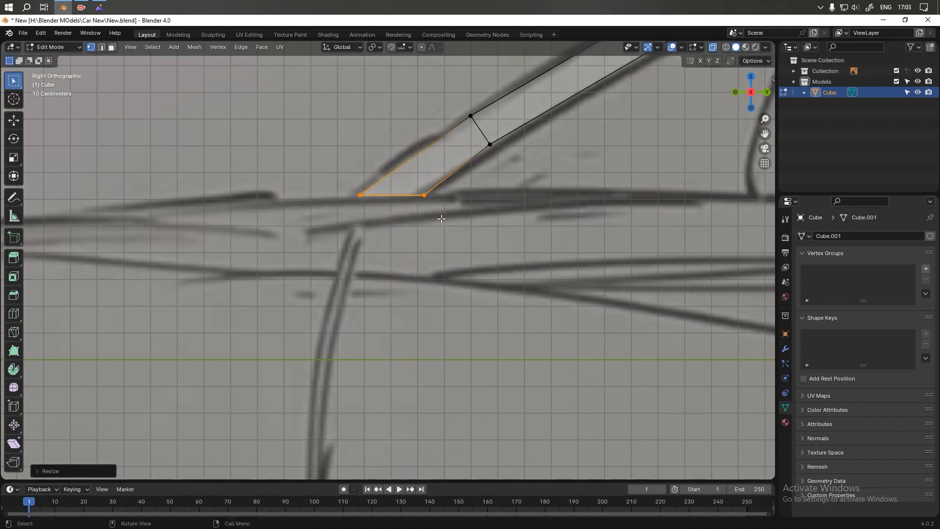
- Select the vertices at the joint above the windshield pillar's base, then rotate and scale them to match the sketched thickness
middle_click_drag(449, 215, 374, 266, "shift")
left_click(405, 180)
key("e")
left_click(573, 83)
key("r")
left_click(405, 180)
key("s")
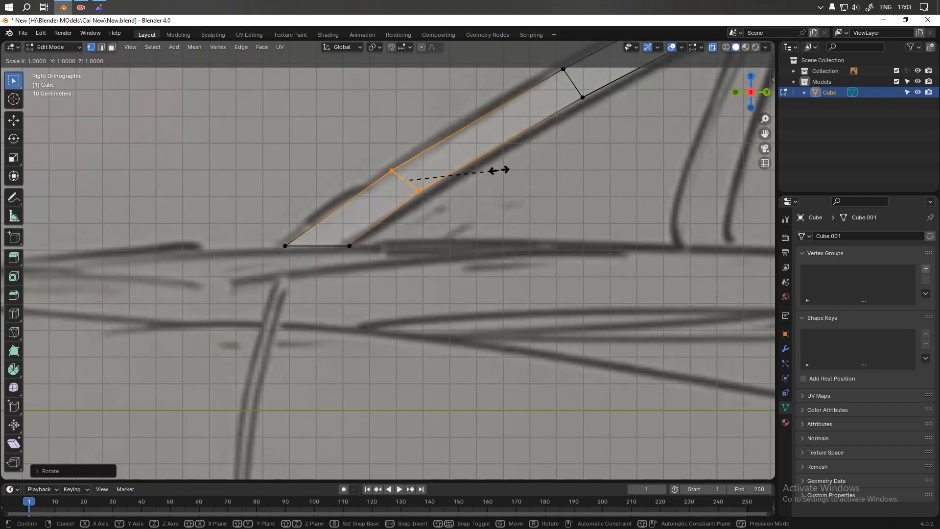
left_click(505, 181)
- Select the rear end face of the roof and scale it down along X to match the frame's width in the back view
scroll(512, 259, "down", 5)
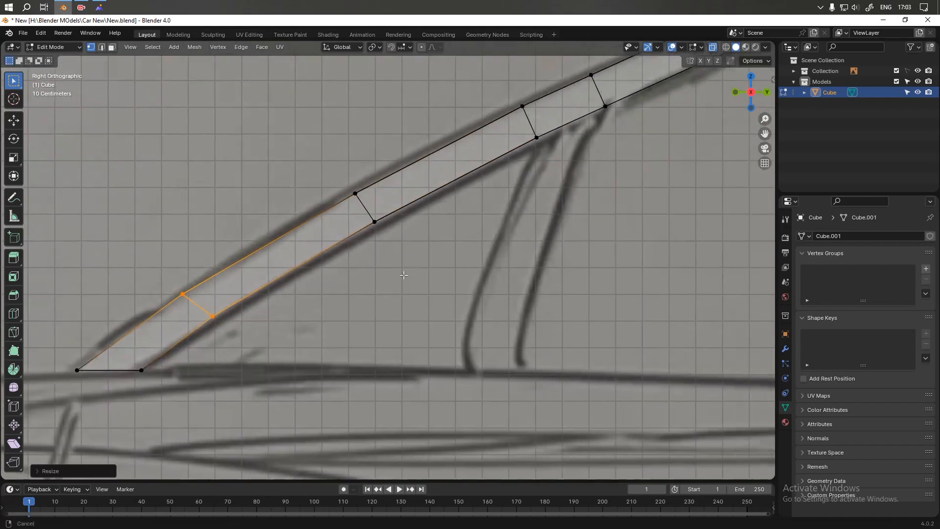
middle_click_drag(513, 259, 419, 215, "shift")
scroll(419, 216, "up", 2)
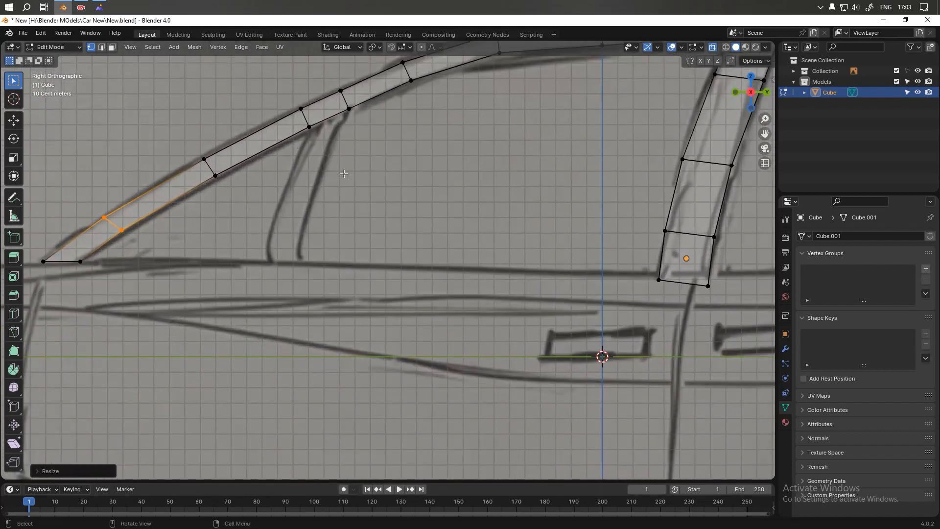
scroll(419, 216, "down", 5)
middle_click_drag(470, 235, 334, 210, "shift")
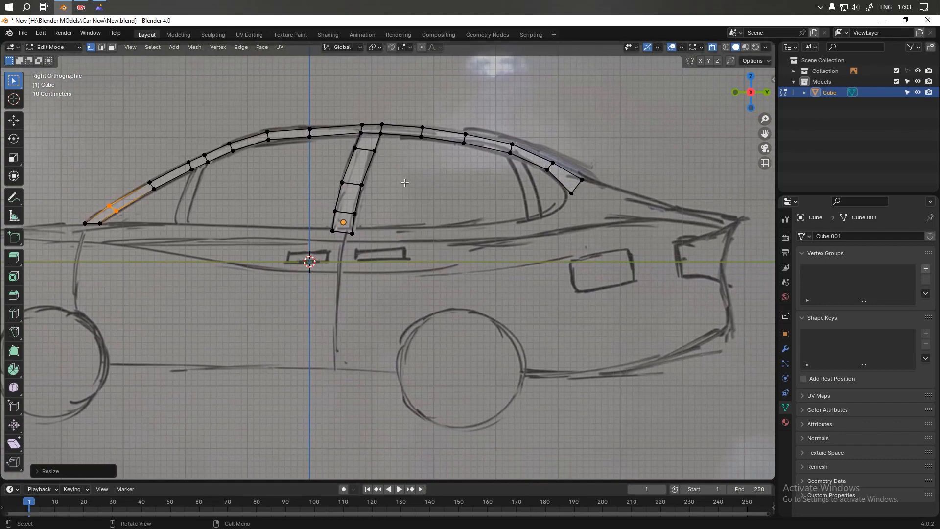
scroll(448, 196, "down", 1)
scroll(548, 209, "up", 3)
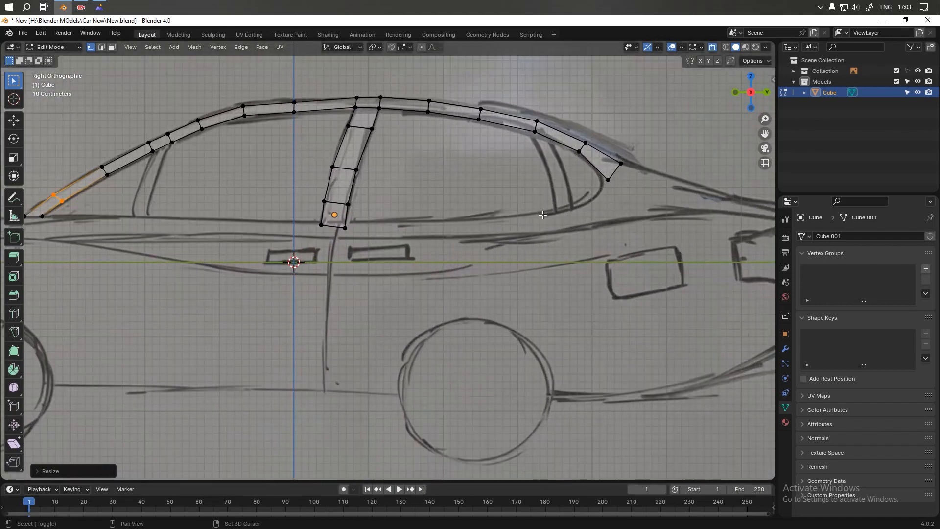
middle_click_drag(548, 209, 516, 189, "shift")
key("3")
middle_click_drag(576, 163, 564, 158)
left_click(568, 123)
key("ctrl+KP_1")
scroll(489, 178, "up", 2)
middle_click_drag(421, 147, 434, 215, "shift")
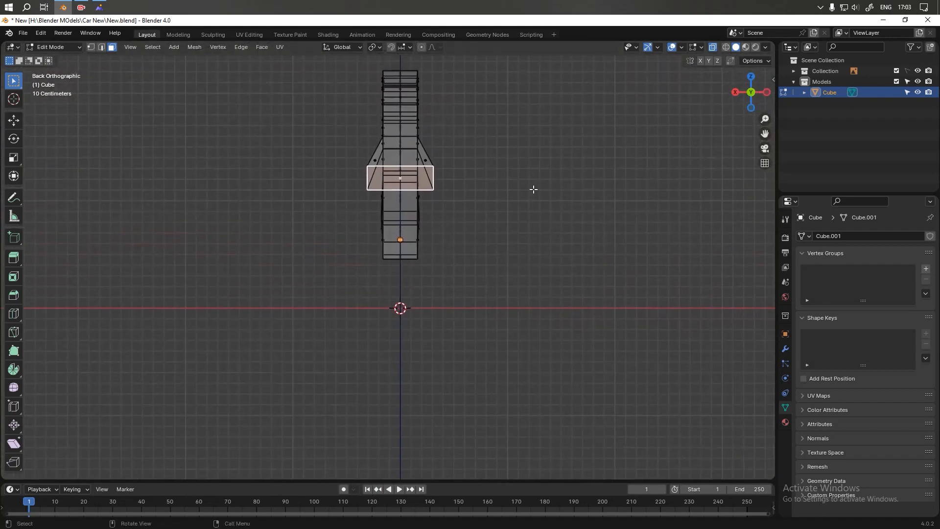
key("s")
key("x")
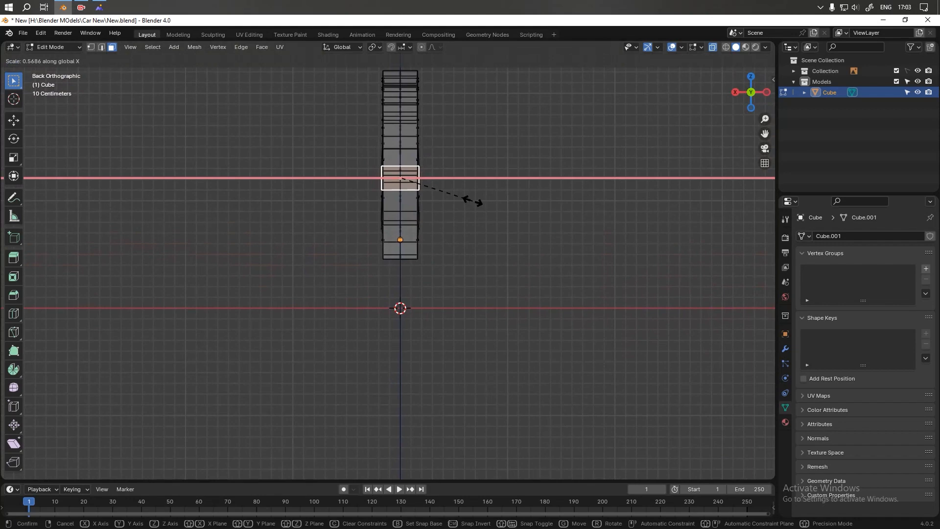
left_click(443, 242)
- Extrude the rear end face down toward the beltline in the right view, then rotate and move it to shape the rear pillar
key("KP_3")
mouse_move(630, 224)
middle_mouse_down("shift")
mouse_move(593, 202)
mouse_move(595, 193)
middle_mouse_up("shift")
scroll(598, 187, "down", 1)
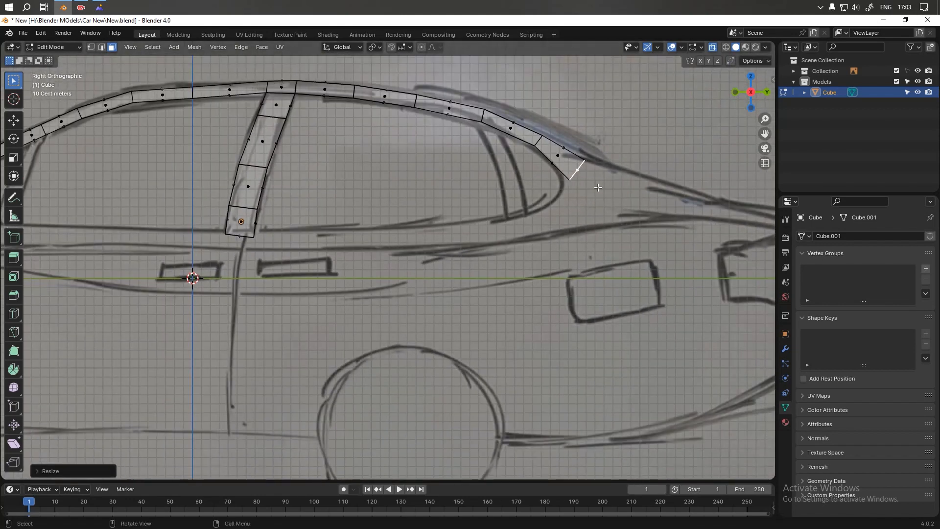
key("e")
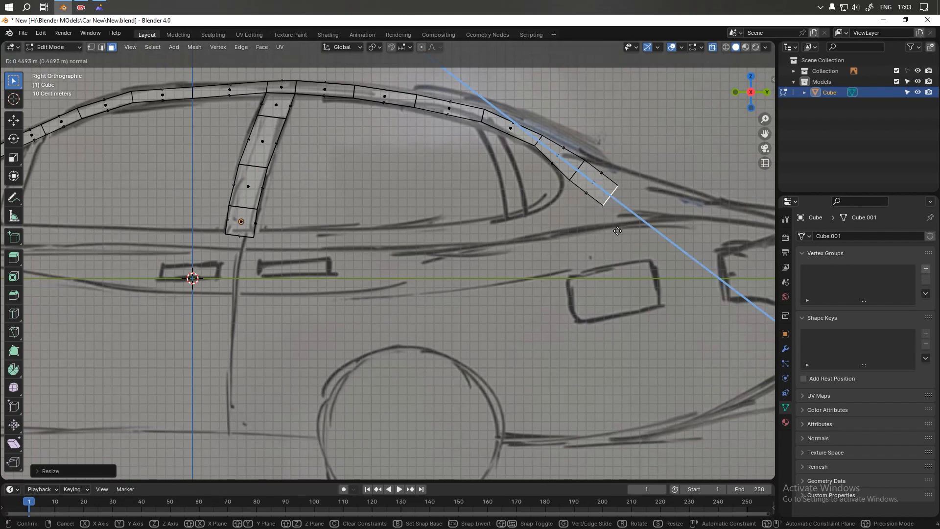
left_click(619, 241)
key("r")
left_click(596, 253)
key("g")
left_click(581, 256)
- Extrude a short lower rear pillar segment to the beltline and flatten its end face by scaling to 0 along Z
key("e")
left_click(586, 278)
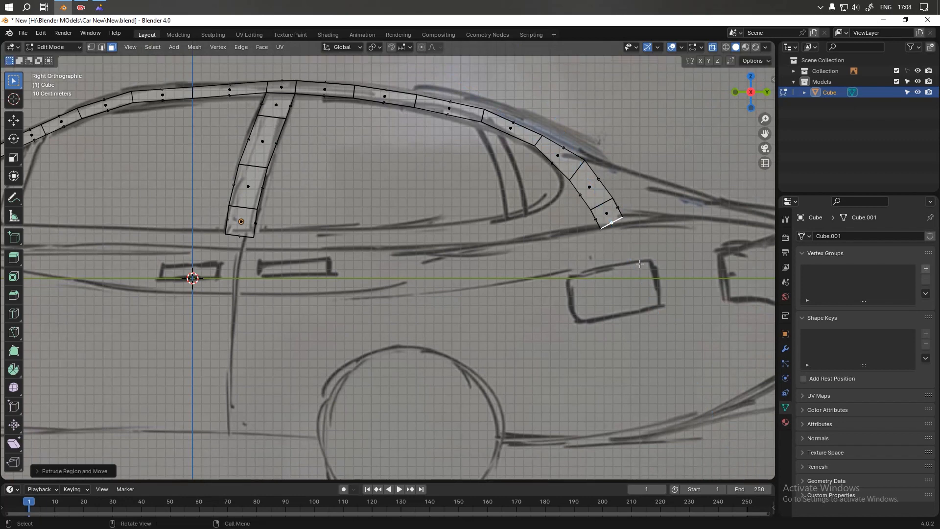
key("s")
key("z")
key("0")
key("Return")
- Move the rear pillar's bottom face forward along the beltline so the pillar's lower end stands more upright
key("g")
key("x")
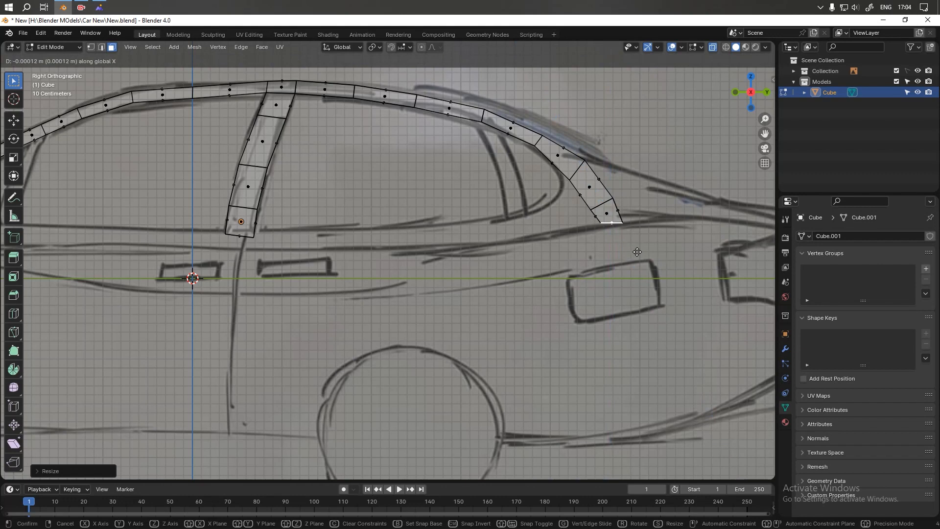
left_click(629, 251)
scroll(635, 223, "down", 4)
scroll(487, 216, "up", 2)
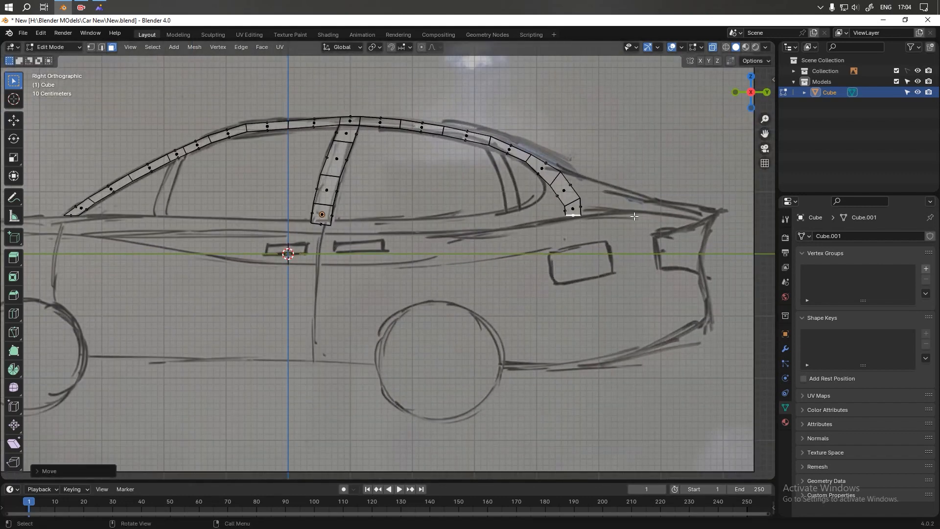
- Extrude the front-facing inner faces of the two lower rear pillar segments forward to the rear window divider and raise them along Z
middle_click_drag(532, 225, 525, 208)
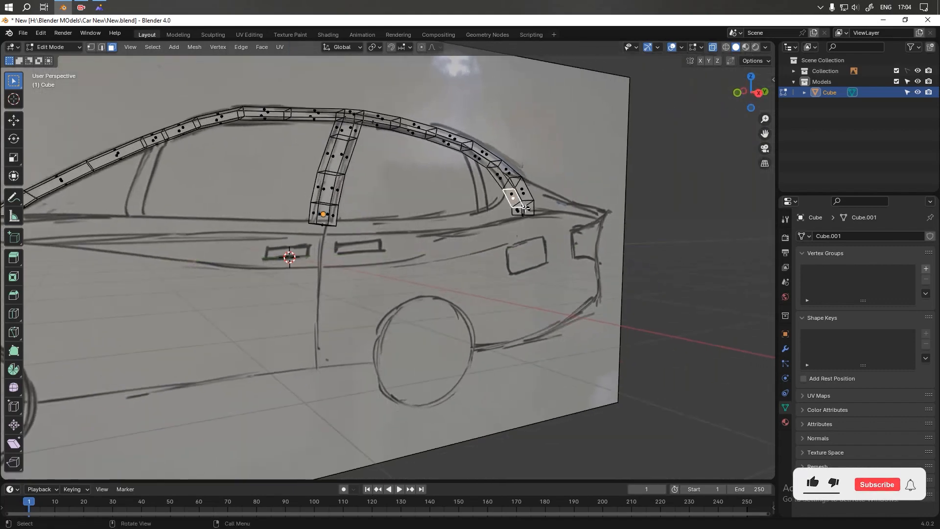
scroll(525, 208, "up", 2)
left_click(563, 195, "shift")
key("KP_3")
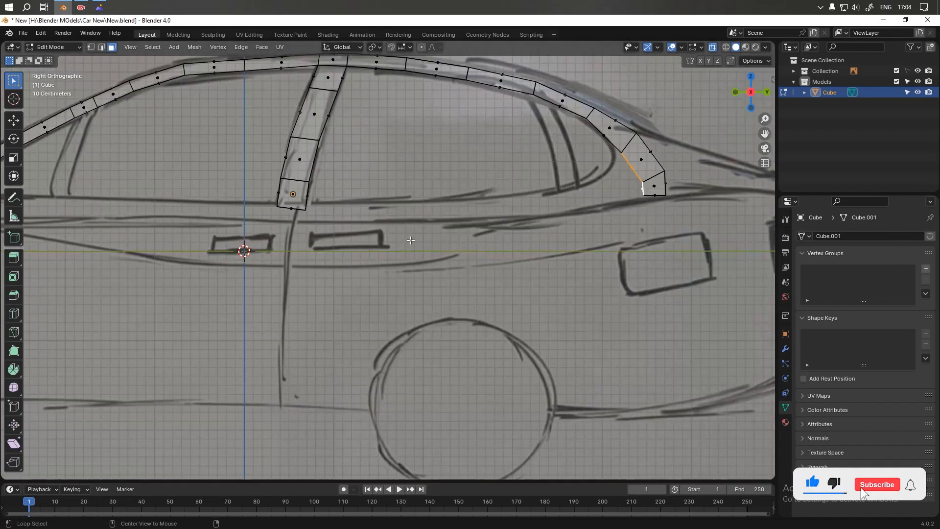
key("e")
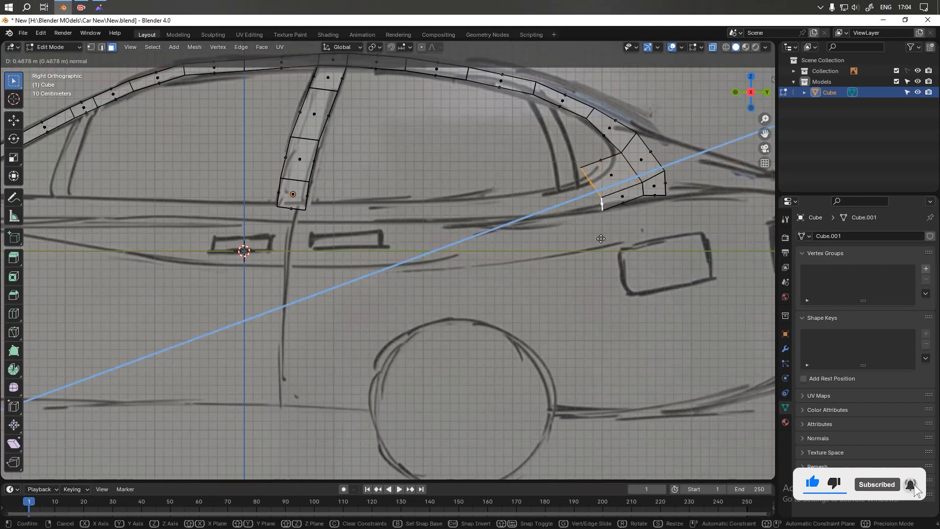
left_click(588, 242)
key("g")
key("z")
left_click(586, 206)
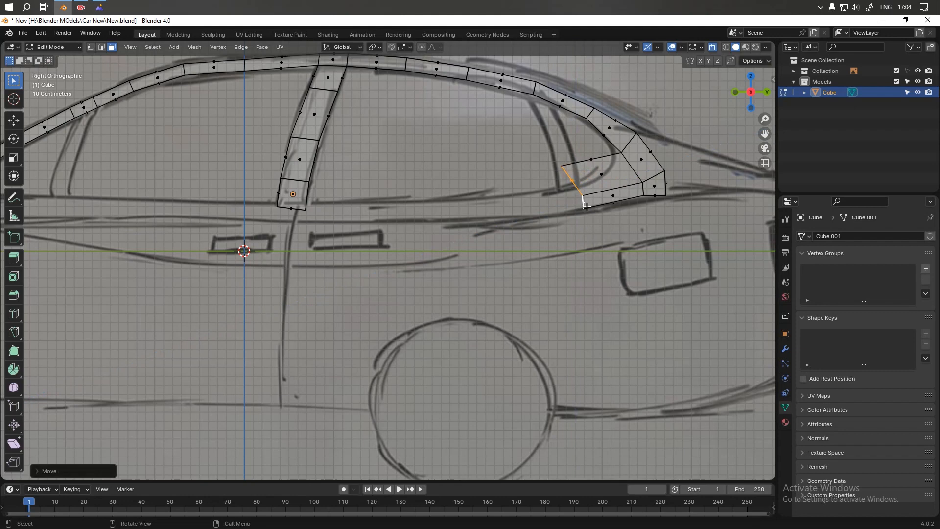
- Edge-slide the upper front vertex of the rear window corner segment down to the sketched window outline
key("1")
left_click(563, 167)
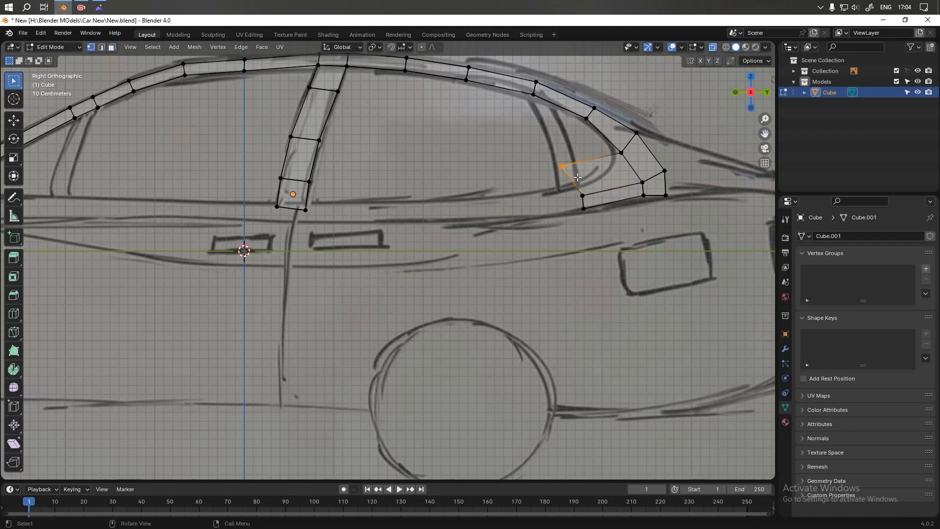
key("g")
key("g")
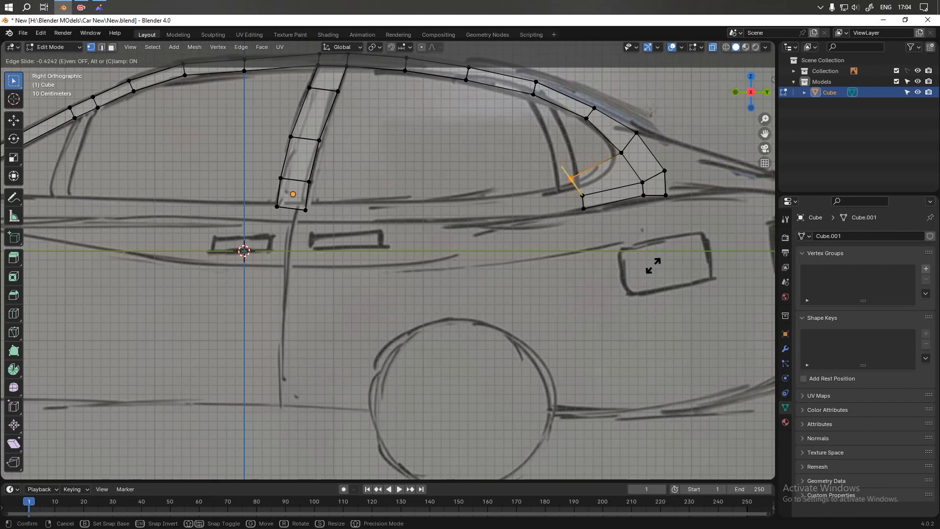
left_click(625, 255)
- Add a centred loop cut across the window corner segment and move its upper vertices onto the curved window outline
scroll(625, 255, "up", 4)
middle_click_drag(625, 255, 442, 162, "shift")
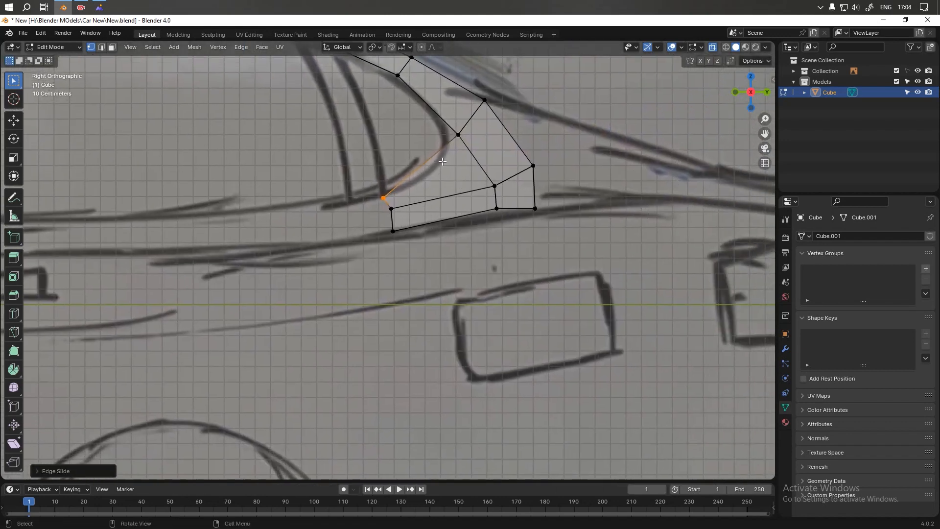
key("ctrl+r")
left_click(431, 163)
right_click(431, 163)
left_click_drag(400, 152, 432, 174)
key("g")
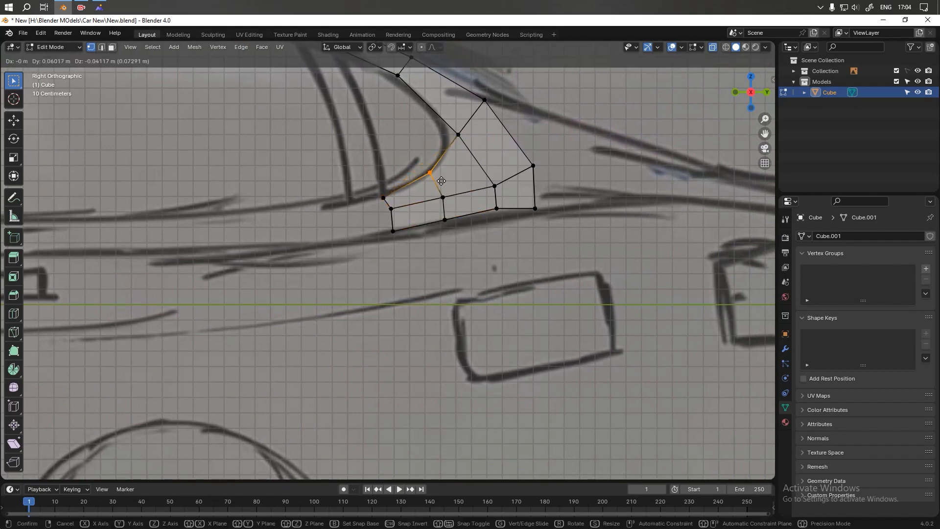
left_click(441, 182)
- Extrude the corner segment's front end faces forward along the beltline and raise them along Z to match the sketch
scroll(441, 182, "down", 3)
middle_click_drag(378, 226, 486, 192, "shift")
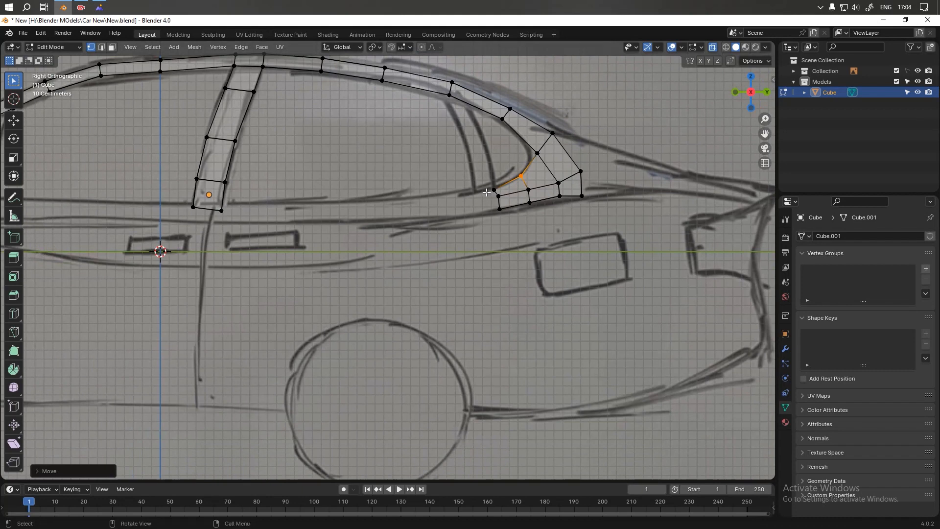
key("3")
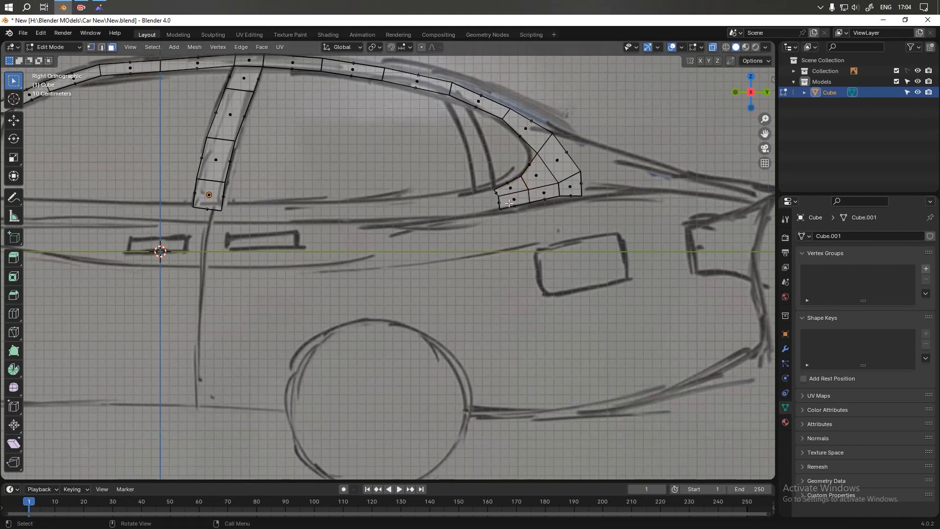
right_click(494, 203)
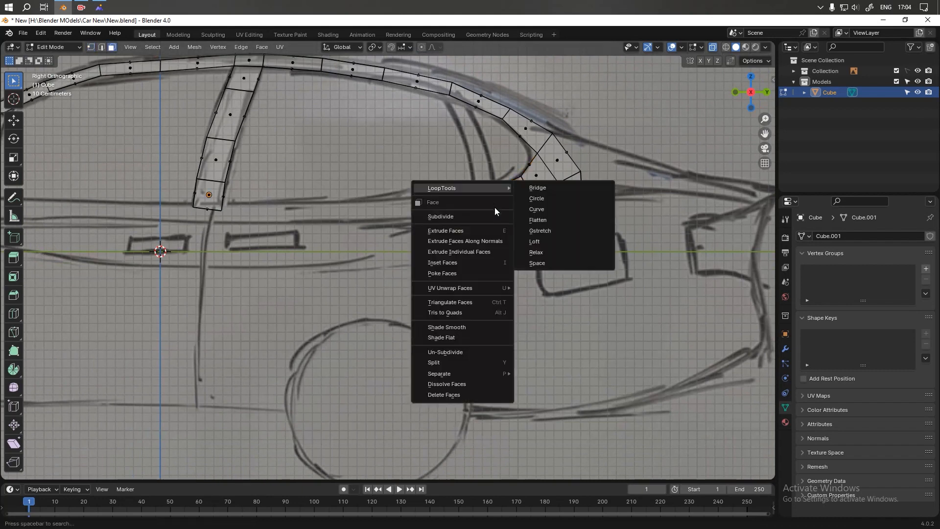
mouse_move(525, 233)
middle_mouse_down()
mouse_move(466, 200)
mouse_move(512, 220)
mouse_move(573, 225)
middle_mouse_up()
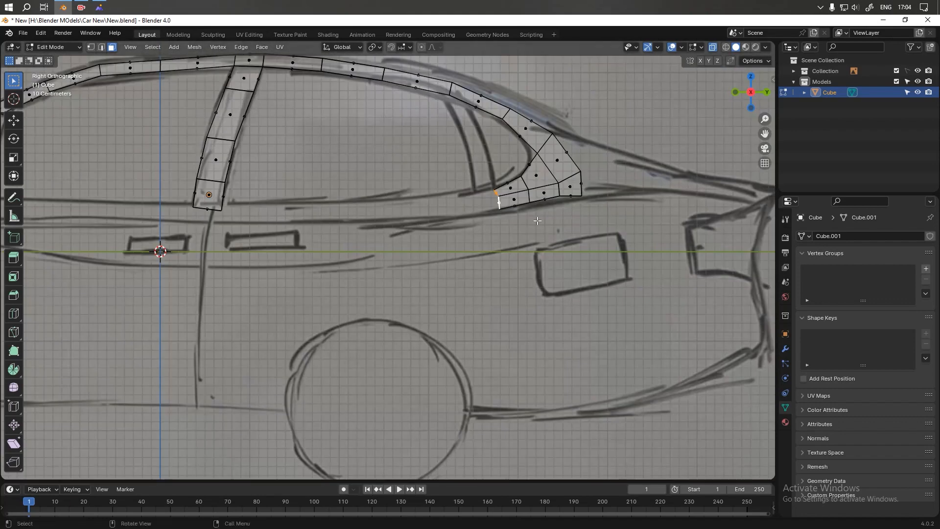
key("e")
left_click(476, 225)
key("e")
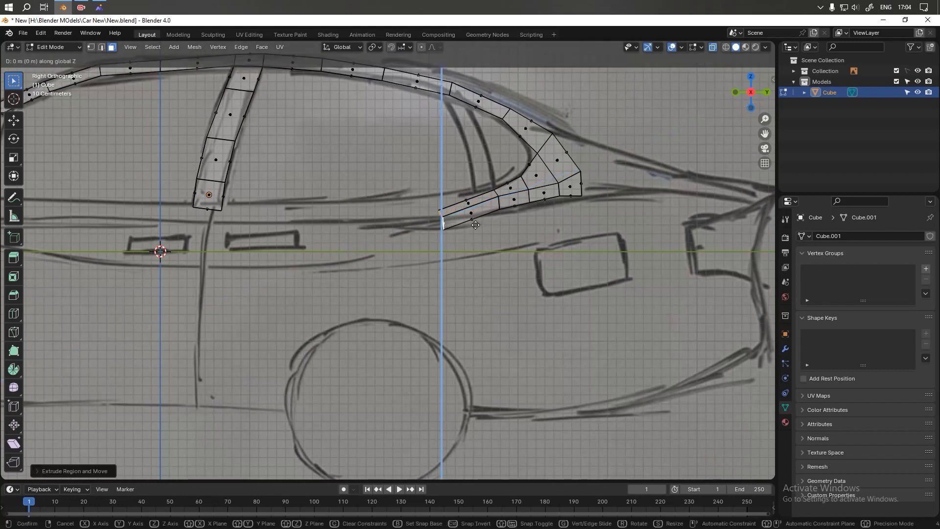
key("z")
left_click(472, 212)
- Flatten the beltline rail's front end faces by scaling them to 0 along Y
key("s")
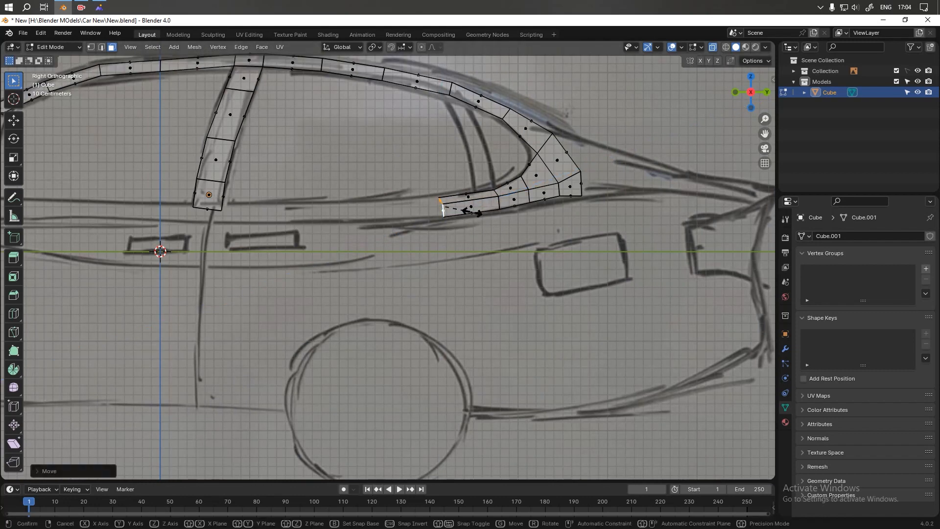
left_click(472, 212)
key("s")
key("y")
left_click(473, 212)
key("KP_1")
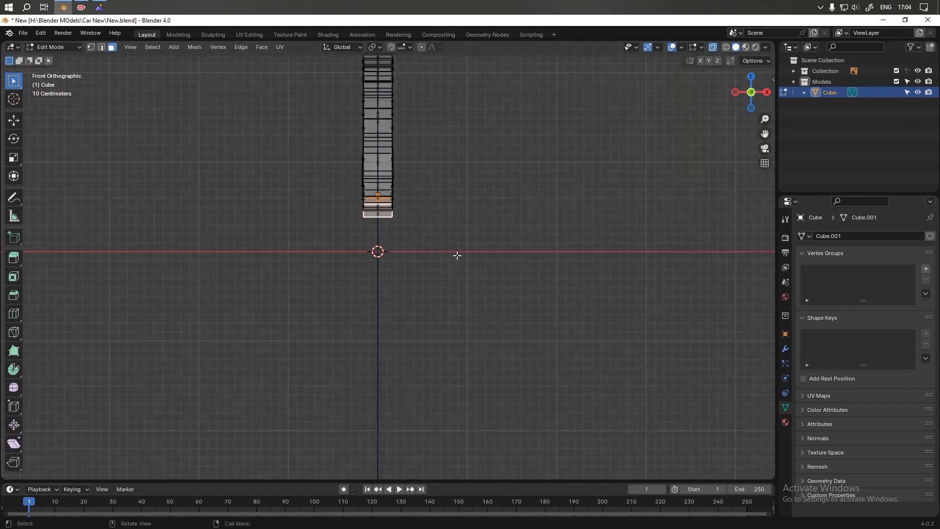
key("KP_3")
key("s")
key("y")
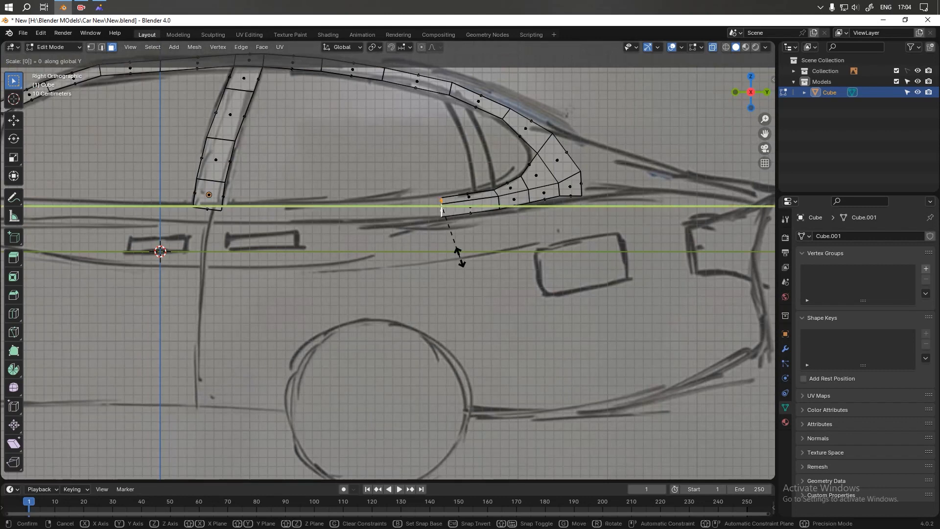
left_click(460, 257)
- Extrude the rail's front end about 1.03 m forward, adjust it along Z, and extrude it about another 1.2 m toward the middle pillar
key("e")
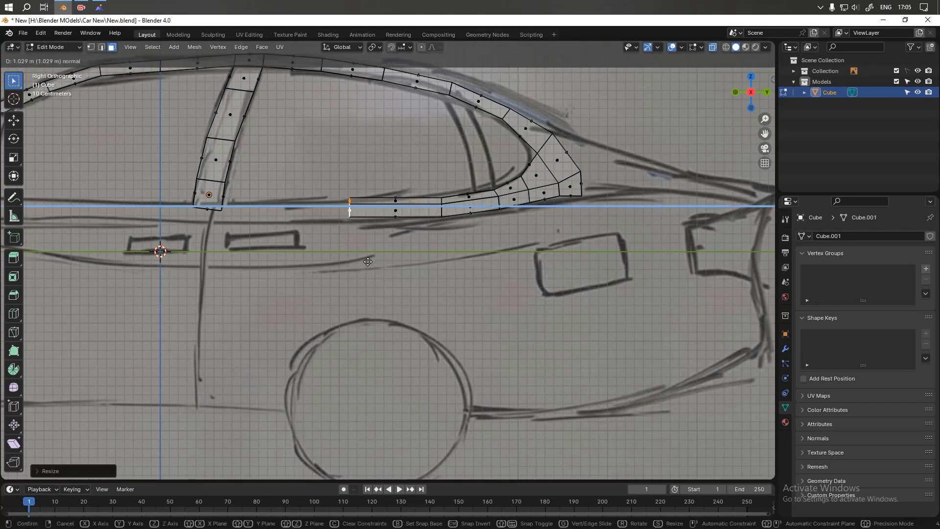
left_click(367, 262)
key("g")
key("z")
left_click(368, 266)
key("e")
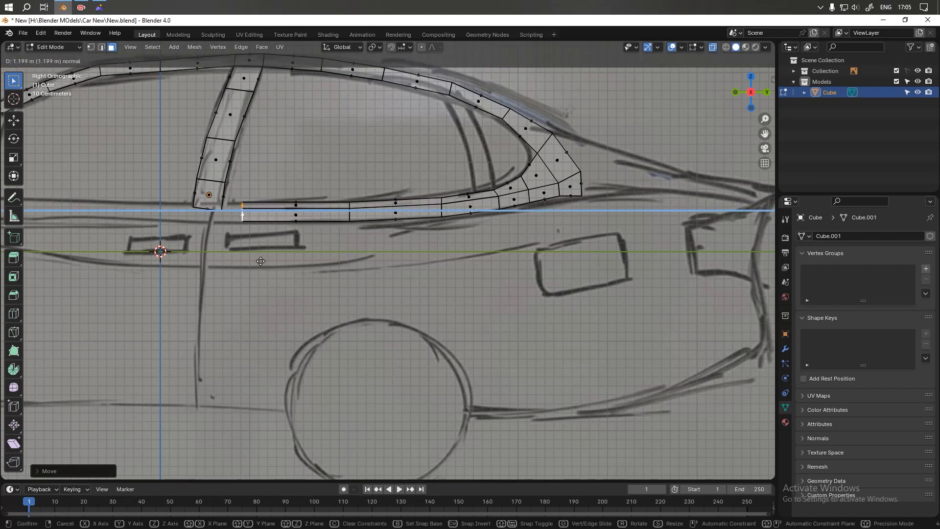
left_click(261, 261)
- Raise the middle pillar's bottom face slightly along Z and flatten it by scaling to 0 along Z
scroll(260, 261, "up", 3)
middle_click_drag(216, 233, 576, 304, "shift")
scroll(481, 265, "up", 1)
middle_click_drag(502, 269, 410, 269)
left_click(451, 240)
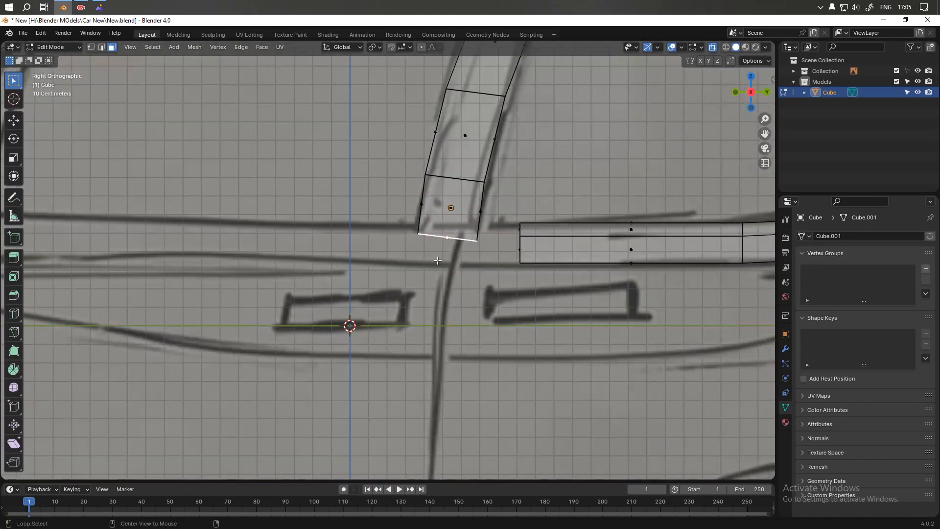
scroll(445, 261, "down", 2)
key("g")
key("z")
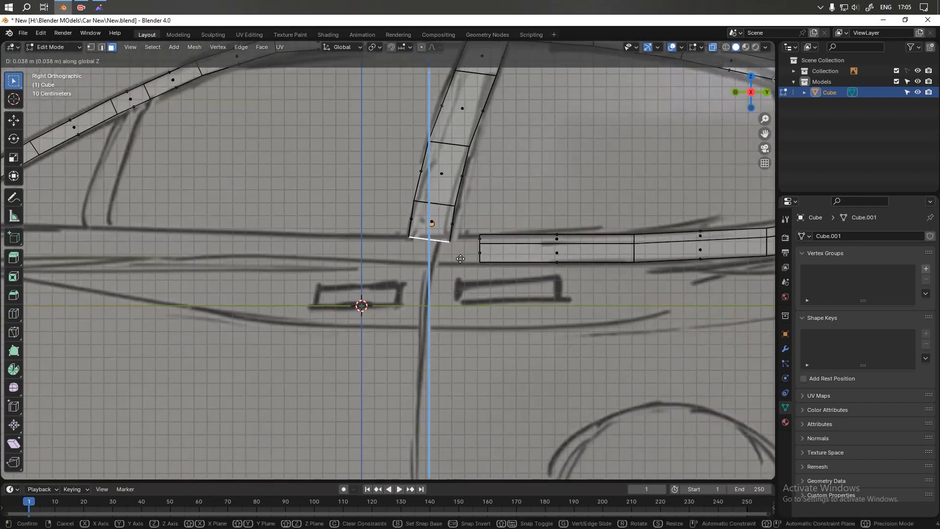
left_click(461, 252)
key("s")
key("z")
key("0")
key("Return")
- Extrude the middle pillar's bottom face downward in two short segments to the level of the beltline rail's lower edge
key("g")
key("z")
key("z")
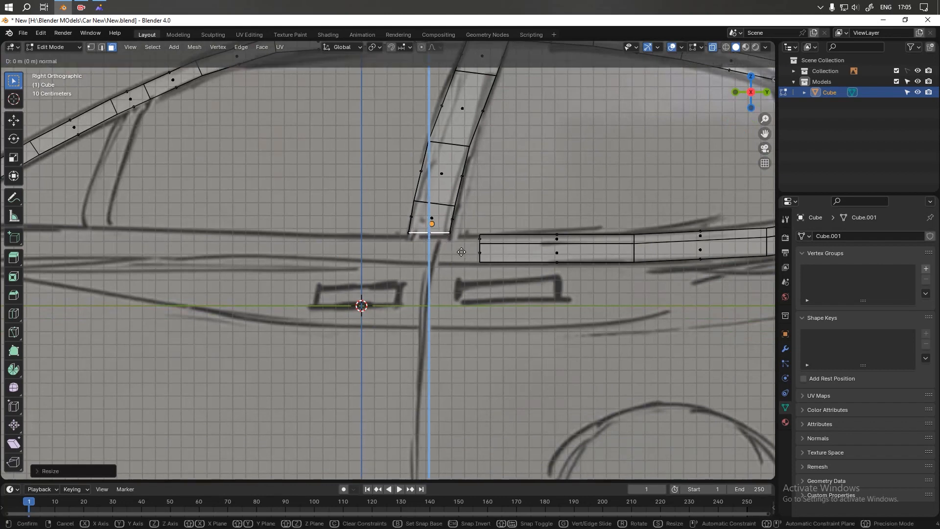
left_click(459, 263)
key("e")
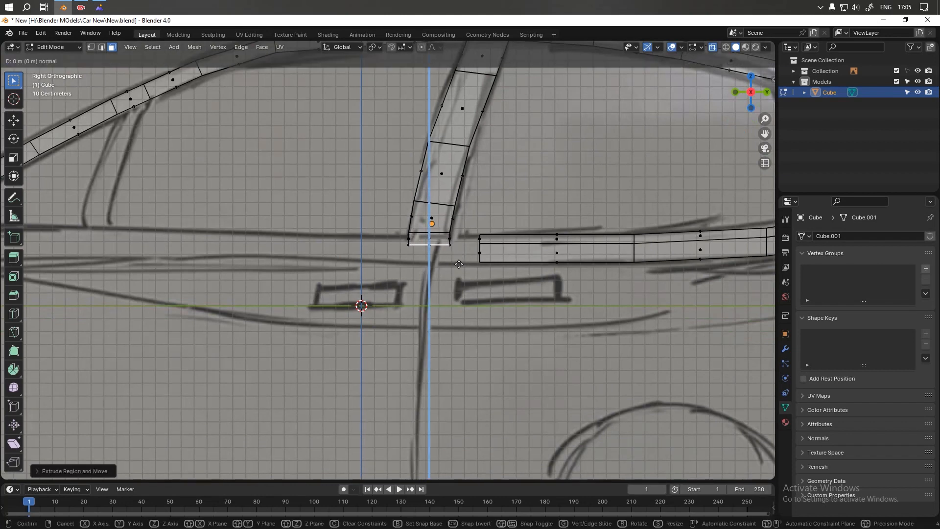
left_click(456, 282)
- Enable Auto Merge Vertices and extrude the beltline rail's two front end faces about 0.23 m forward to meet the middle pillar
middle_click_drag(477, 272, 362, 264)
mouse_move(363, 265)
middle_mouse_down()
mouse_move(392, 252)
mouse_move(378, 264)
middle_mouse_up()
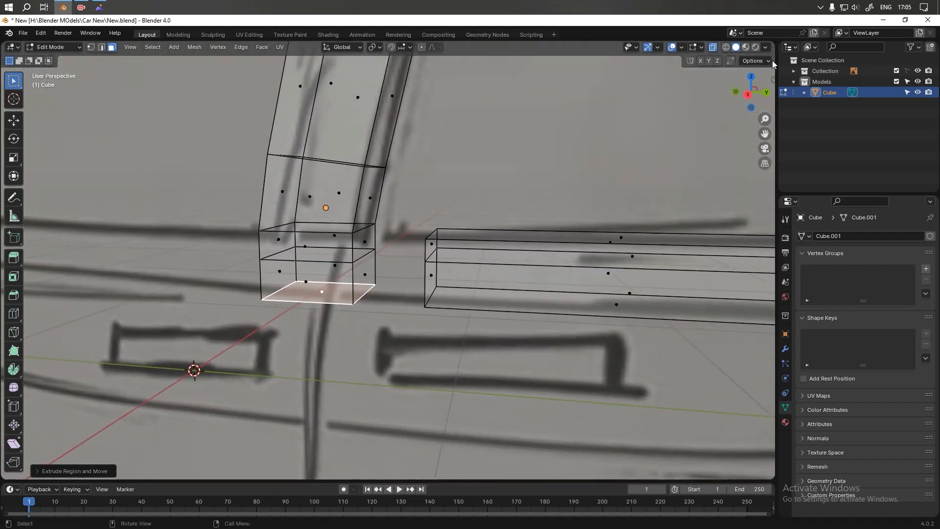
left_click(732, 63)
middle_click_drag(362, 245, 374, 242)
middle_click_drag(442, 248, 454, 246)
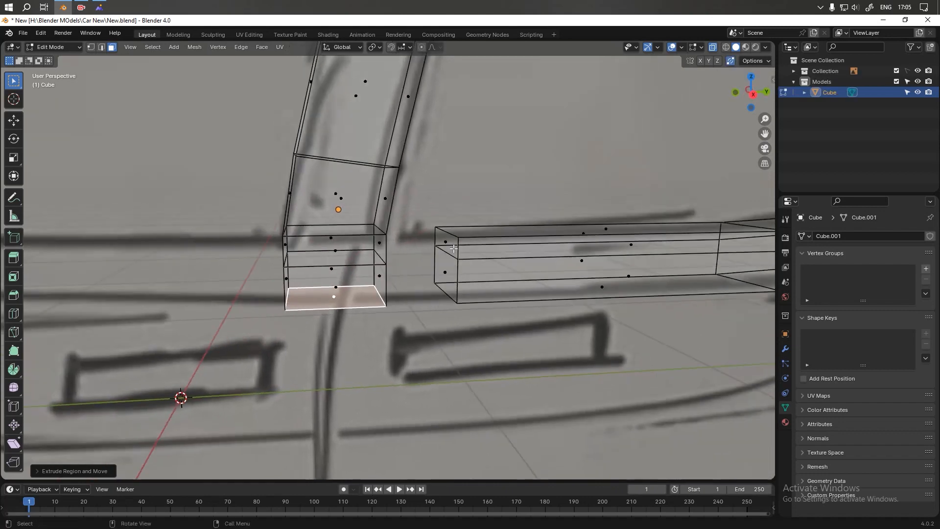
left_click(446, 245)
left_click(449, 273, "shift")
key("KP_3")
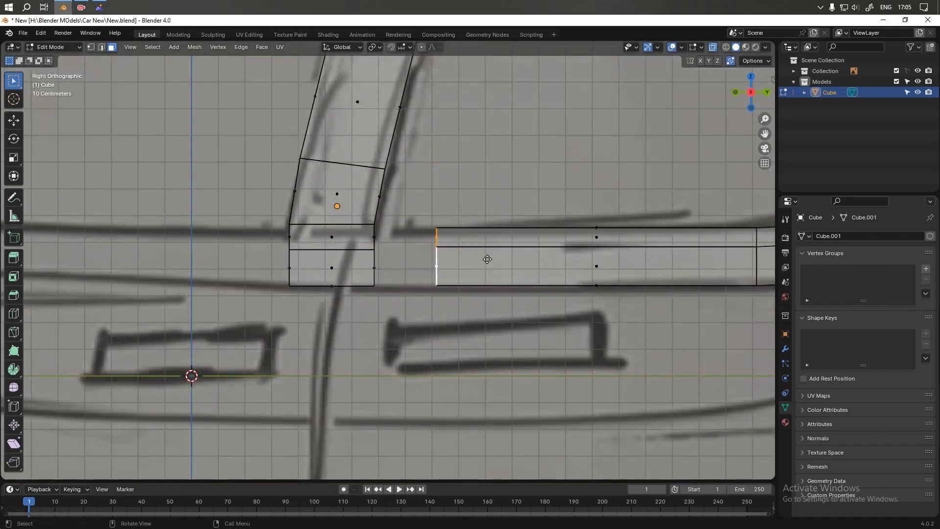
key("e")
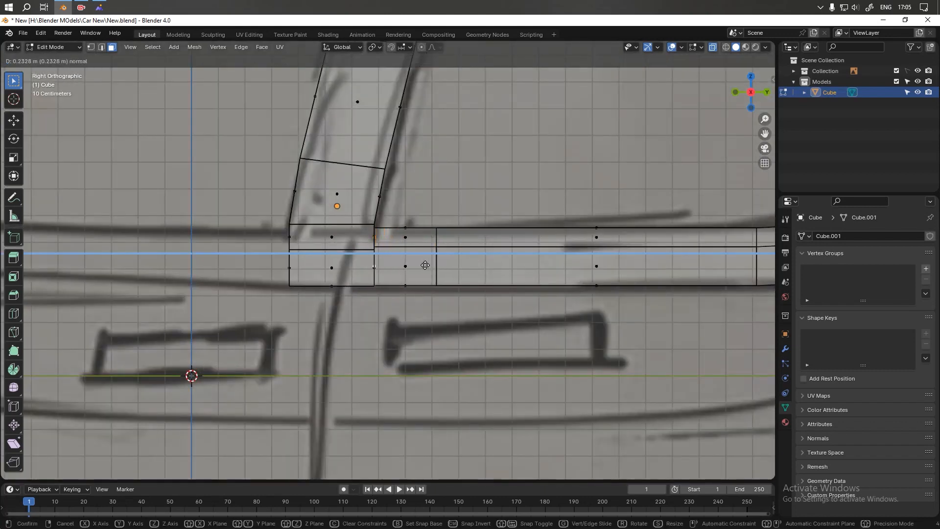
left_click(425, 265)
- Edge-slide the upper vertices of the pillar's base segment down to line up with the rail's top edge
scroll(416, 260, "up", 8)
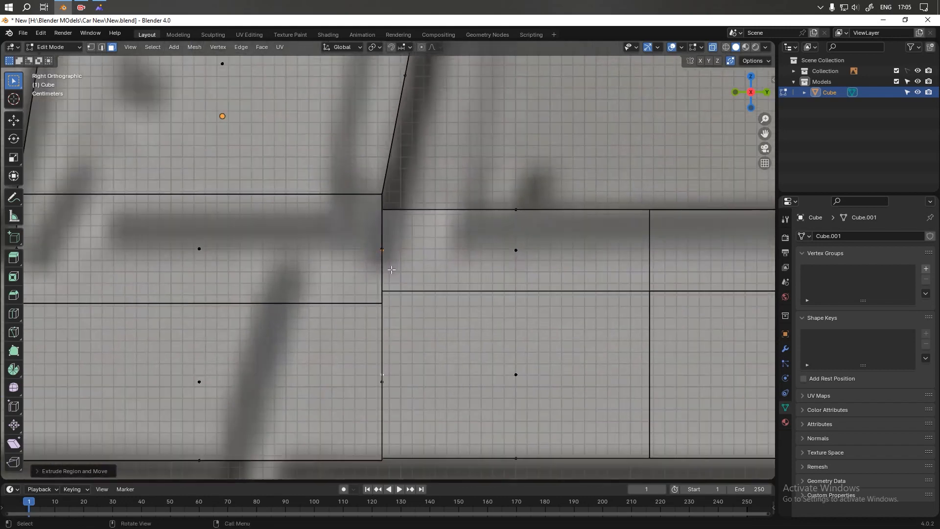
key("1")
scroll(392, 216, "up", 1)
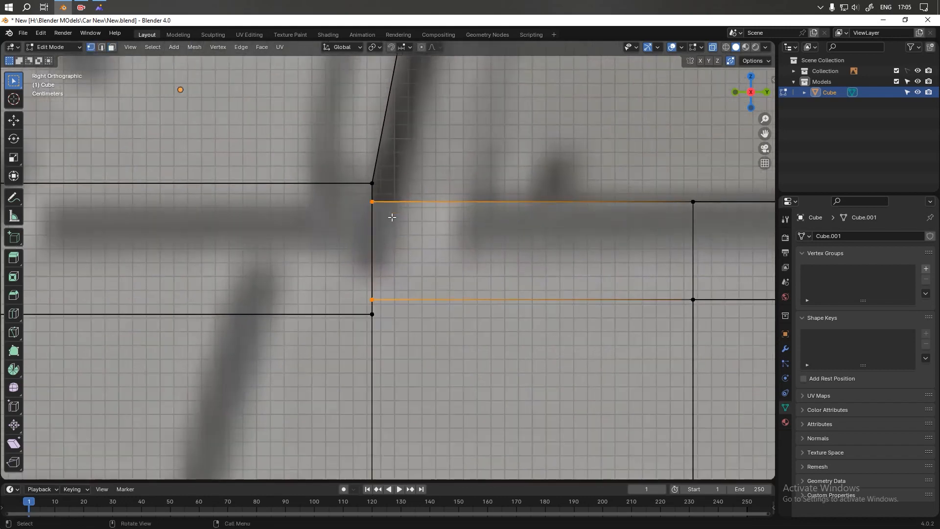
scroll(393, 226, "down", 2)
left_click_drag(64, 196, 395, 212)
key("g")
key("g")
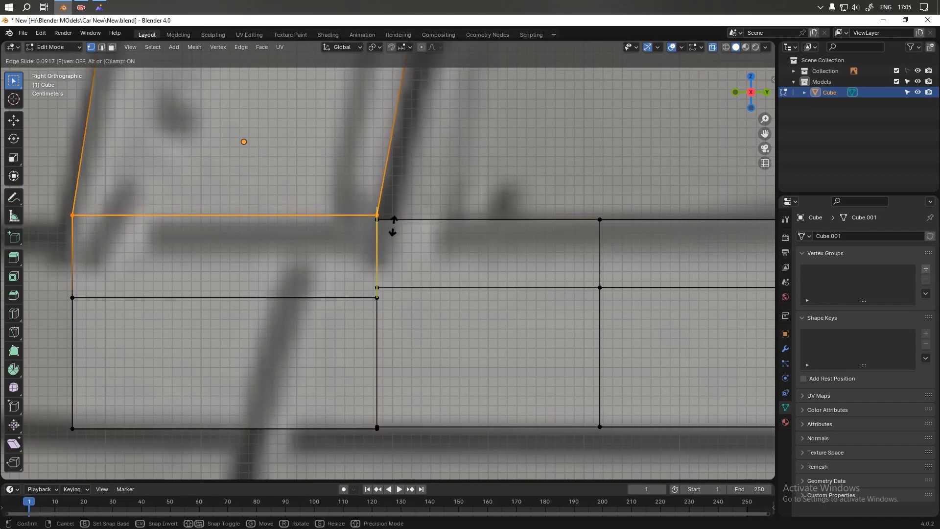
left_click(394, 233)
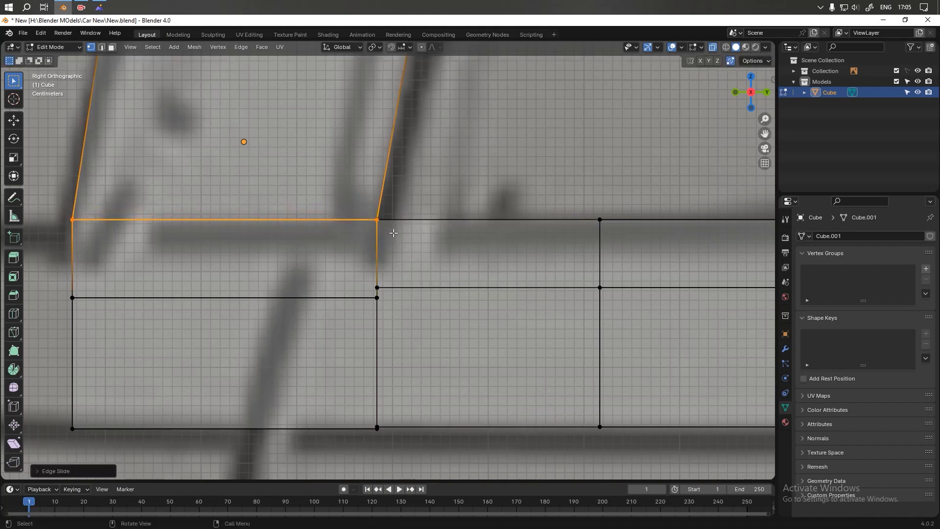
- Edge-slide the middle vertices of the pillar's base up to line up with the rail's middle edge
middle_click_drag(437, 303, 516, 235, "shift")
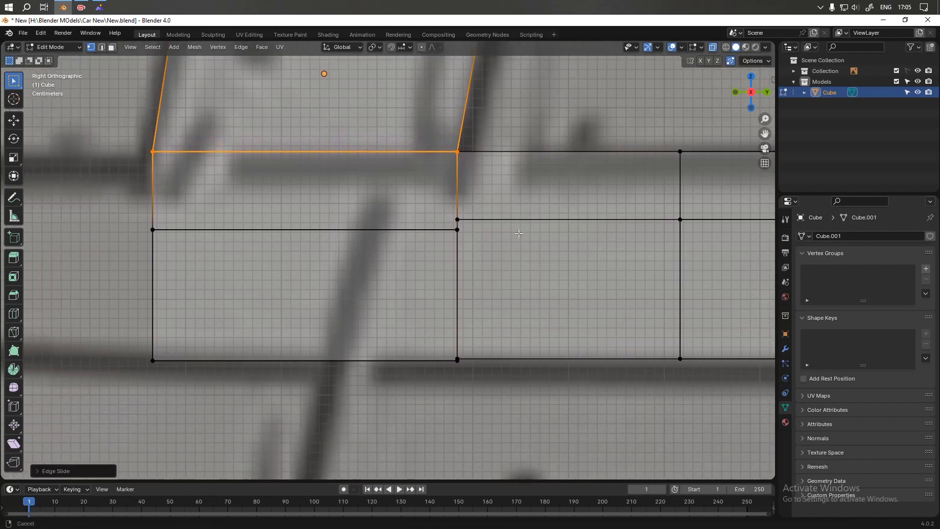
left_click_drag(141, 224, 459, 256)
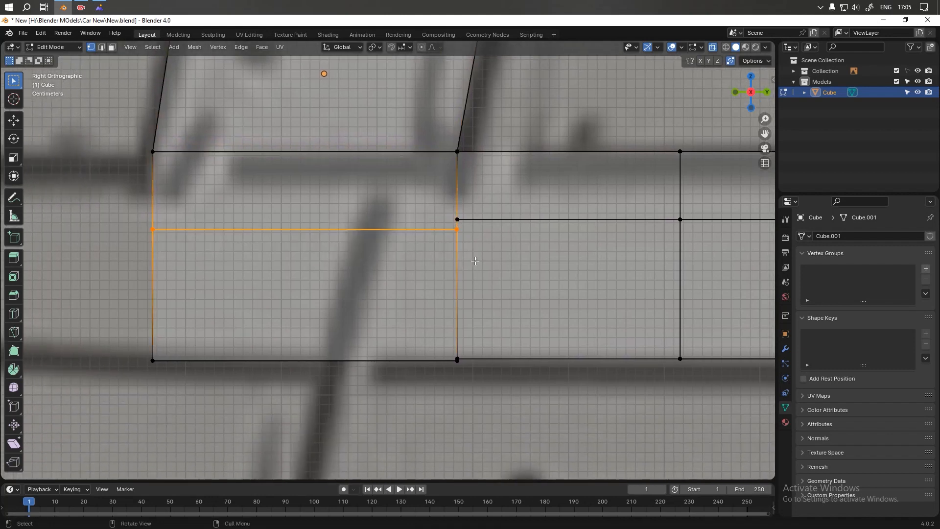
key("g")
key("g")
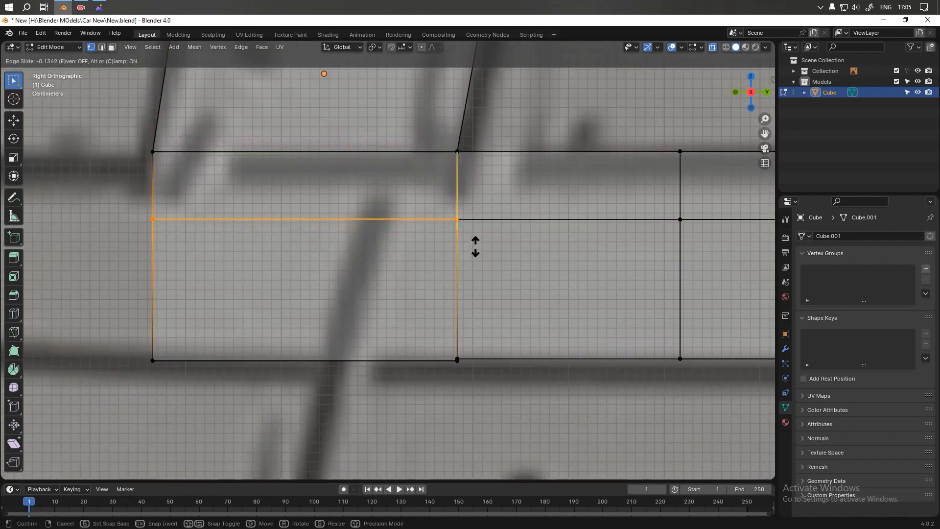
left_click(474, 248)
- Select the row of vertices across the frame in the back view and level it by scaling to 0 along Z
key("ctrl+KP_1")
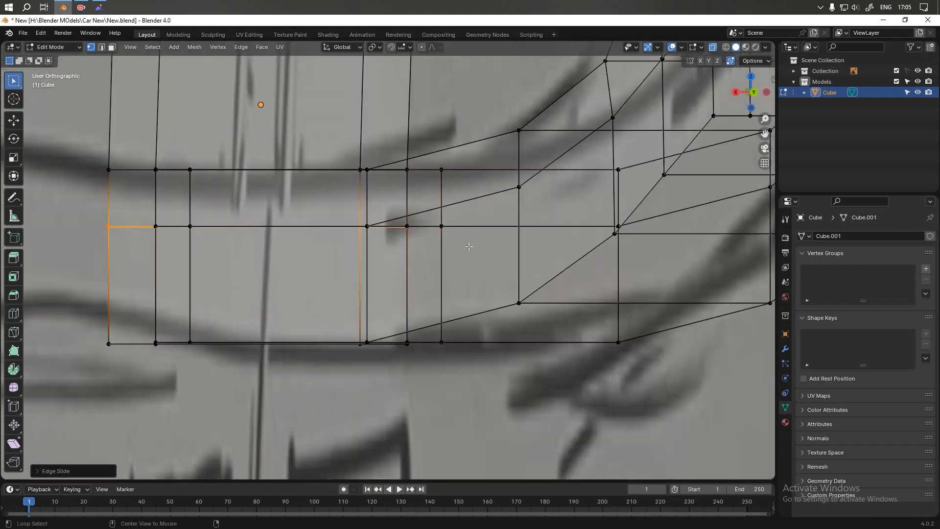
scroll(395, 237, "up", 3)
middle_click_drag(365, 226, 537, 279, "shift")
left_click_drag(96, 232, 568, 248)
key("s")
key("z")
key("0")
key("Return")
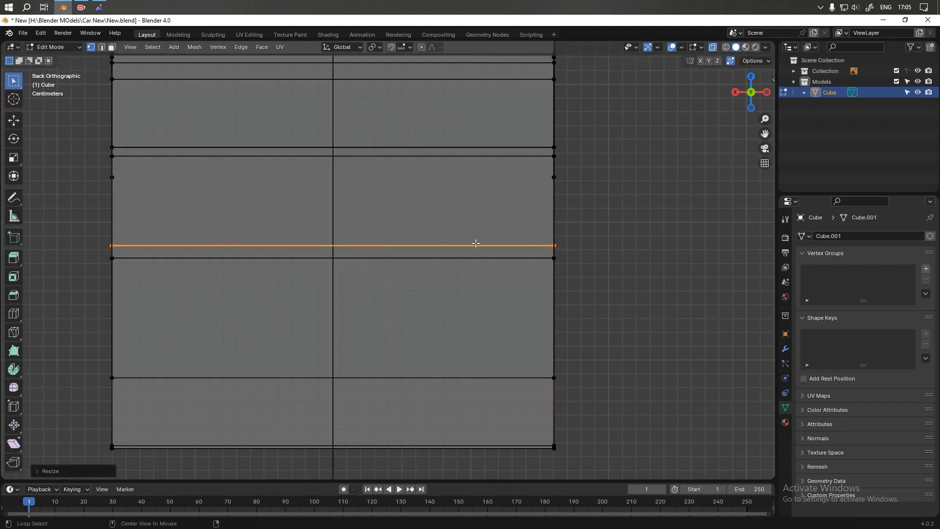
- Select the upper vertices of the pillar's base in the right view and level them by scaling along Z
key("KP_3")
left_click_drag(141, 175, 499, 199)
key("s")
key("z")
key("Return")
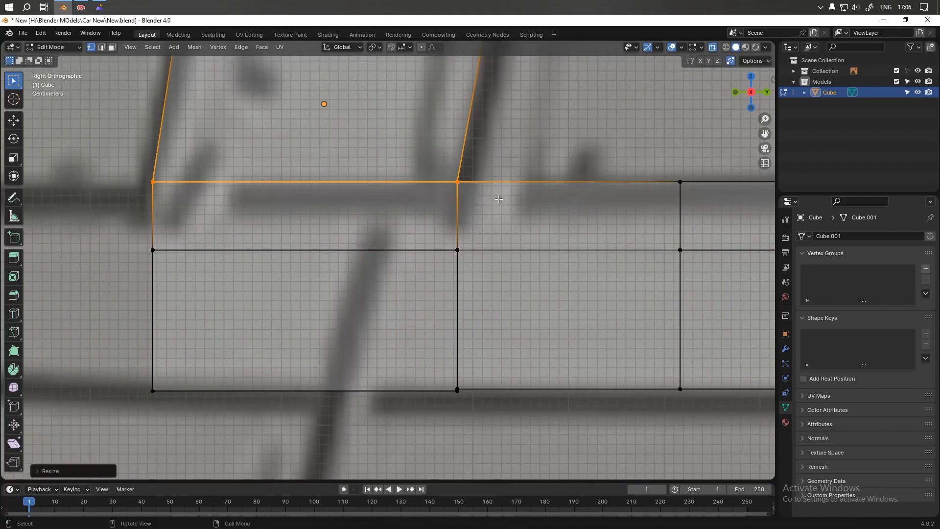
scroll(498, 199, "down", 3)
mouse_move(533, 246)
middle_mouse_down()
mouse_move(279, 386)
mouse_move(178, 390)
mouse_move(452, 248)
mouse_move(530, 271)
mouse_move(768, 256)
middle_mouse_up()
scroll(495, 251, "down", 12)
scroll(330, 275, "up", 3)
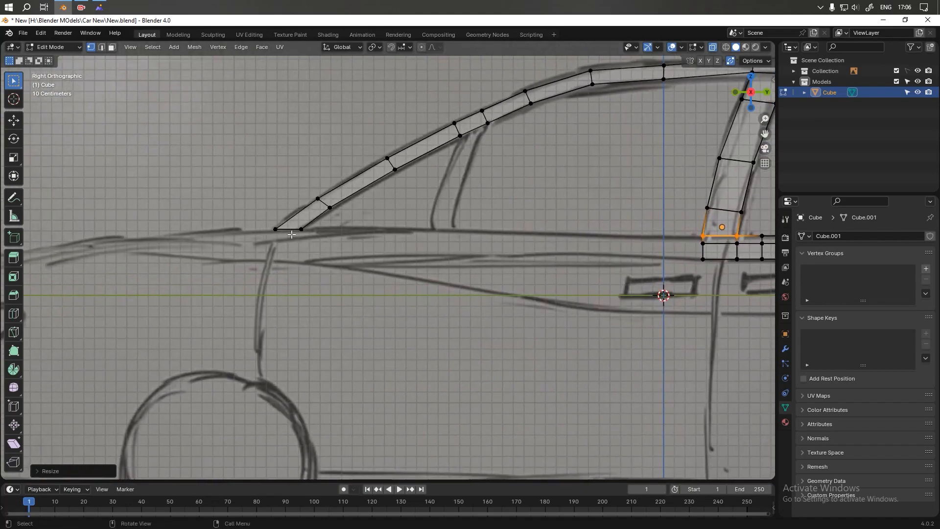
scroll(307, 235, "down", 2)
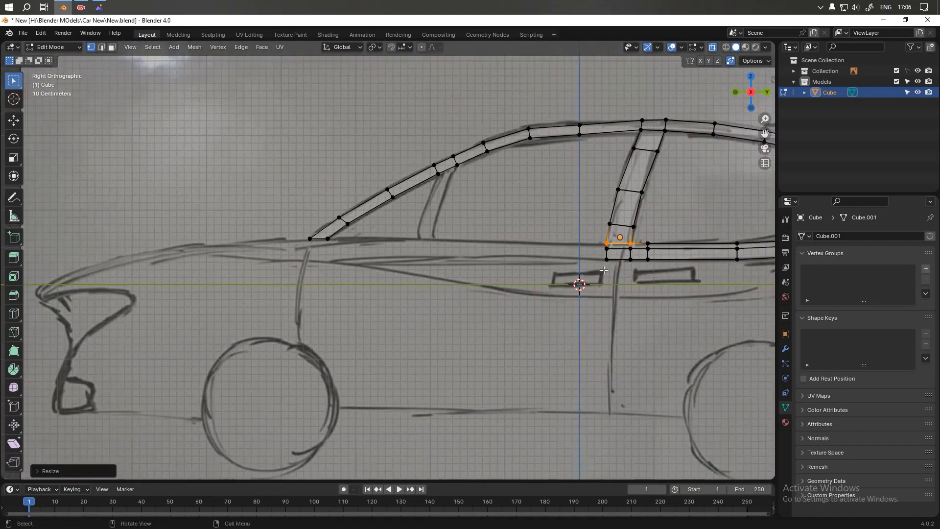
scroll(620, 267, "up", 1)
middle_click_drag(733, 244, 407, 224, "shift")
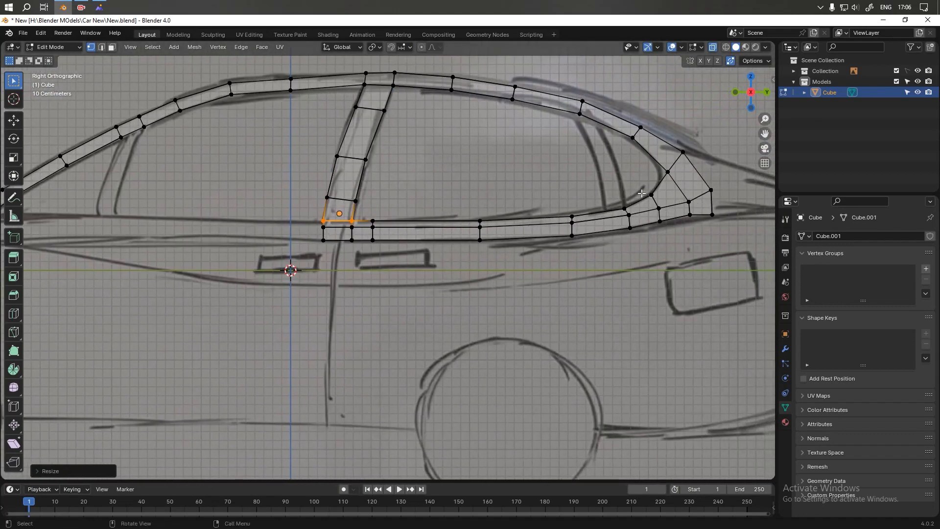
- Check the car body reference photo and undo the beltline rail edits back to the rear pillar's short lower corner
left_click(99, 9)
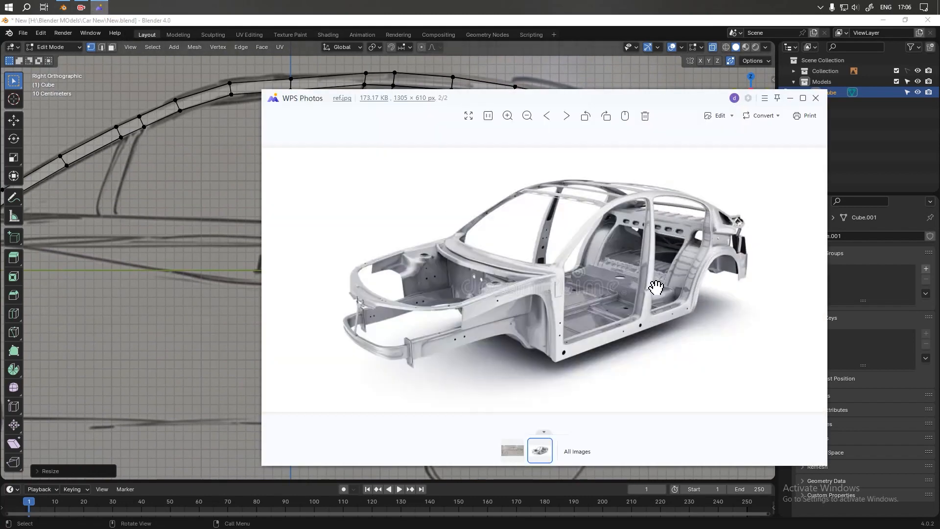
left_click(777, 99)
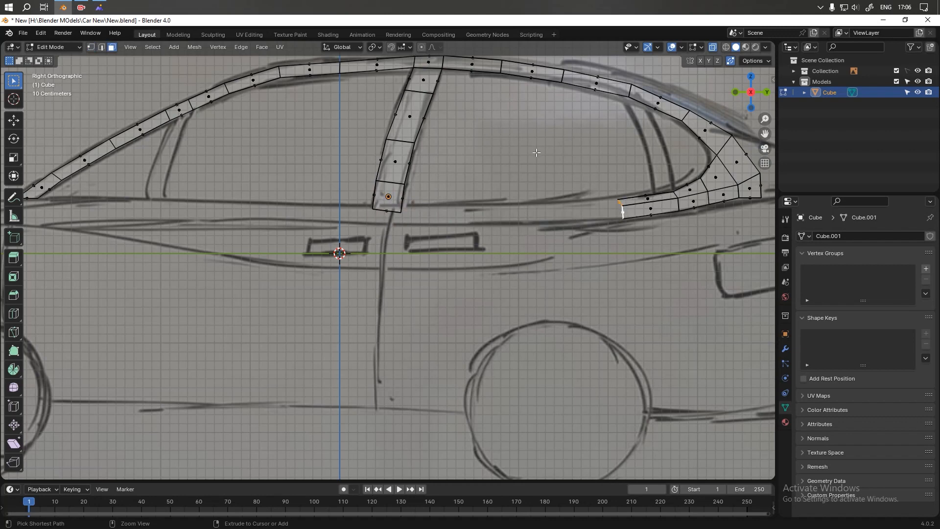
key("ctrl+z")
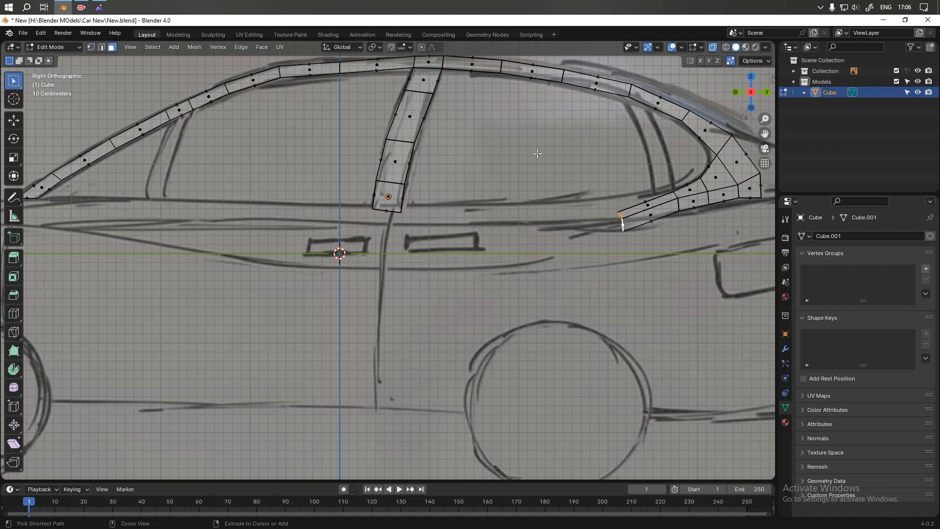
key("1")
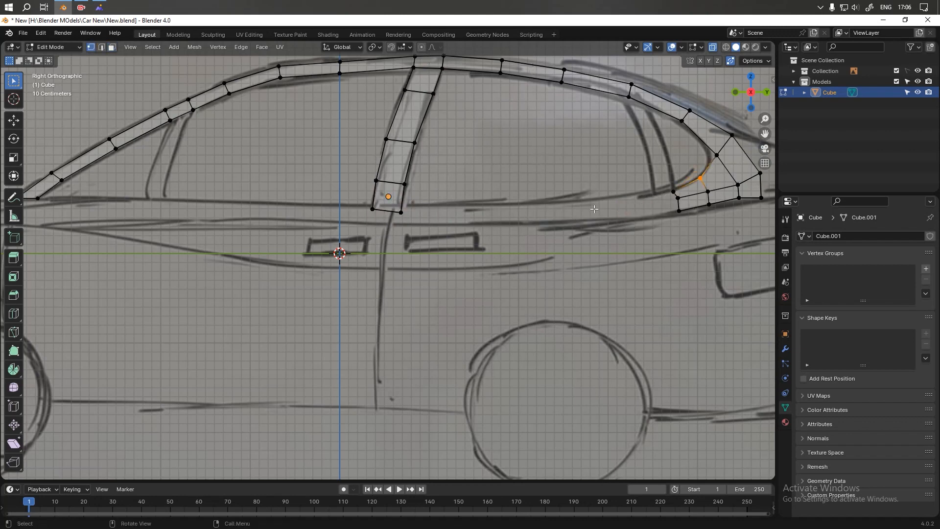
left_click(658, 227, "ctrl")
key("ctrl+z")
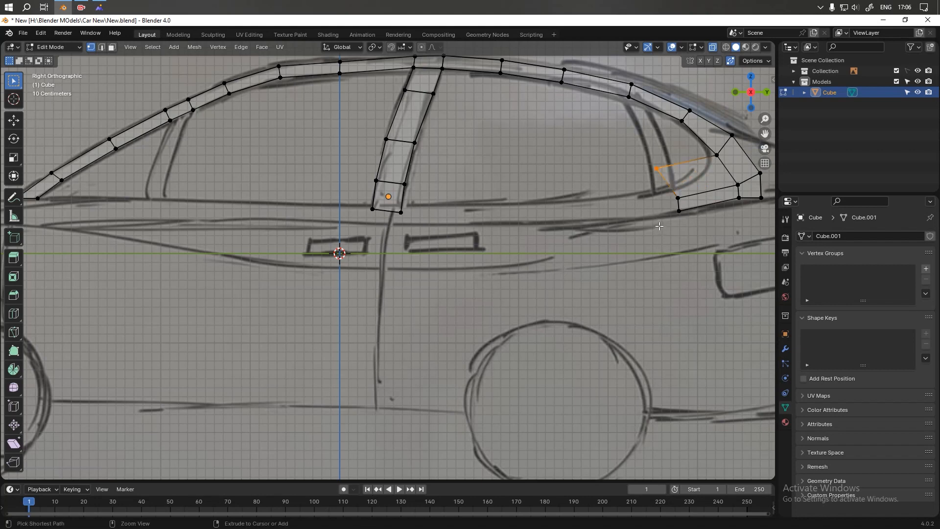
key("ctrl+z")
key("ctrl+z")
key("ctrl+z")
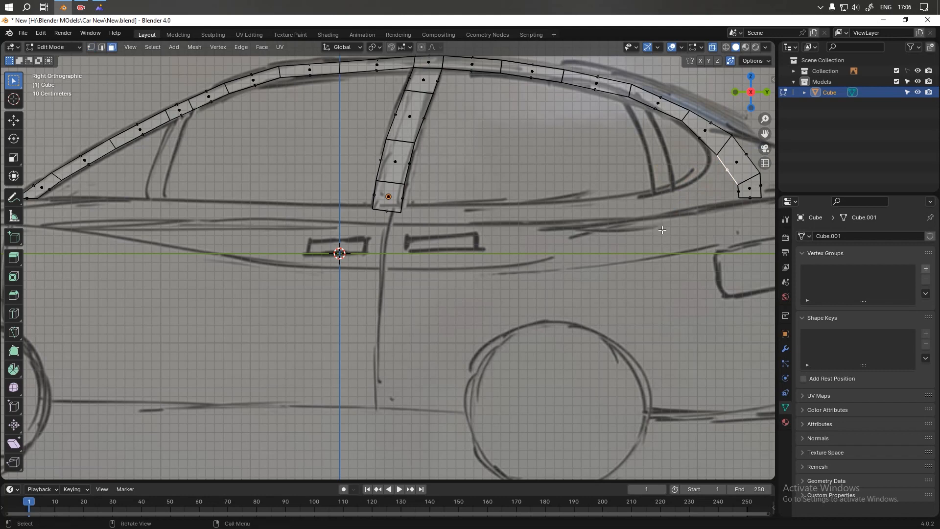
- Level the middle pillar's bottom face by scaling it to 0 along Z, and move it down along Z
left_click(391, 211)
key("s")
key("z")
key("0")
key("Return")
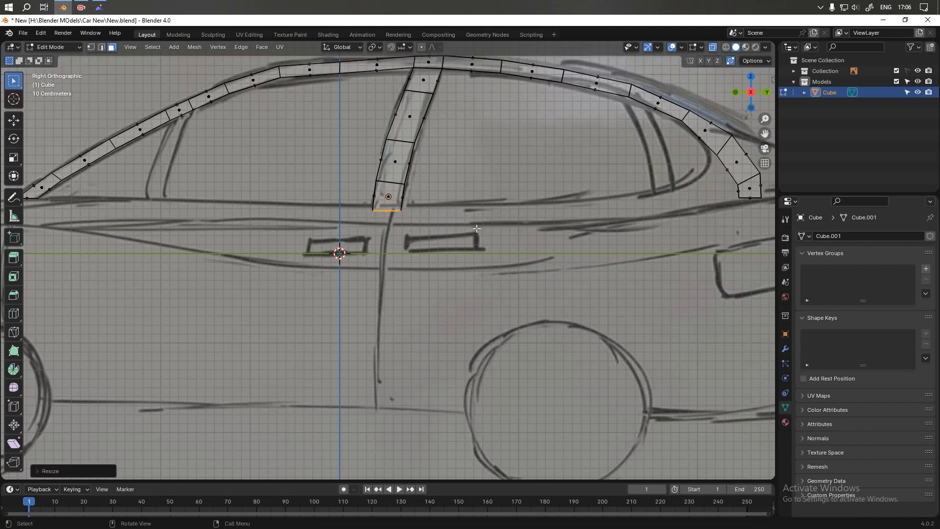
key("g")
key("z")
left_click(478, 223)
- Extrude the middle pillar's bottom face down in two segments past the beltline, shifting it to follow the sketched door line
scroll(445, 252, "down", 1)
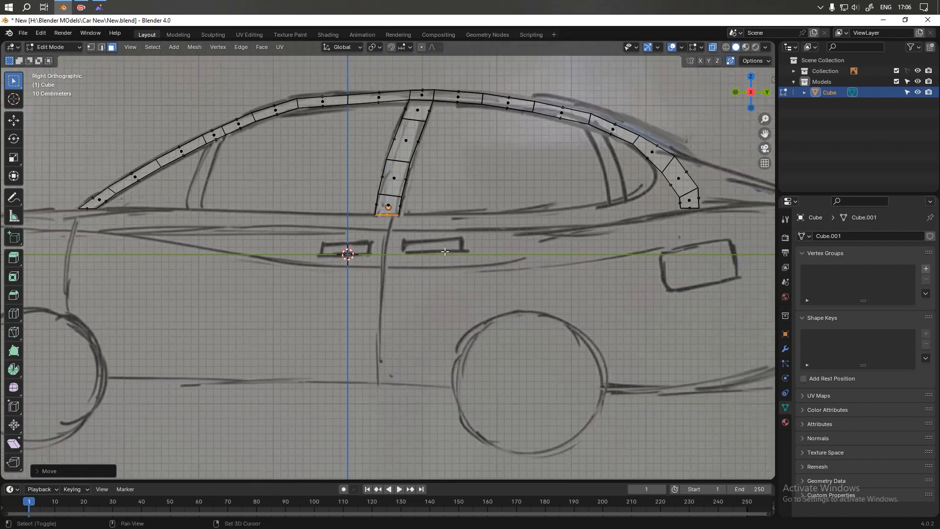
middle_click_drag(444, 252, 463, 186, "shift")
key("e")
left_click(461, 219)
key("g")
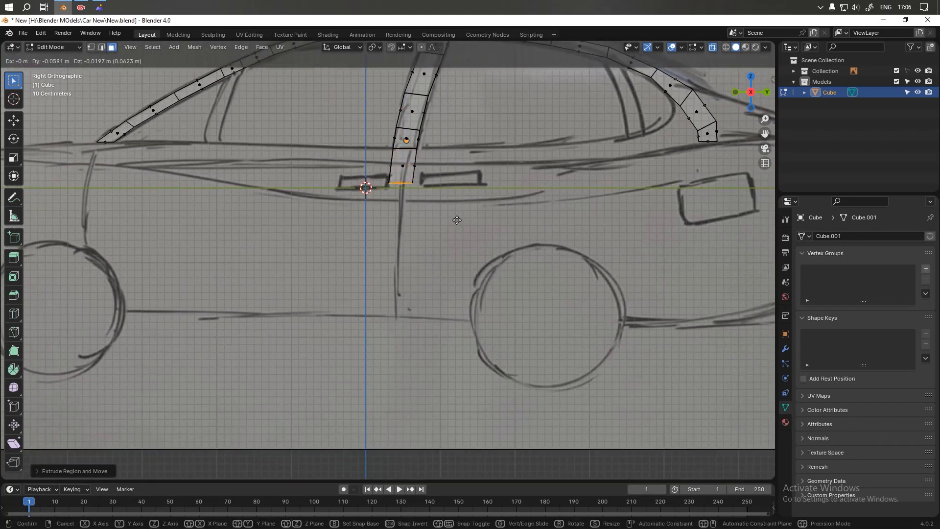
left_click(457, 220)
key("e")
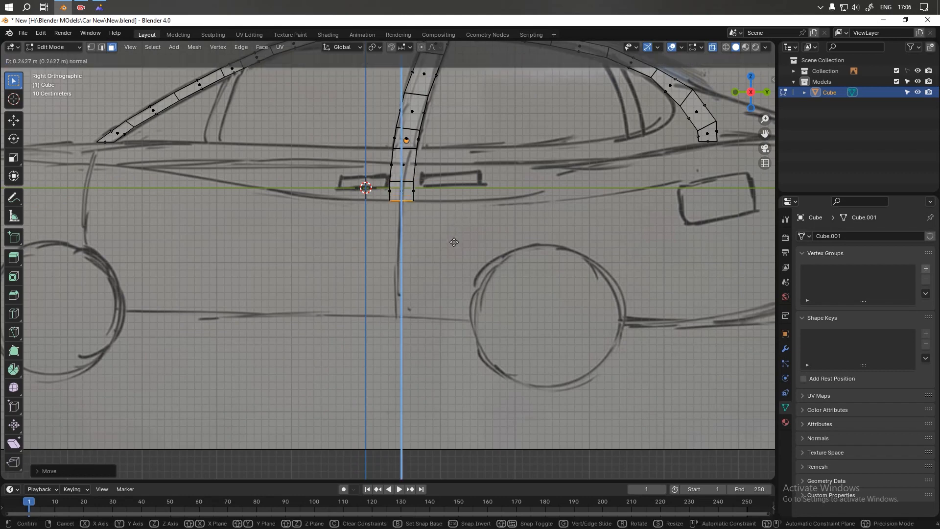
left_click(447, 255)
- Extrude the middle pillar down in two more segments along the door line until it meets the sill line
key("e")
left_click(436, 297)
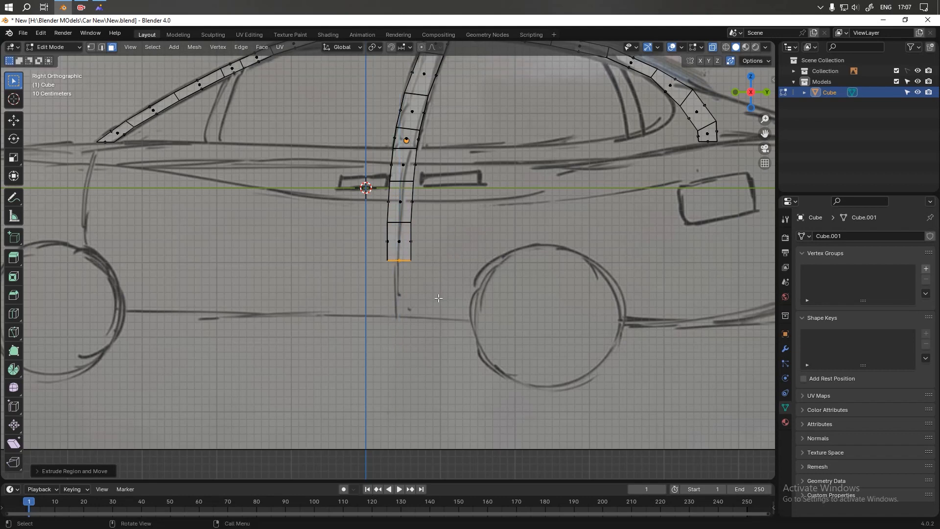
key("g")
left_click(437, 300)
key("e")
left_click(429, 353)
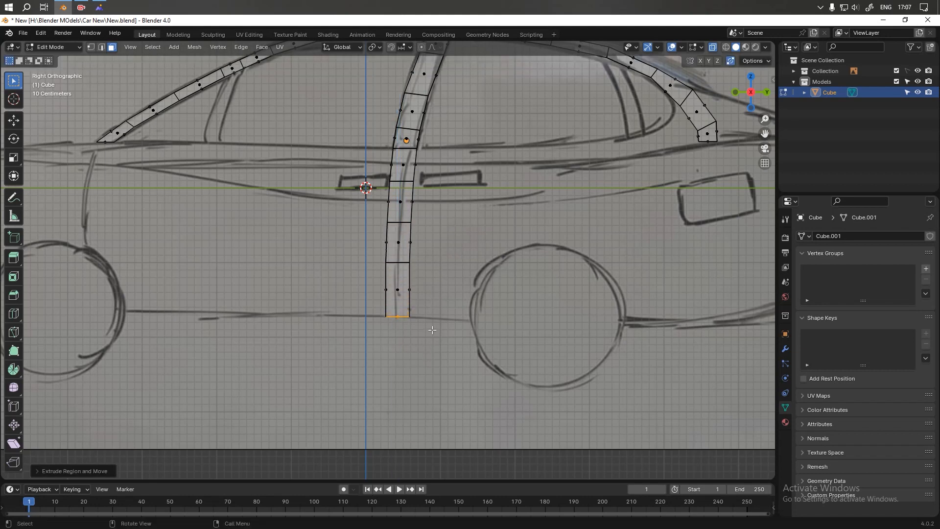
- Examine the body reference photo and compare its rear structure with the sketch behind the rear pillar
scroll(430, 352, "down", 3)
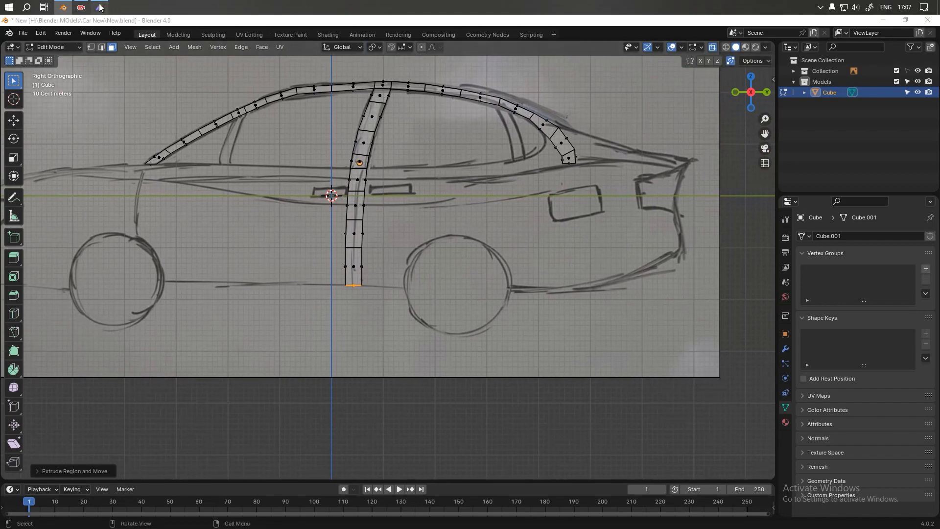
left_click(100, 7)
left_click(99, 7)
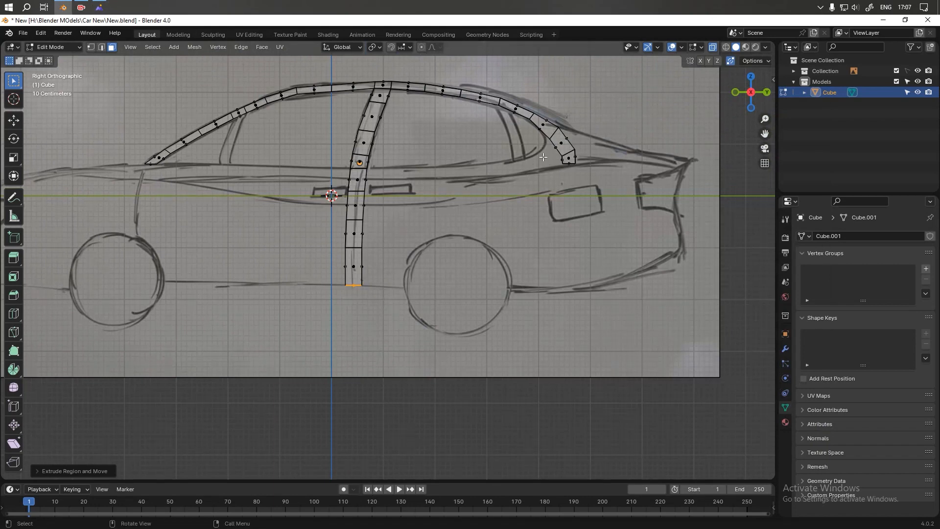
scroll(557, 152, "up", 3)
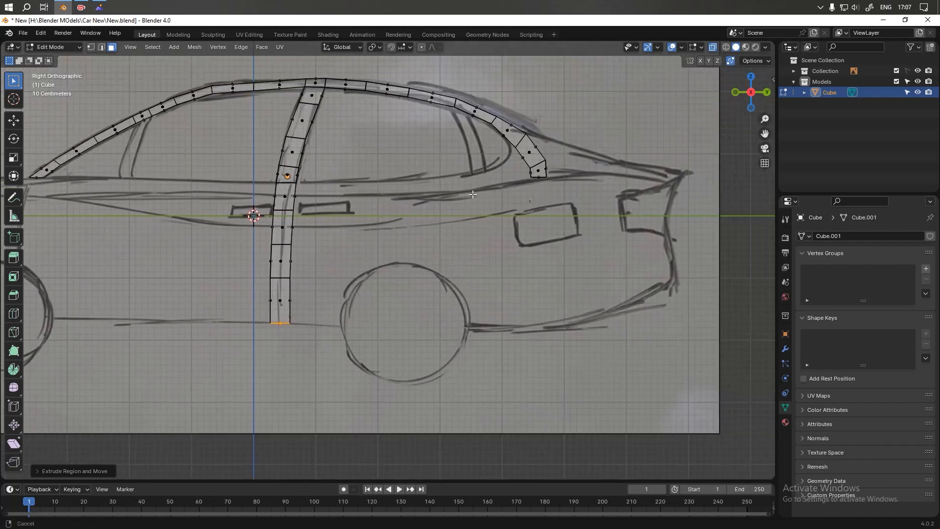
key("1")
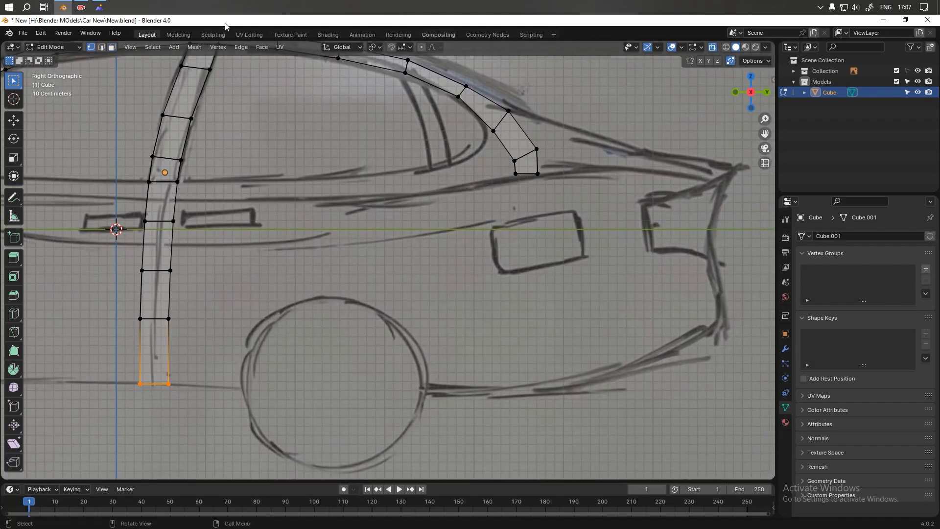
left_click(100, 6)
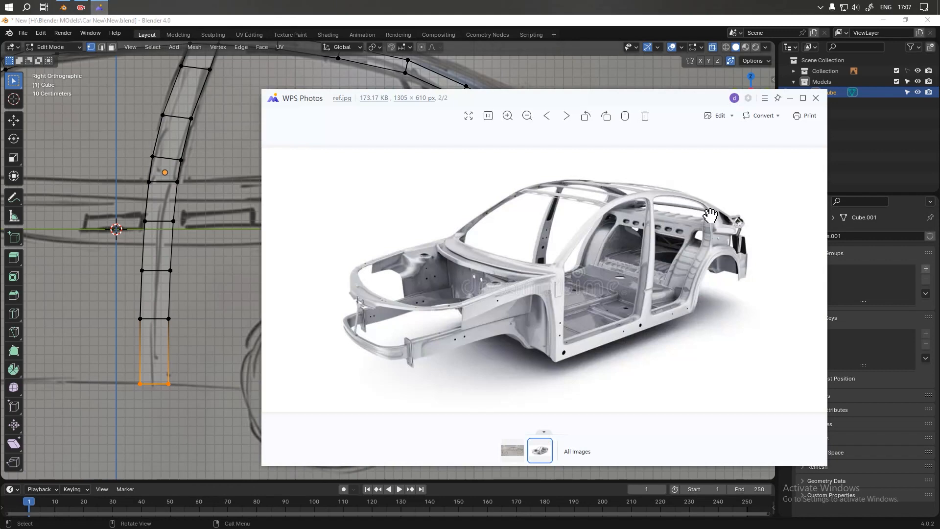
left_click(792, 102)
- Extrude the bottom face of the windshield pillar down below the beltline and shift it forward onto the front door line
scroll(294, 232, "down", 4)
middle_click_drag(274, 235, 431, 206, "shift")
scroll(260, 210, "up", 3)
middle_click_drag(261, 198, 356, 227, "shift")
key("3")
left_click(249, 166, "shift")
key("e")
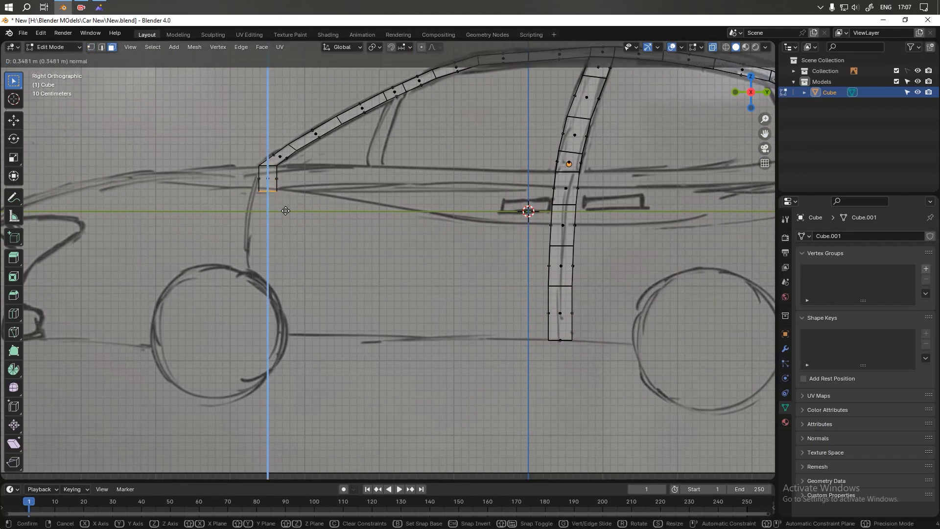
left_click(283, 221)
key("g")
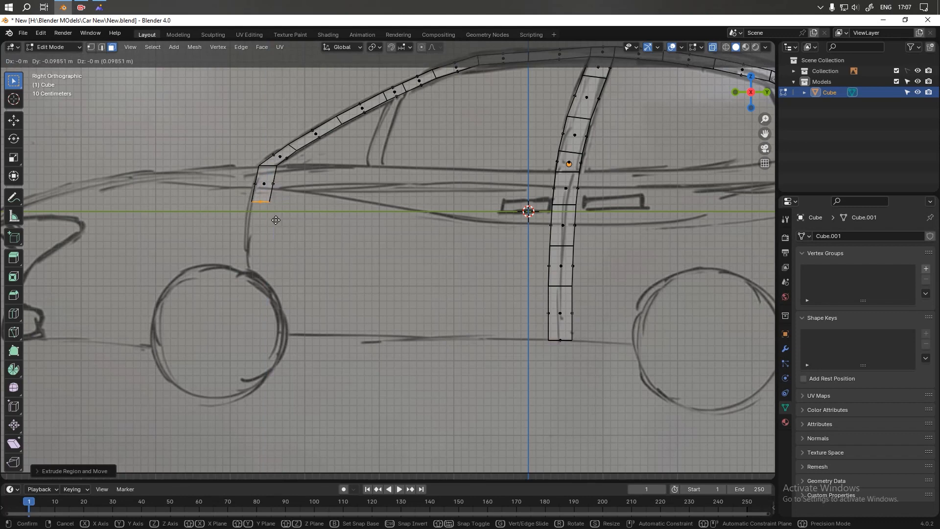
left_click(276, 220)
- Extrude the front pillar further down in segments along the front door line to the top of the front wheel arch
key("e")
left_click(270, 249)
key("g")
left_click(267, 251)
key("e")
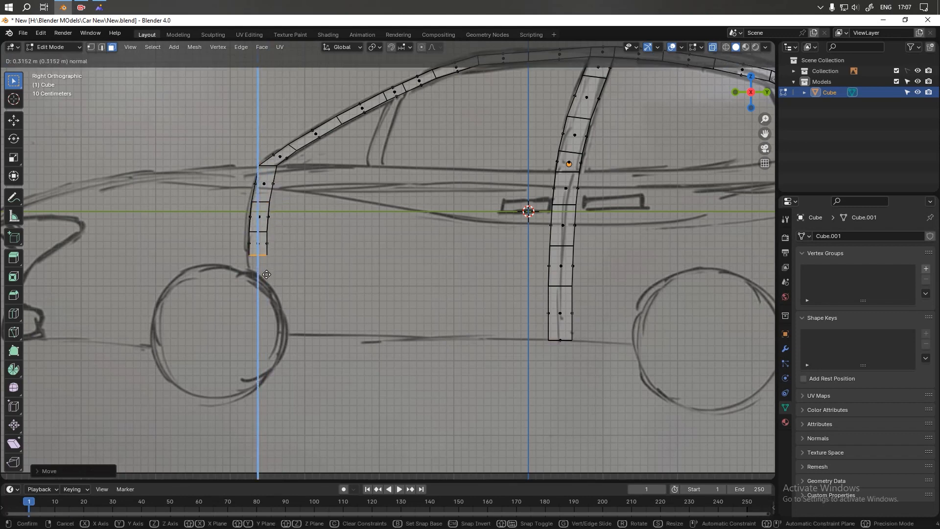
right_click(267, 275)
key("e")
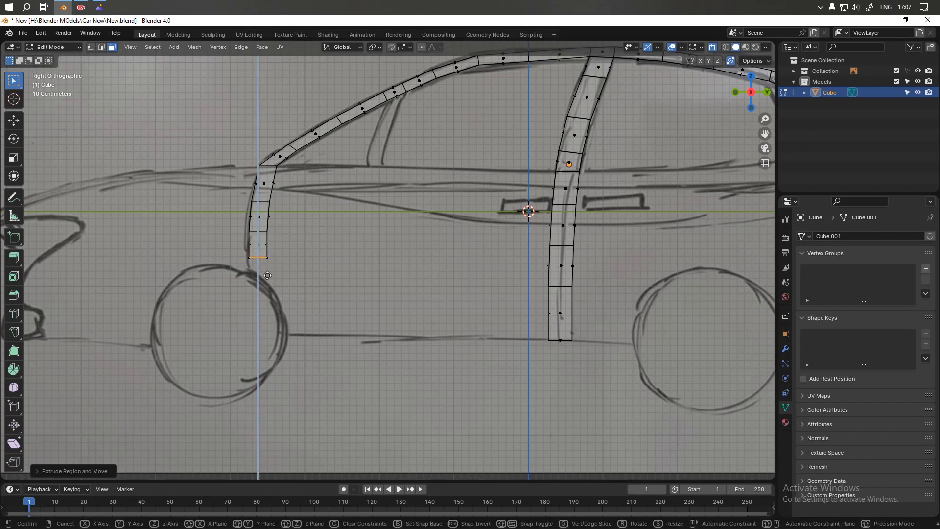
left_click(267, 291)
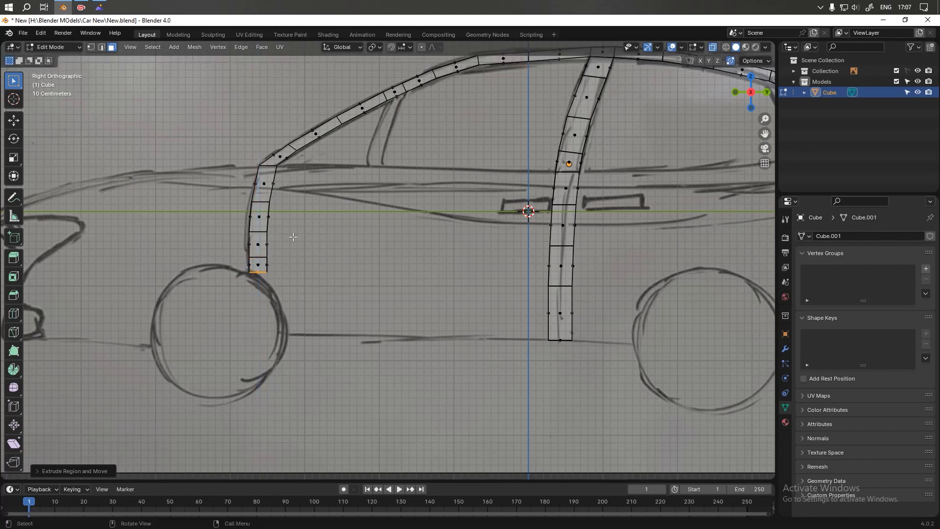
- Examine the front structure in the body reference photo and compare it with the front pillar above the wheel
left_click(99, 7)
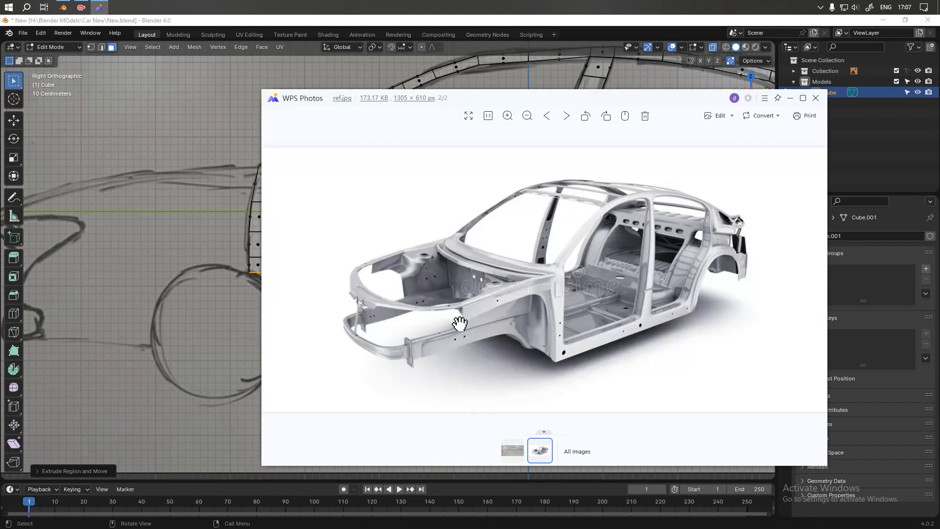
left_click(789, 99)
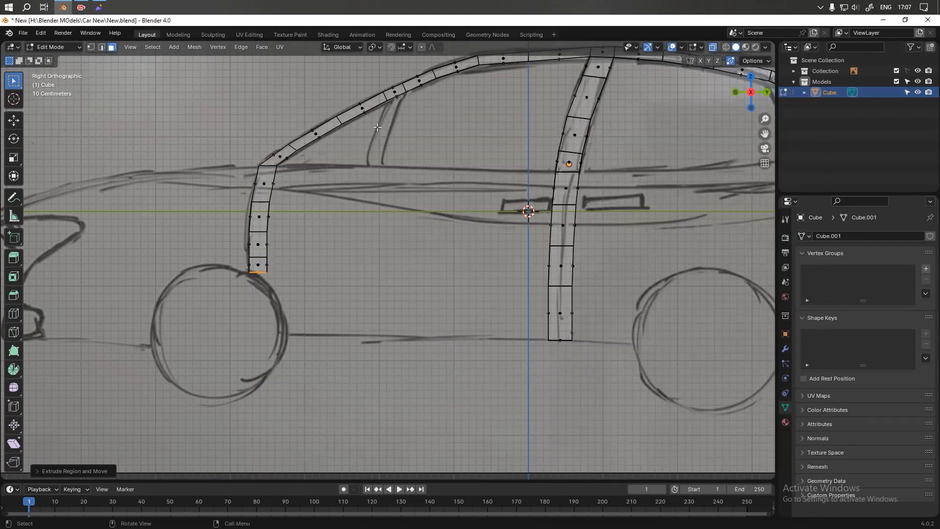
scroll(293, 147, "down", 2)
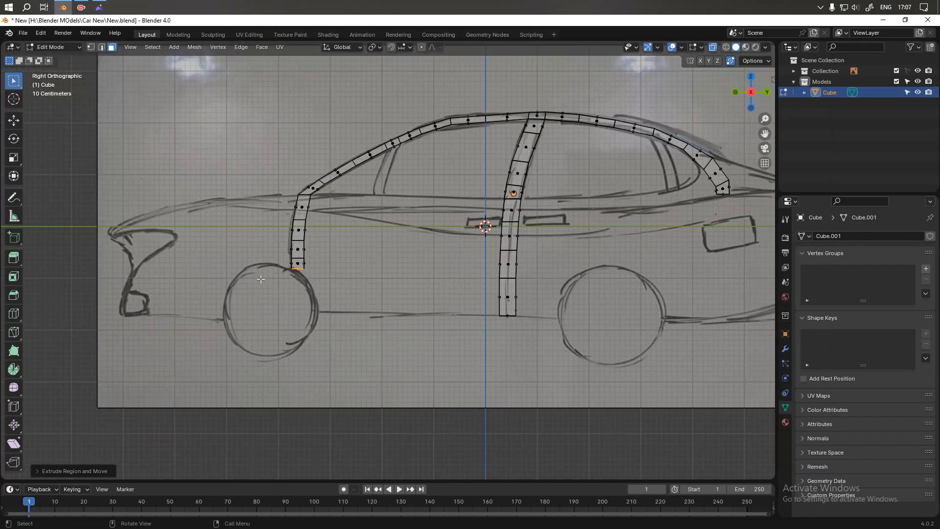
scroll(278, 272, "up", 2)
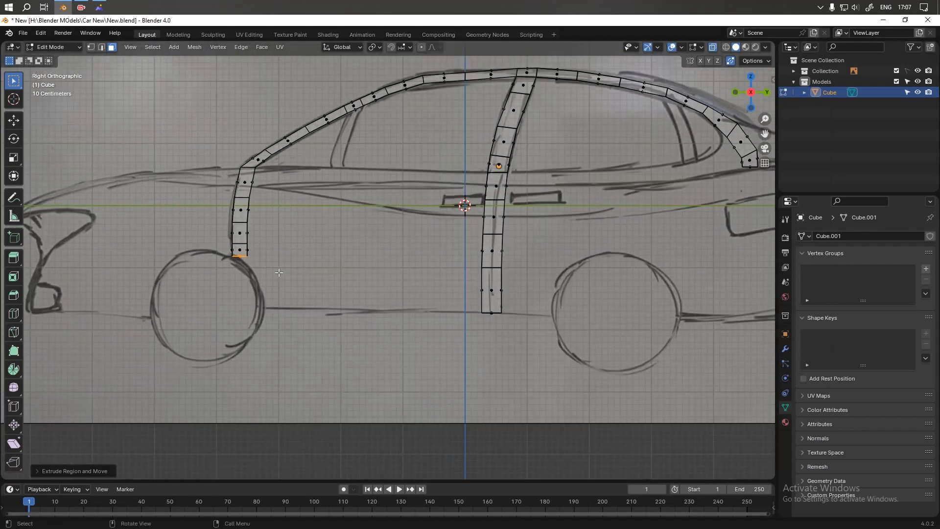
scroll(269, 269, "up", 4)
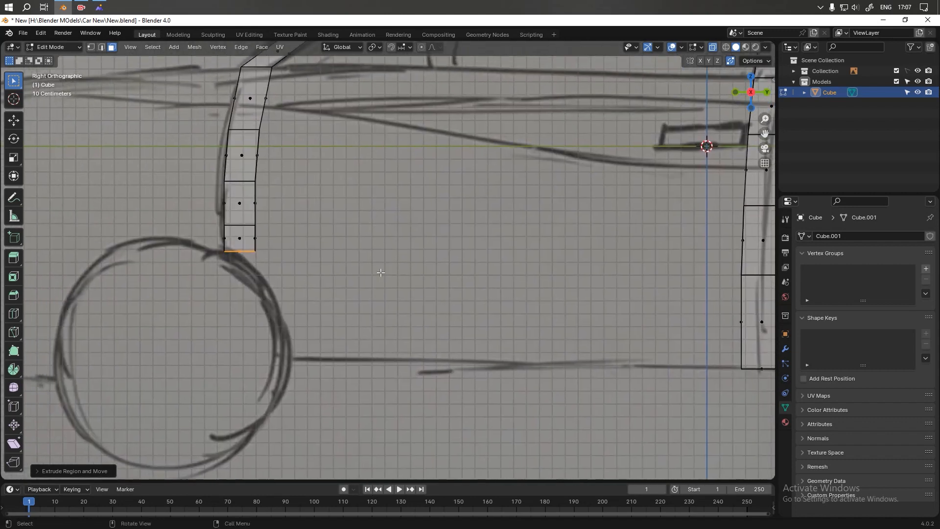
- Rotate the front pillar's lower end face so it slopes along the curve of the front wheel arch
key("e")
right_click(375, 259)
key("e")
right_click(375, 264)
key("r")
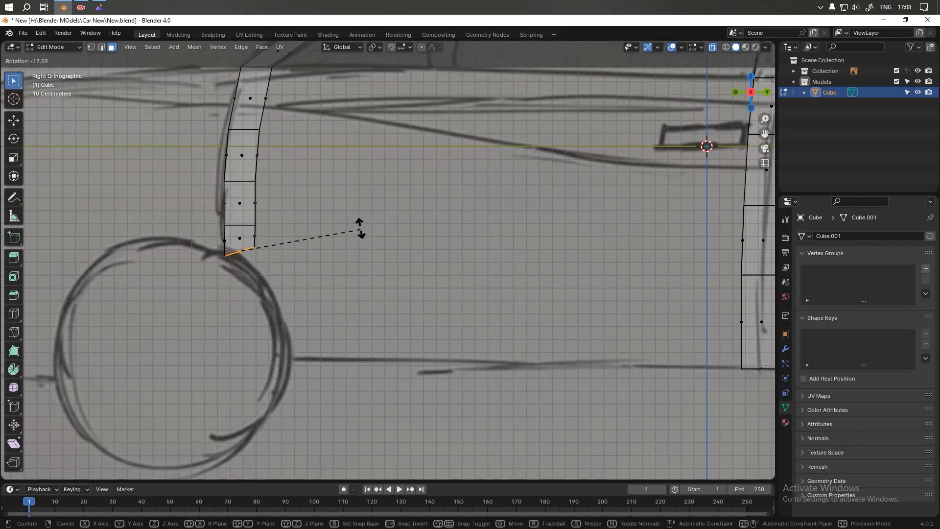
left_click(342, 204)
- Straighten the rear vertex of the front pillar's sloped end and edge-slide the front vertex up to the wheel arch
scroll(294, 225, "up", 4)
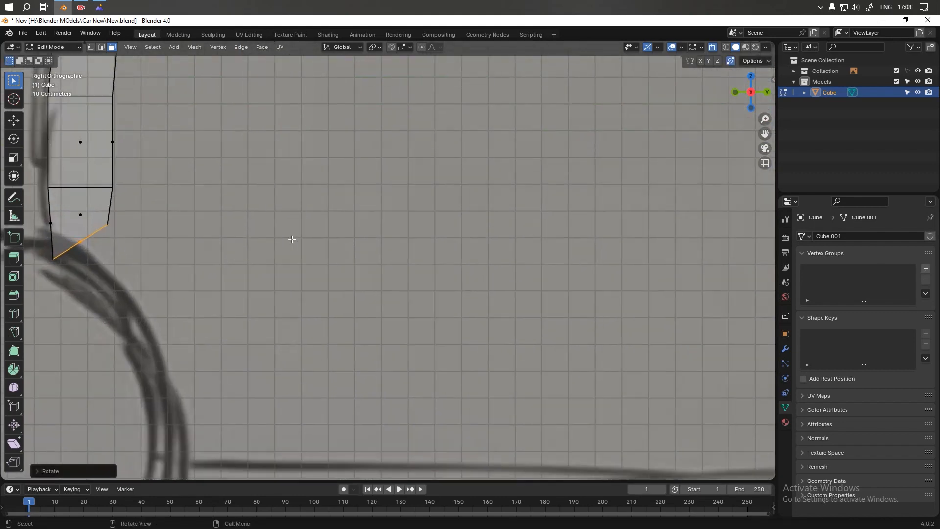
key("1")
left_click_drag(294, 181, 253, 208)
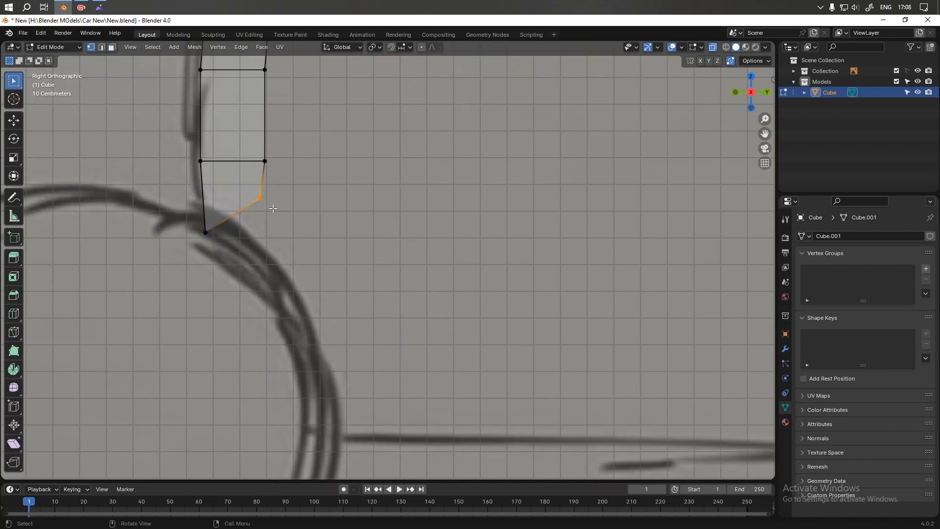
key("g")
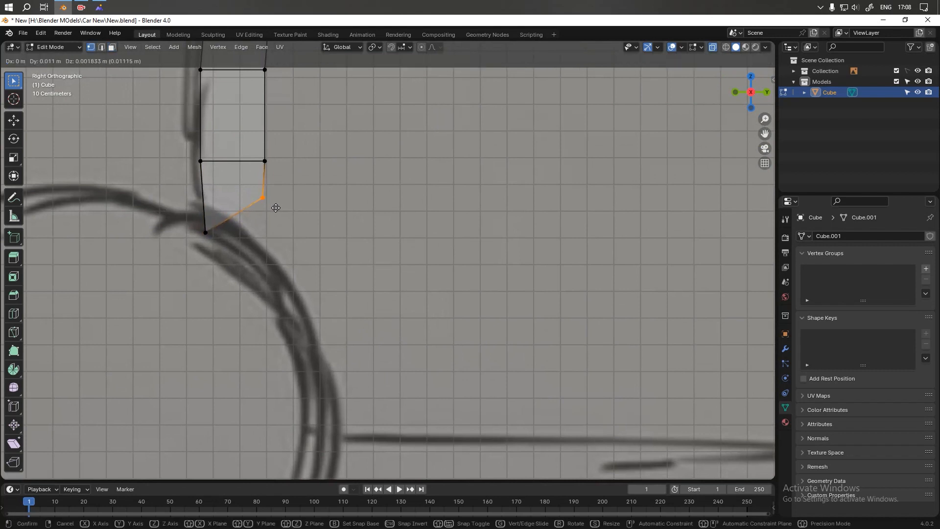
left_click(276, 208)
key("g")
key("g")
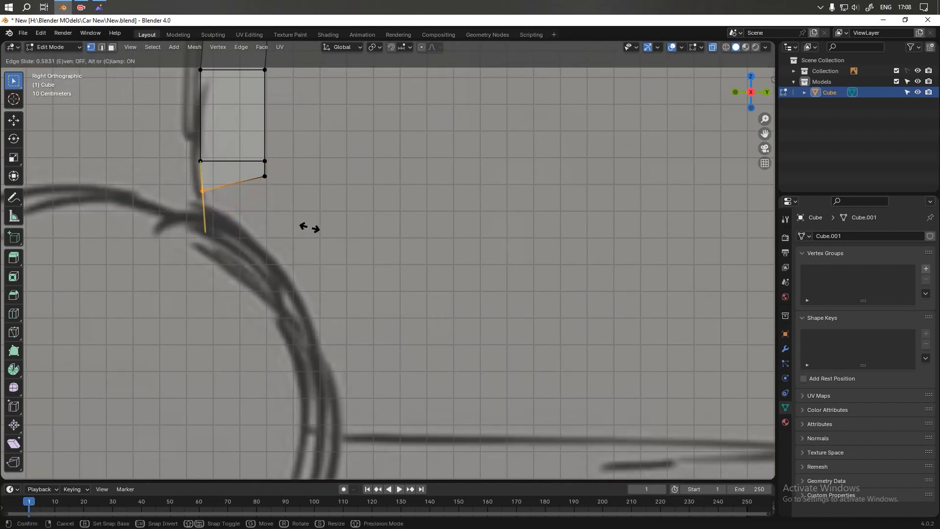
left_click(309, 262)
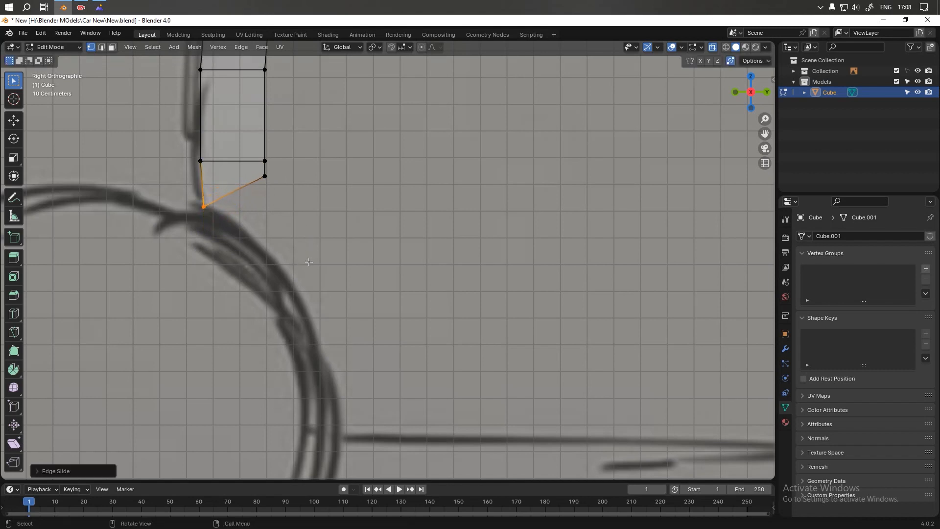
- Move the front vertex of the pillar's end along Y in line with the pillar's front edge, and select the sloped end face
key("g")
key("y")
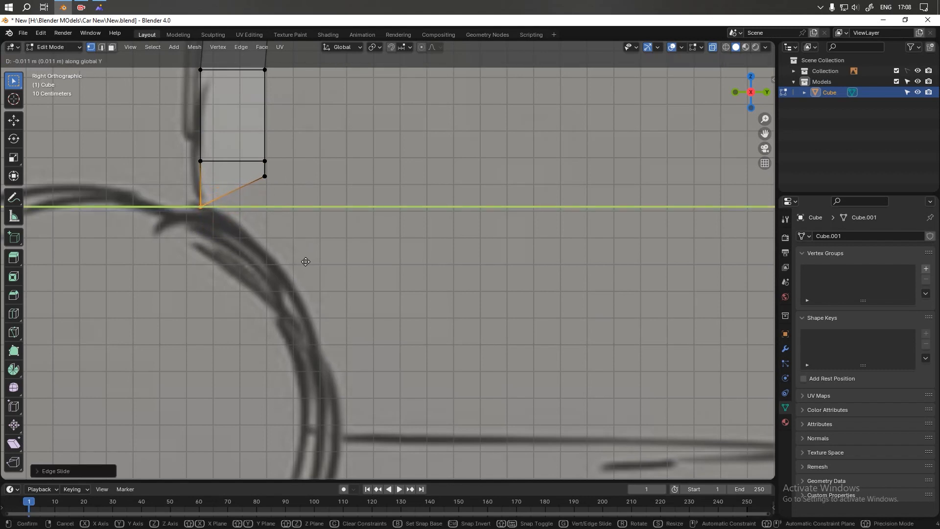
right_click(305, 262)
key("3")
left_click_drag(273, 228, 226, 186)
scroll(239, 199, "up", 2)
scroll(293, 230, "down", 4)
middle_click_drag(347, 264, 271, 232, "shift")
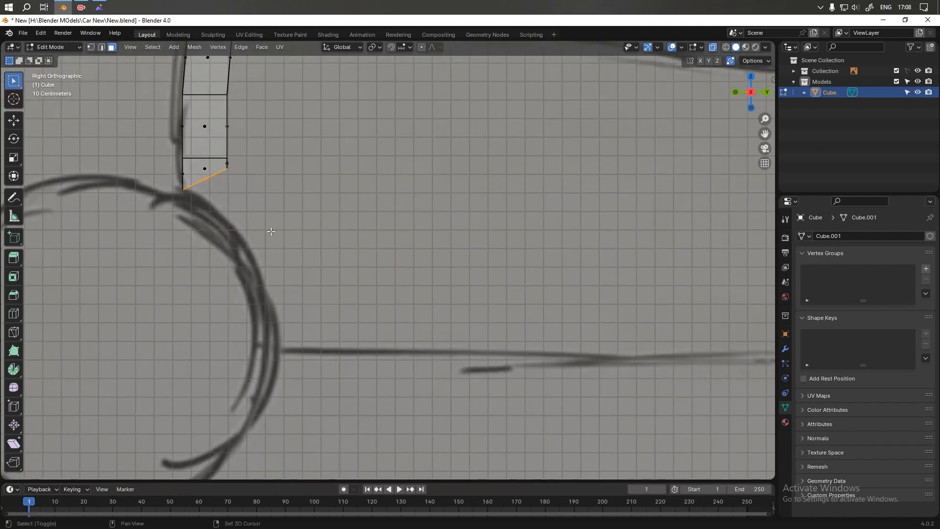
- Extrude the front pillar's sloped end face down along the wheel arch, then rotate and shift the new end to follow the curve
key("e")
left_click(328, 271)
key("r")
left_click(328, 236)
key("g")
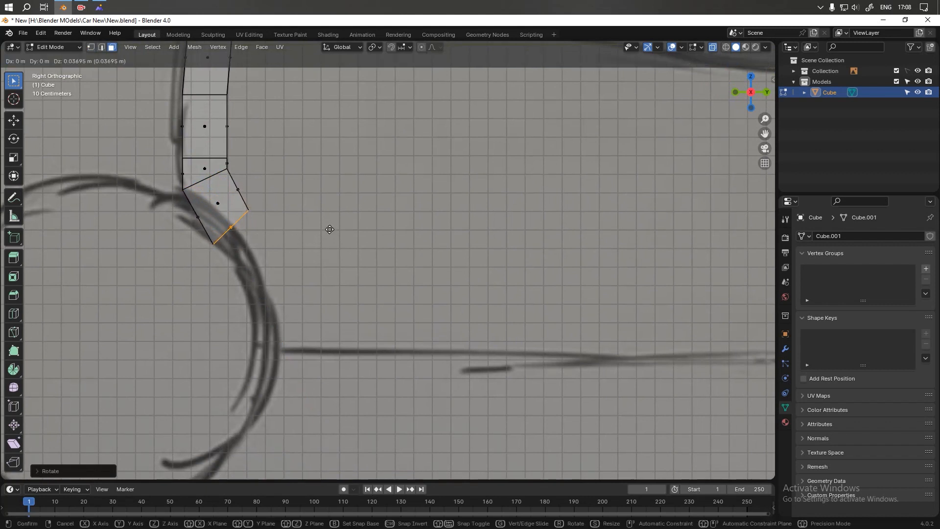
left_click(338, 215)
- Extrude a second section along the rear of the front wheel arch and rotate and reposition its end face to match the curve
key("e")
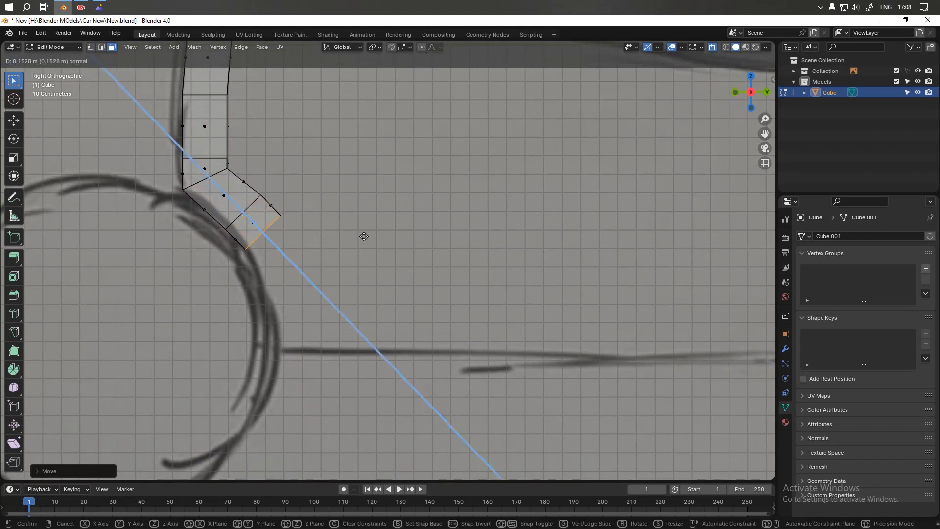
left_click(378, 263)
key("r")
left_click(374, 289)
key("g")
left_click(363, 296)
scroll(342, 290, "down", 3)
middle_click_drag(341, 316, 300, 255, "shift")
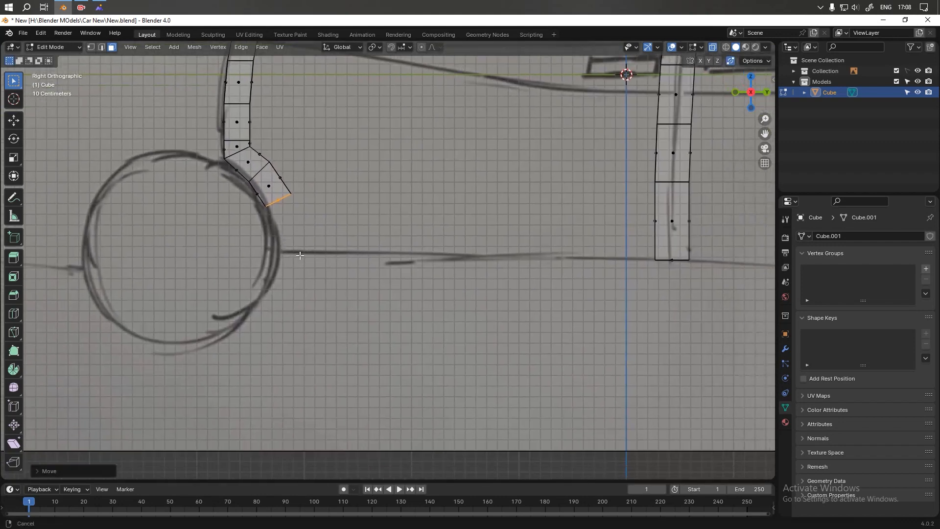
- Extrude two more arch sections down to the sill line, tilting the first end steeper and flattening the last to 0 along Z
key("e")
left_click(321, 285)
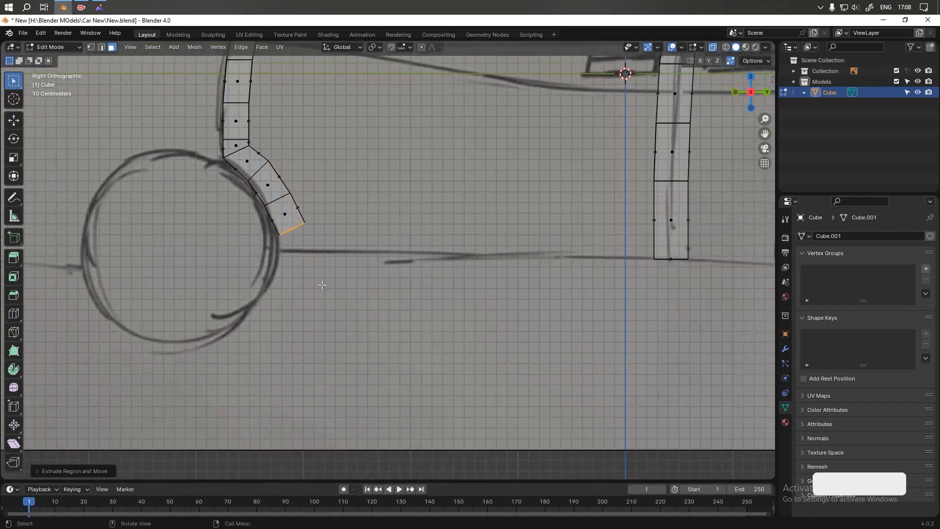
key("r")
left_click(300, 307)
key("e")
left_click(299, 327)
key("s")
key("z")
key("0")
key("Return")
- Add a loop cut near the lower end of the centre pillar, sized to match the sill's thickness
scroll(470, 253, "down", 2)
middle_click_drag(500, 241, 368, 238, "shift")
scroll(436, 220, "up", 2)
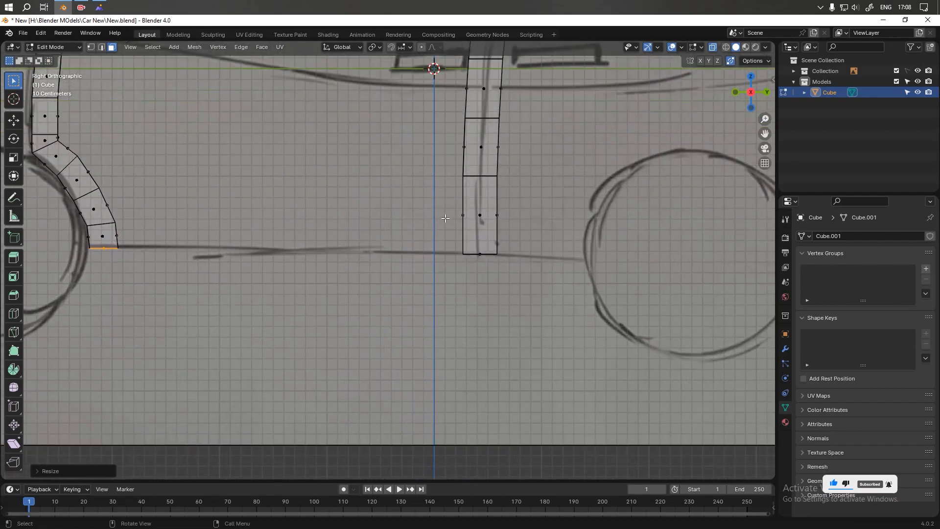
key("ctrl+r")
left_click(494, 233)
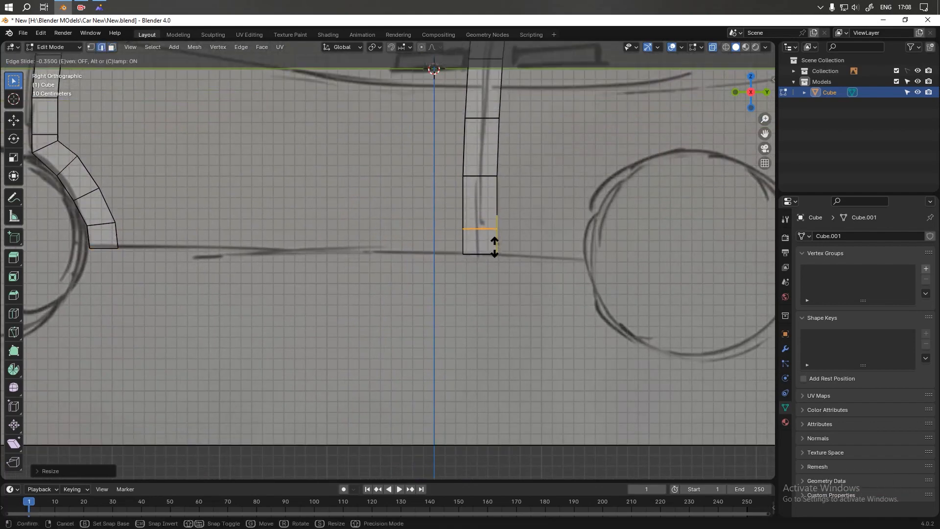
left_click(494, 246)
- Bridge the facing end faces of the front arch strip and the centre pillar to form the sill
middle_click_drag(438, 267, 463, 267)
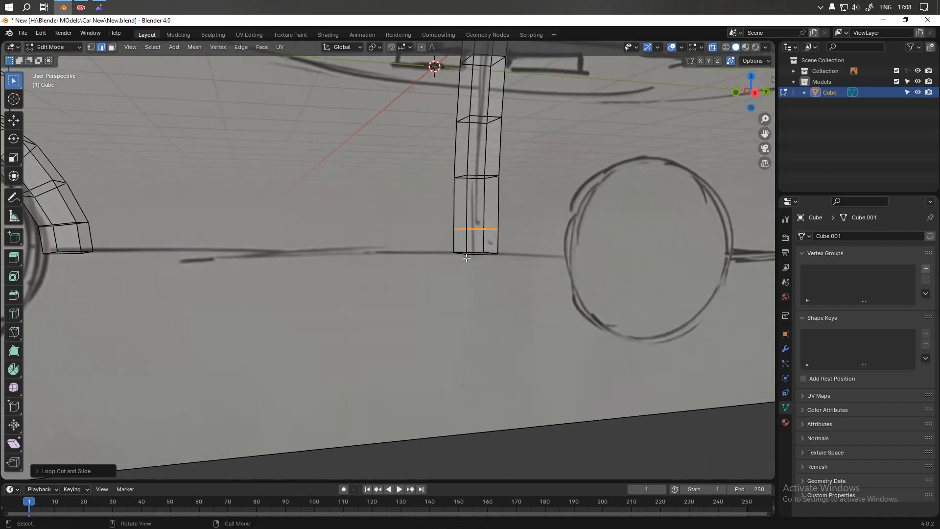
key("3")
left_click(460, 241)
key("KP_3")
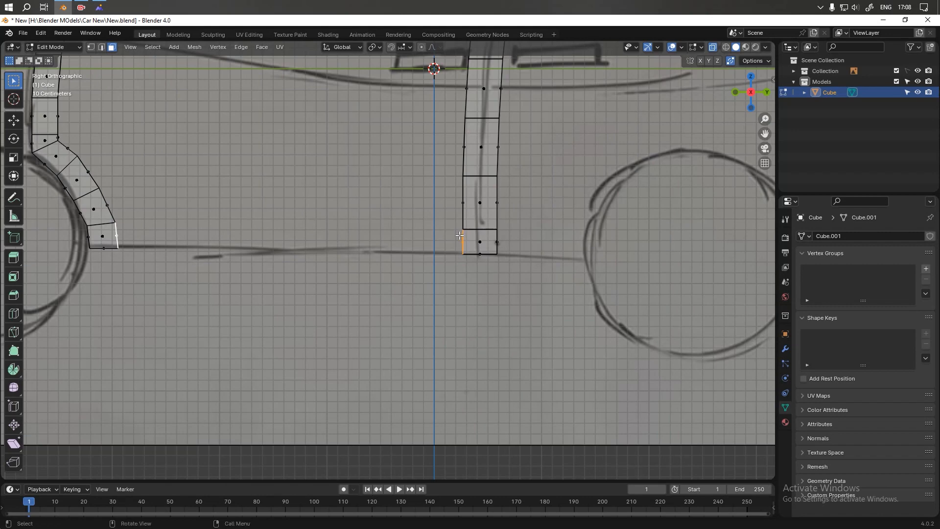
right_click(465, 238)
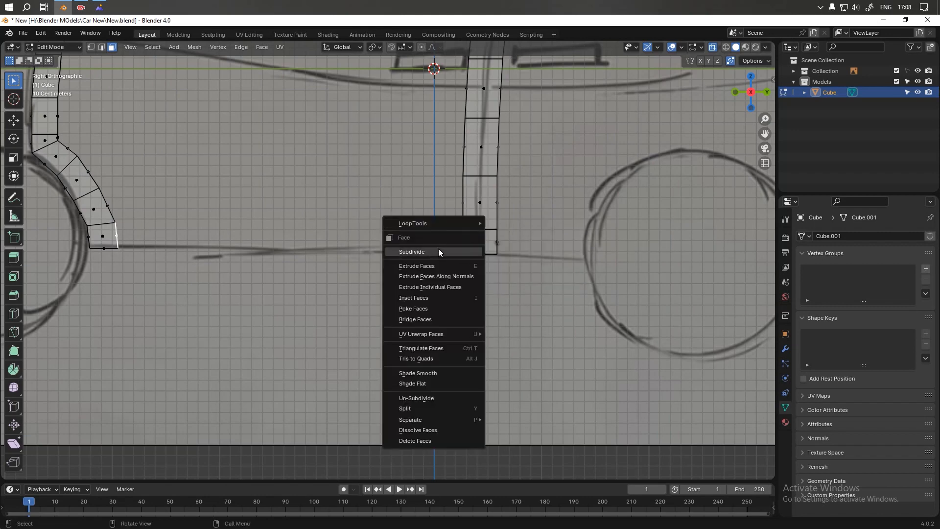
left_click(426, 321)
scroll(362, 223, "down", 7)
scroll(355, 244, "up", 3)
key("ctrl+r")
scroll(348, 249, "up", 2)
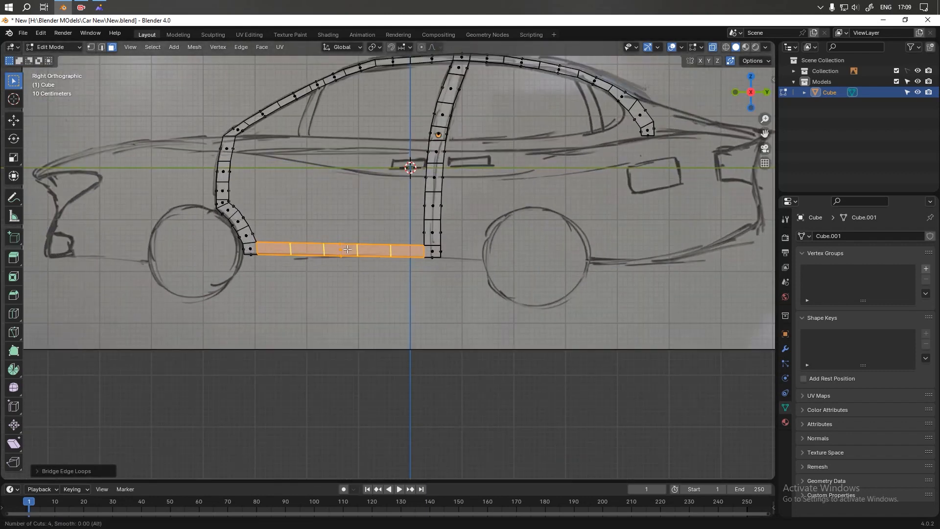
key("Escape")
scroll(464, 246, "down", 2)
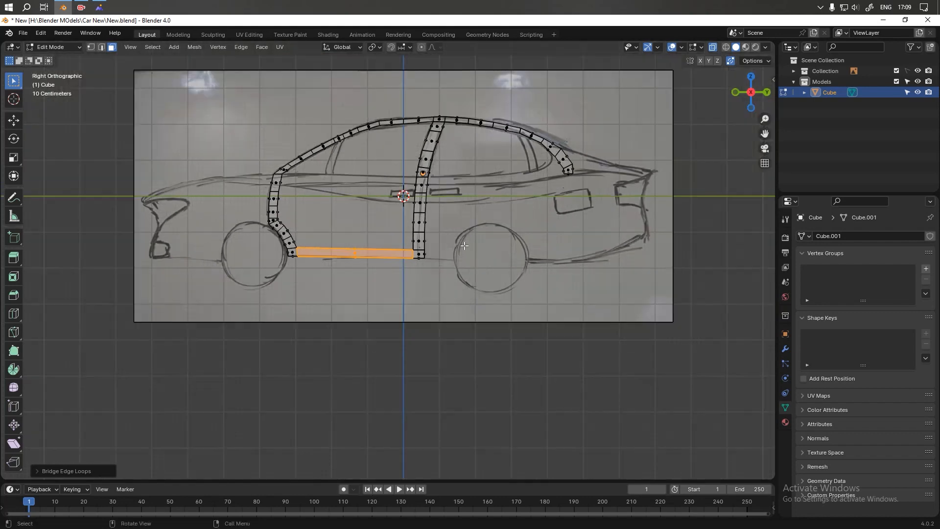
- Move the vertices of the roofline's rear end section about 0.12 m forward towards the rear window's outline
middle_click_drag(523, 226, 453, 210, "shift")
scroll(488, 172, "up", 2)
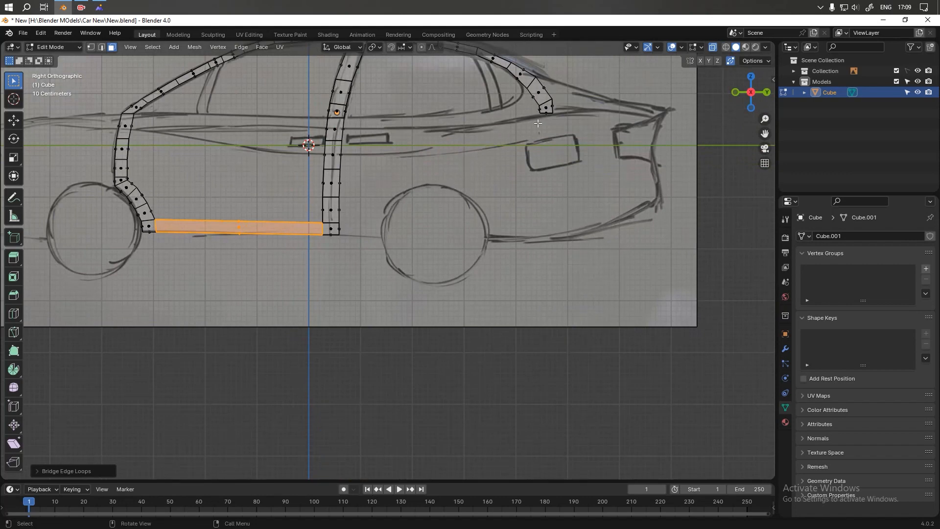
middle_click_drag(538, 123, 510, 148, "shift")
scroll(528, 151, "up", 2)
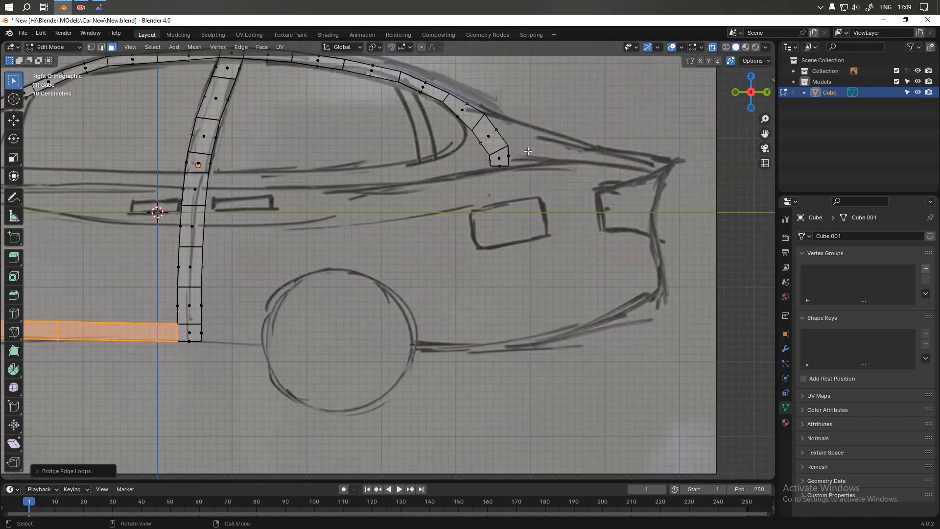
key("1")
left_click_drag(526, 140, 474, 181)
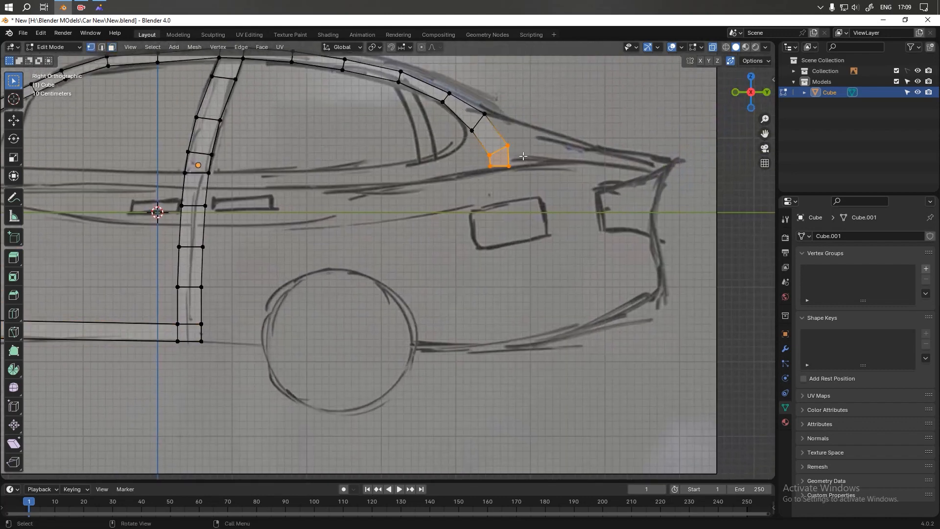
key("g")
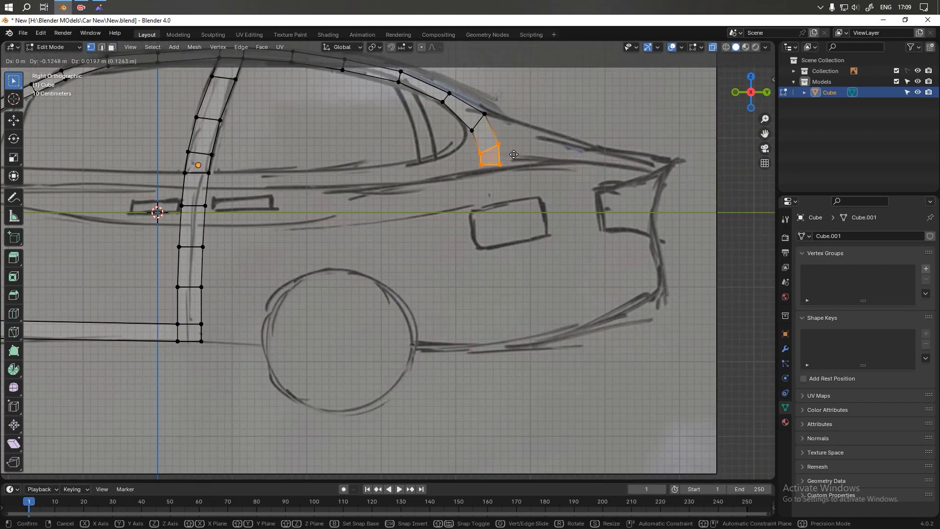
left_click(514, 155)
- Flatten the lower end of the rear roofline section along Z and move it down to the sketched belt line
scroll(512, 159, "up", 3)
left_click_drag(531, 204, 457, 172)
key("s")
key("z")
key("Return")
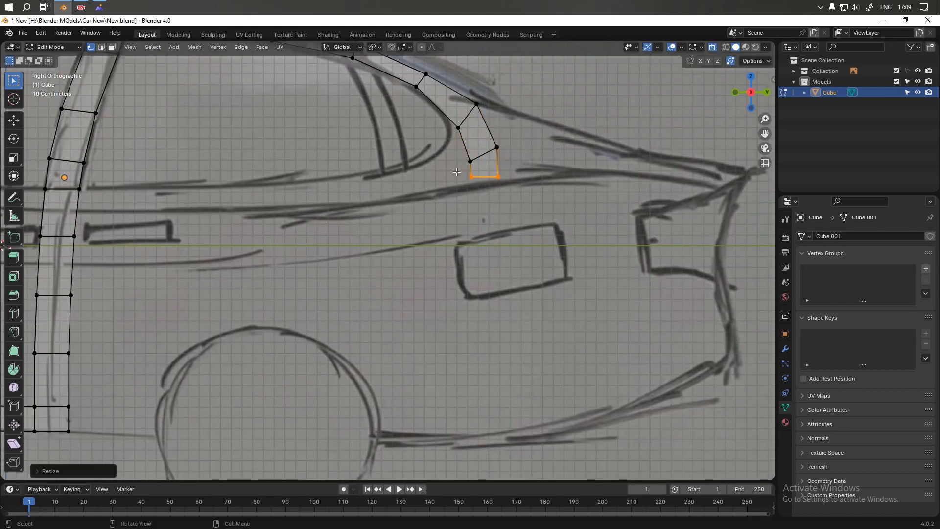
key("g")
key("z")
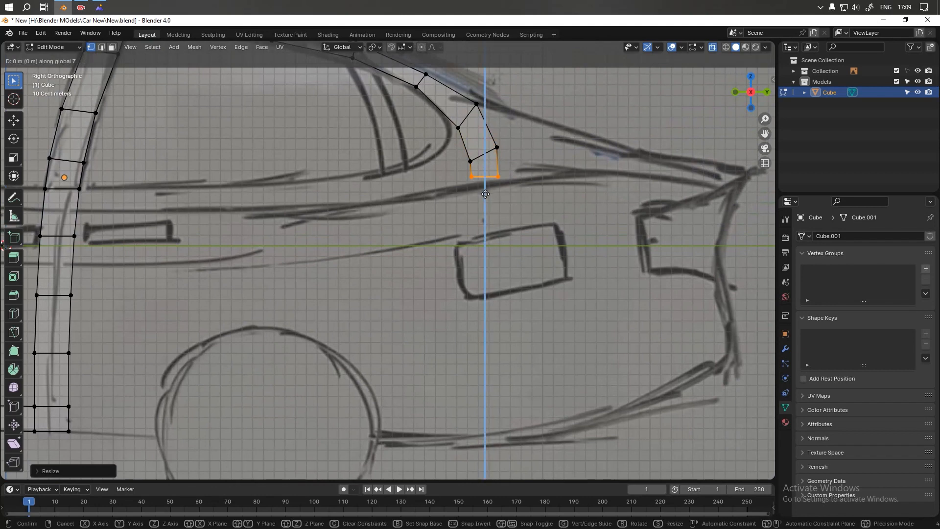
left_click(485, 198)
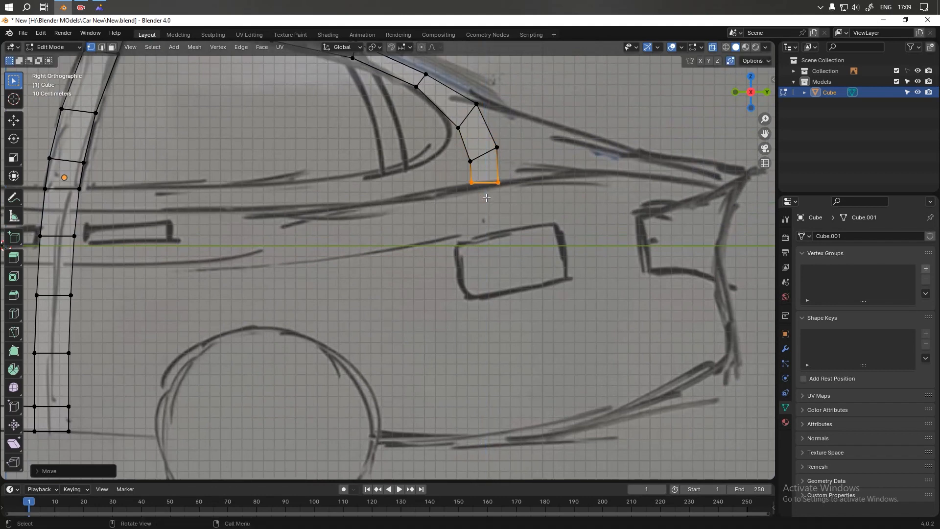
- Extrude the rear roofline's end face downward, rotate the new end towards the rear wheel and shift it forward along Y
key("3")
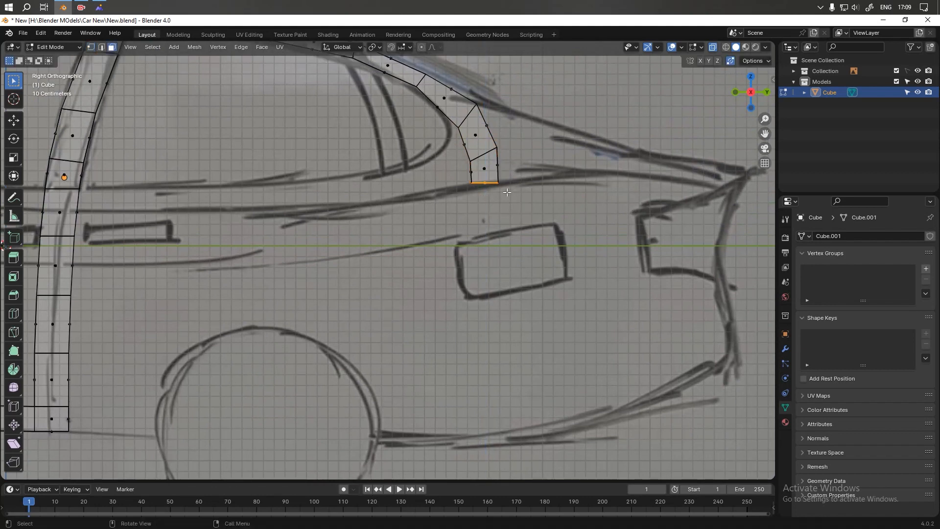
key("e")
key("z")
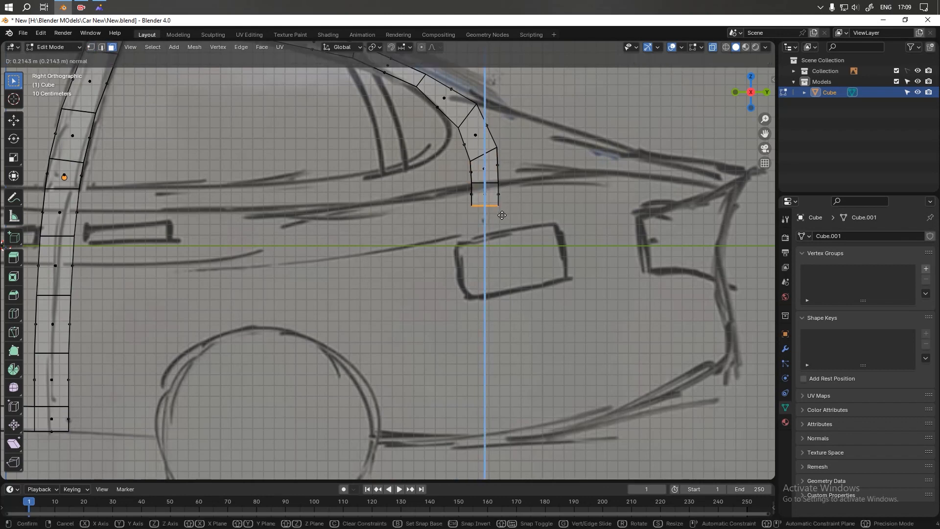
left_click(506, 208)
key("r")
left_click(497, 233)
key("g")
key("y")
left_click(481, 234)
- Extrude a further section diagonally forward below the belt line, then rotate its end face and adjust it along Y
key("e")
left_click(429, 250)
key("r")
left_click(430, 240)
key("g")
key("y")
left_click(416, 240)
- Extrude the rear strip's end face about 0.73 m further forward and down towards the rear wheel
key("e")
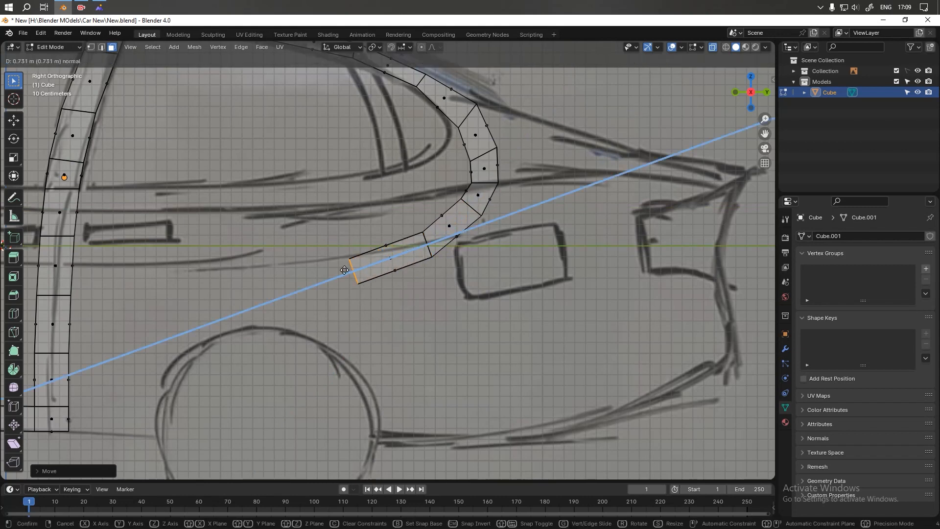
left_click(345, 270)
scroll(391, 275, "down", 5)
middle_click_drag(395, 275, 456, 241, "shift")
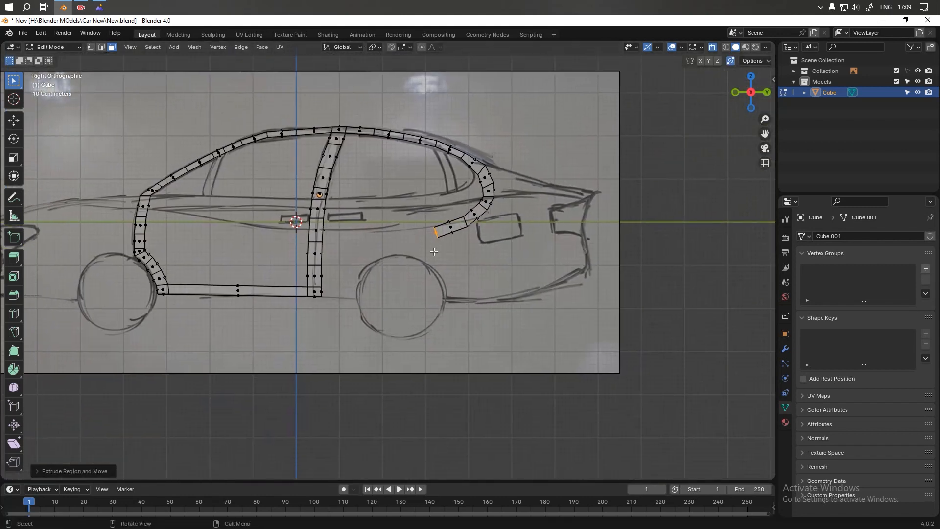
scroll(457, 241, "up", 3)
- Extrude another section about 0.82 m long above the rear wheel, then rotate its end face downward and pull it slightly back
key("e")
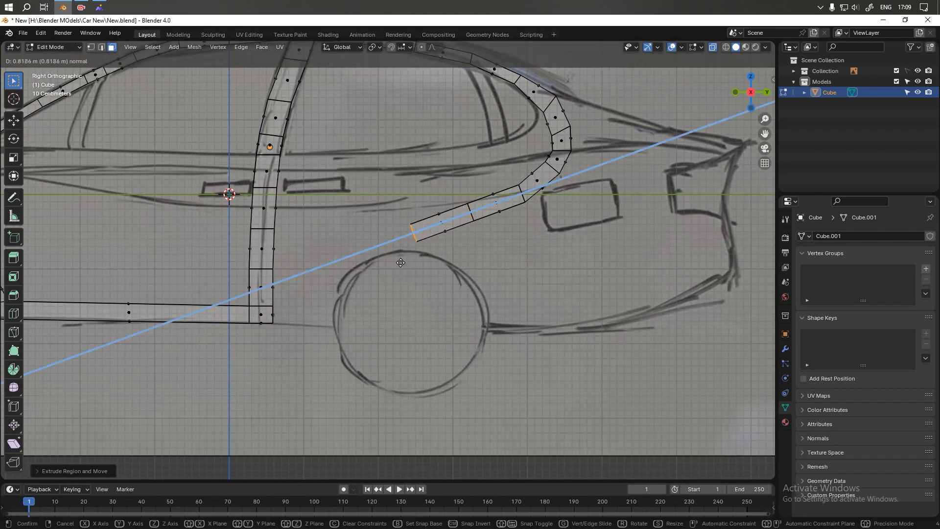
left_click(401, 262)
key("r")
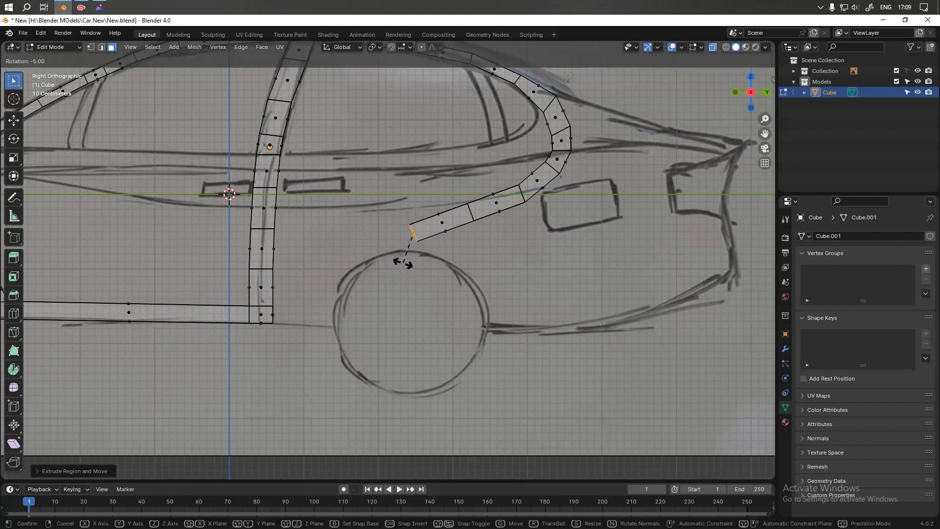
left_click(420, 263)
key("g")
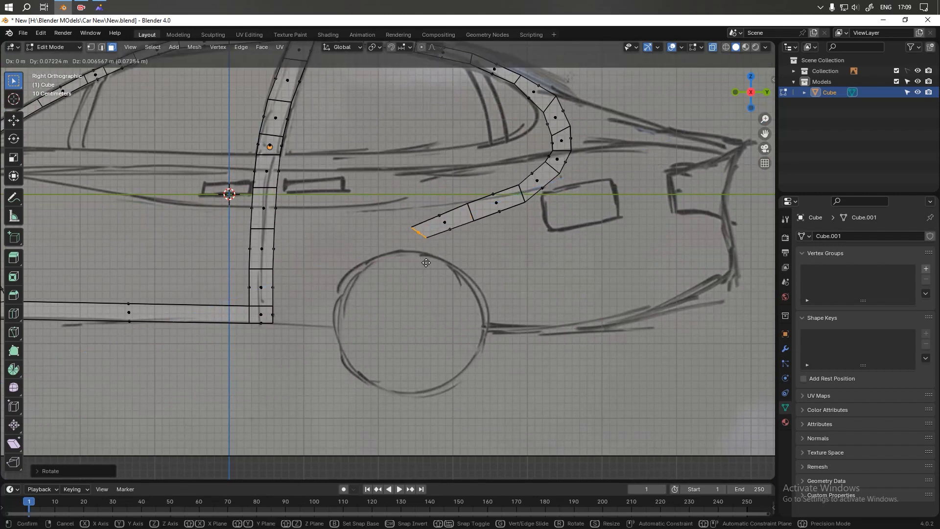
left_click(440, 267)
- Extrude a short section down to the top of the rear wheel arch and rotate its end face level with the arch
key("e")
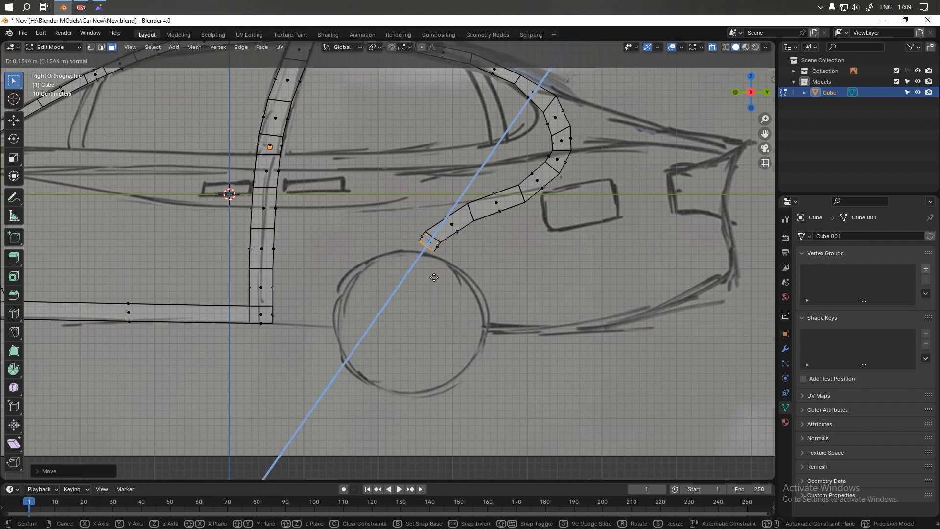
left_click(431, 282)
key("r")
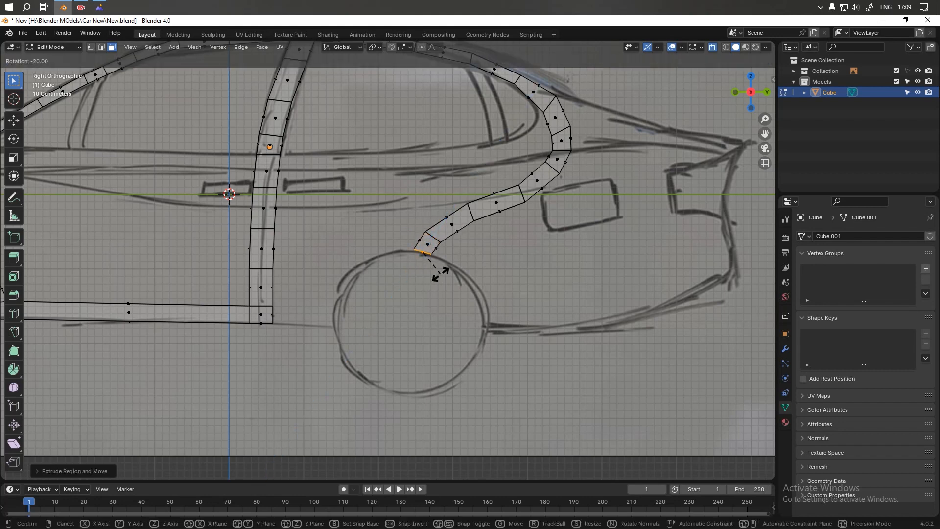
left_click(442, 269)
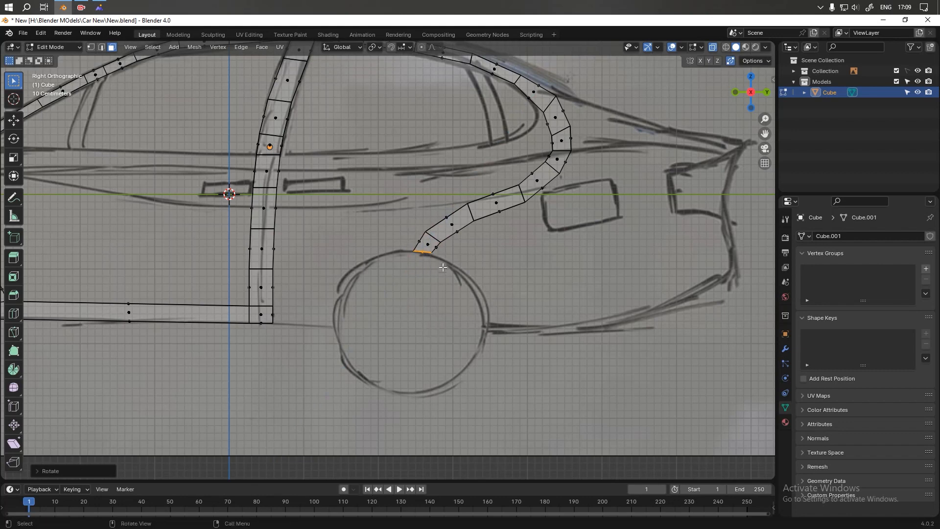
scroll(448, 259, "down", 2)
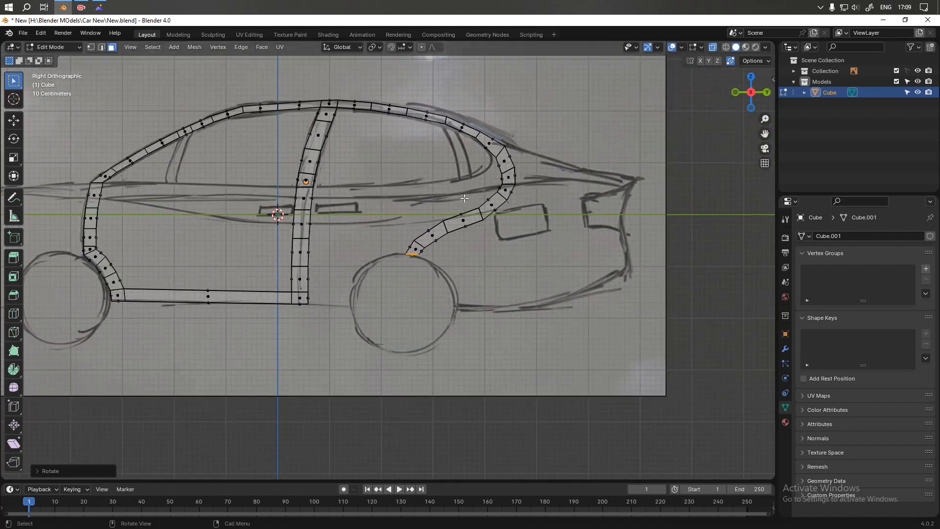
scroll(420, 266, "up", 2)
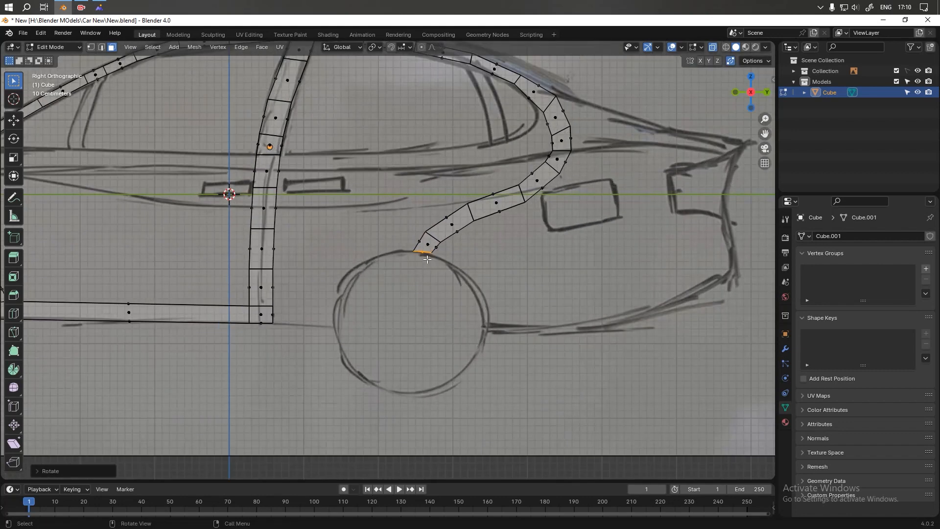
- Extrude the forward-facing side of the last section over the top of the rear wheel, then rotate and Z-scale its end face
middle_click_drag(385, 261, 423, 249)
left_click(417, 239)
middle_click_drag(483, 263, 445, 259, "alt")
key("e")
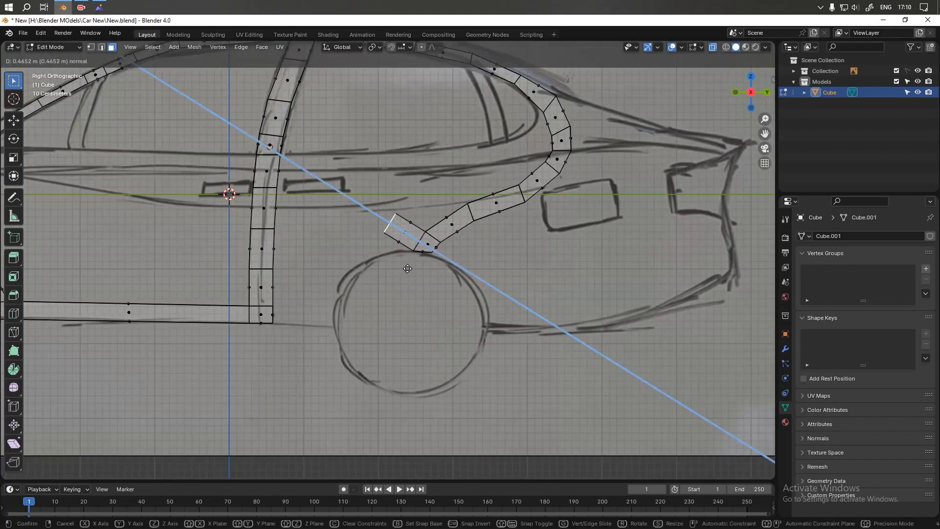
key("z")
left_click(407, 282)
key("r")
left_click(425, 266)
key("s")
key("z")
left_click(464, 260)
- Extrude the strip forward over the rear wheel, rotate, shift and scale its end face, and extrude another section down the arch
key("e")
left_click(435, 268)
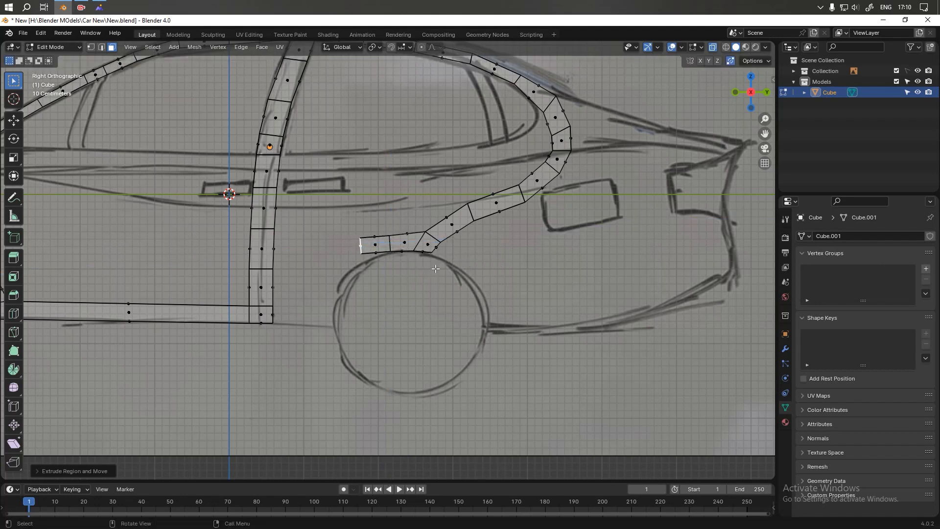
key("r")
left_click(437, 235)
key("g")
left_click(440, 238)
key("s")
left_click(431, 241)
key("e")
left_click(402, 267)
key("e")
key("r")
right_click(410, 273)
right_click(410, 272)
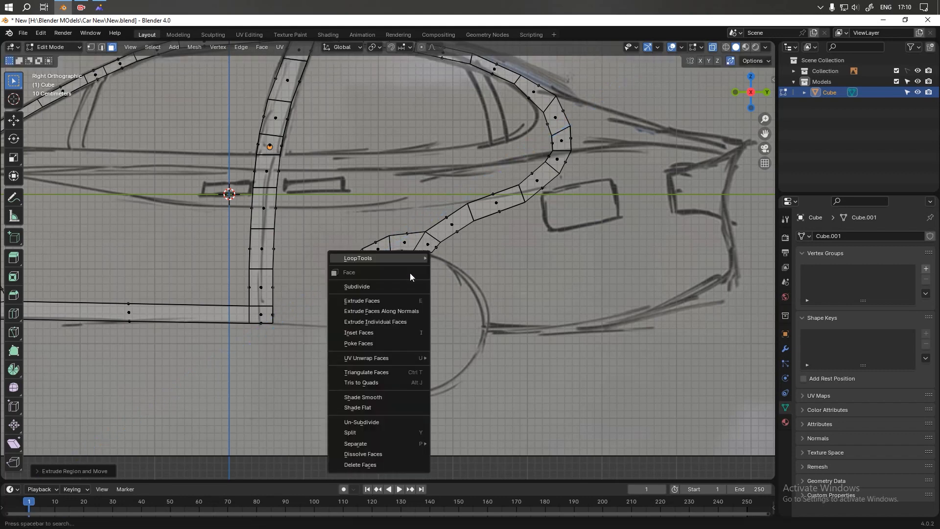
left_click(513, 270)
key("r")
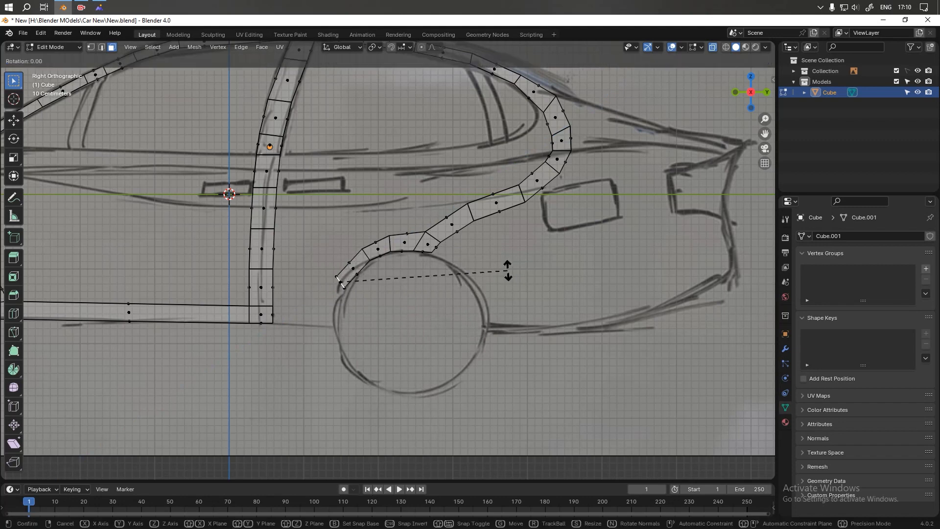
right_click(482, 232)
- Rotate the end face in front of the rear wheel to follow the arch and shift it slightly down and rearward
key("r")
left_click(496, 243)
key("r")
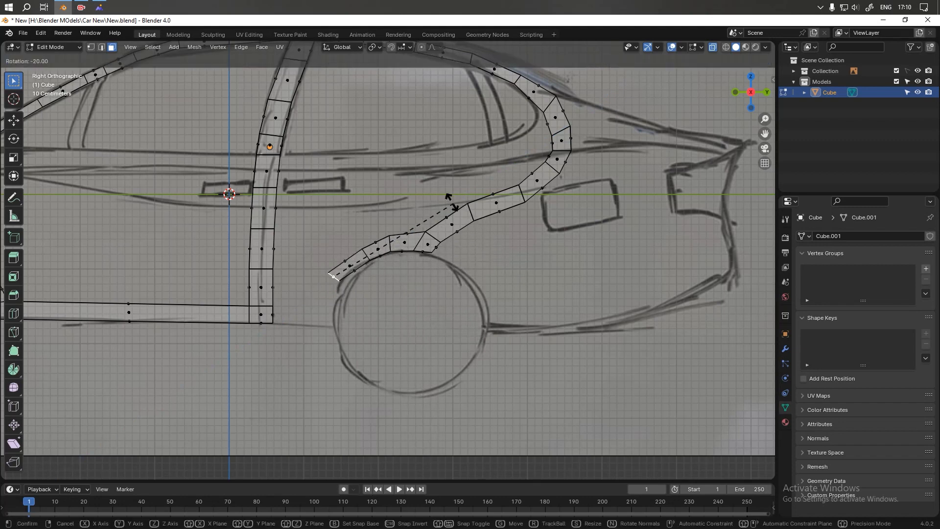
left_click(440, 199)
key("g")
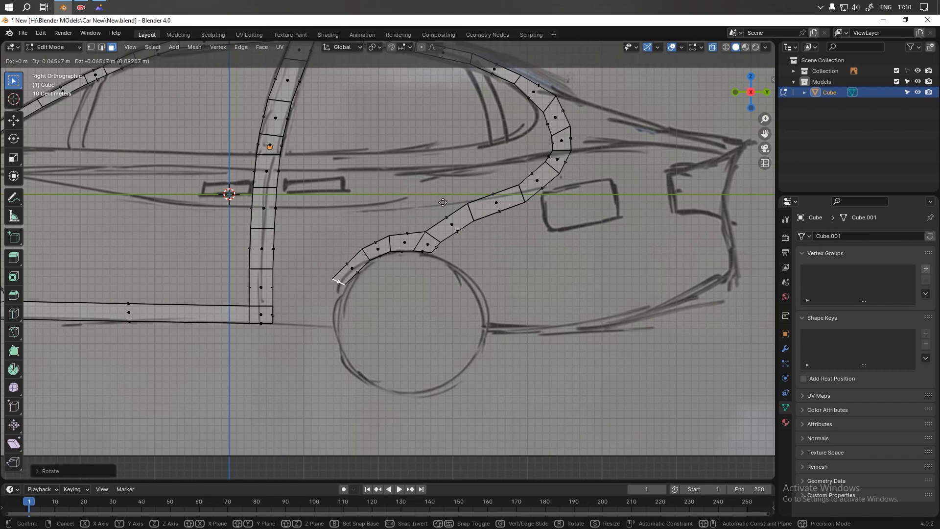
left_click(443, 202)
- Extrude a section down the front of the rear wheel arch, level its end face, and extrude about 0.3 m further down to the sill
key("e")
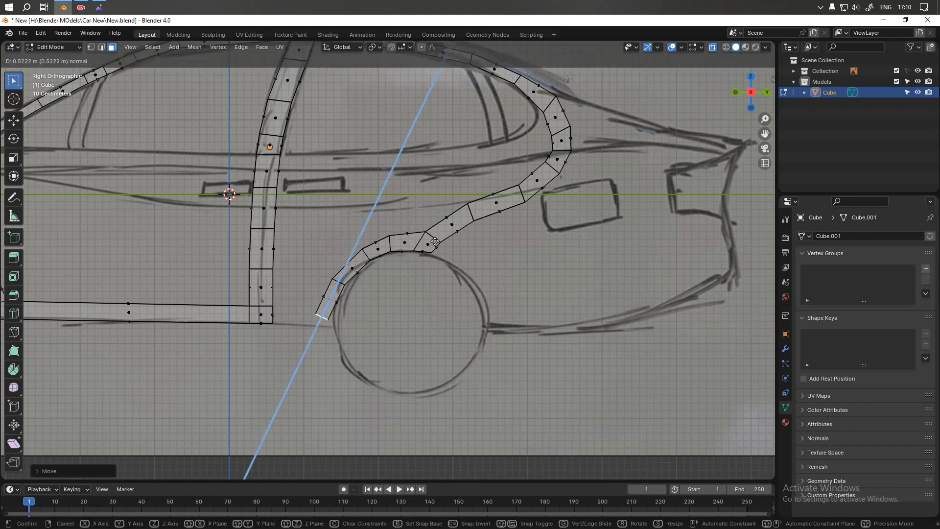
left_click(443, 236)
key("r")
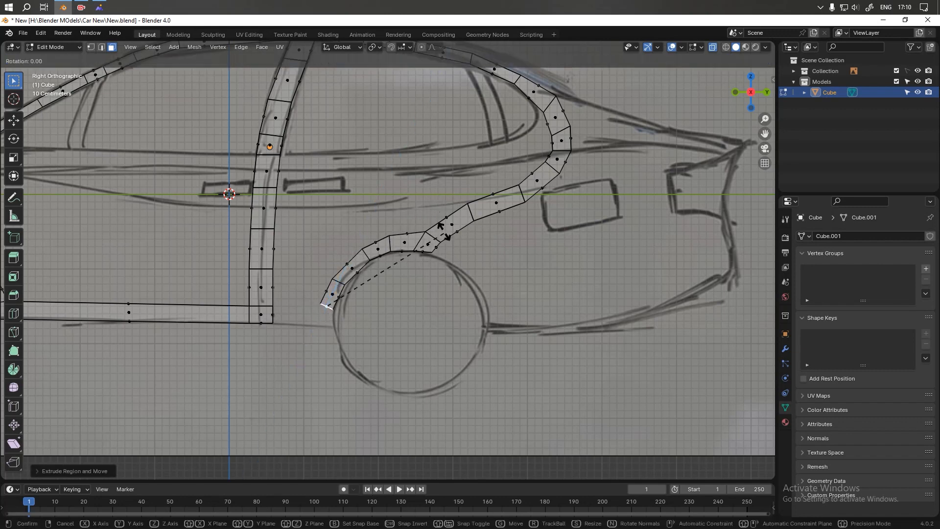
left_click(399, 204)
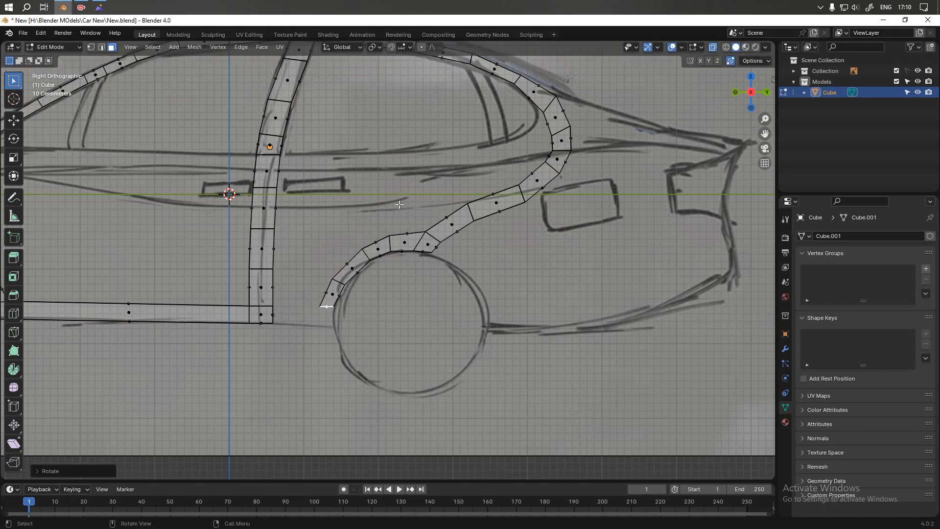
key("e")
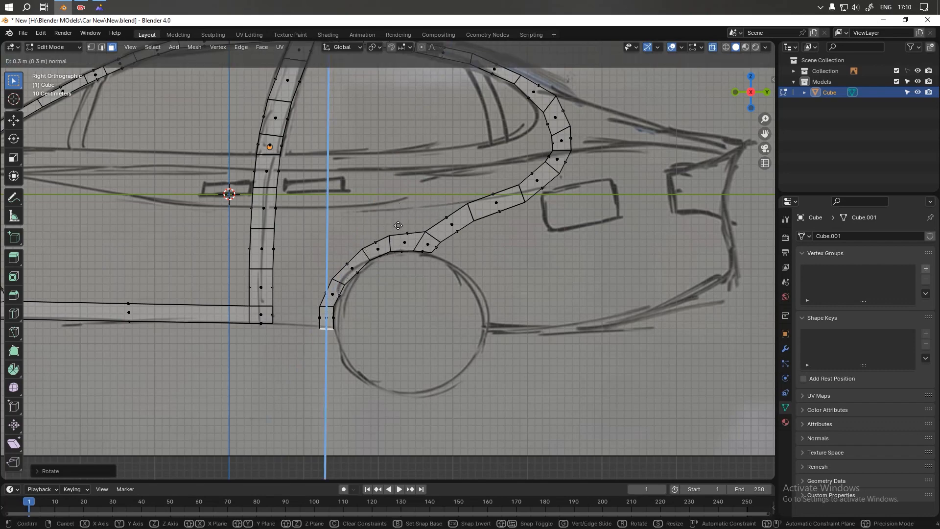
left_click(398, 226)
- Bridge the rear-facing face at the base of the centre pillar with the facing side of the rear arch's lowest section
middle_click_drag(398, 225, 281, 334)
scroll(280, 334, "up", 2)
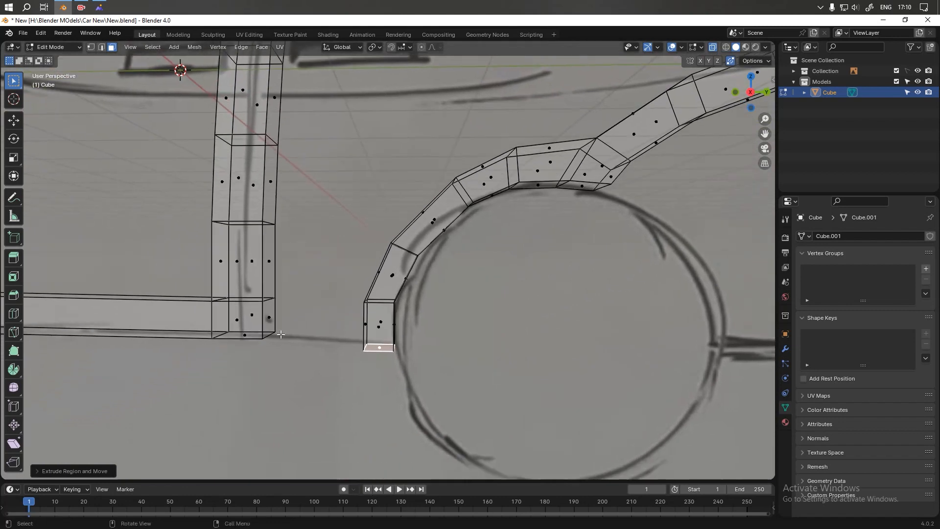
middle_click_drag(261, 318, 397, 294, "alt")
scroll(396, 294, "up", 2)
left_click(438, 252, "shift")
right_click(437, 251)
left_click(397, 347)
middle_click_drag(396, 347, 392, 259)
- Flatten all bottom vertices of the sill between the two wheels by scaling them to 0 along Z
scroll(403, 250, "down", 4)
scroll(391, 259, "down", 3)
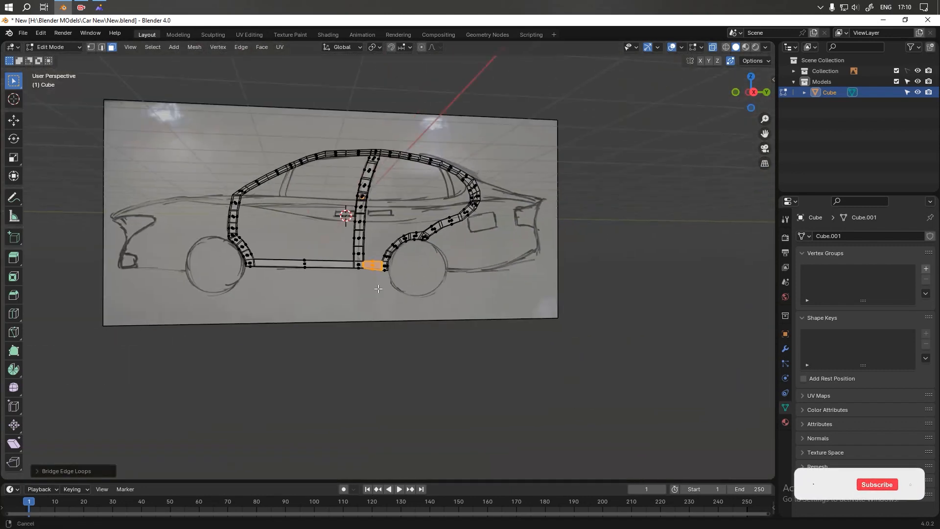
scroll(389, 264, "up", 3)
key("1")
left_click_drag(488, 283, 204, 250)
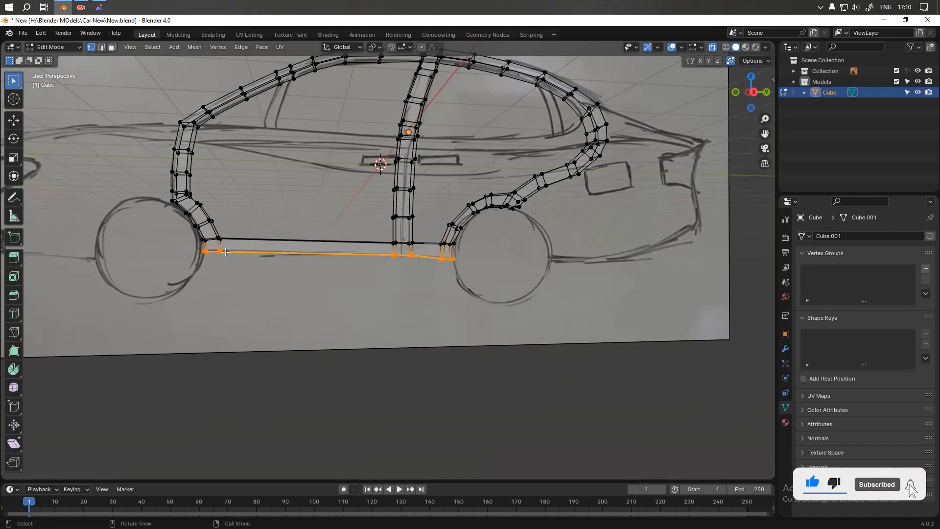
key("s")
key("z")
key("0")
key("Return")
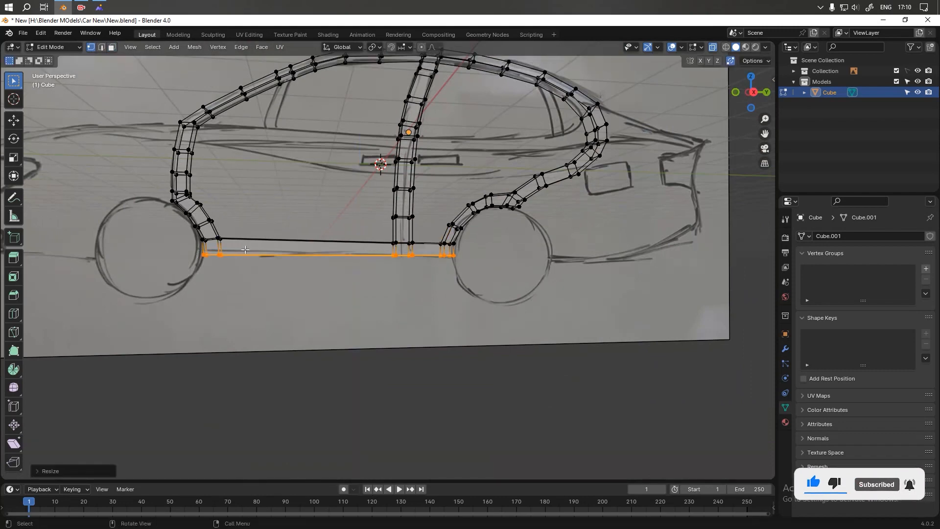
- Flatten the row of upper sill vertices between the two wheels by scaling them to 0 along Z
key("KP_1")
key("KP_3")
left_click_drag(207, 236, 459, 246)
key("s")
key("z")
key("0")
key("Return")
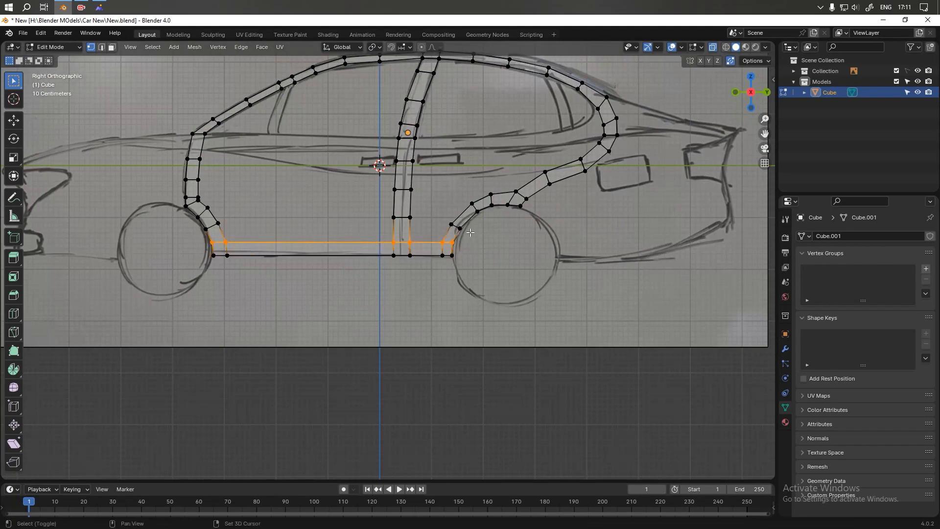
- Leave Edit Mode and examine how the whole body frame follows the sketch in the front and side views
scroll(470, 235, "up", 3, "ctrl")
scroll(455, 225, "up", 1)
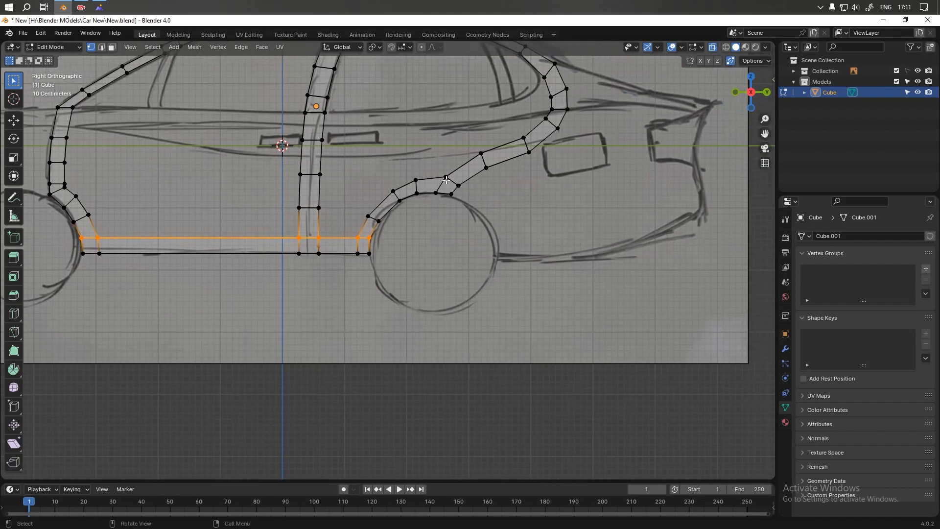
scroll(517, 228, "down", 2)
scroll(322, 197, "down", 1)
middle_click_drag(246, 208, 348, 230, "shift")
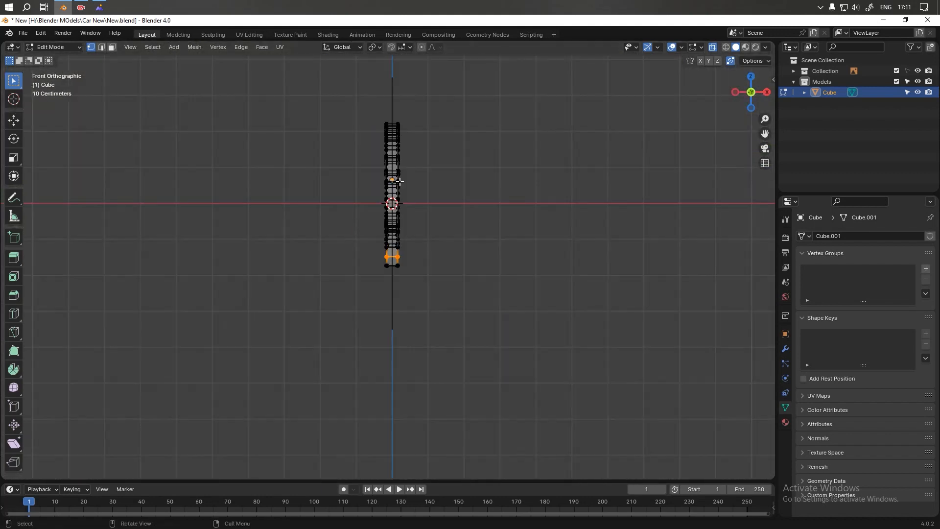
key("Tab")
middle_click_drag(400, 181, 413, 200, "alt")
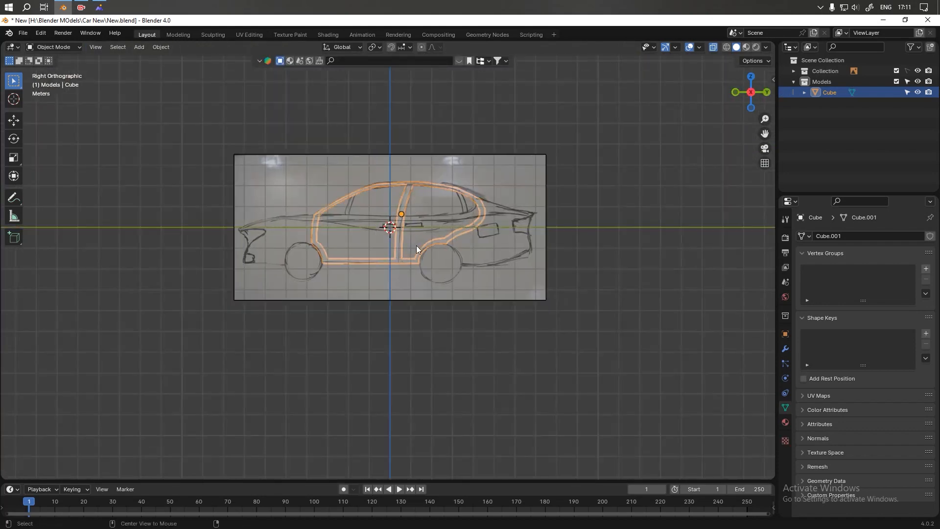
scroll(409, 211, "up", 3)
key("Tab")
key("Tab")
scroll(418, 166, "up", 2)
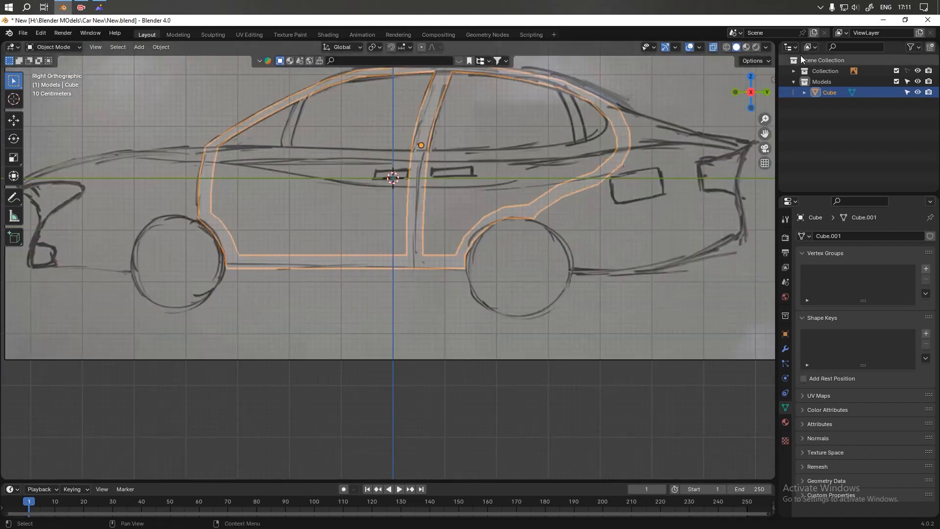
- Turn on the wireframe overlay for the viewport
left_click(699, 48)
left_click(633, 242)
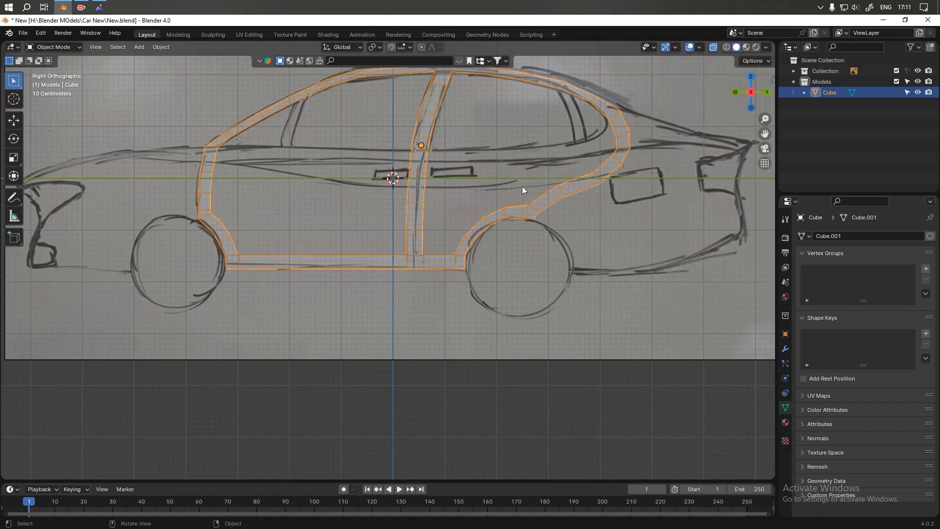
left_click(676, 94)
middle_click_drag(490, 268, 445, 346, "shift")
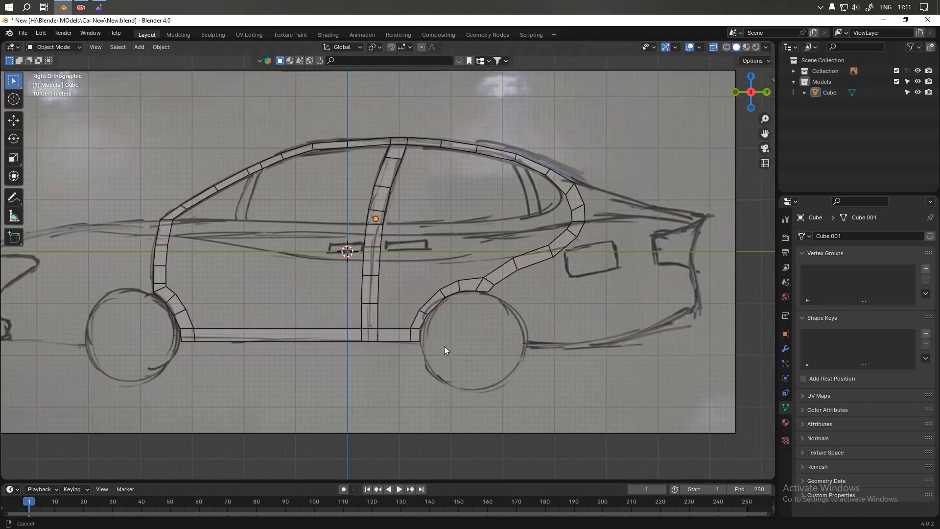
- Add a Subdivision Surface modifier to the body frame and set its viewport level to 2
left_click(517, 262)
left_click(785, 349)
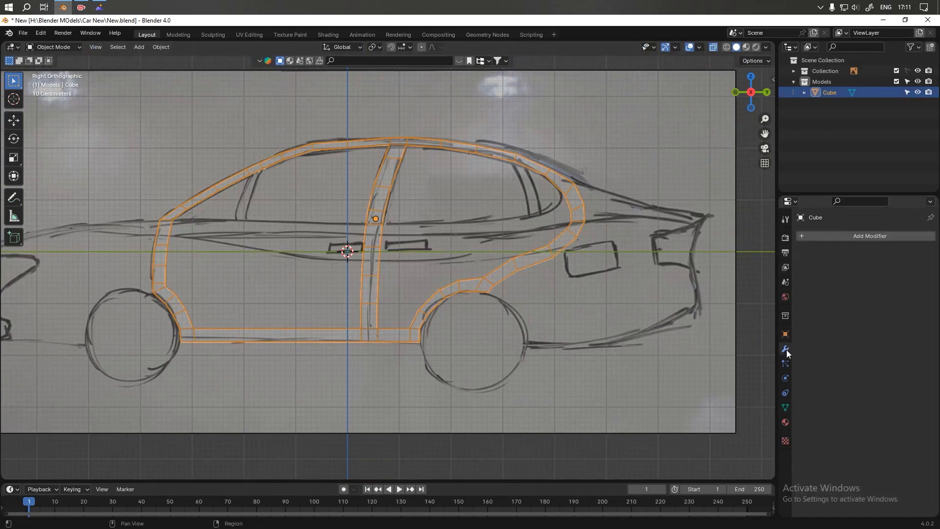
left_click(825, 238)
mouse_move(804, 288)
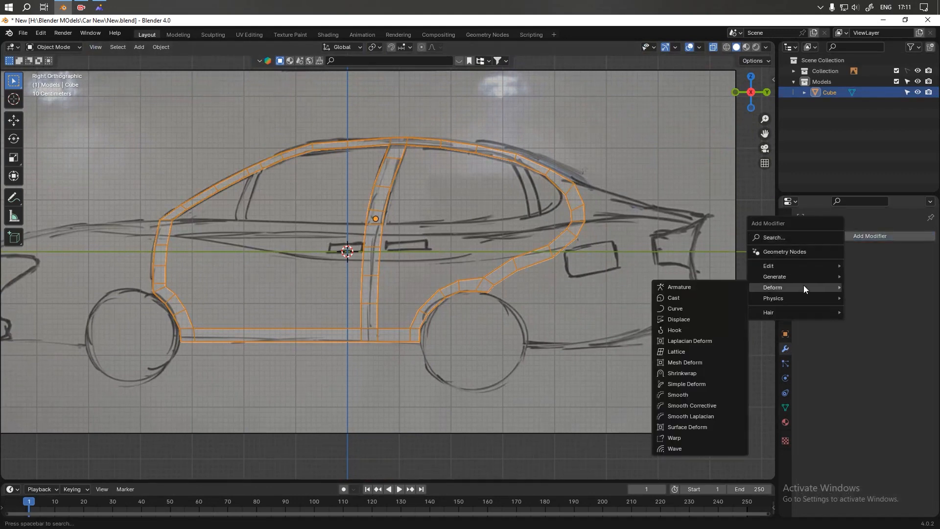
left_click(705, 416)
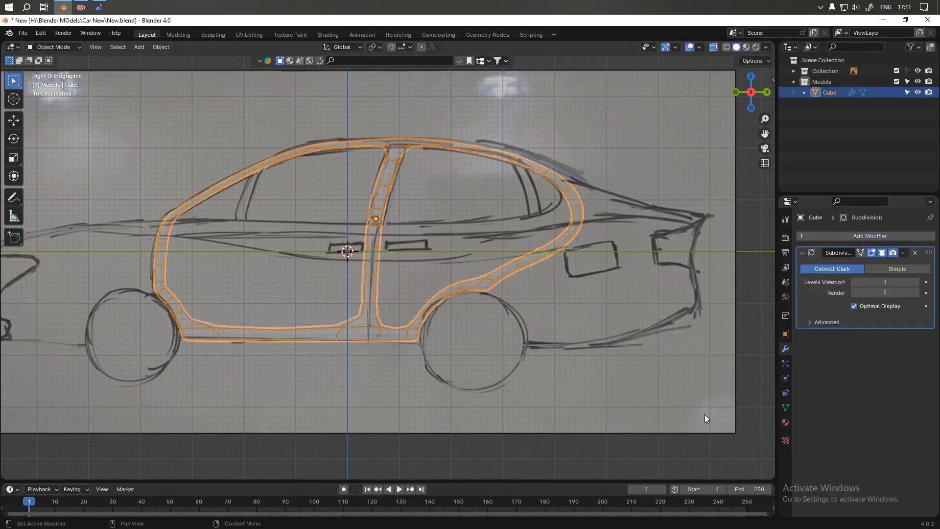
left_click(917, 282)
left_click(554, 395)
- Check the smoothed frame against the sketch and turn off the subdivision modifier's viewport display
scroll(468, 283, "up", 2)
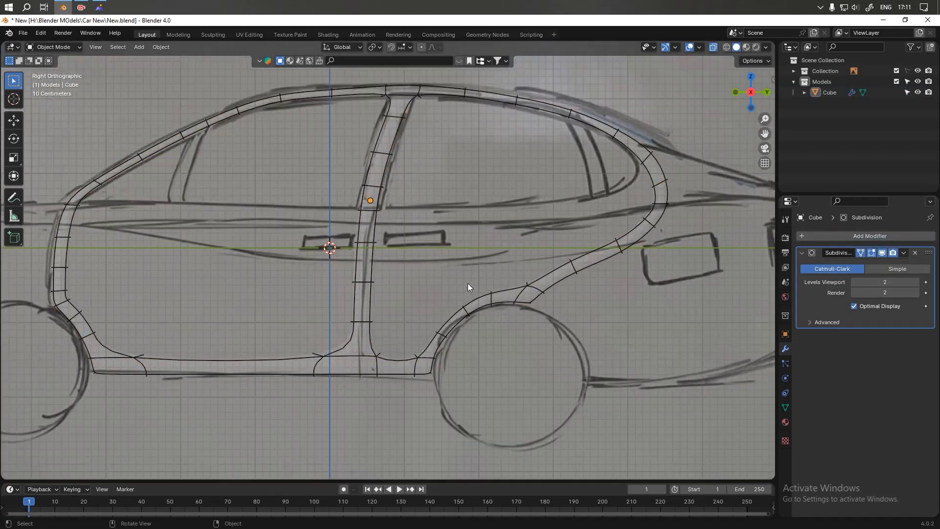
scroll(487, 282, "down", 2)
middle_click_drag(495, 271, 509, 256, "shift")
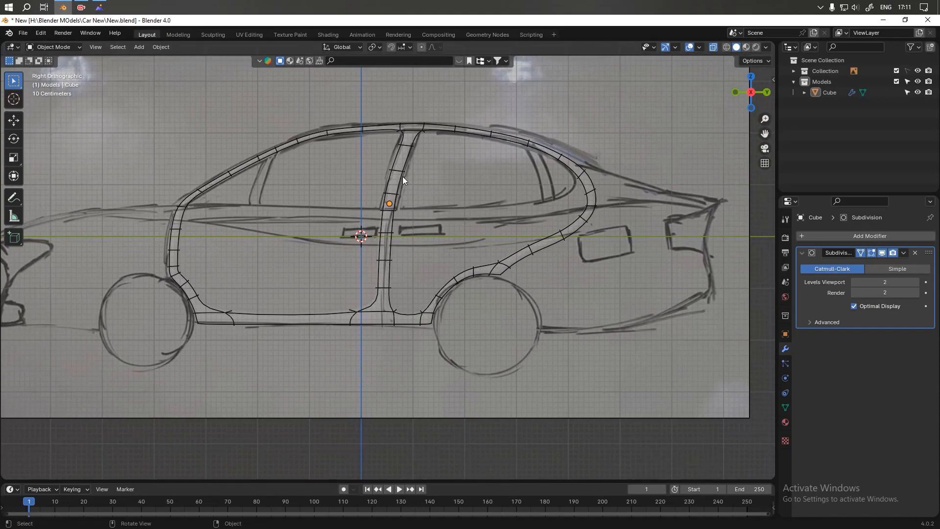
key("KP_1")
key("KP_3")
left_click(882, 252)
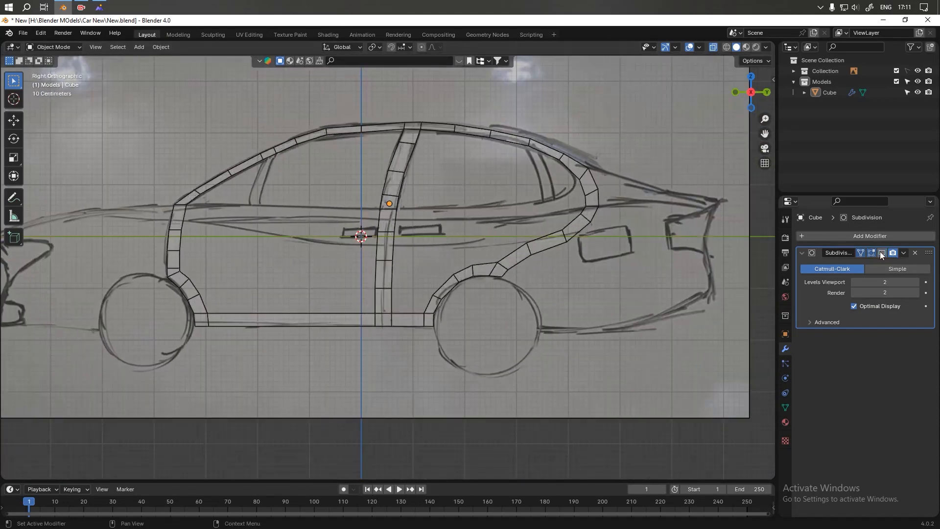
- Return to Edit Mode and move the pair of front roof vertices onto the sketched roofline
scroll(424, 178, "up", 2)
scroll(368, 125, "up", 3)
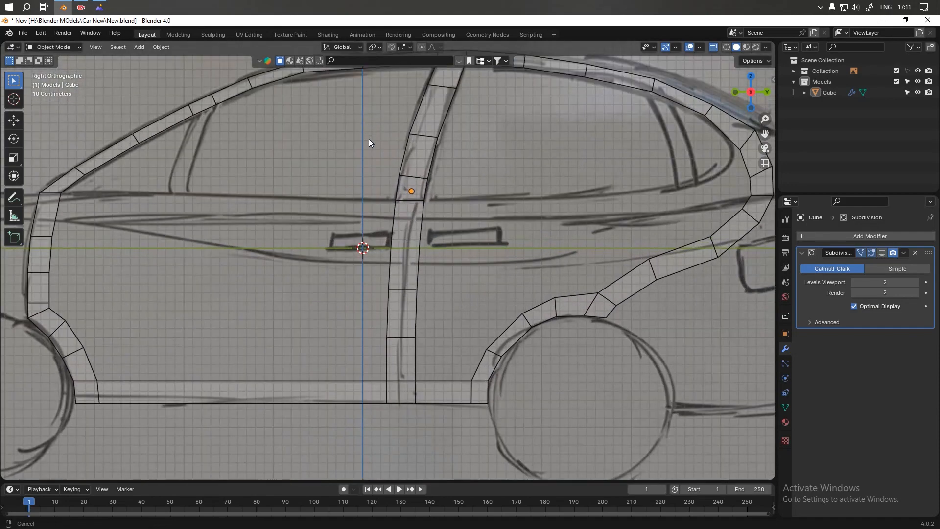
key("Tab")
left_click_drag(291, 155, 321, 196)
key("g")
left_click(319, 197)
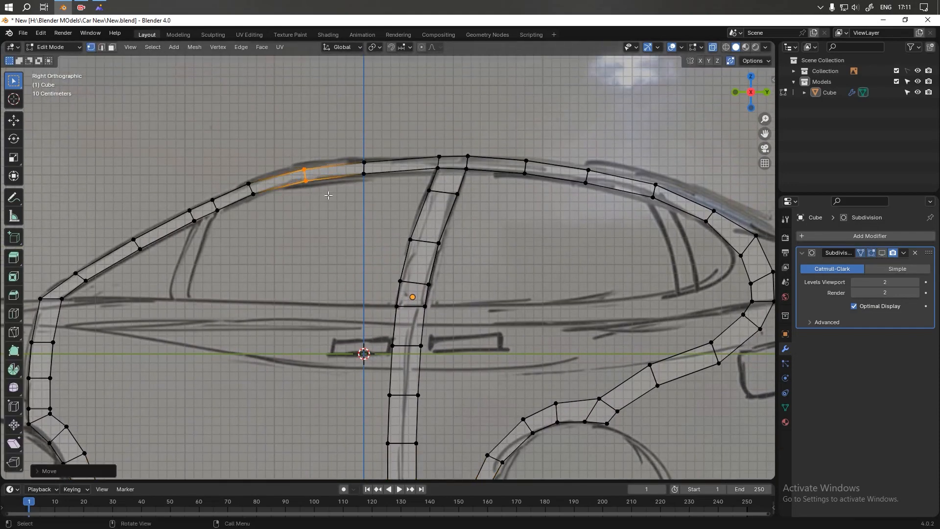
- Compare the frame from front to rear with the sketch and check the car body structure in the reference photo ref.jpg
scroll(544, 253, "down", 2)
middle_click_drag(544, 253, 477, 204, "shift")
scroll(477, 204, "down", 1)
middle_click_drag(242, 220, 340, 182, "shift")
scroll(340, 173, "up", 1)
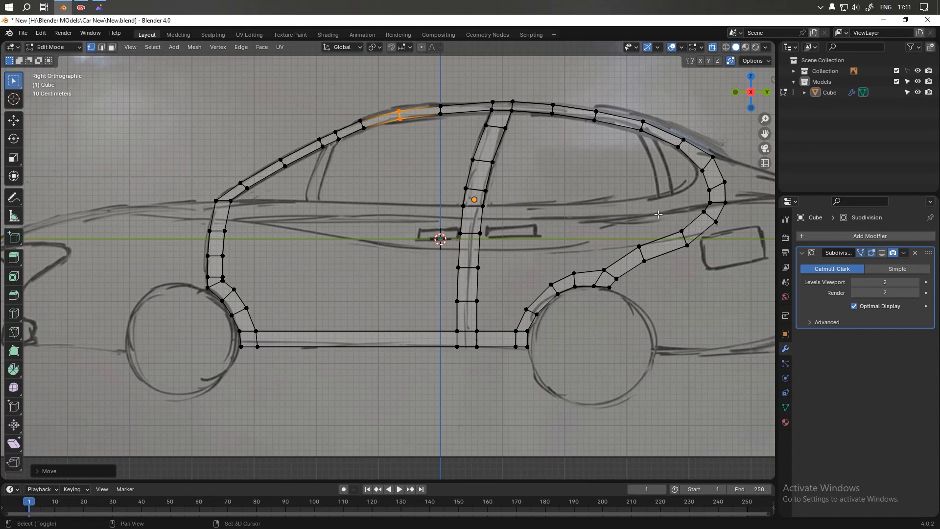
middle_click_drag(681, 219, 505, 199, "shift")
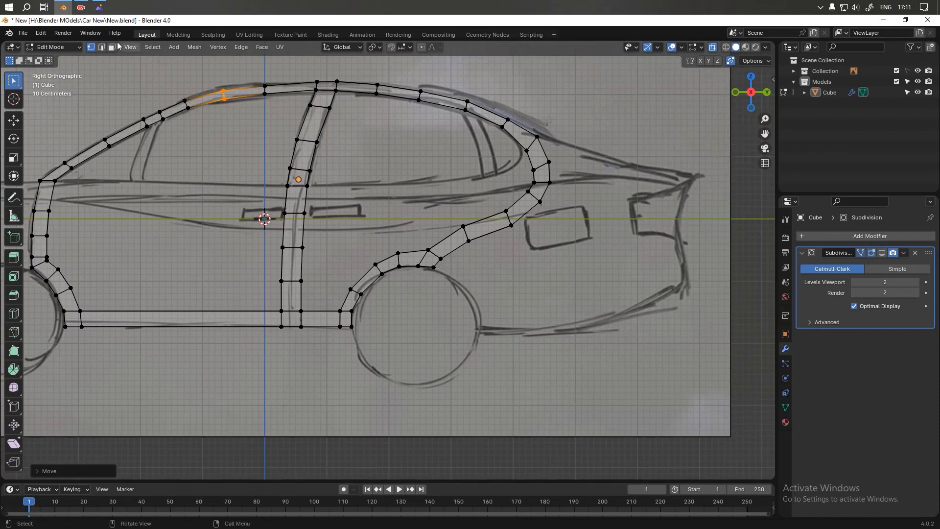
left_click(100, 7)
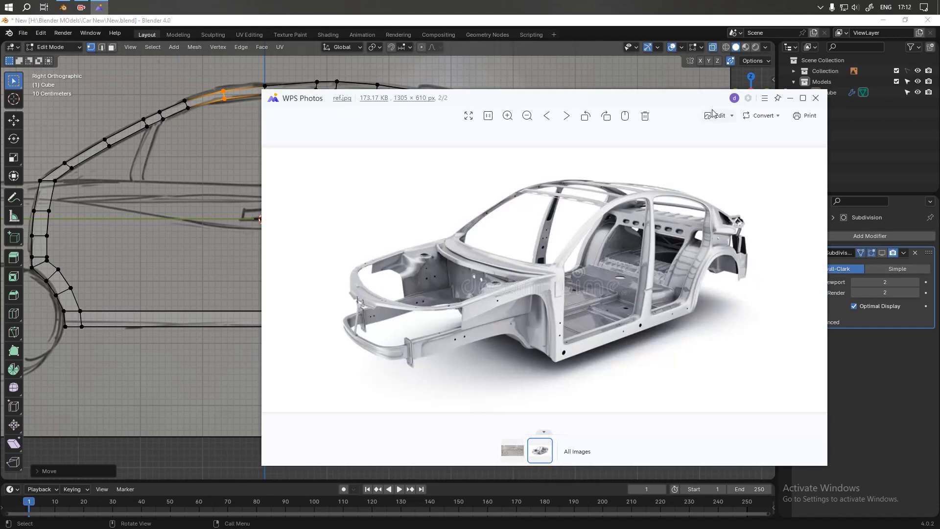
left_click(789, 100)
- Extrude the four front-facing faces of the front pillar forward along their normal, above the front wheel
scroll(222, 237, "down", 1)
middle_click_drag(222, 241, 581, 248, "shift")
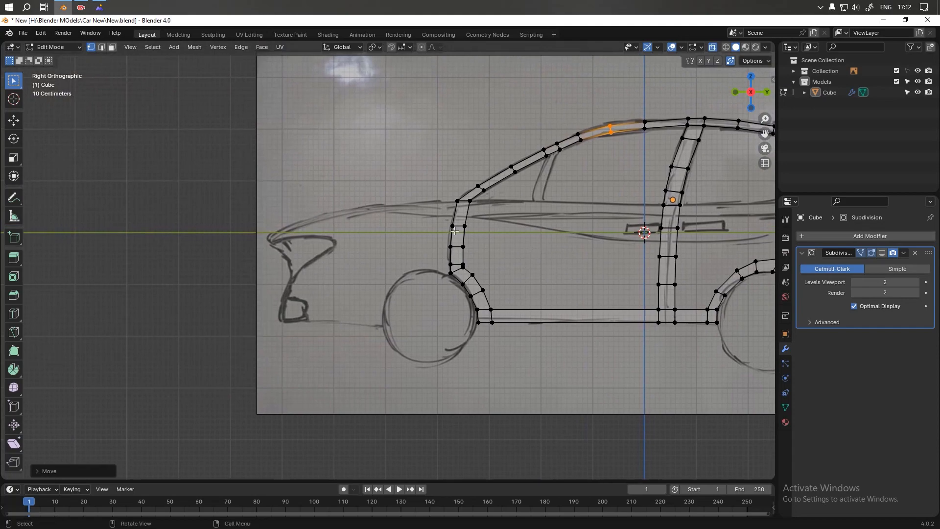
scroll(455, 231, "up", 2)
key("3")
middle_click_drag(469, 226, 484, 211)
left_click(477, 191, "shift")
left_click(473, 220, "shift")
left_click(471, 253, "shift")
left_click(470, 268, "shift")
key("ctrl+KP_1")
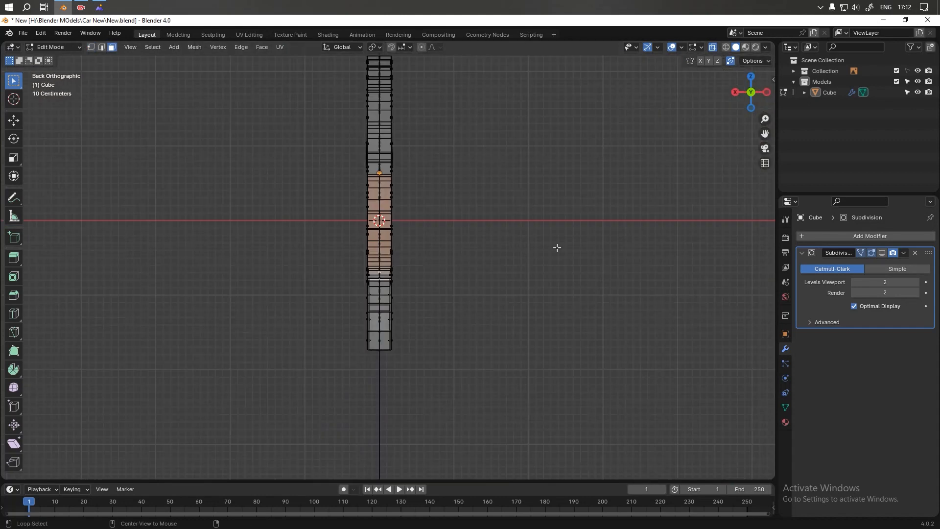
key("KP_3")
scroll(514, 225, "up", 2)
middle_click_drag(514, 226, 531, 231, "shift")
scroll(531, 231, "down", 1)
key("g")
key("z")
key("z")
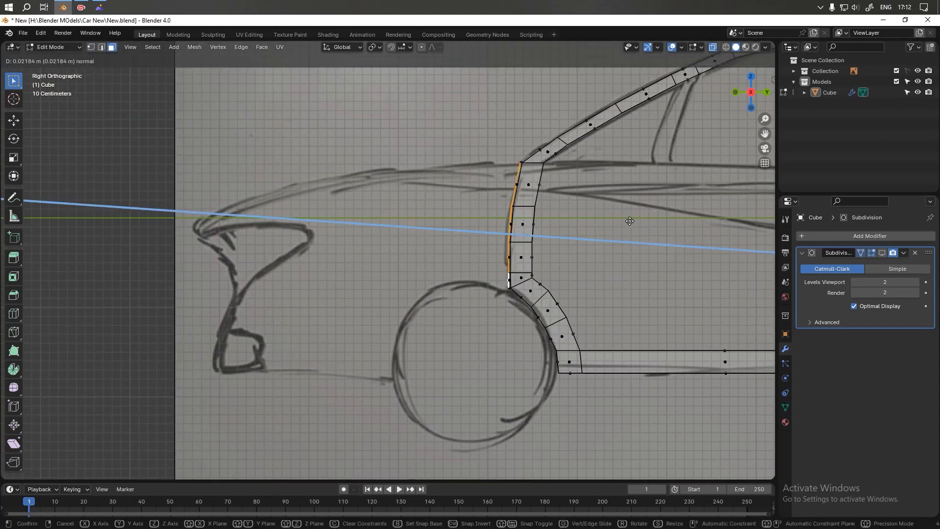
left_click(577, 227)
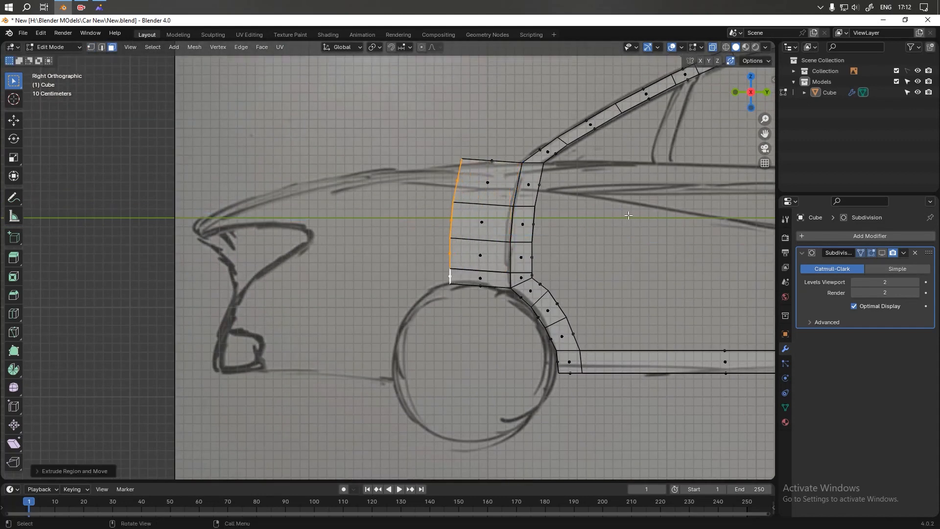
- Move the extruded front faces slightly down along Z to level the new section
key("g")
key("z")
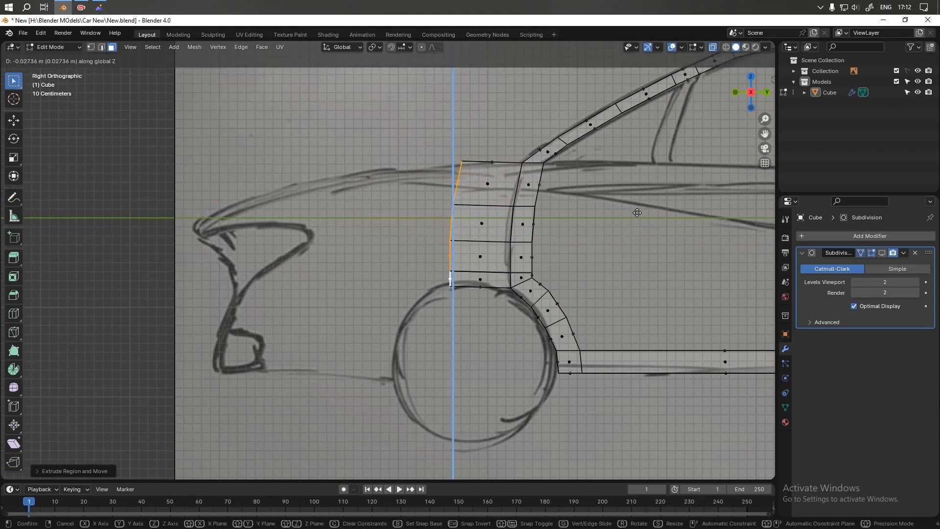
left_click(637, 215)
- Try to straighten the extruded front faces by scaling them to 0 along Y, and undo the scaling
key("s")
key("y")
key("0")
key("Return")
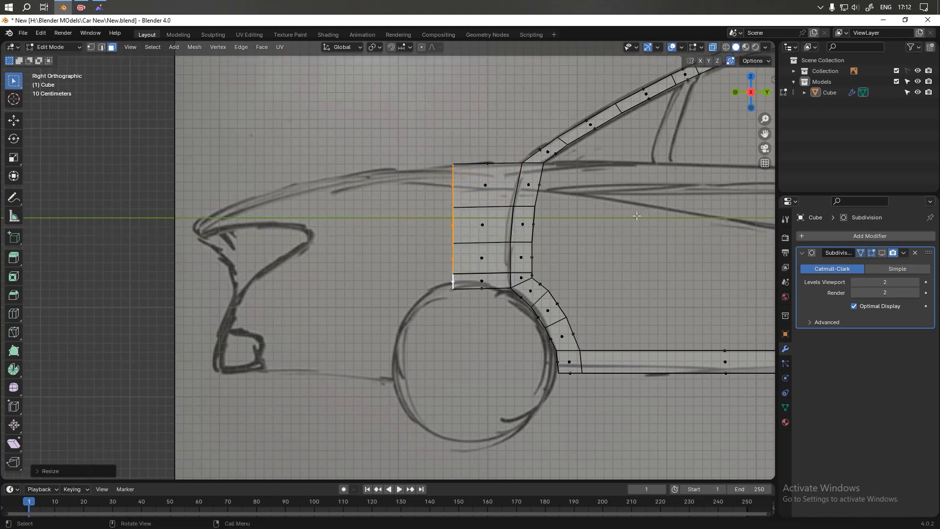
key("ctrl+z")
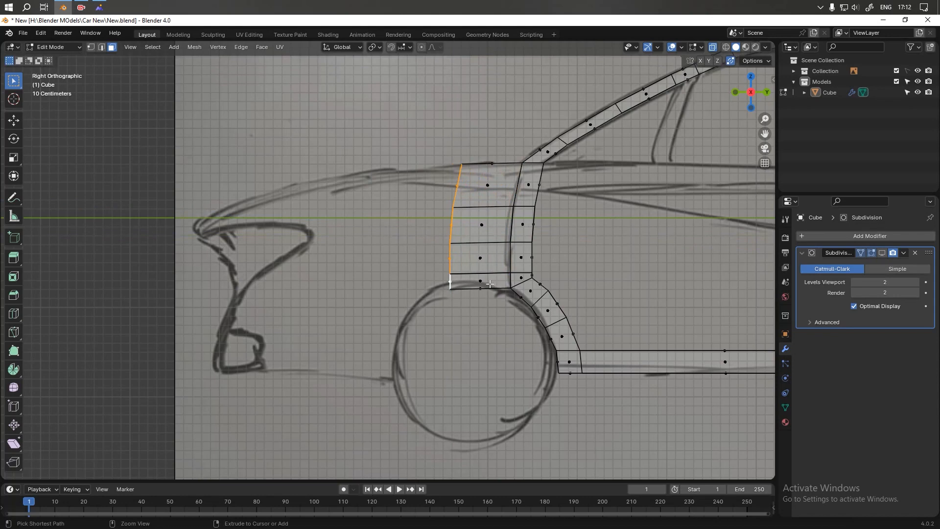
- Move the extruded front faces up about 0.05 m along Z and back along Y, closer to the front pillar
key("g")
key("z")
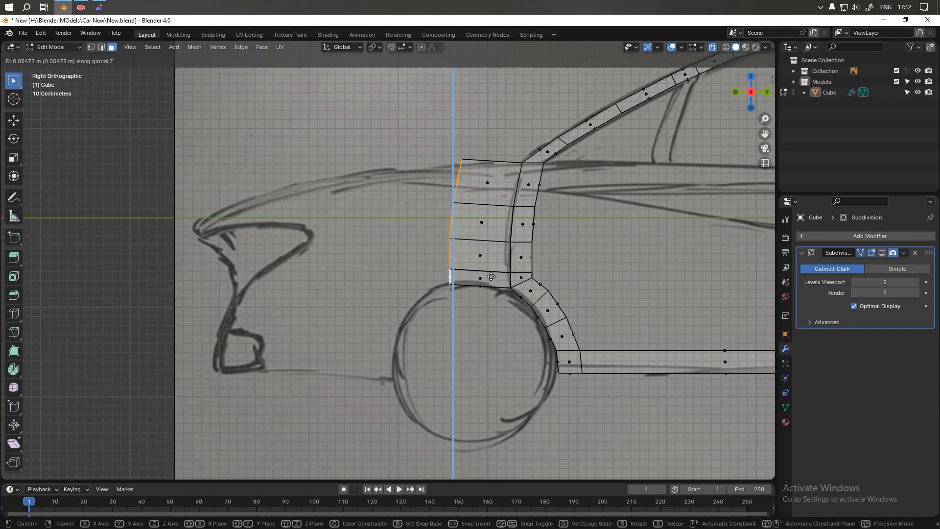
left_click(491, 277)
key("g")
key("y")
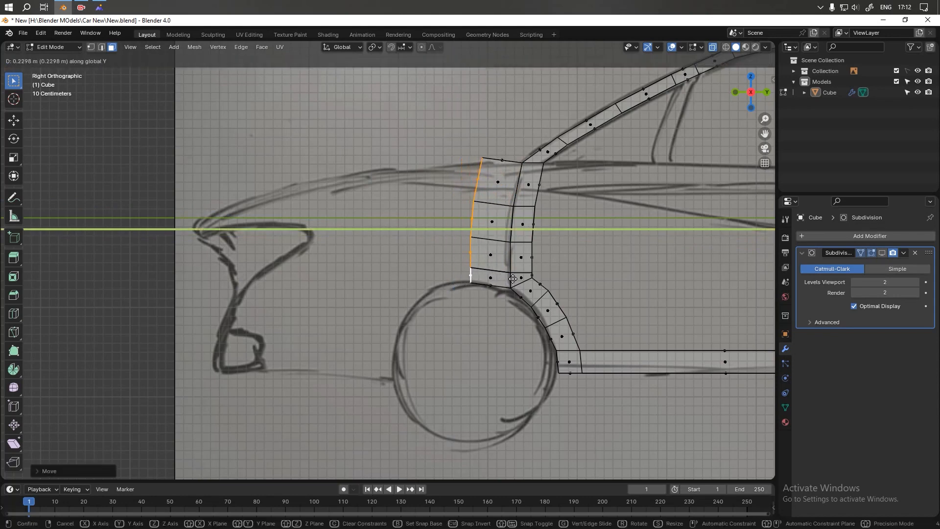
left_click(513, 278)
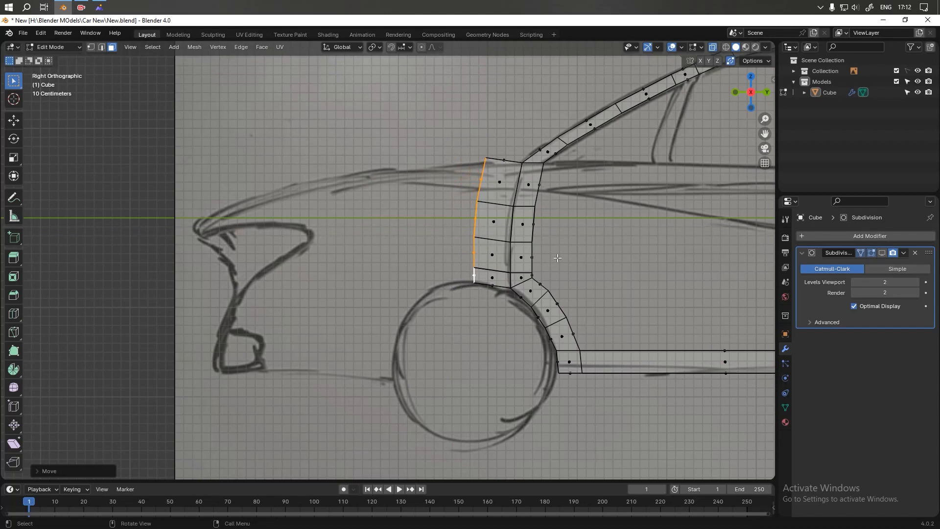
- Slide the top front corner vertex of the new section down its edge to the sketched hood line
key("1")
left_click(484, 164)
key("g")
key("g")
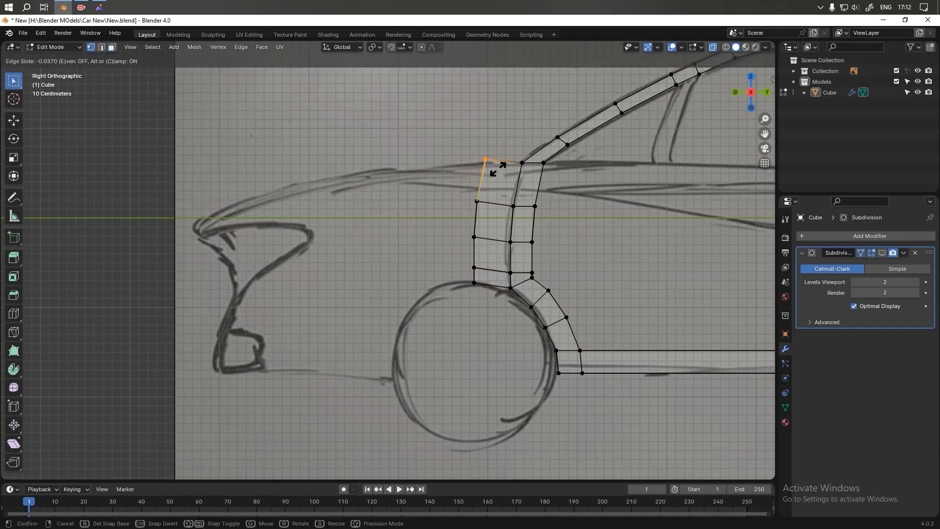
left_click(496, 173)
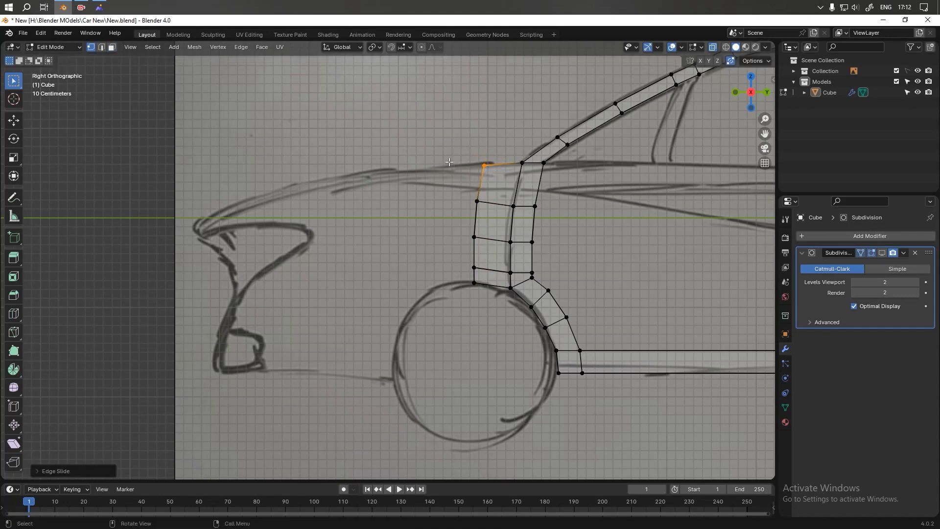
- Extrude the section's four front-facing faces forward along their normal, over the front wheel
key("3")
left_click_drag(441, 152, 484, 296)
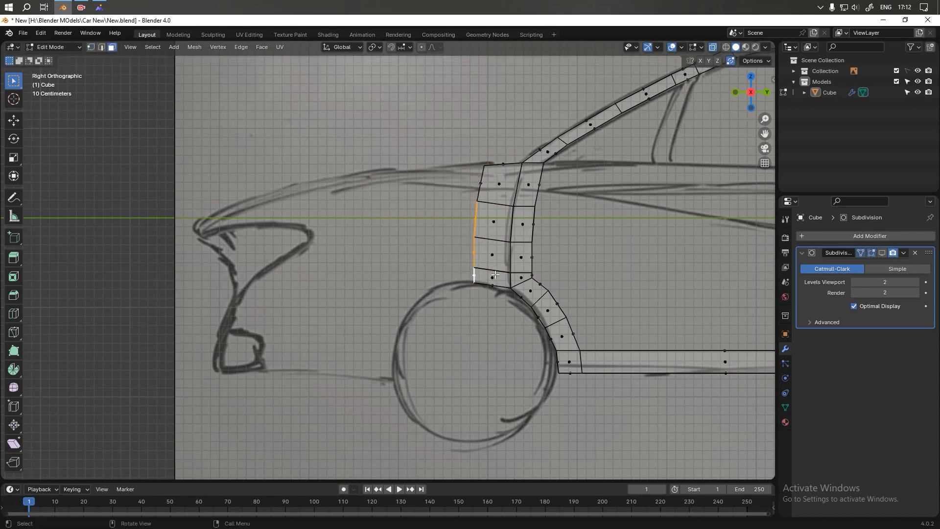
left_click_drag(460, 164, 491, 208, "shift")
key("e")
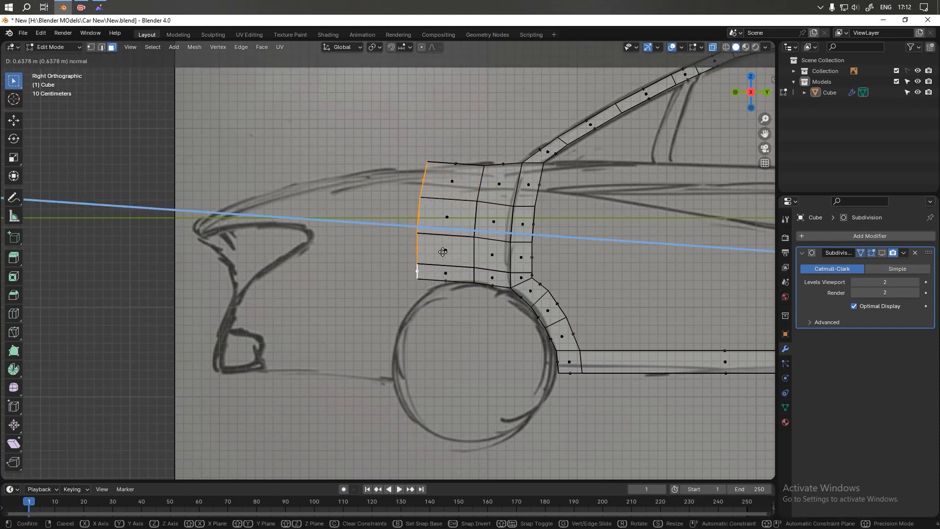
left_click(461, 257)
- Lower the newly extruded front faces along Z to follow the sketched hood line and wheel arch
key("g")
key("y")
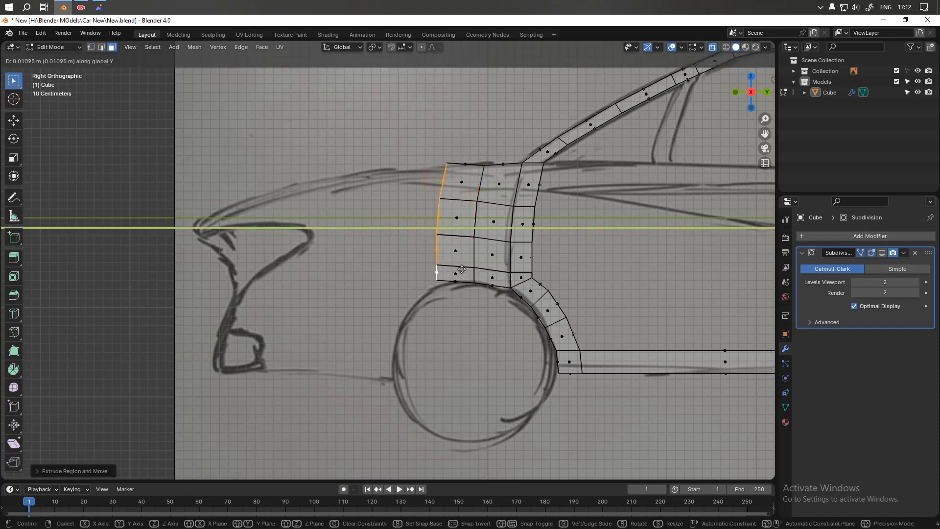
right_click(460, 261)
right_click(460, 261)
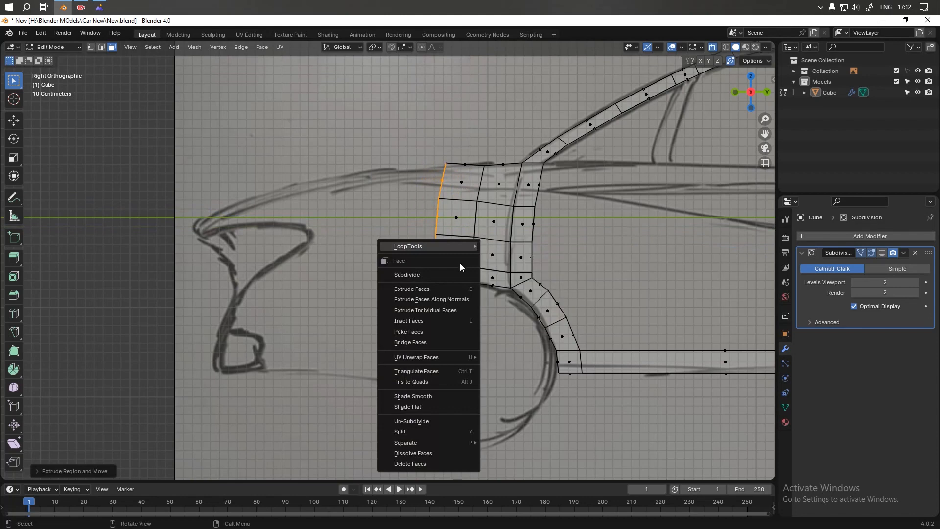
key("Escape")
key("g")
key("z")
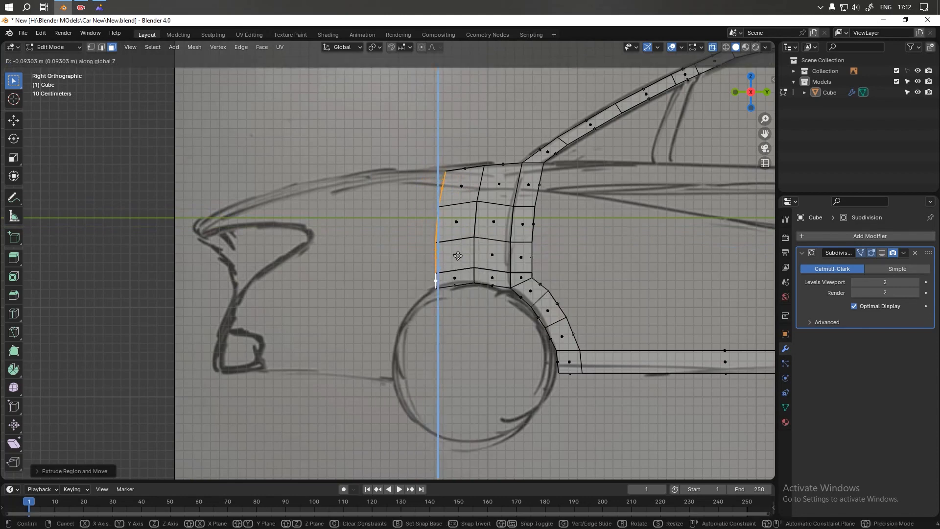
left_click(460, 250)
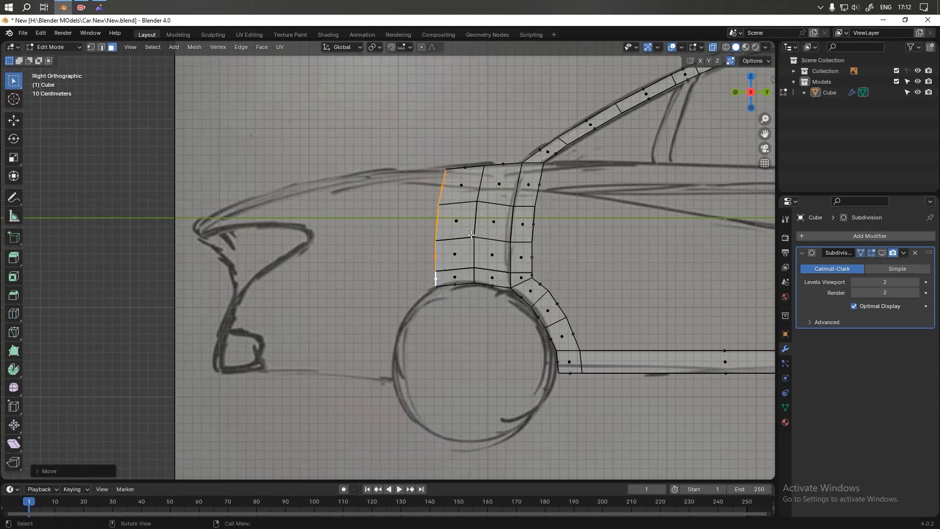
- Extrude the front faces forward to the front edge of the wheel and lower them along Z to the hood line
key("e")
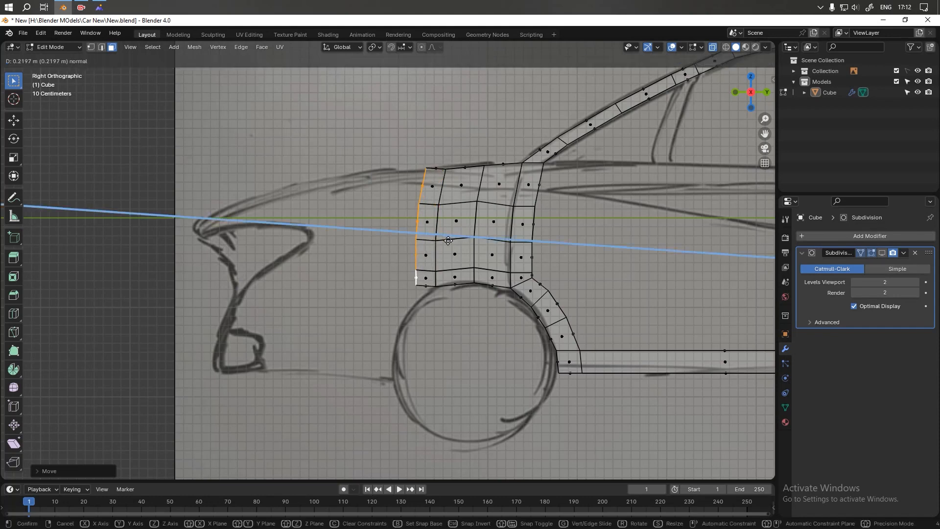
left_click(420, 247)
key("g")
key("z")
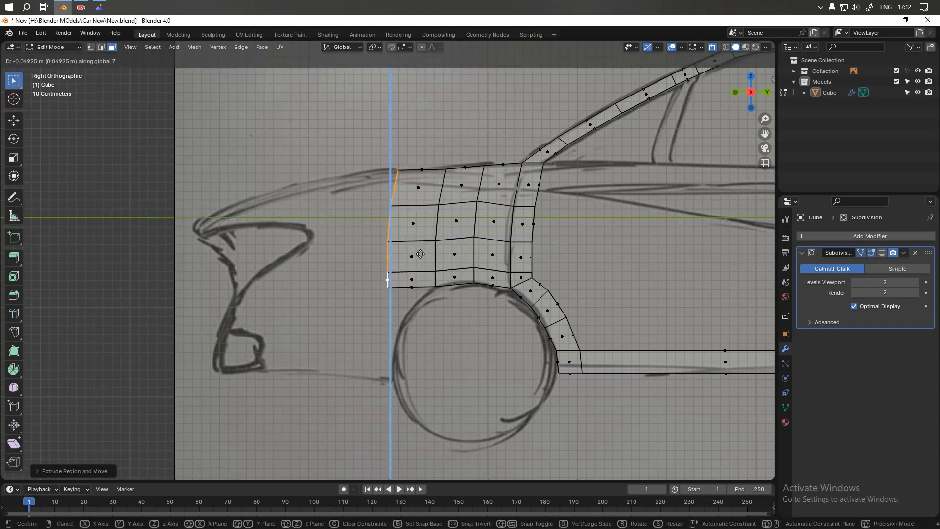
left_click(424, 258)
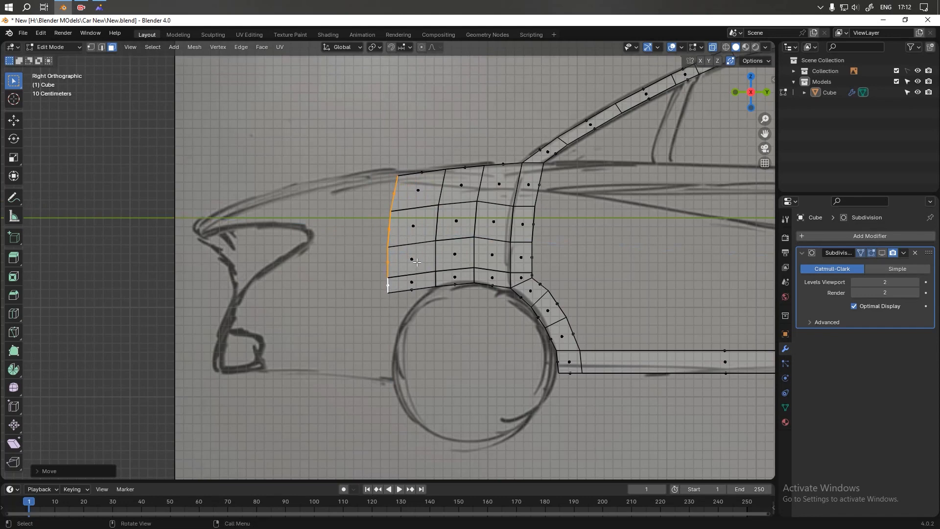
- Check the wheel arch against the sketch and how the face loop runs down the front pillar to the sill
scroll(439, 312, "up", 2)
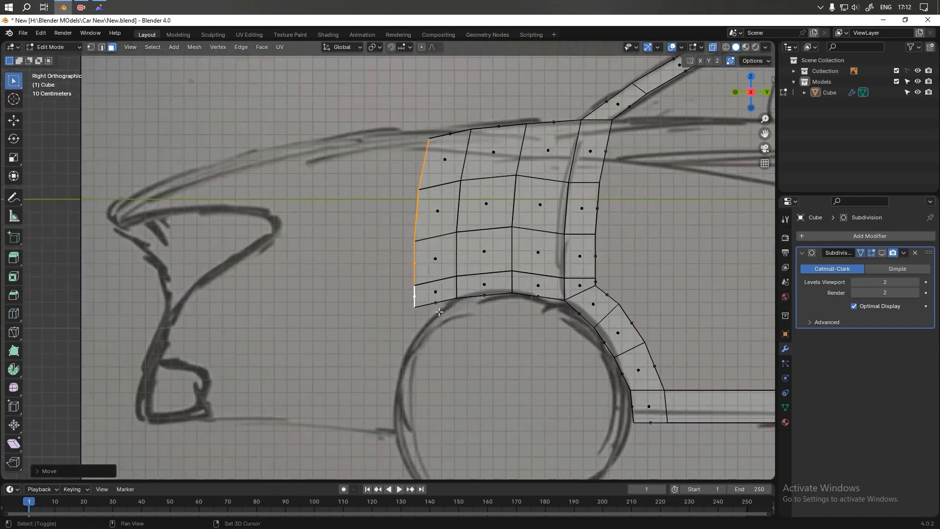
middle_click_drag(439, 312, 415, 216, "shift")
scroll(415, 216, "up", 2)
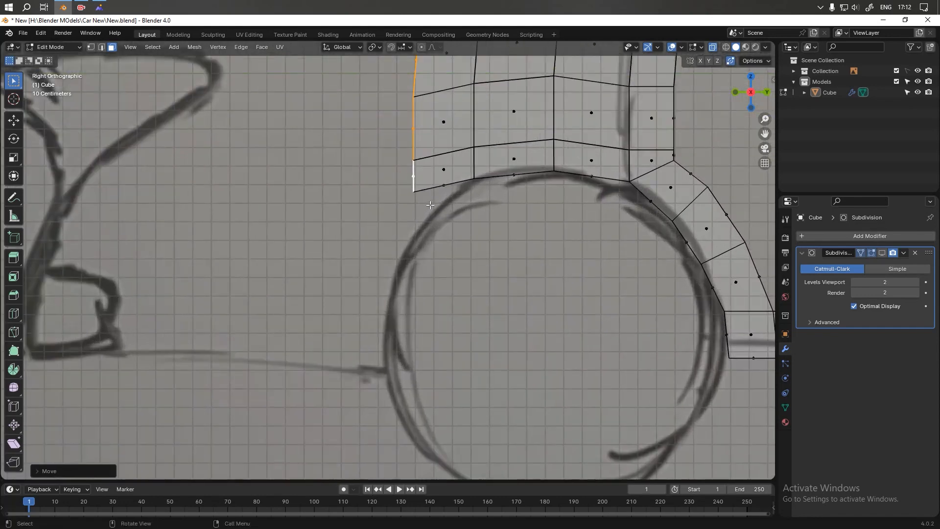
scroll(441, 190, "down", 3)
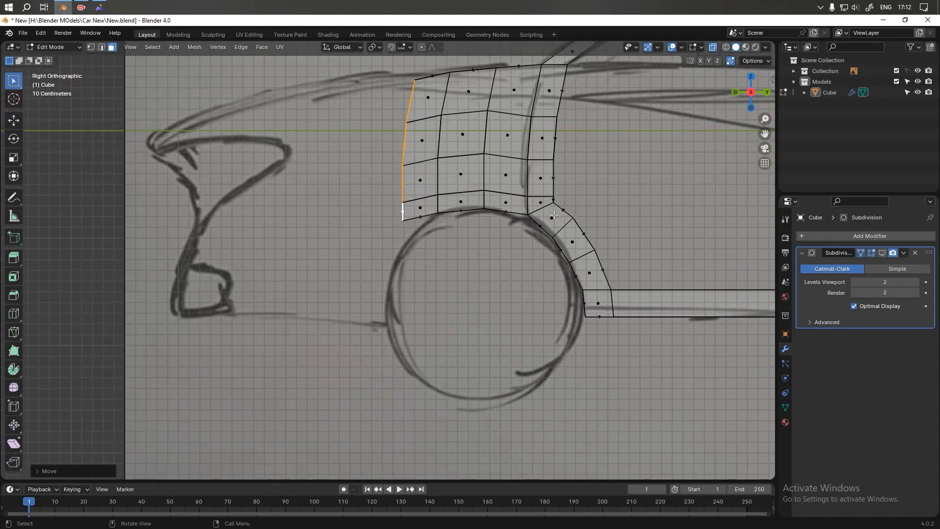
scroll(543, 212, "up", 1)
left_click(628, 197, "alt")
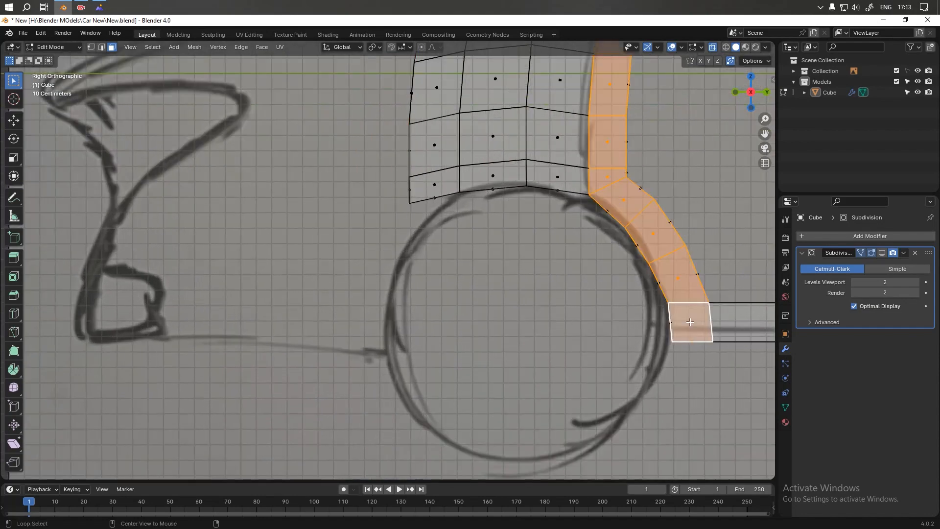
scroll(562, 227, "up", 1)
middle_click_drag(563, 226, 506, 227, "shift")
left_click(621, 183)
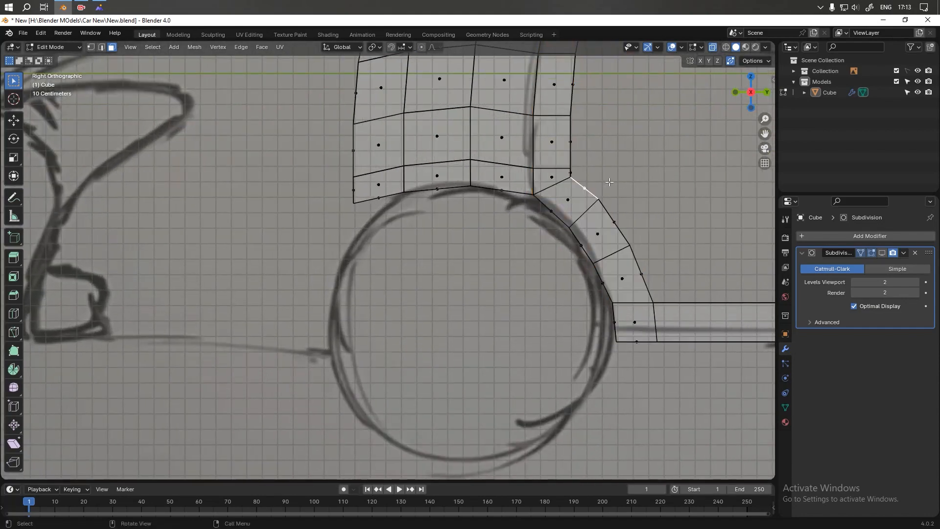
- Slide the vertex just above the front pillar's lower rear corner down its edge onto the corner vertex
scroll(596, 174, "up", 2)
middle_click_drag(597, 173, 401, 202, "shift")
scroll(435, 168, "up", 3)
middle_click_drag(486, 79, 454, 220, "shift")
key("1")
scroll(470, 150, "up", 3)
left_click_drag(494, 117, 440, 169)
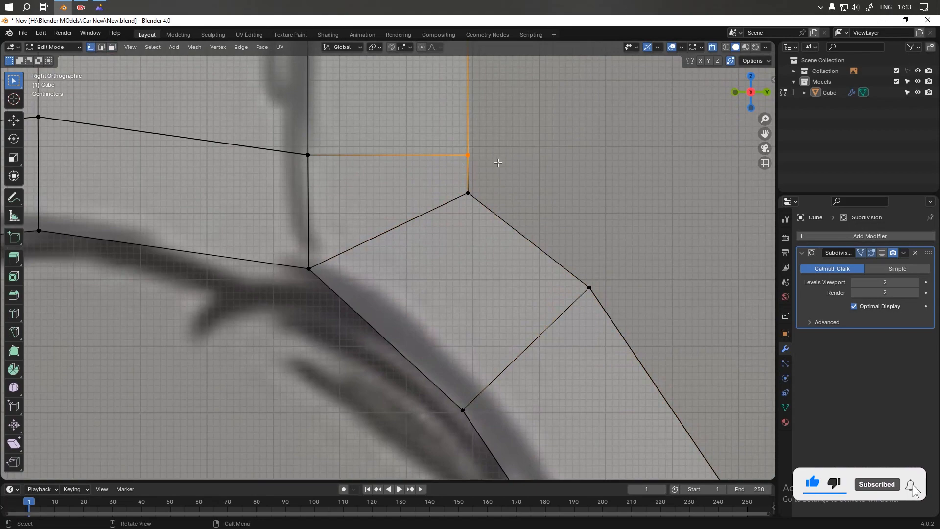
key("g")
key("g")
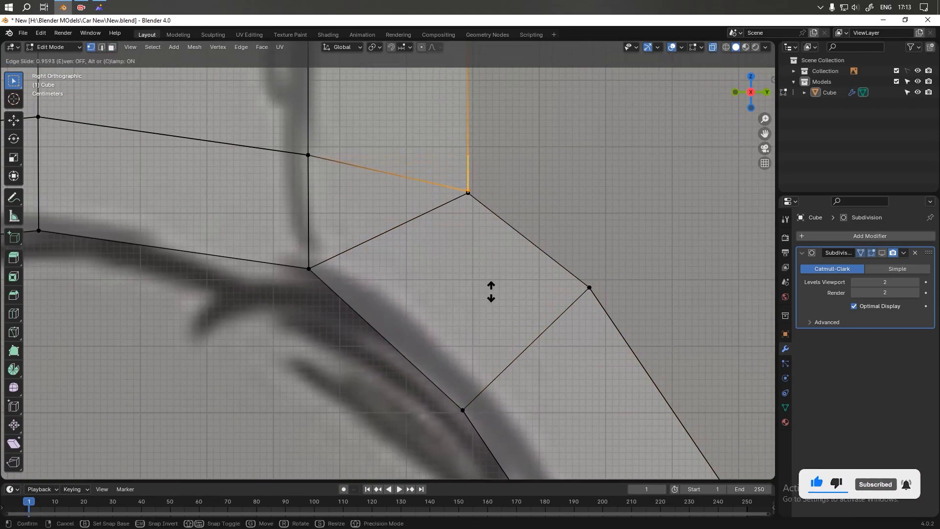
left_click(489, 297)
- Examine the face loops above and behind the wheel arch on both sides of the triangular corner face
scroll(507, 196, "down", 4)
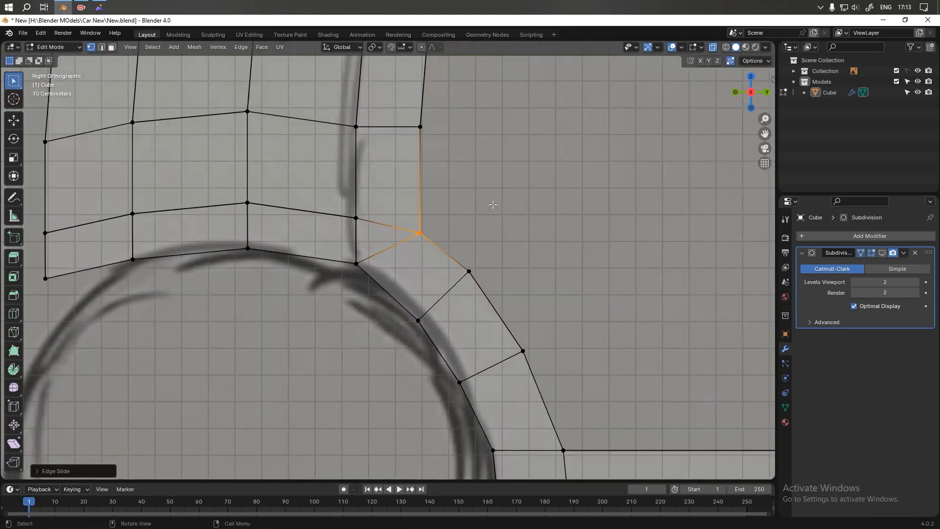
middle_click_drag(481, 222, 552, 166, "shift")
scroll(501, 192, "up", 1)
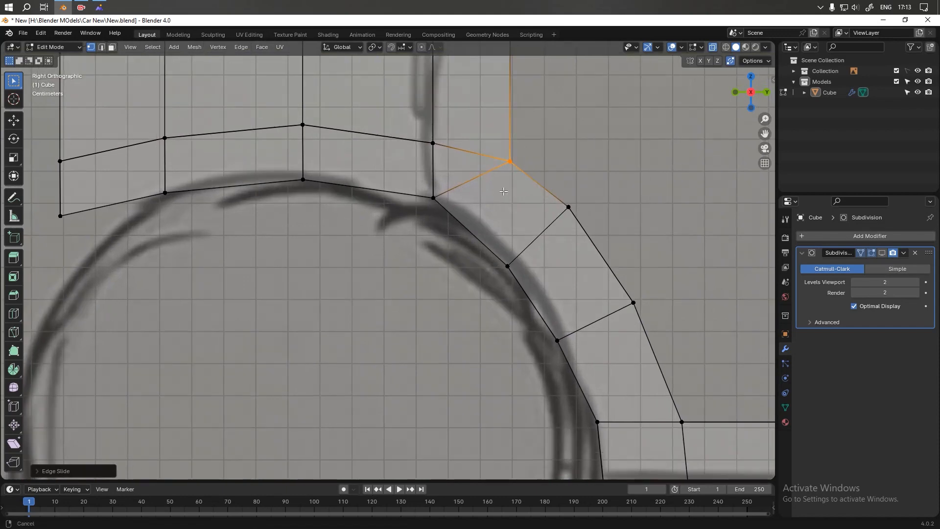
middle_click_drag(501, 192, 486, 165, "shift")
scroll(482, 150, "down", 2)
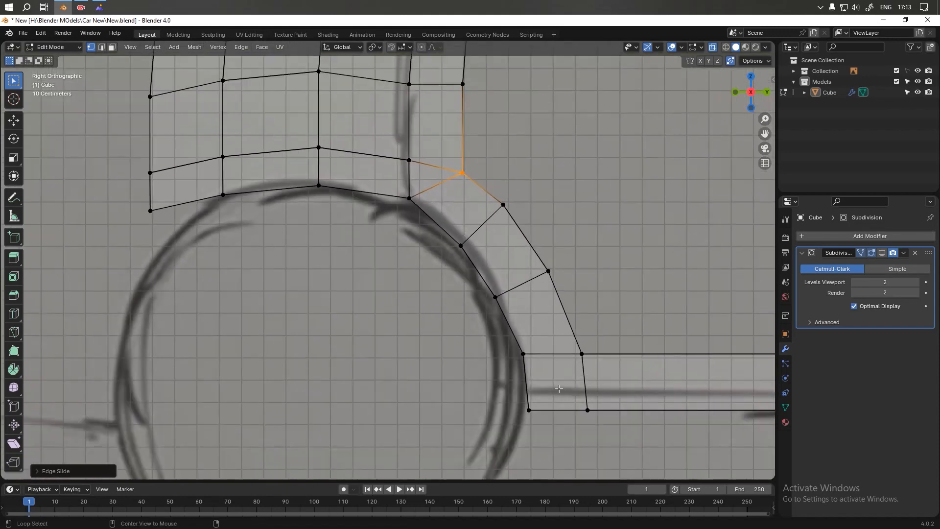
left_click(587, 409)
key("3")
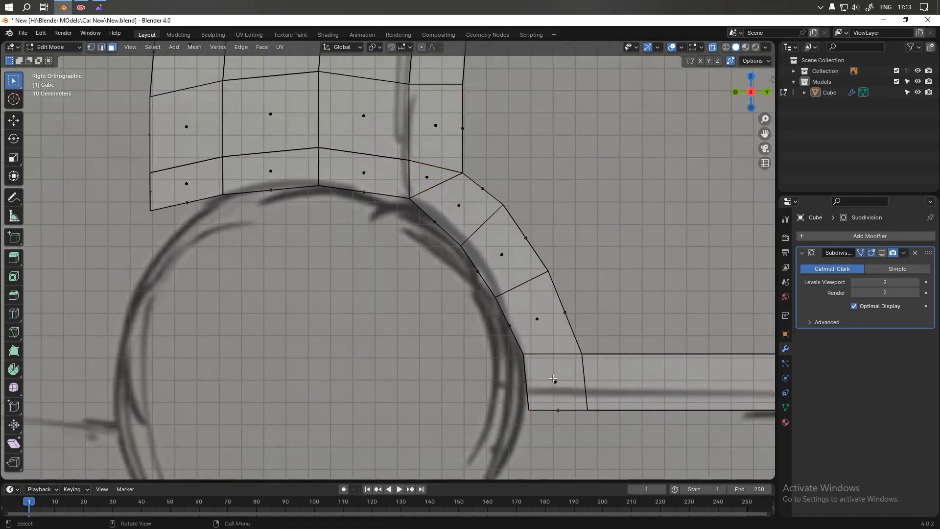
left_click(412, 174, "alt")
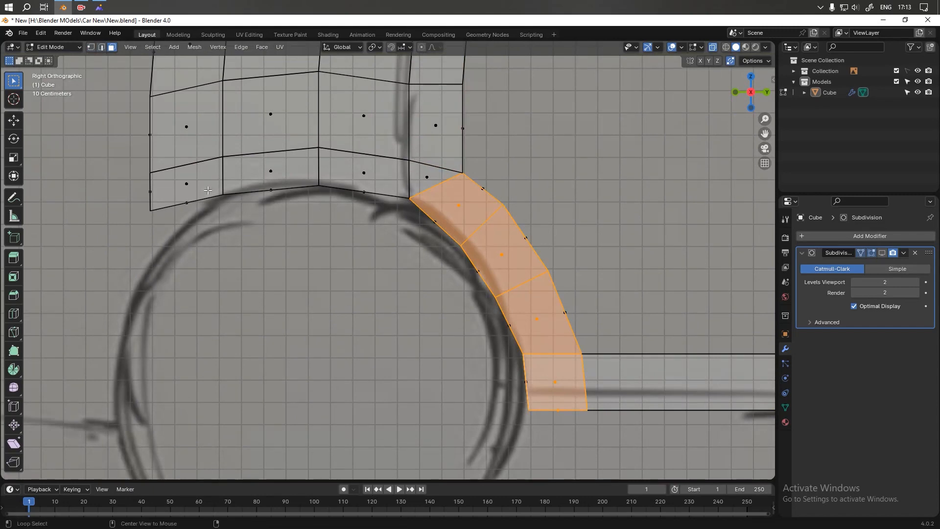
left_click(190, 183, "alt")
left_click(265, 180, "alt")
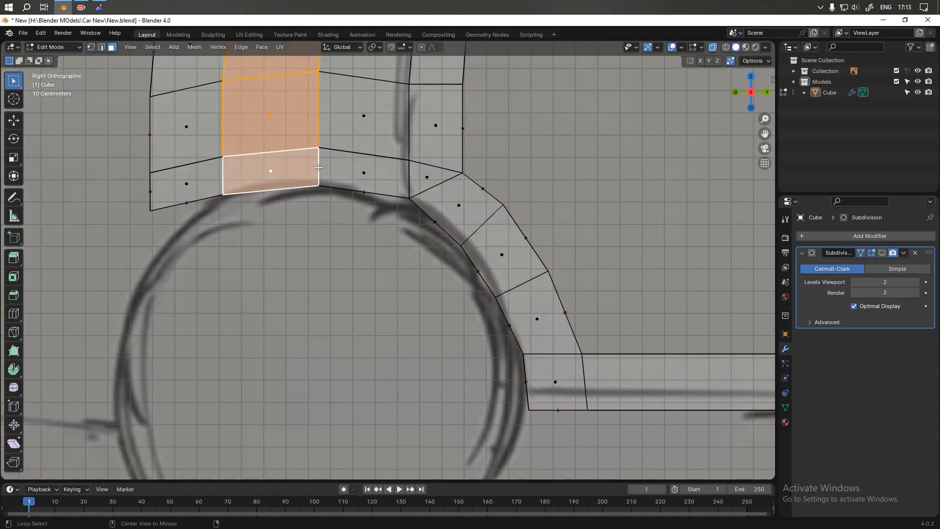
left_click(319, 168, "alt")
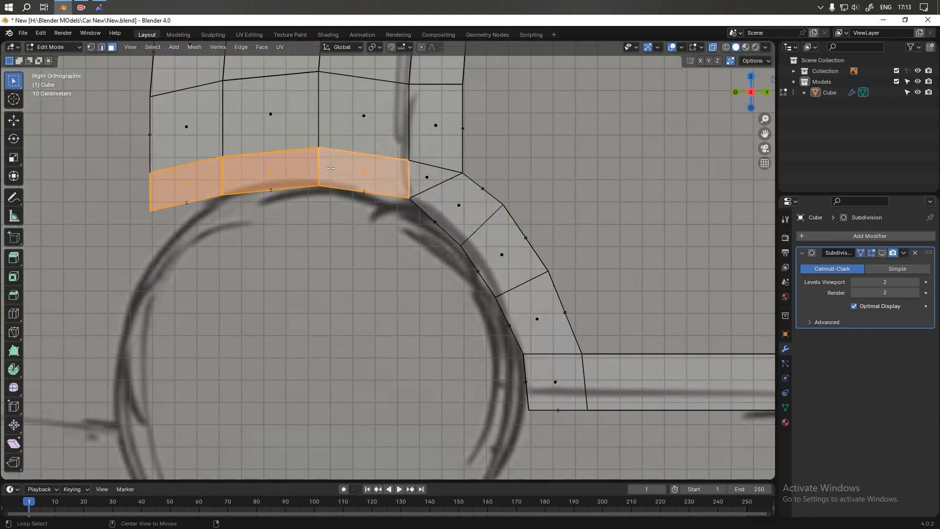
left_click(437, 186, "alt+shift")
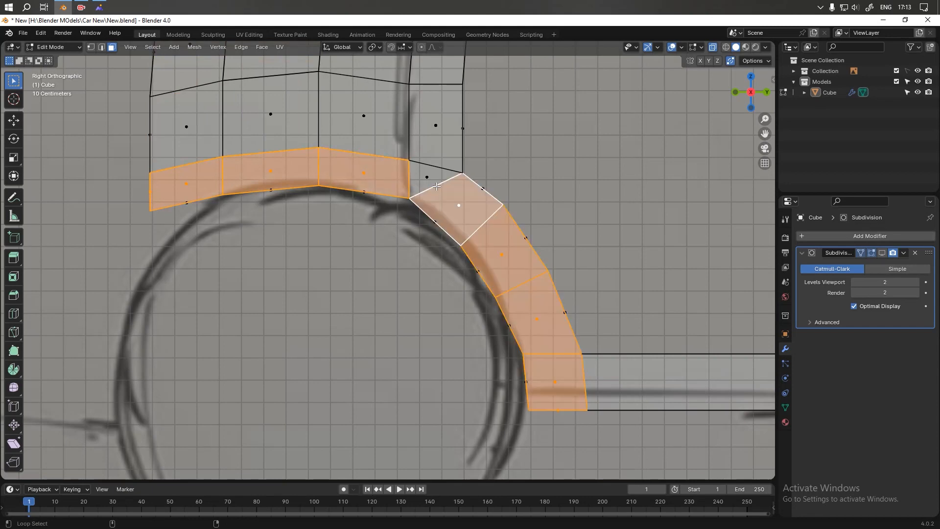
left_click(521, 159)
- Extrude the wheel arch's upper corner vertices a short way down along the arch's lower edge
scroll(448, 198, "up", 6)
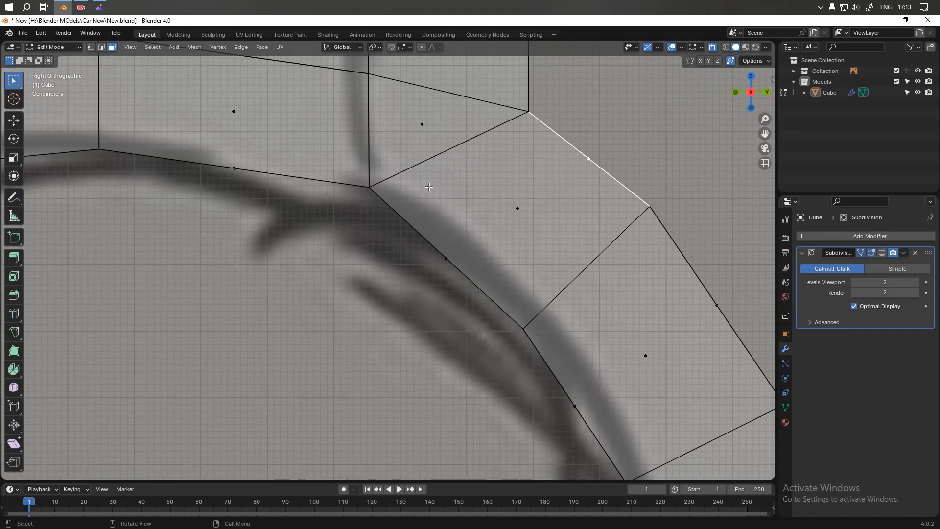
scroll(424, 218, "down", 3)
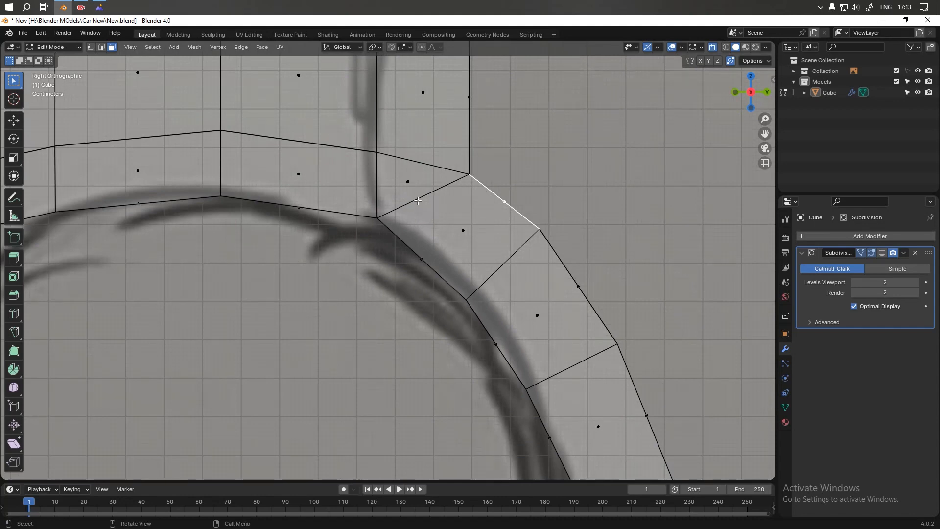
scroll(399, 210, "down", 3)
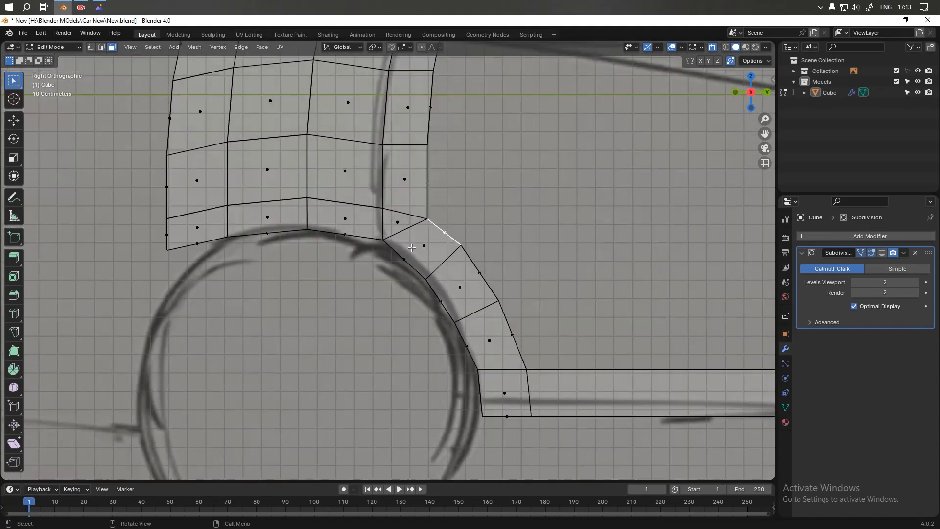
scroll(393, 247, "up", 4)
left_click_drag(386, 236, 375, 214)
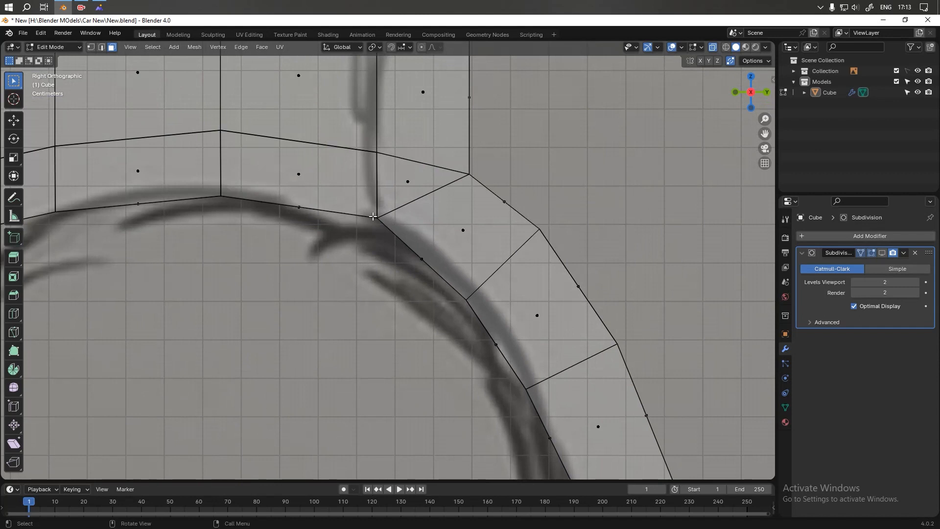
key("1")
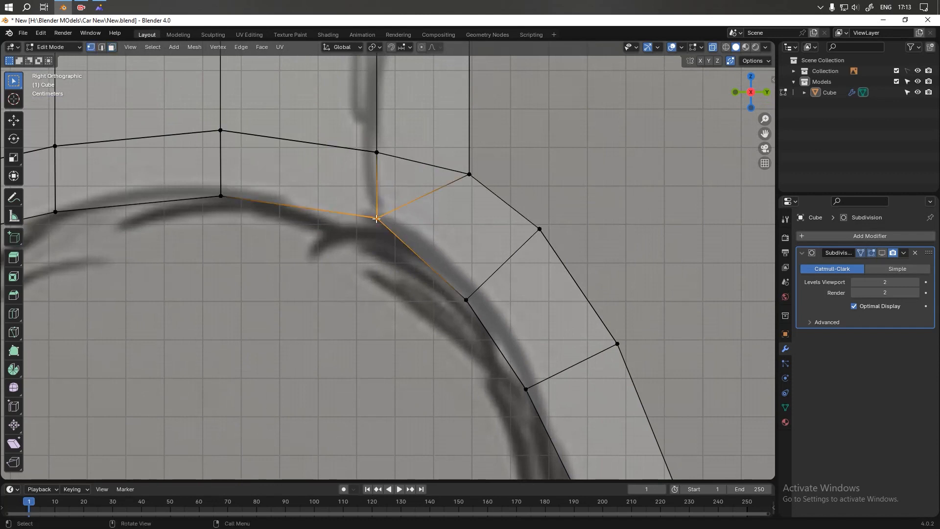
right_click(377, 219)
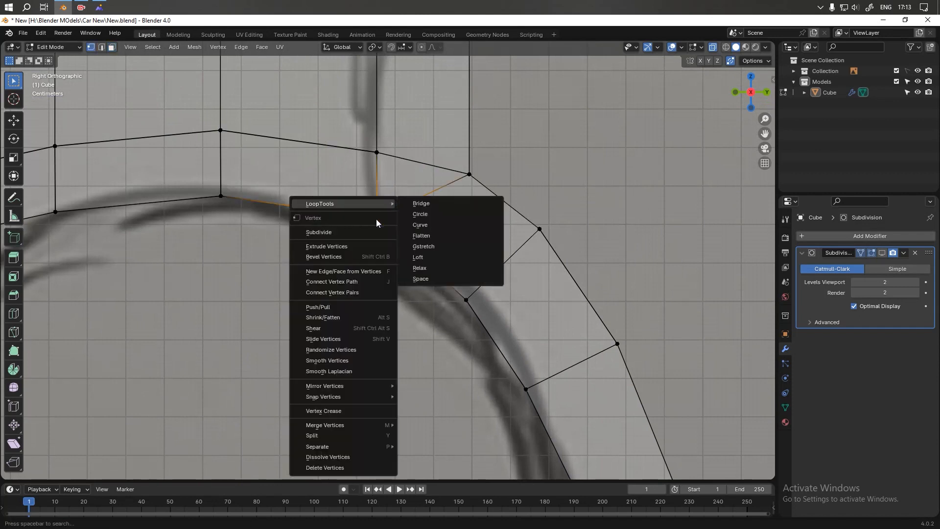
left_click(349, 245)
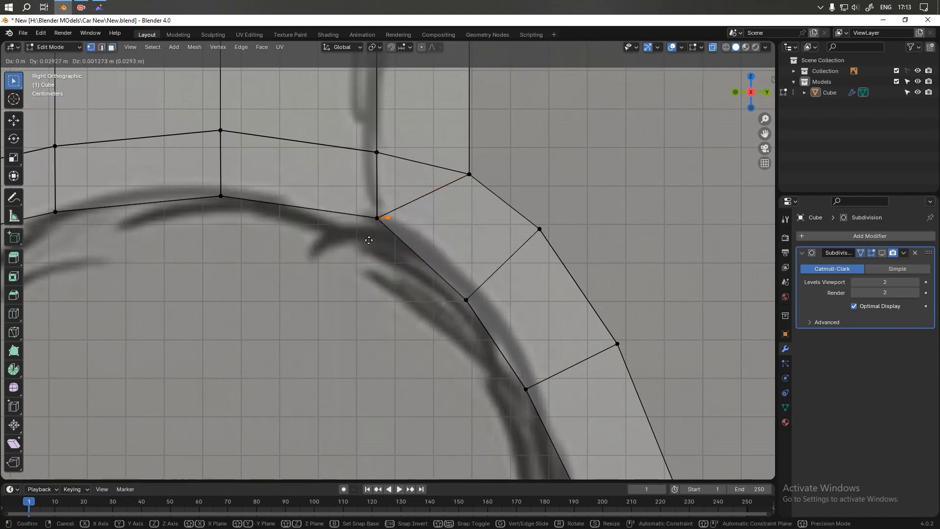
left_click(379, 273)
- Knife-cut an edge across the arch's underside connecting the two extruded corner vertices
middle_click_drag(397, 283, 430, 227, "alt")
key("k")
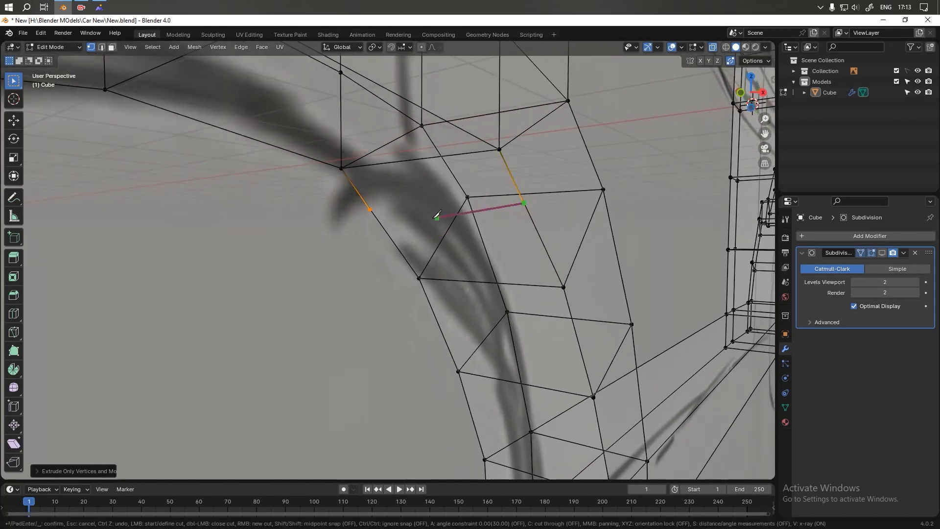
left_click(371, 209)
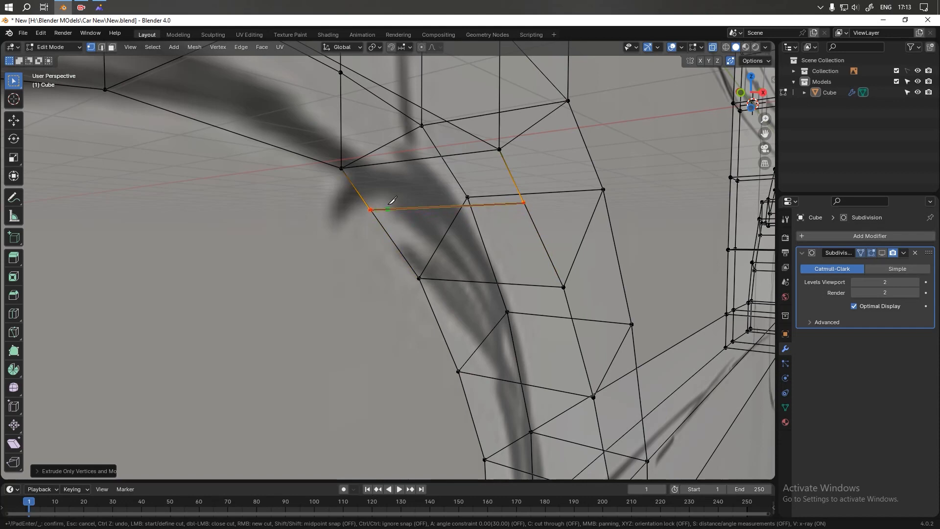
key("Return")
- Try a short knife cut between the two diagonal corner edges above the extruded vertices
middle_click_drag(520, 237, 420, 218)
key("k")
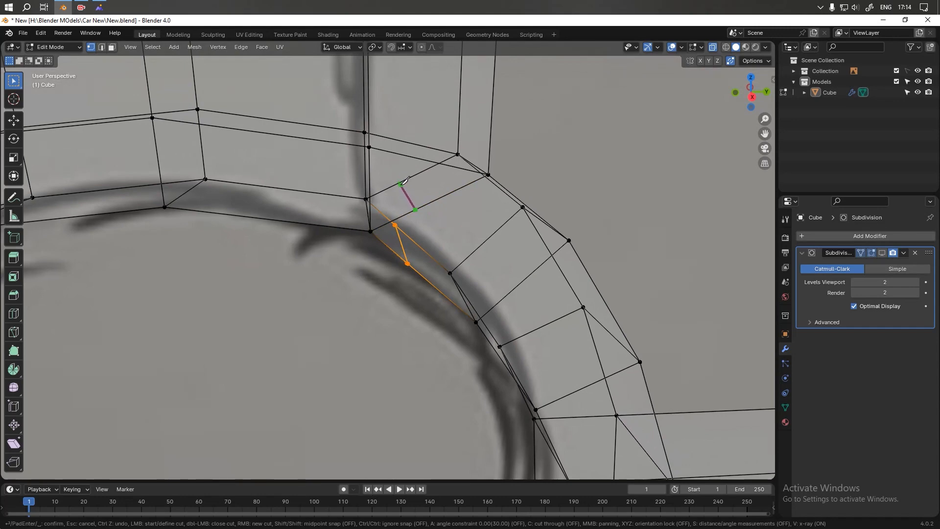
left_click(401, 182)
key("Return")
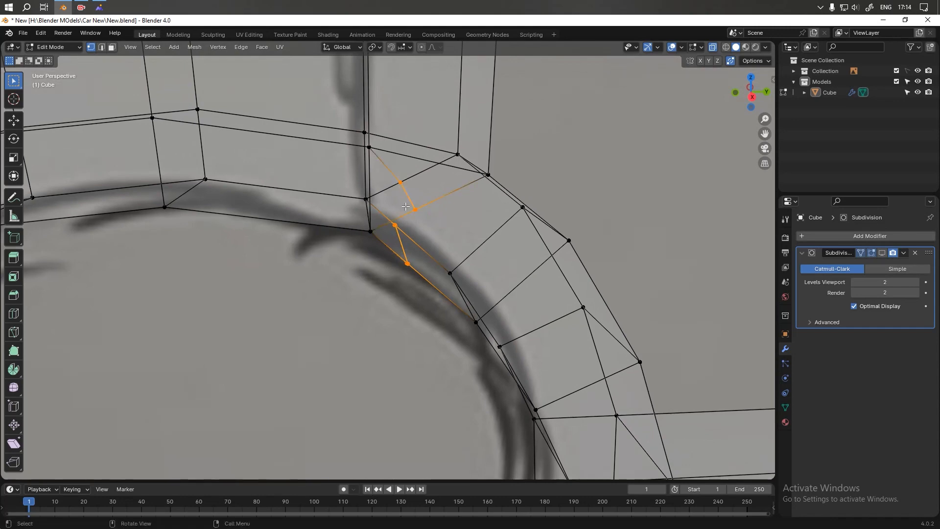
middle_click_drag(396, 231, 480, 189)
key("ctrl+z")
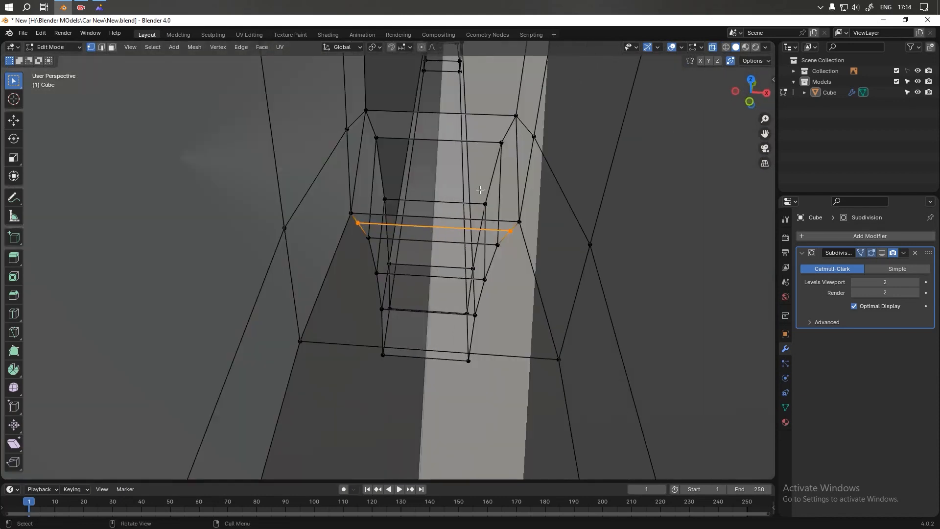
- Retry the knife cut across the frame between the midpoints of the diagonal corner edges, working from the front
key("k")
left_click(518, 173)
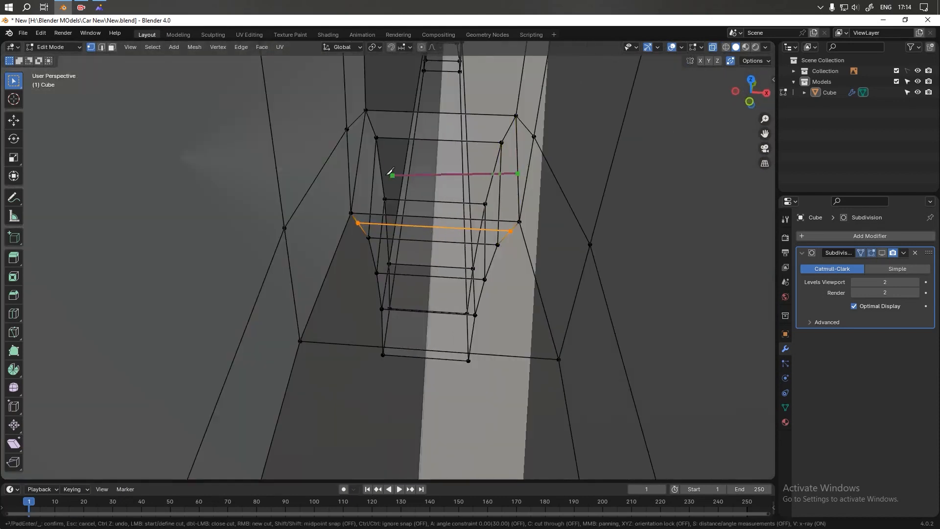
key("Return")
middle_click_drag(546, 241, 406, 182)
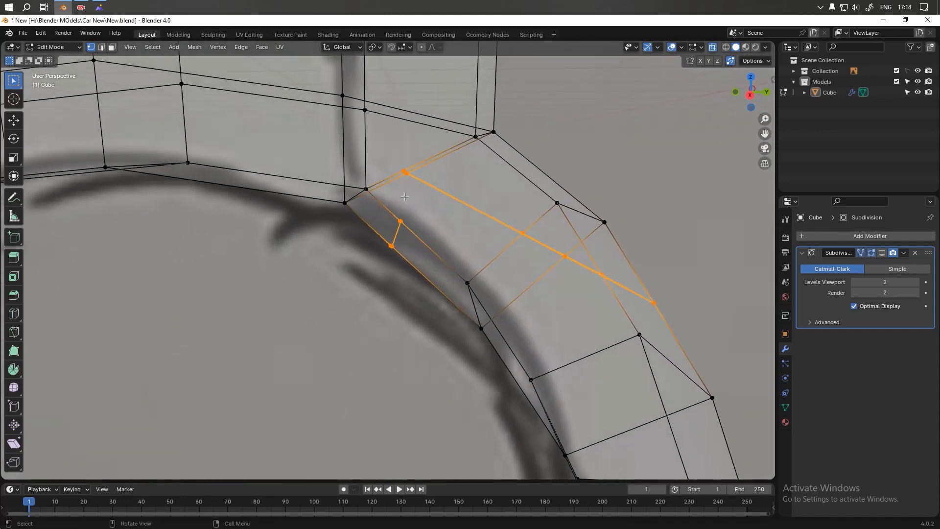
middle_click_drag(428, 226, 413, 210)
key("ctrl+z")
- Try connecting both sides' diagonal corner edges with a knife cut above the arch, placing its points from several angles
key("k")
left_click(383, 157)
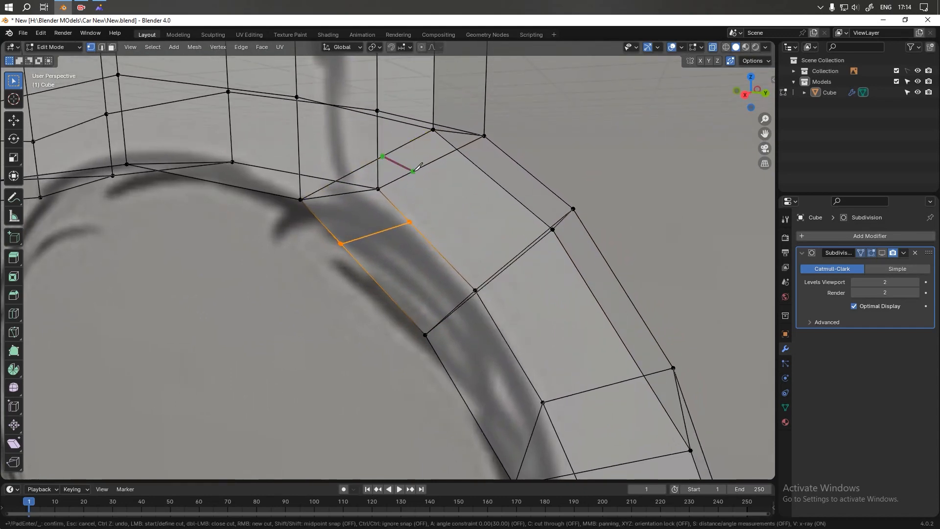
middle_click_drag(422, 169, 432, 199)
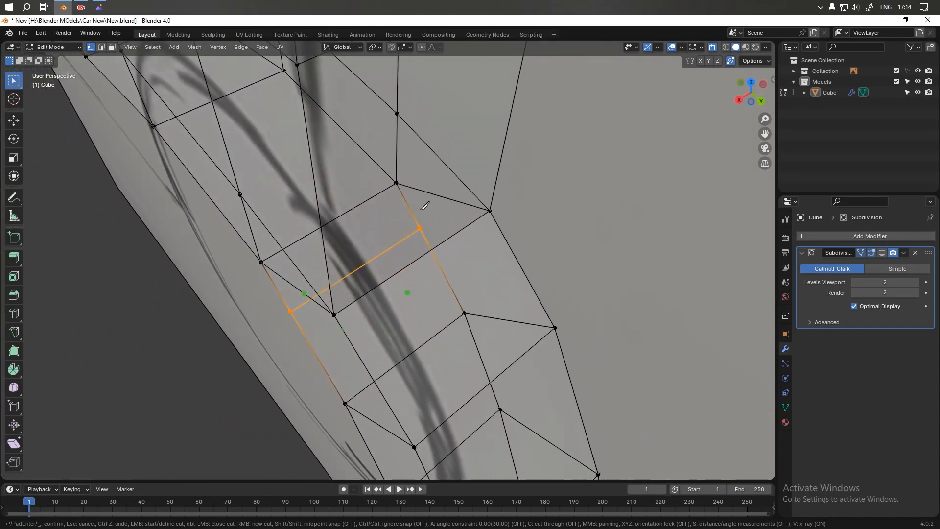
middle_click_drag(434, 197, 486, 194)
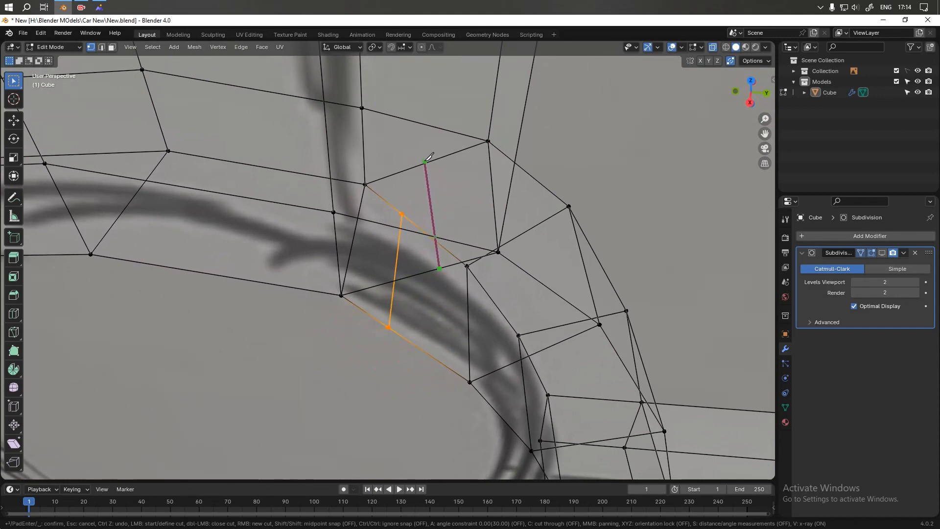
middle_click_drag(425, 138, 405, 164)
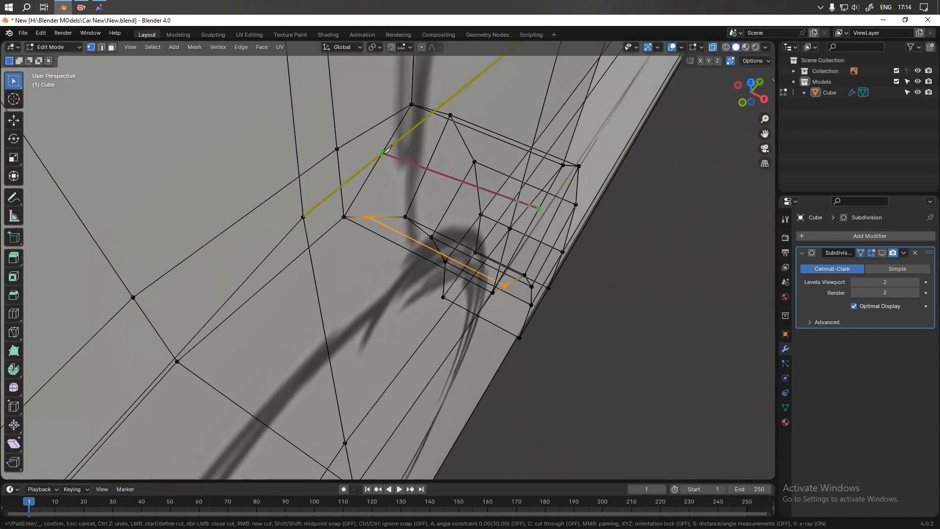
middle_click_drag(390, 181, 395, 186)
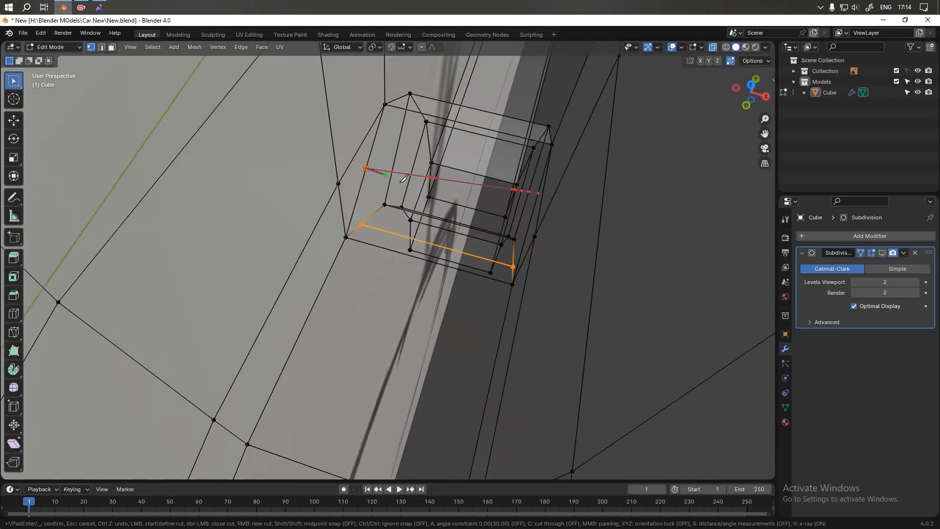
key("Return")
- Dissolve the stray cut edges running down the faces of the pillar behind the wheel arch
middle_click_drag(405, 178, 404, 210)
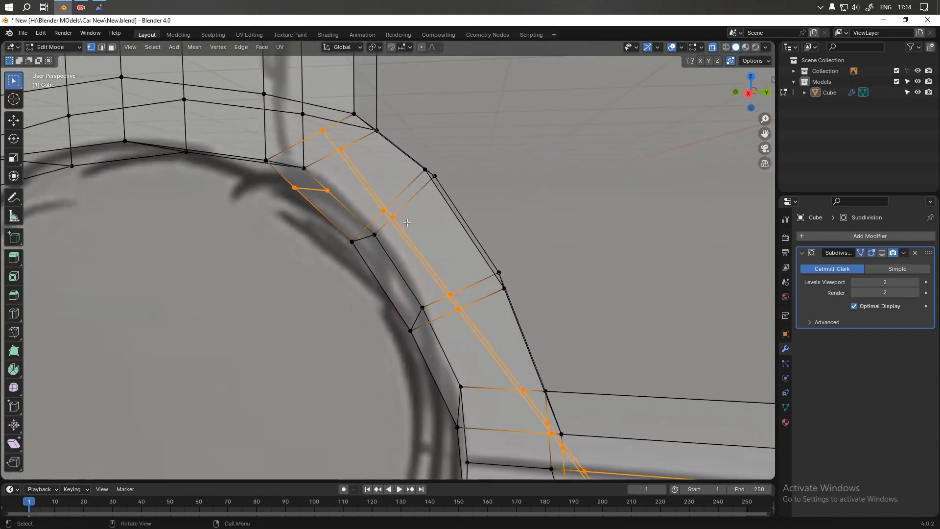
left_click_drag(417, 202, 365, 213)
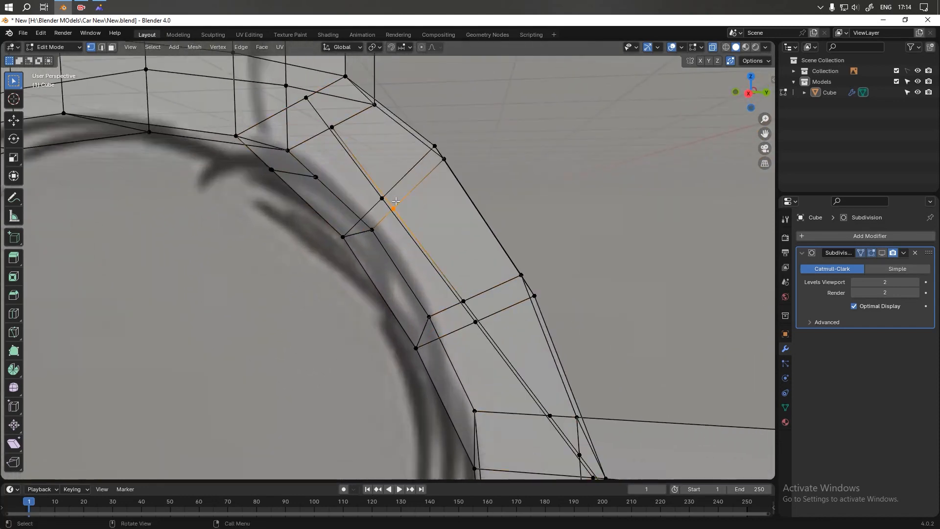
right_click(395, 209)
middle_click_drag(453, 344, 425, 282)
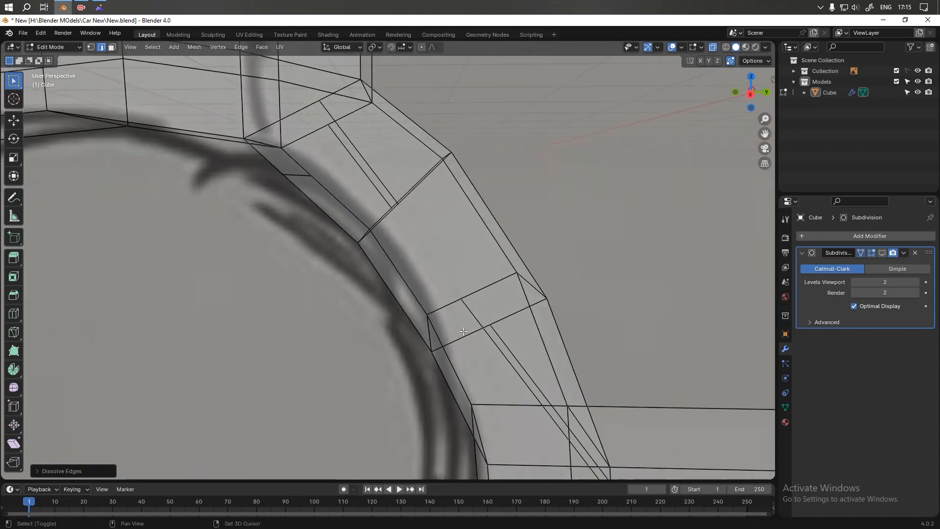
left_click(371, 173)
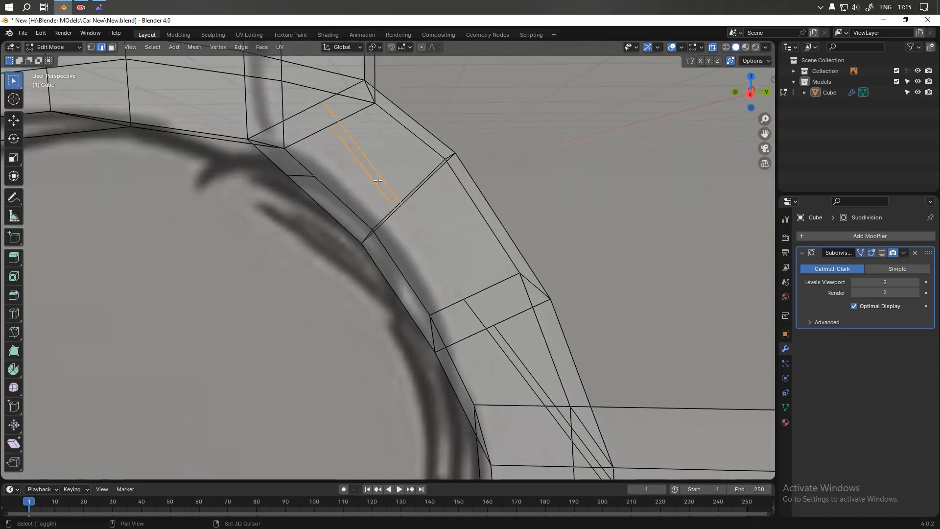
middle_click_drag(436, 243, 439, 274)
left_click(421, 271, "shift")
key("ctrl+x")
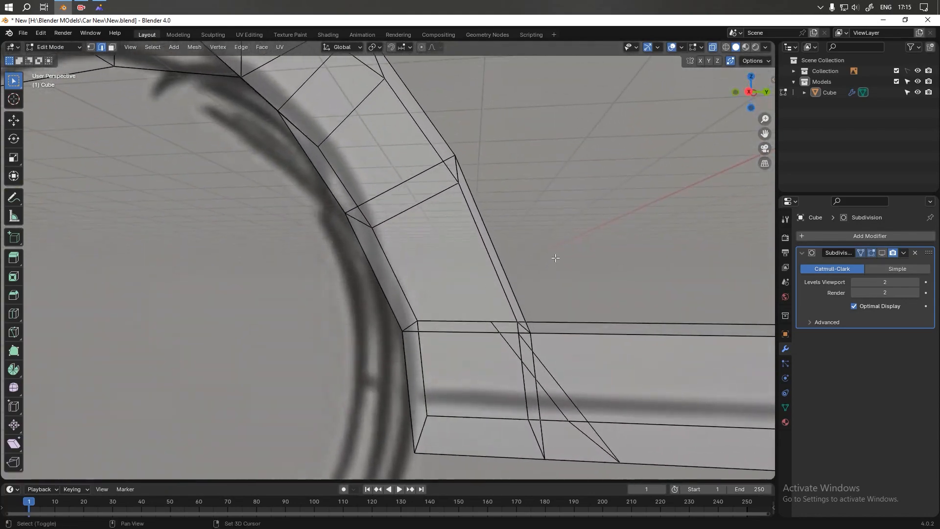
- Dissolve the remaining stray cut edges at the junction of the pillar and the sill
middle_click_drag(555, 258, 449, 127, "shift")
left_click(468, 279)
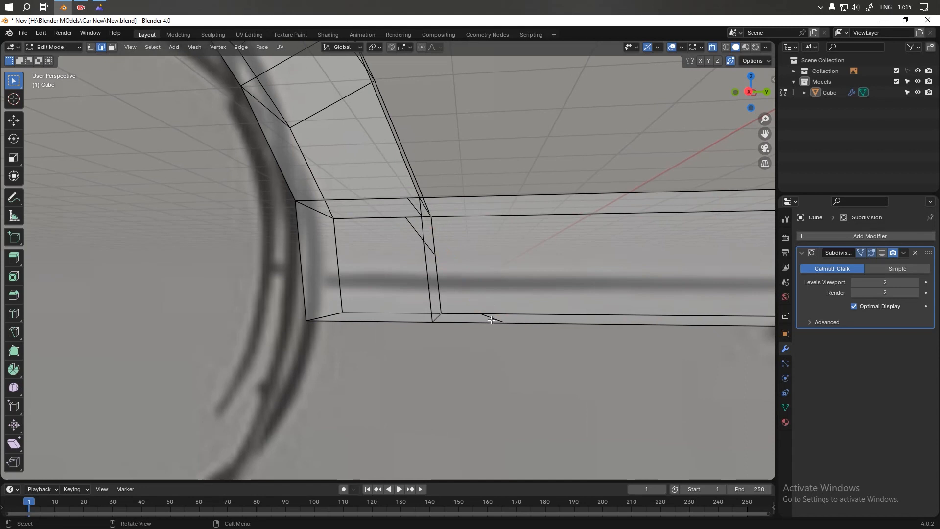
key("ctrl+x")
middle_click_drag(455, 267, 462, 274)
left_click(411, 244)
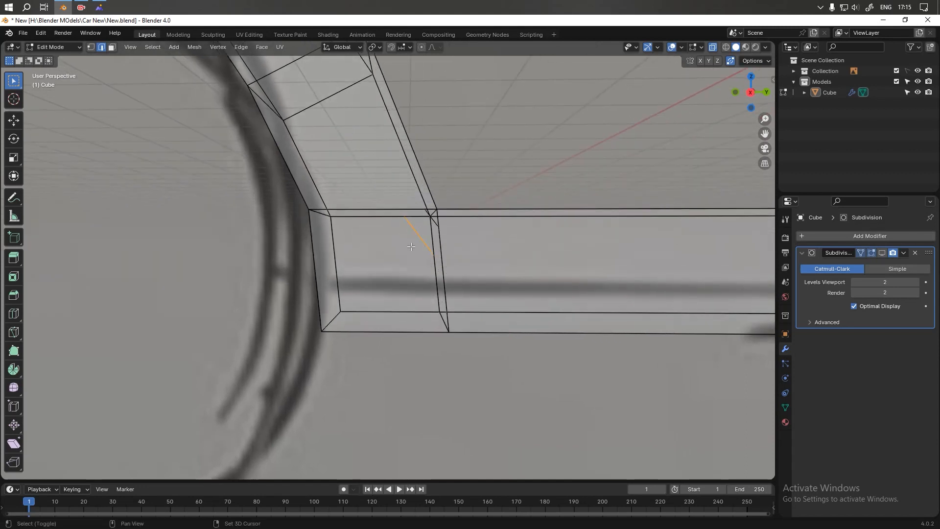
key("ctrl+x")
- Knife-cut an edge from the diagonal corner edge down to the extruded arch vertex on both sides of the frame
middle_click_drag(411, 246, 385, 167)
key("k")
left_click(352, 145)
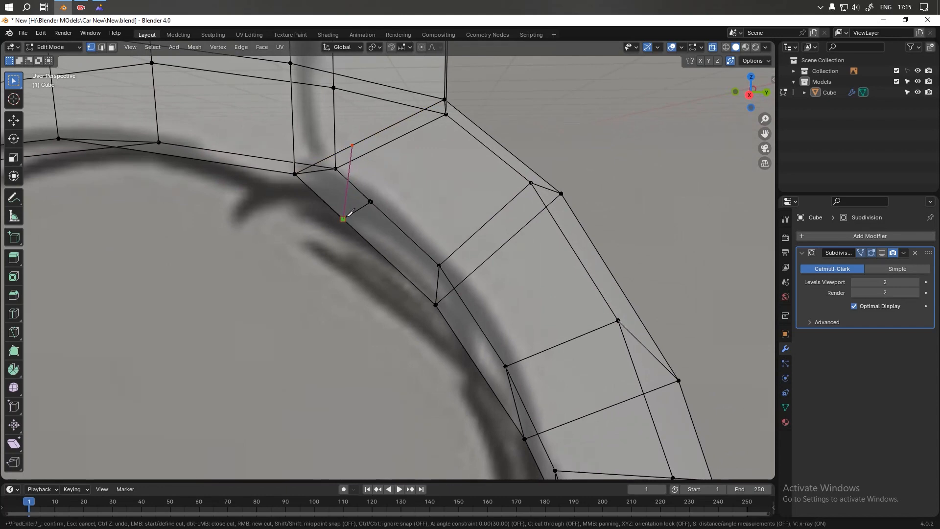
left_click(342, 218)
key("Return")
middle_click_drag(343, 219, 249, 221)
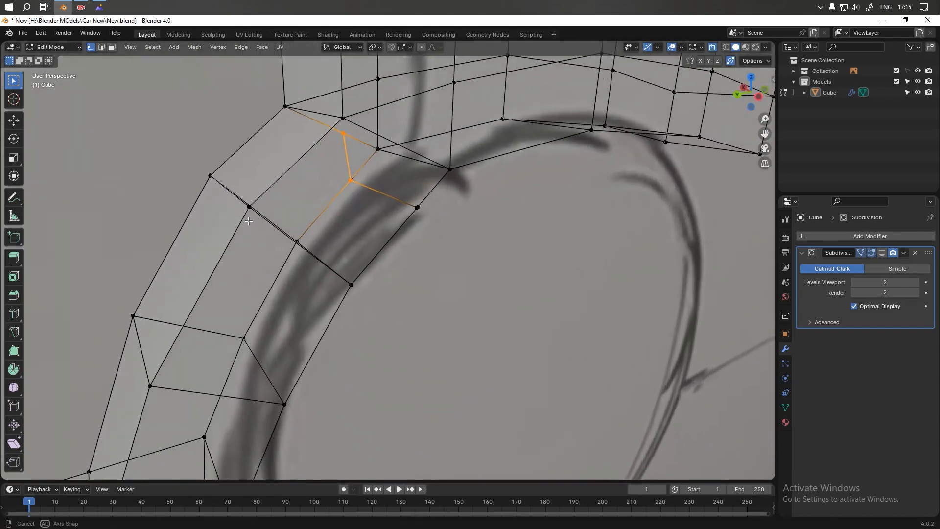
key("k")
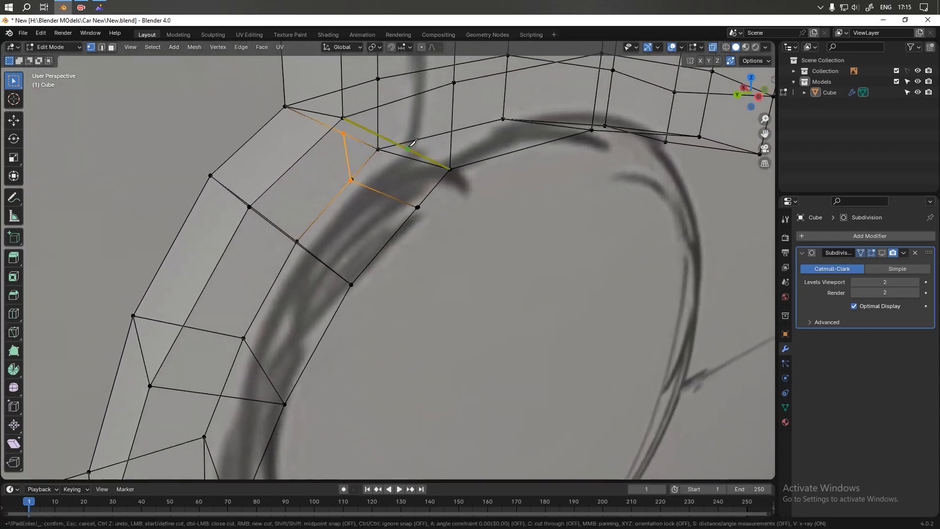
left_click(409, 151)
left_click(425, 207)
key("Return")
- Slide the new vertices on both diagonal corner edges down their cut edges onto the extruded arch vertices
middle_click_drag(366, 216, 393, 173)
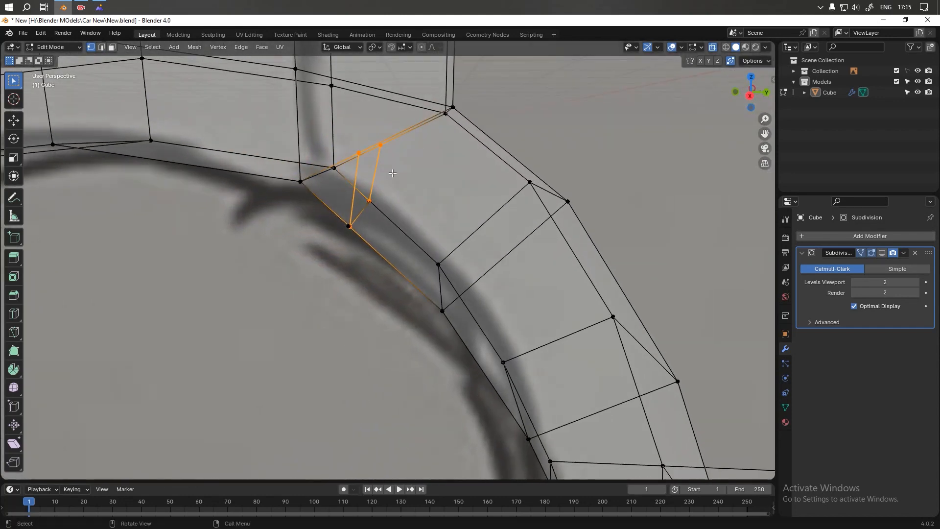
left_click(360, 152)
key("shift+v")
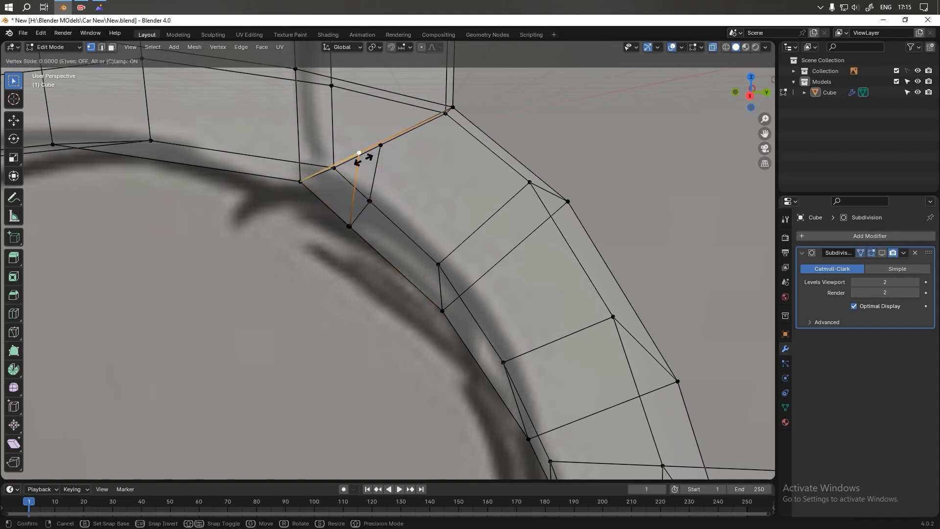
left_click(356, 234)
mouse_move(392, 216)
middle_mouse_down()
mouse_move(359, 212)
mouse_move(381, 215)
middle_mouse_up()
mouse_move(375, 156)
middle_mouse_down()
mouse_move(382, 162)
mouse_move(384, 145)
middle_mouse_up()
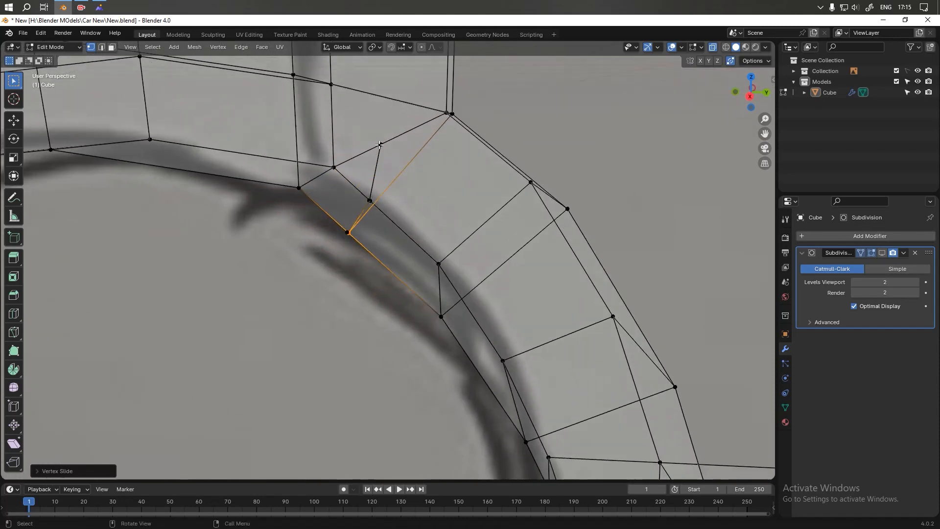
left_click(384, 144)
key("shift+v")
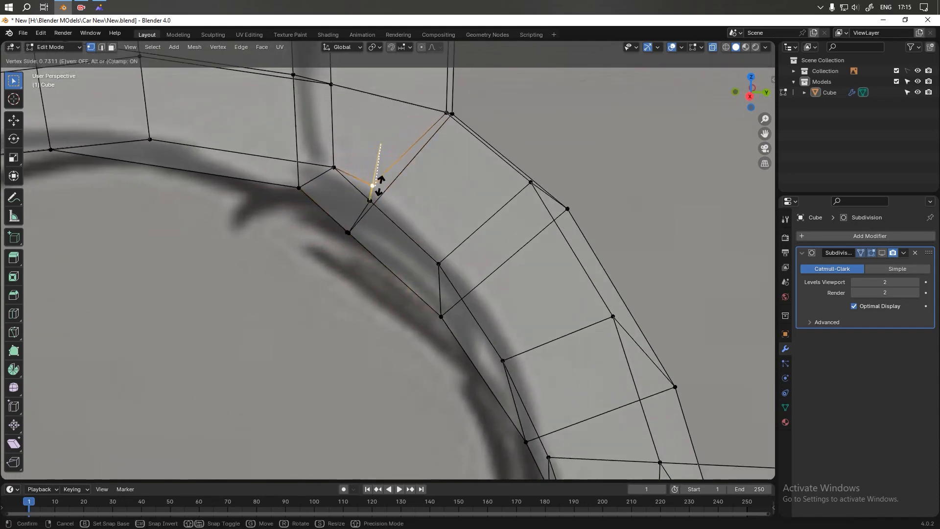
left_click(377, 201)
- Select the overlapping vertices at the extruded wheel-arch corner and scale them in place, first on one side of the frame and then the other
middle_click_drag(558, 208, 442, 195)
scroll(467, 205, "up", 4)
left_click_drag(469, 166, 446, 131)
key("s")
left_click(498, 125)
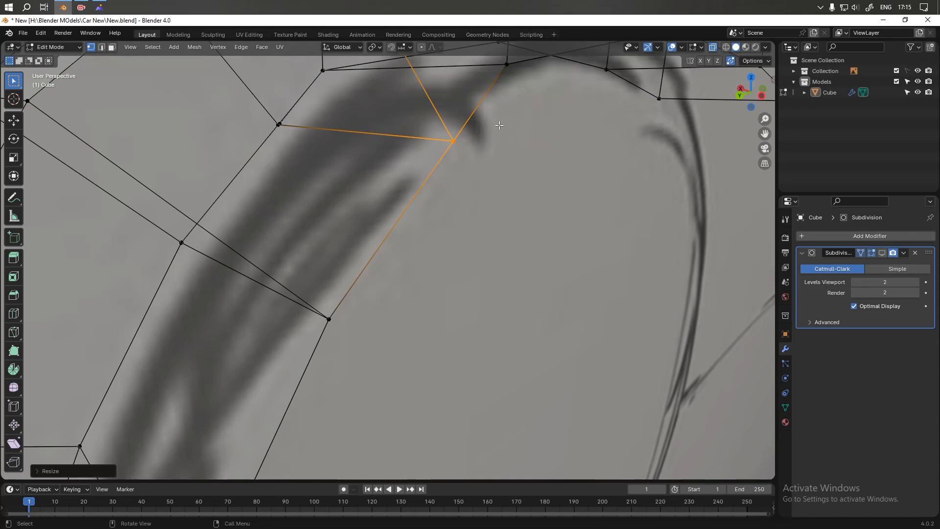
middle_click_drag(263, 186, 407, 191)
left_click_drag(108, 156, 68, 186)
key("s")
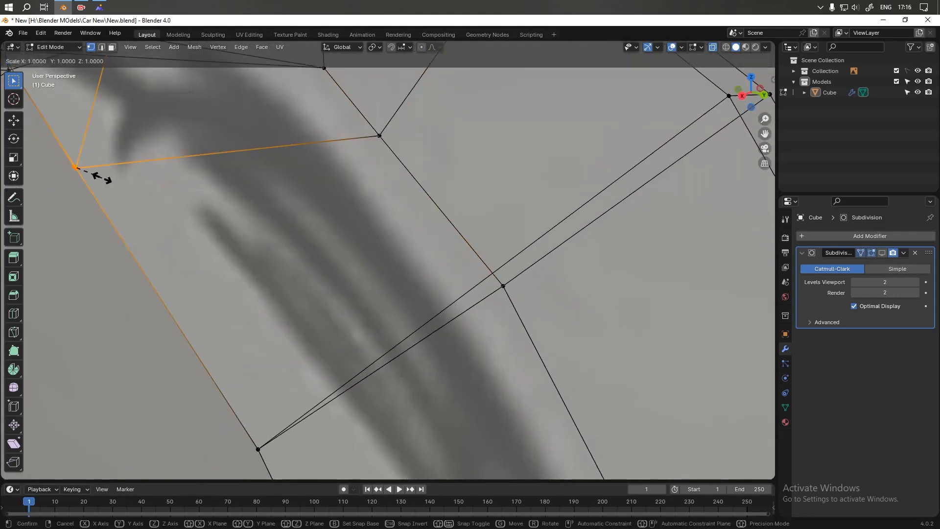
left_click(102, 178)
- Slide the vertex at the foot of the pillar, just above the wheel-arch corner, slightly up along its vertical edge
scroll(260, 189, "down", 6)
middle_click_drag(294, 226, 340, 209)
scroll(345, 211, "down", 4)
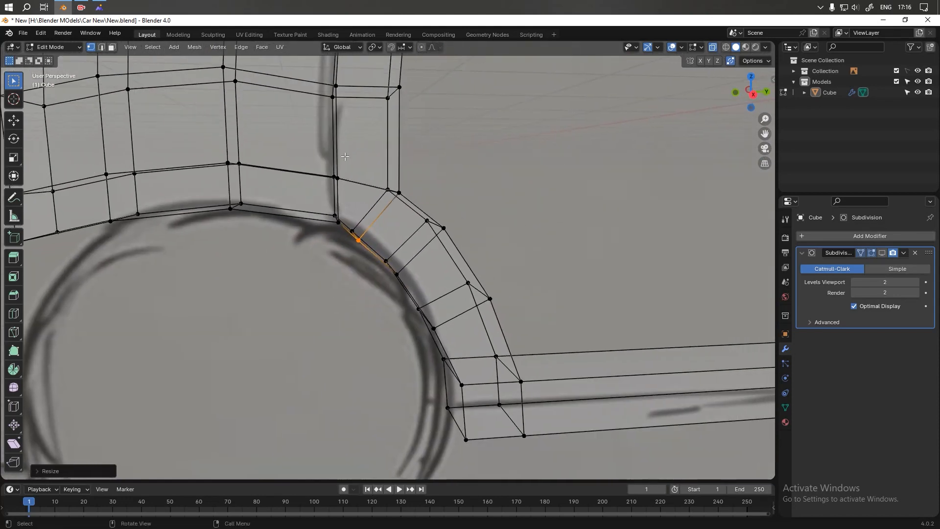
left_click(336, 178)
key("g")
key("g")
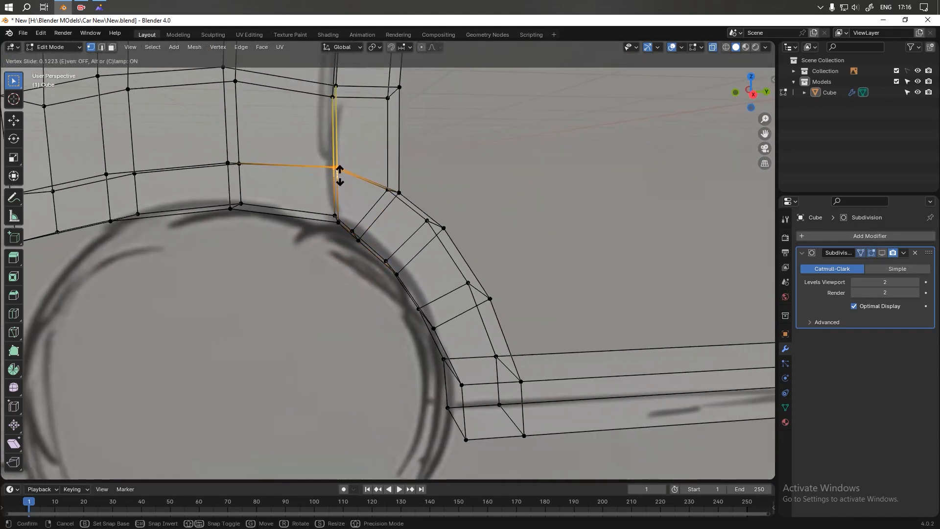
left_click(340, 176)
- Examine the face loops through the sill ends and up the arch over the other wheel
scroll(367, 196, "down", 3)
middle_click_drag(437, 229, 429, 223)
key("3")
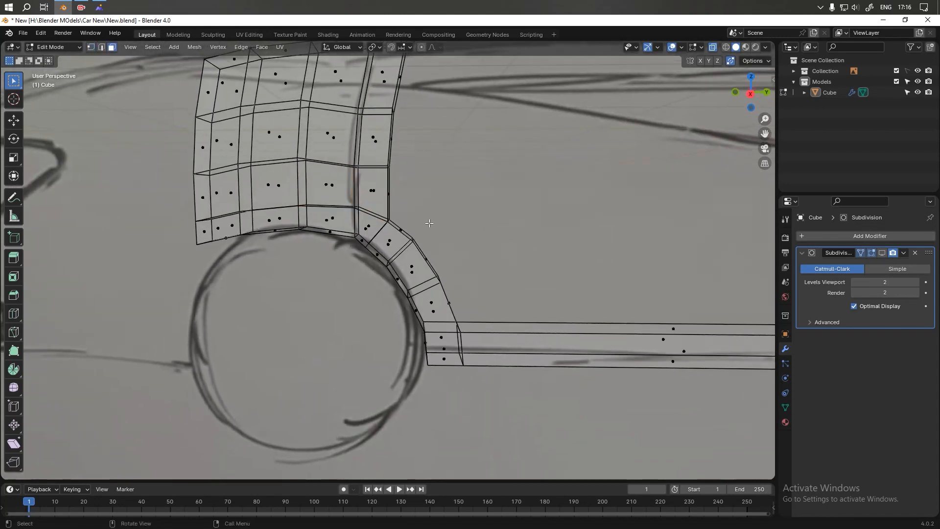
left_click(445, 350, "alt")
scroll(362, 233, "down", 2)
middle_click_drag(479, 238, 361, 276, "shift")
left_click(371, 271, "alt")
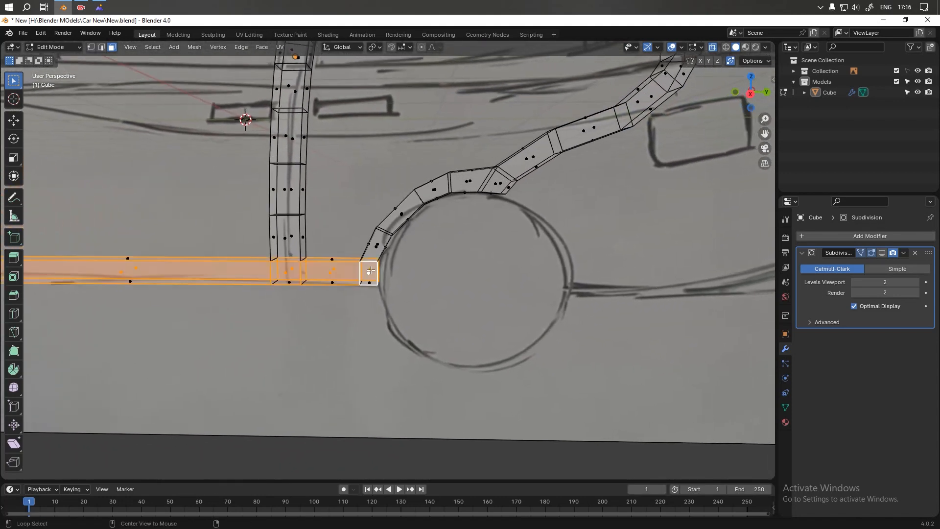
left_click(377, 248)
left_click(401, 218)
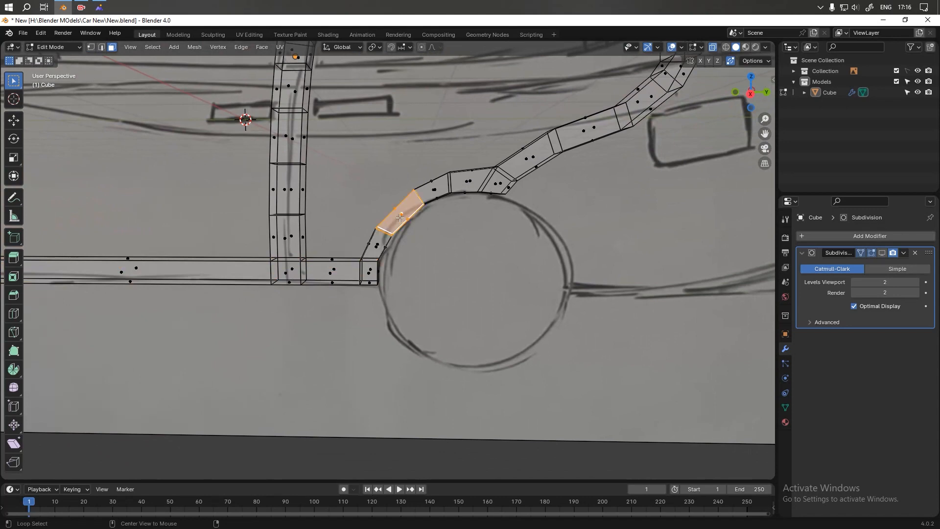
left_click(383, 231, "alt+shift")
- Extrude the open end face of the wheel arch outward along the sketched wheel outline in the right orthographic view
middle_click_drag(525, 195, 454, 177, "alt")
scroll(510, 191, "up", 1)
left_click(525, 170)
key("e")
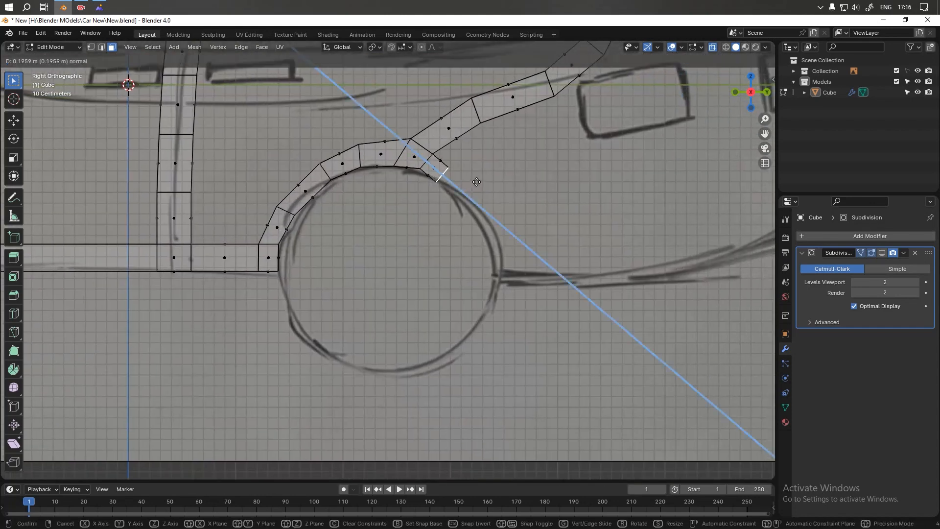
- Extrude the arch strip in segments over the upper back part of the rear wheel, moving and rotating the ends to follow the sketch
left_click(479, 182)
key("g")
left_click(486, 182)
key("e")
left_click(510, 192)
key("g")
left_click(511, 190)
key("e")
left_click(536, 211)
key("r")
left_click(533, 222)
- Continue the rear wheel arch downward with two more extruded segments, rotating each end to follow the wheel outline
key("e")
left_click(526, 259)
key("r")
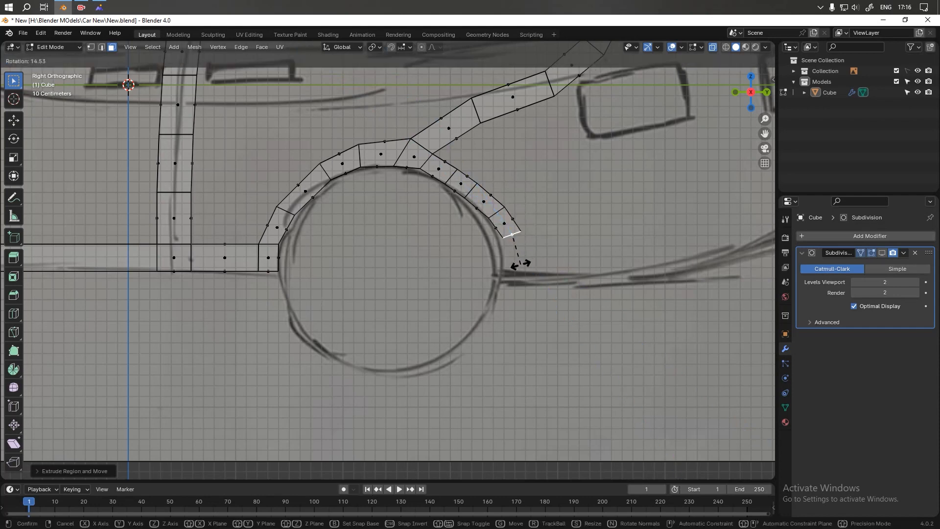
left_click(519, 262)
key("g")
left_click(518, 260)
key("e")
left_click(520, 285)
key("r")
left_click(514, 290)
- Extrude the last rear-arch segment down to the sill line and flatten its end with a Z scale of 0
key("e")
left_click(509, 306)
key("s")
key("z")
key("0")
left_click(510, 306)
scroll(440, 190, "down", 3)
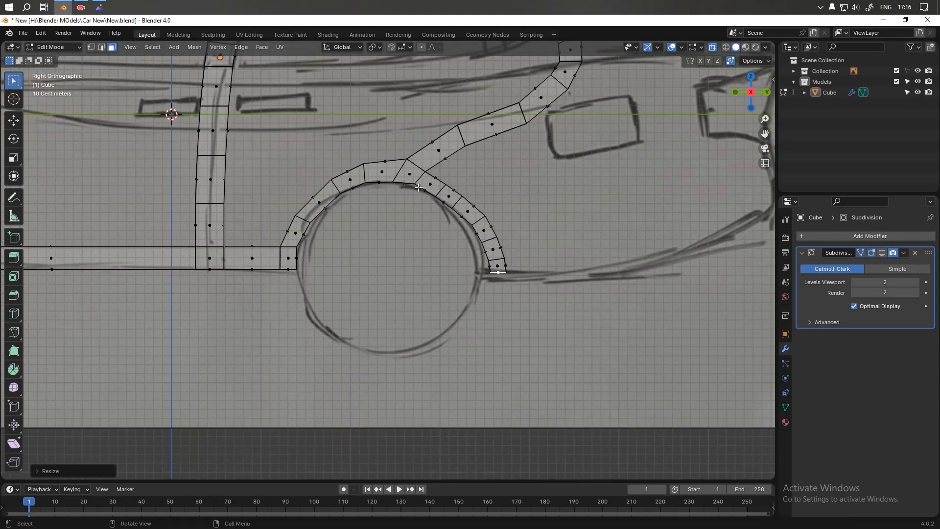
- Slide the vertex where the rear arch meets the diagonal body strip along its edge and shift it to smooth the arch top
scroll(434, 107, "up", 4)
key("1")
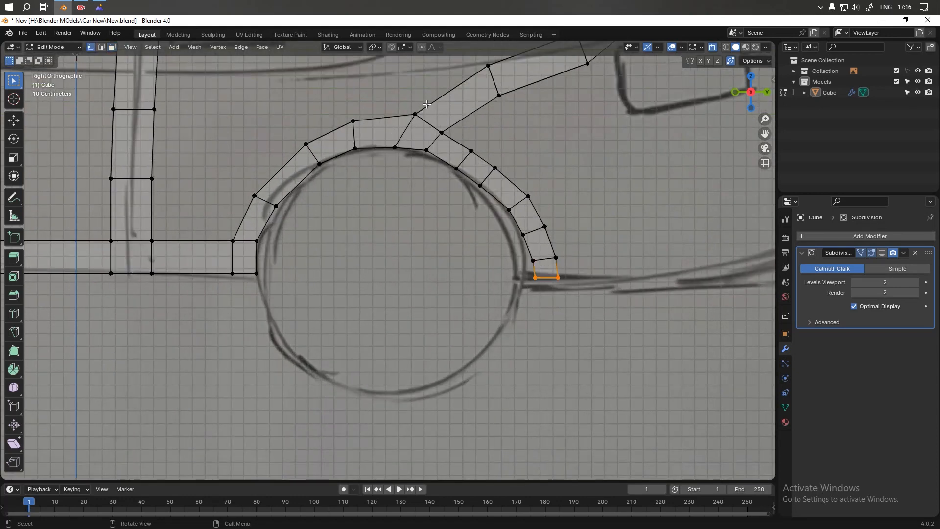
left_click(412, 116, "alt")
key("g")
key("g")
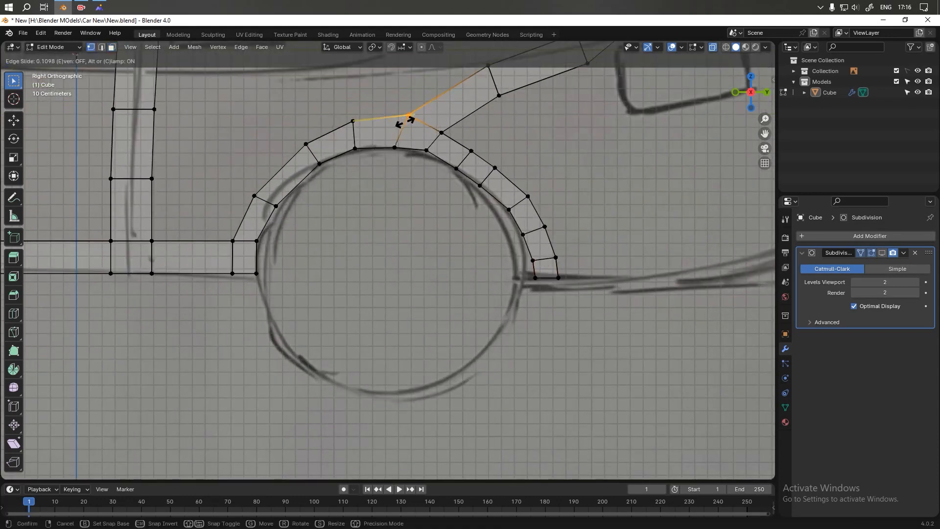
left_click(405, 122)
key("g")
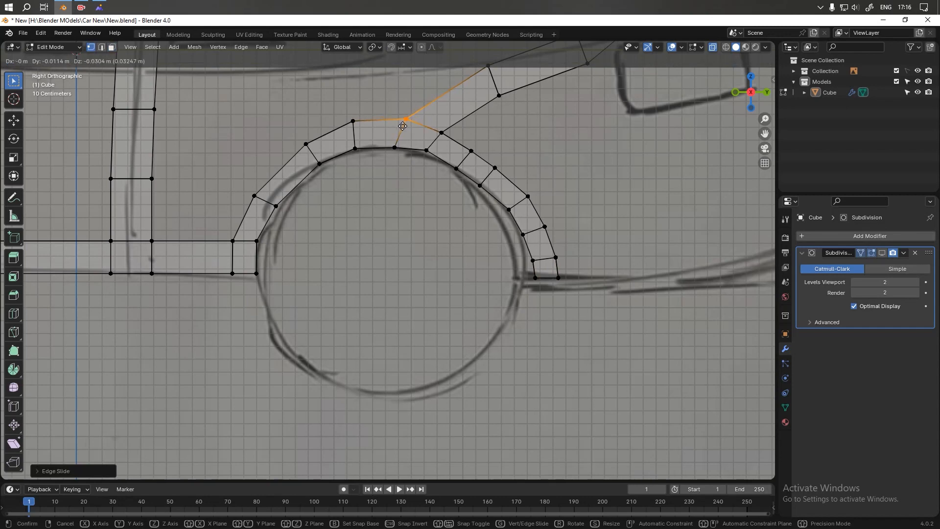
left_click(406, 131)
- Select the face loop of the whole rear wheel arch and review the body strips toward the front wheel
key("3")
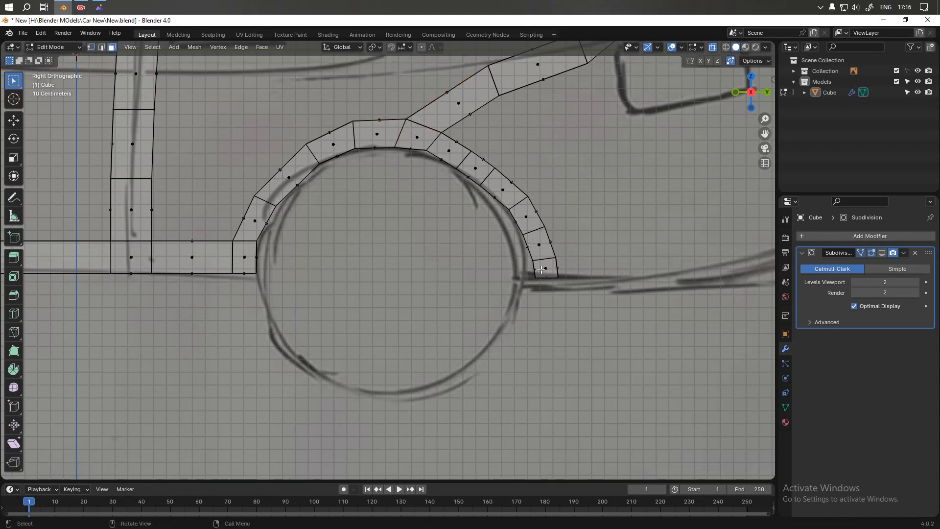
left_click(544, 269, "alt")
scroll(506, 170, "down", 4)
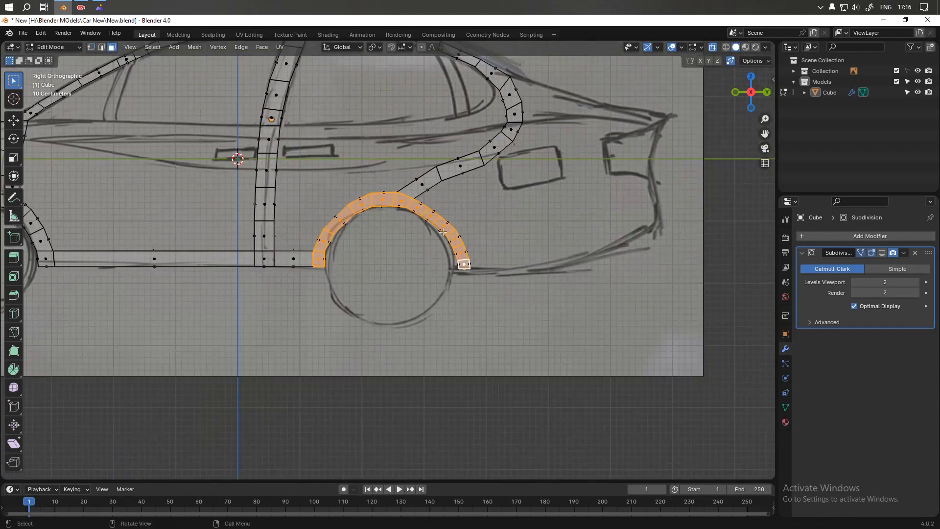
middle_click_drag(88, 230, 247, 209, "shift")
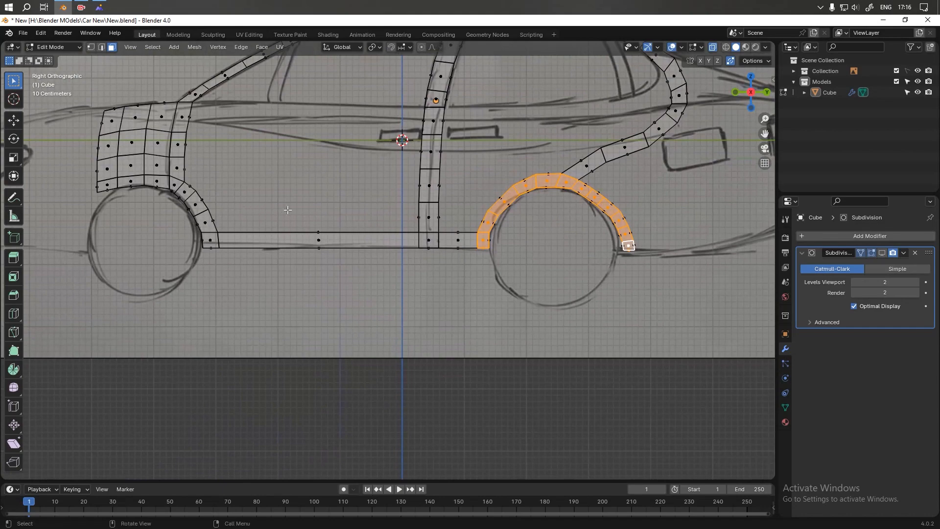
scroll(229, 203, "up", 1)
middle_click_drag(296, 247, 479, 252, "shift")
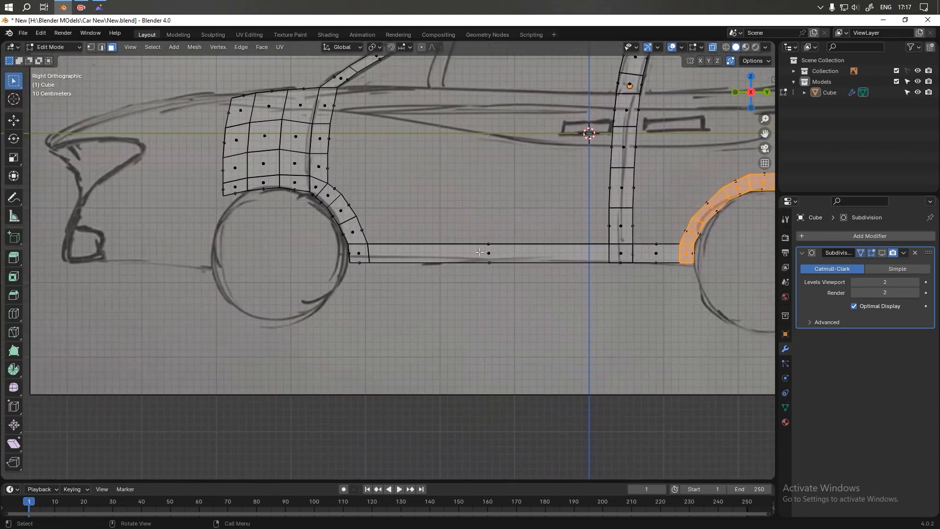
- Rotate the lowest forward end face of the front fender in side view and slide it inward toward the wheel arch
middle_click_drag(217, 172, 278, 229)
left_click(249, 180)
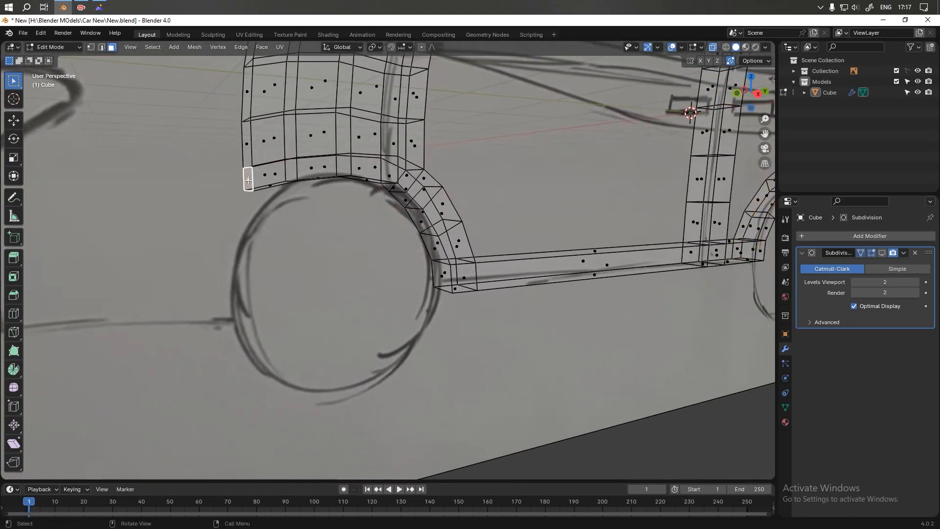
scroll(303, 197, "down", 1)
key("KP_1")
key("KP_3")
scroll(279, 188, "up", 1)
middle_click_drag(277, 168, 285, 169, "shift")
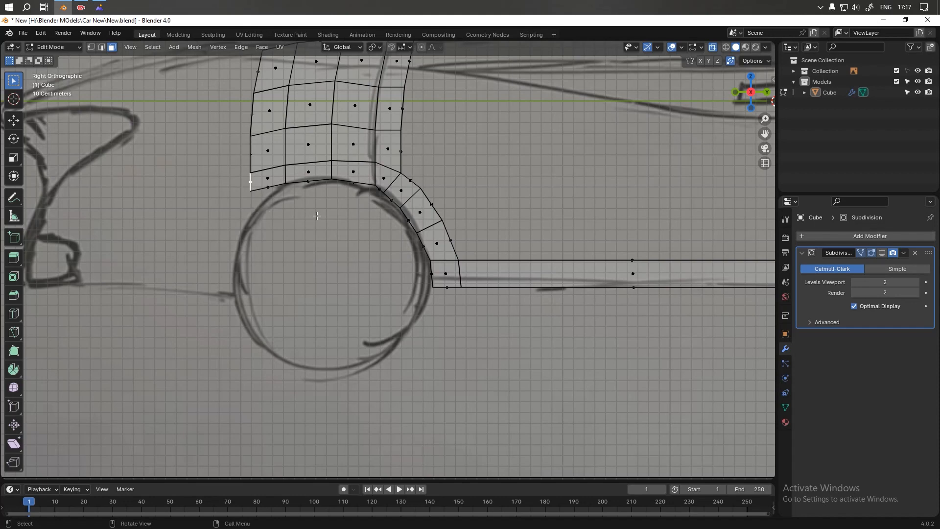
key("r")
left_click(309, 185)
key("g")
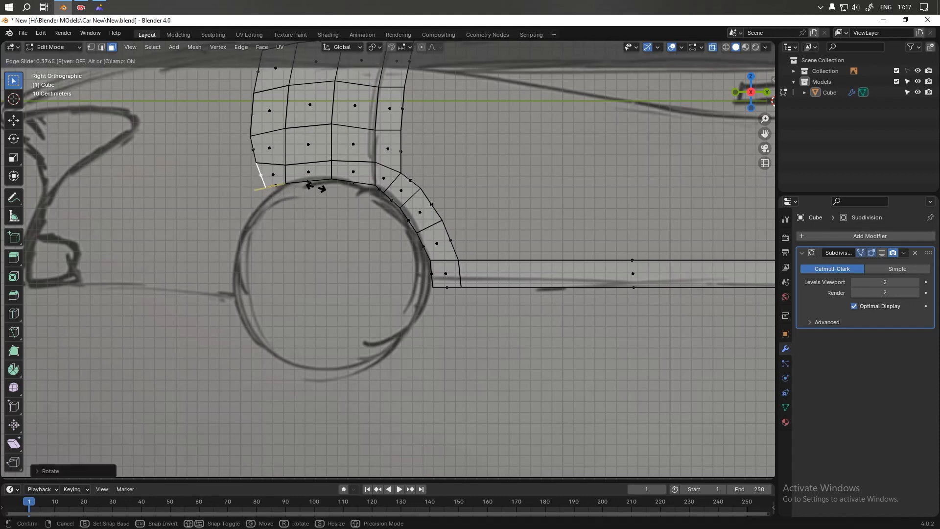
left_click(316, 187)
- Slide the upper vertex of the fender's lower corner along its edge and move the lower vertex onto the wheel outline
key("2")
key("g")
key("g")
left_click(265, 174)
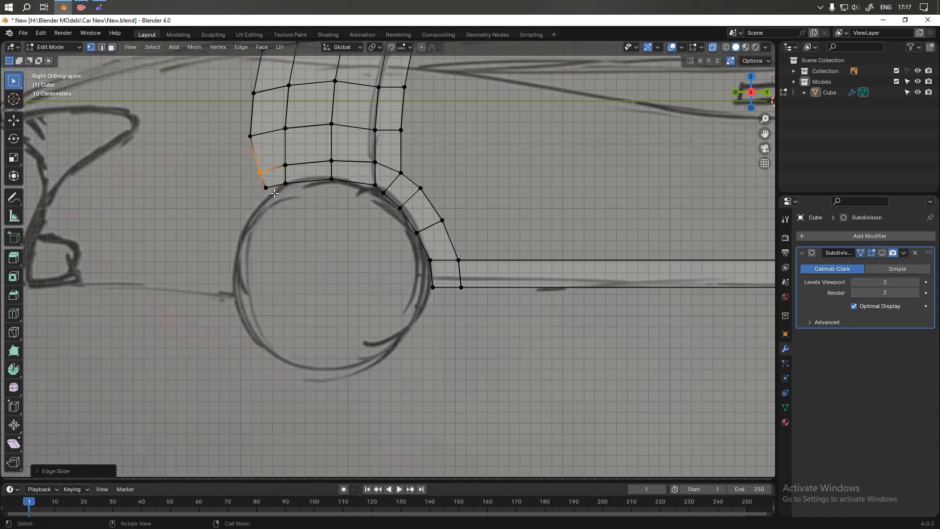
left_click(264, 188)
key("g")
left_click(265, 192)
- Extrude the first forward segment of the front wheel arch from the fender's lower end face and rotate it to the curve
key("3")
left_click(265, 184)
key("e")
left_click(271, 222)
key("r")
left_click(279, 212)
key("e")
left_click(274, 230)
- Extrude a second front-arch segment downward, rotating and moving its end to follow the wheel outline
key("e")
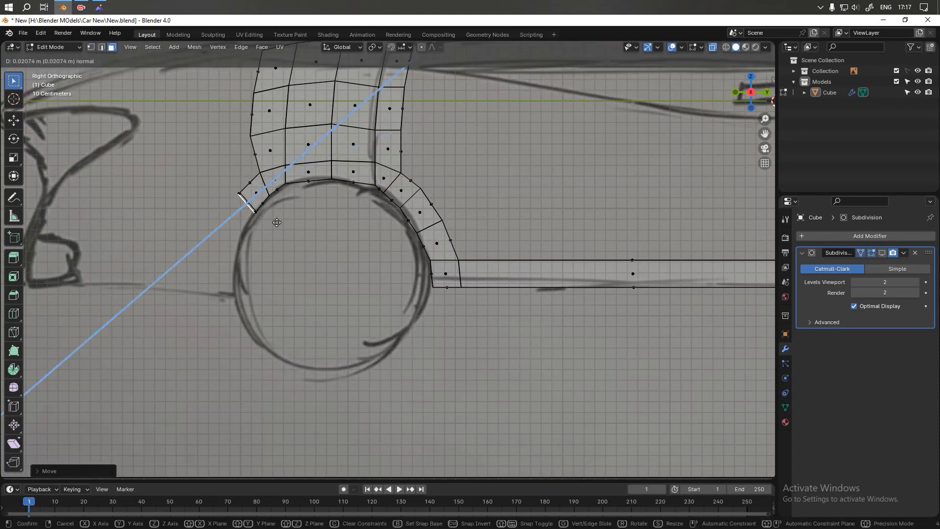
left_click(269, 253)
key("r")
left_click(273, 235)
key("g")
left_click(285, 242)
- Extrude the front wheel arch down to the sill line, rotate it to the curve, and flatten and align its end
key("e")
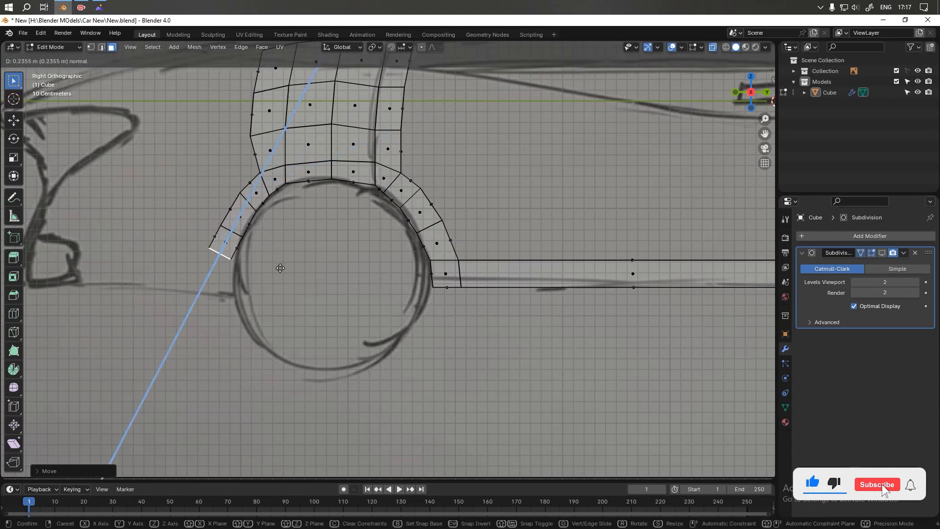
left_click(281, 268)
key("r")
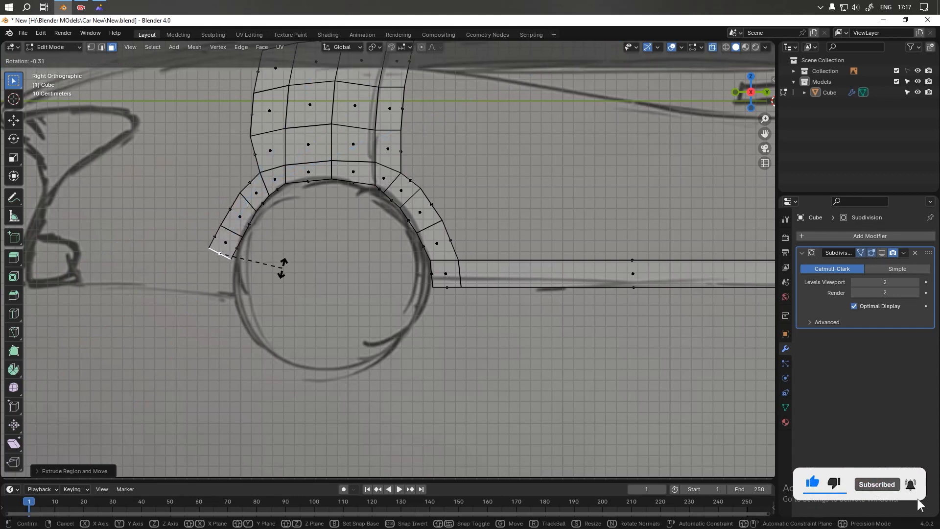
left_click(284, 253)
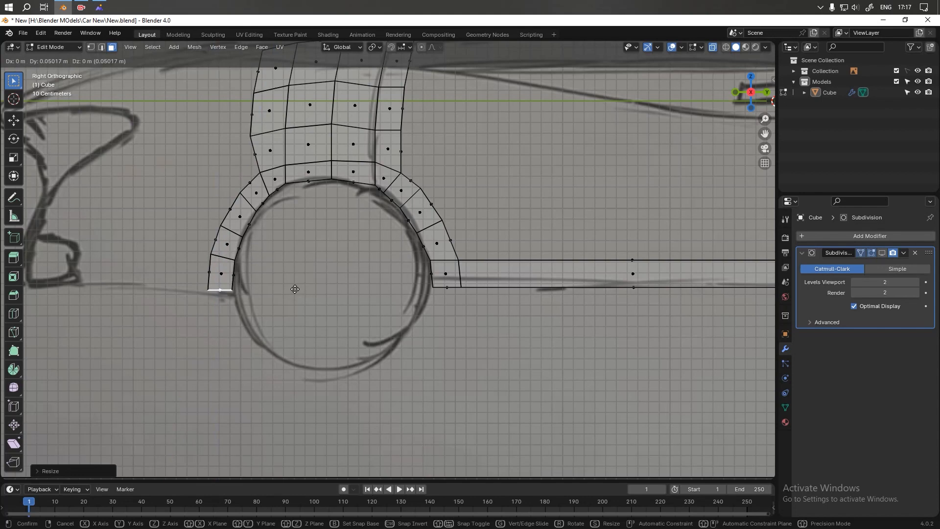
left_click(294, 288)
scroll(310, 214, "down", 3)
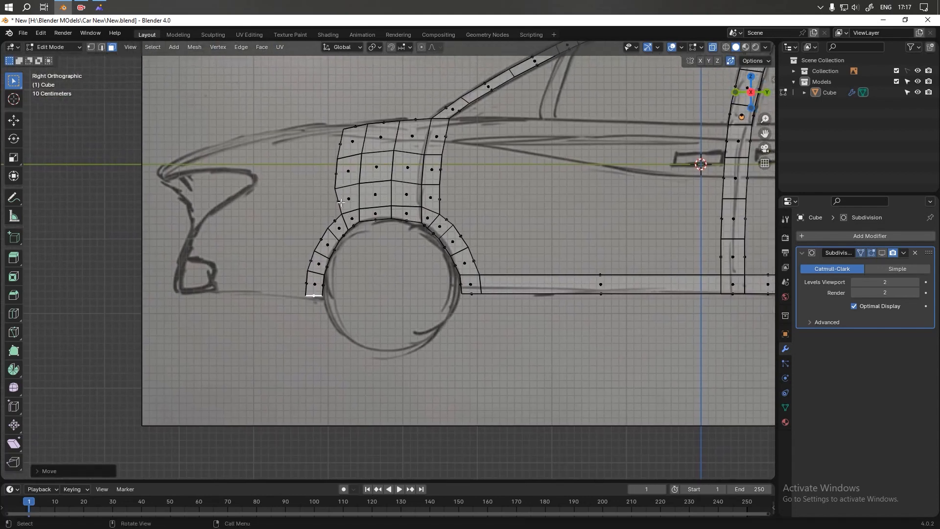
- Extrude the three forward faces of the front fender toward the nose and lower them about 0.07 m along Z
left_click(339, 144)
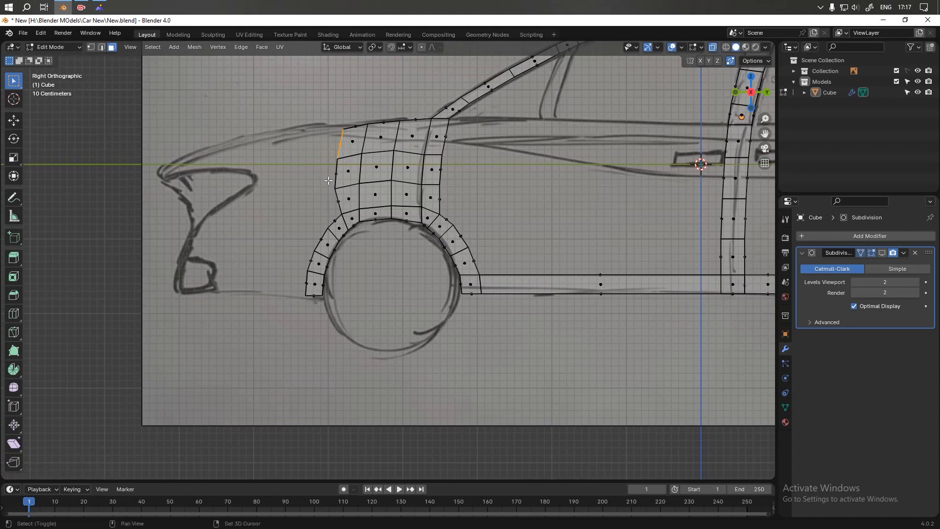
left_click(333, 174, "shift")
left_click(337, 202, "shift")
key("e")
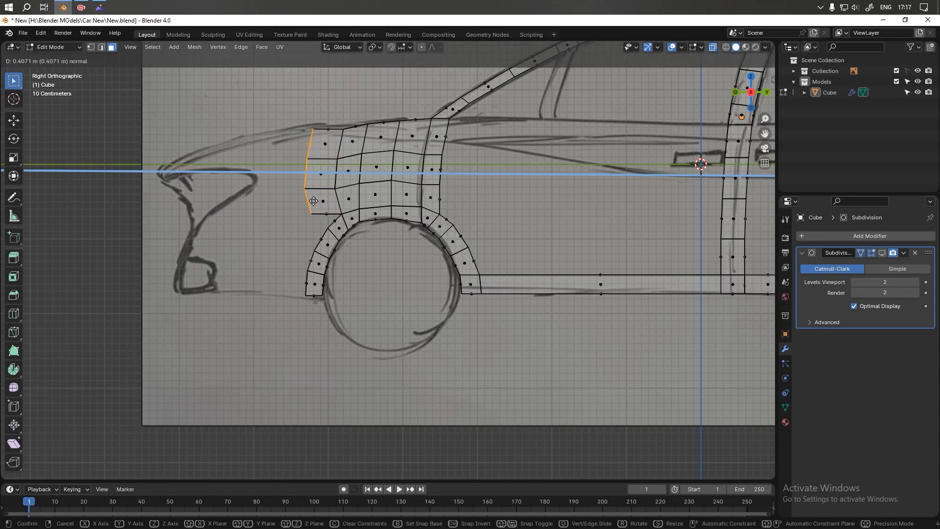
left_click(308, 203)
key("g")
key("z")
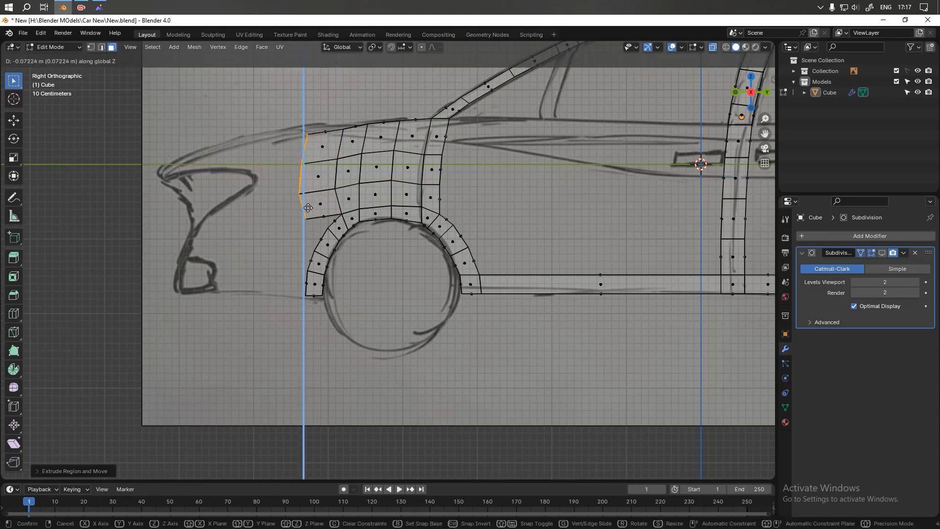
left_click(308, 207)
- Extrude the fender's forward faces twice more up to the nose tip, lowering each new end along Z to follow the hood line
key("e")
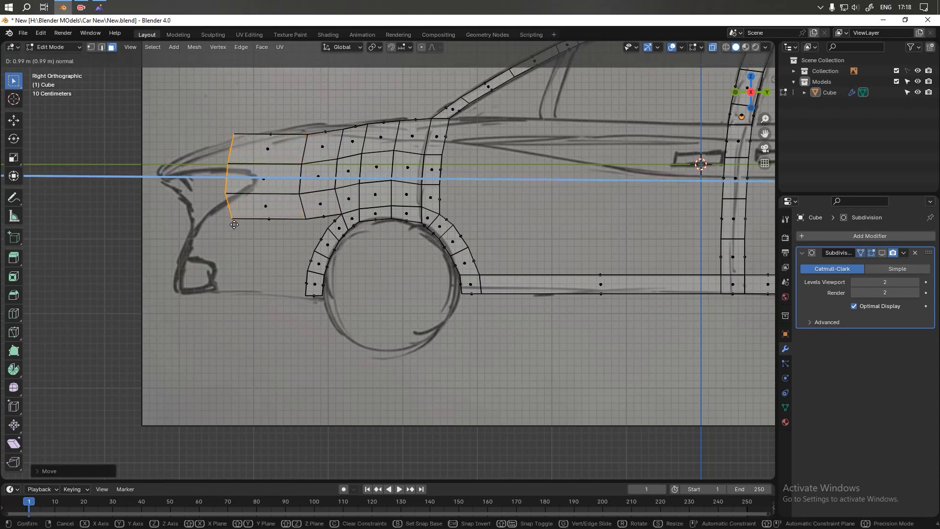
key("z")
key("z")
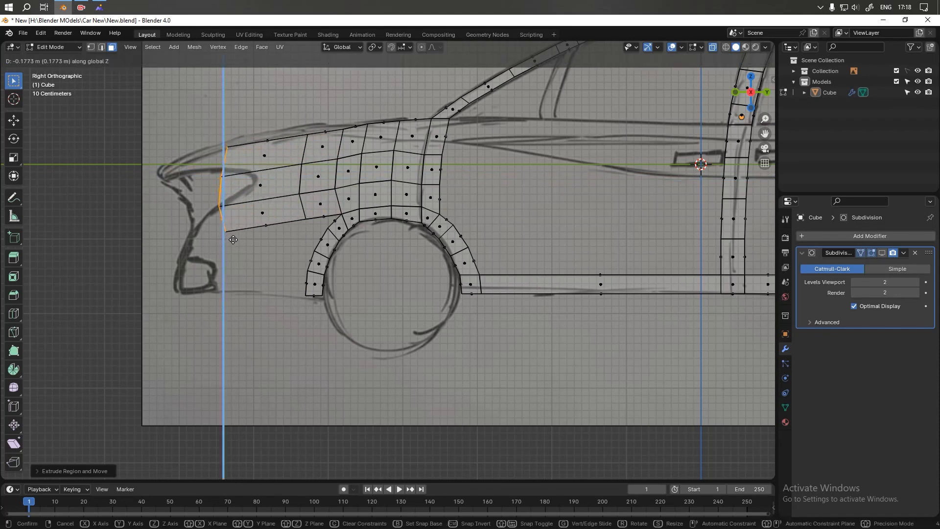
key("z")
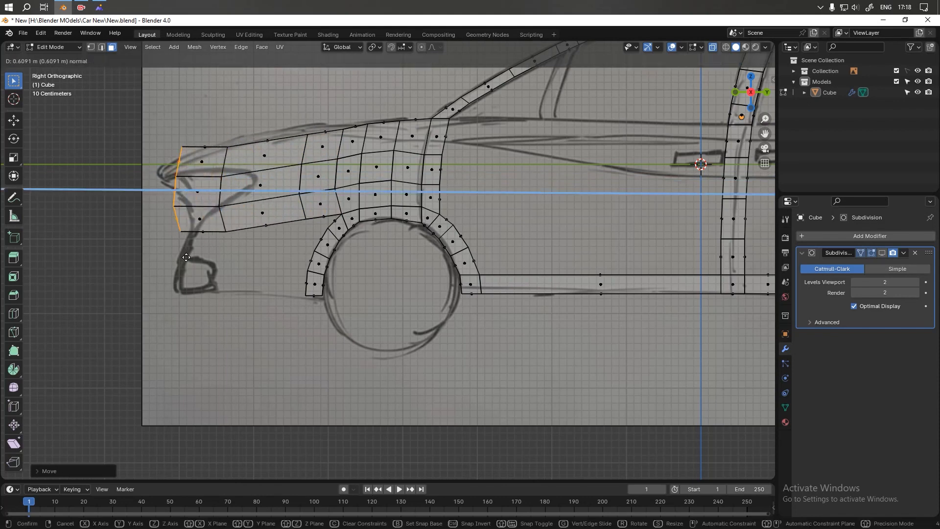
key("z")
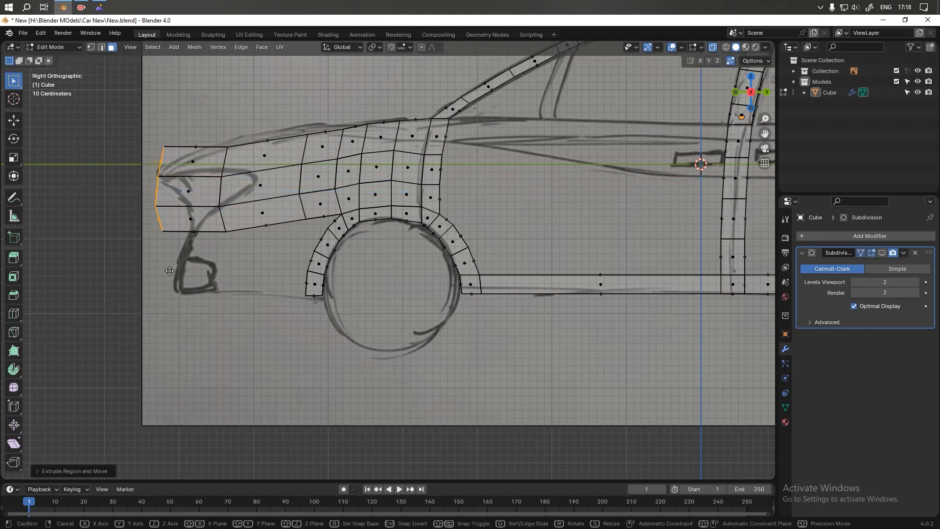
left_click(170, 296)
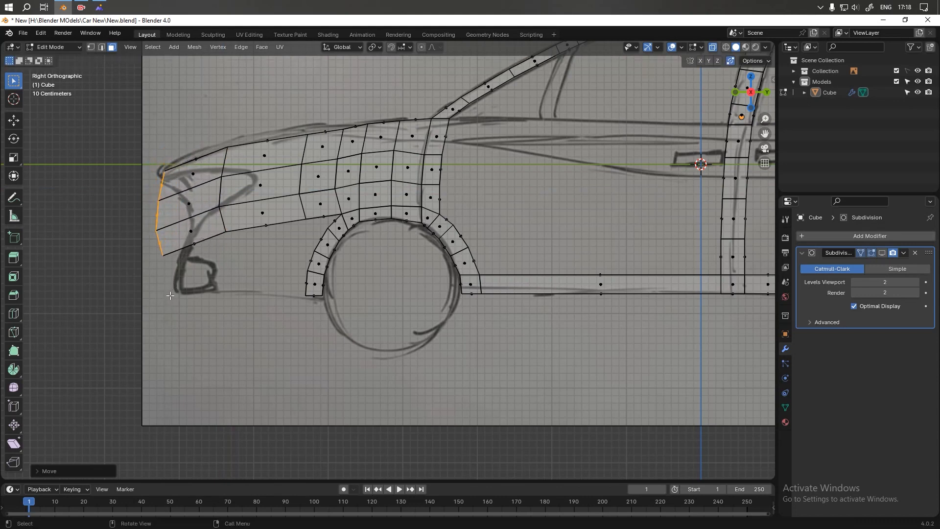
- Select the vertices just below the nose tip in vertex mode
middle_click_drag(176, 225, 202, 227, "shift")
key("1")
left_click_drag(172, 198, 191, 209)
key("g")
key("g")
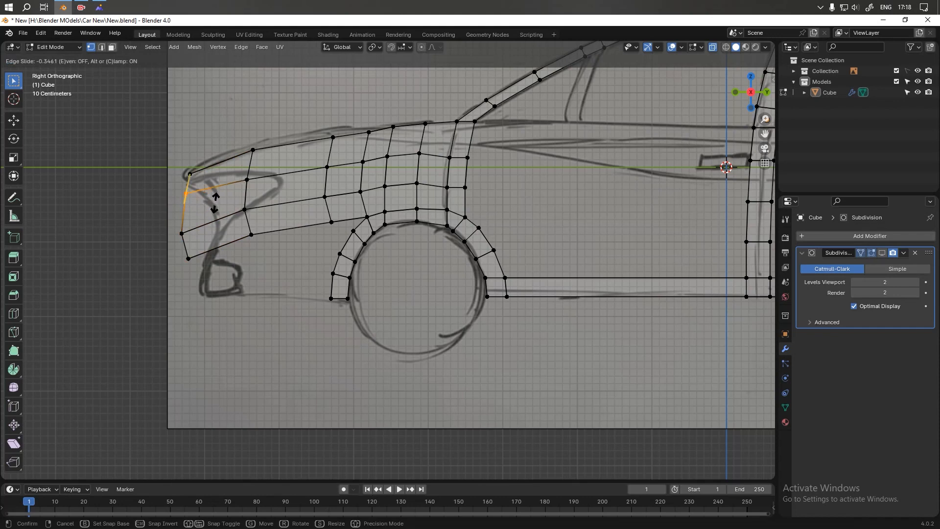
right_click(211, 208)
right_click(193, 180)
key("Escape")
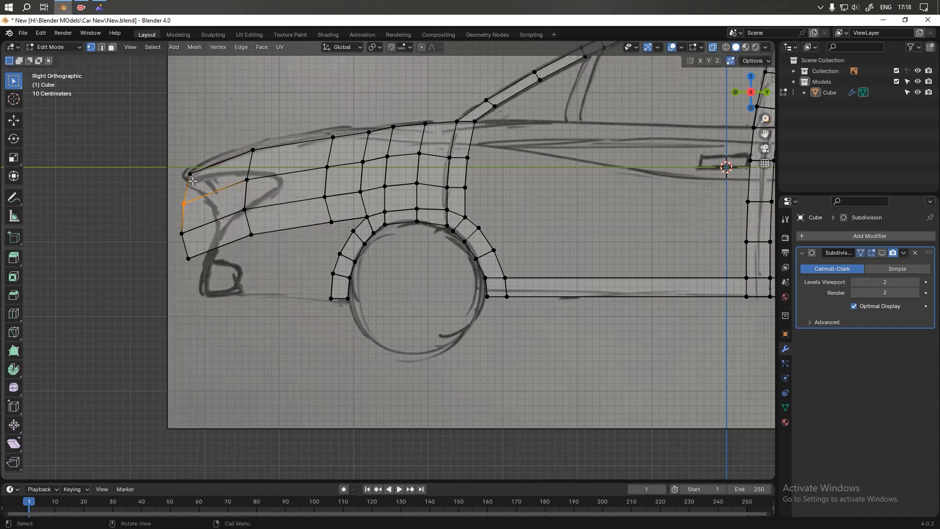
- Move the vertices below the nose tip backward along Y onto the sketched front outline
key("g")
key("y")
left_click(209, 201)
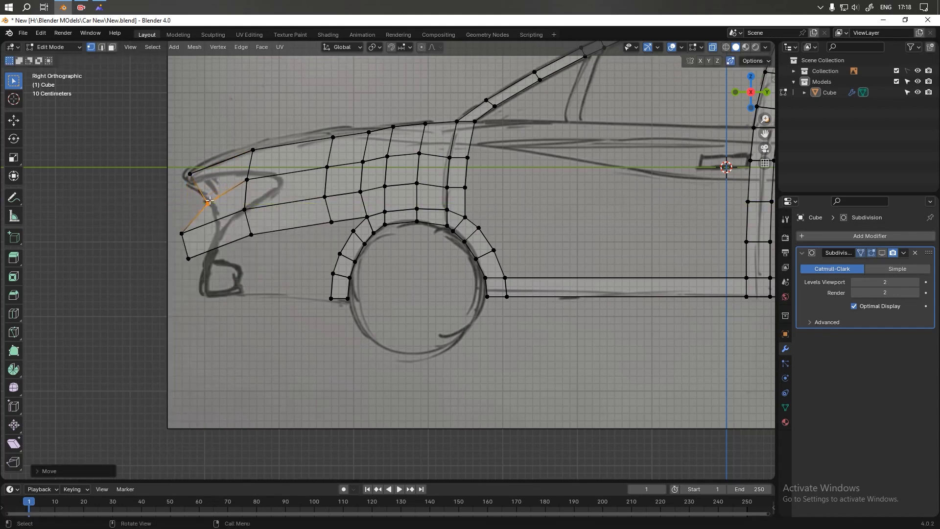
- Move the two lower rows of nose vertices back and up, fitting them to the sketched front outline
left_click_drag(175, 224, 204, 260)
key("g")
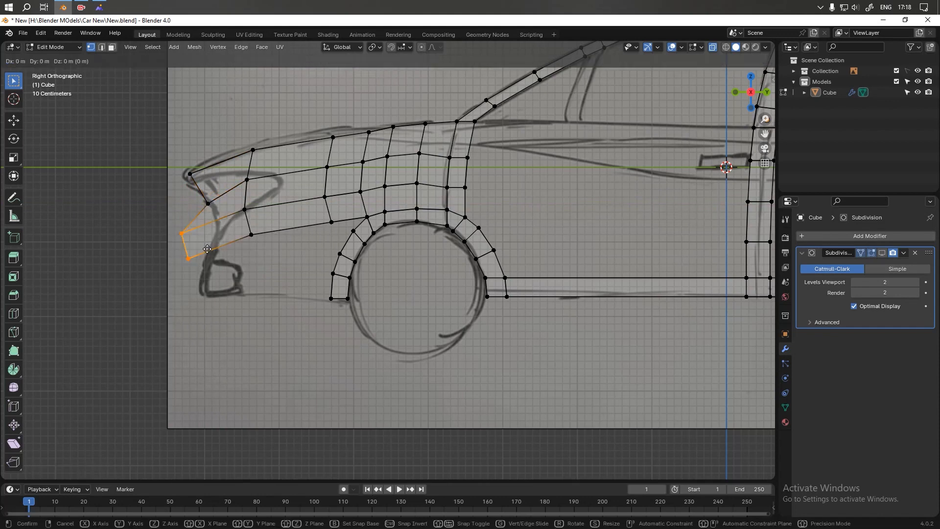
key("y")
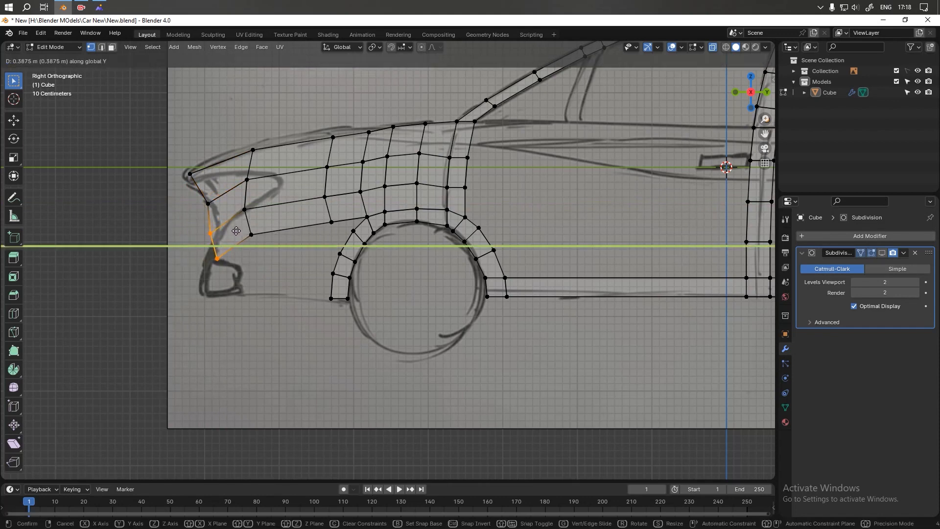
key("y")
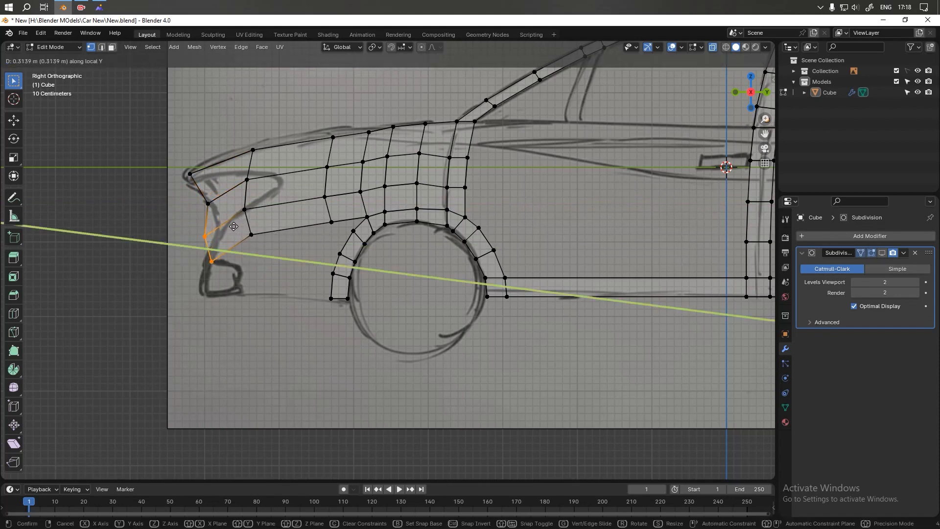
key("y")
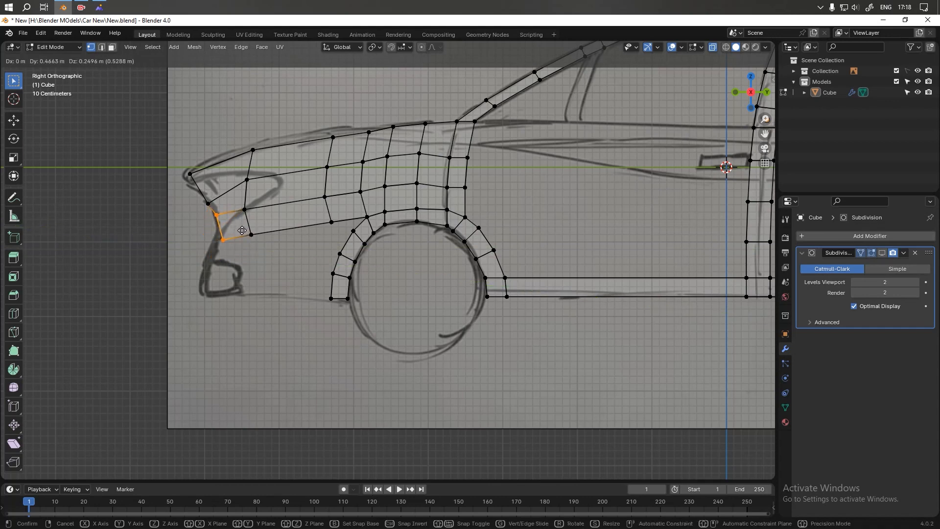
left_click(236, 258)
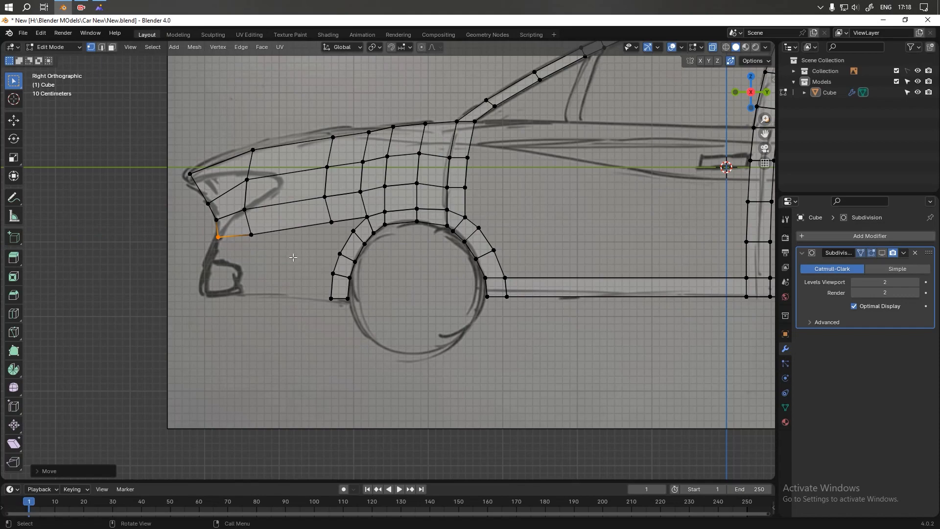
mouse_move(323, 240)
middle_mouse_down()
mouse_move(314, 237)
mouse_move(321, 244)
mouse_move(340, 229)
mouse_move(324, 211)
mouse_move(330, 224)
mouse_move(341, 219)
middle_mouse_up()
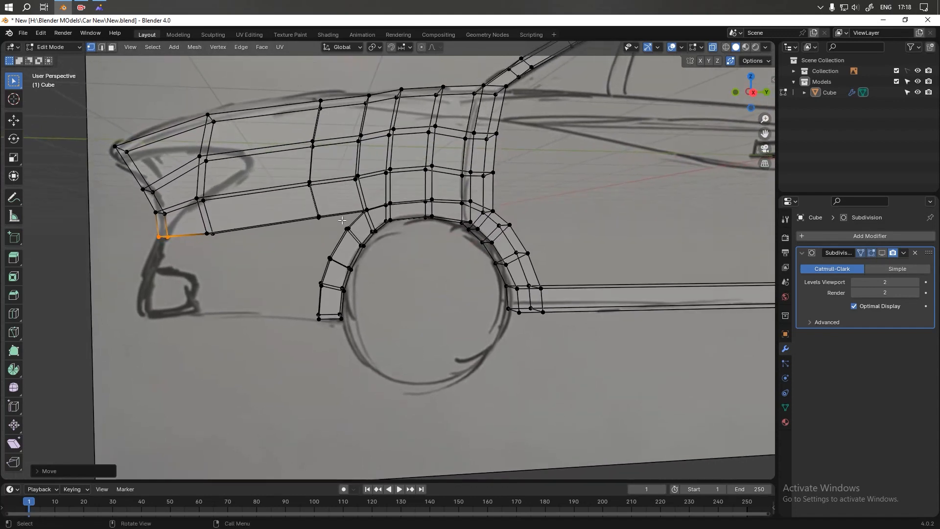
- Move the fender's lower-edge vertices back and down onto the upper outer corner of the front wheel arch
left_click(319, 217)
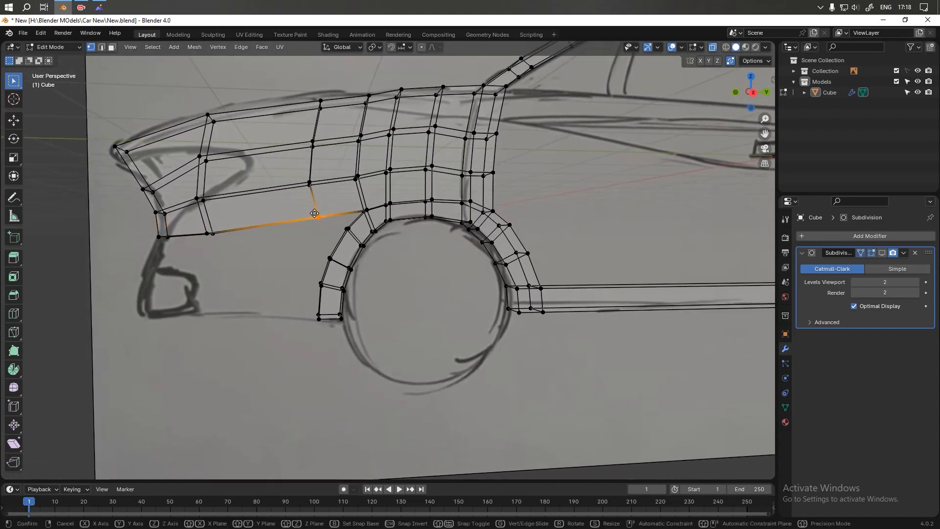
key("g")
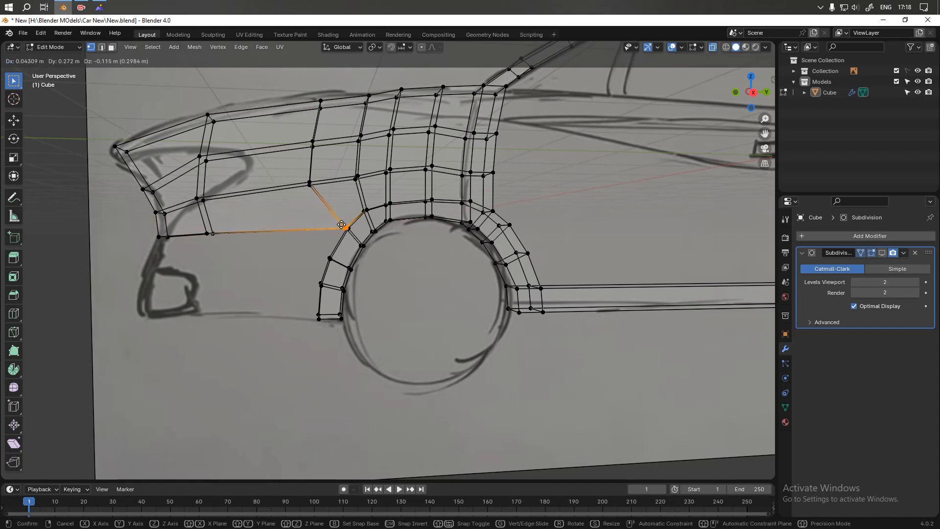
left_click(345, 226)
middle_click_drag(350, 234, 323, 235, "alt")
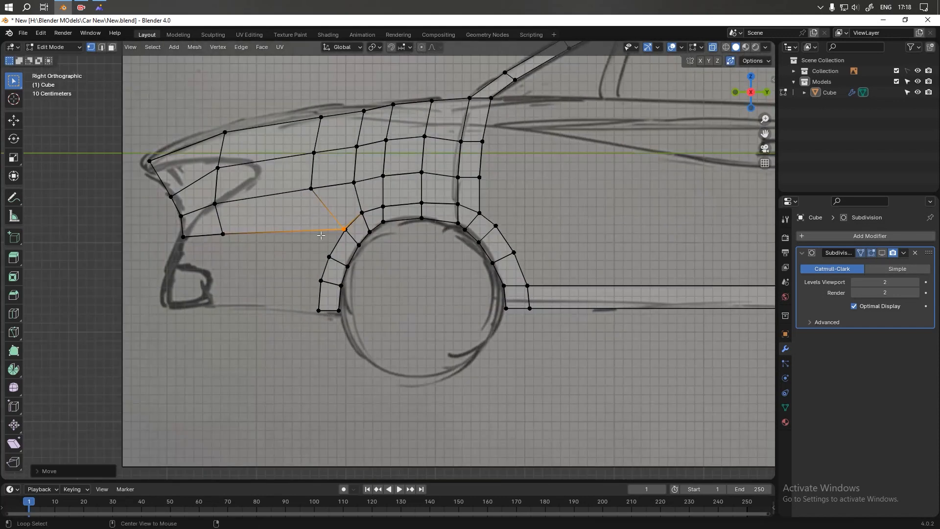
scroll(314, 225, "up", 6)
middle_click_drag(301, 198, 372, 274, "shift")
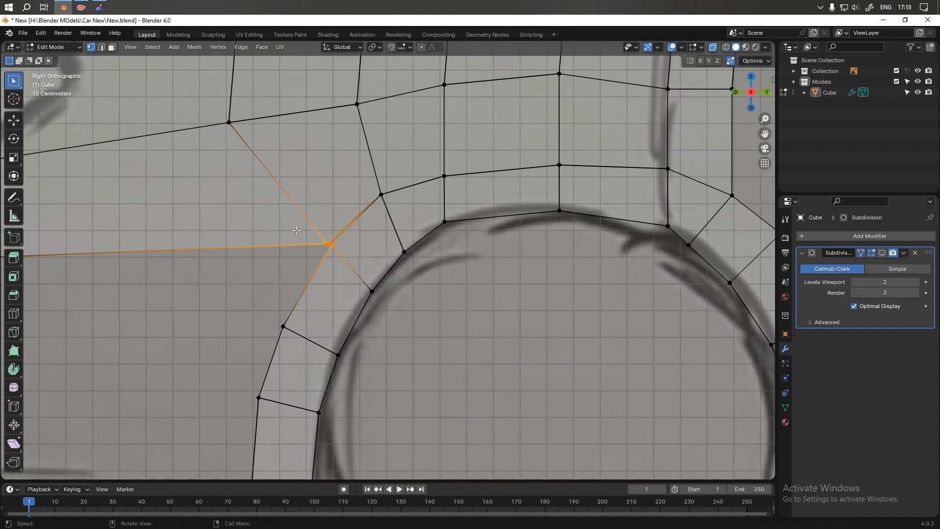
- Scale the vertices where the fender meets the wheel arch and select both sides of the junction
left_click(331, 244)
middle_click_drag(333, 245, 358, 254)
left_click_drag(399, 262, 368, 278)
key("s")
left_click(368, 278)
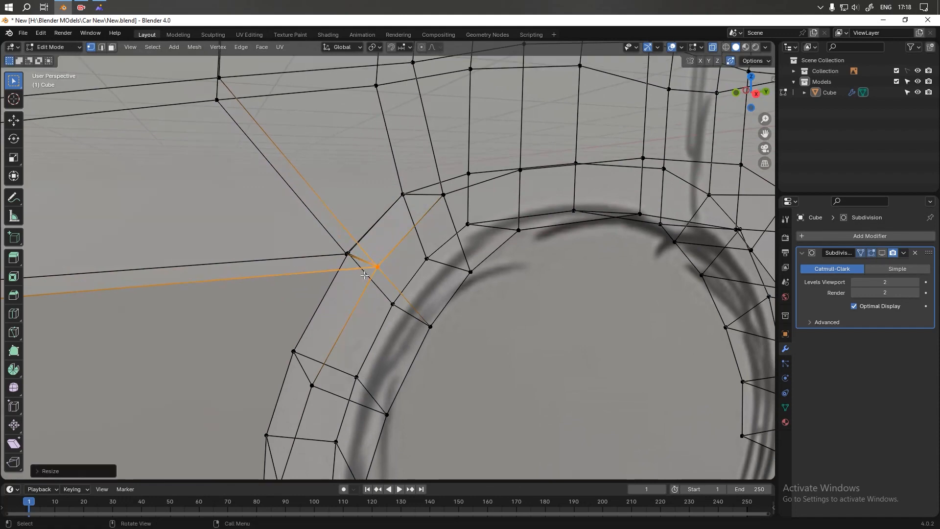
left_click(353, 258)
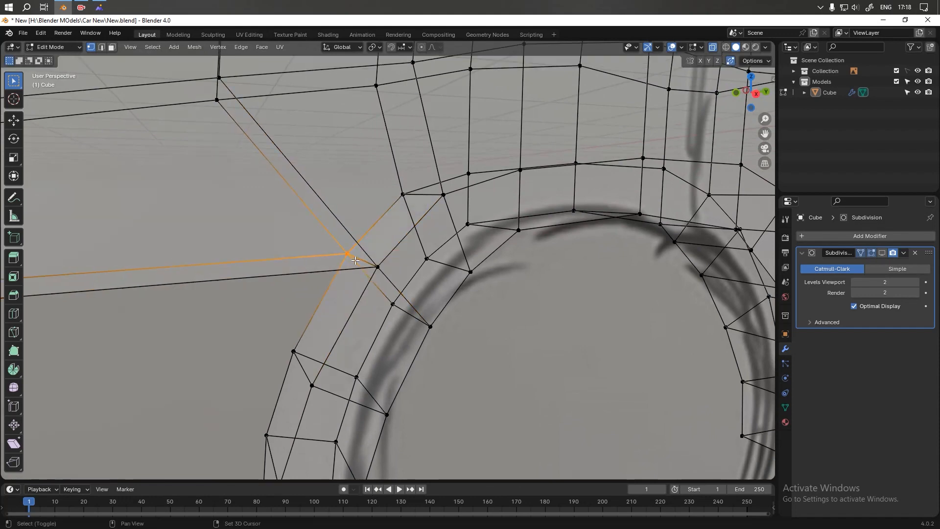
middle_click_drag(355, 260, 387, 225, "alt")
scroll(367, 223, "down", 2)
- Add two evenly spaced loop cuts across the fender section between the nose and the front wheel arch
key("ctrl+r")
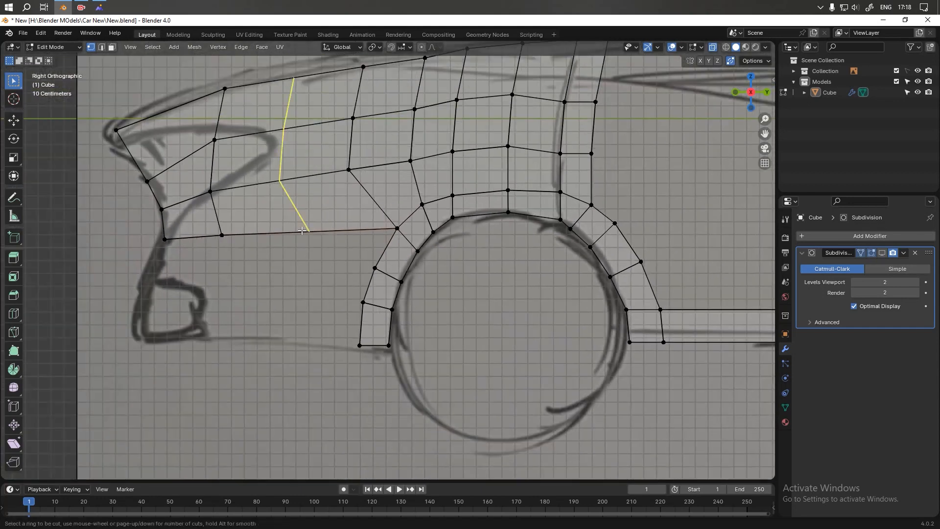
scroll(302, 230, "up", 1)
left_click(302, 230)
left_click(302, 231)
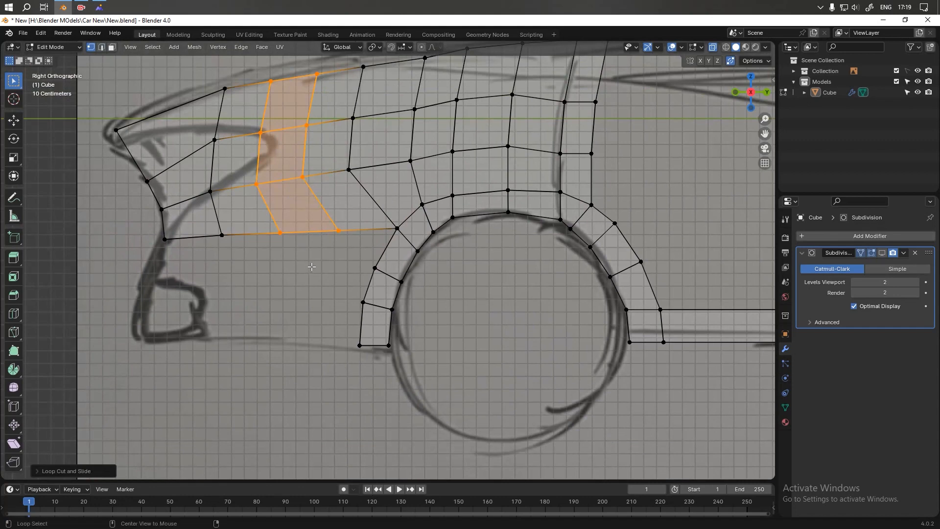
- Extrude the three front underside faces of the fender downward and shift the new end forward along the sketched bumper outline
middle_click_drag(314, 267, 325, 267)
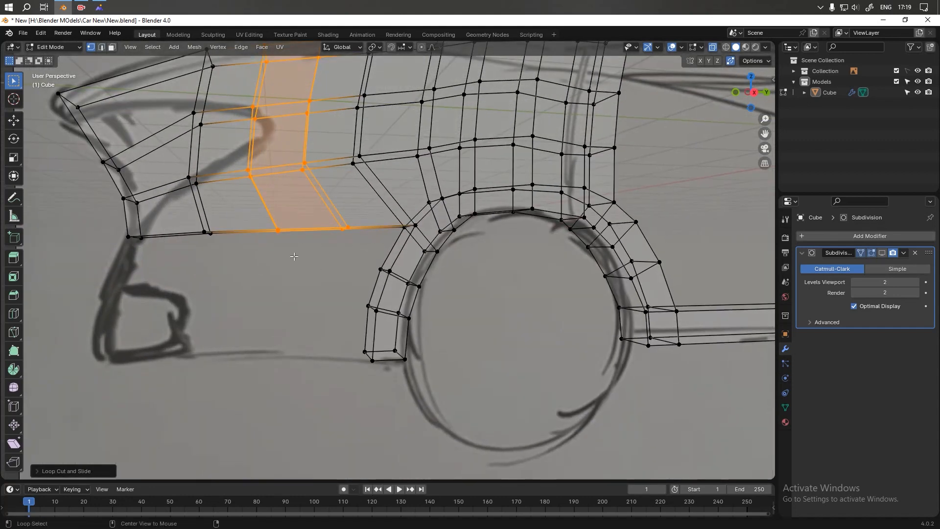
middle_click_drag(204, 254, 212, 232)
key("3")
left_click(177, 217)
left_click(246, 216, "shift")
left_click(315, 216, "shift")
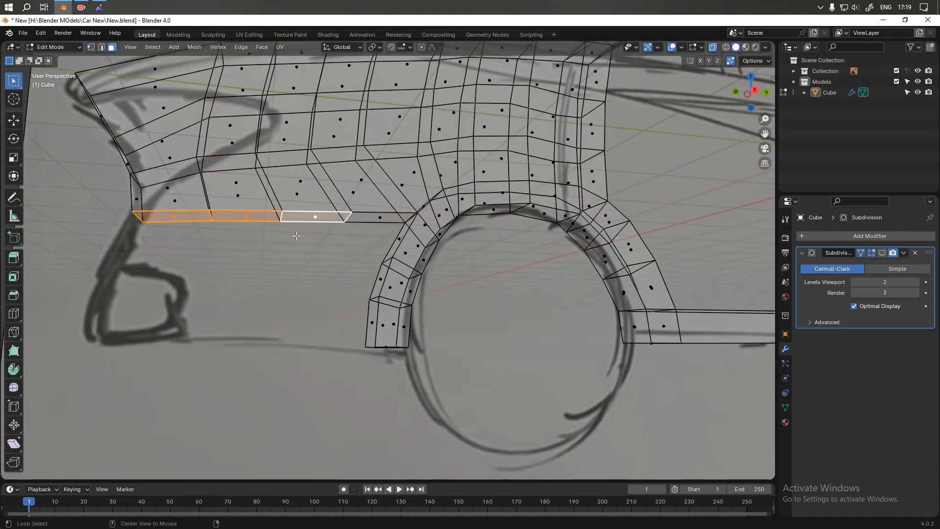
middle_click_drag(307, 254, 226, 265, "alt")
key("e")
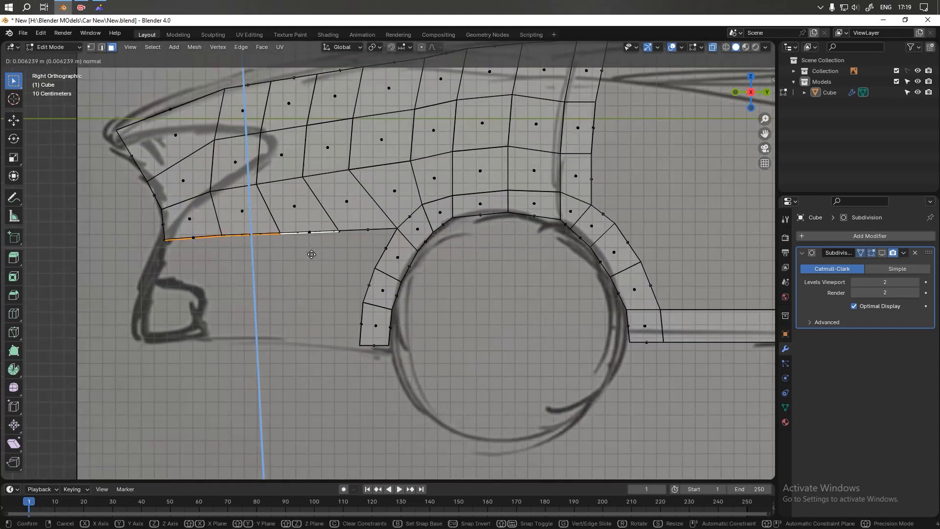
left_click(296, 297)
key("g")
left_click(276, 293)
- Extrude the bumper's bottom faces down twice more to the sketched lower edge, flattening the first extrusion's end along Z with scale 0
key("e")
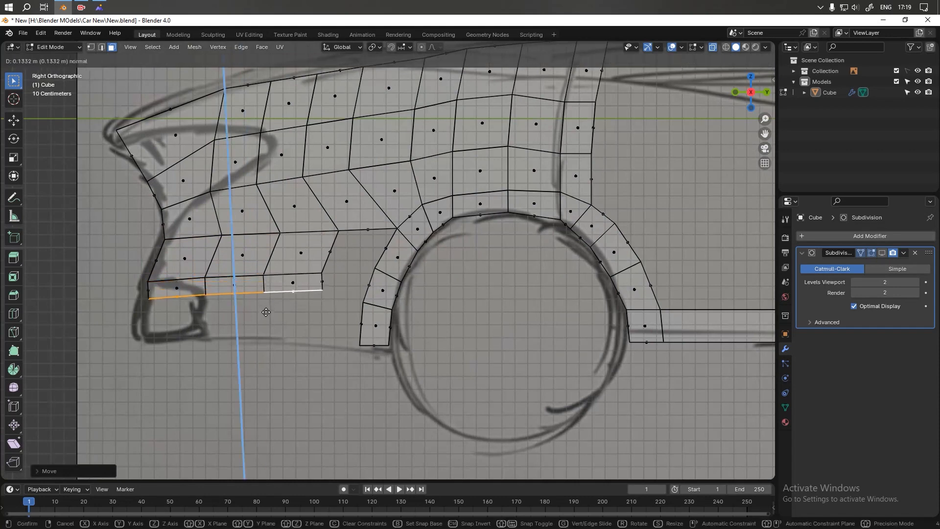
left_click(254, 321)
key("g")
left_click(252, 327)
key("s")
key("z")
key("0")
key("Return")
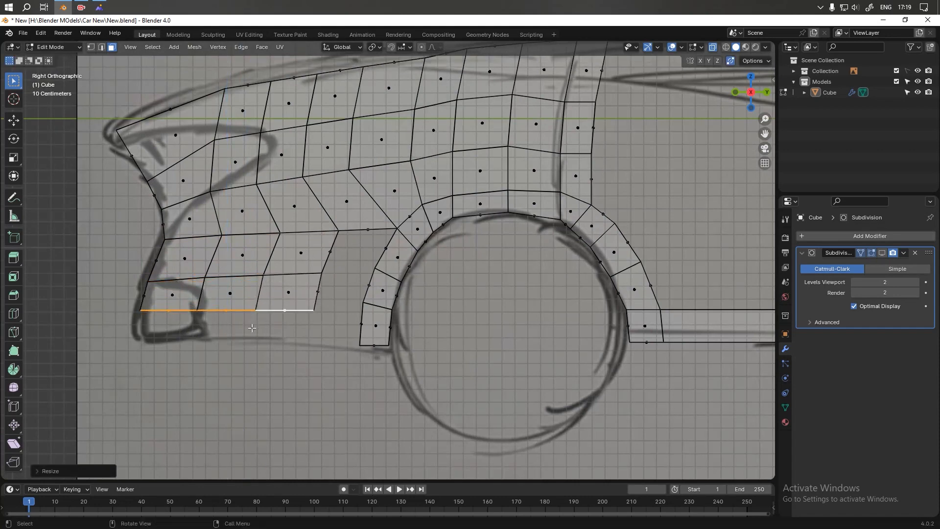
key("e")
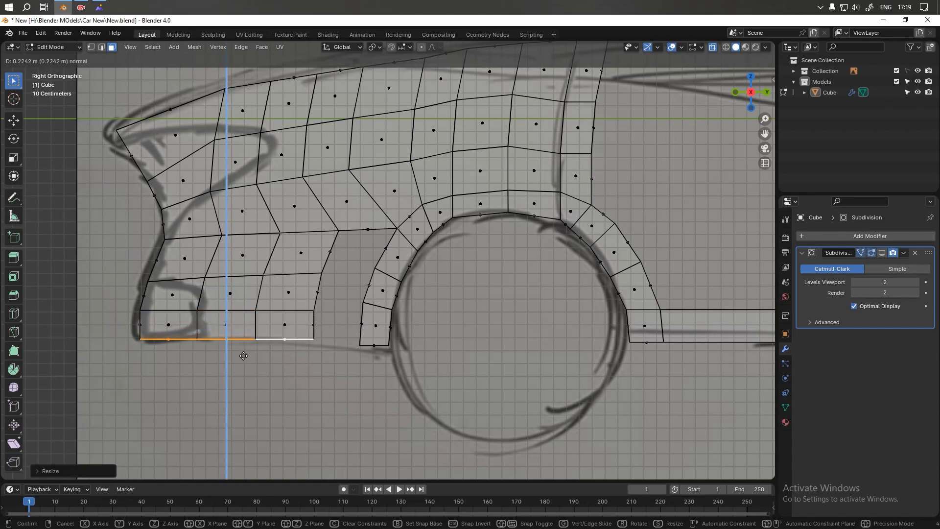
left_click(244, 356)
- Bridge the uppermost pair of facing faces between the front bumper block and the wheel arch
middle_click_drag(335, 302, 319, 319, "shift")
scroll(341, 278, "up", 1)
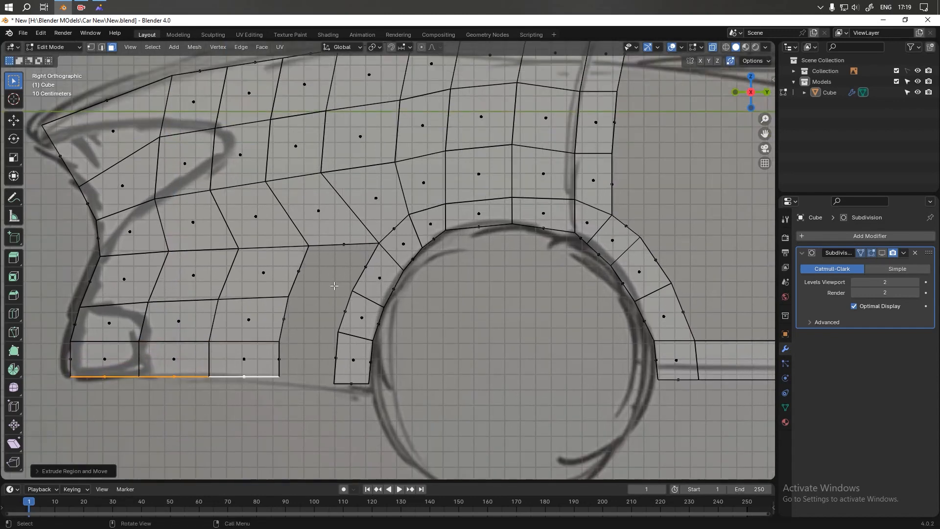
middle_click_drag(330, 286, 287, 282)
left_click(371, 275)
left_click(282, 282, "shift")
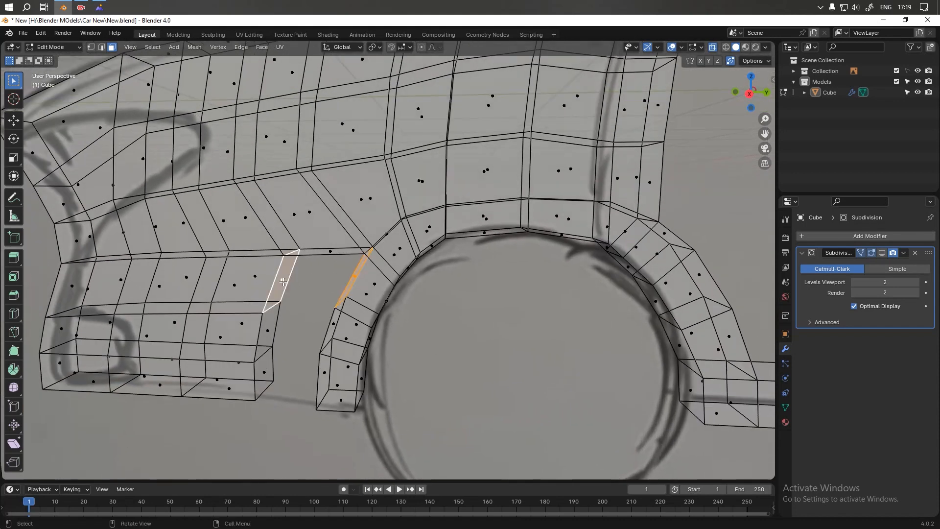
right_click(283, 281)
left_click(234, 363)
- Repeat the bridge on the two remaining pairs of facing faces between the bumper block and the wheel arch
middle_click_drag(249, 363, 413, 216)
left_click(351, 317)
left_click(267, 326, "shift")
key("shift+r")
left_click(358, 292)
left_click(284, 286, "shift")
key("shift+r")
- Switch to vertex selection and examine the whole body mesh from the front and right side
scroll(343, 262, "down", 5)
key("1")
scroll(370, 315, "up", 5)
scroll(370, 316, "up", 3)
scroll(381, 202, "down", 8)
scroll(412, 216, "down", 3)
middle_click_drag(570, 235, 351, 260, "shift")
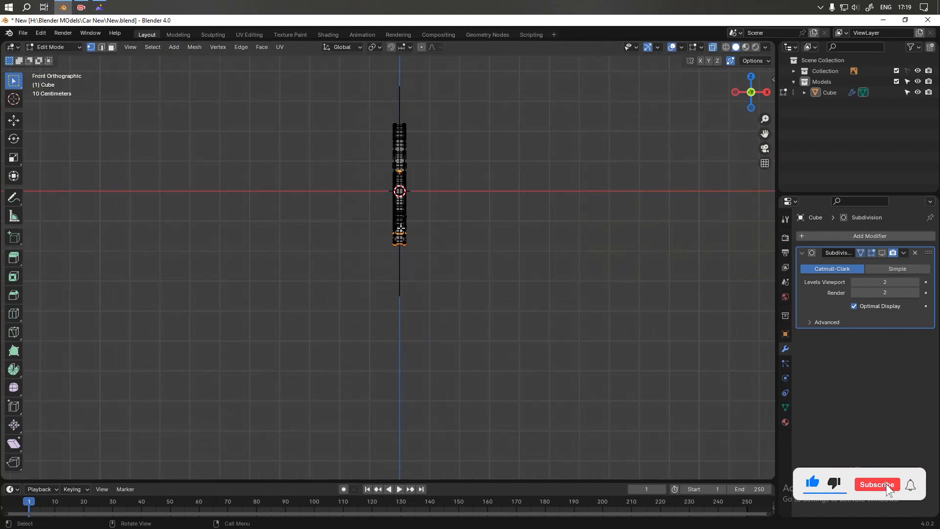
middle_click_drag(401, 228, 466, 226, "alt")
key("grave")
key("Escape")
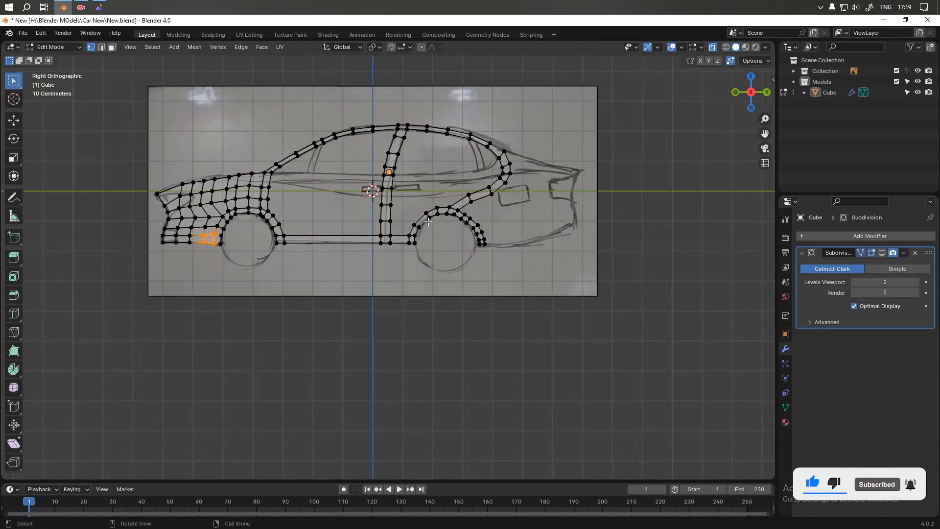
- Return to Object Mode, show the Subdivision modifier in the viewport and hide the reference Collection to inspect the smoothed front end
key("Tab")
scroll(495, 189, "up", 2)
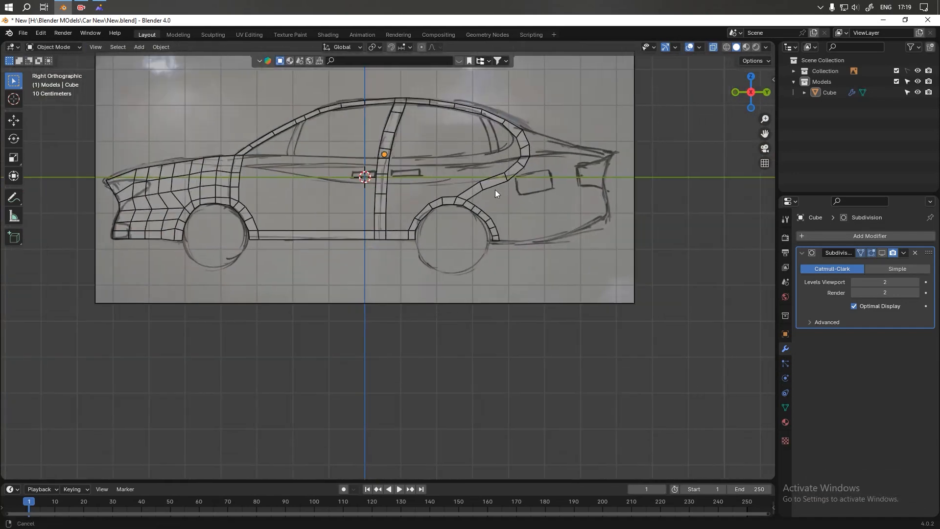
scroll(417, 211, "down", 1)
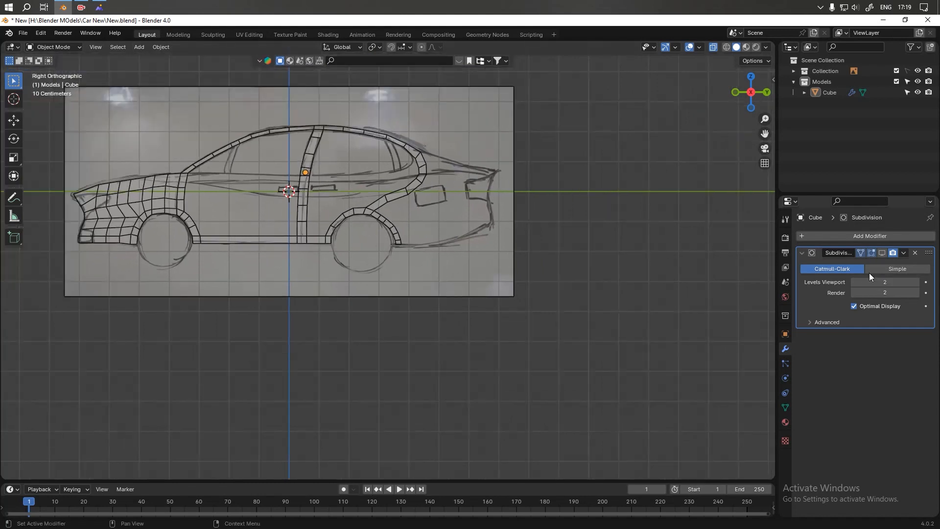
left_click(881, 253)
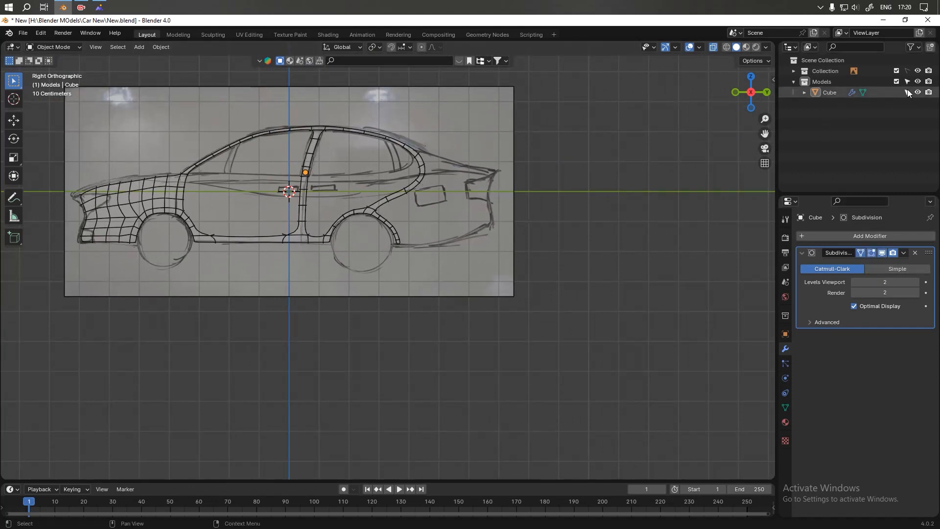
left_click(917, 71)
middle_click_drag(409, 280, 375, 301)
scroll(294, 259, "up", 1)
middle_click_drag(185, 232, 449, 305, "shift")
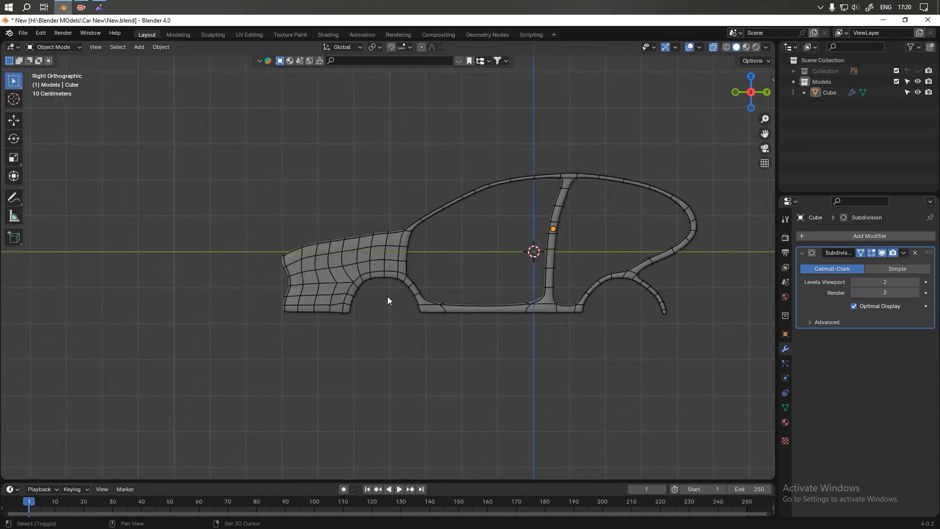
scroll(405, 310, "up", 4)
middle_click_drag(356, 313, 345, 233, "shift")
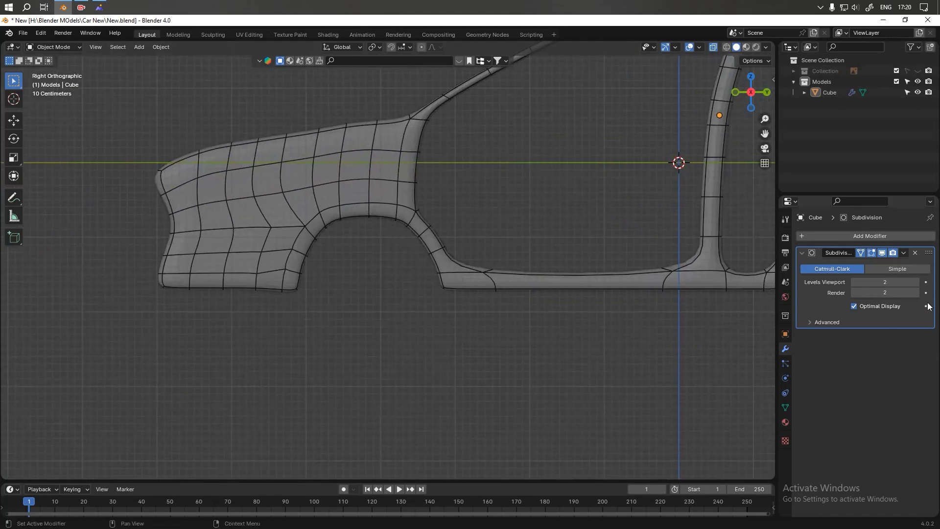
- Set the Subdivision modifier's viewport and render levels to 3
left_click(915, 282)
left_click(915, 292)
scroll(504, 297, "down", 3)
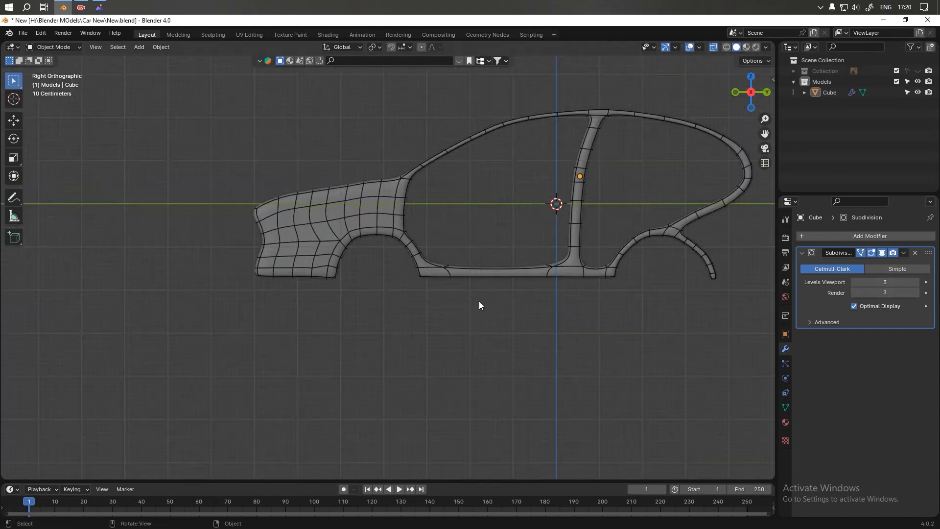
- Examine the smoothed body's thickness and profile from the front and right side
left_click(311, 196)
middle_click_drag(382, 271, 439, 277, "alt")
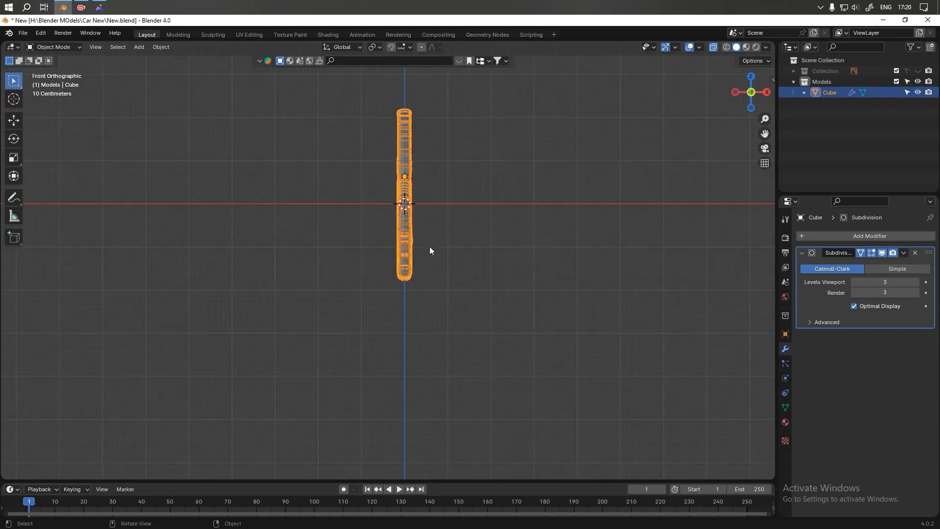
left_click(441, 243)
scroll(438, 242, "up", 3)
middle_click_drag(436, 241, 408, 286, "alt")
scroll(478, 238, "down", 3)
scroll(476, 236, "down", 1)
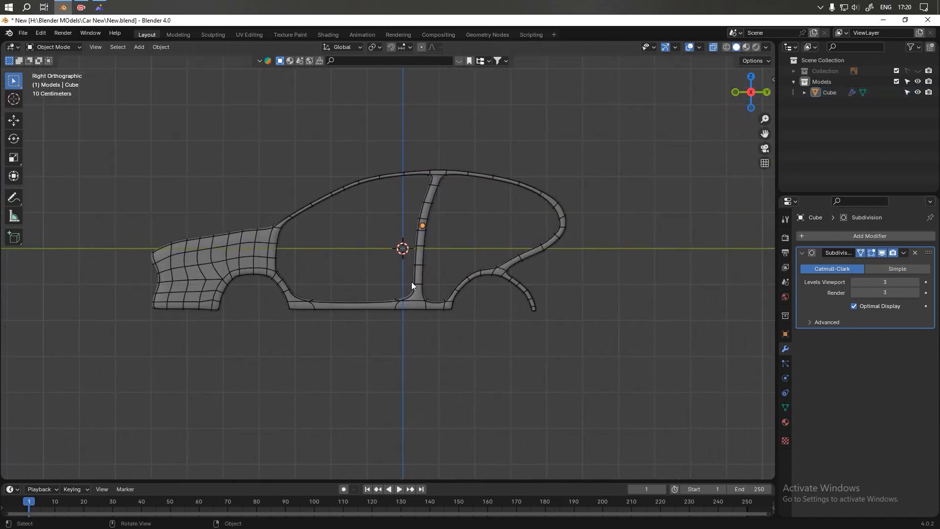
- Turn off the Subdivision modifier's viewport display and show the reference Collection again
left_click(882, 251)
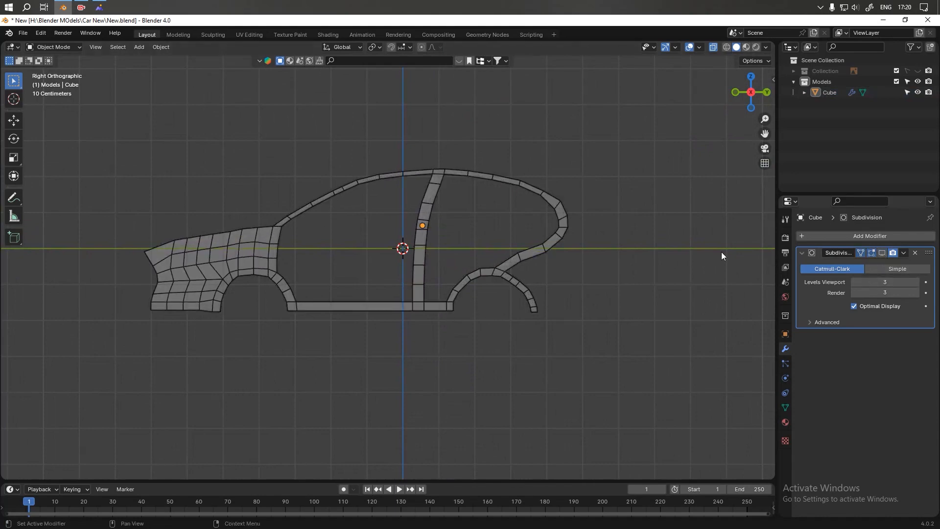
scroll(734, 235, "up", 1)
left_click(917, 71)
scroll(638, 267, "up", 1)
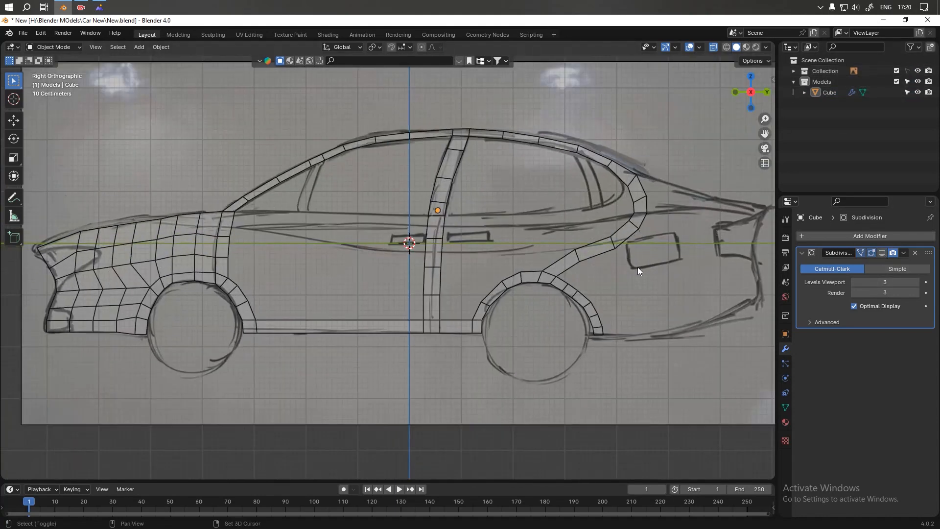
- Examine the rear of the body against the sketched trunk and taillight area
middle_click_drag(611, 265, 404, 195, "shift")
scroll(391, 207, "up", 1)
scroll(405, 195, "down", 2)
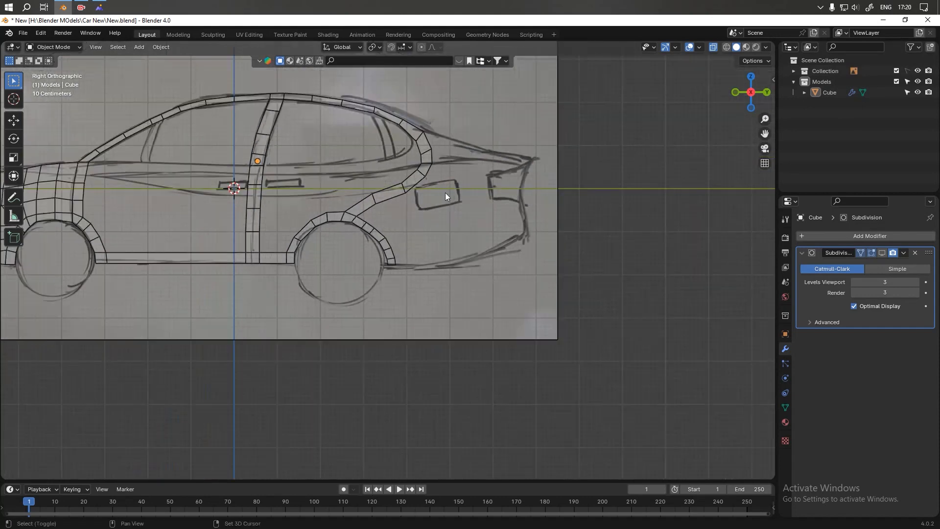
scroll(416, 172, "up", 1)
middle_click_drag(470, 178, 488, 237, "shift")
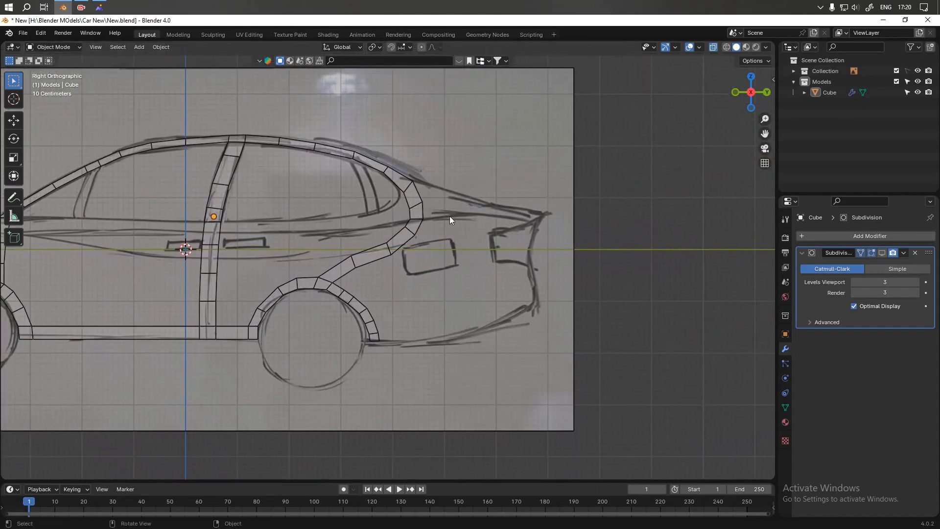
scroll(507, 226, "down", 1)
middle_click_drag(407, 271, 645, 248, "shift")
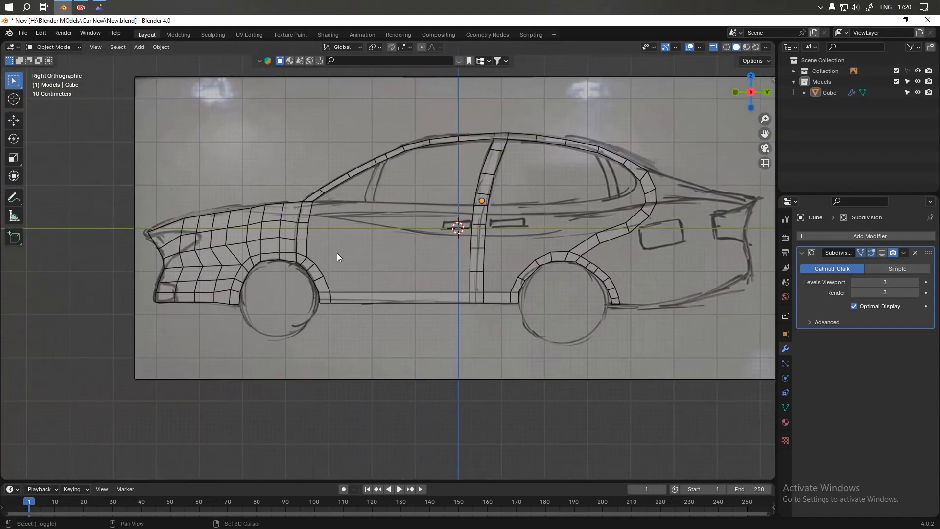
- In Edit Mode, add two vertical loop cuts through the frontmost column of faces on the nose and bumper
scroll(170, 242, "up", 1)
middle_click_drag(124, 244, 377, 248, "shift")
scroll(378, 248, "up", 4)
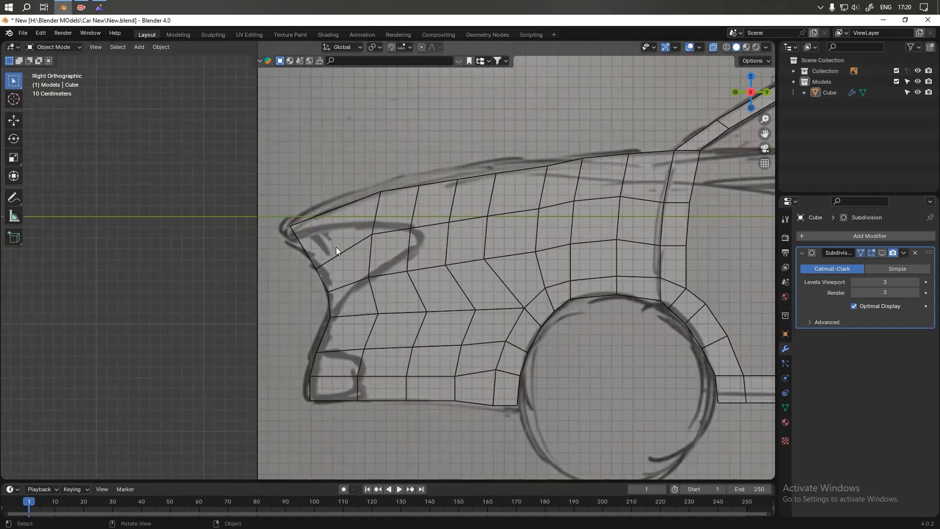
left_click(294, 227)
key("Tab")
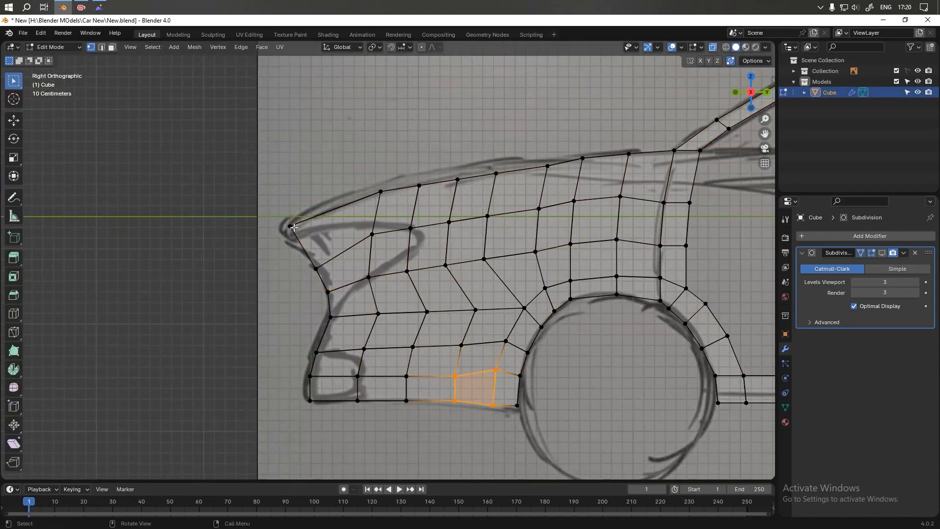
scroll(293, 227, "up", 2)
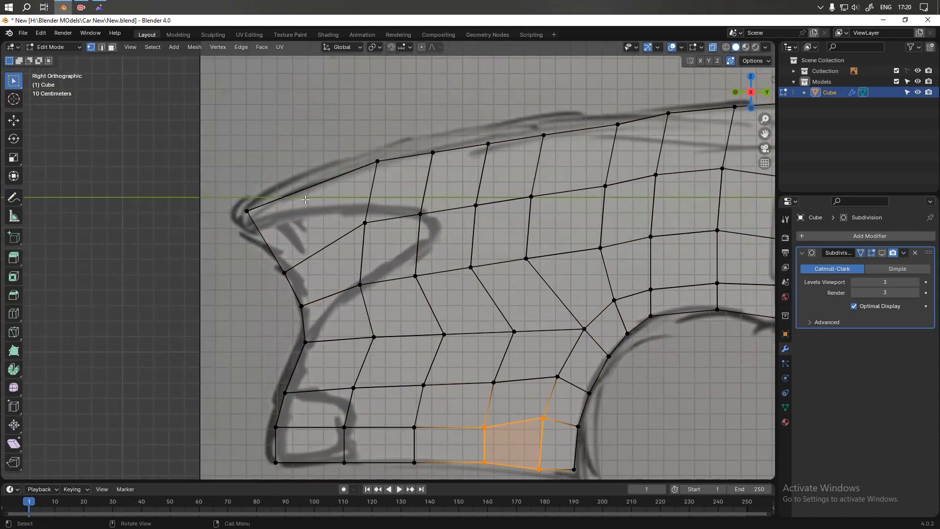
key("ctrl+r")
scroll(306, 193, "up", 2)
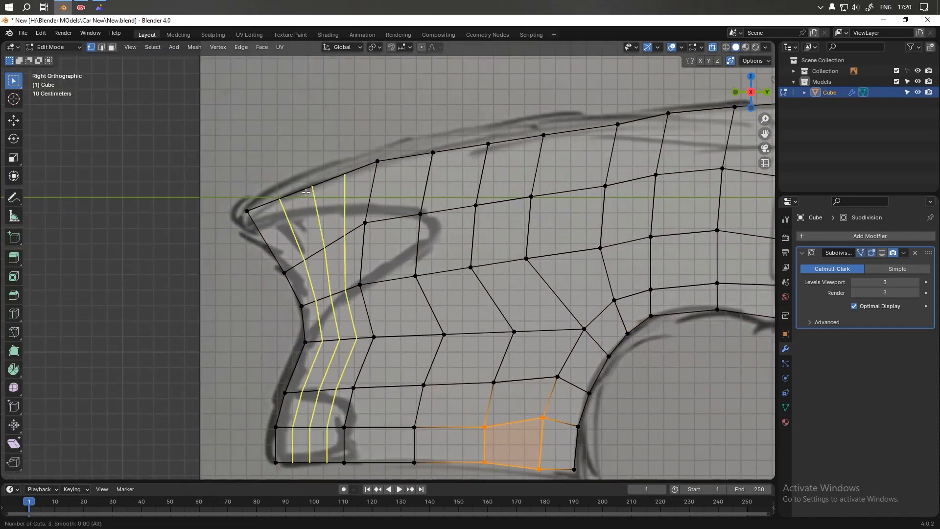
left_click(305, 190)
left_click(304, 190)
right_click(307, 194)
mouse_move(303, 177)
key("Escape")
- Move the front hood-edge vertices just behind the nose tip up onto the sketched hood line
left_click(332, 177)
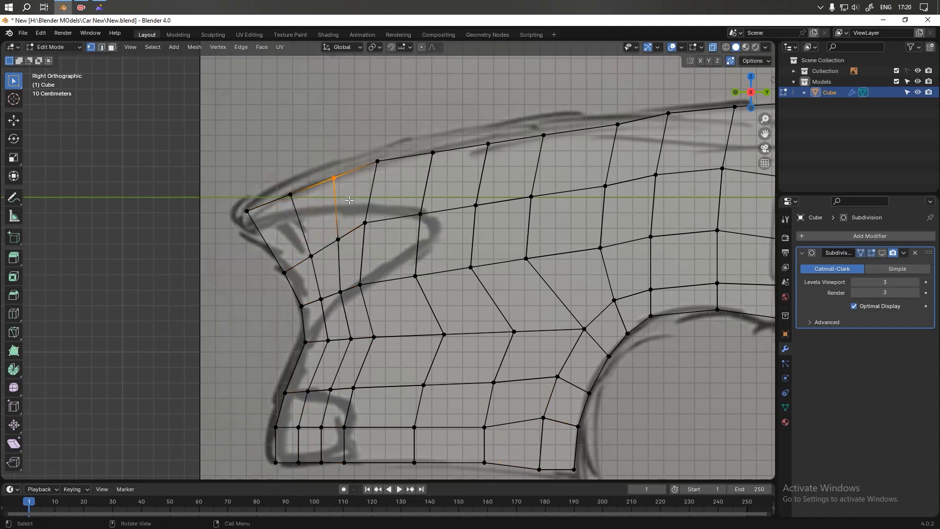
key("g")
left_click(348, 196)
left_click(291, 195)
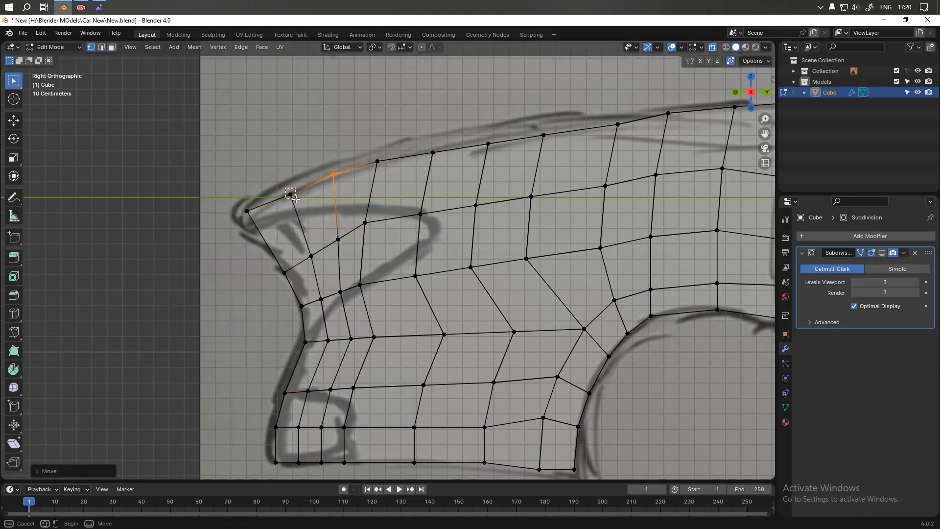
key("g")
left_click(294, 195)
left_click(333, 174)
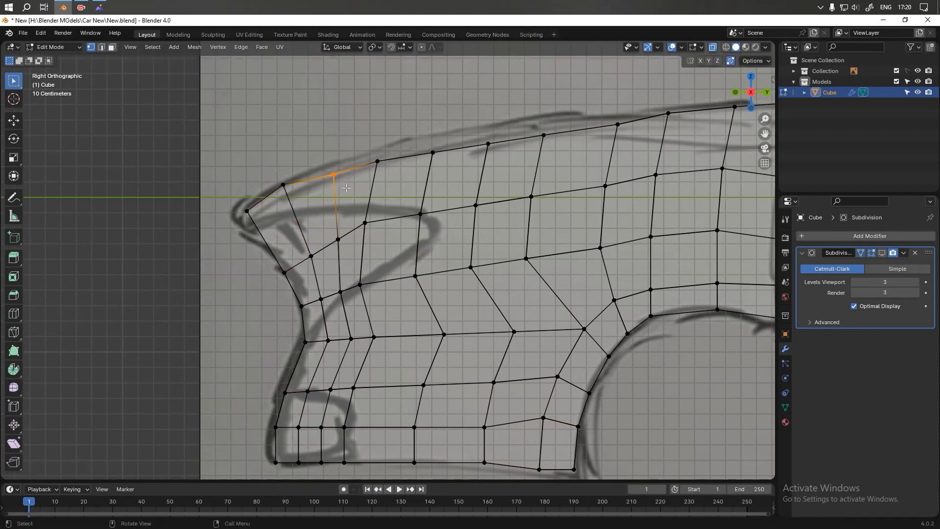
key("g")
left_click(385, 171)
key("g")
left_click(386, 167)
- Raise the next four hood-edge vertices toward the windshield to follow the sketched hood curve
left_click(432, 152)
key("g")
left_click(442, 154)
middle_click_drag(441, 155, 384, 200, "shift")
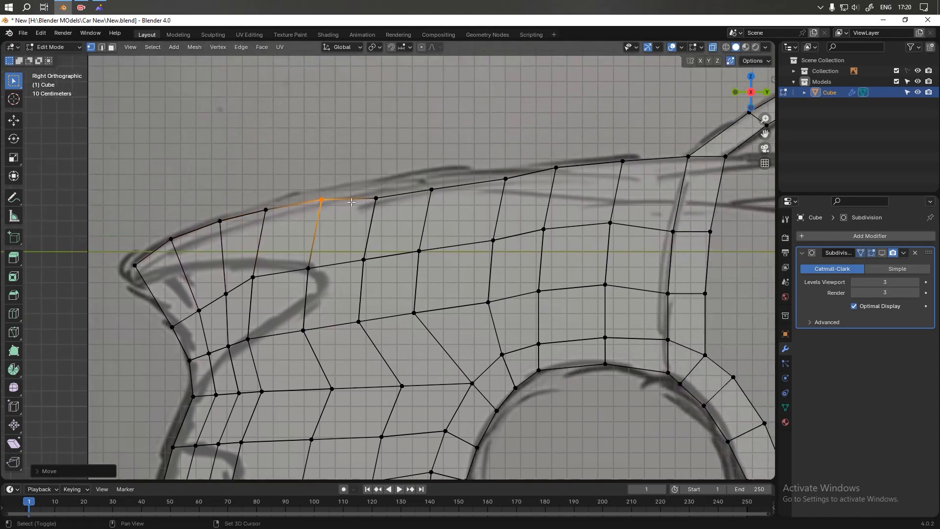
key("g")
left_click(393, 200)
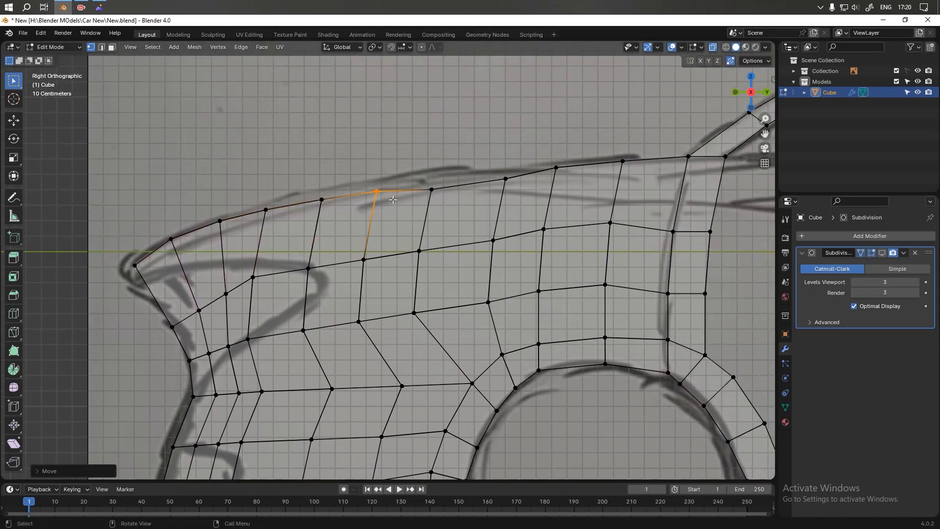
left_click(431, 189)
key("g")
left_click(479, 181)
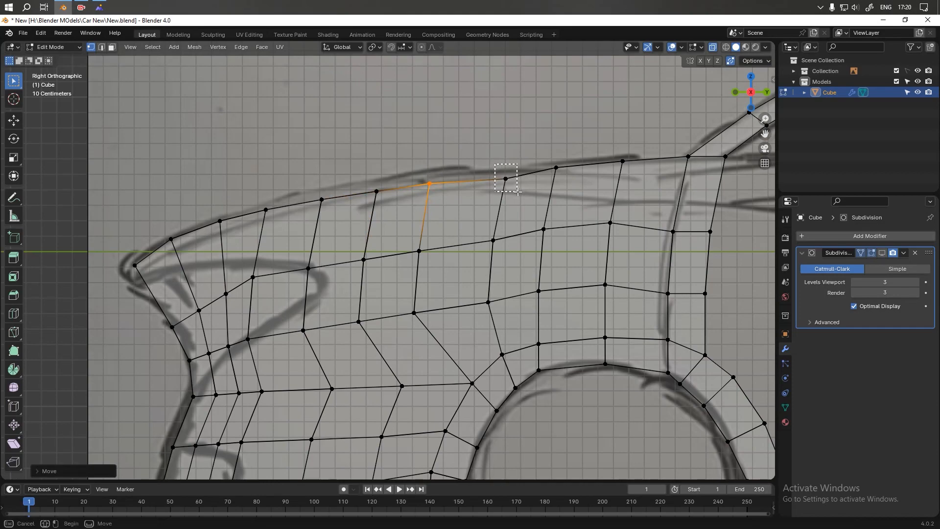
left_click(505, 179)
key("g")
left_click(504, 188)
scroll(490, 213, "down", 3)
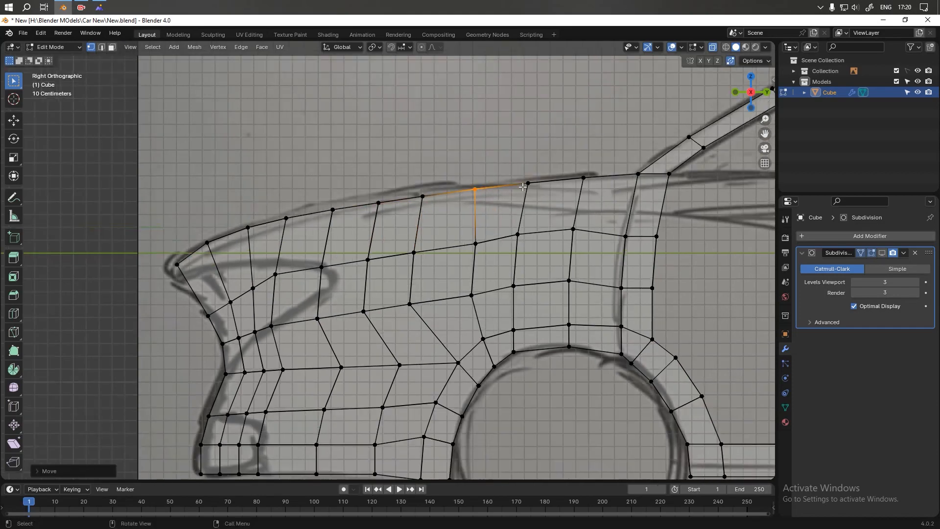
- Add two evenly spaced horizontal loop cuts through the row of faces below the hood edge
scroll(377, 183, "up", 5)
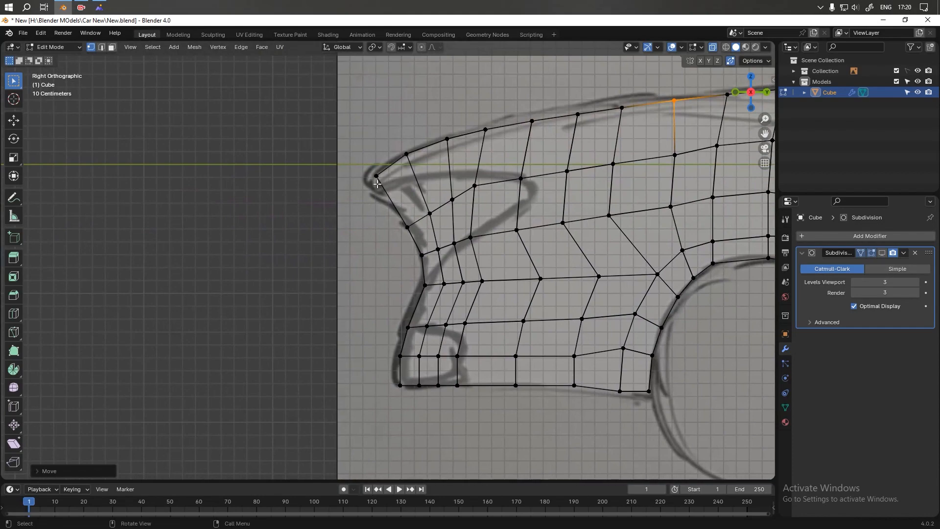
scroll(377, 184, "up", 1)
middle_click_drag(430, 171, 417, 219)
scroll(422, 208, "down", 2)
middle_click_drag(522, 187, 326, 242, "shift")
key("ctrl+r")
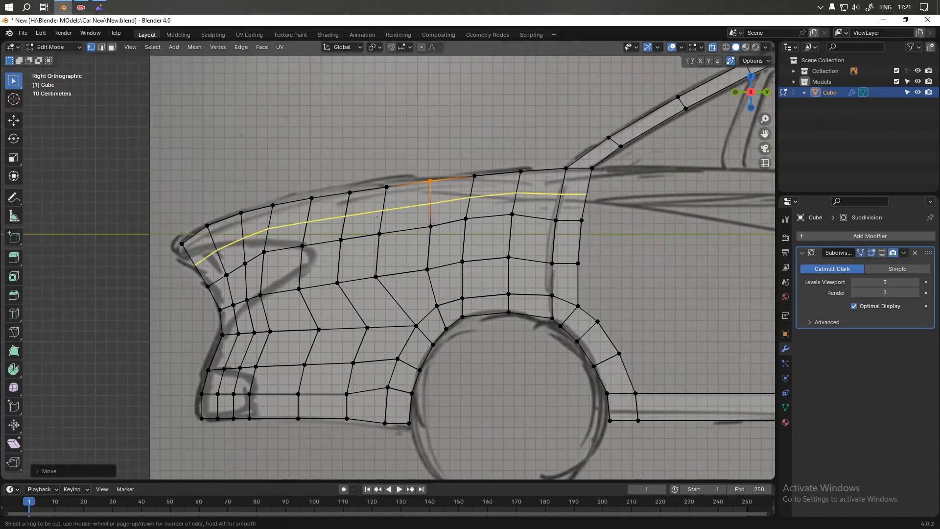
scroll(377, 217, "up", 1)
left_click(376, 216)
right_click(376, 217)
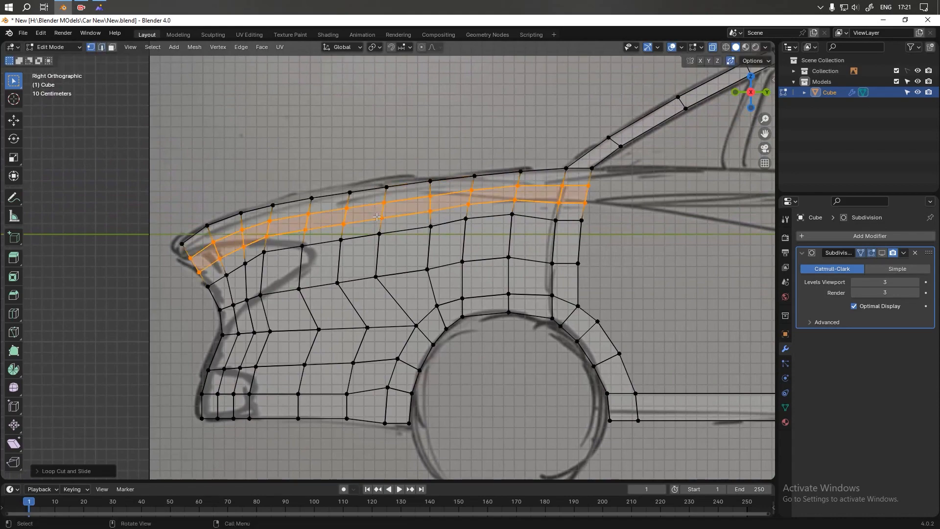
- Reposition the nose tip vertex and the two vertices below it to follow the sketched nose contour
mouse_move(243, 265)
middle_mouse_down()
mouse_move(267, 264)
mouse_move(228, 261)
middle_mouse_up()
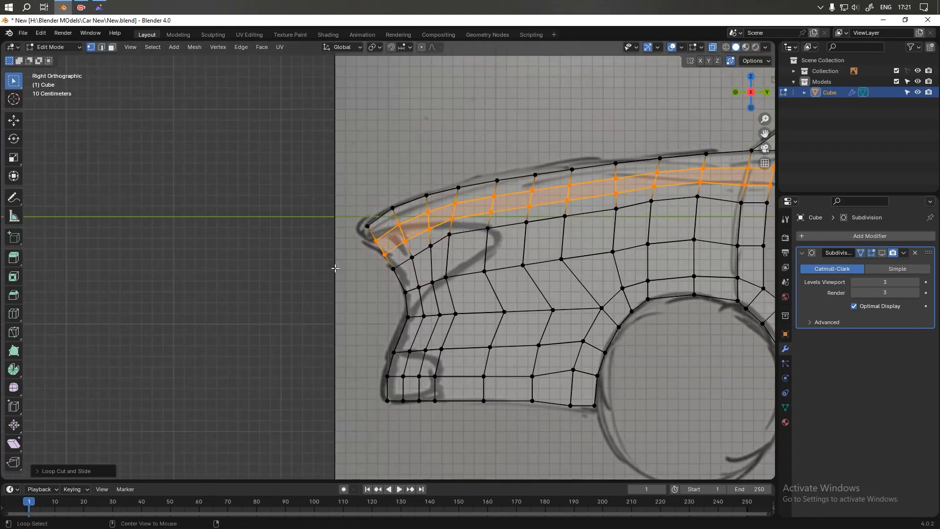
scroll(365, 251, "up", 3)
middle_click_drag(357, 203, 377, 262, "shift")
scroll(375, 256, "up", 2)
left_click_drag(386, 250, 351, 272)
key("g")
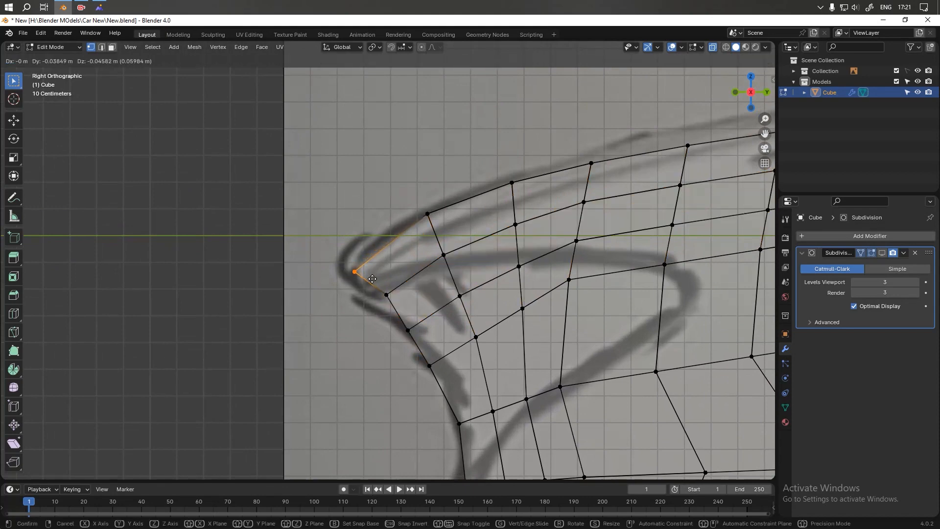
left_click(382, 259)
left_click(375, 304)
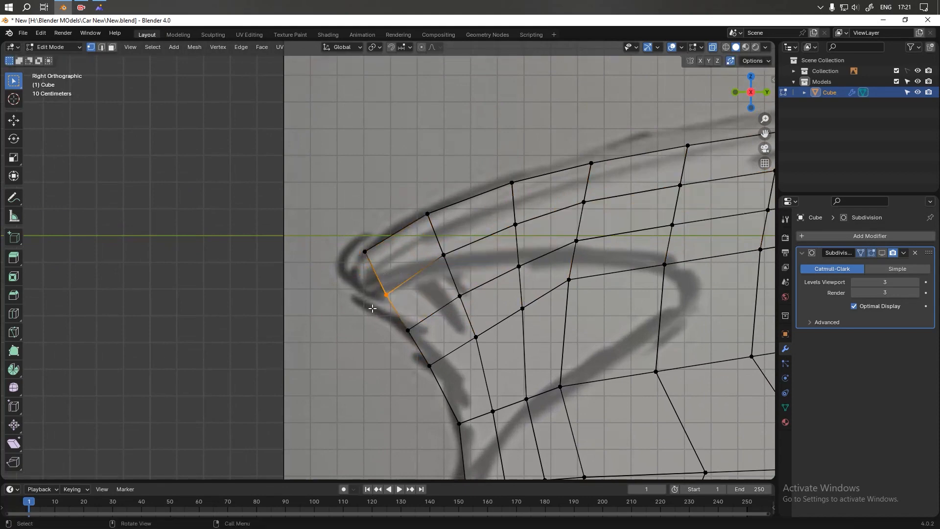
key("g")
left_click(346, 304)
middle_click_drag(417, 312, 404, 255, "shift")
left_click(383, 287)
key("g")
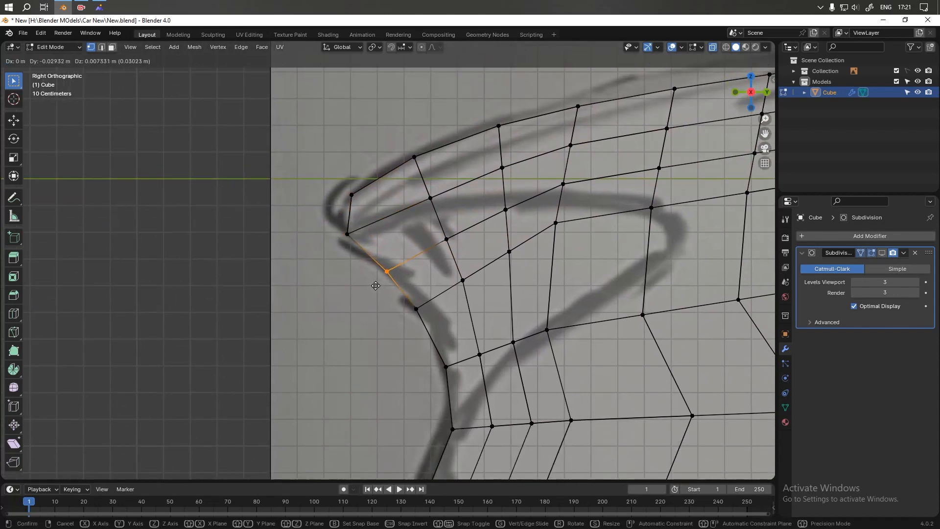
left_click(375, 285)
- Move the four lower vertices of the bumper's front edge onto the sketched bumper outline
scroll(377, 284, "down", 4)
middle_click_drag(444, 340, 424, 267, "shift")
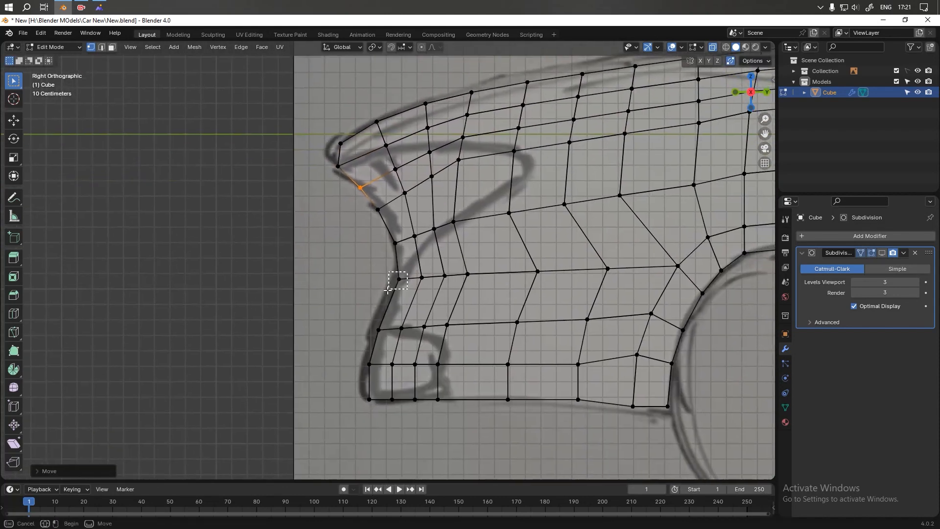
left_click(399, 279)
key("g")
left_click(383, 291)
left_click(379, 330)
key("g")
left_click(373, 332)
key("b")
left_click_drag(375, 368, 363, 360)
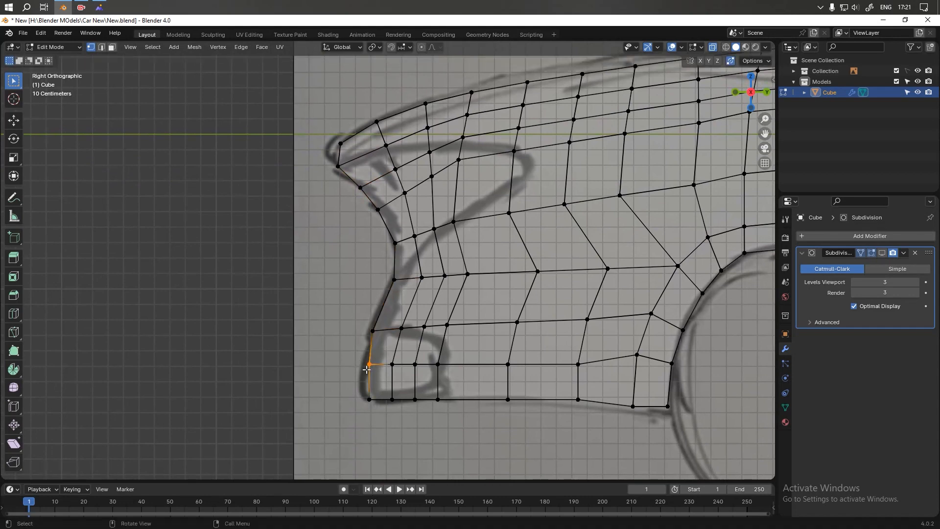
key("g")
left_click(370, 368)
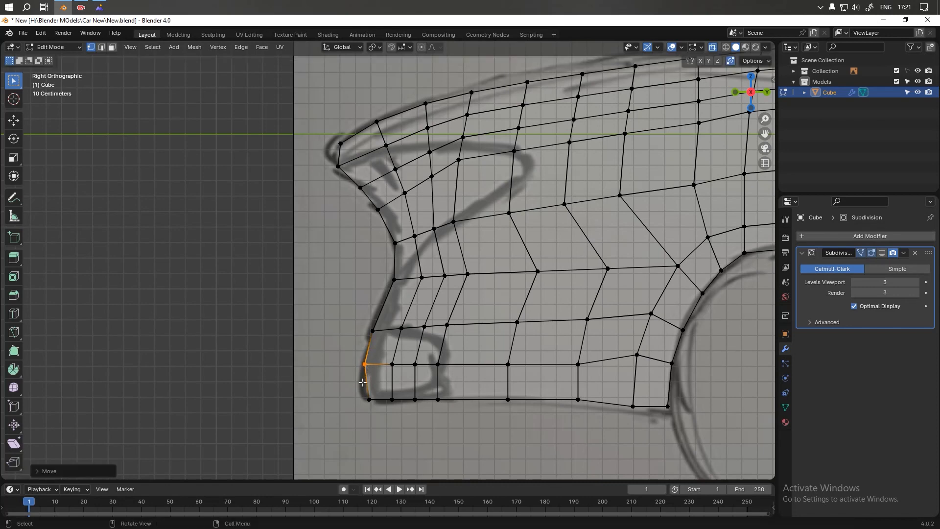
left_click(370, 400)
key("g")
left_click(376, 410)
scroll(384, 332, "down", 3)
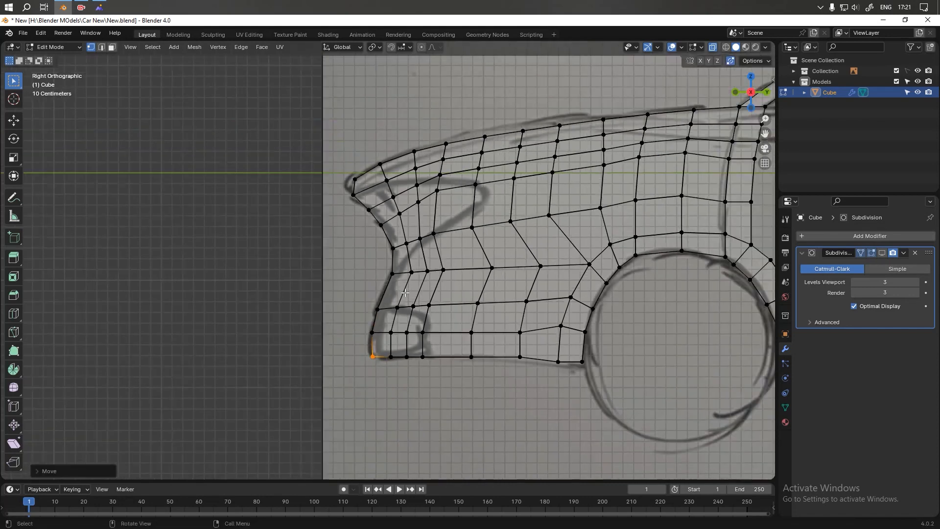
- Move one vertex to the sketched headlight's rear corner and align the vertex above it
middle_click_drag(383, 332, 356, 374, "shift")
scroll(377, 239, "up", 3)
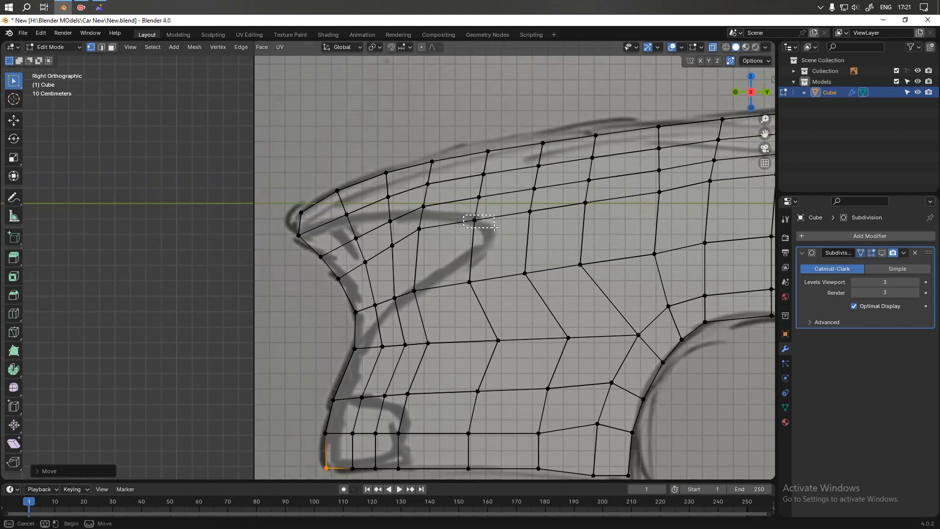
left_click(473, 220)
key("g")
left_click(505, 242)
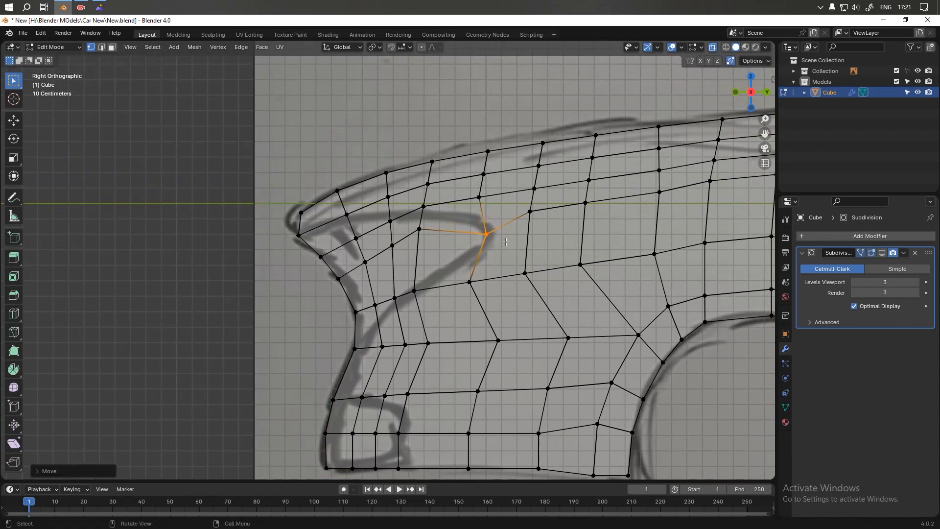
left_click(480, 198)
key("g")
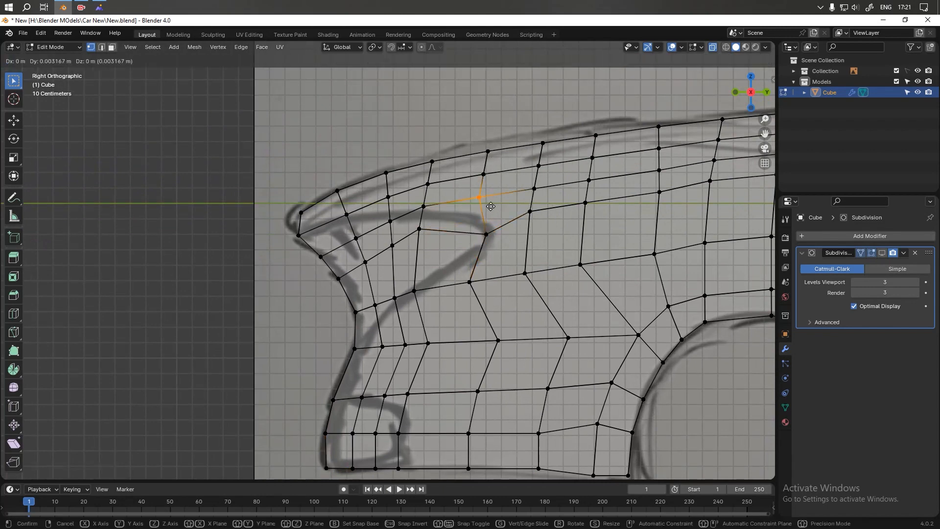
left_click(495, 206)
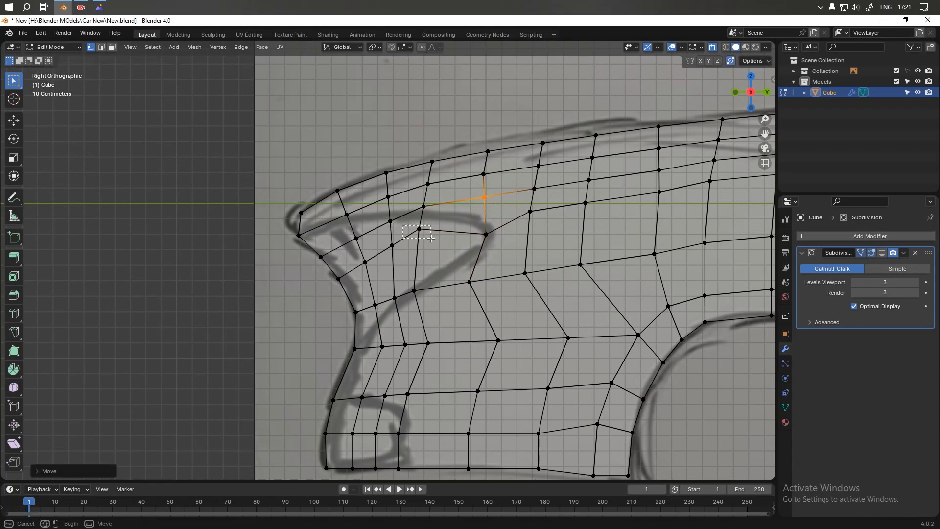
- Lower the three vertices inside the sketched headlight ahead of its rear corner
left_click(419, 229)
key("g")
left_click(431, 258)
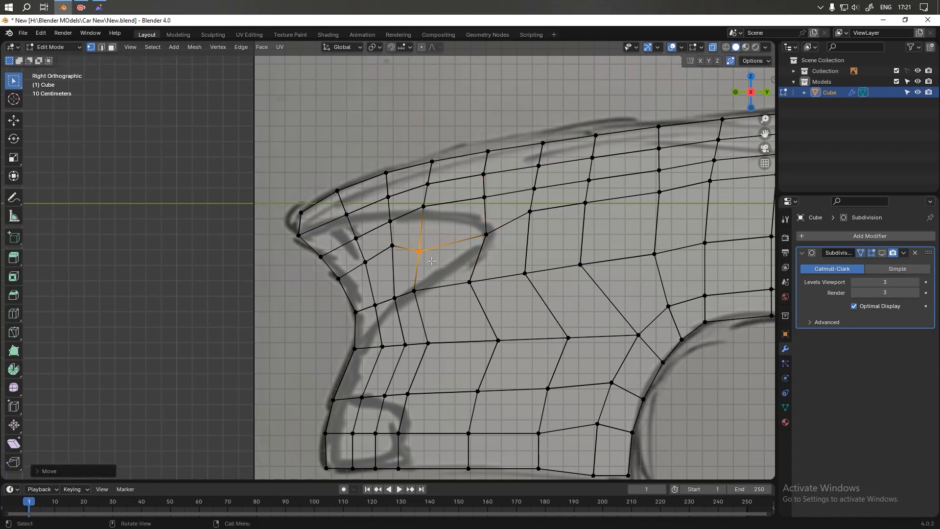
left_click(392, 243)
key("g")
left_click(404, 274)
left_click(365, 262)
key("g")
left_click(379, 286)
- Move the vertex below the headlight's rear corner onto its sketched lower outline and shift the two vertices beneath it forward
left_click(469, 282)
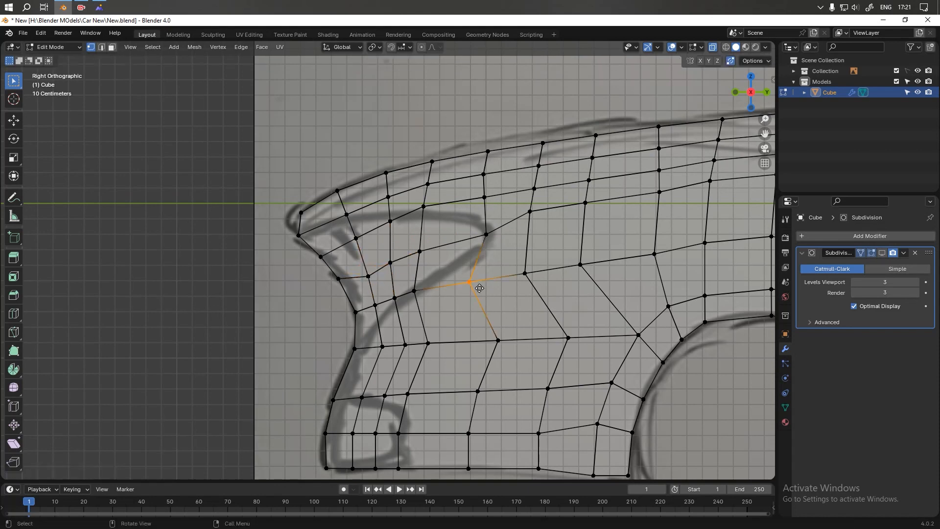
key("g")
left_click(480, 266)
key("g")
left_click(496, 257)
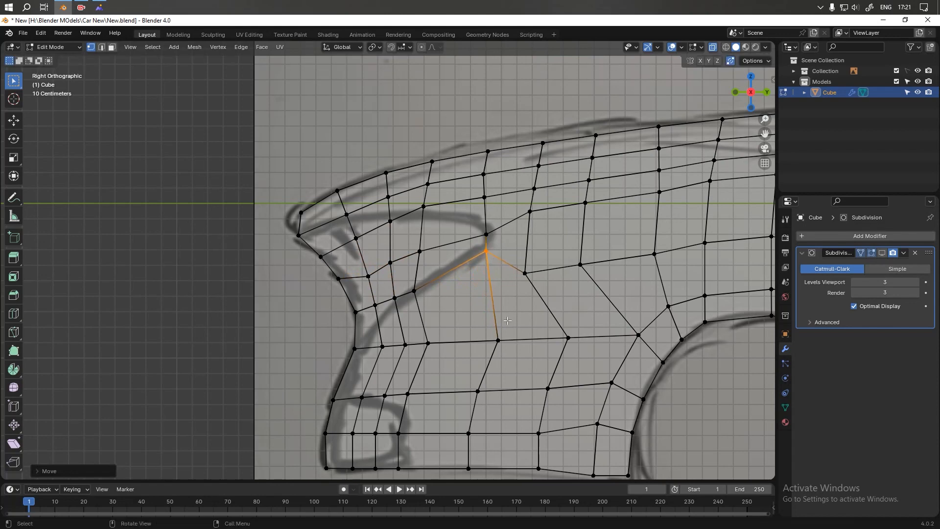
left_click(491, 349)
key("g")
left_click(471, 349)
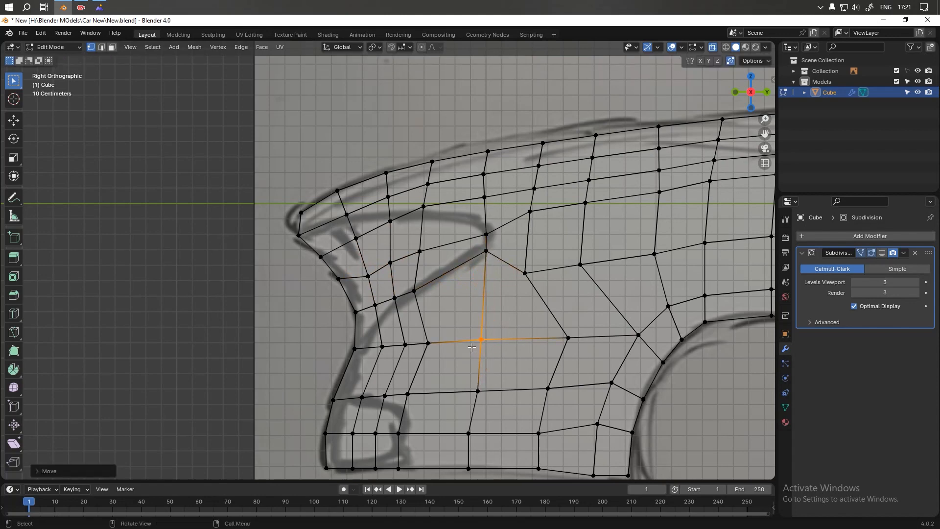
left_click_drag(490, 375, 461, 402)
key("g")
left_click(453, 401)
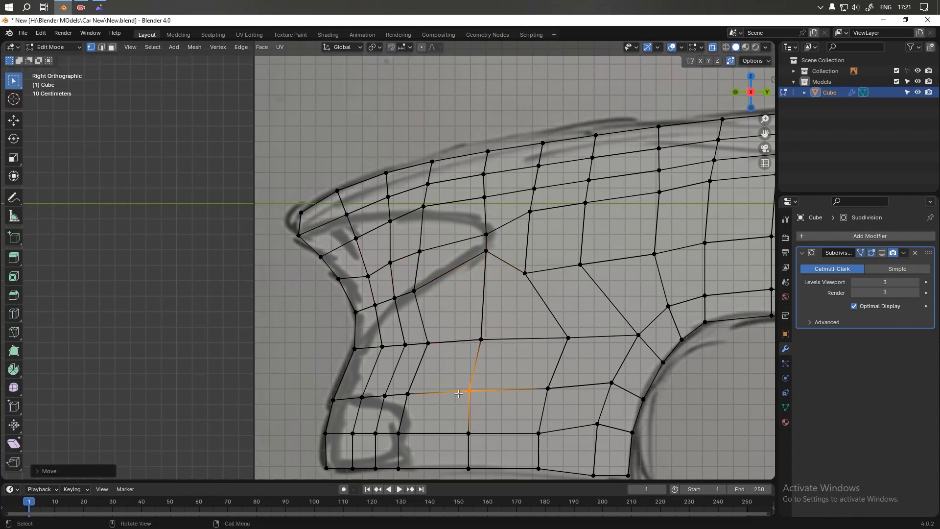
- Lower two vertices onto the sketched headlight's upper outline and nudge the front-edge vertex beside the headlight slightly rearward
middle_click_drag(493, 324, 493, 365, "shift")
left_click(484, 240)
key("g")
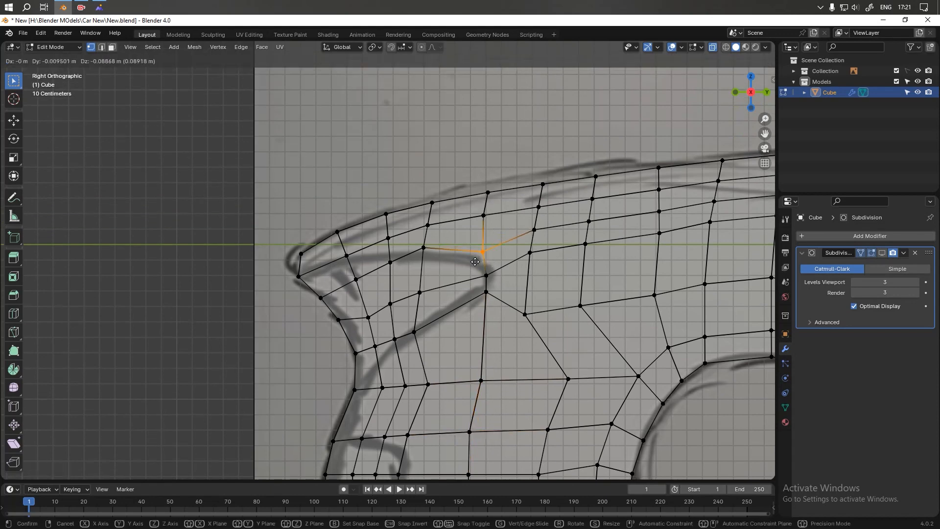
left_click(475, 266)
left_click(423, 247)
key("g")
left_click(423, 255)
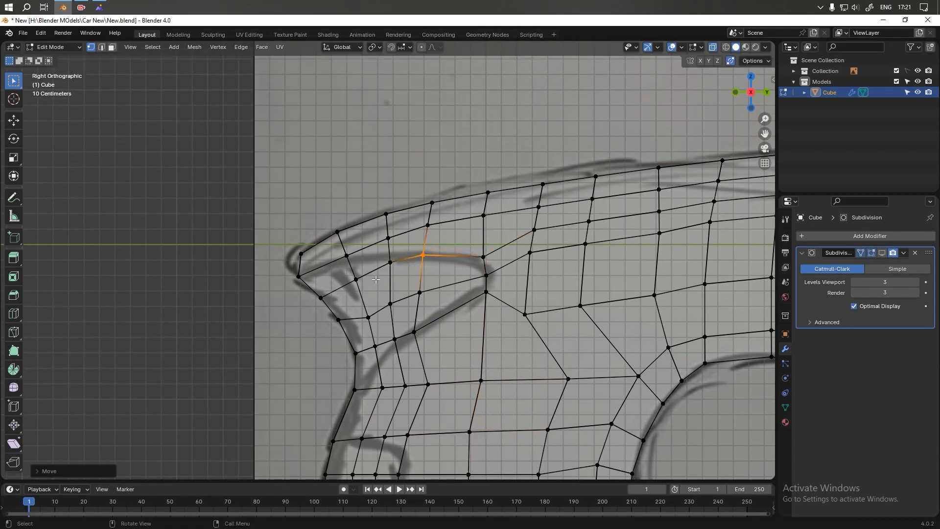
left_click(335, 319)
key("g")
left_click(359, 335)
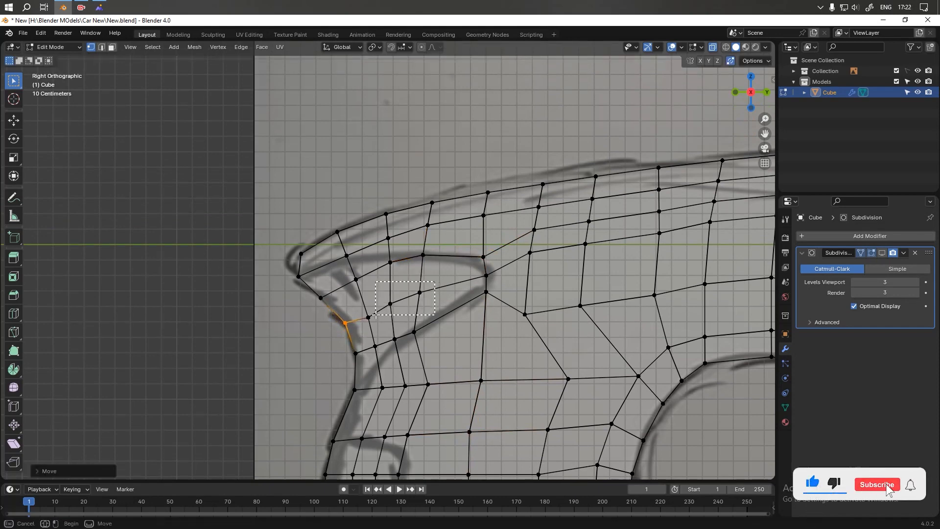
- Delete the row of vertices across the sketched headlight, front-edge one included, and shift the opening's upper rear corner vertex forward onto the outline
left_click(420, 292)
left_click(345, 323, "shift")
key("x")
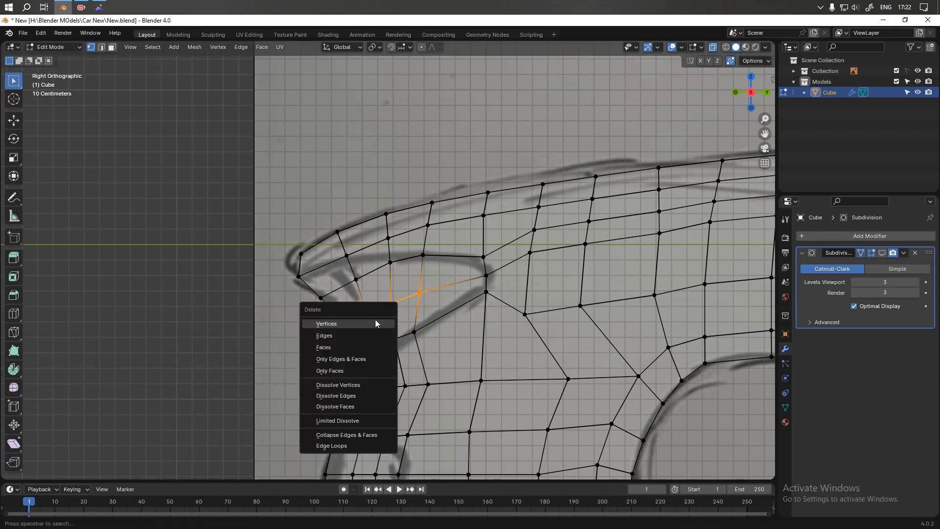
left_click(375, 323)
left_click(485, 255)
key("g")
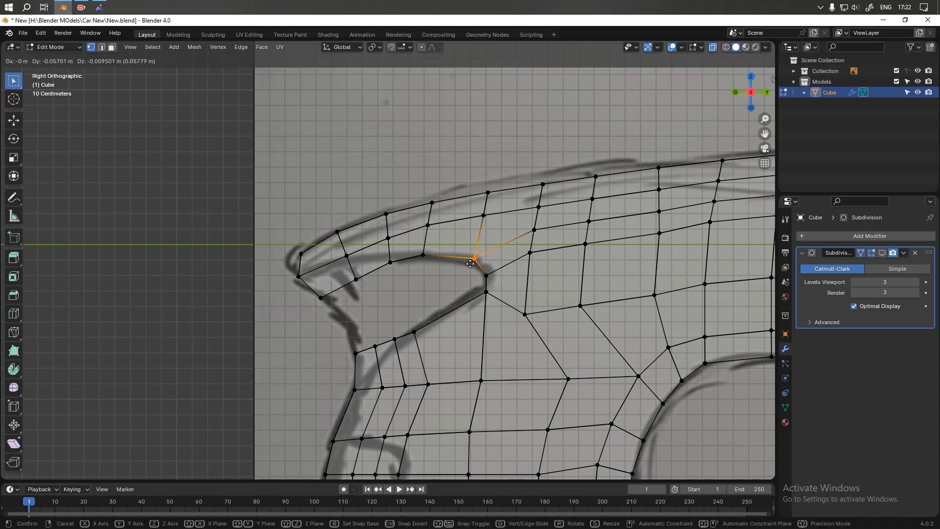
left_click(470, 264)
- Add one centred vertical loop cut below the headlight opening and another through the hood strip above it
key("ctrl+r")
left_click(450, 311)
right_click(450, 310)
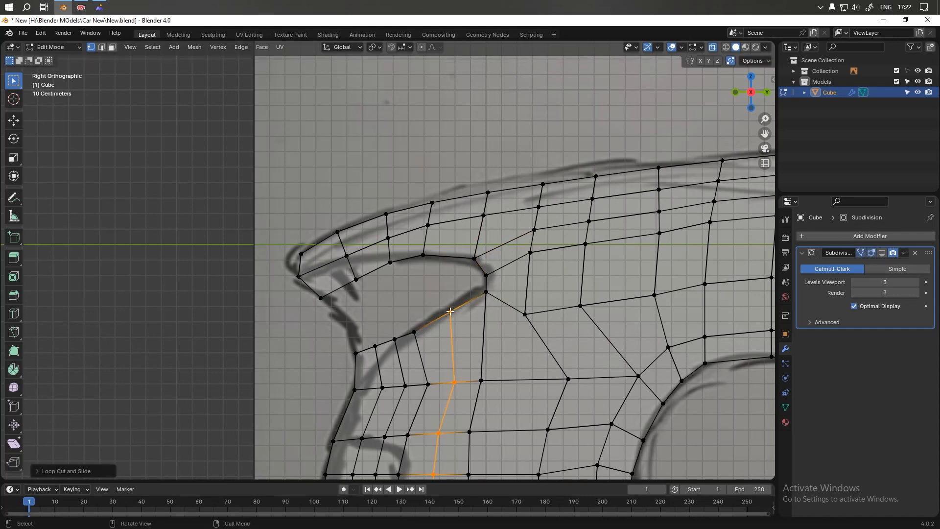
key("ctrl+r")
left_click(449, 253)
right_click(449, 253)
scroll(476, 285, "down", 3)
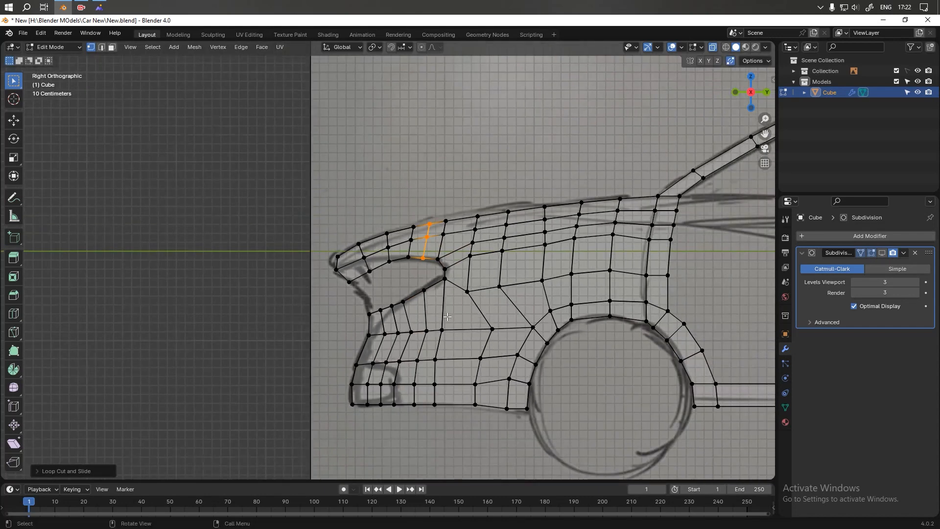
- Slide the two front-edge vertices just below the headlight opening slightly, and move them down together along the sketched nose
scroll(447, 318, "up", 4)
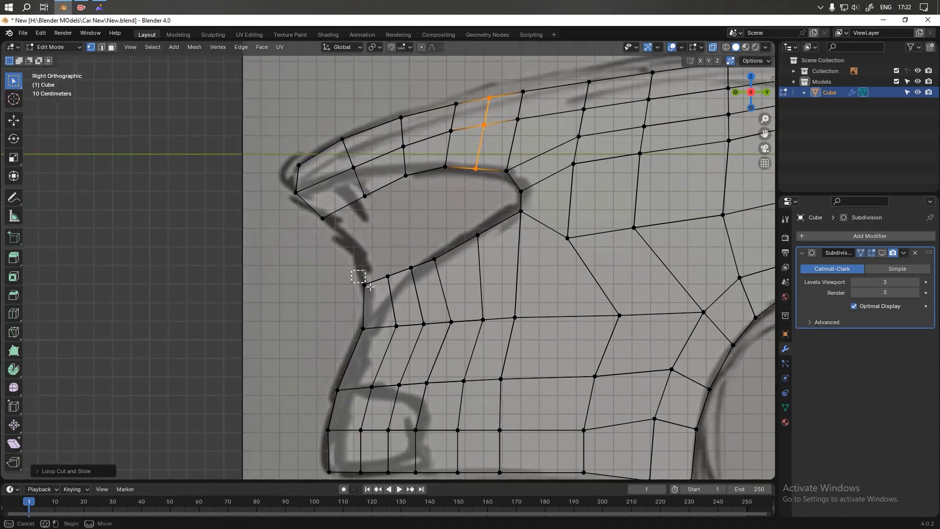
left_click(364, 285)
left_click_drag(336, 322, 411, 339)
left_click(364, 285, "shift")
left_click(396, 326, "shift")
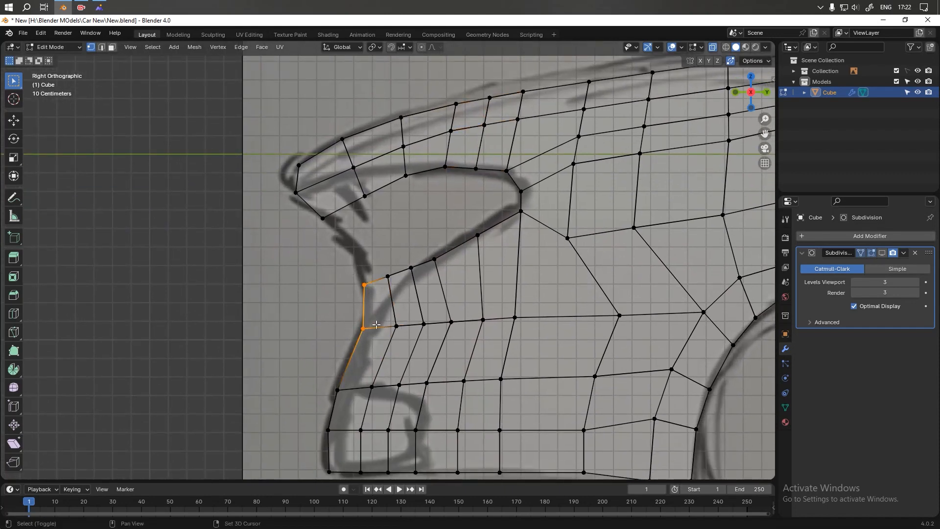
key("g")
key("g")
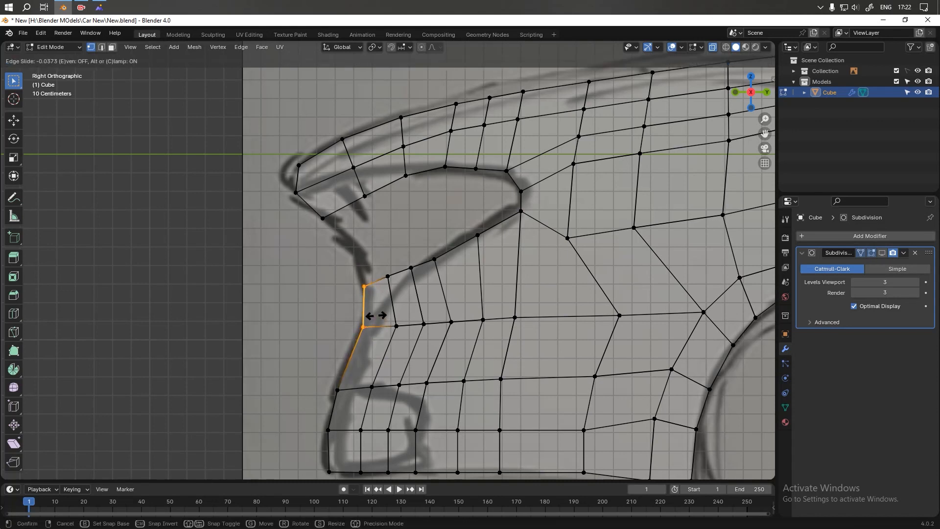
left_click(377, 314)
key("g")
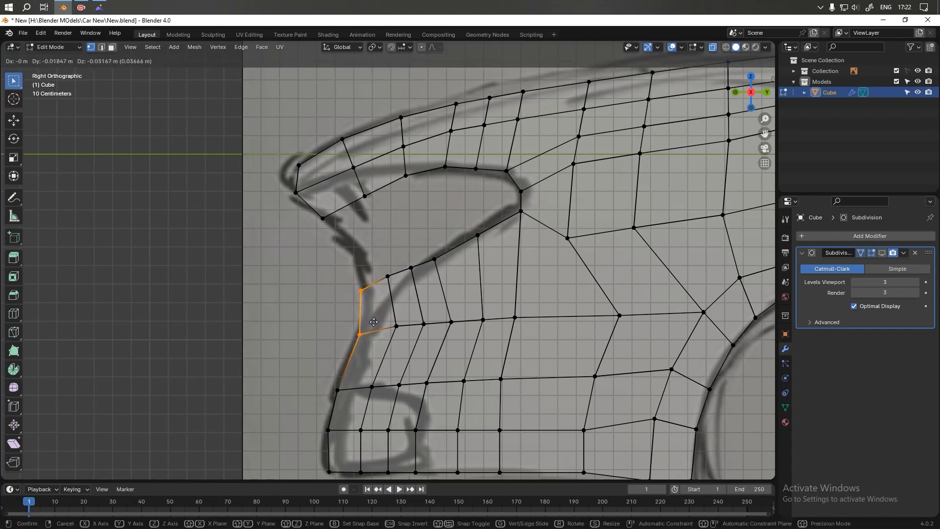
left_click(379, 328)
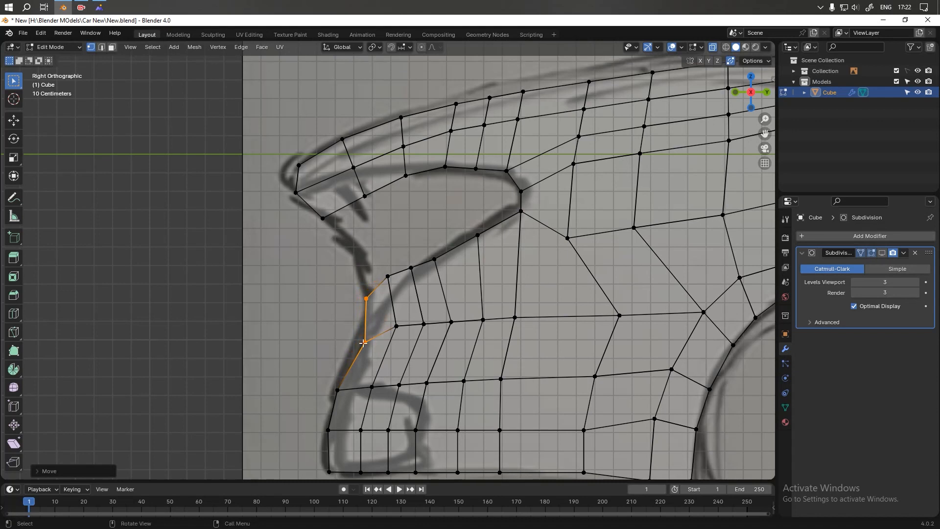
- Place the lower and upper of these two front-edge vertices individually further down on the sketched nose outline
left_click(365, 342)
key("g")
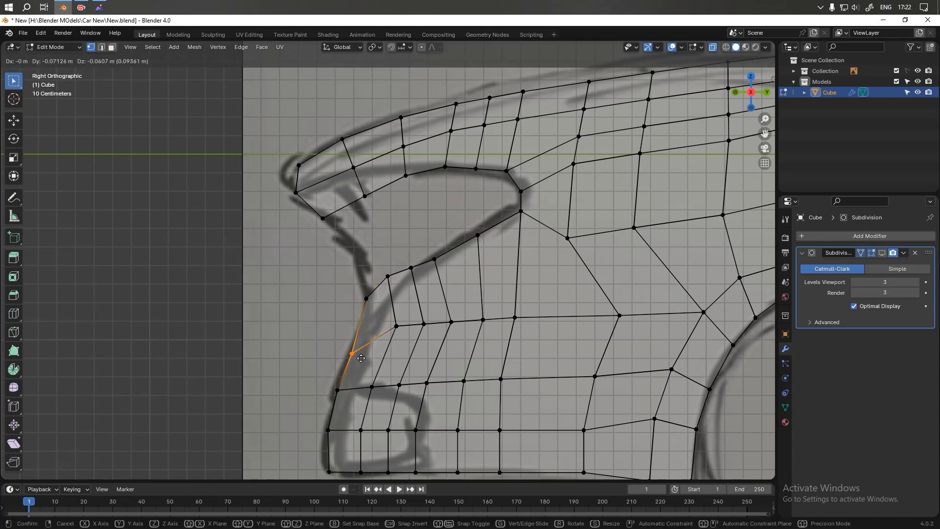
left_click(361, 358)
left_click(366, 298)
key("g")
left_click(375, 326)
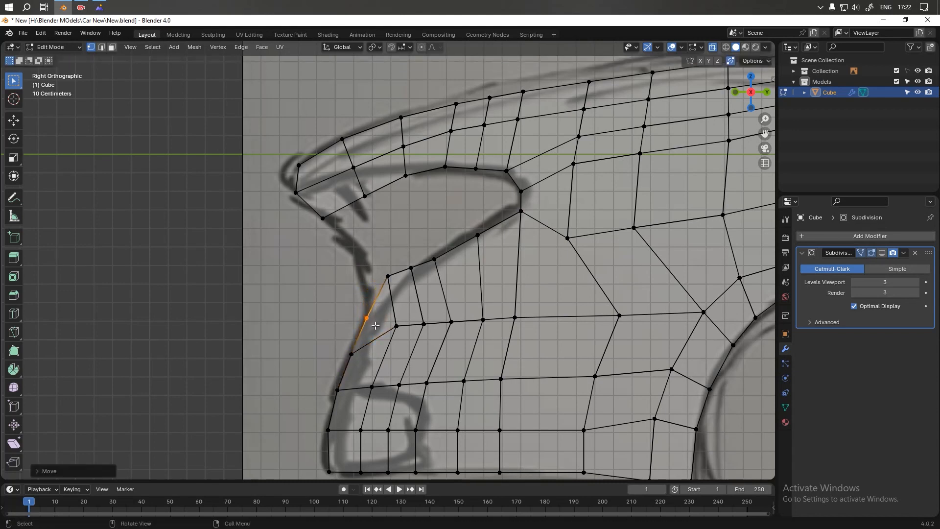
- Lower the three neighbouring vertices in the row beneath the headlight opening to even out the grid behind the front edge
left_click(396, 326)
key("g")
left_click(394, 352)
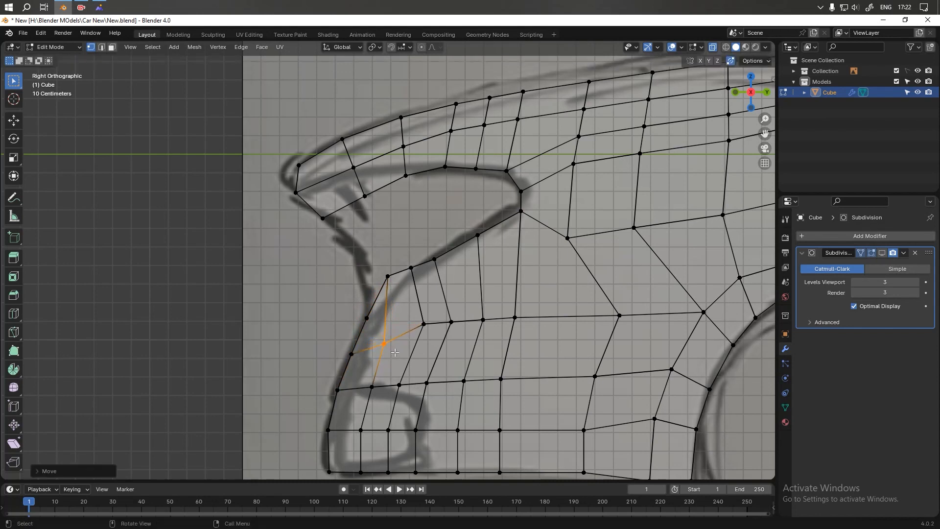
left_click(423, 324)
key("g")
left_click(421, 345)
key("g")
left_click(453, 336)
- Move the two foremost vertices of the headlight opening's lower edge down onto the sketched headlight outline
left_click(411, 268)
key("g")
left_click(413, 275)
left_click(389, 279)
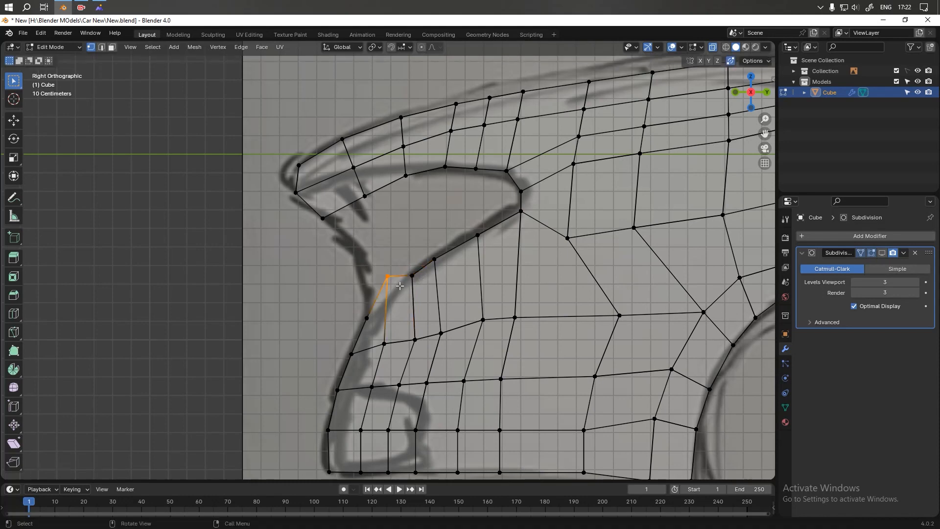
key("g")
left_click(392, 313)
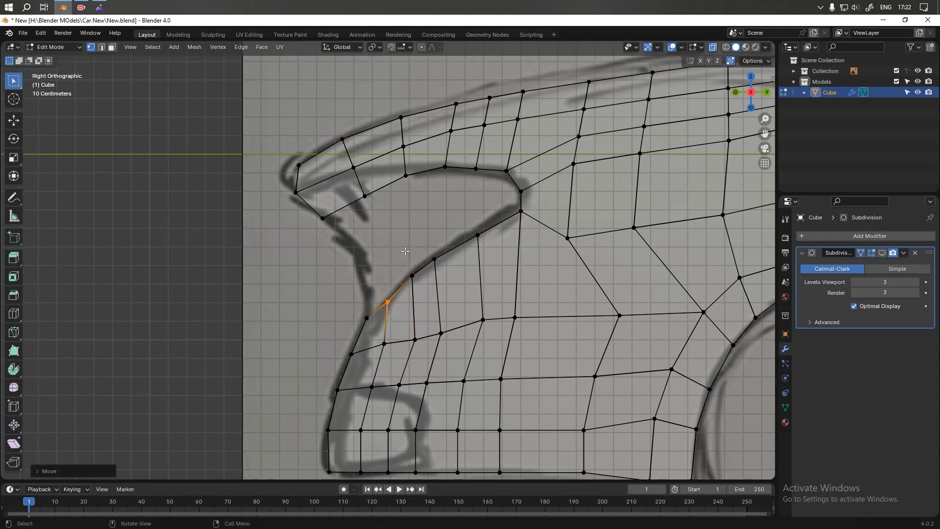
- Enable the Subdivision modifier's viewport display and move the lower nose-tip vertex forward toward the sketched outline
scroll(405, 251, "down", 1)
scroll(456, 303, "down", 2)
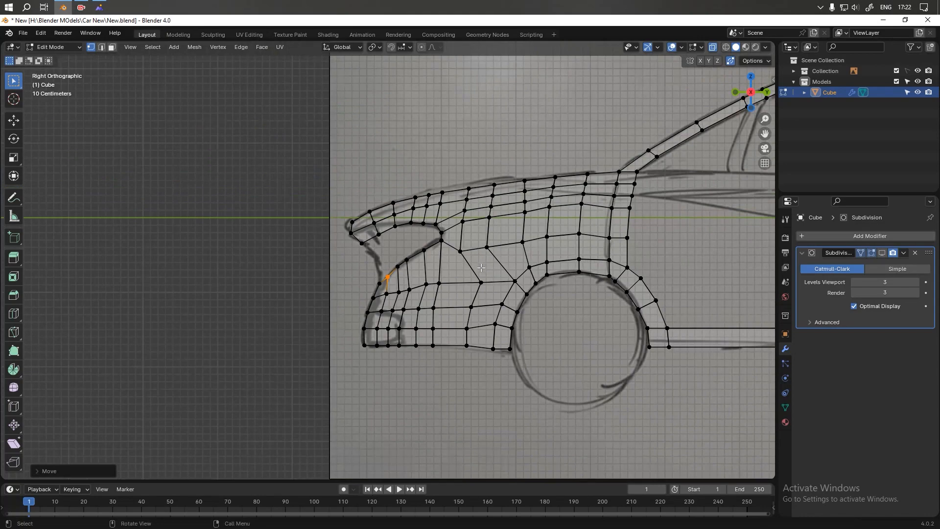
left_click(884, 253)
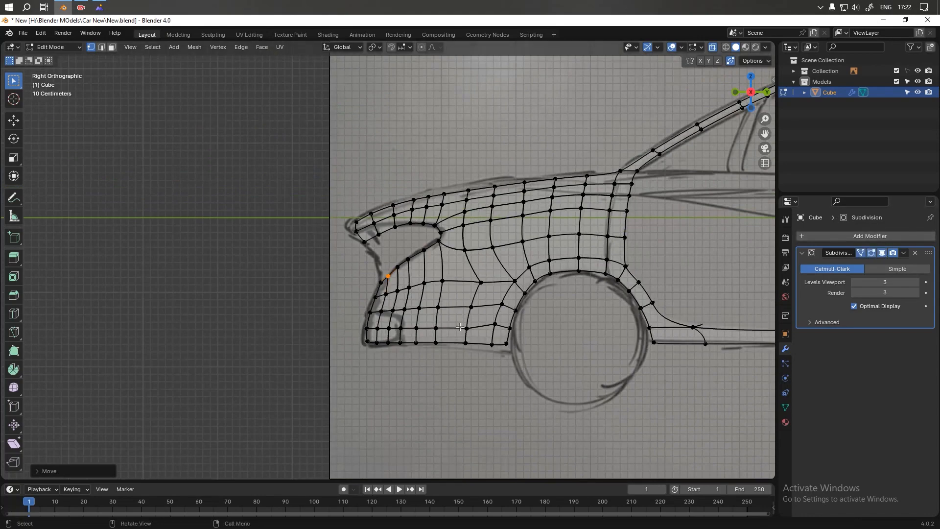
scroll(373, 248, "up", 5)
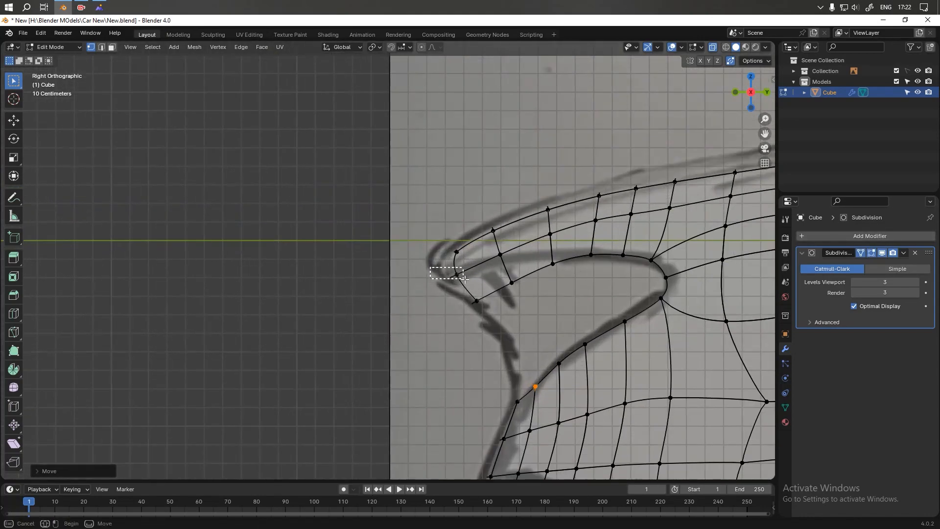
key("g")
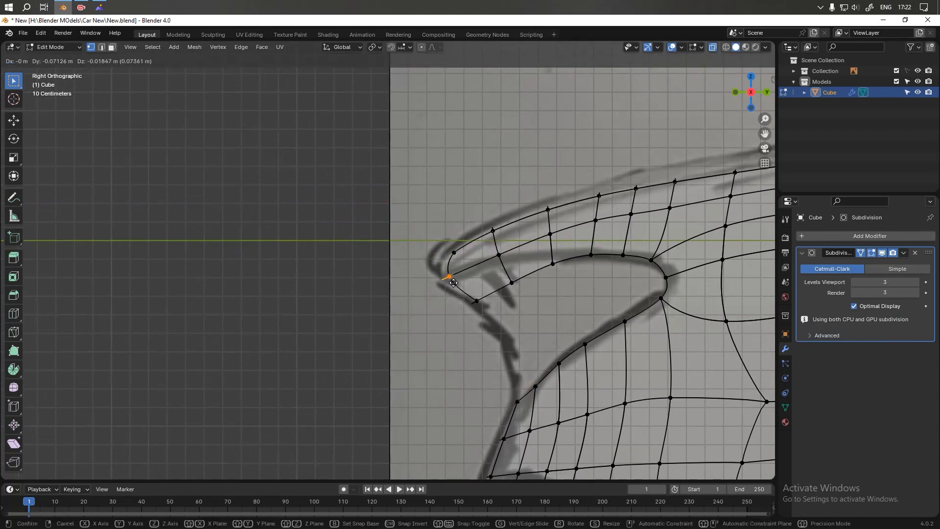
left_click(451, 283)
- Examine the smoothed front fender and headlight opening against the sketch with X-ray off, checking front and side views
left_click(713, 48)
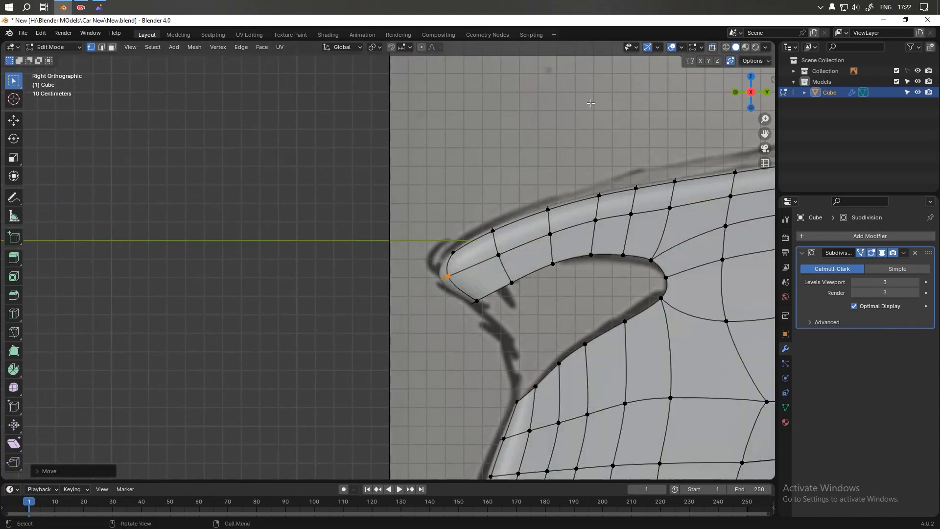
scroll(506, 142, "down", 4)
middle_click_drag(546, 222, 442, 234, "shift")
scroll(471, 210, "up", 2)
scroll(442, 234, "down", 3)
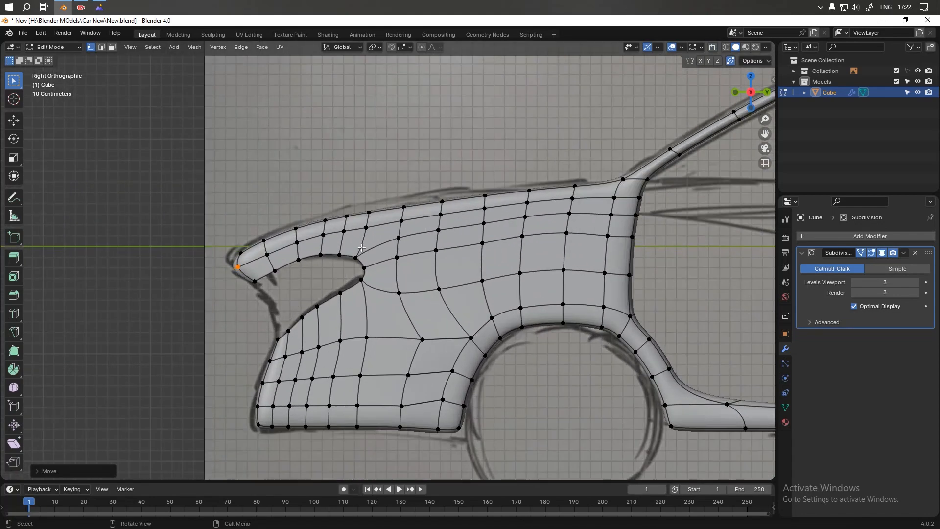
key("KP_1")
key("KP_3")
scroll(362, 277, "up", 3)
scroll(338, 277, "down", 3)
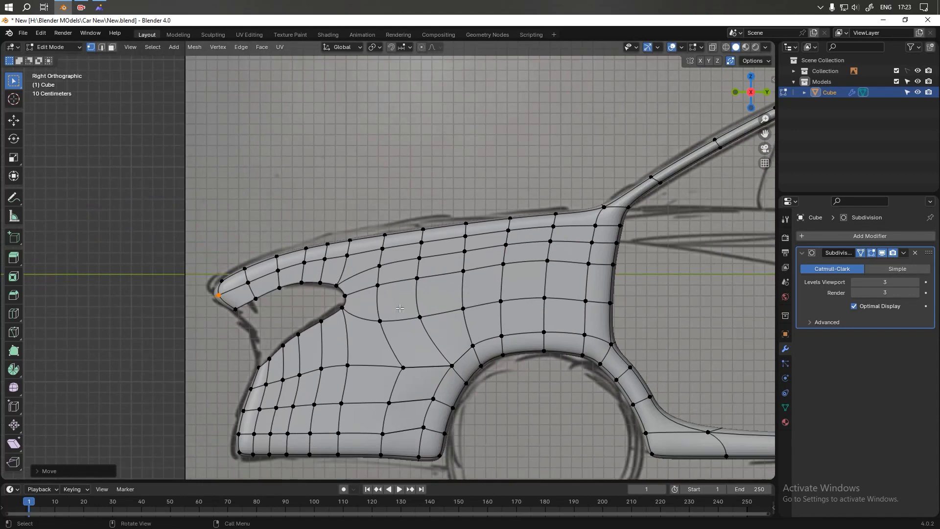
- Turn X-ray back on and slide two vertices down onto the upper outline of the sketched opening in the lower bumper
left_click(713, 47)
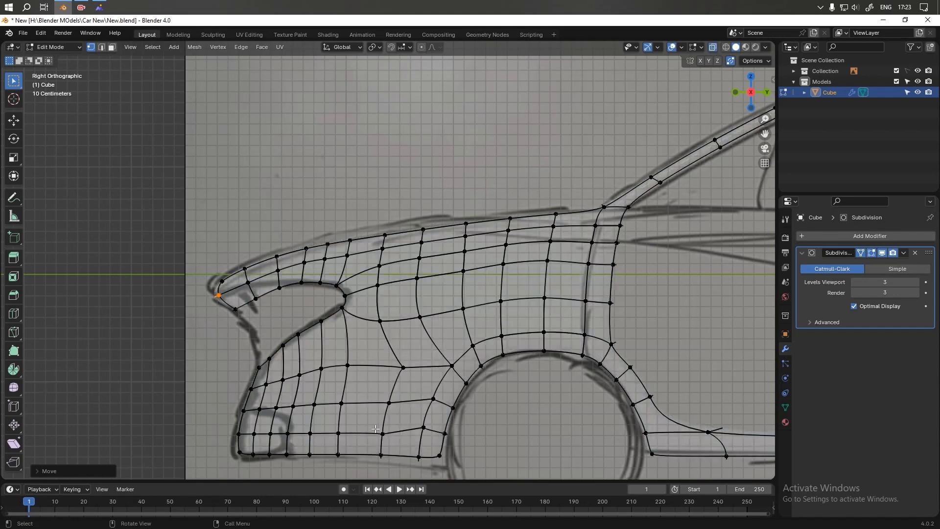
scroll(329, 293, "up", 5)
scroll(330, 294, "up", 2)
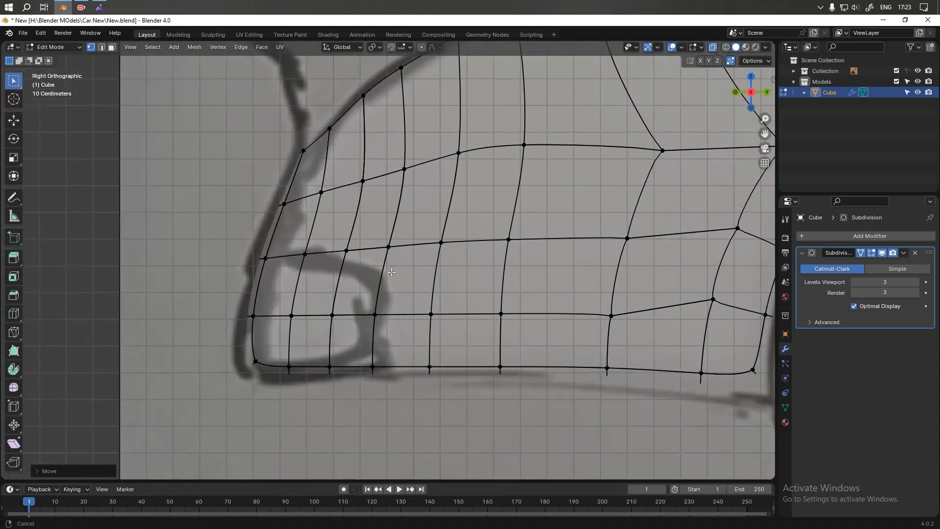
left_click(394, 224)
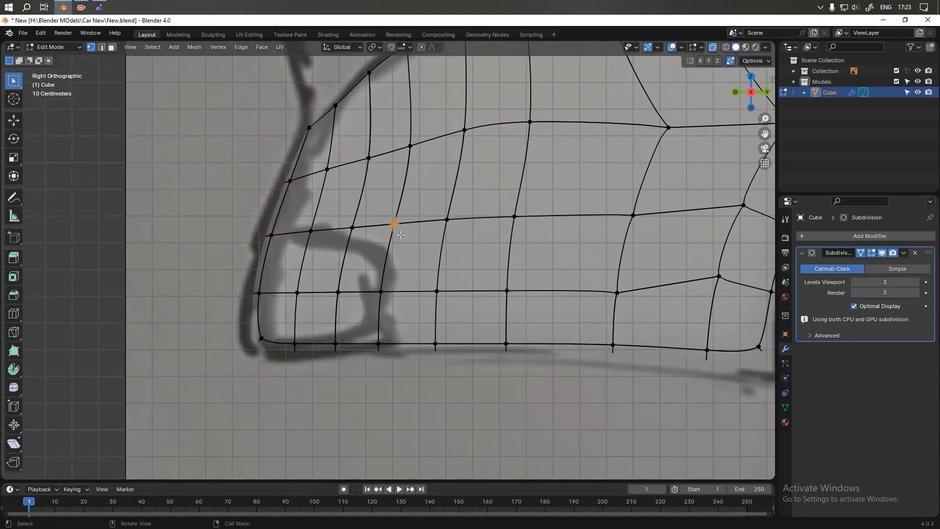
key("g")
key("g")
left_click(385, 283)
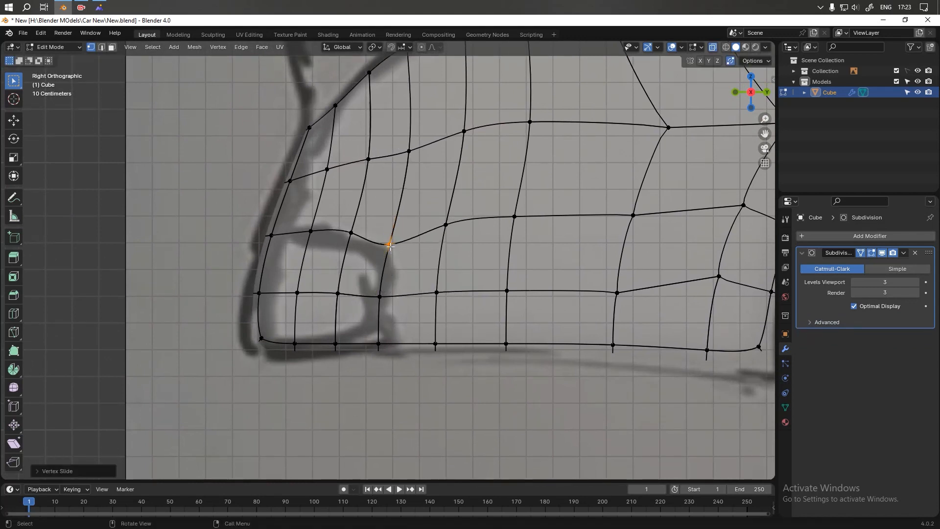
left_click(351, 232)
key("g")
key("g")
left_click(332, 264)
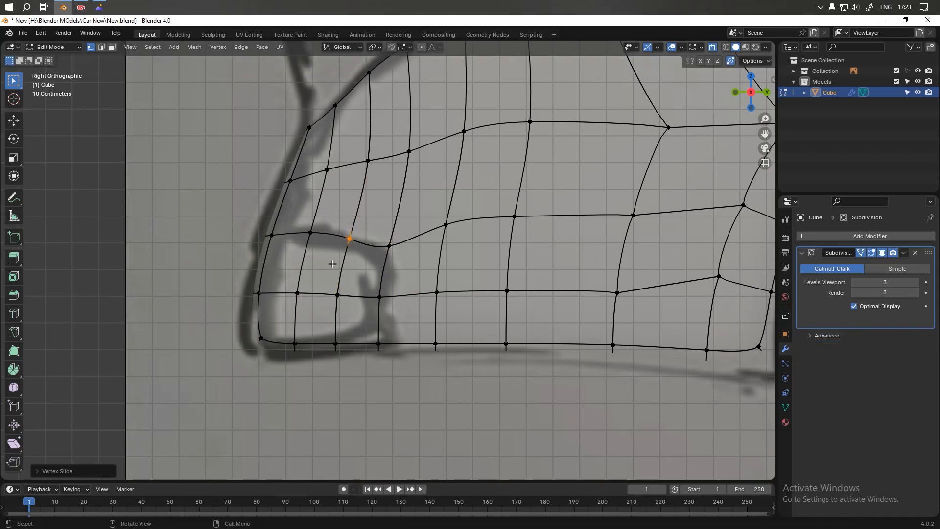
- Slide the vertex just behind the sketched bumper opening down along its vertical edge to smooth the row
left_click(445, 224)
key("g")
key("g")
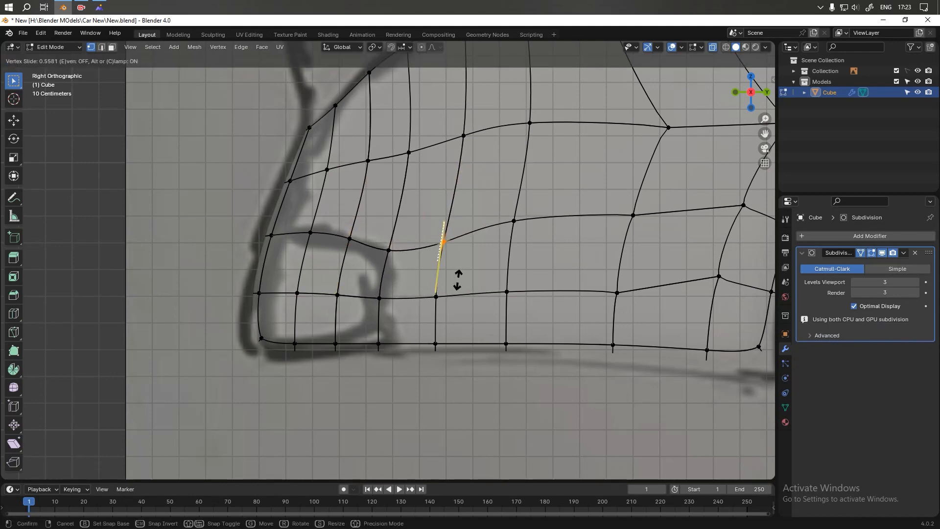
left_click(476, 234)
- Lower the next two vertices of that row toward the wheel arch along the Z axis
scroll(476, 234, "down", 4)
left_click_drag(377, 235, 460, 257)
key("g")
key("g")
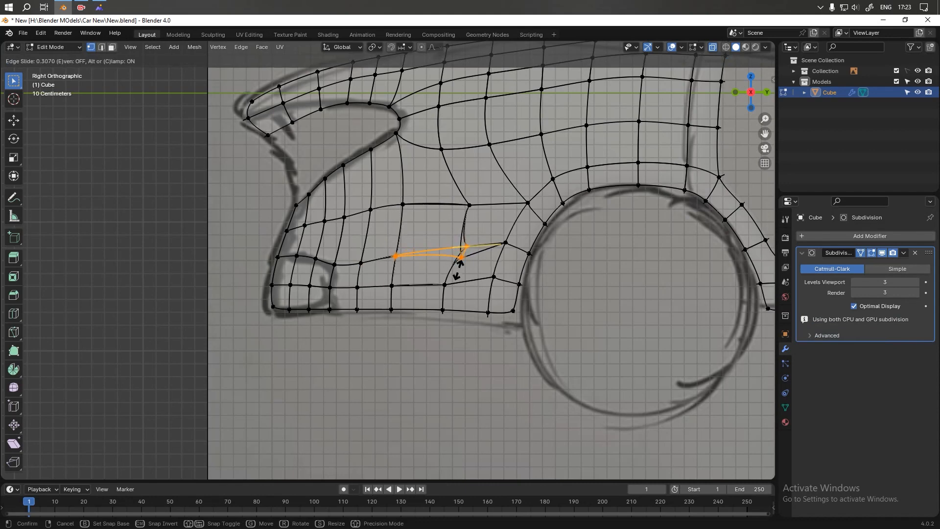
right_click(458, 270)
right_click(460, 272)
key("g")
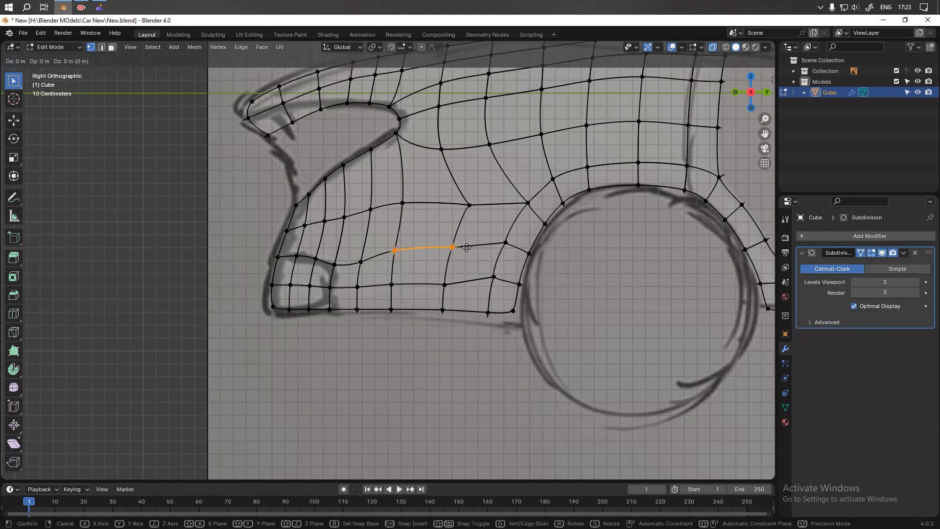
key("z")
left_click(459, 257)
- Try to slide the row's vertex beside the wheel arch, and undo the Z move of the two vertices ahead of it
left_click(504, 243)
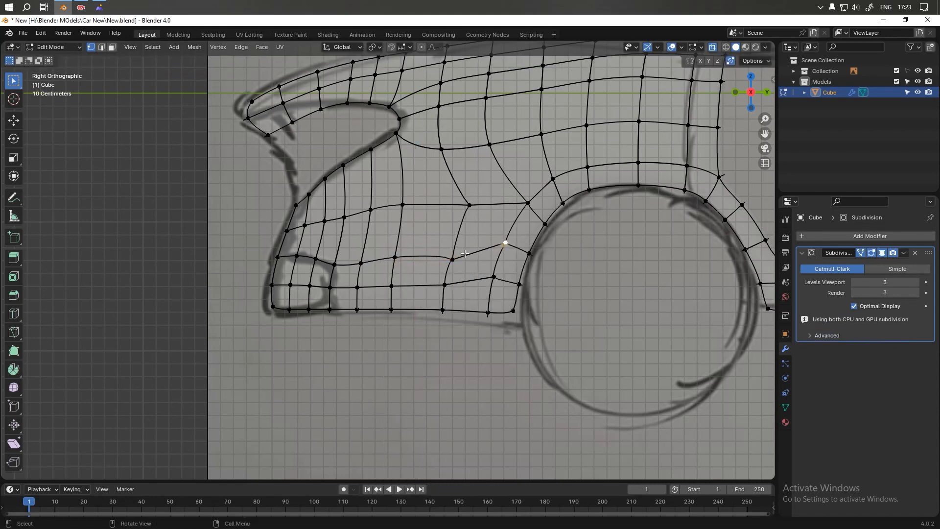
scroll(492, 249, "up", 2)
key("g")
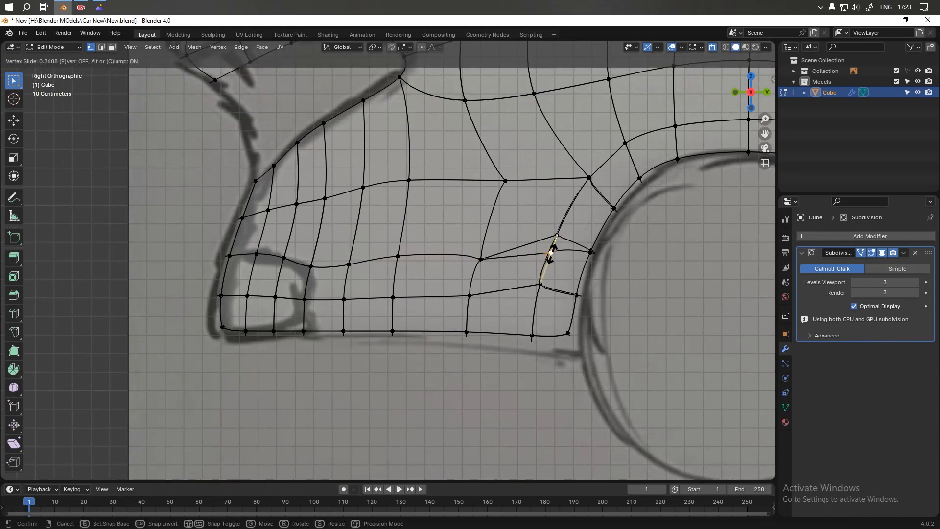
right_click(550, 256)
right_click(553, 259)
key("Escape")
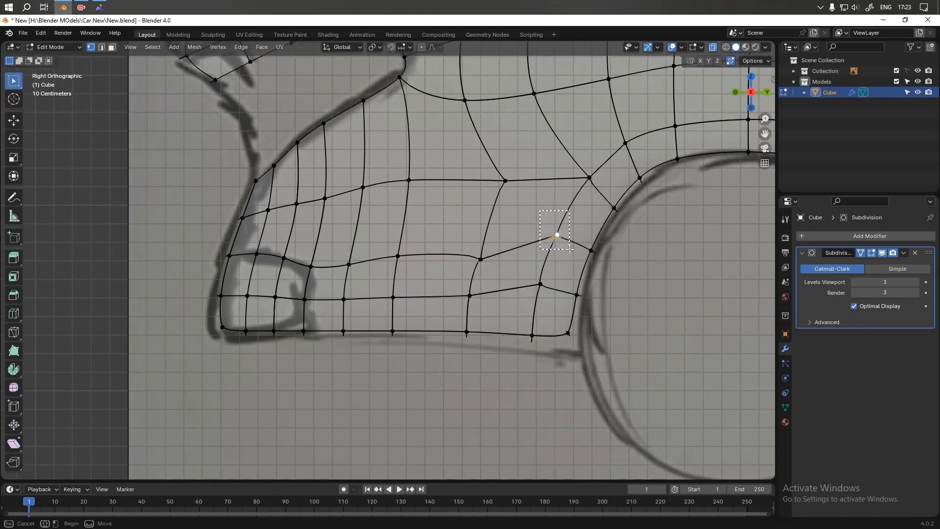
key("g")
key("g")
key("g")
key("g")
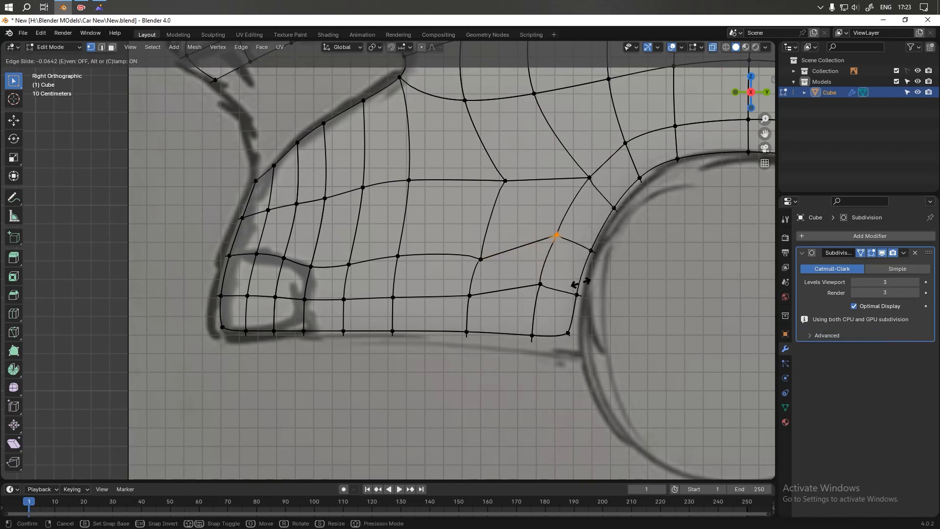
left_click(593, 293)
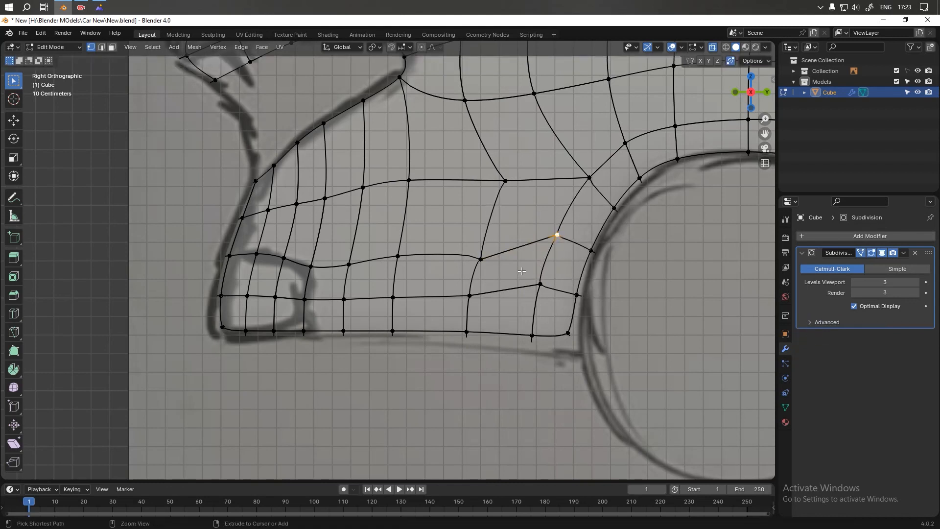
key("ctrl+z")
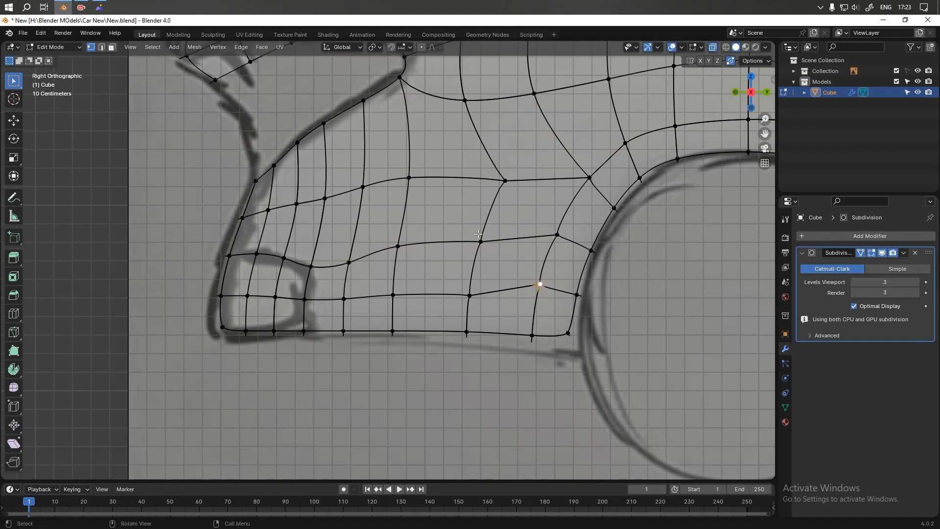
- Slide the second vertex behind the sketched bumper opening down its vertical edge to level it with the row ahead
left_click(397, 244)
key("shift+v")
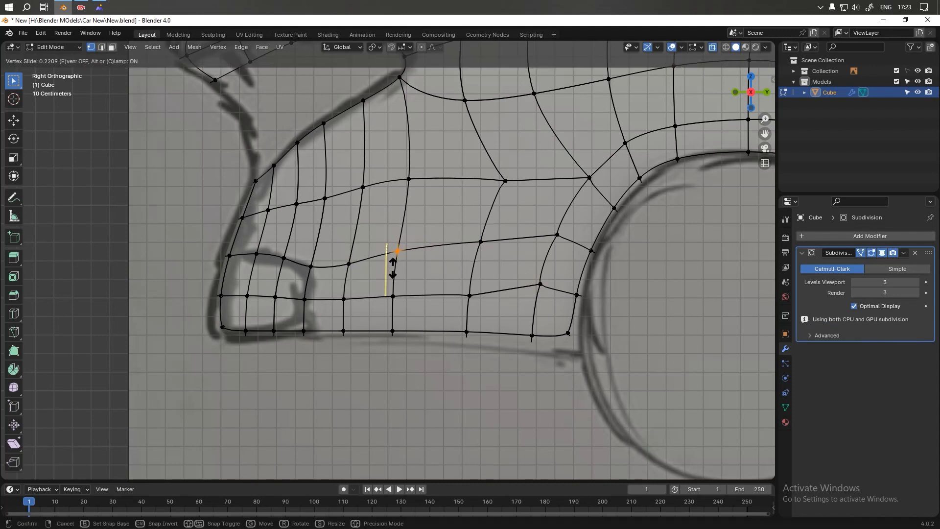
left_click(393, 293)
left_click(481, 241)
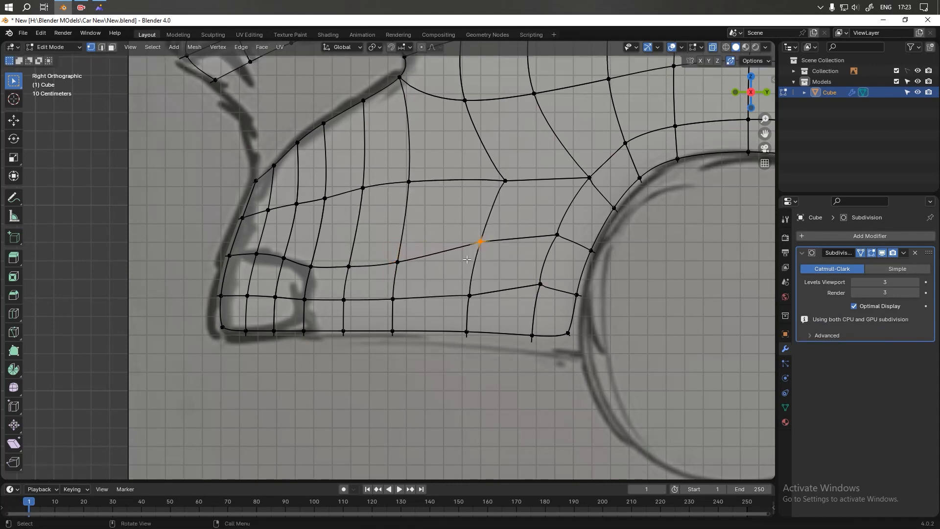
key("g")
key("g")
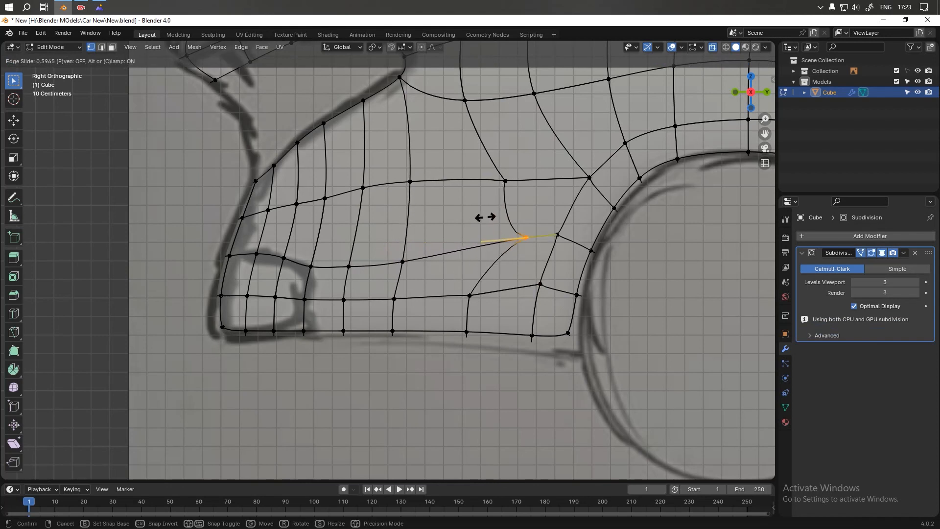
right_click(449, 239)
right_click(451, 225)
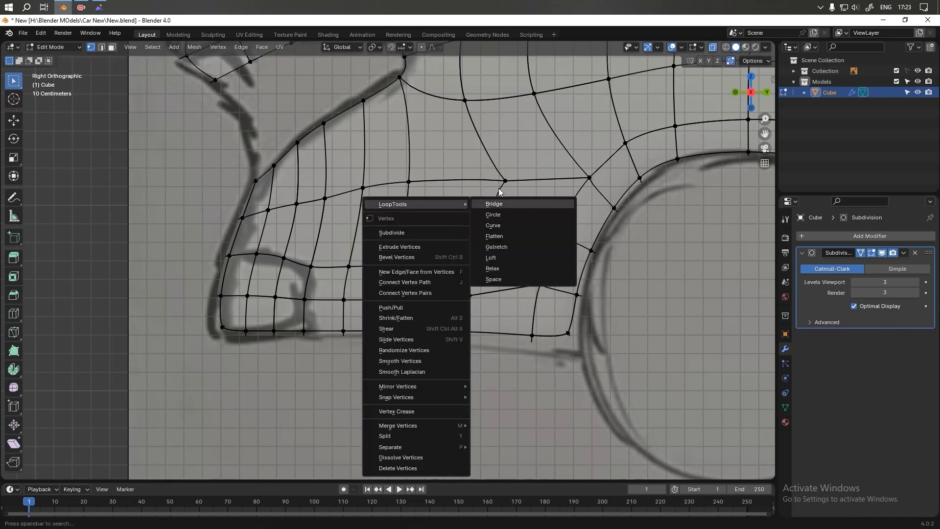
key("Escape")
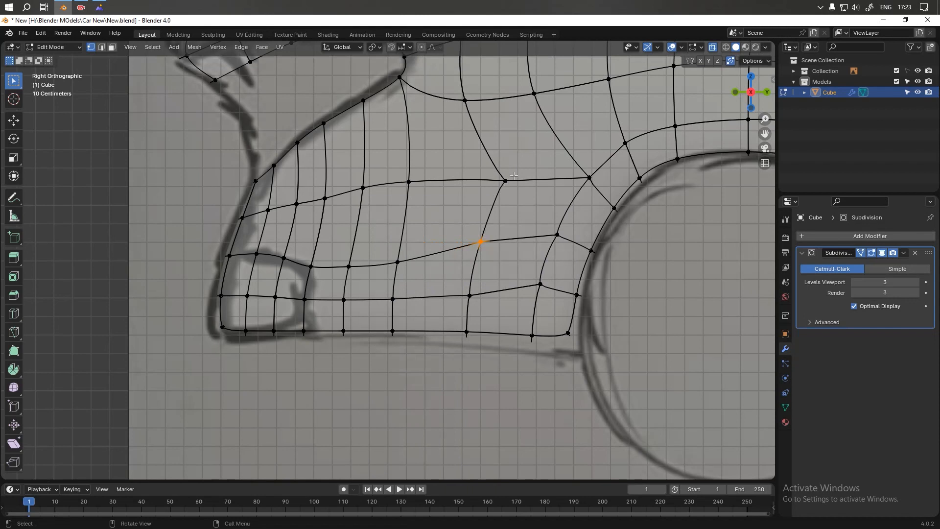
- Shift the side-panel vertex ahead of the wheel arch forward along Y, and move the vertex below it forward and down toward the bumper row
left_click(505, 180)
key("g")
key("g")
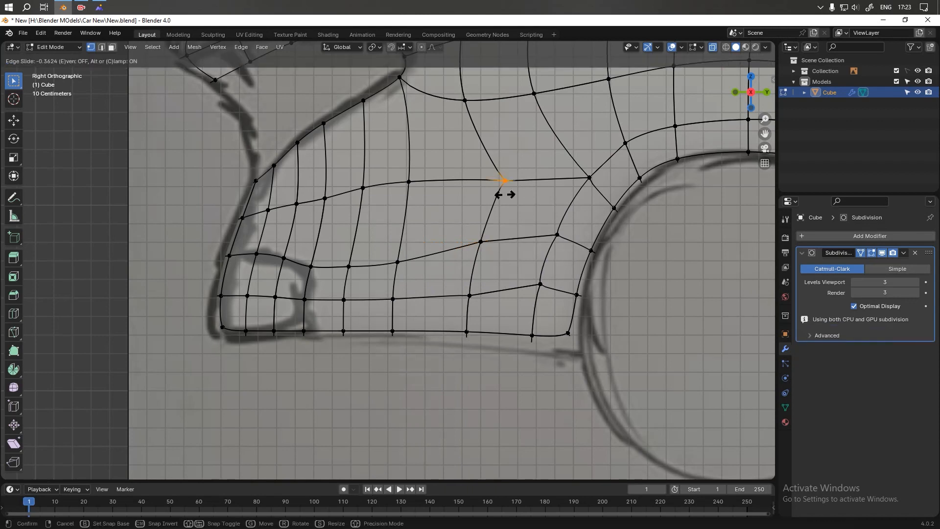
left_click(477, 194)
right_click(477, 195)
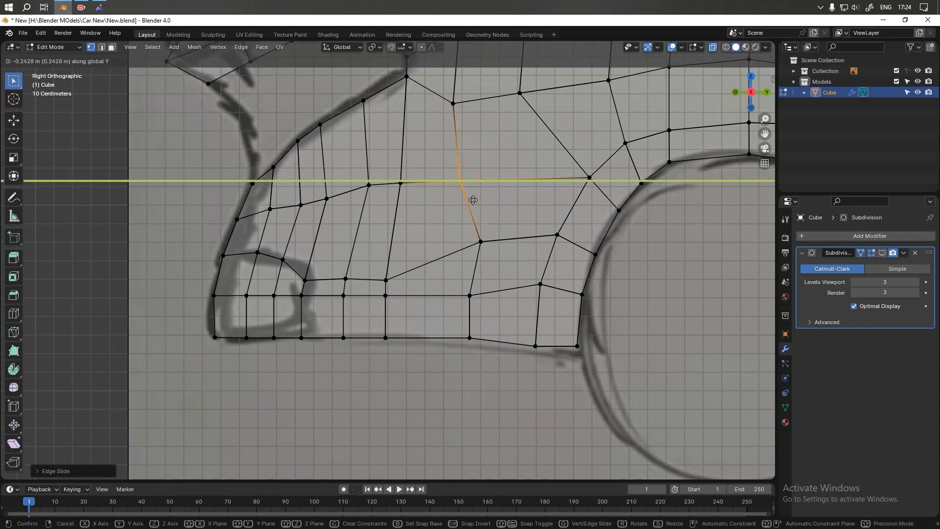
left_click(469, 200)
key("g")
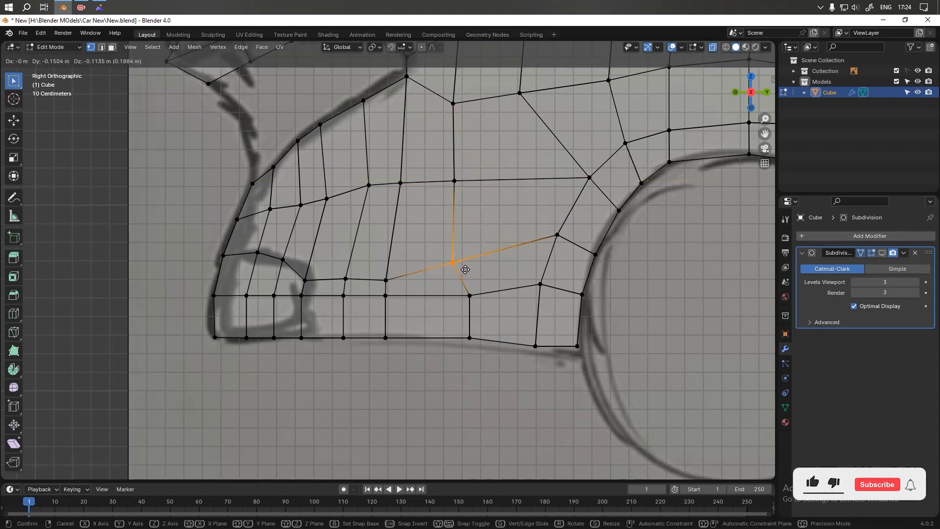
left_click(463, 278)
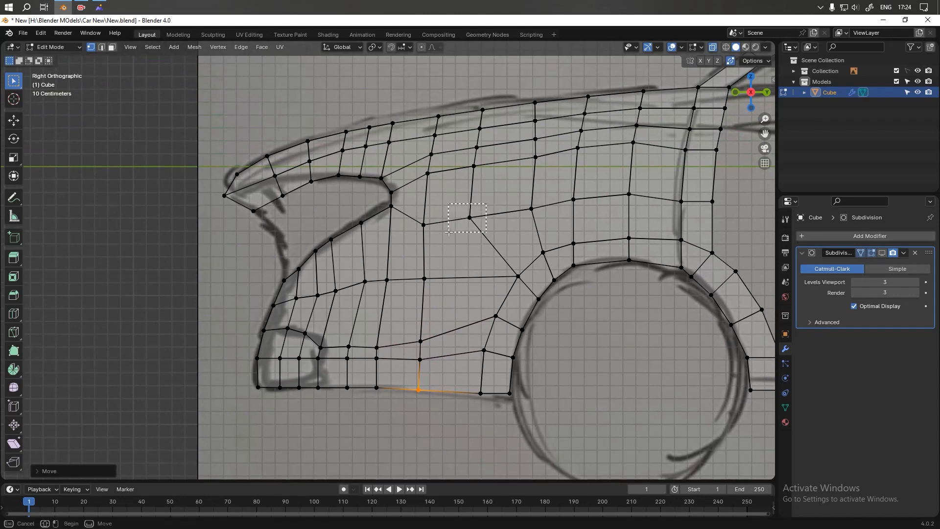
- Move the five-vertex column from the side panel up to the hood edge backward along Y, and raise it to the sketched hood line
left_click(469, 217)
left_click(474, 166, "shift")
key("ctrl+shift+KP_Add")
key("ctrl+shift+KP_Add")
key("ctrl+shift+KP_Add")
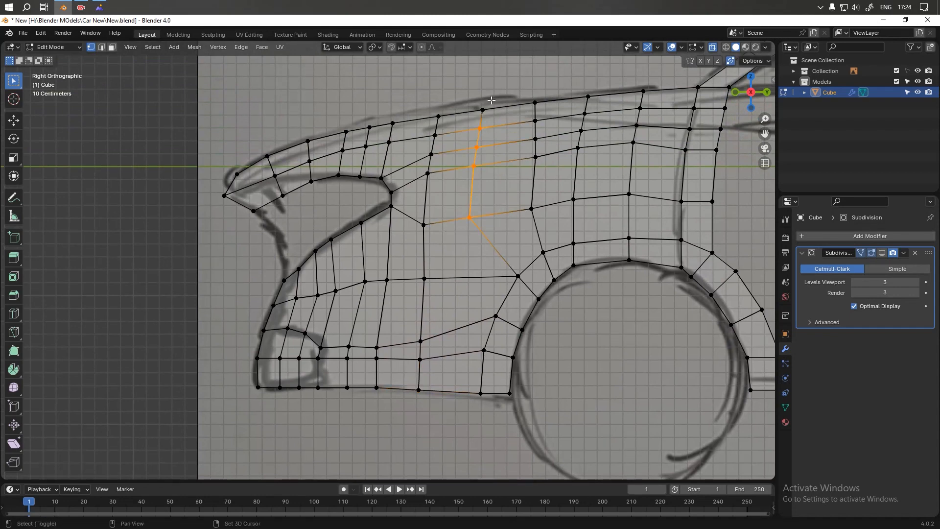
key("g")
key("y")
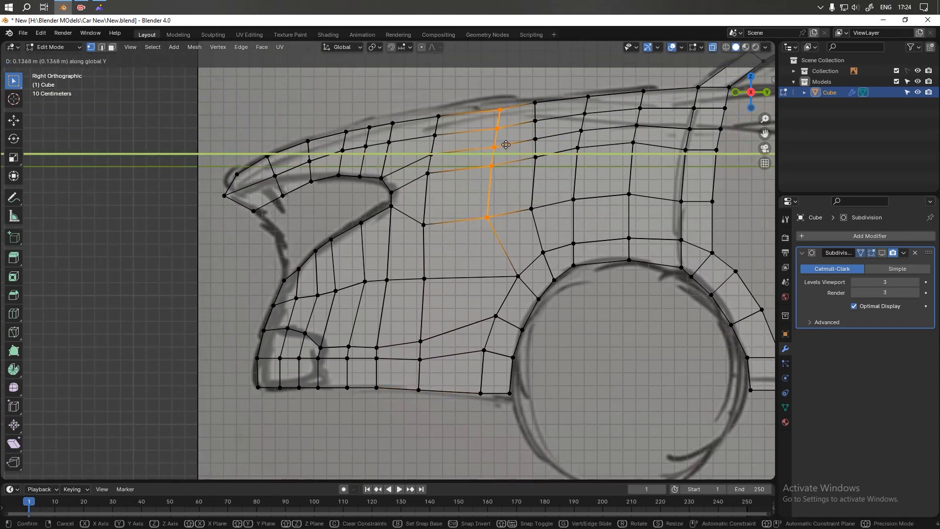
left_click(511, 143)
key("g")
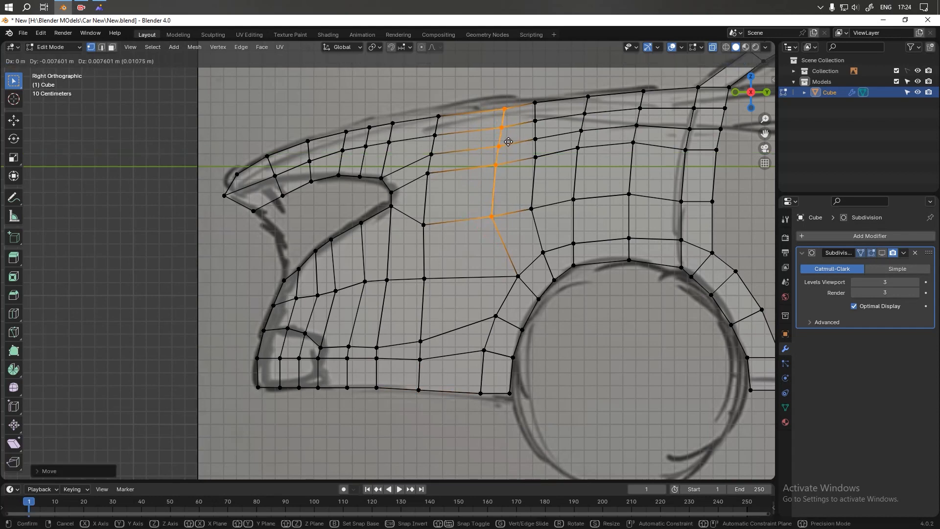
left_click(513, 166)
- Slide the lowest vertex of that column backward along its horizontal edge toward the wheel arch
left_click(490, 211)
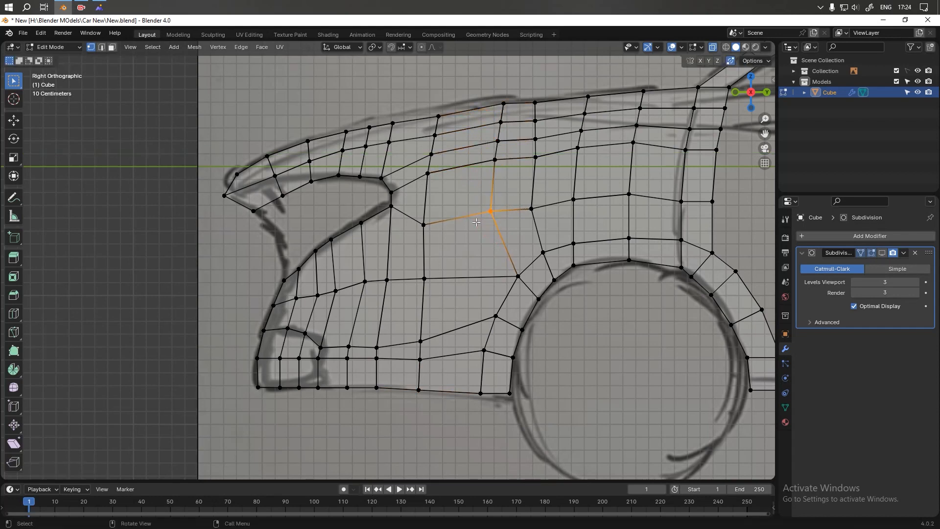
key("shift+v")
left_click(504, 221)
- Add a centred loop cut through the wide faces between the column behind the headlight and the shifted column
key("ctrl+r")
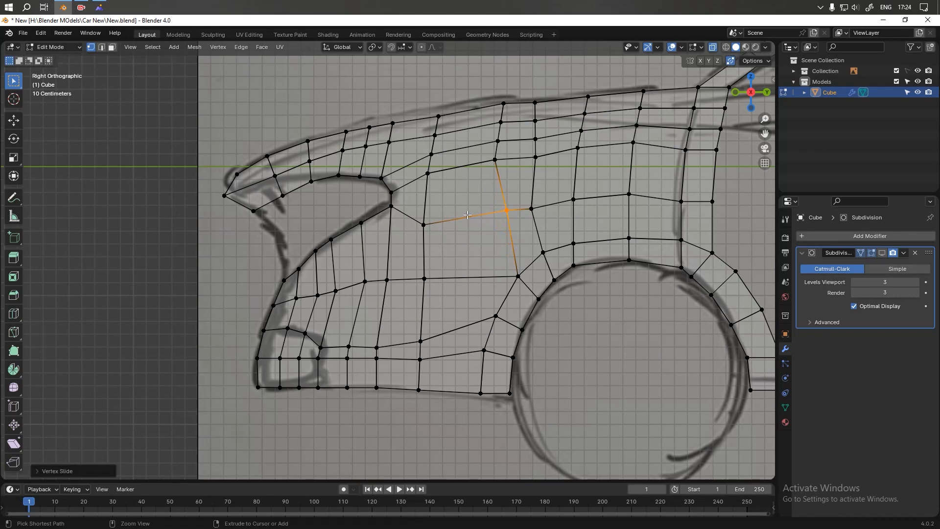
left_click(466, 215)
right_click(466, 215)
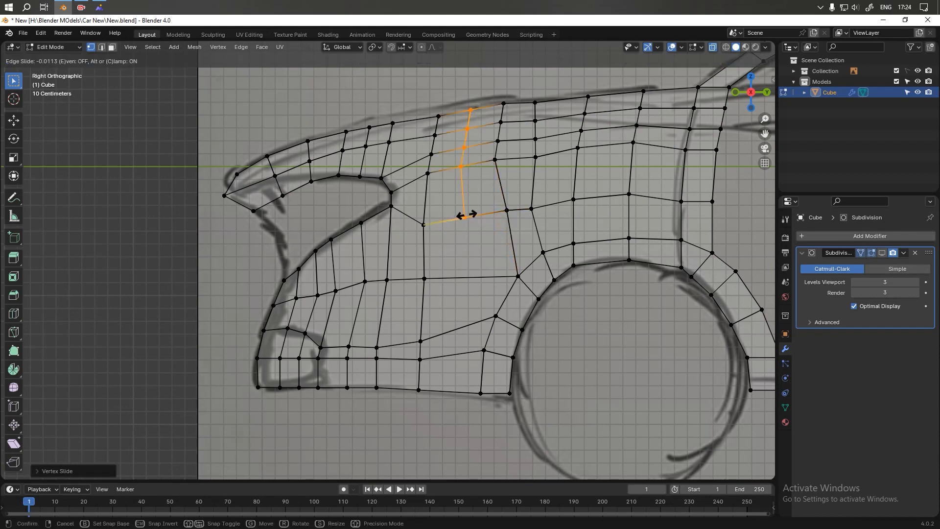
- Try to add a loop cut through the wide side-panel faces below the new loop's lower end
key("ctrl+r")
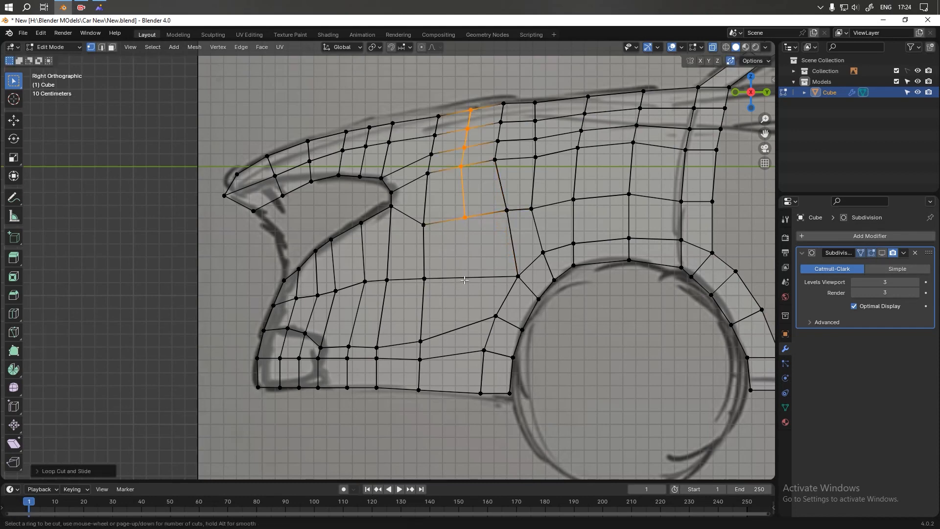
left_click(464, 280)
right_click(465, 279)
right_click(462, 280)
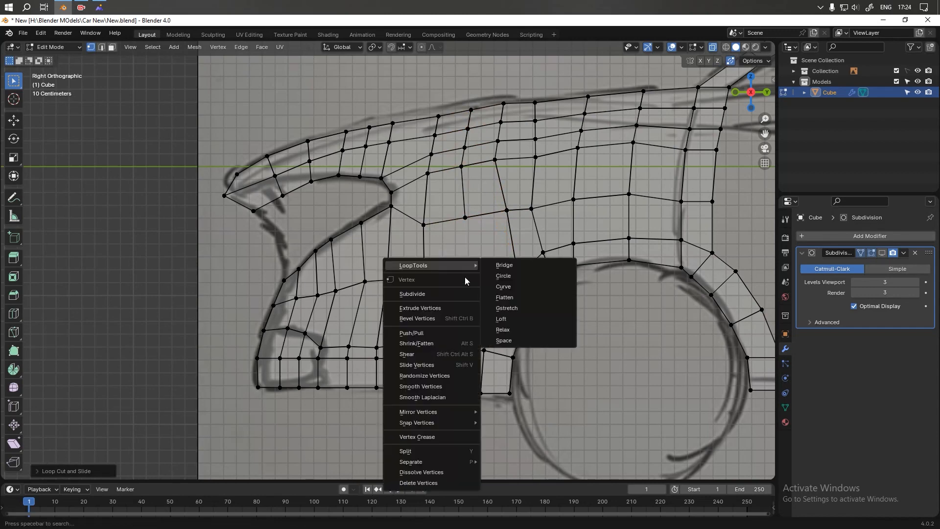
key("ctrl+z")
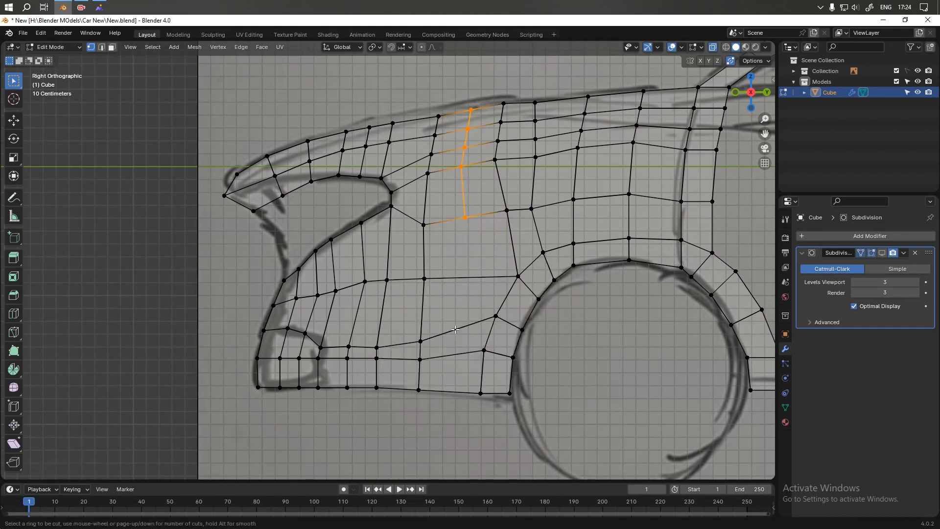
- Try to extend the new loop by extruding vertices from its lower end down to the bumper's bottom edge
left_click(474, 253)
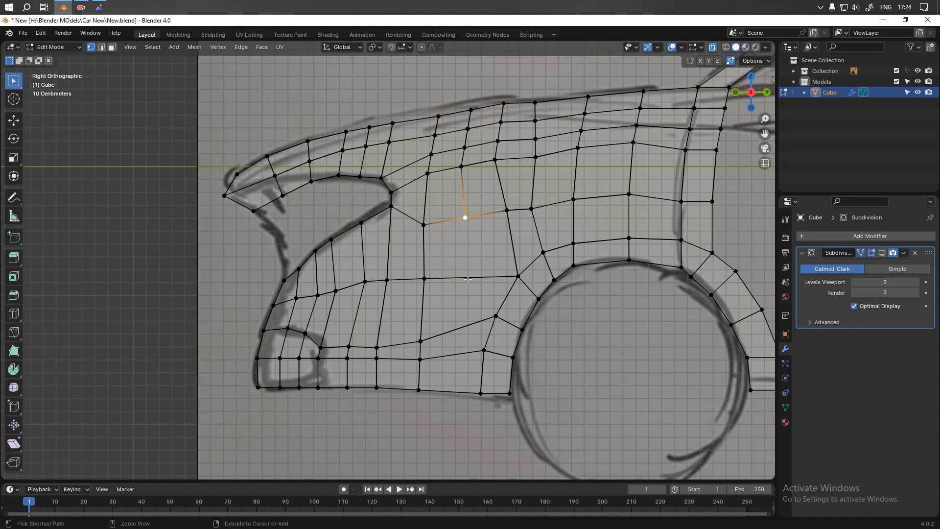
right_click(467, 277, "ctrl")
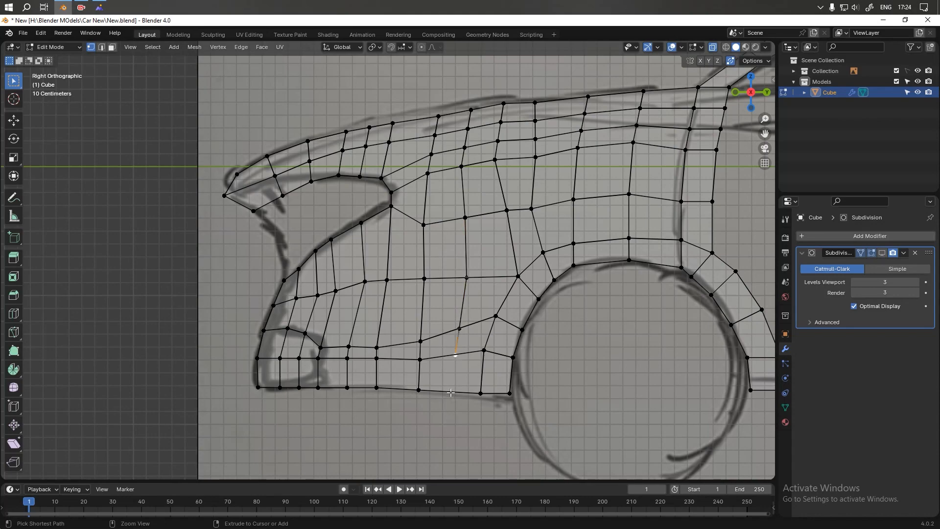
middle_click_drag(450, 392, 485, 249)
- In the right side view, knife-cut from the new loop's lower end down to the bumper's bottom edge
key("KP_3")
scroll(485, 249, "up", 4)
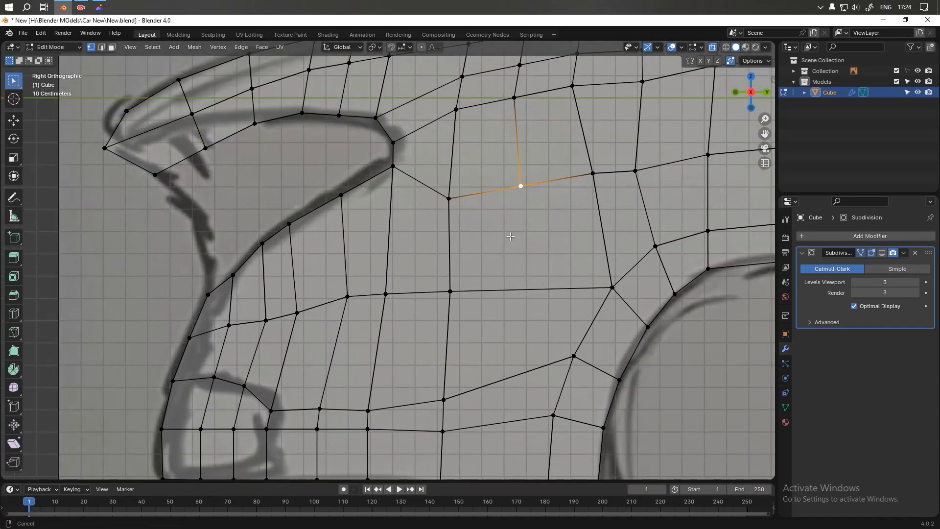
left_click_drag(483, 150, 424, 212)
key("k")
left_click(458, 177)
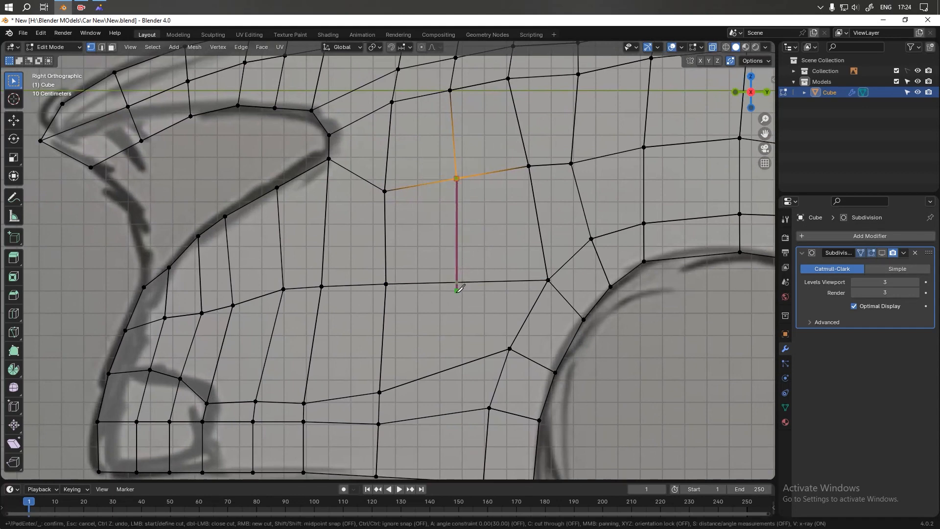
left_click(428, 478)
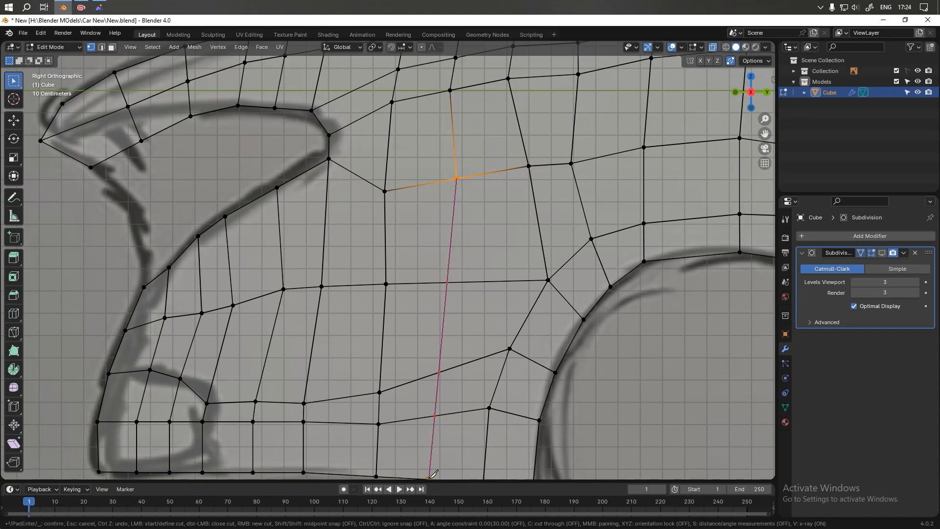
key("Return")
middle_click_drag(436, 235, 445, 202)
middle_click_drag(435, 252, 413, 190, "shift")
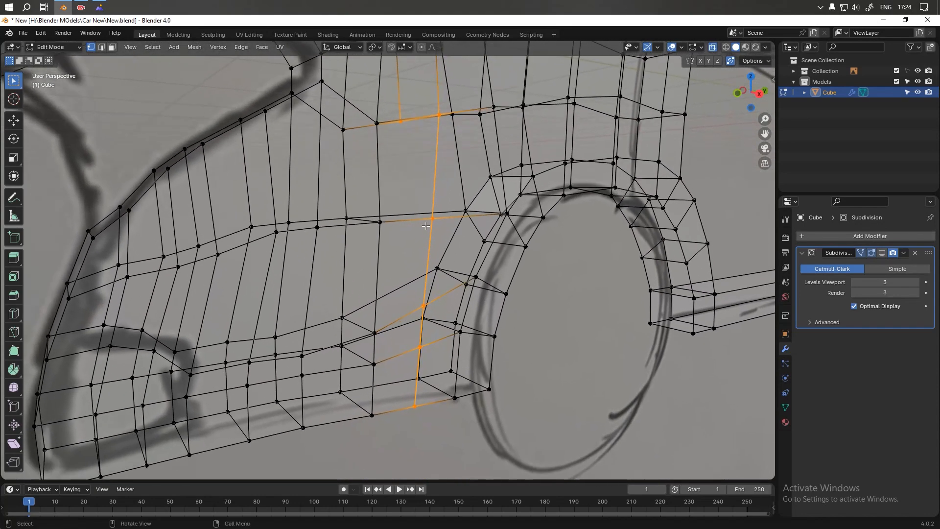
key("k")
left_click(401, 119)
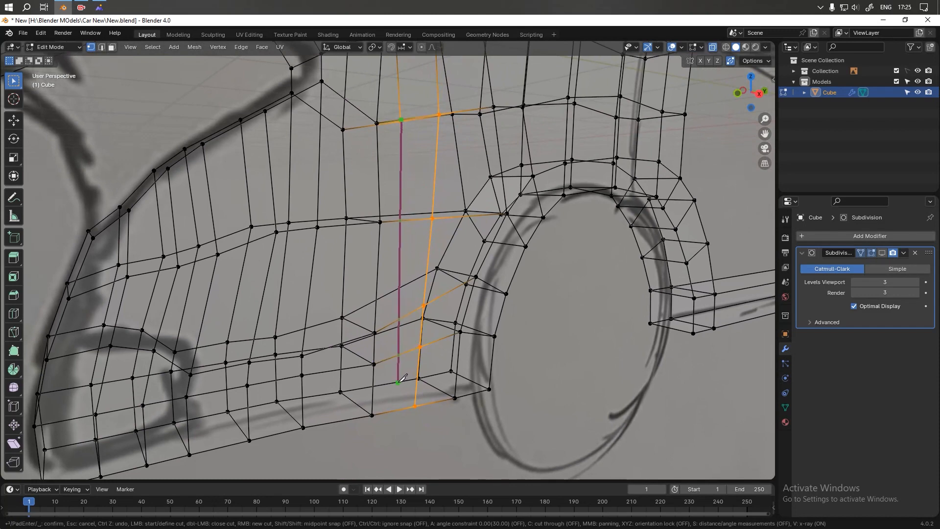
right_click(403, 376)
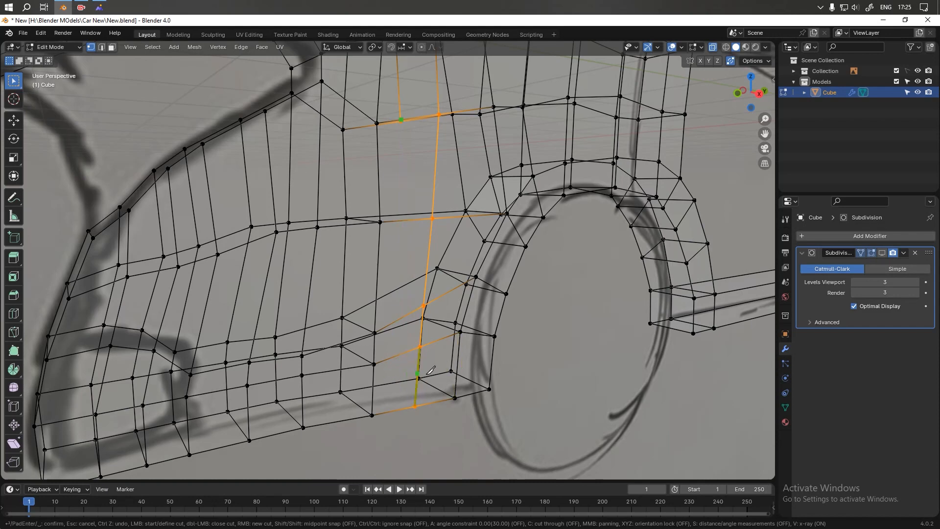
key("Escape")
- In the left side view, knife-cut the opposite side from the loop's lower end down to the bumper's bottom edge
key("KP_1")
key("ctrl+KP_3")
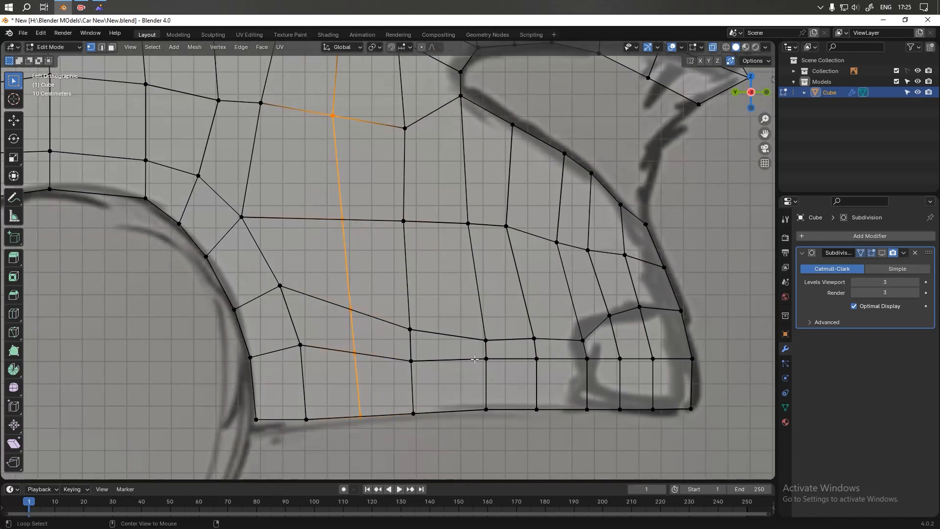
scroll(400, 171, "down", 1)
key("k")
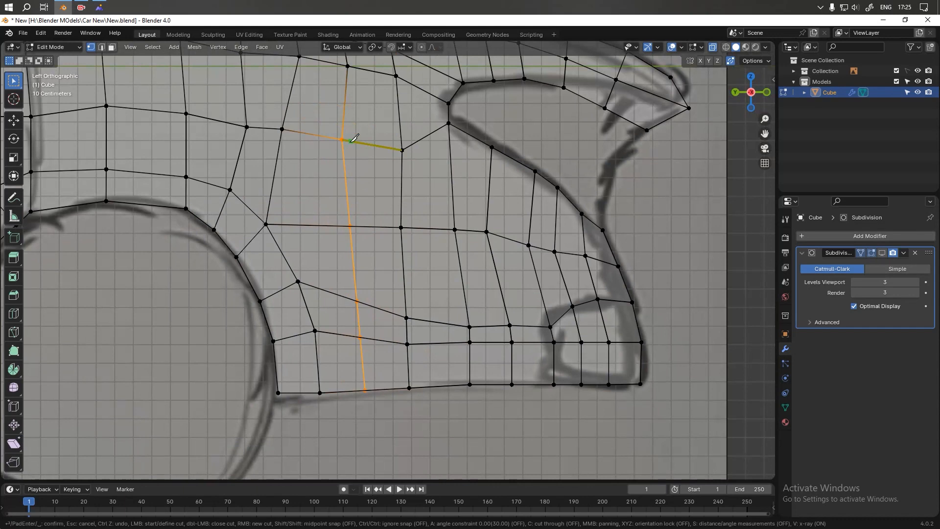
left_click(341, 140)
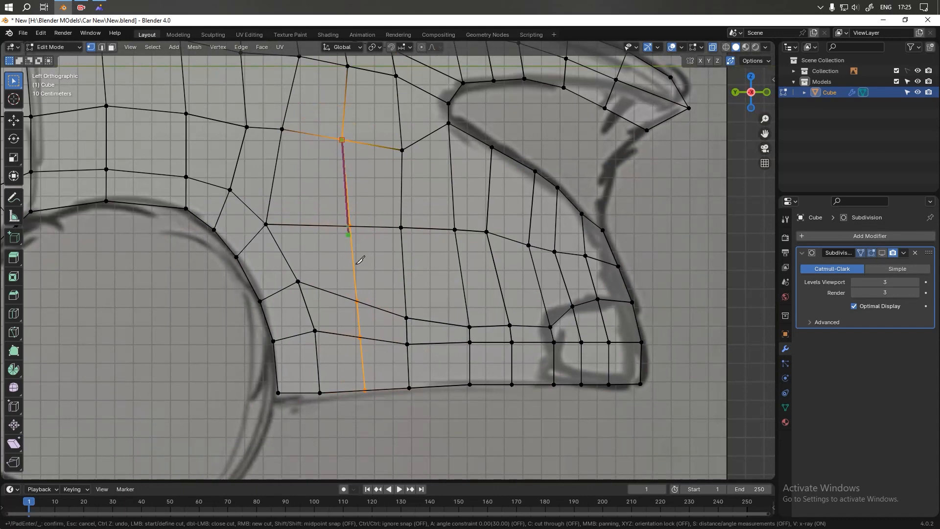
left_click(365, 390)
key("Return")
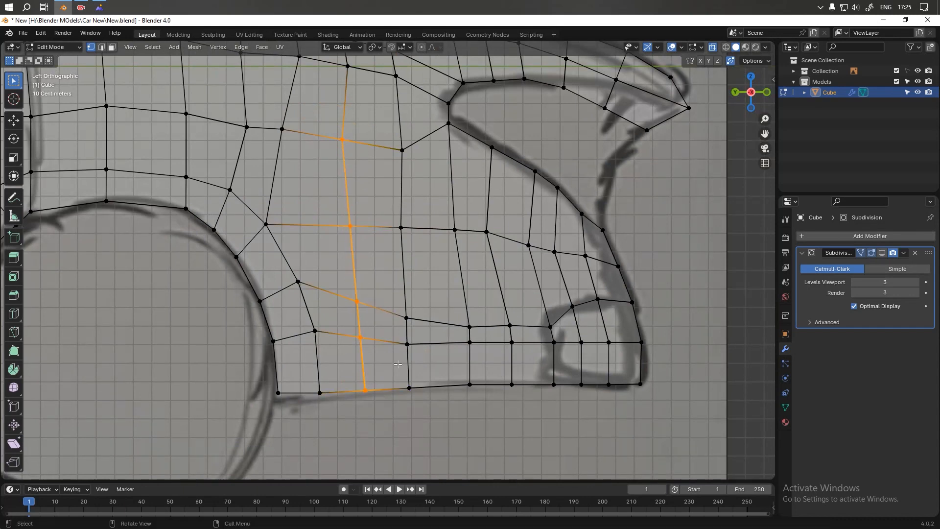
- Back in the right side view, raise the two neighbouring vertices just behind the headlight's rear corner
key("ctrl+KP_3")
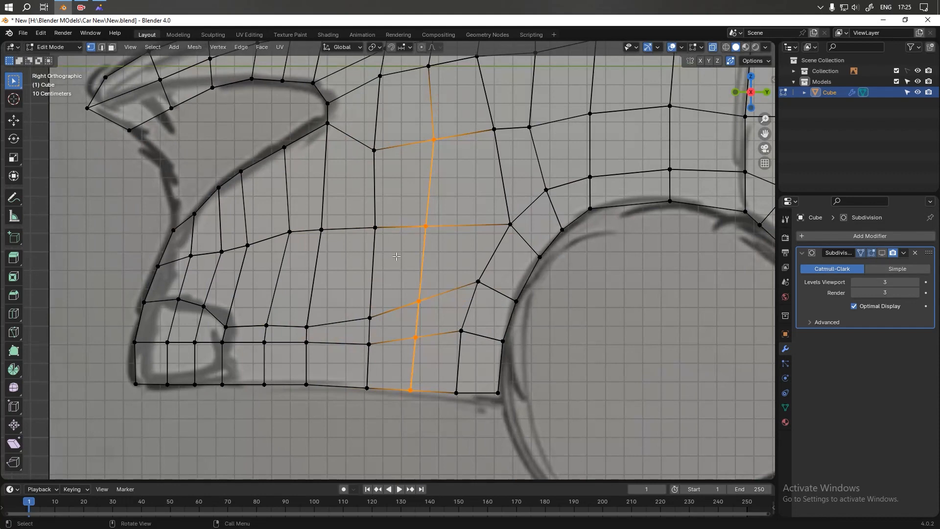
scroll(413, 204, "down", 3)
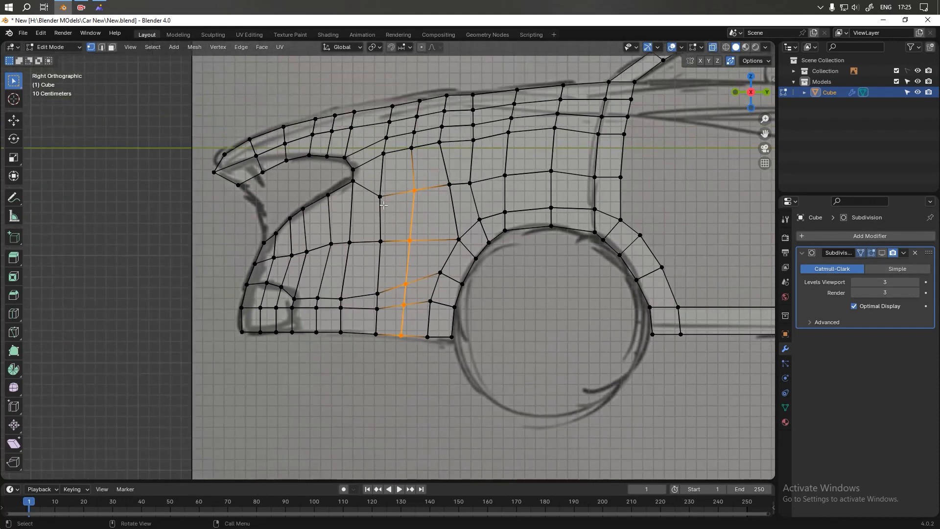
scroll(384, 205, "up", 1)
left_click_drag(432, 168, 362, 201)
key("g")
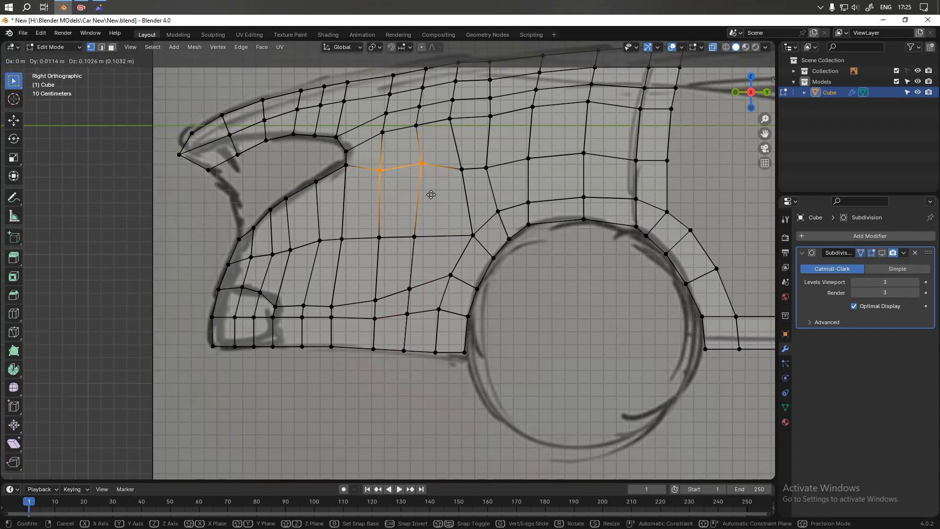
left_click(432, 200)
- Slide the rear one of those two vertices down its vertical edge to level it with the front one
left_click(413, 177)
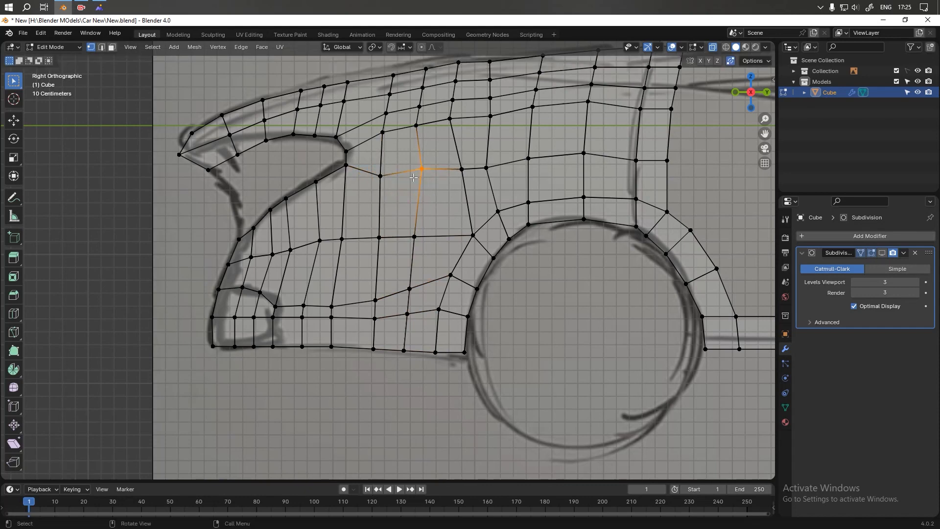
key("g")
key("g")
left_click(420, 196)
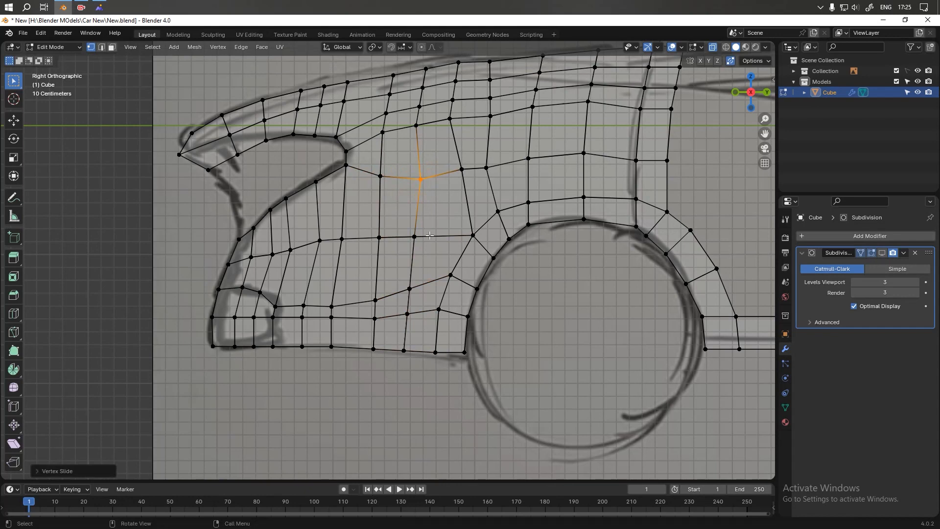
- Raise the two neighbouring vertices of the lower bumper row behind the fog-light opening to smooth the edge line toward the wheel arch
left_click(882, 253)
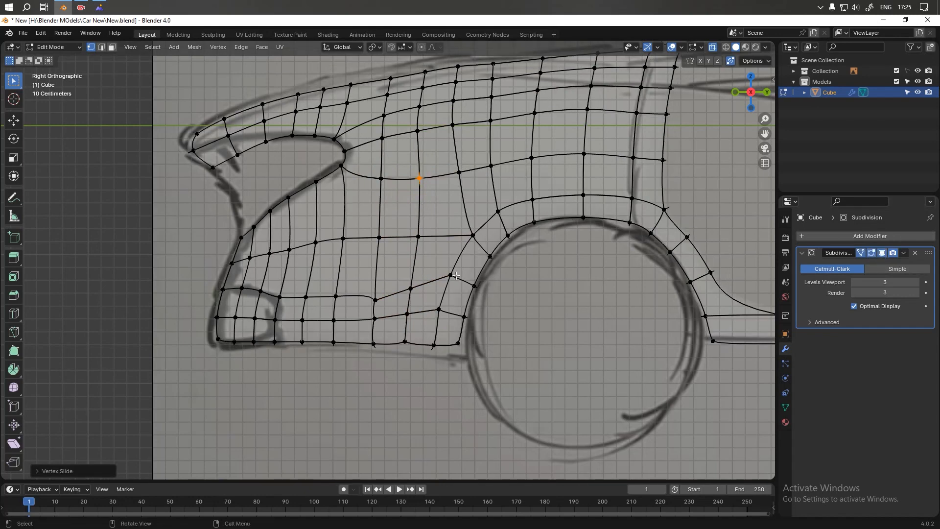
left_click(882, 254)
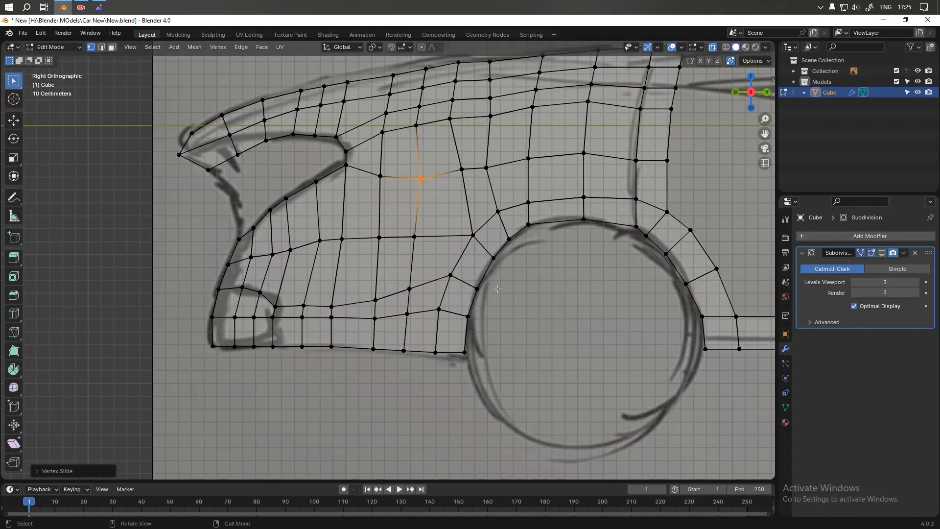
left_click_drag(390, 292, 370, 309)
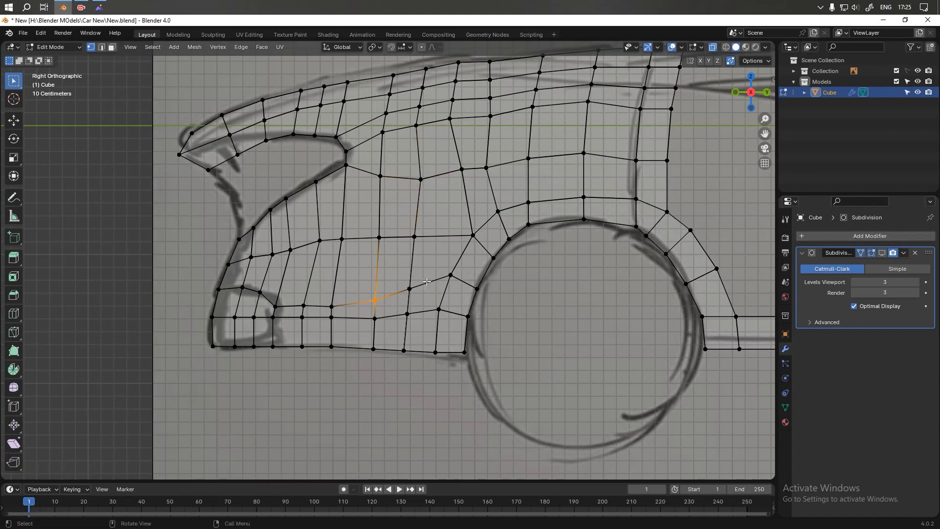
key("g")
key("g")
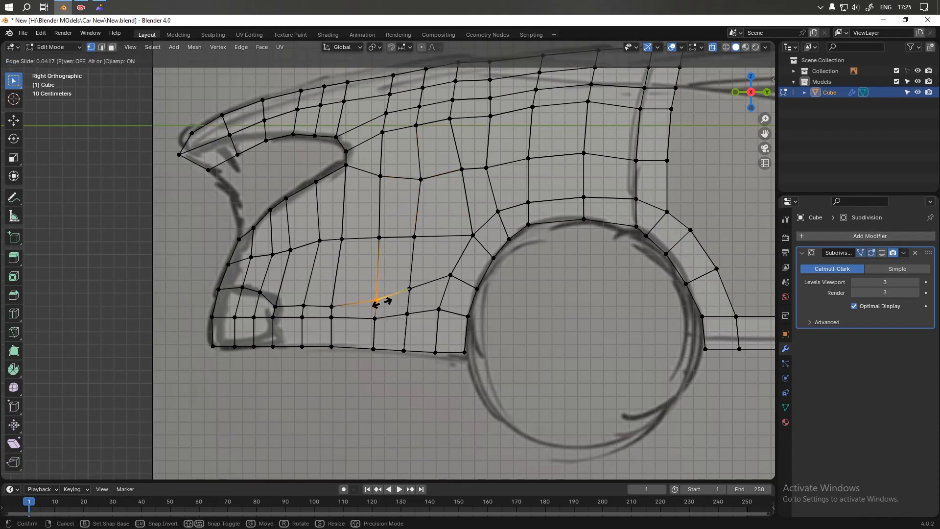
right_click(382, 294)
key("g")
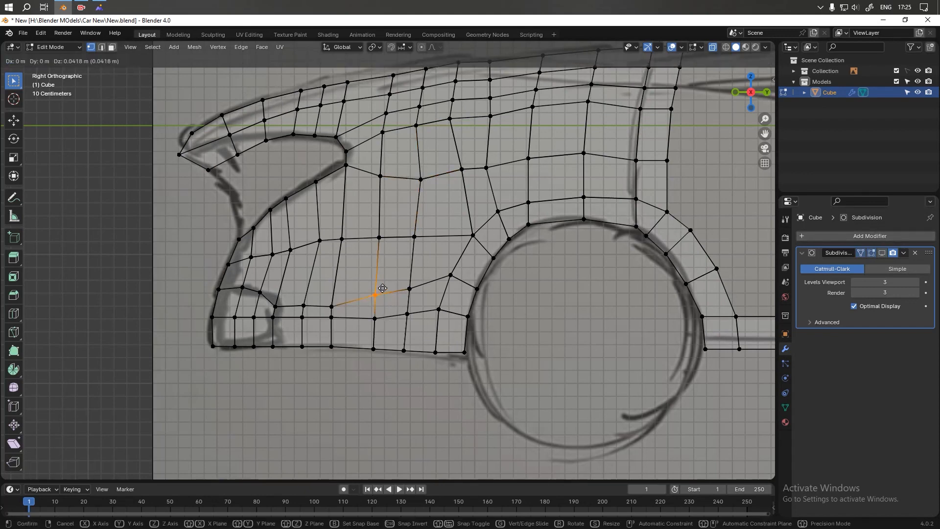
left_click(382, 286)
left_click_drag(349, 296, 322, 312)
key("g")
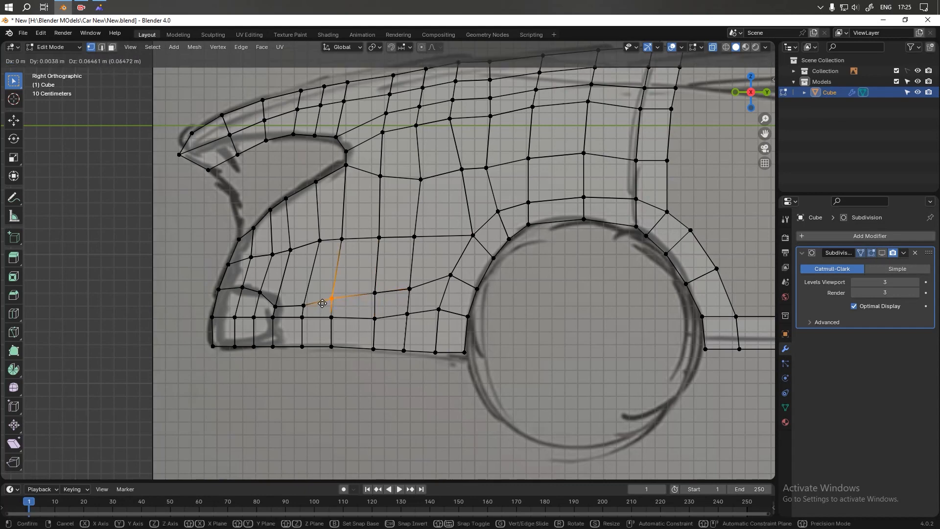
left_click(323, 304)
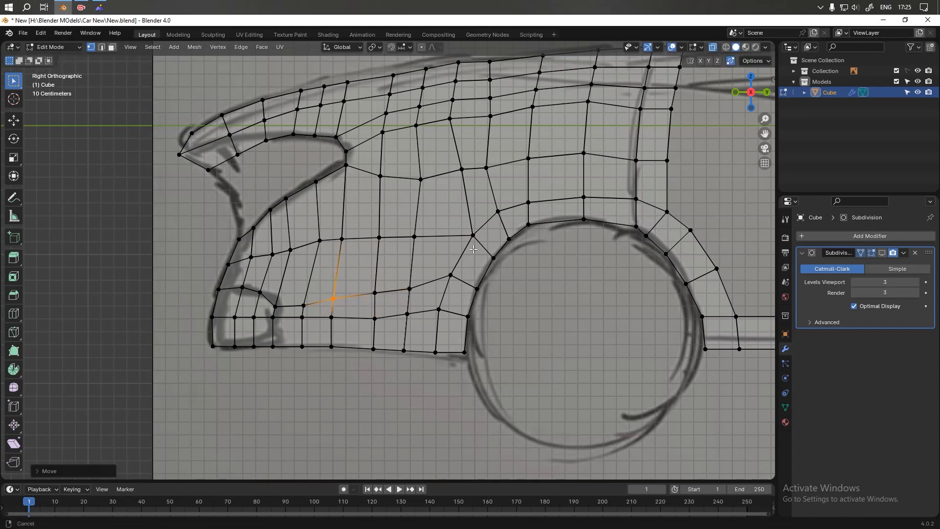
- Try deleting the middle-row vertices inside the front bumper's fog-light opening
middle_click_drag(412, 291, 495, 247, "shift")
scroll(495, 246, "up", 2)
middle_click_drag(261, 270, 311, 269, "shift")
left_click_drag(283, 264, 371, 285)
key("x")
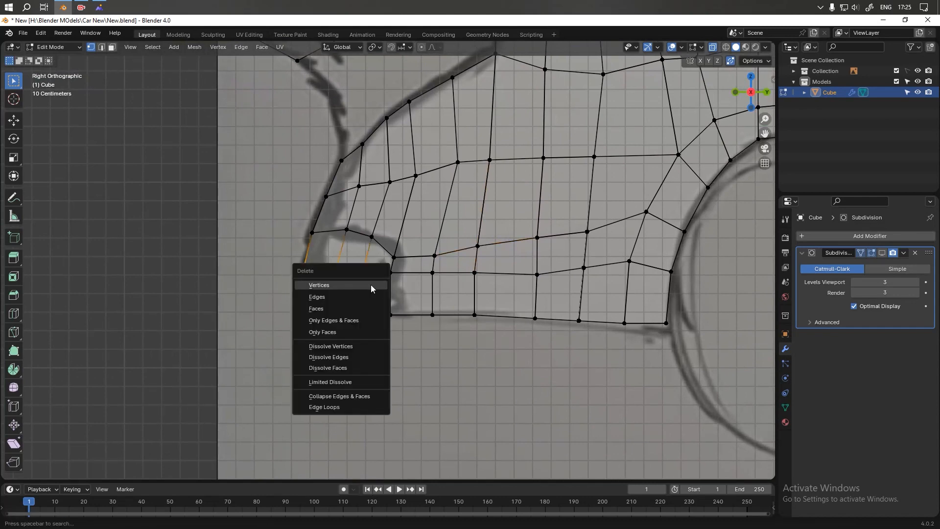
left_click(371, 284)
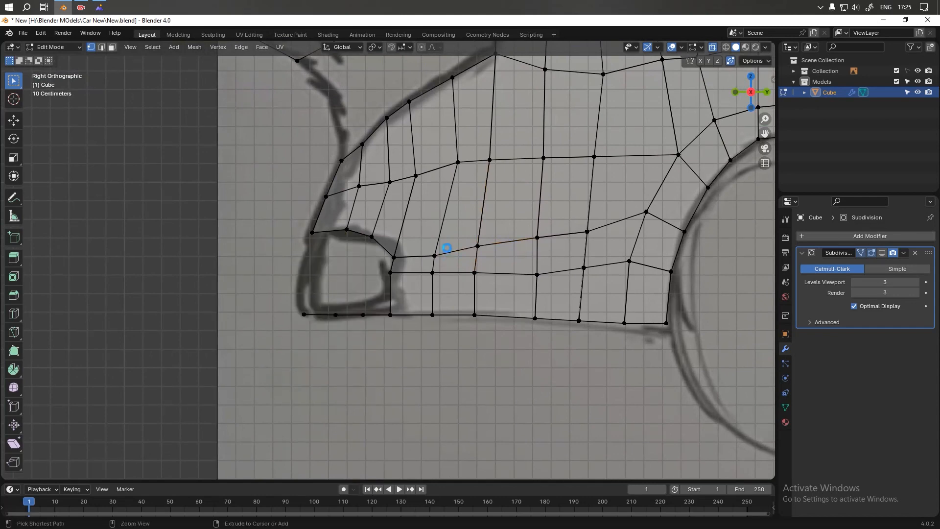
- Save the blend file and check the front bumper mesh from an angled view
key("ctrl+s")
scroll(447, 249, "down", 2)
middle_click_drag(393, 320, 436, 223)
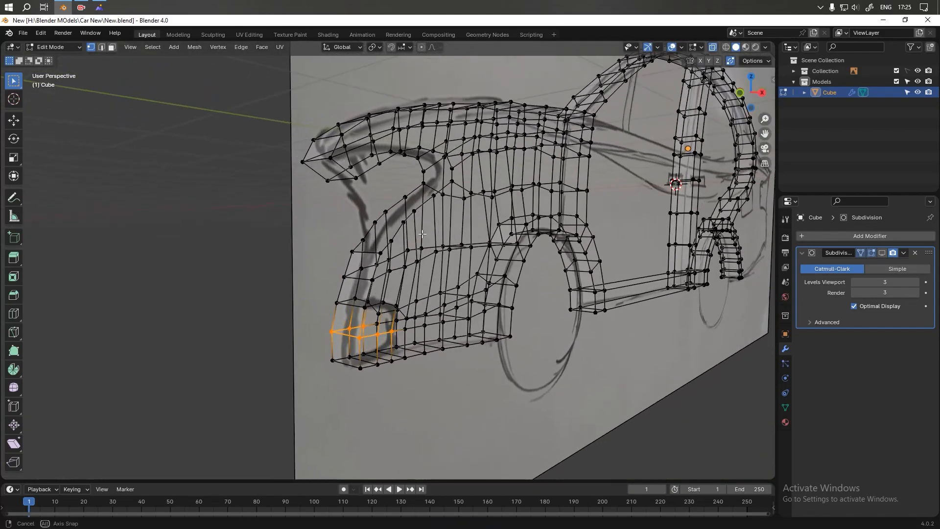
scroll(436, 223, "up", 3)
key("ctrl+s")
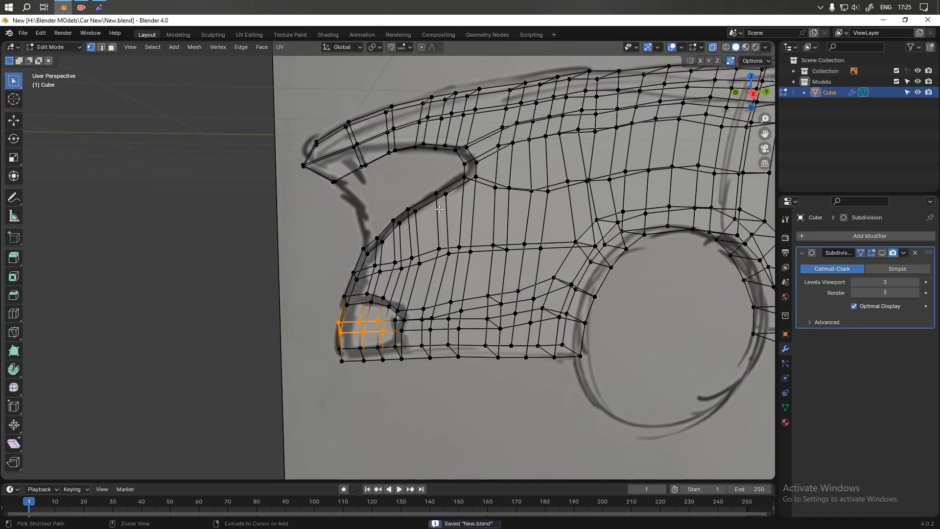
- Extrude the rear faces at the back of the side-window frame about 0.64 m toward the car's tail
scroll(439, 209, "down", 4)
key("KP_1")
key("KP_3")
middle_click_drag(509, 241, 352, 249, "shift")
scroll(405, 191, "up", 1)
middle_click_drag(376, 117, 447, 147, "shift")
scroll(445, 163, "up", 2)
key("3")
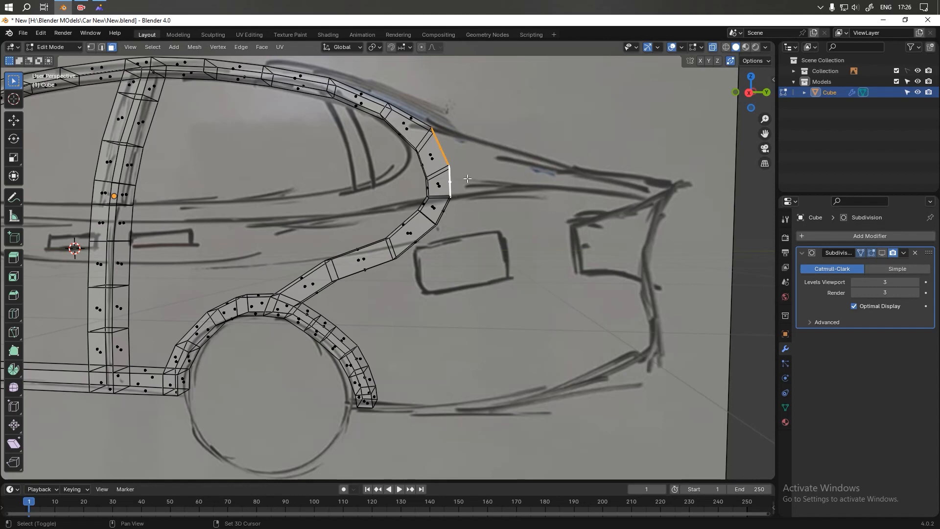
key("e")
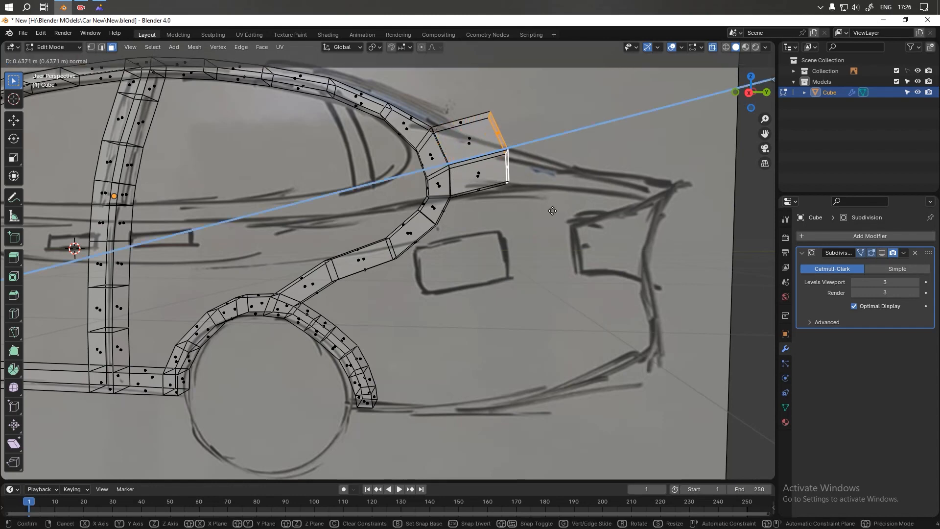
left_click(552, 211)
- In the right side view, rotate the extruded end and lower it onto the sketched rear deck line
key("KP_3")
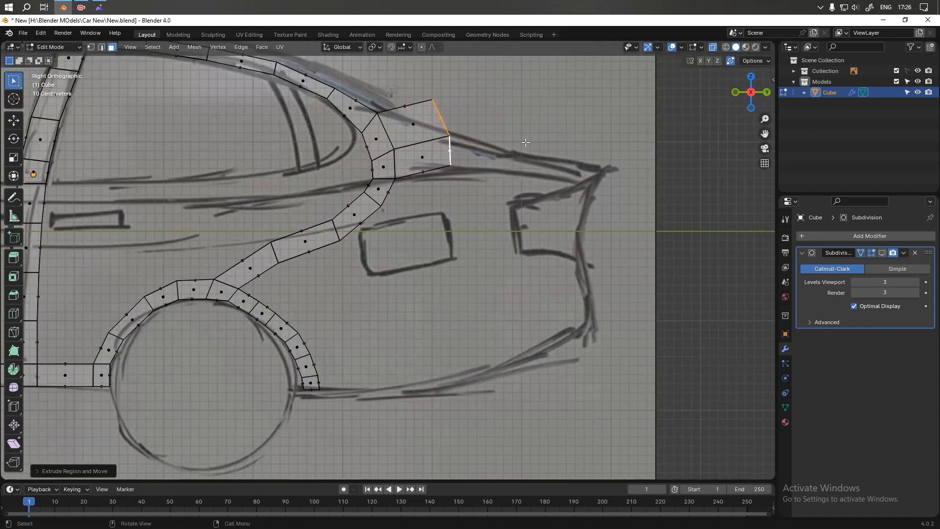
key("r")
left_click(516, 172)
key("g")
left_click(512, 208)
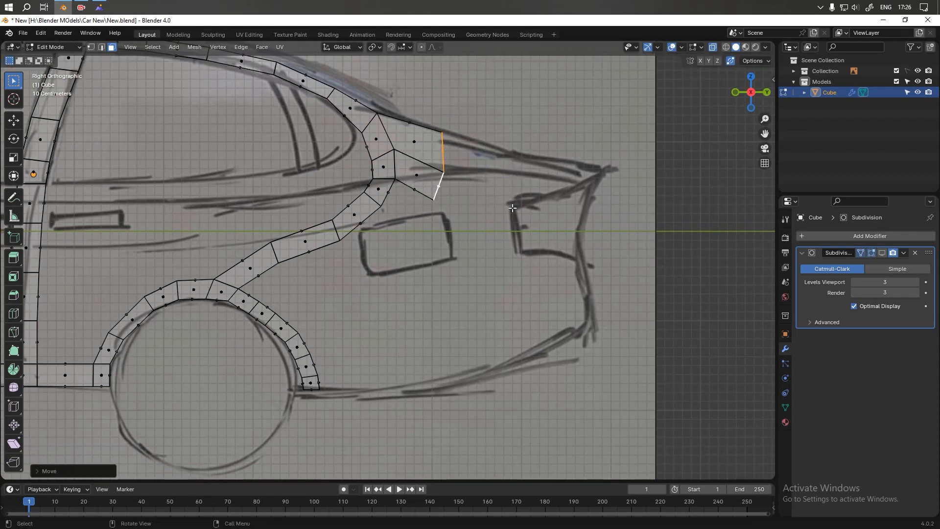
- Shrink the extruded end vertically, flatten it along Y with scale 0, and raise it to meet the sketched deck line
key("s")
key("z")
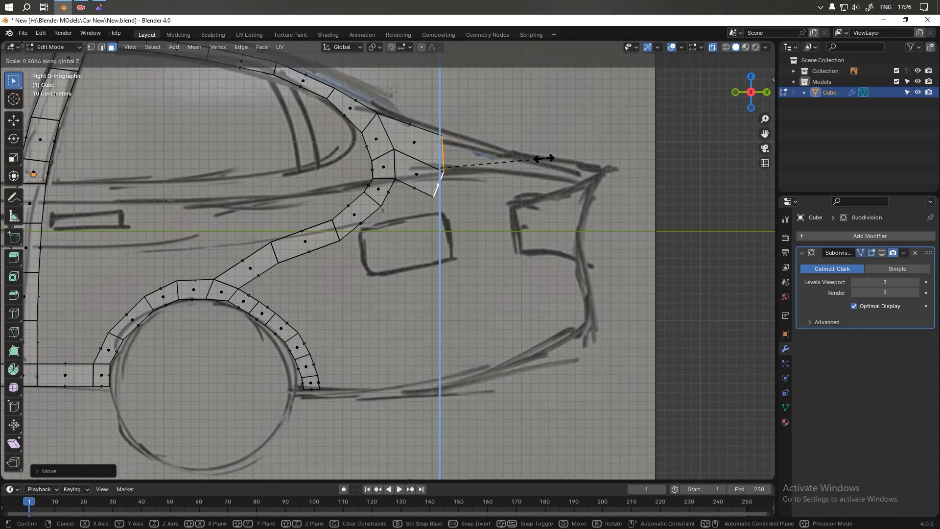
left_click(512, 170)
key("s")
key("y")
key("0")
left_click(512, 170)
key("g")
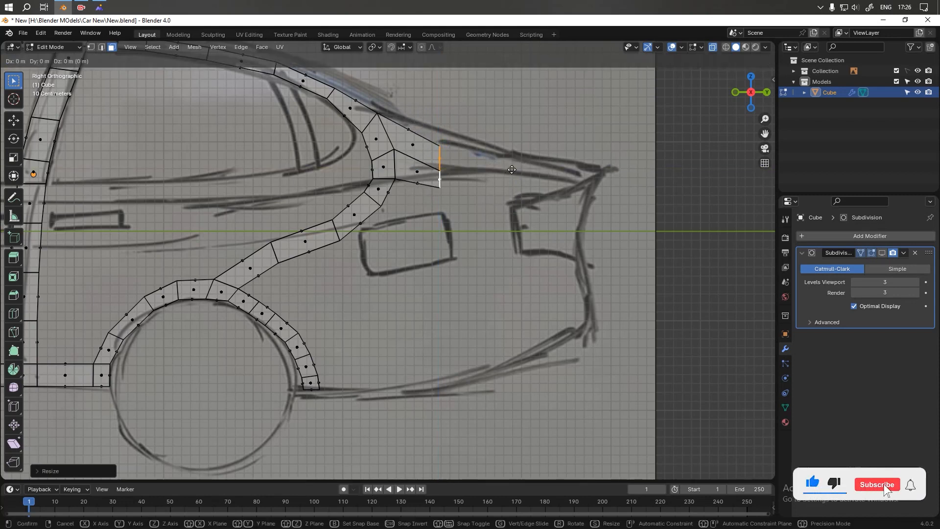
left_click(513, 157)
- Extrude a second deck section rearward, reducing its end's height and lowering it along Z to follow the sketch
key("e")
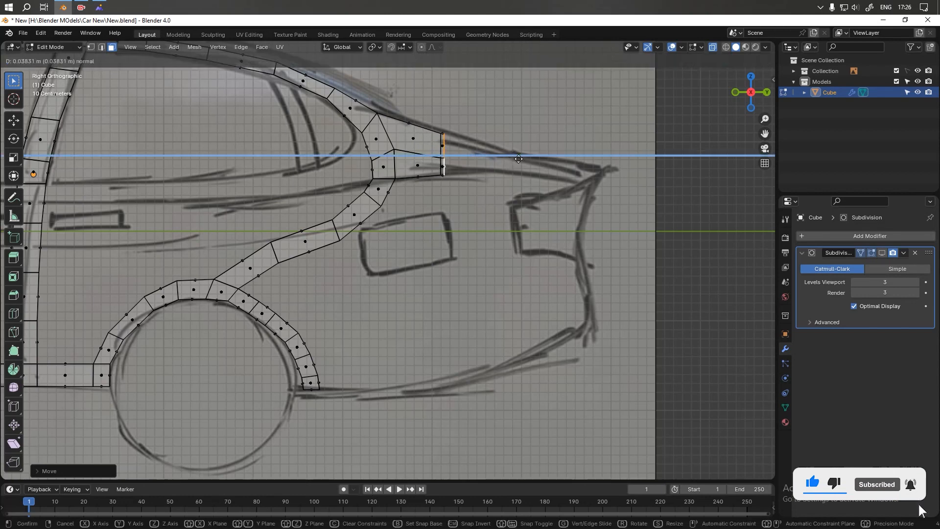
left_click(590, 168)
key("s")
key("z")
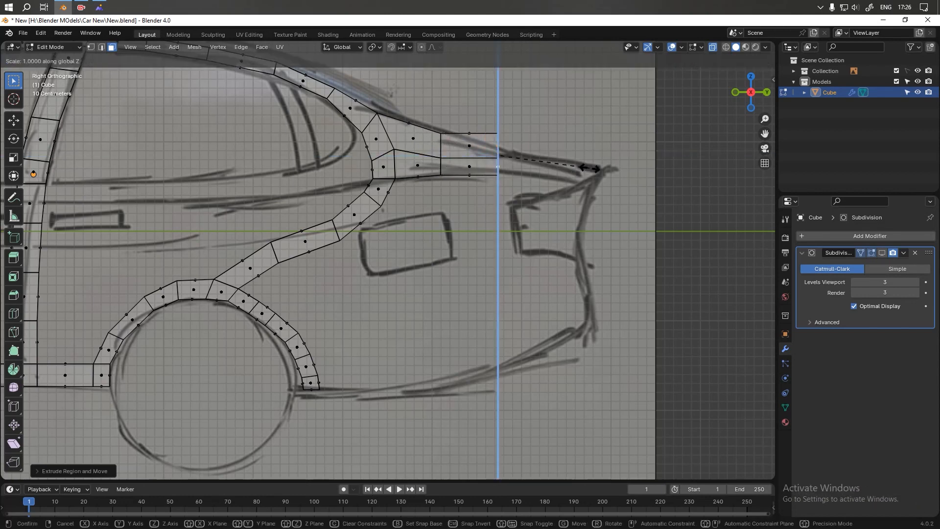
left_click(565, 170)
key("g")
key("y")
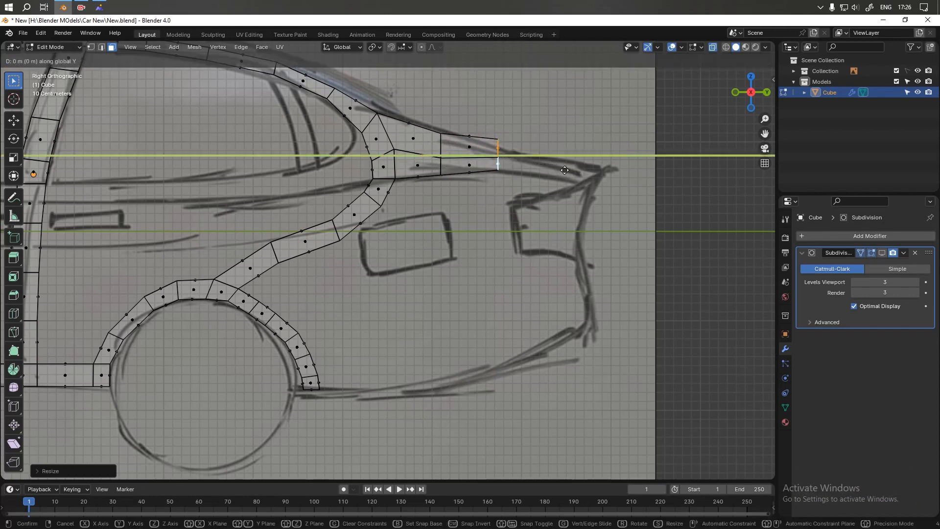
key("z")
left_click(574, 177)
- Extrude a third deck section rearward and lower its end along Z onto the sketched line
key("e")
left_click(612, 195)
key("g")
key("z")
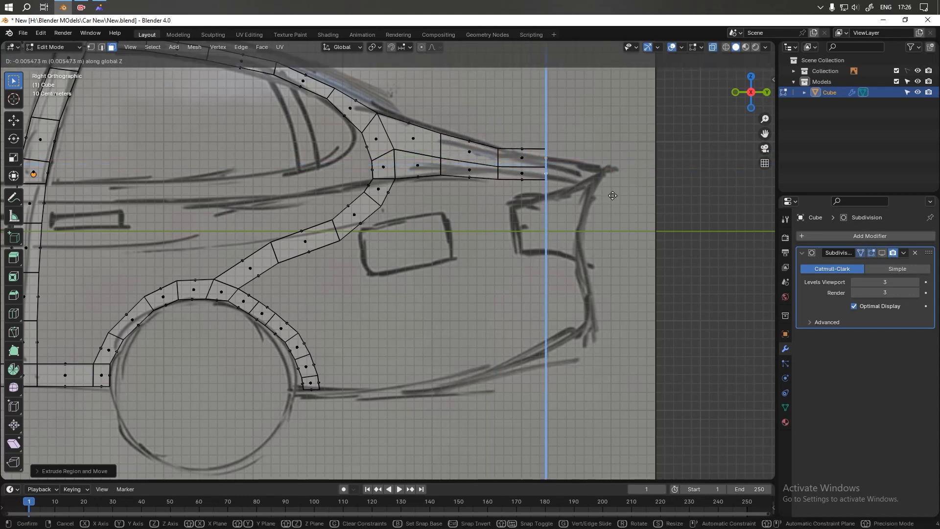
left_click(612, 204)
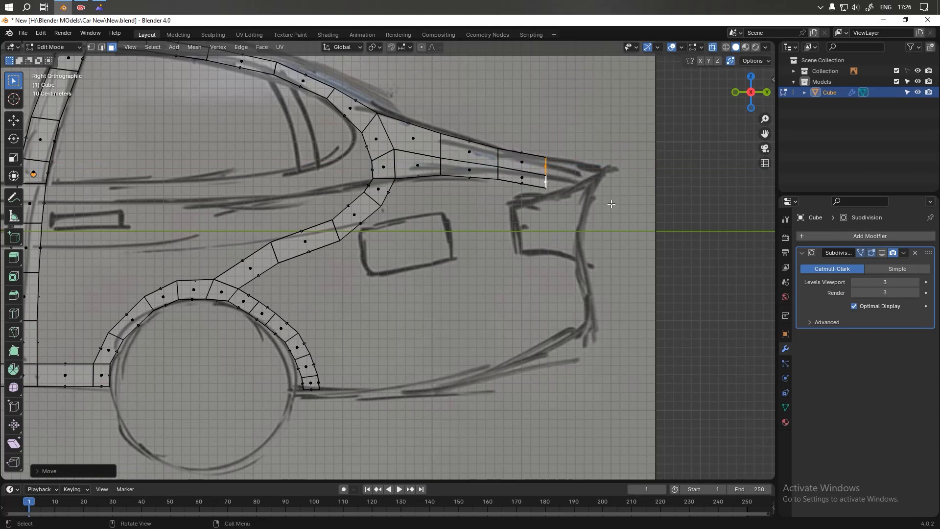
- Extrude the final deck section to the tail and move its end vertices to form the pointed tip in the sketch
key("e")
left_click(664, 210)
scroll(633, 157, "up", 2)
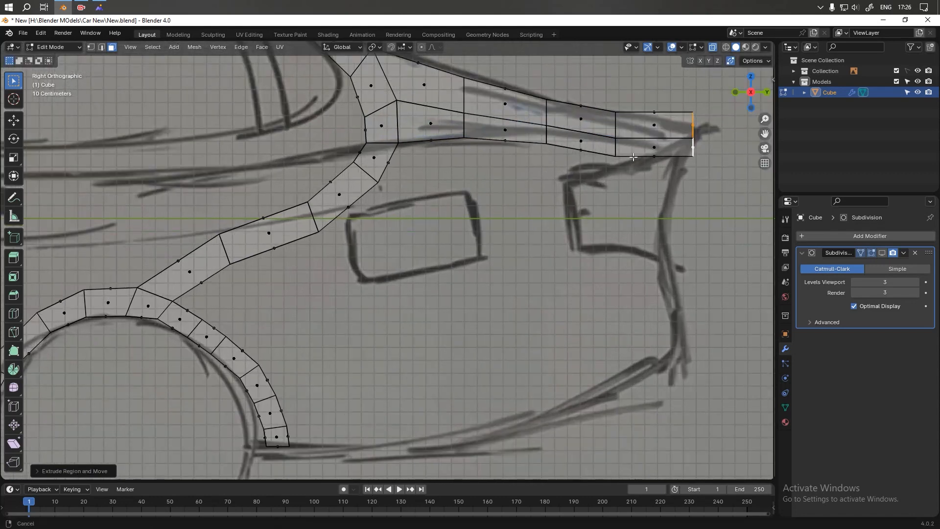
middle_click_drag(633, 157, 362, 211, "shift")
scroll(362, 211, "up", 2)
middle_click_drag(436, 187, 485, 211, "shift")
key("1")
left_click(501, 172)
key("g")
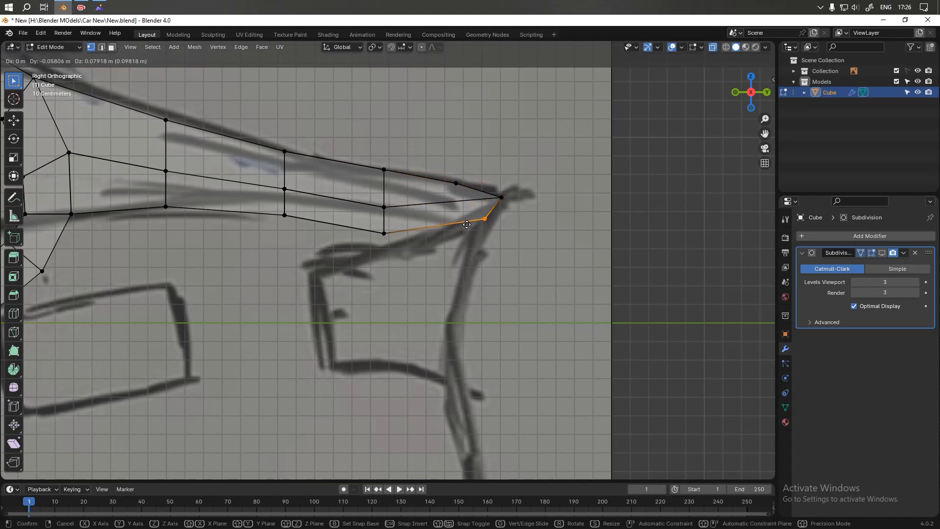
left_click(507, 218)
- Extrude the window frame's rear face just below the deck strip about 0.55 m outward
scroll(471, 200, "down", 3)
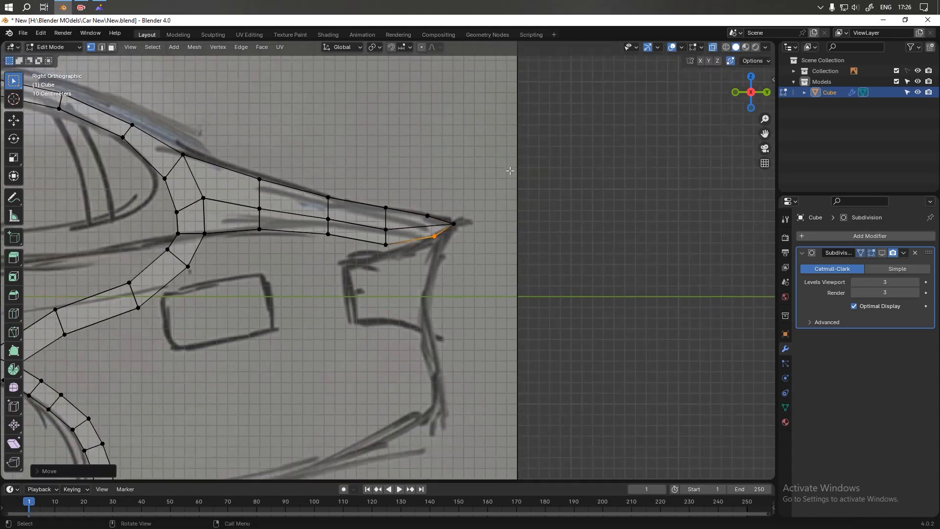
key("alt+z")
key("alt+z")
middle_click_drag(472, 201, 598, 113, "shift")
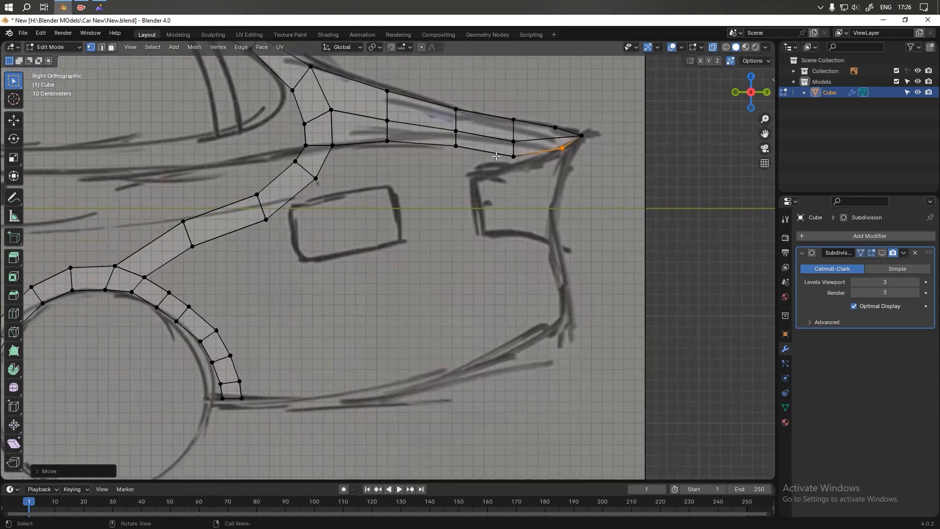
middle_click_drag(475, 181, 495, 164, "shift")
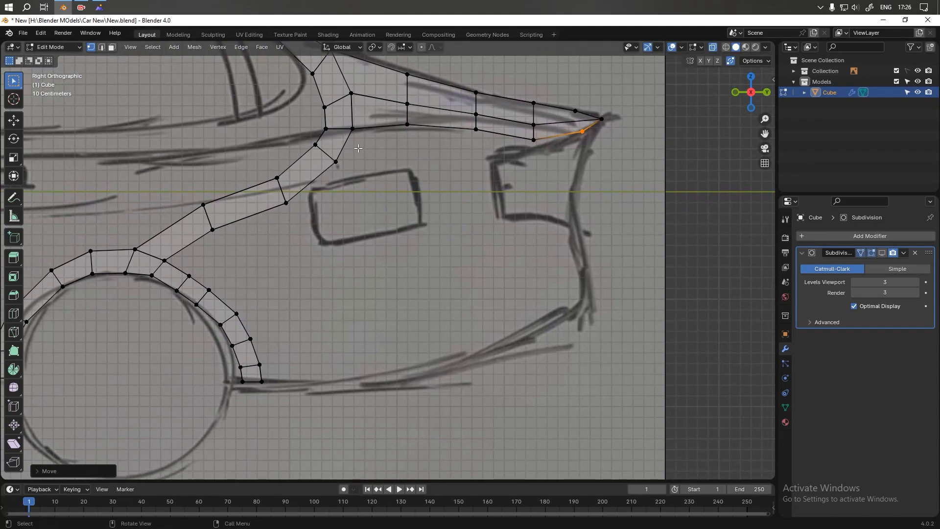
middle_click_drag(387, 150, 368, 152)
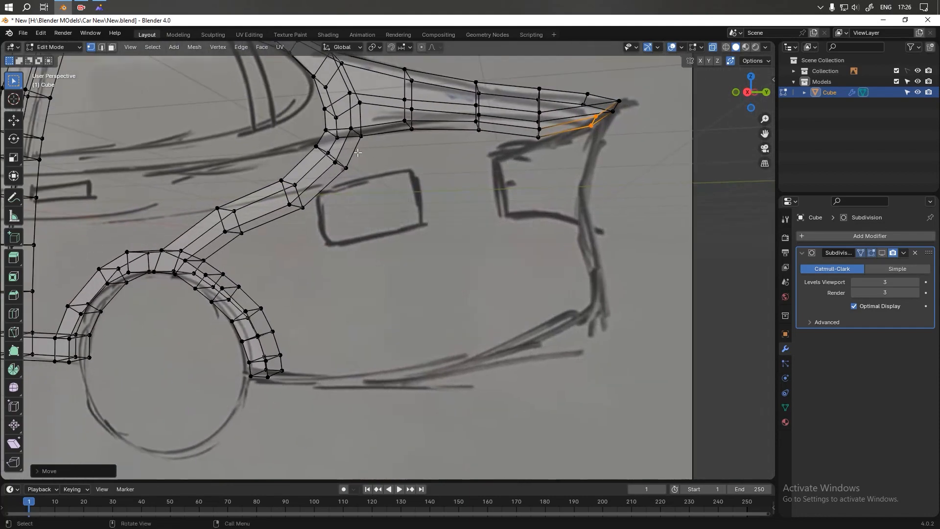
key("3")
left_click(351, 151)
middle_click_drag(365, 155, 411, 153, "alt")
middle_click_drag(410, 153, 367, 151, "alt")
key("e")
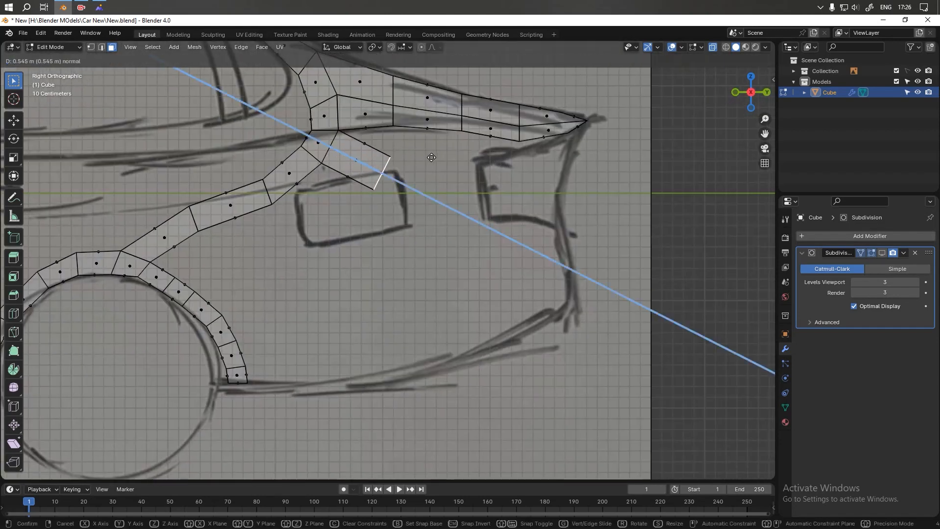
left_click(432, 157)
- Rotate the new section's end upright and move it up against the deck strip's underside at the first column
key("r")
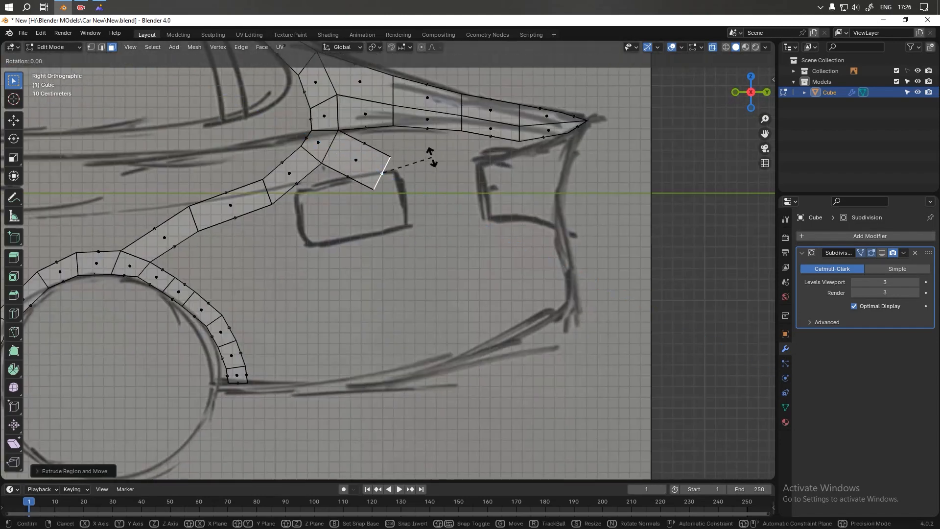
left_click(417, 140)
key("g")
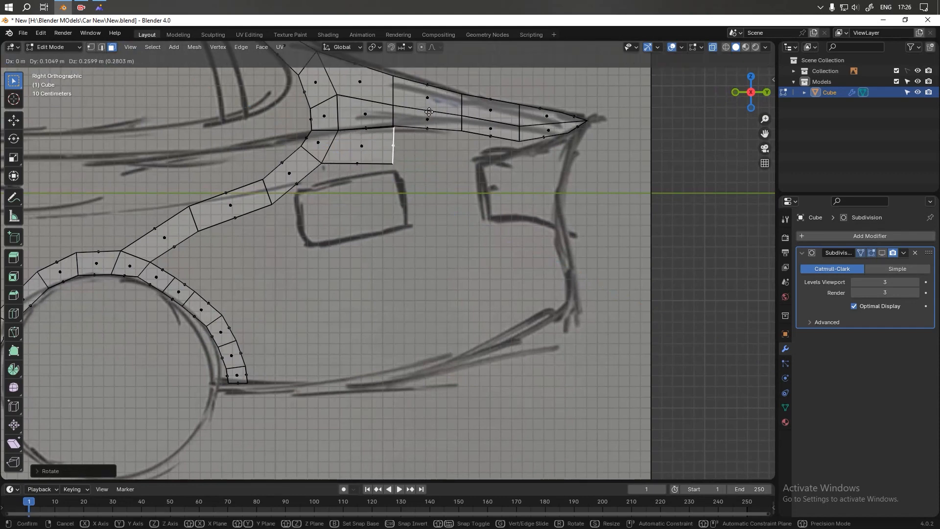
left_click(428, 111)
- Extrude the lower strip two more sections rearward, placing each end beneath the matching column of the deck strip
key("e")
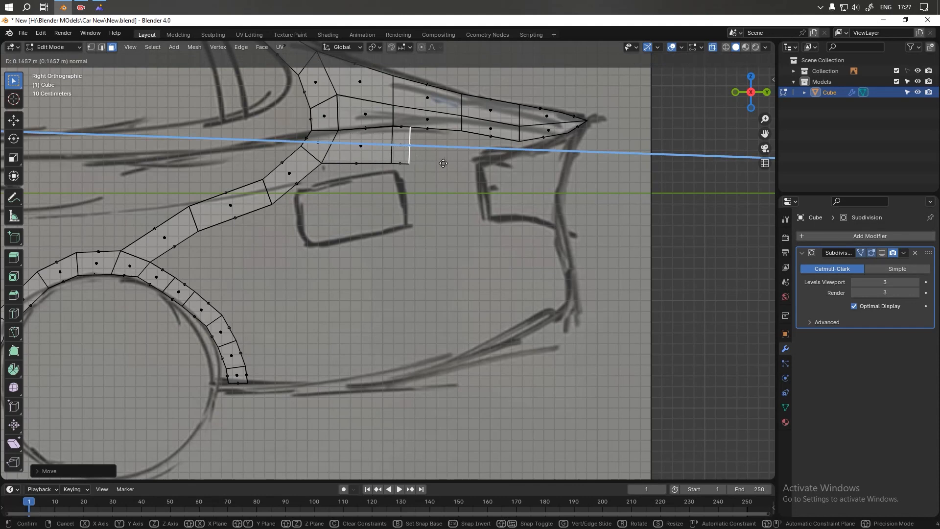
left_click(487, 178)
key("e")
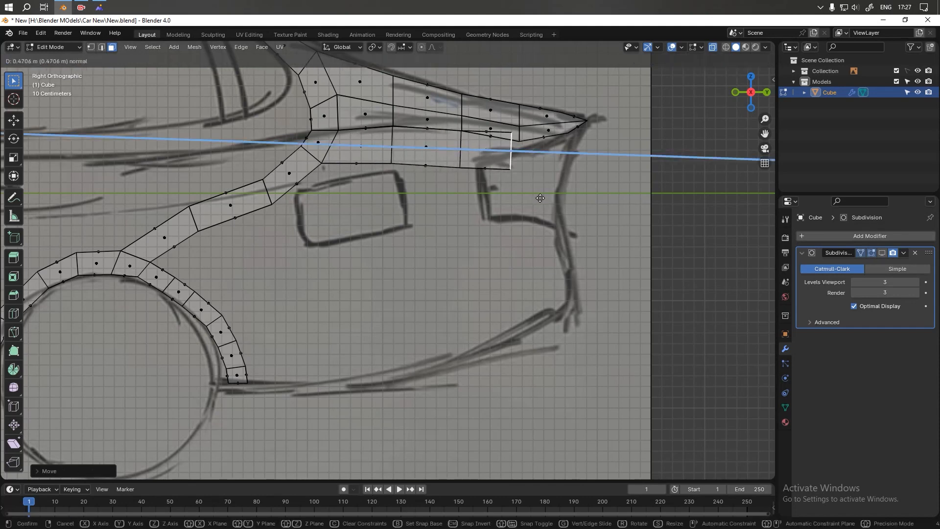
left_click(544, 204)
key("g")
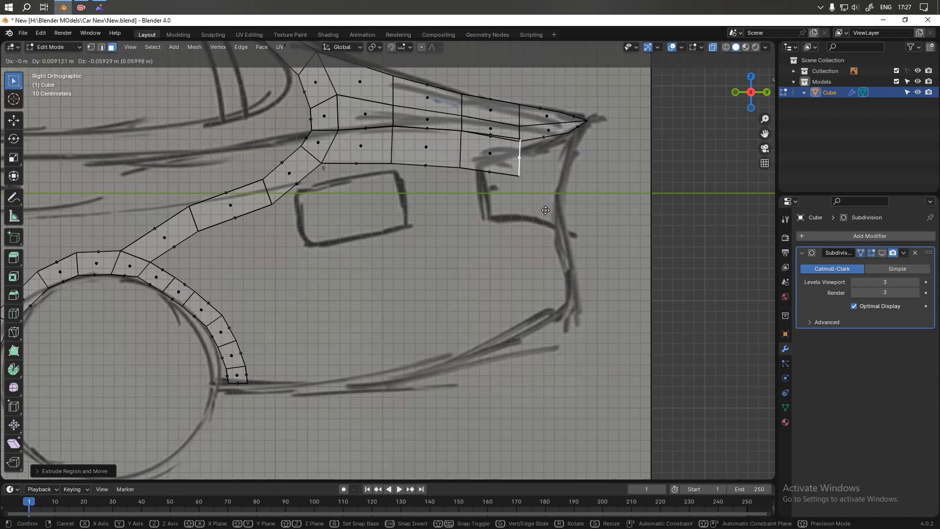
left_click(544, 210)
scroll(544, 210, "up", 2)
left_click_drag(602, 112, 361, 234)
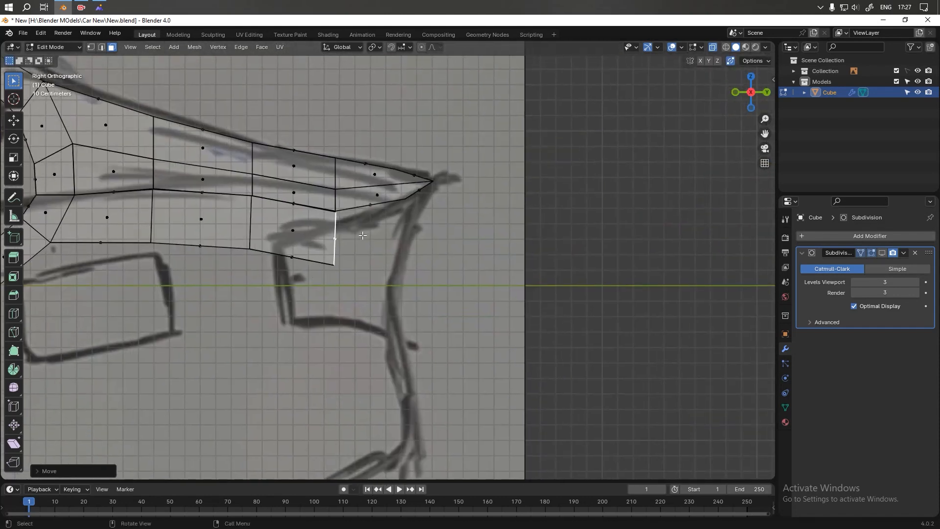
- Extrude the lower strip's end face about 0.44 m rearward and move it up against the deck tip's underside
scroll(361, 234, "up", 2)
key("e")
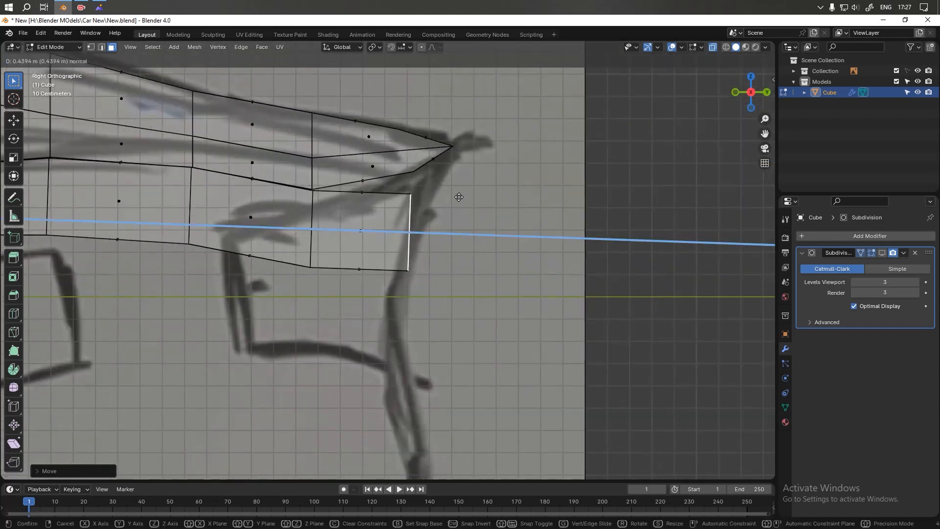
left_click(459, 197)
key("g")
left_click(461, 175)
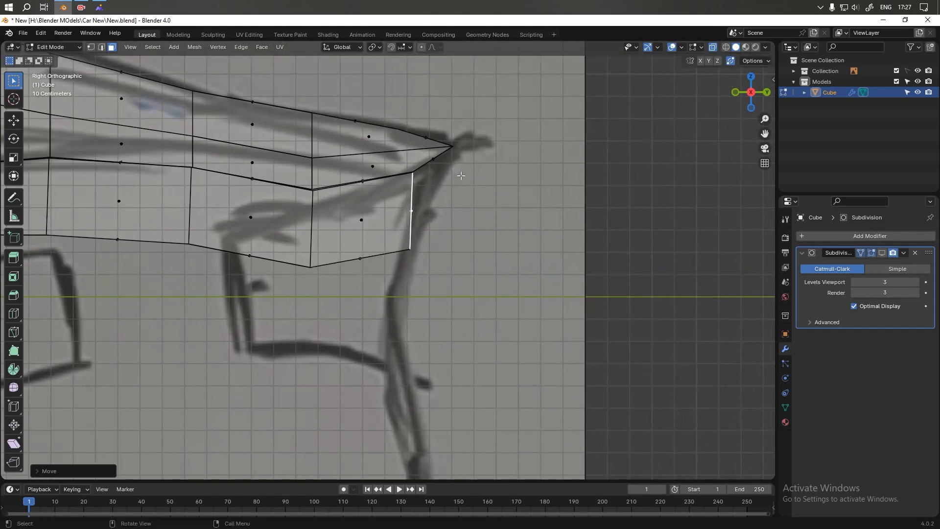
- Collapse the overlapping vertices at the lower strip's rear upper corner to one point by scaling them to 0
middle_click_drag(447, 168, 440, 195)
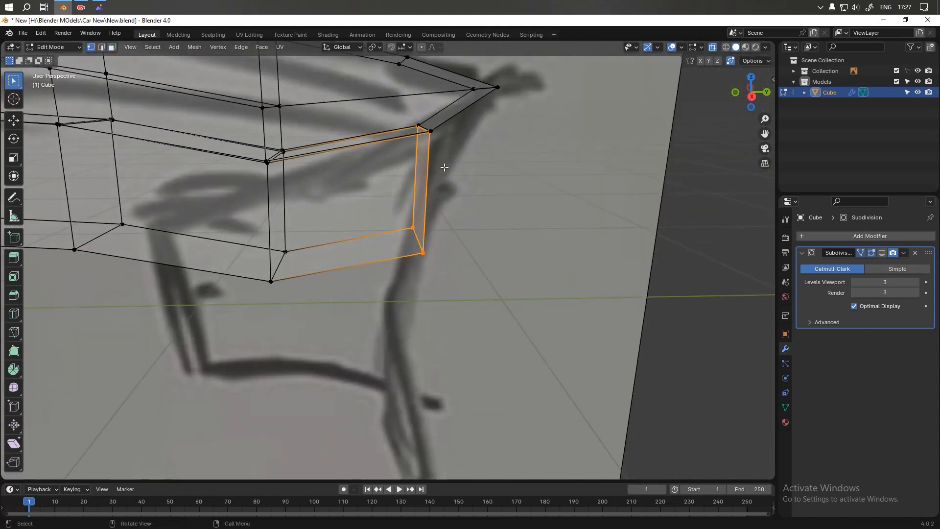
left_click(430, 131)
key("s")
key("0")
key("Return")
key("b")
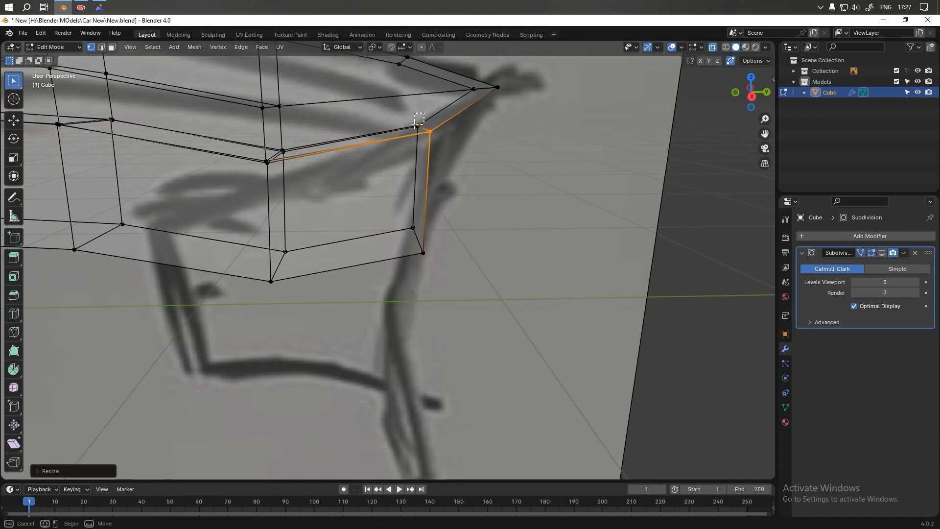
left_click_drag(414, 127, 423, 123)
- Collapse the remaining overlapping vertex pairs along the seam between the deck strip and the lower strip, column by column
key("b")
left_click_drag(255, 157, 288, 147)
key("b")
middle_click_drag(219, 163, 444, 220, "shift")
key("b")
left_click_drag(423, 204, 442, 218)
key("b")
left_click_drag(441, 185, 407, 193)
key("b")
left_click_drag(248, 165, 216, 198)
key("b")
middle_click_drag(216, 199, 273, 157)
middle_click_drag(208, 150, 201, 151)
left_click(145, 127)
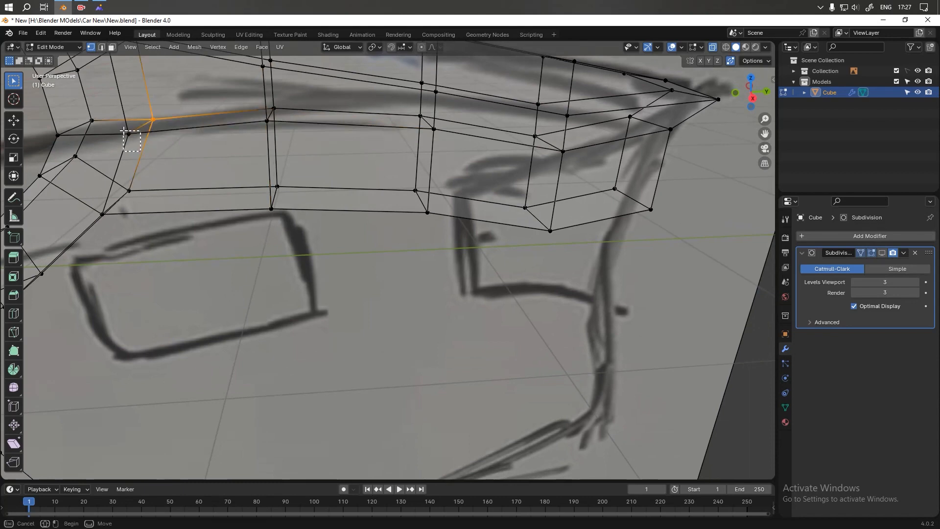
mouse_move(145, 128)
middle_mouse_down()
mouse_move(386, 194)
mouse_move(362, 177)
middle_mouse_up()
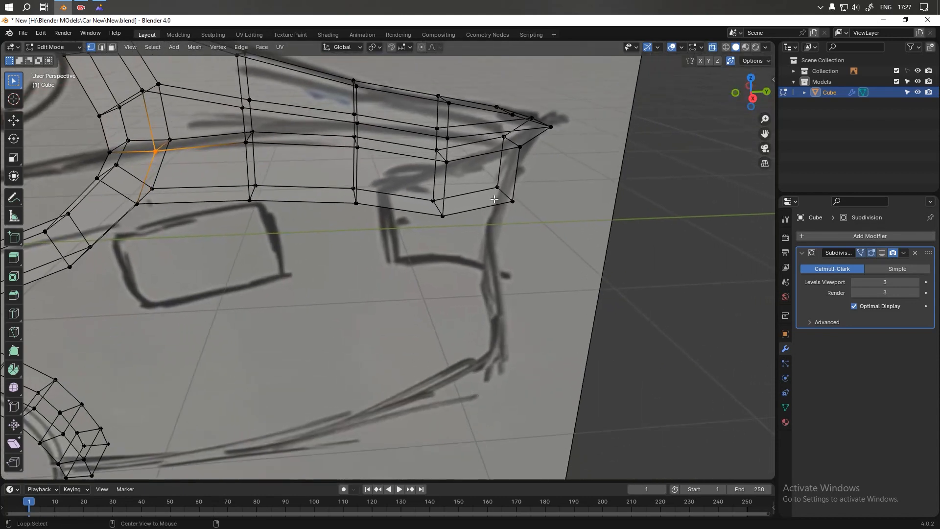
- In side view, move the lower strip's last two bottom vertices up onto the sketched line under the tail
middle_click_drag(495, 199, 318, 197, "alt")
scroll(541, 192, "up", 2)
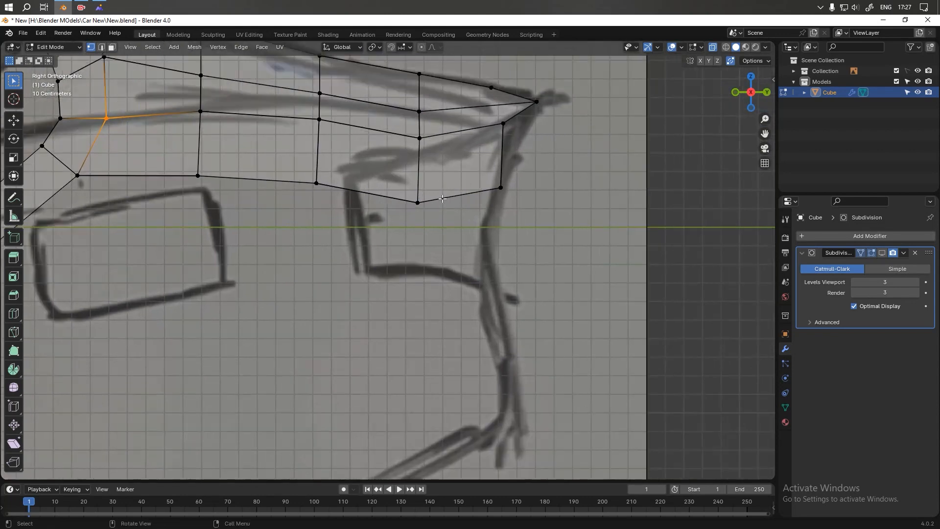
left_click(416, 201)
key("g")
left_click(455, 174)
key("g")
left_click(457, 133)
left_click_drag(533, 210, 491, 177)
key("g")
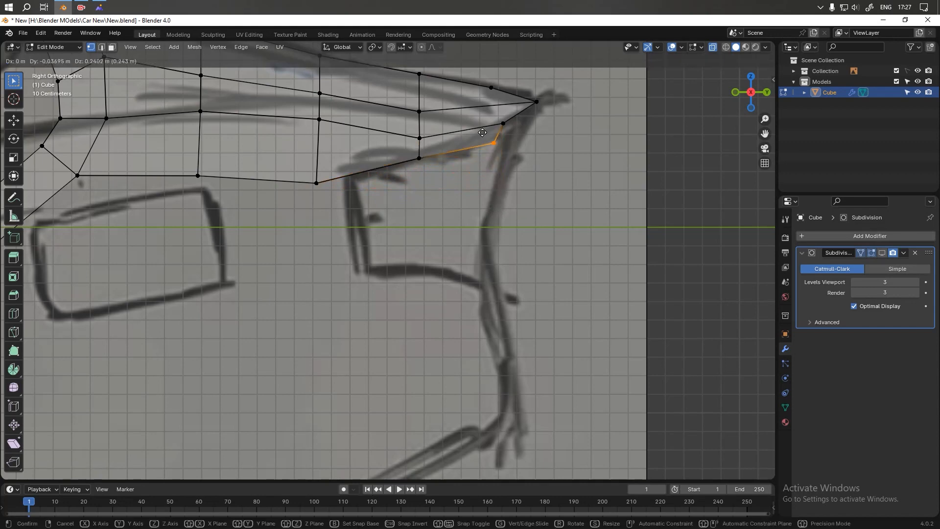
left_click(464, 133)
- Move the next bottom vertex forward of them onto the upper corner of the tail-light outline
scroll(470, 139, "down", 4)
scroll(484, 146, "up", 2)
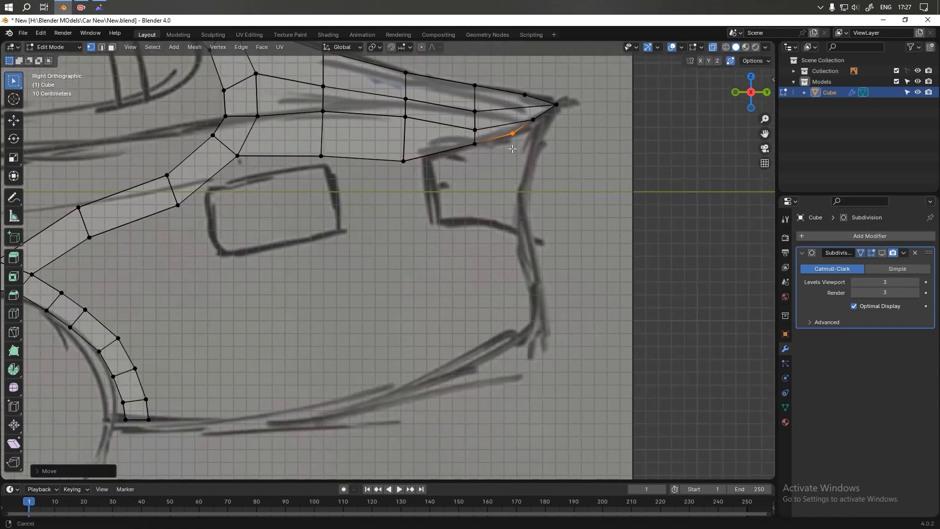
left_click(423, 141)
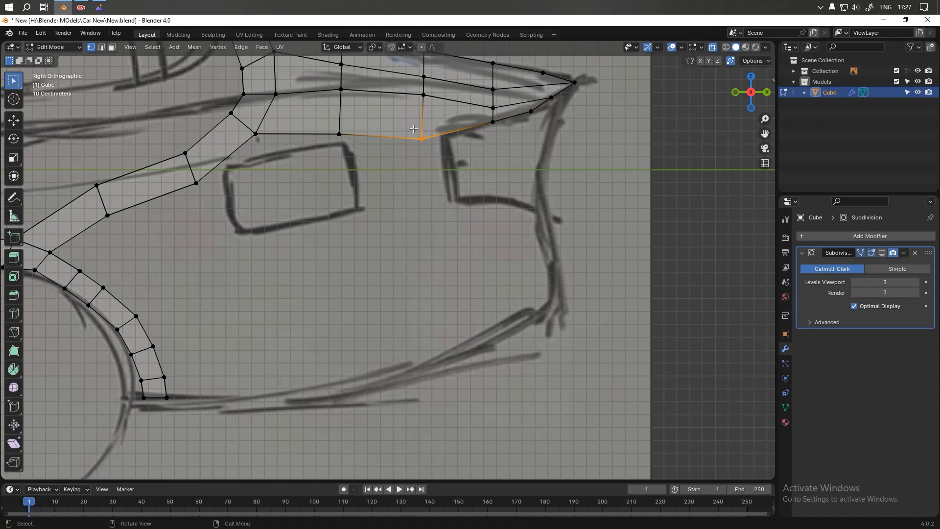
key("g")
left_click(437, 123)
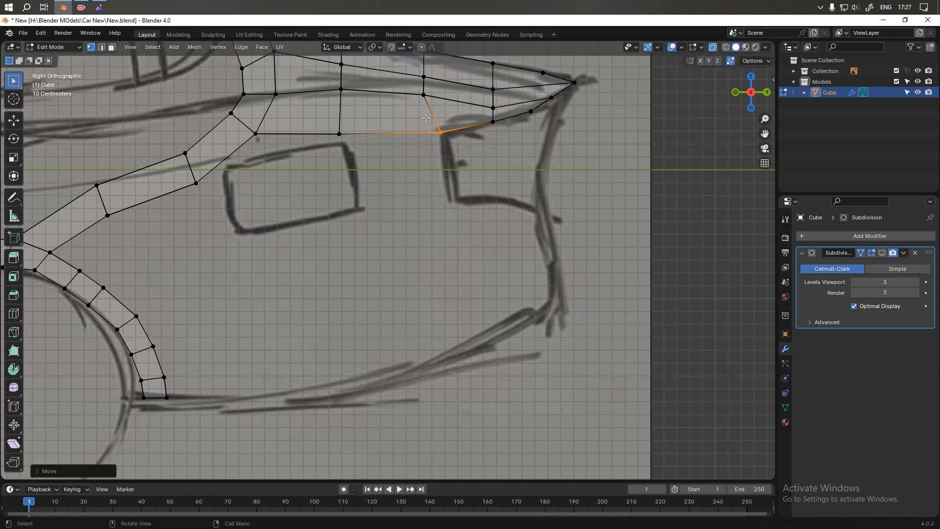
scroll(422, 105, "up", 5, "shift")
key("ctrl+r")
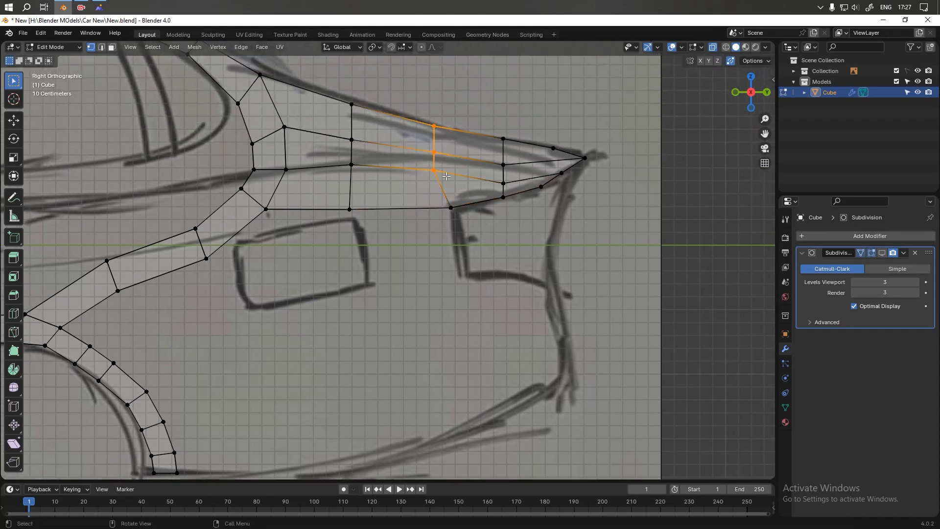
left_click(440, 161)
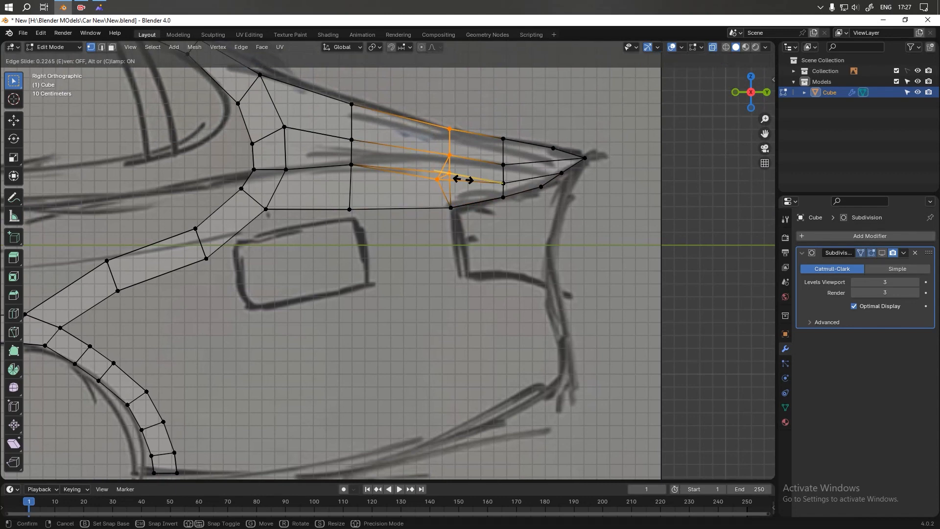
left_click(463, 180)
scroll(459, 185, "up", 2)
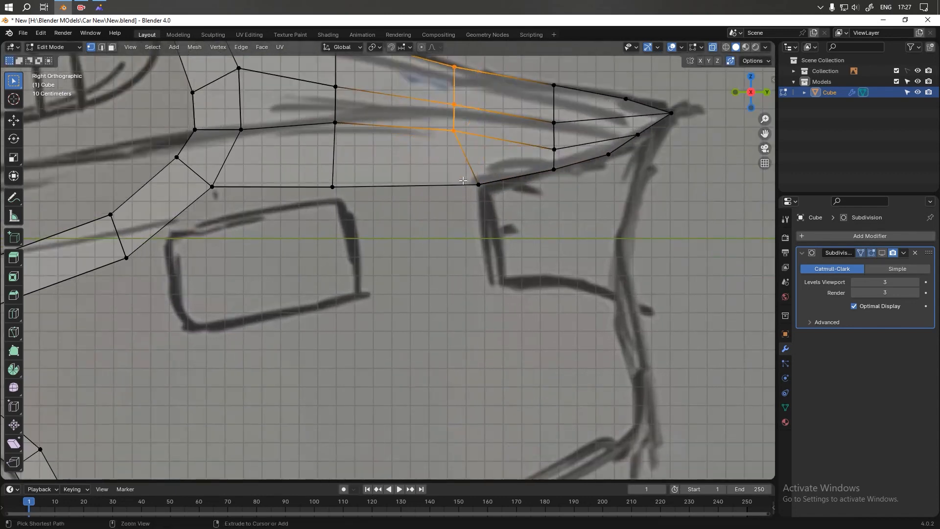
- Slide the seam vertices above the tail-light corner rearward along their edges until they sit over that corner
left_click(433, 47)
middle_click_drag(522, 63, 527, 129, "shift")
left_click_drag(512, 99, 430, 222)
left_click(402, 192, "alt")
key("g")
key("g")
left_click(489, 215)
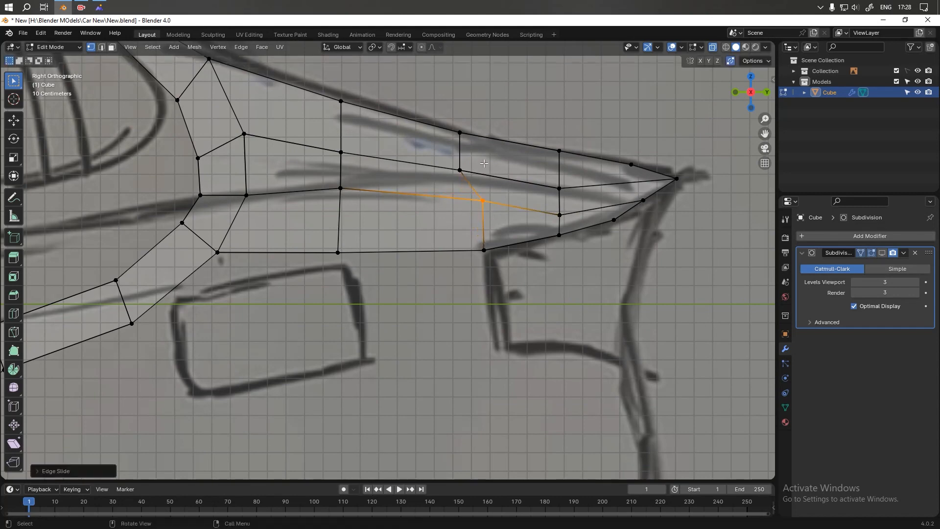
- Slide the same column's middle vertices and move its top vertices rearward to line up above the tail-light corner
left_click(460, 170)
key("g")
key("g")
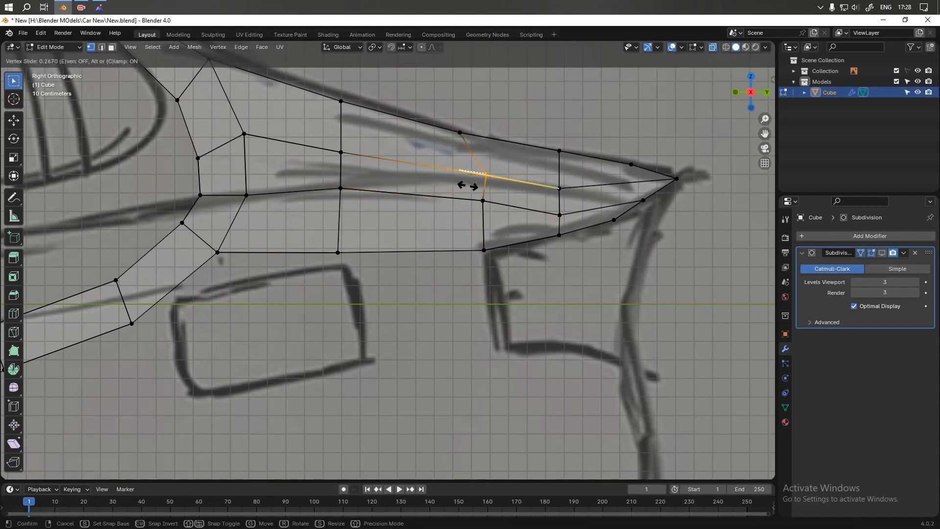
left_click(467, 186)
left_click_drag(489, 114, 442, 143)
key("g")
left_click(469, 148)
- Try adding a centred loop cut through the upper deck section ahead of the tail-light column
scroll(460, 162, "down", 1)
key("ctrl+r")
left_click(422, 185)
right_click(422, 185)
key("k")
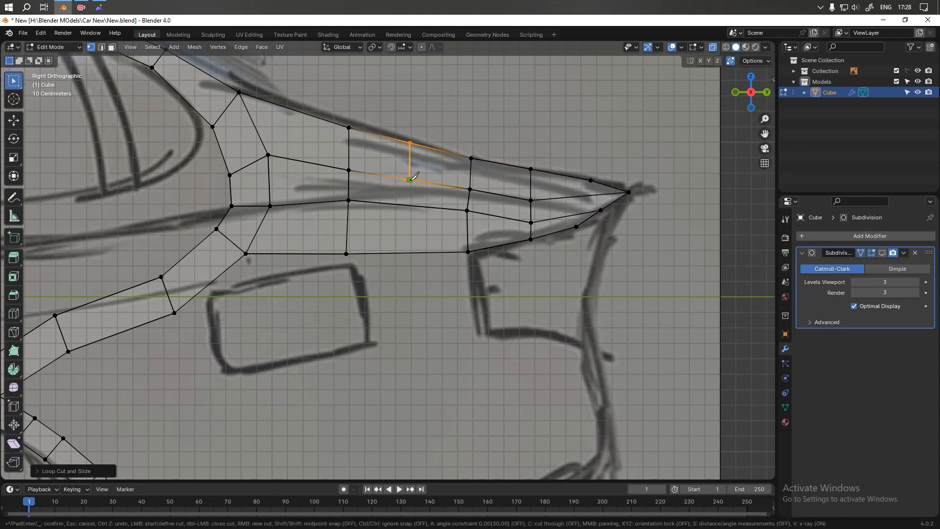
key("Escape")
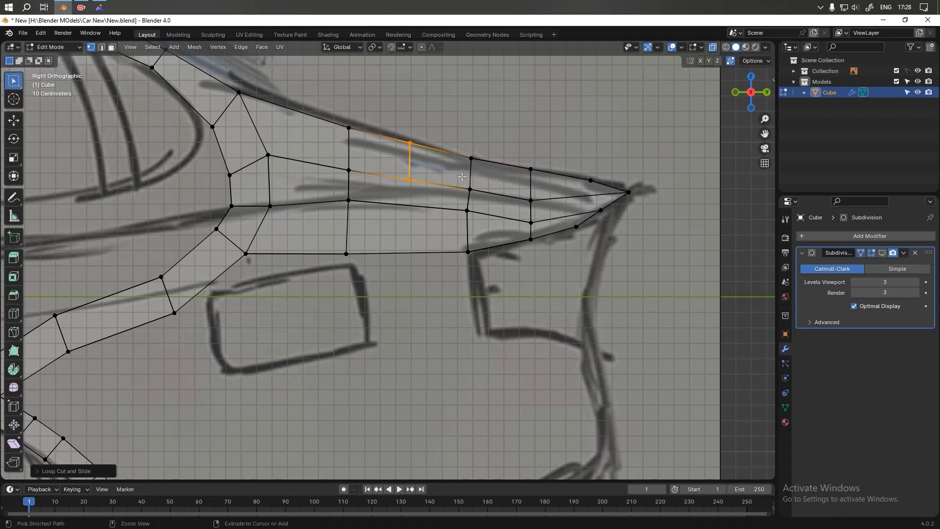
key("ctrl+z")
- Knife-cut a vertical line through the middle of the wide section ahead of the tail light, down to its bottom edge
key("k")
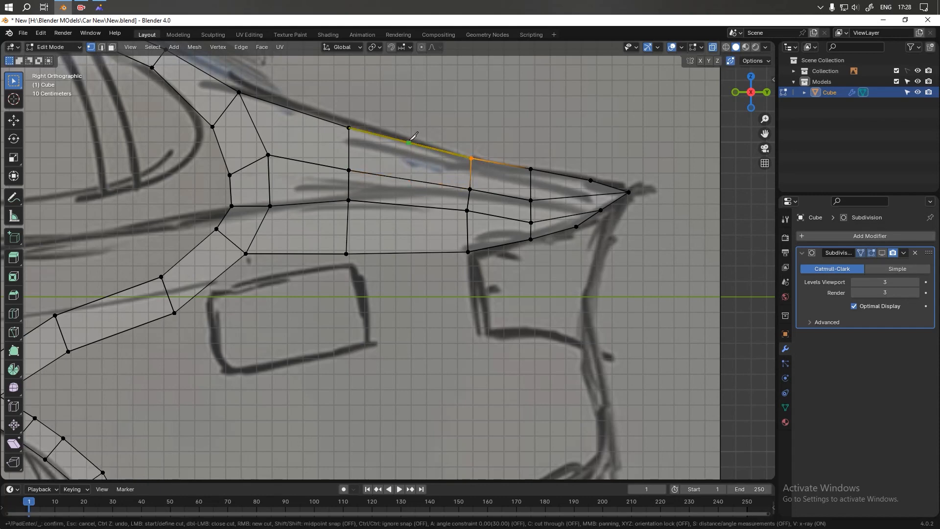
left_click(409, 144)
left_click(409, 253)
key("Return")
- Knife-cut the matching vertical line down the same section on the opposite side of the panel
middle_click_drag(419, 251, 469, 328, "alt")
key("k")
left_click(368, 142)
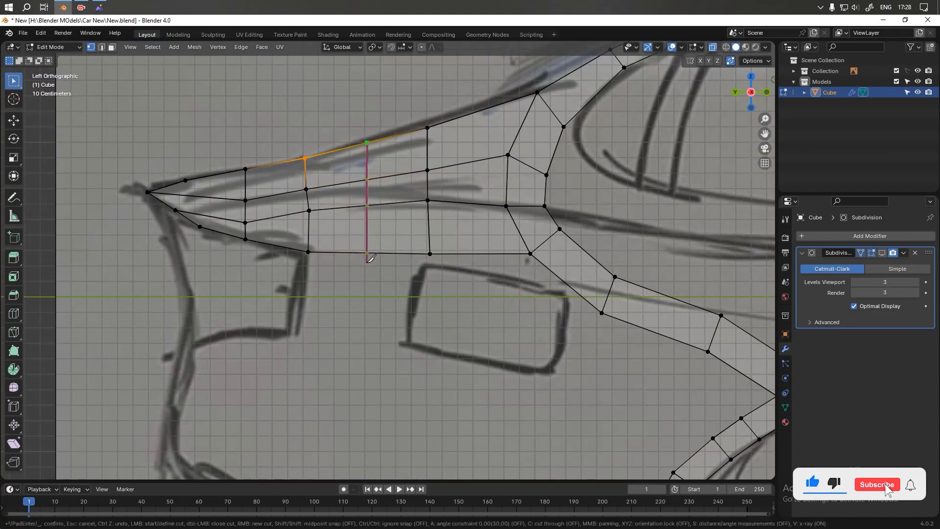
left_click(367, 253)
key("Return")
- Knife-cut an edge across the deck's top face to join the upper ends of the two vertical cuts
middle_click_drag(370, 251, 323, 299)
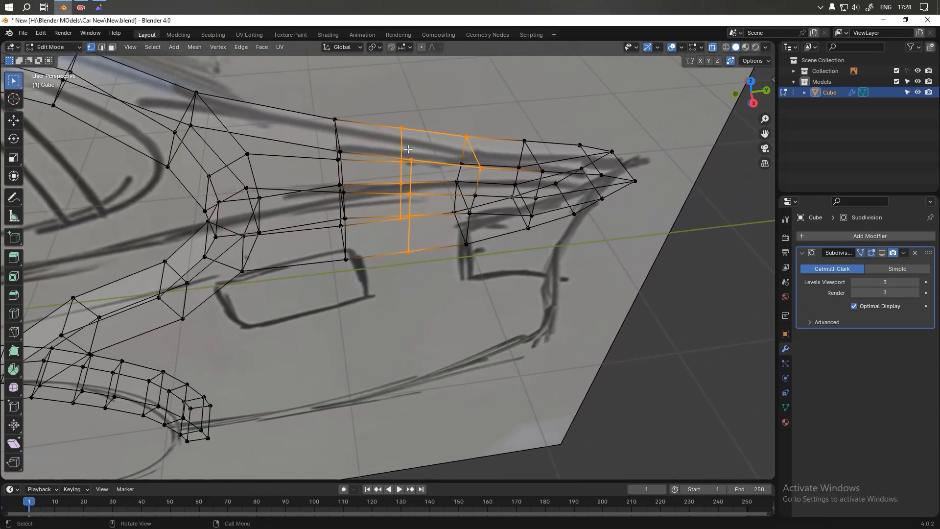
scroll(409, 137, "up", 2)
key("k")
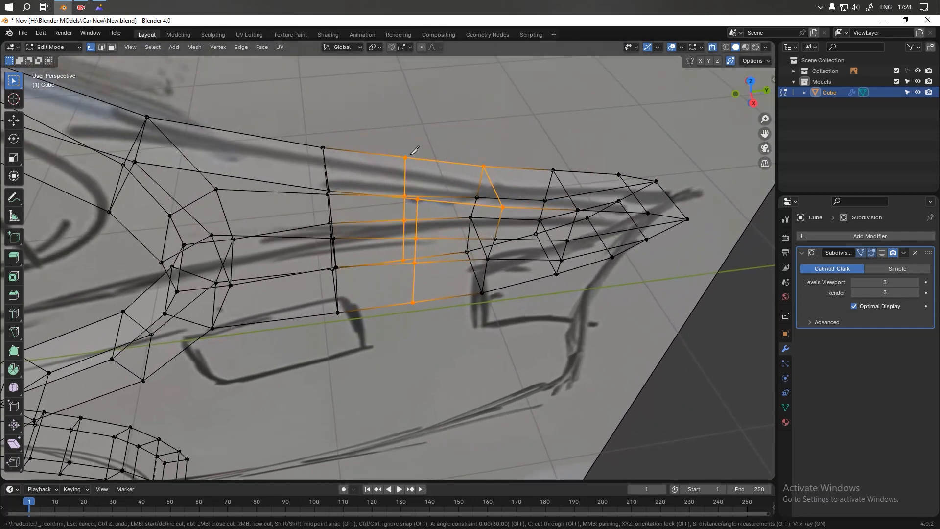
key("Return")
- Knife-cut an edge across the rear panel's underside to join the lower ends of the two vertical cuts
scroll(451, 197, "down", 5)
middle_click_drag(276, 308, 573, 192, "shift")
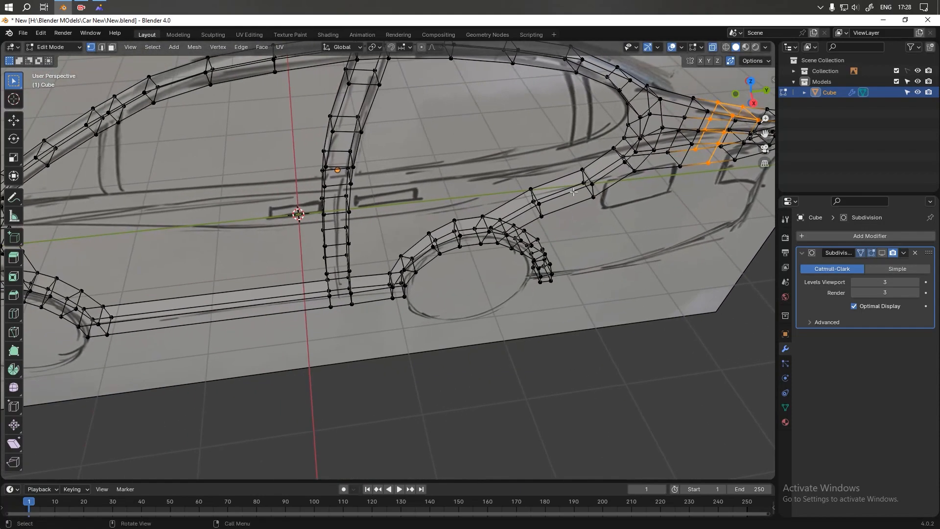
middle_click_drag(710, 197, 473, 192)
scroll(456, 211, "up", 3)
mouse_move(473, 186)
middle_mouse_down("shift")
mouse_move(474, 267)
mouse_move(477, 194)
middle_mouse_up("shift")
key("k")
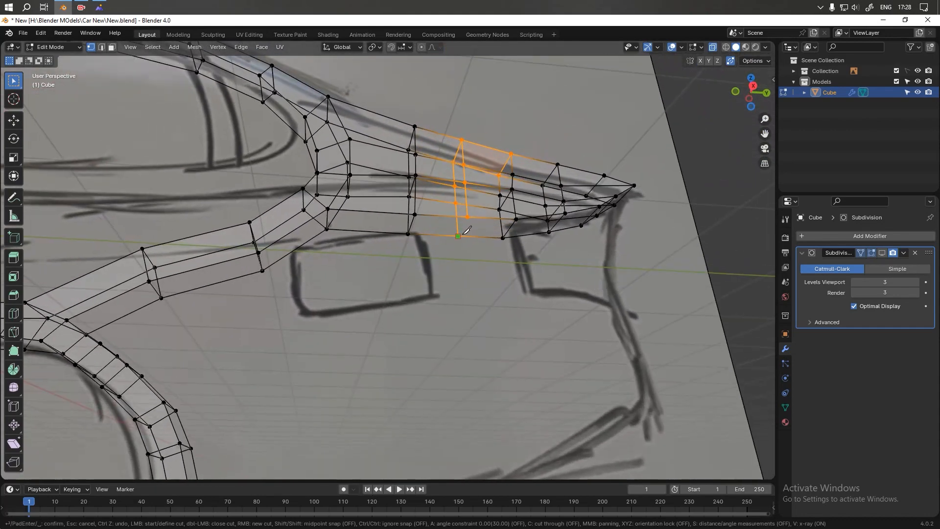
left_click(468, 217)
key("Return")
- Knife-cut an edge across the front panel's bottom face, joining opposite vertices just ahead of the front wheel arch
scroll(469, 217, "down", 4)
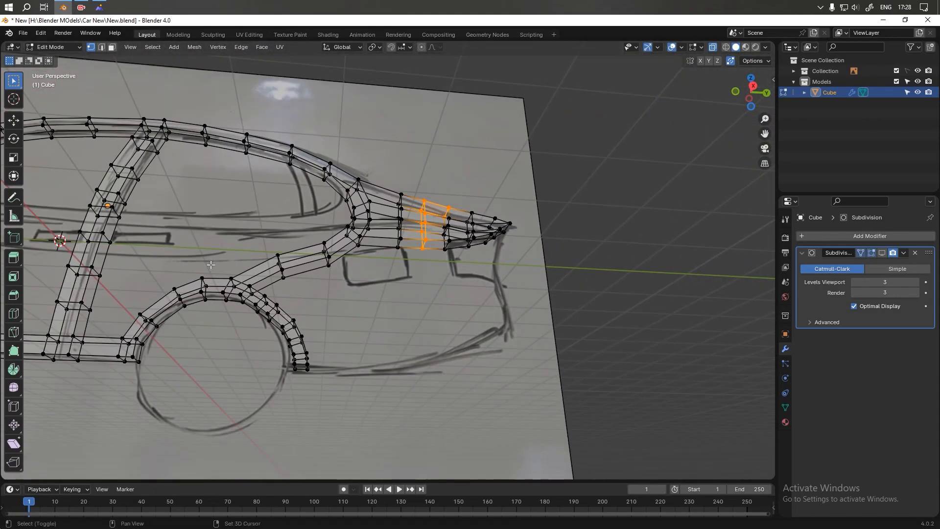
middle_click_drag(195, 255, 539, 213, "shift")
mouse_move(337, 243)
middle_mouse_down()
mouse_move(344, 261)
mouse_move(317, 236)
mouse_move(328, 248)
middle_mouse_up()
scroll(196, 286, "up", 3)
middle_click_drag(193, 286, 424, 222, "shift")
scroll(472, 193, "up", 3)
middle_click_drag(472, 193, 557, 256, "shift")
key("k")
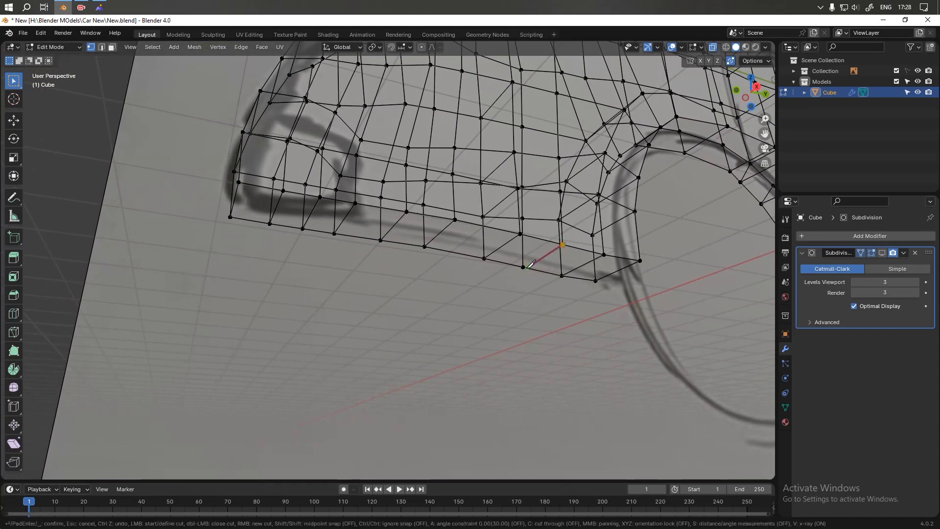
left_click(523, 267)
key("Return")
middle_click_drag(526, 265, 532, 239)
key("k")
left_click(541, 238)
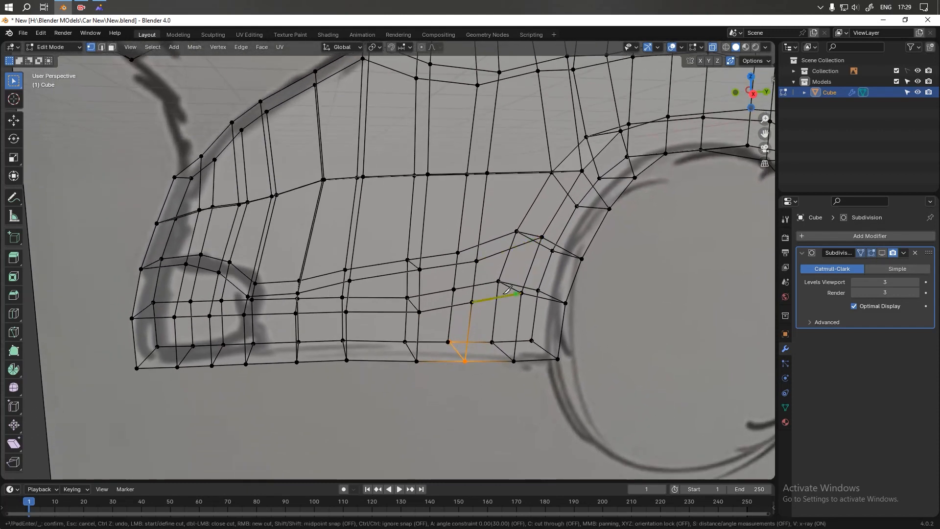
key("Escape")
- Switch the viewport shading to wireframe to show the front panel's inner edges
left_click(713, 47)
left_click(726, 47)
mouse_move(552, 247)
middle_mouse_down()
mouse_move(574, 254)
mouse_move(537, 268)
mouse_move(544, 227)
mouse_move(557, 230)
middle_mouse_up()
- Try knife-cutting an edge between the two opposite vertices one row above the front panel's bottom edge
key("k")
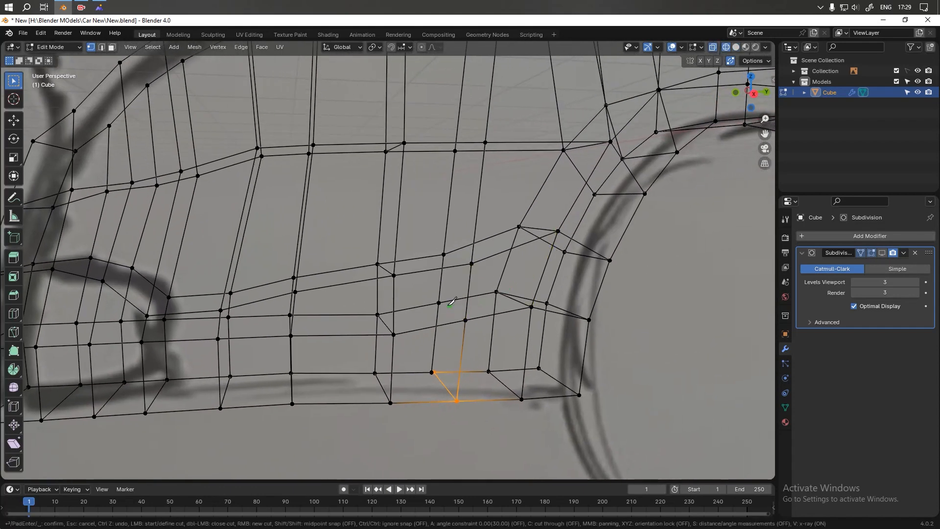
left_click(465, 319)
key("Return")
middle_click_drag(473, 314, 479, 254)
scroll(510, 229, "up", 4)
scroll(478, 298, "down", 2)
key("ctrl+z")
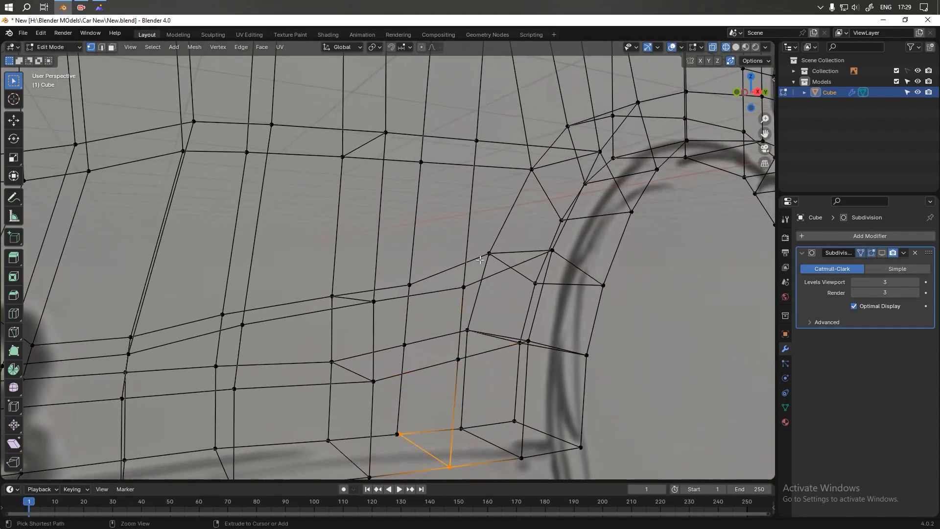
- Join the two opposite vertices one row above the front panel's bottom edge with Connect Vertex Path
middle_click_drag(483, 318, 483, 308)
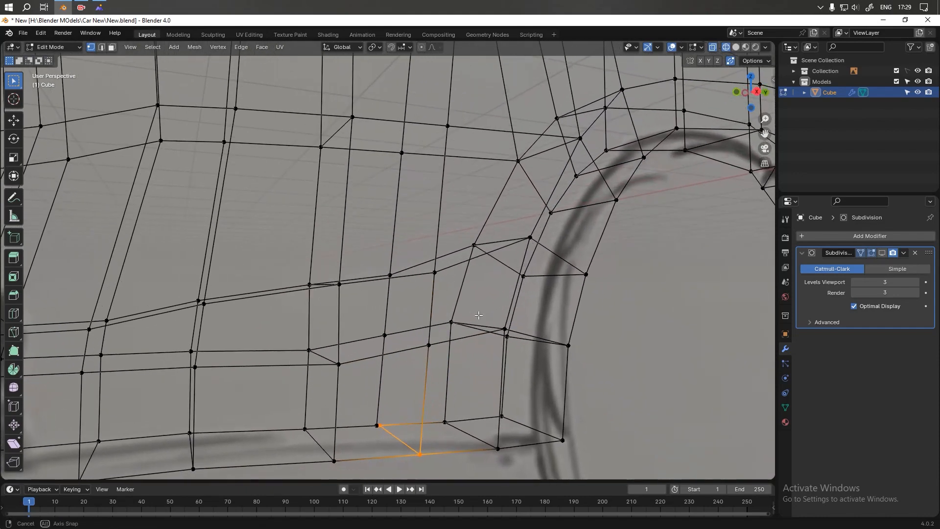
left_click(713, 47)
left_click(713, 47)
mouse_move(486, 267)
middle_mouse_down()
mouse_move(496, 271)
mouse_move(496, 259)
middle_mouse_up()
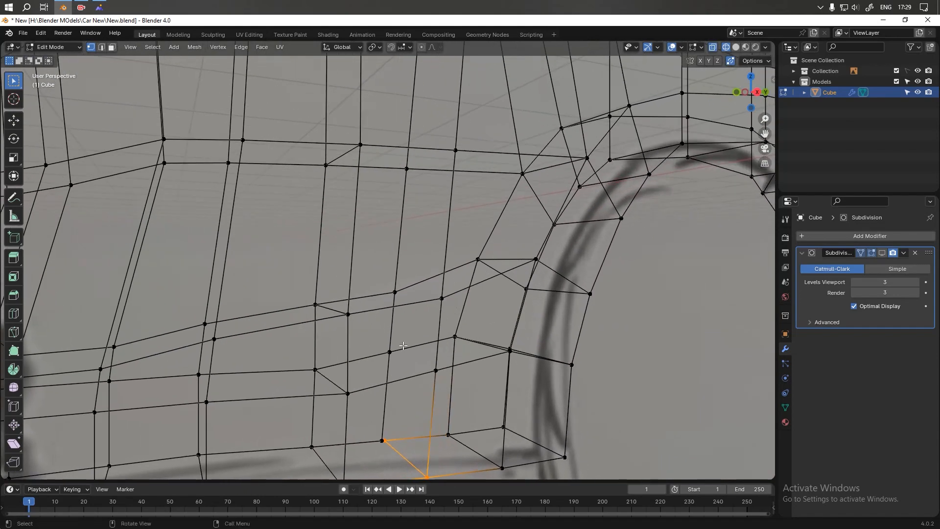
left_click(389, 350)
left_click(437, 372, "shift")
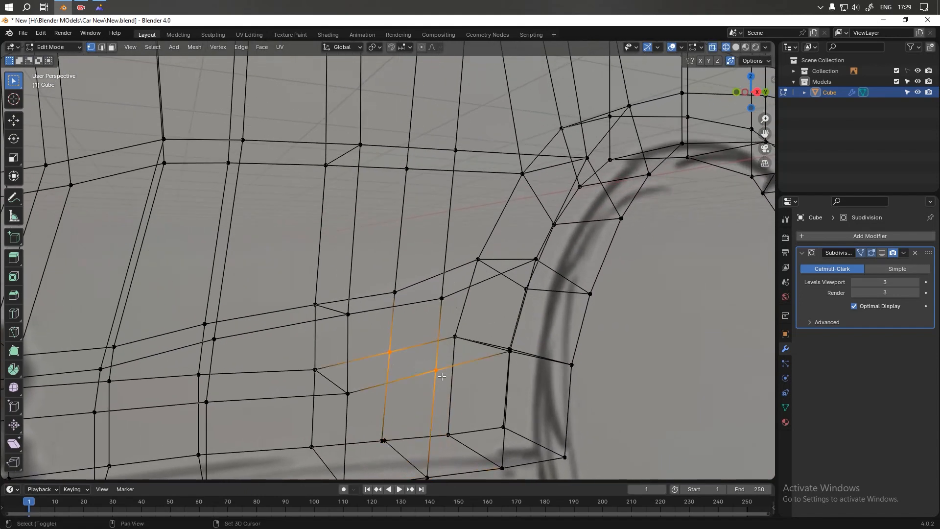
right_click(433, 370)
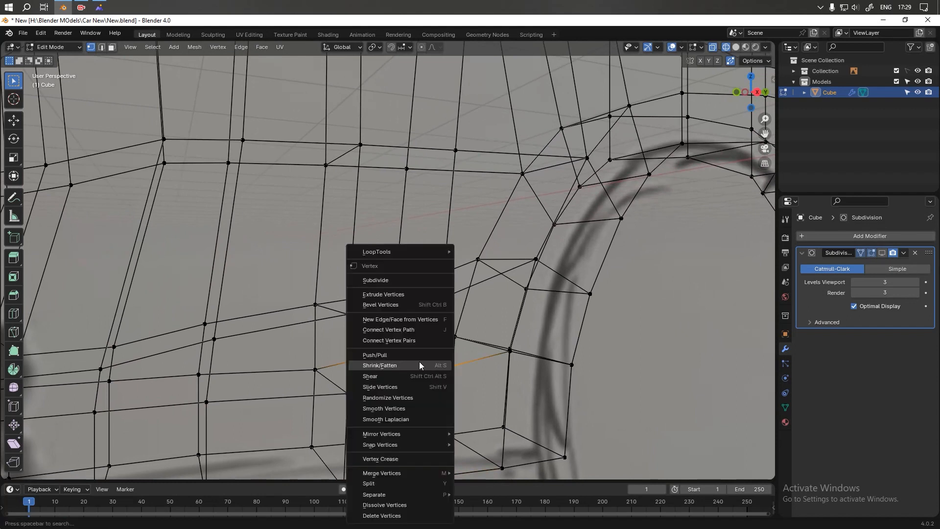
left_click(402, 331)
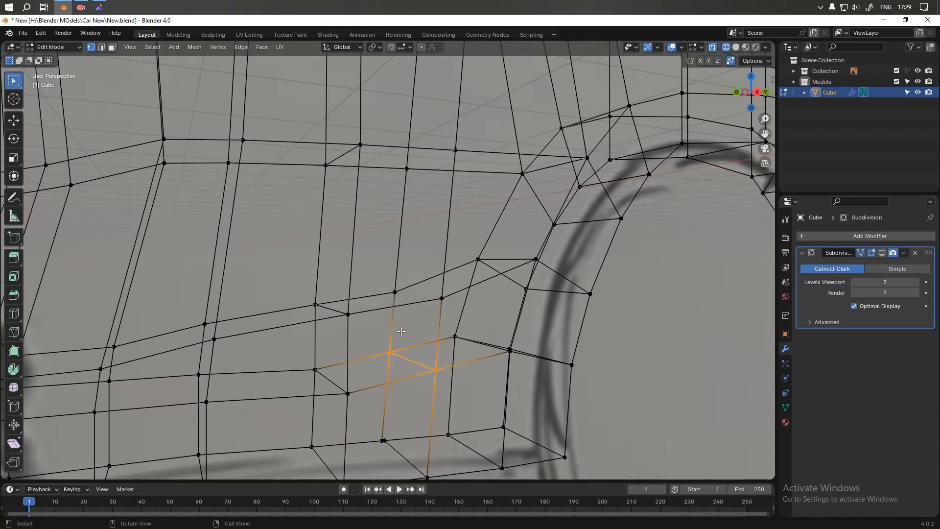
- Join the opposite vertex pairs in the next rows up the front panel with Connect Vertex Path
left_click_drag(388, 285, 454, 308)
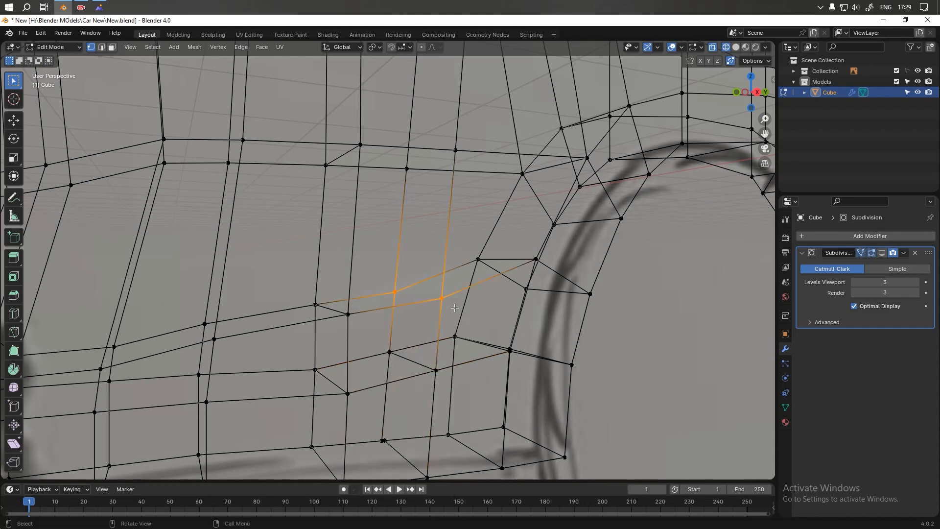
middle_click_drag(455, 315, 447, 414, "shift")
left_click_drag(458, 249, 392, 286)
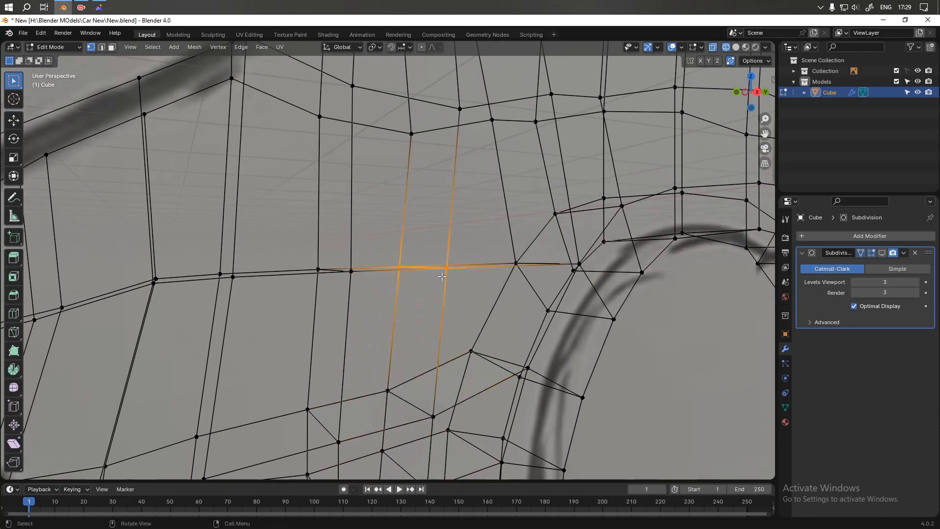
scroll(441, 277, "down", 2)
middle_click_drag(434, 290, 424, 246)
left_click_drag(425, 246, 376, 303)
key("j")
- Try repeating the vertex connection on the next opposite pair further up the front panel, and undo the attempts
mouse_move(393, 297)
middle_mouse_down()
mouse_move(406, 301)
mouse_move(381, 304)
middle_mouse_up()
left_click_drag(410, 221, 390, 287)
key("shift+r")
middle_click_drag(386, 302, 413, 303)
key("ctrl+z")
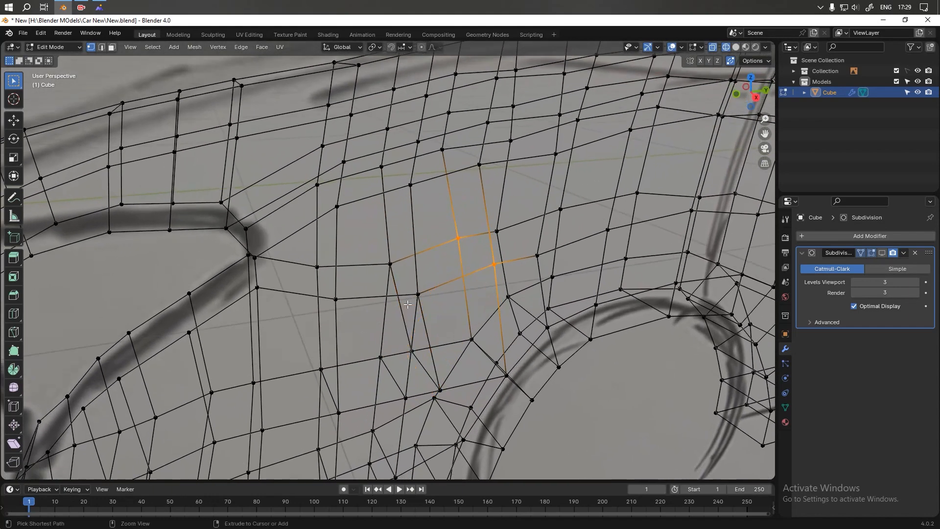
left_click(428, 277)
key("ctrl+z")
scroll(448, 284, "down", 3)
middle_click_drag(442, 292, 409, 264)
key("ctrl+z")
key("ctrl+z")
- Try Connect Vertex Path on the opposite vertex pair above the front wheel arch's leading edge, and undo it
left_click_drag(412, 220, 438, 244)
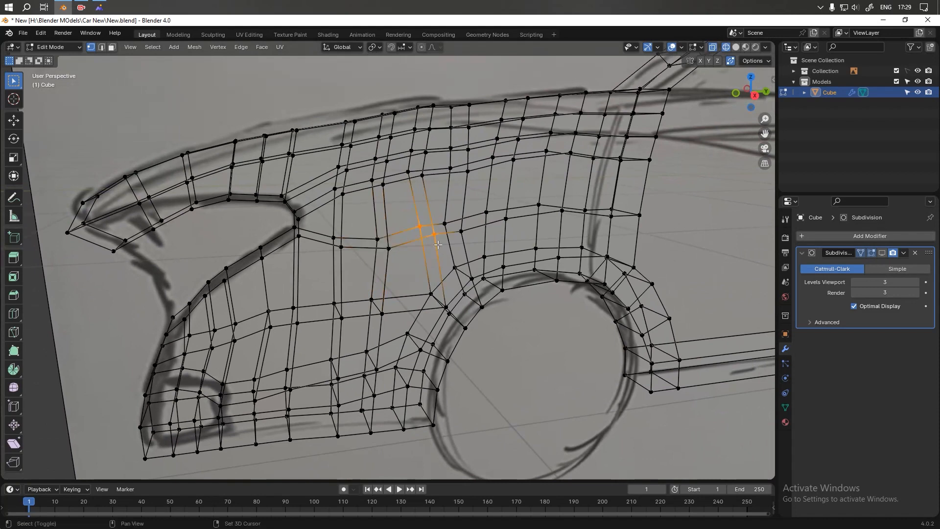
right_click(427, 242)
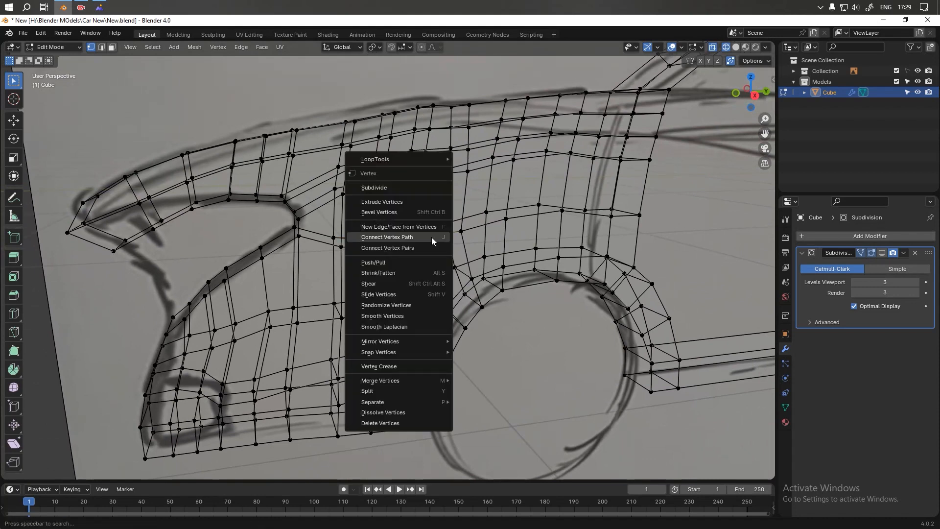
left_click(402, 236)
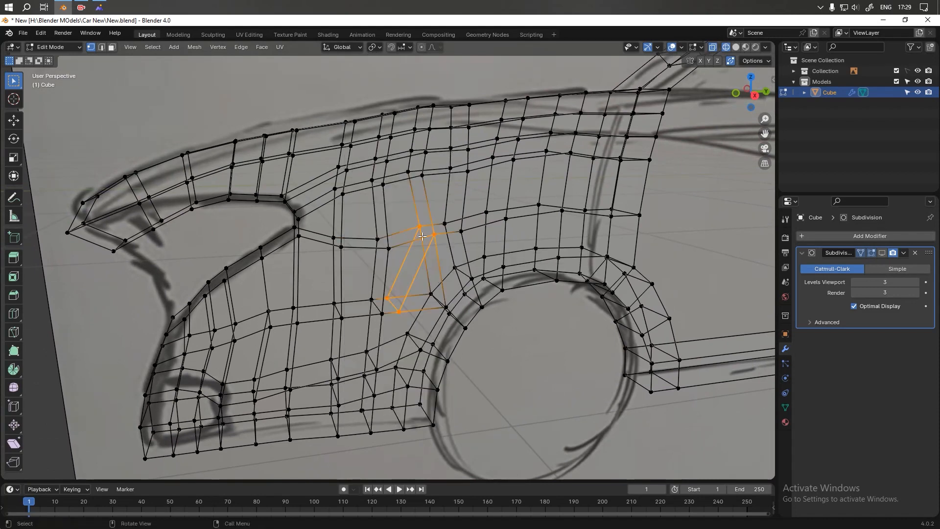
scroll(423, 258, "up", 2)
middle_click_drag(423, 258, 368, 294)
left_click(343, 316, "shift")
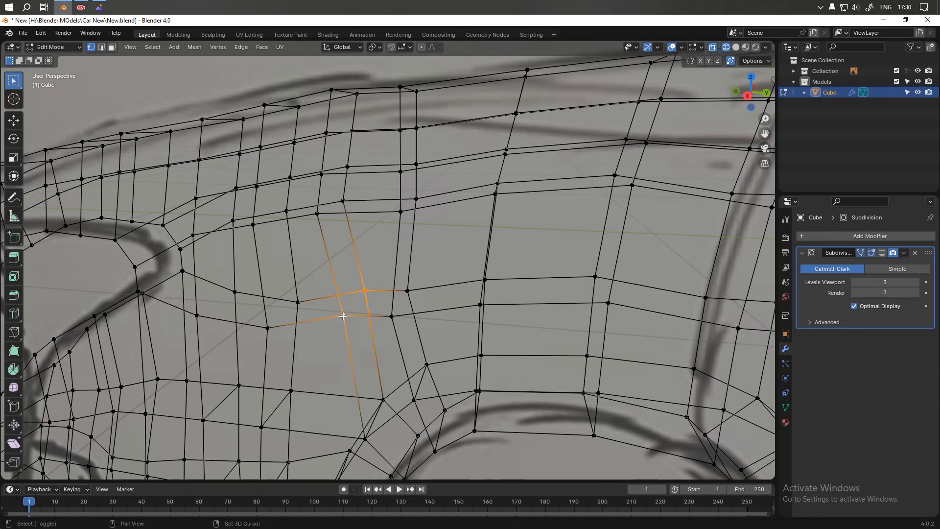
key("j")
middle_click_drag(358, 329, 429, 301)
key("ctrl+z")
- Try to join the opposite vertex pair one row higher on the front panel with Connect Vertex Path
left_click_drag(401, 271, 365, 317)
middle_click_drag(368, 317, 470, 294)
left_click_drag(458, 180, 404, 215)
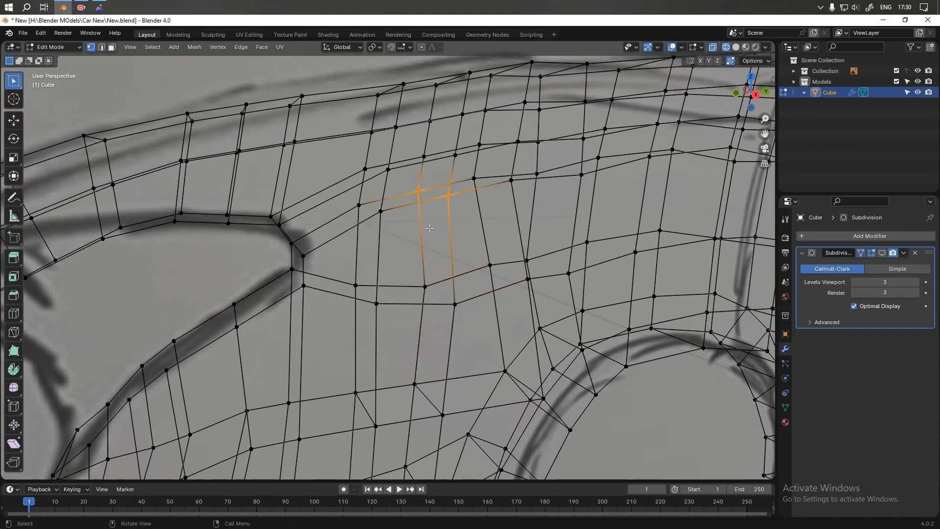
key("j")
- Examine the front panel's wireframe from several angles for inner edges between its two sides
middle_click_drag(439, 236, 440, 249)
scroll(441, 250, "up", 5)
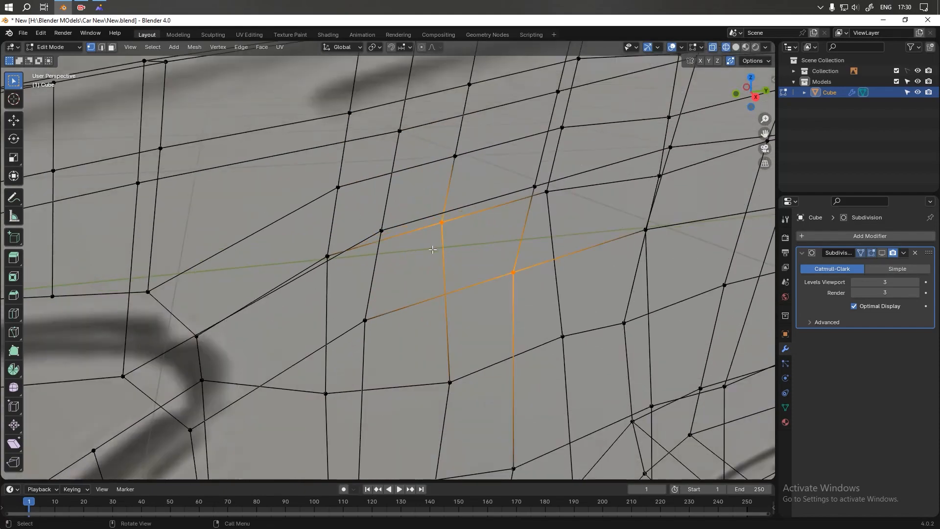
scroll(462, 244, "down", 6)
middle_click_drag(463, 243, 348, 302)
scroll(349, 302, "up", 6)
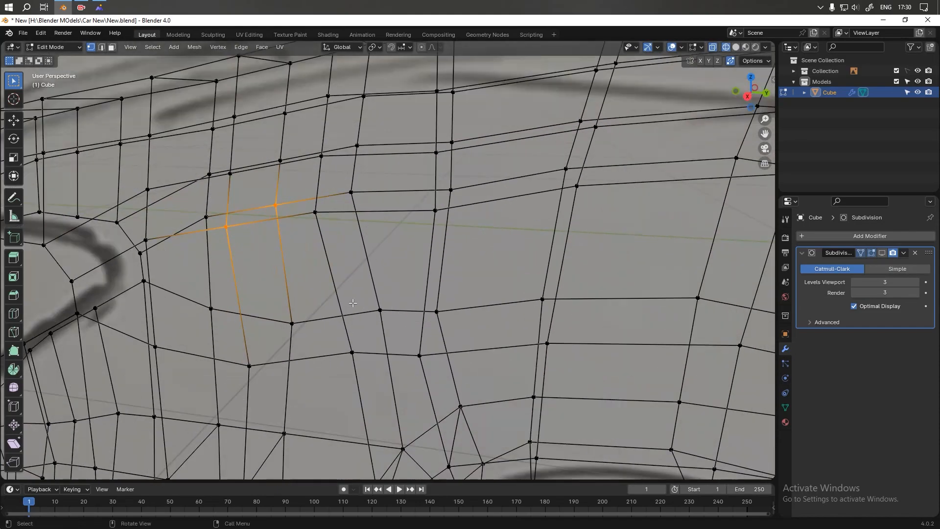
middle_click_drag(305, 310, 191, 277)
scroll(200, 254, "down", 6)
middle_click_drag(200, 253, 344, 254)
scroll(377, 220, "up", 5)
scroll(344, 254, "up", 2)
- In edge select mode, select the inner cross edges in the columns ahead of the front wheel arch and dissolve them
key("2")
middle_click_drag(353, 222, 361, 232)
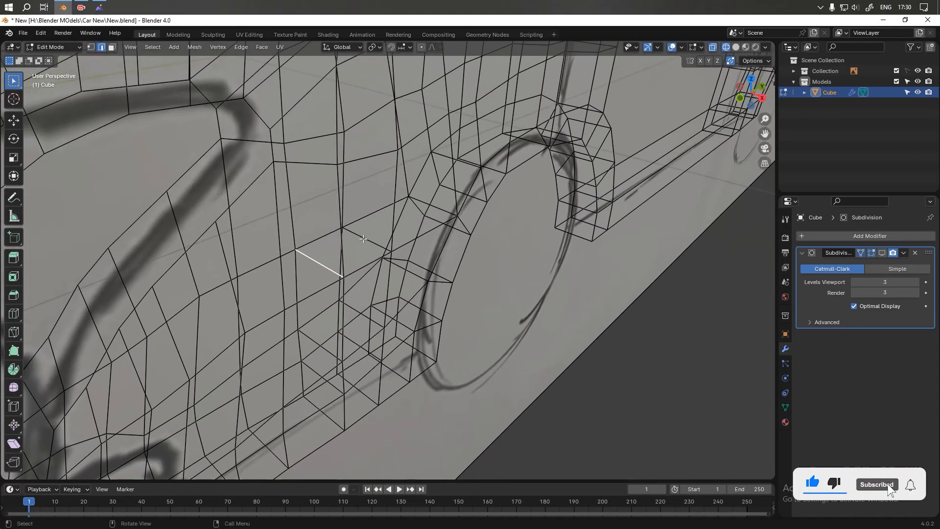
middle_click_drag(376, 269, 295, 318)
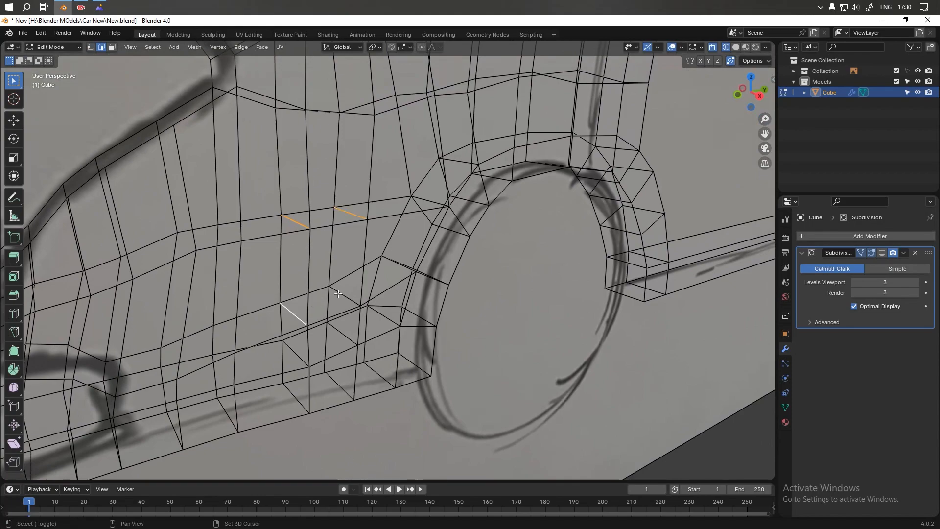
mouse_move(345, 298)
middle_mouse_down()
mouse_move(341, 291)
mouse_move(327, 317)
mouse_move(342, 289)
middle_mouse_up()
scroll(333, 297, "down", 4)
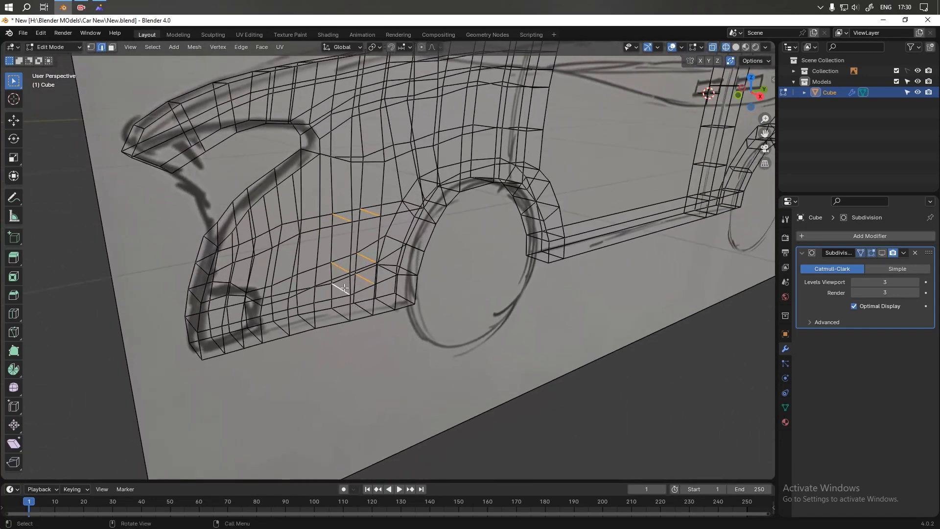
right_click(338, 273)
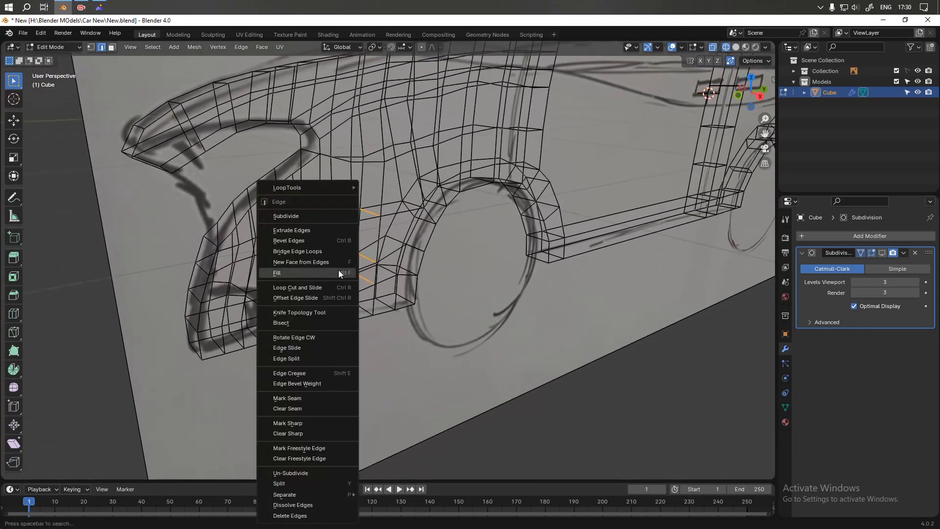
left_click(311, 506)
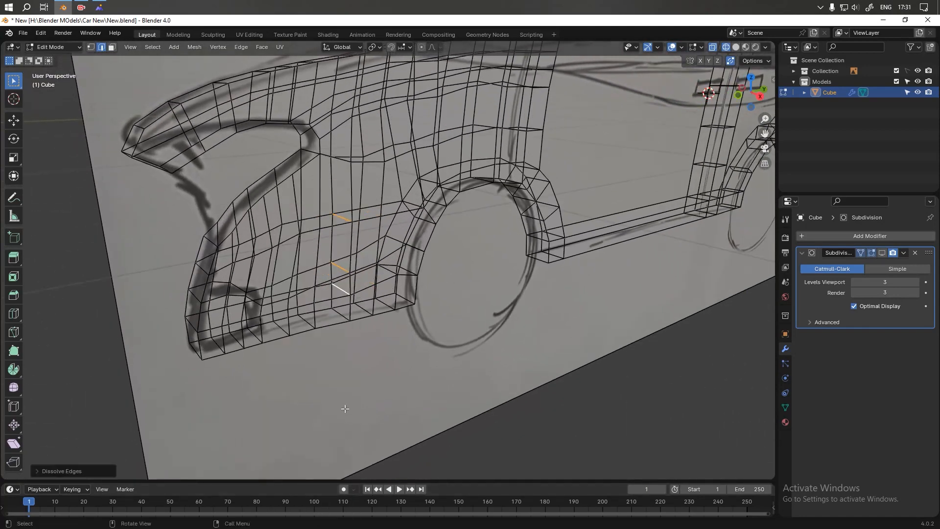
- Try to dissolve the remaining inner cross edges in the column ahead of the front wheel arch
scroll(345, 409, "down", 5)
scroll(335, 466, "up", 5)
right_click(341, 272)
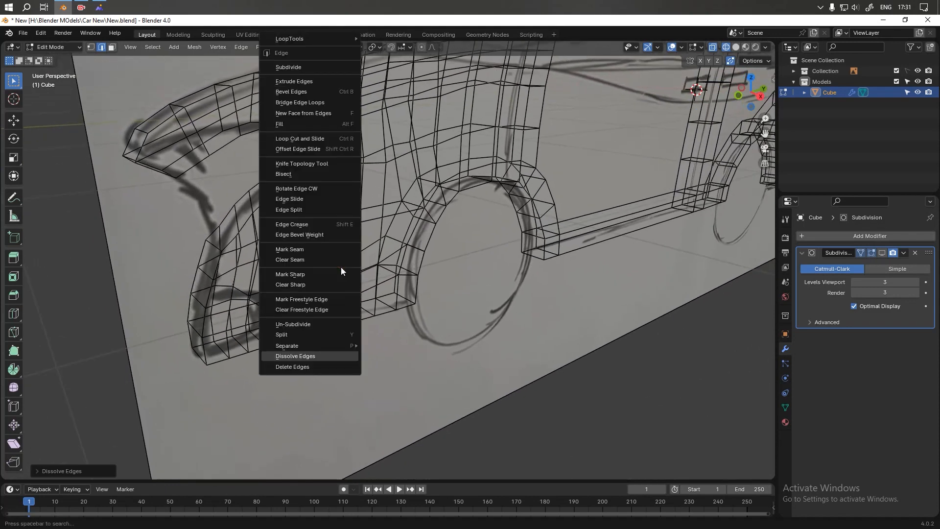
left_click(323, 356)
- Delete the leftover inner cross edges in the front panel with the Edges delete option
scroll(357, 312, "up", 2)
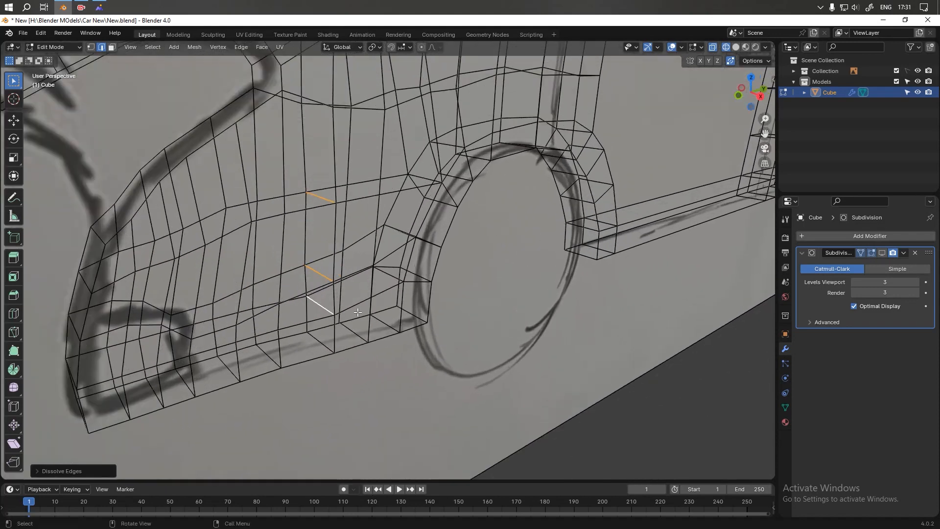
middle_click_drag(358, 313, 373, 327, "shift")
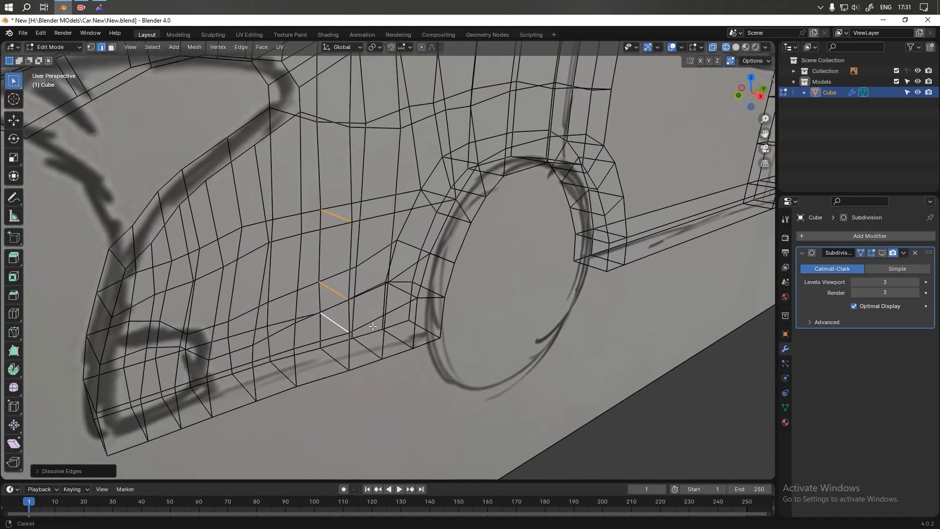
left_click(337, 292)
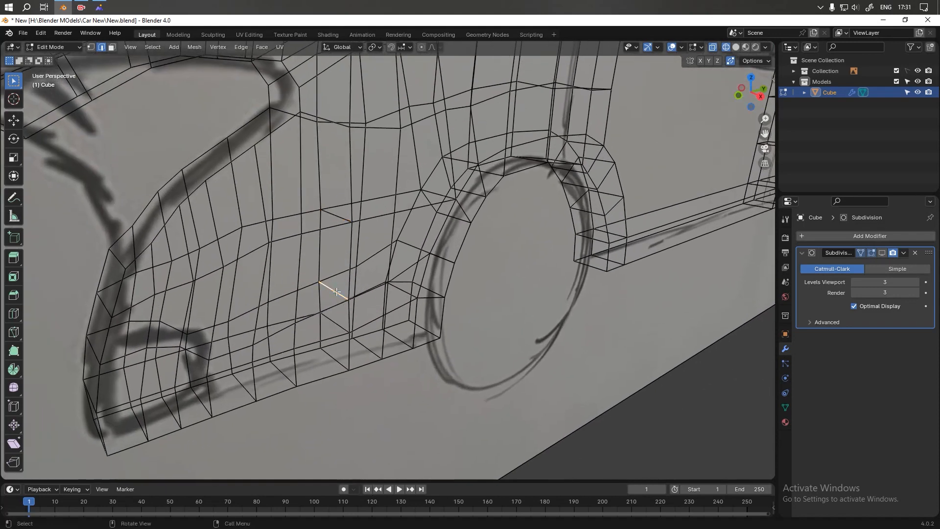
key("x")
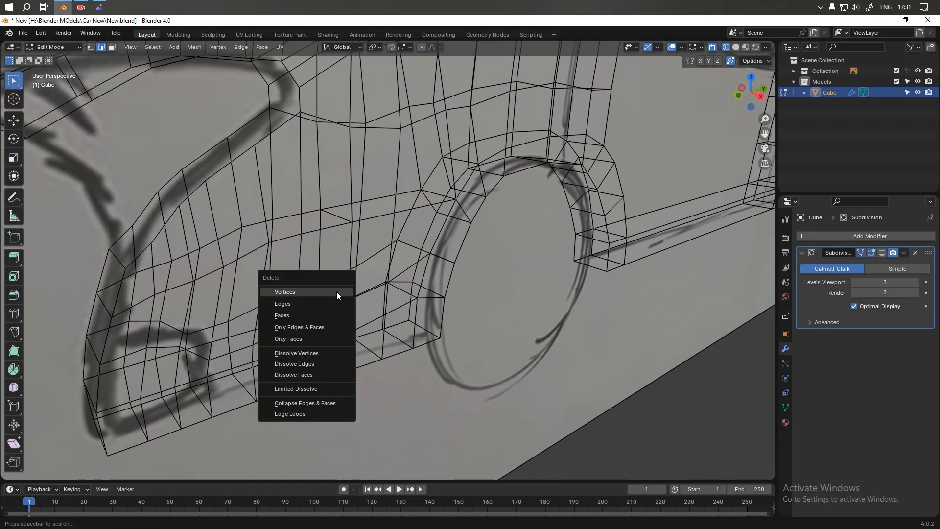
left_click(329, 303)
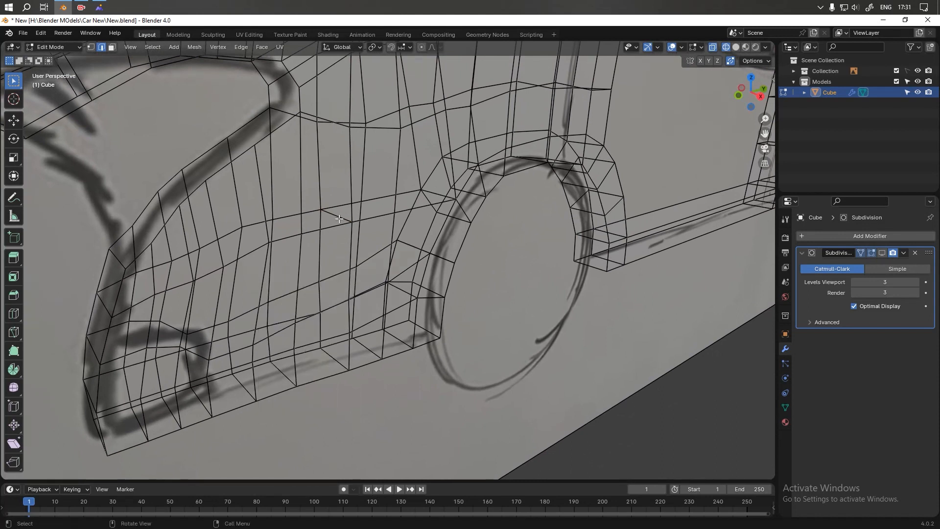
middle_click_drag(337, 216, 348, 321)
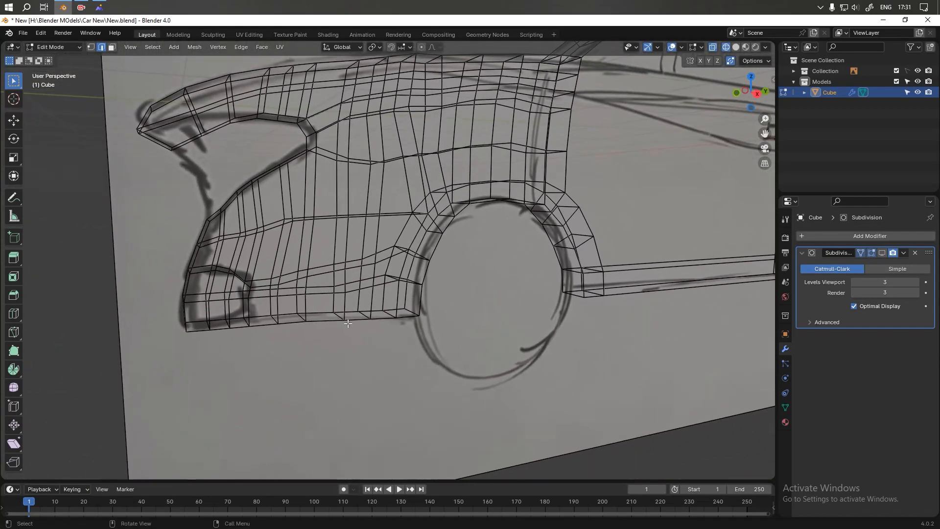
- Switch the viewport to solid shading, return to Object Mode and inspect the deselected car body from the side
left_click(735, 47)
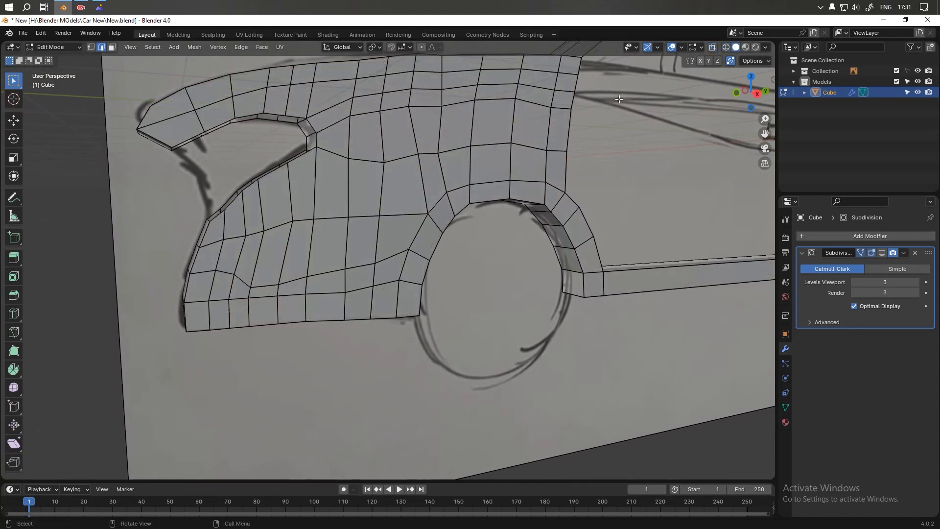
scroll(404, 220, "down", 4)
key("Tab")
middle_click_drag(414, 264, 441, 349)
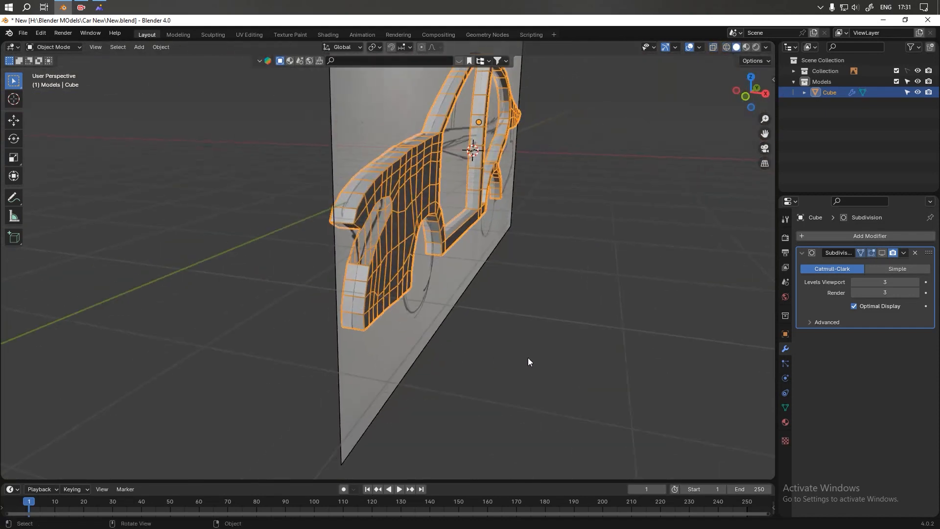
left_click(527, 359)
middle_click_drag(527, 359, 491, 310)
scroll(493, 322, "up", 5)
scroll(346, 268, "down", 2)
middle_click_drag(337, 265, 414, 234)
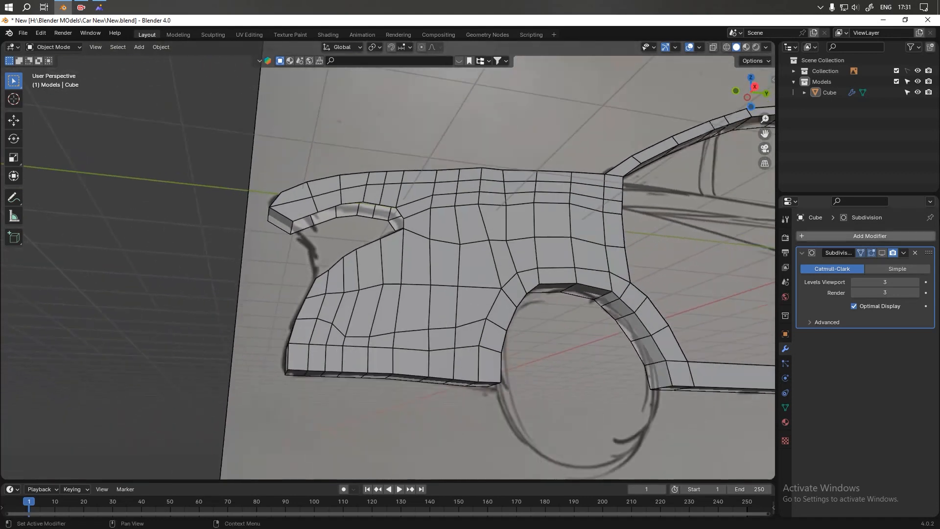
- Turn on the Subdivision modifier's viewport display and hide the reference sketch collection to view the smoothed body from the right
left_click(880, 253)
scroll(191, 250, "down", 8)
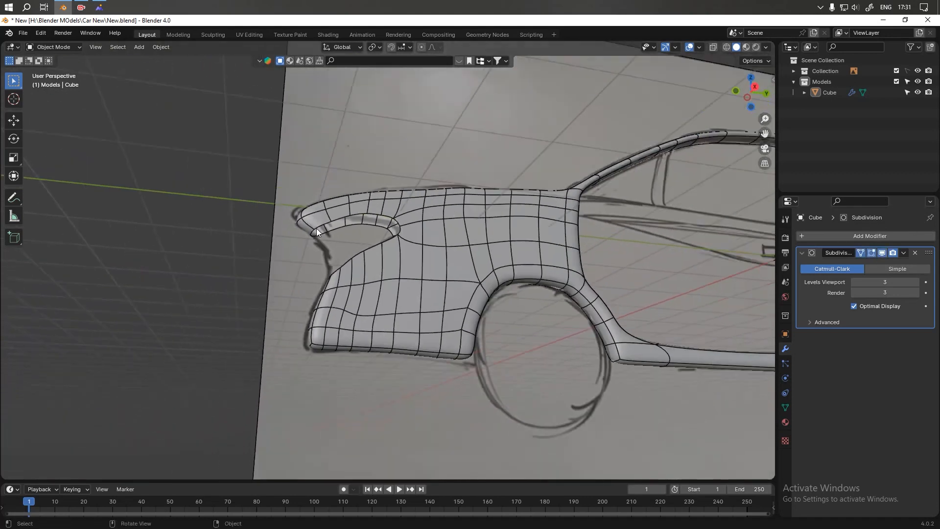
left_click(918, 71)
middle_click_drag(447, 263, 309, 224)
scroll(308, 224, "up", 2)
scroll(345, 212, "down", 6)
middle_click_drag(448, 219, 413, 216, "shift")
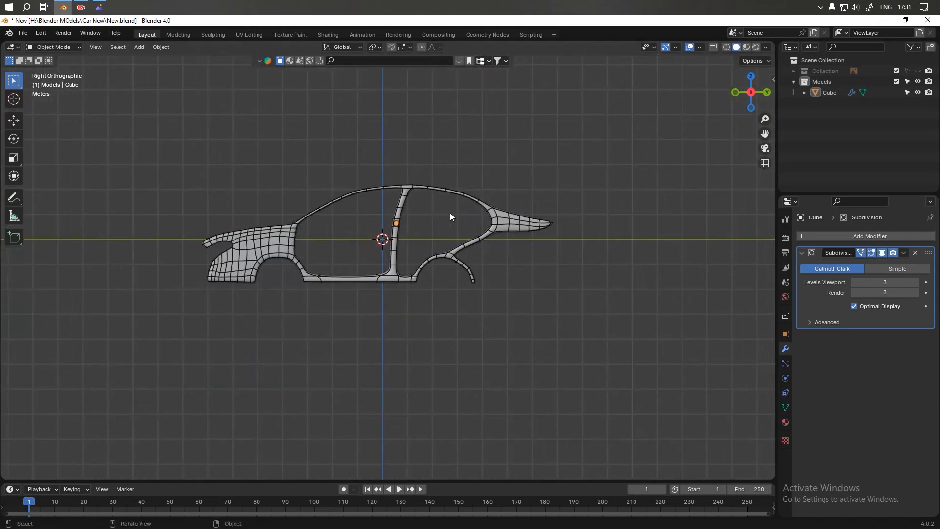
- Show the reference sketch collection again and turn off the Subdivision modifier's viewport display
left_click(882, 253)
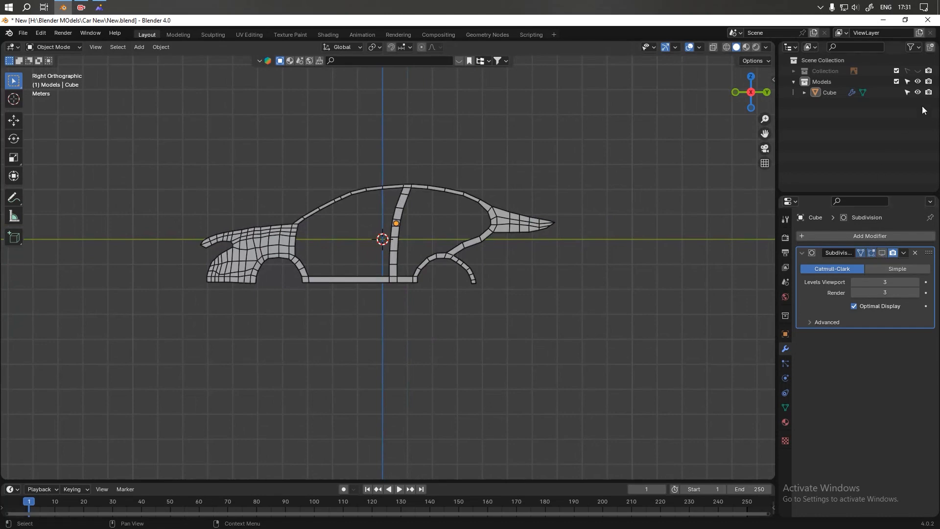
left_click(917, 71)
left_click(882, 252)
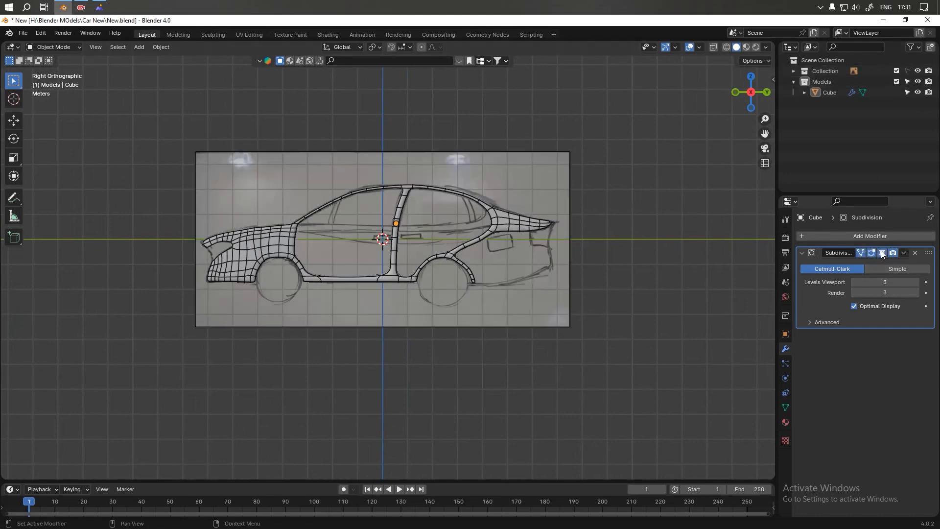
scroll(554, 236, "up", 5)
left_click(881, 253)
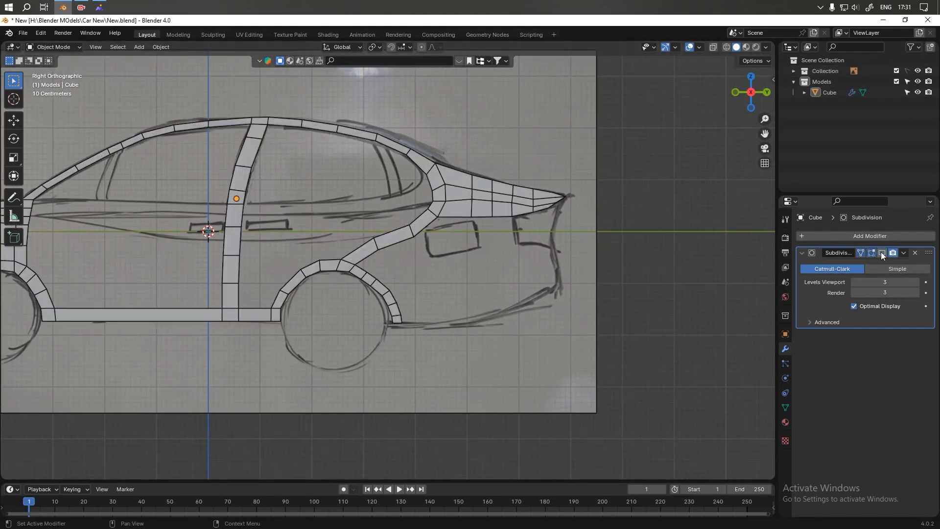
- In Edit Mode, select the two outer faces at the lower rear end of the rear wheel arch
scroll(527, 216, "up", 3)
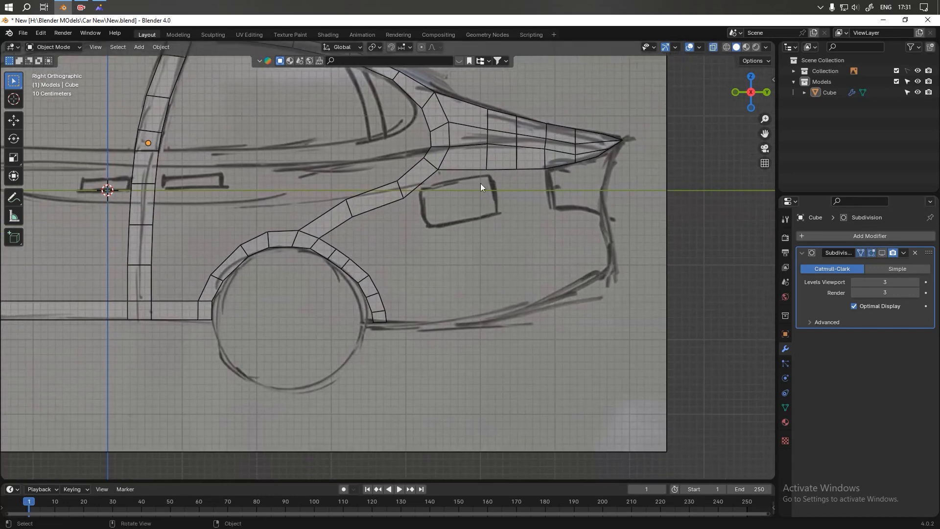
middle_click_drag(413, 301, 417, 286, "shift")
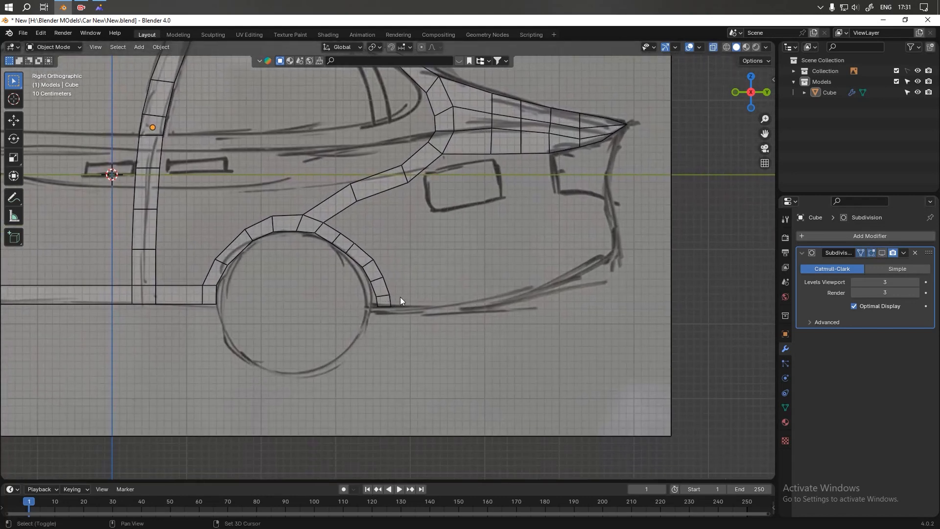
key("Tab")
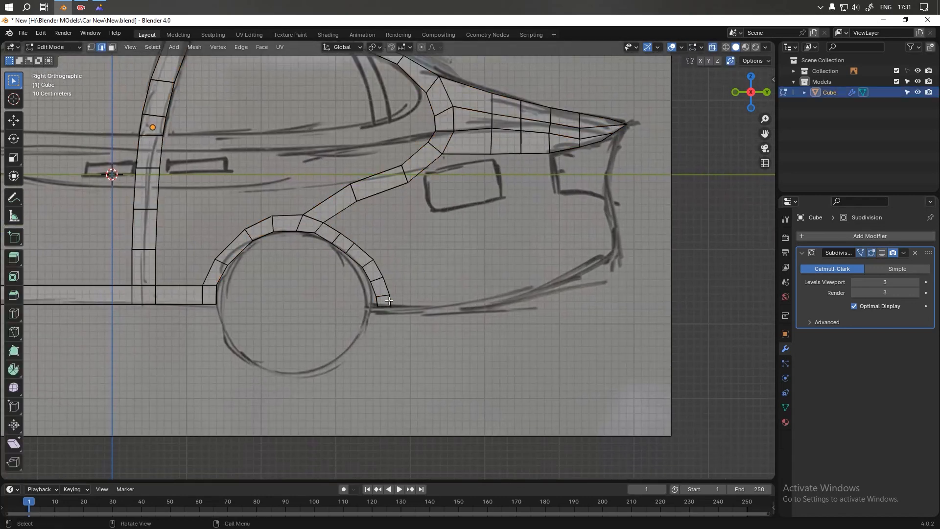
key("a")
scroll(395, 301, "up", 2)
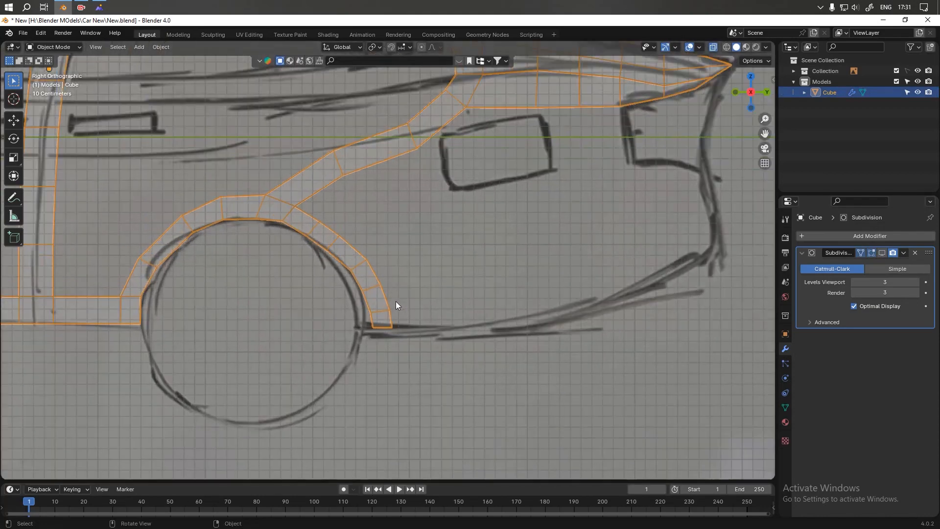
key("alt+a")
left_click_drag(412, 308, 390, 322)
scroll(416, 257, "up", 3)
left_click_drag(420, 281, 384, 293)
scroll(416, 254, "down", 3)
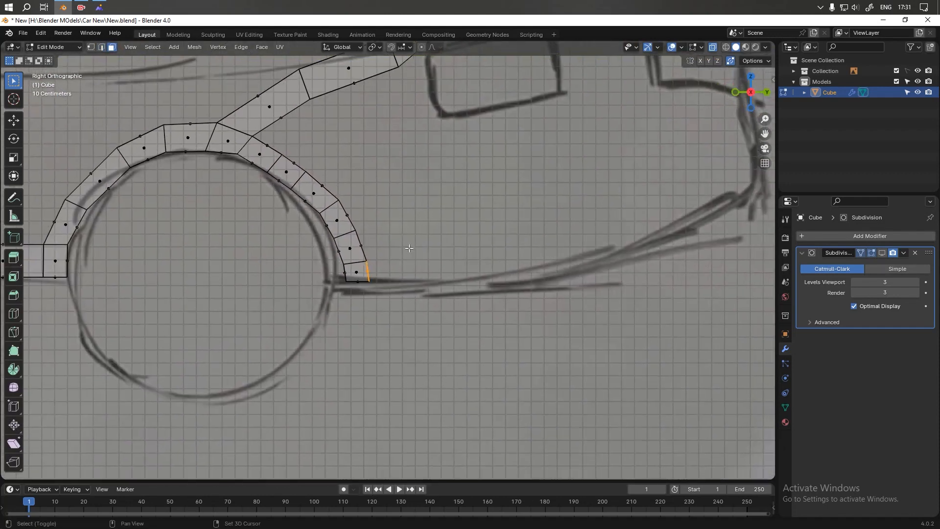
- Extrude the selected wheel arch faces rearward in several segments, following the sketched lower edge of the rear bumper
scroll(415, 253, "down", 2)
key("e")
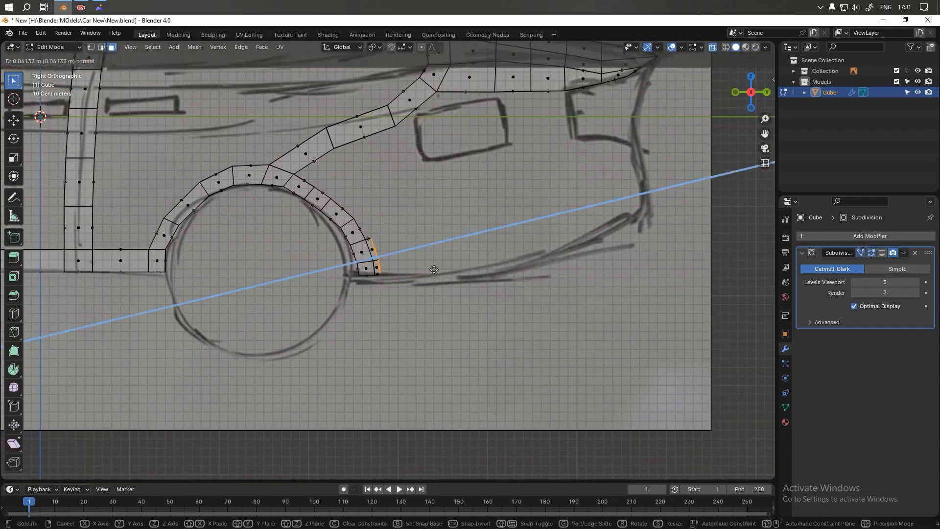
left_click(475, 275)
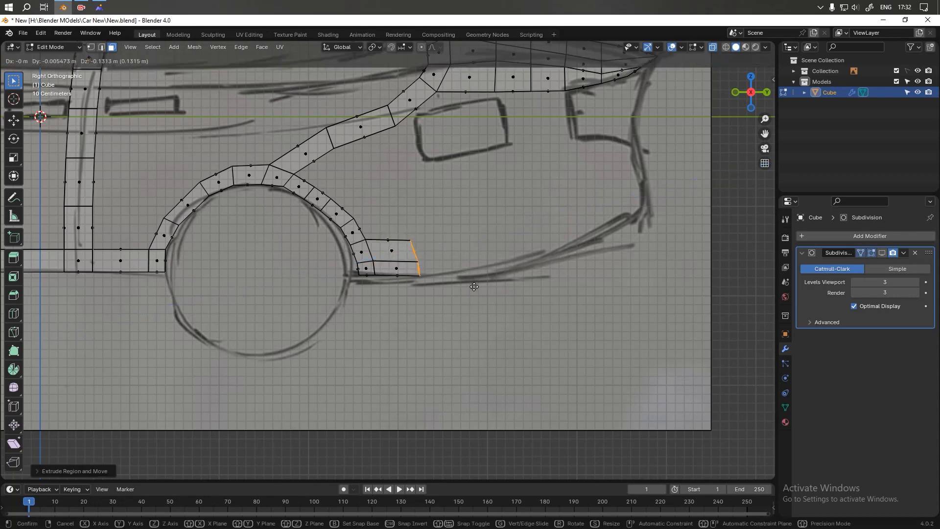
key("e")
left_click(520, 290)
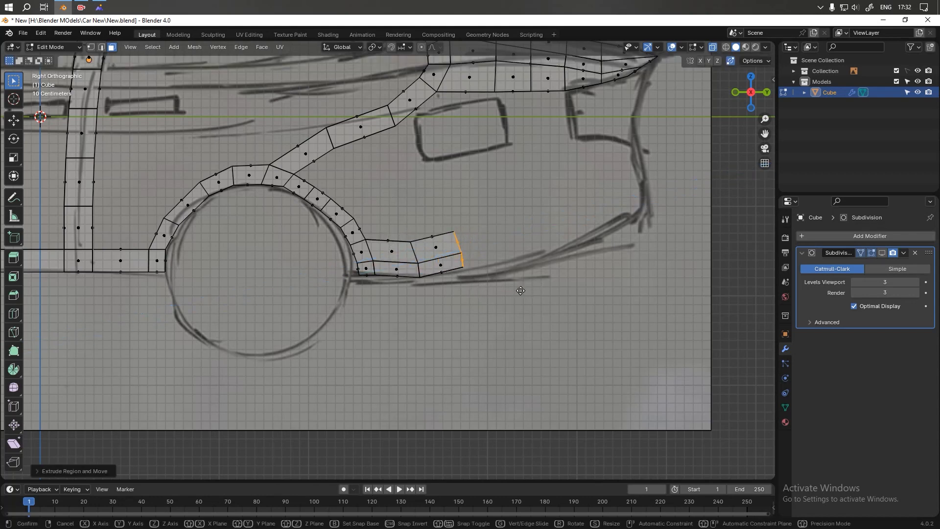
key("e")
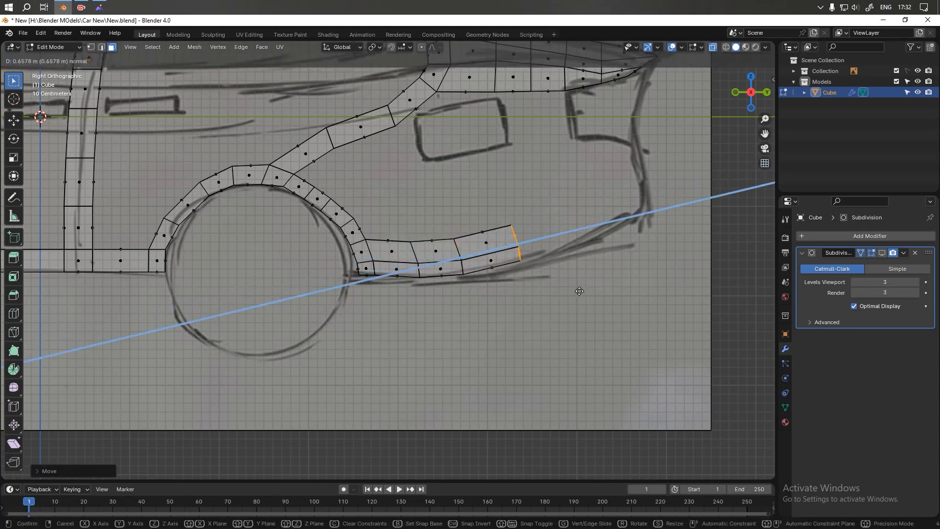
left_click(580, 290)
key("e")
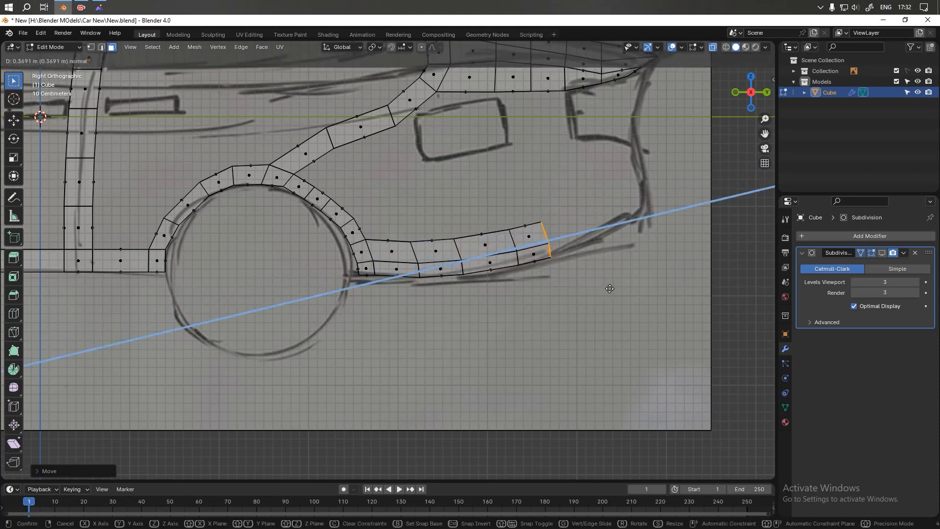
left_click(615, 275)
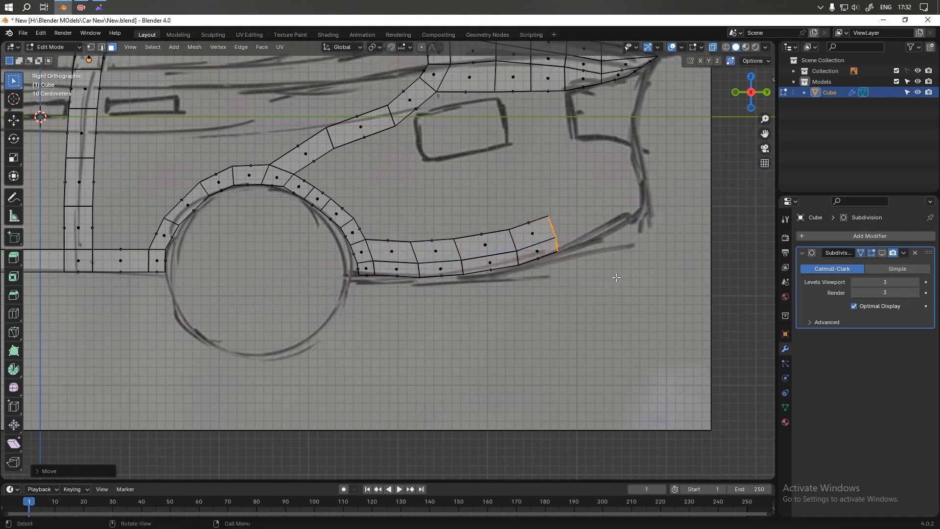
- Continue extruding the lower bumper strip in shorter, rising segments up to the sketched rear edge of the car
key("e")
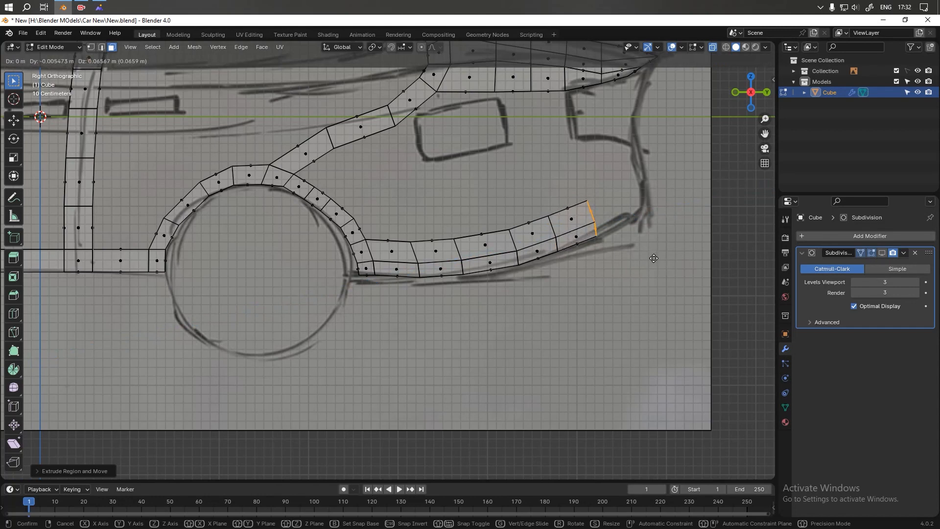
left_click(658, 256)
key("e")
left_click(679, 247)
key("e")
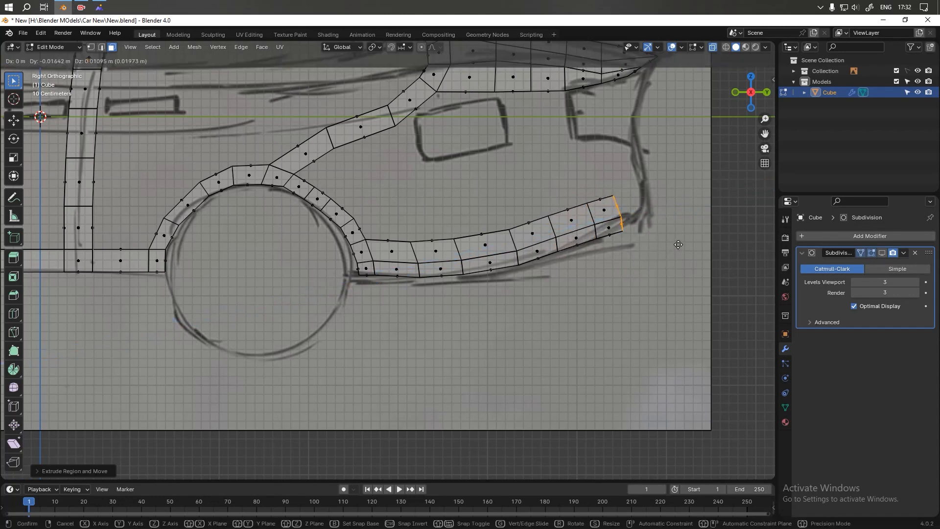
left_click(679, 237)
key("e")
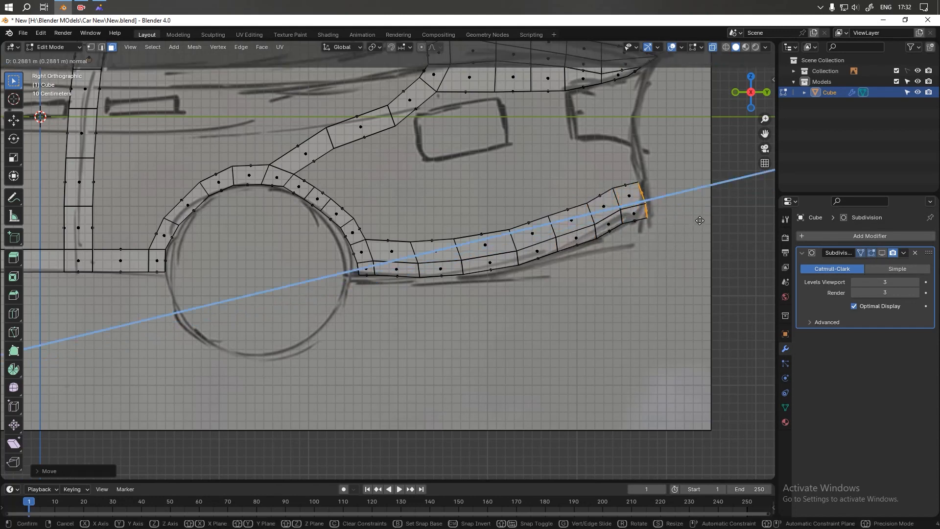
left_click(699, 220)
key("e")
left_click(696, 207)
- Extrude the wheel arch face just above the bumper strip rearward and move its end onto the strip's first segment boundary
scroll(680, 186, "down", 3)
middle_click_drag(657, 186, 653, 213, "shift")
scroll(654, 213, "up", 1)
middle_click_drag(498, 258, 491, 254, "shift")
scroll(373, 270, "up", 1)
middle_click_drag(404, 273, 412, 238)
key("KP_1")
key("KP_3")
scroll(385, 263, "up", 3)
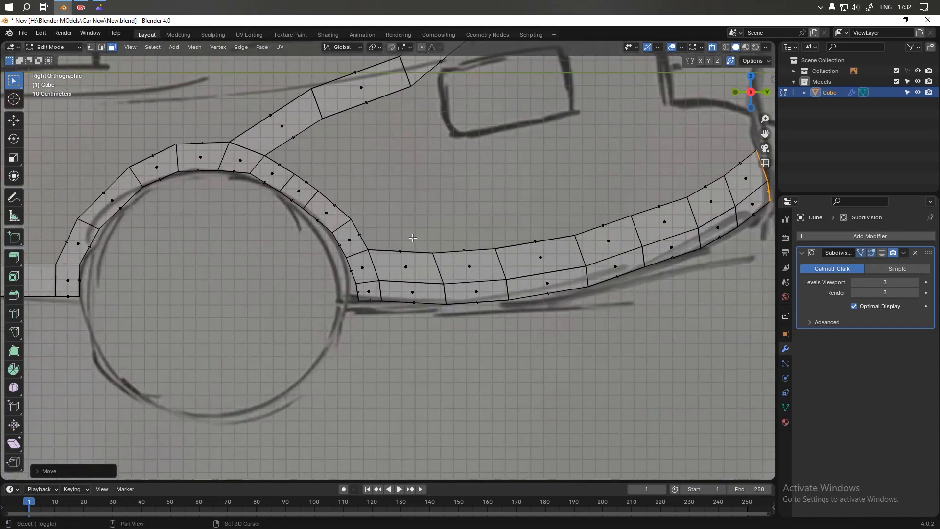
left_click(375, 233)
key("e")
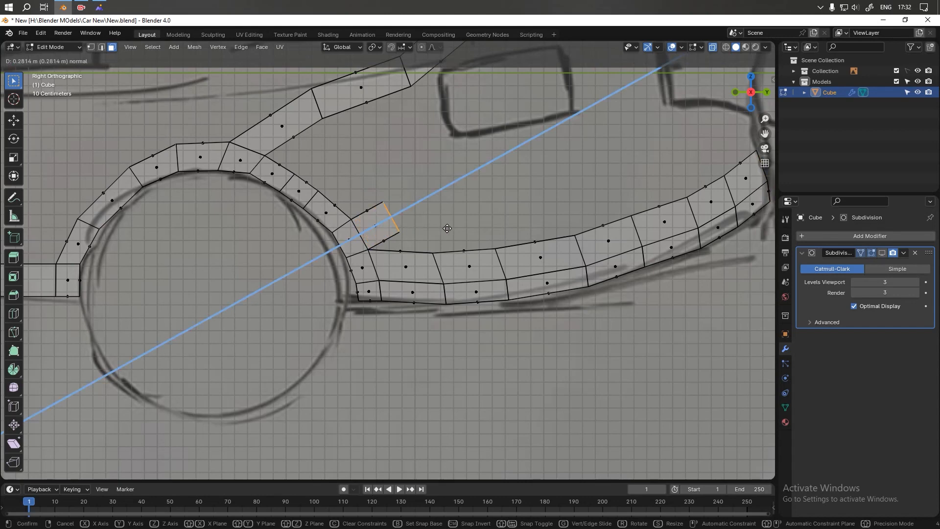
left_click(475, 226)
key("g")
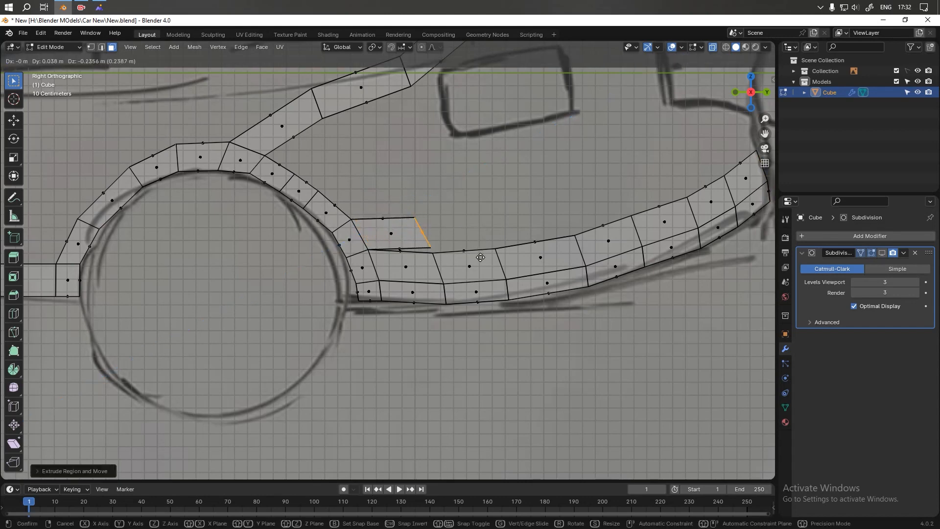
left_click(483, 262)
- Extrude two more segments of the upper bumper row, placing each end against the lower strip and rotating the last one to match
key("e")
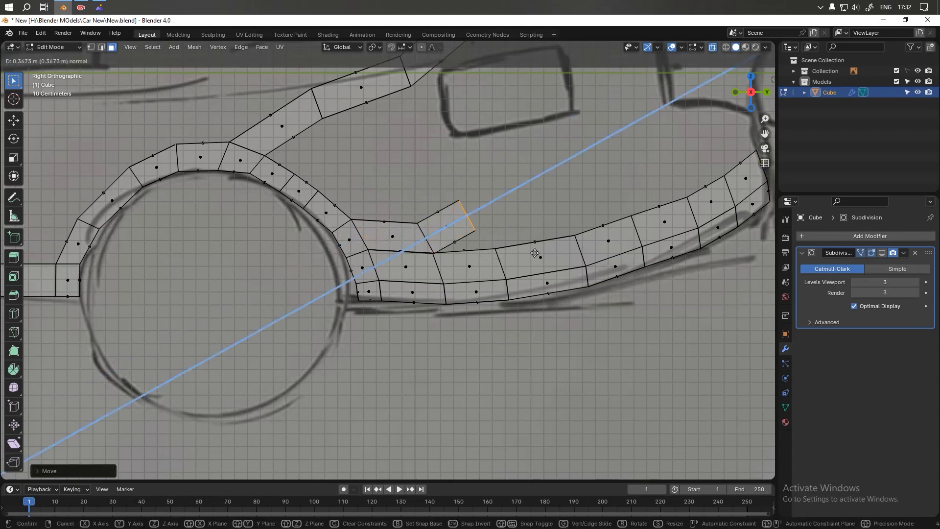
left_click(554, 252)
key("g")
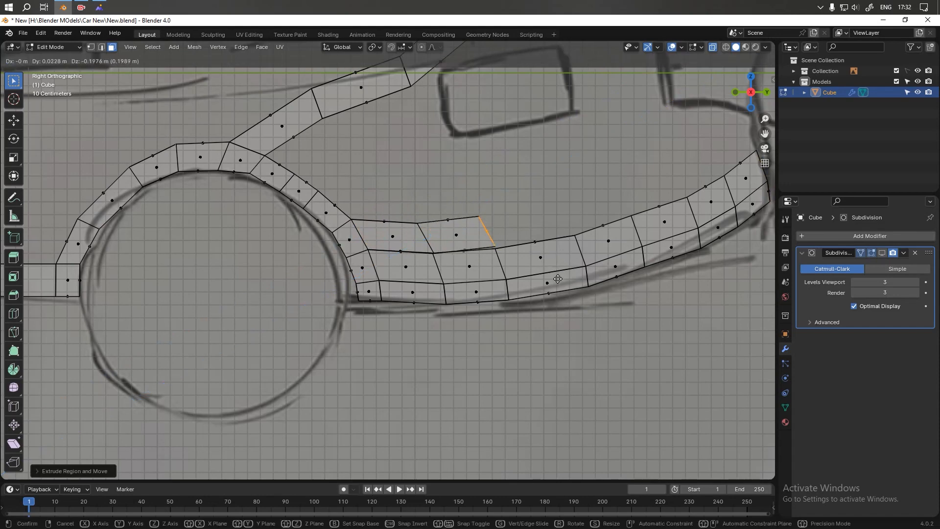
left_click(562, 278)
key("e")
left_click(640, 258)
key("g")
left_click(646, 284)
middle_click_drag(634, 255, 521, 263, "shift")
key("r")
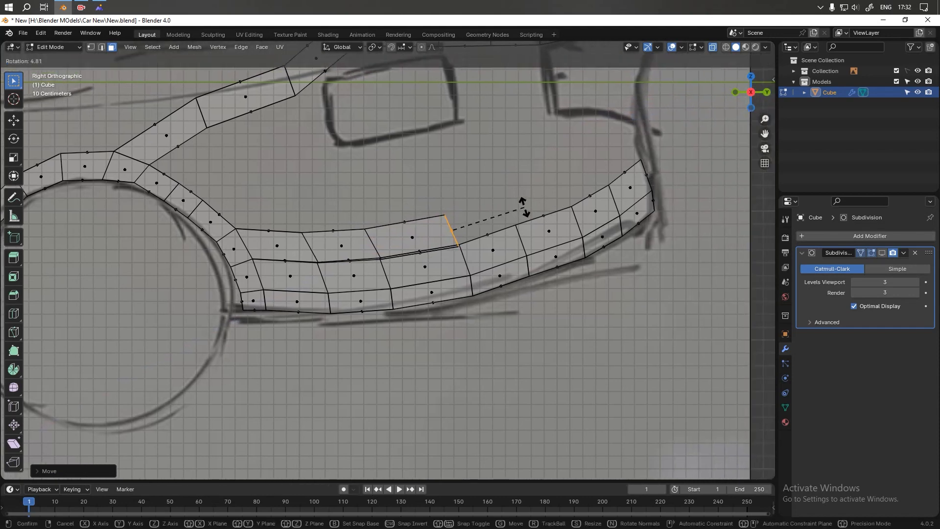
left_click(519, 211)
- Extrude the upper bumper row by two further segments, aligning each end with the lower strip's cross edges
key("e")
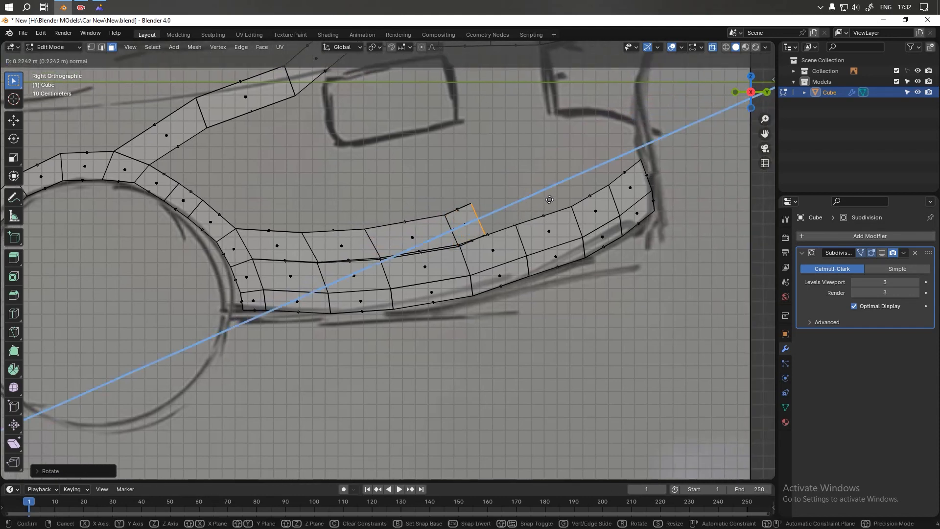
left_click(579, 196)
key("g")
left_click(581, 201)
key("e")
left_click(638, 181)
key("g")
left_click(636, 187)
- Extrude the last two segments of the upper bumper row and align their ends with the rear edge of the lower strip
key("e")
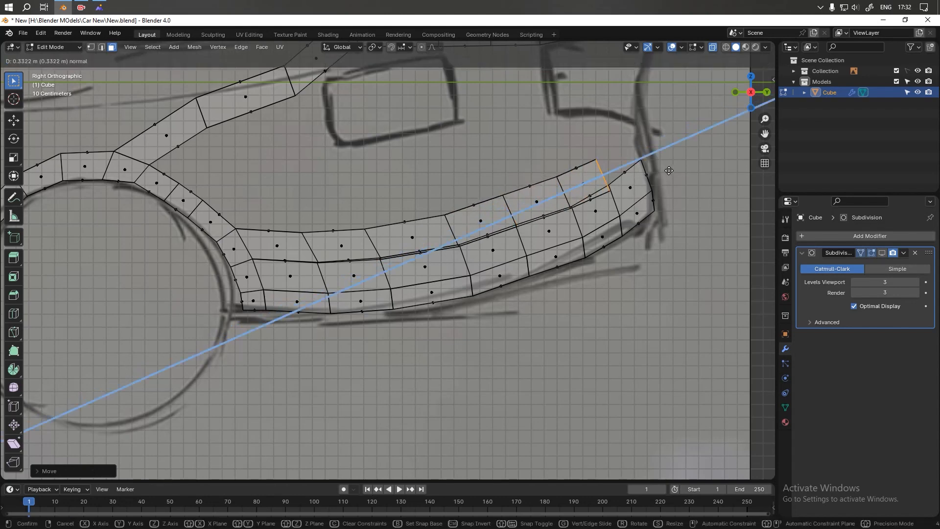
left_click(661, 163)
key("g")
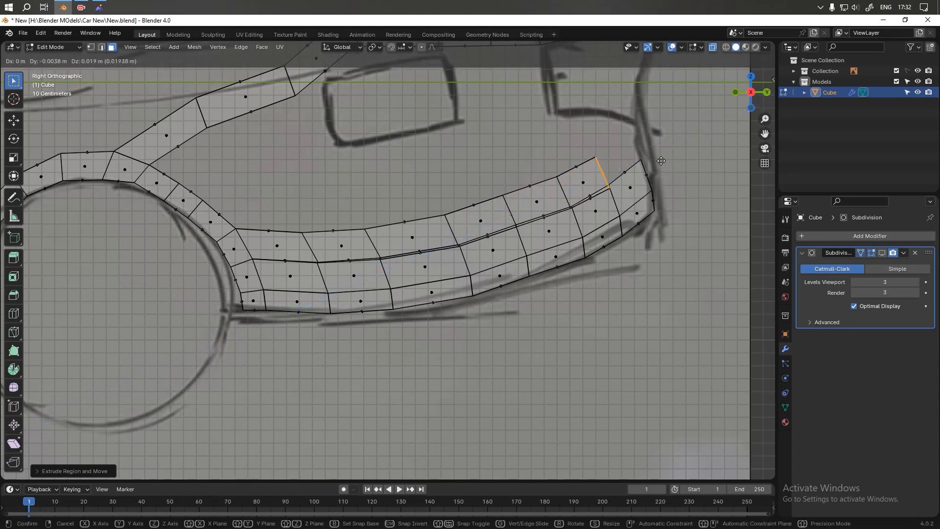
left_click(660, 159)
key("e")
left_click(687, 124)
key("g")
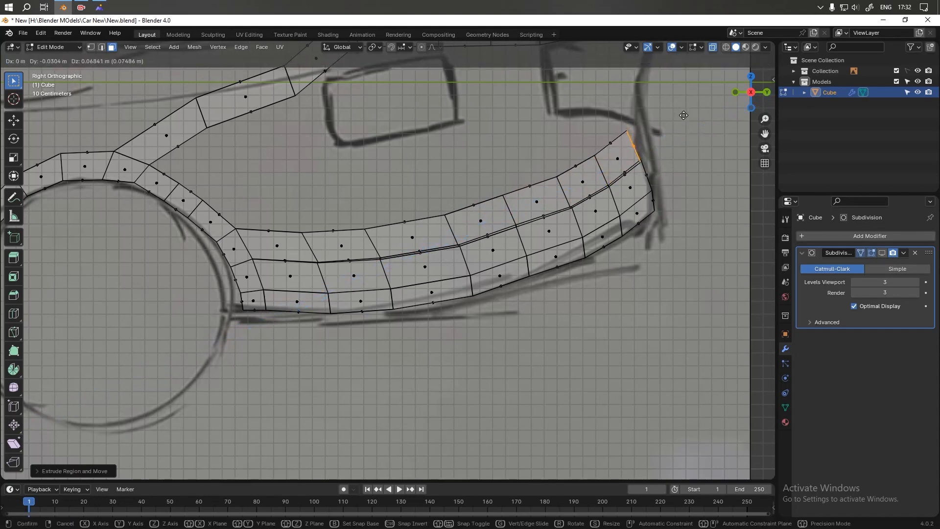
left_click(683, 115)
- Collapse the doubled vertices at the rear end of the seam between the bumper rows by scaling each pair to 0
scroll(674, 177, "up", 3)
middle_click_drag(674, 177, 653, 187)
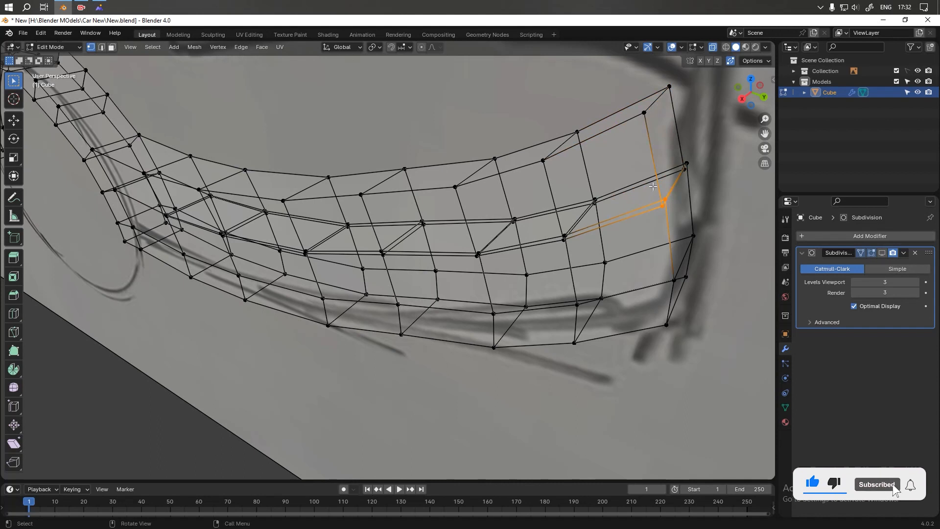
key("s")
key("0")
key("Return")
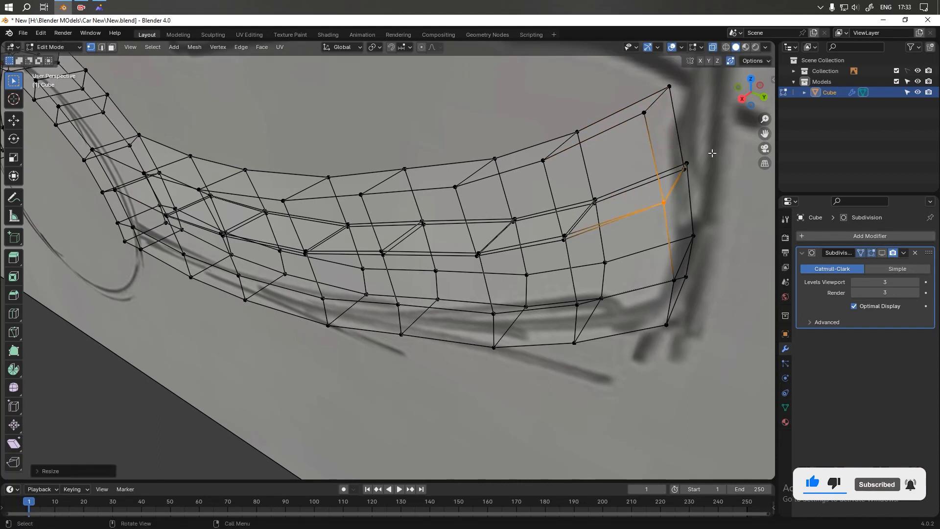
left_click(676, 176)
left_click_drag(615, 185, 548, 231)
key("s")
key("0")
key("Return")
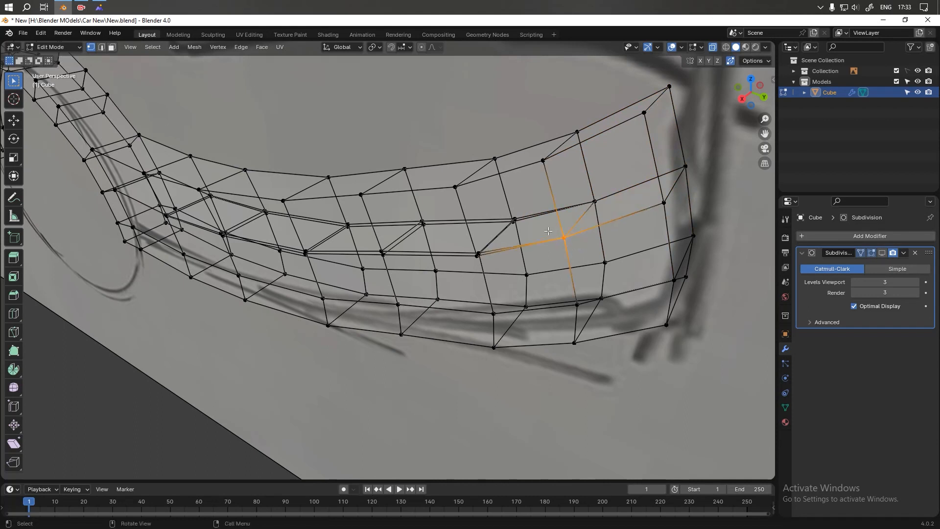
- Collapse the doubled vertices along the middle of the bumper seam into single points
left_click(502, 229)
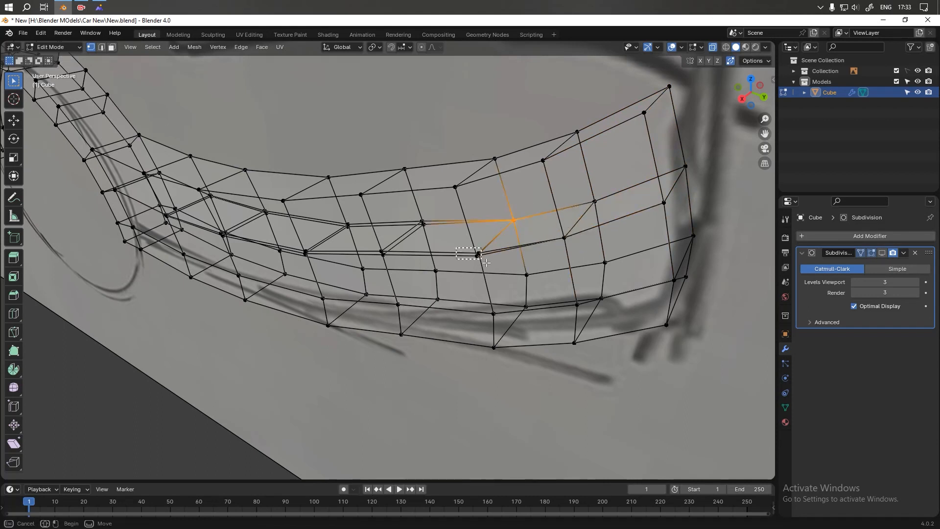
left_click_drag(486, 262, 479, 259)
left_click(422, 219)
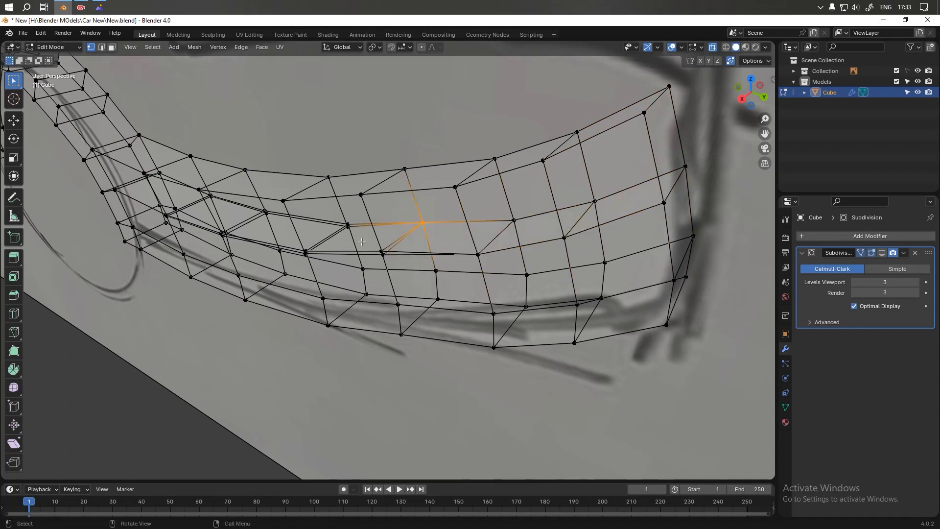
left_click_drag(392, 257, 393, 258)
- Collapse the remaining doubled seam vertices near the rear wheel arch into single points
middle_click_drag(373, 216, 539, 215, "shift")
left_click_drag(539, 214, 492, 255)
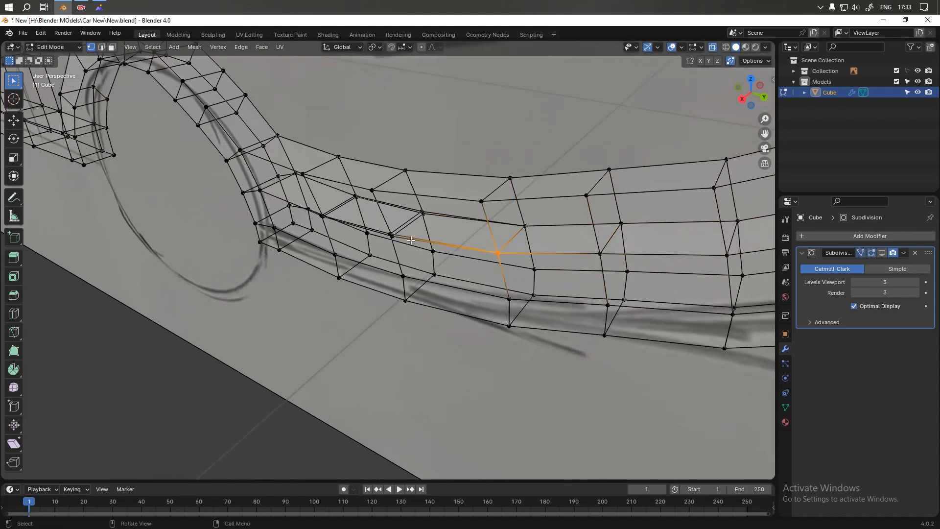
left_click_drag(391, 237, 394, 235)
left_click_drag(434, 206, 415, 220)
middle_click_drag(413, 229, 518, 204)
left_click_drag(509, 222, 495, 230)
- Move the upper rear corner vertices of the bumper strip onto the sketched rear outline in the right view
mouse_move(495, 231)
middle_mouse_down()
mouse_move(503, 248)
mouse_move(503, 223)
mouse_move(558, 199)
mouse_move(488, 199)
mouse_move(503, 198)
mouse_move(502, 181)
mouse_move(480, 207)
mouse_move(538, 216)
mouse_move(381, 237)
middle_mouse_up()
scroll(558, 198, "down", 4)
scroll(502, 181, "down", 2)
key("space")
key("space")
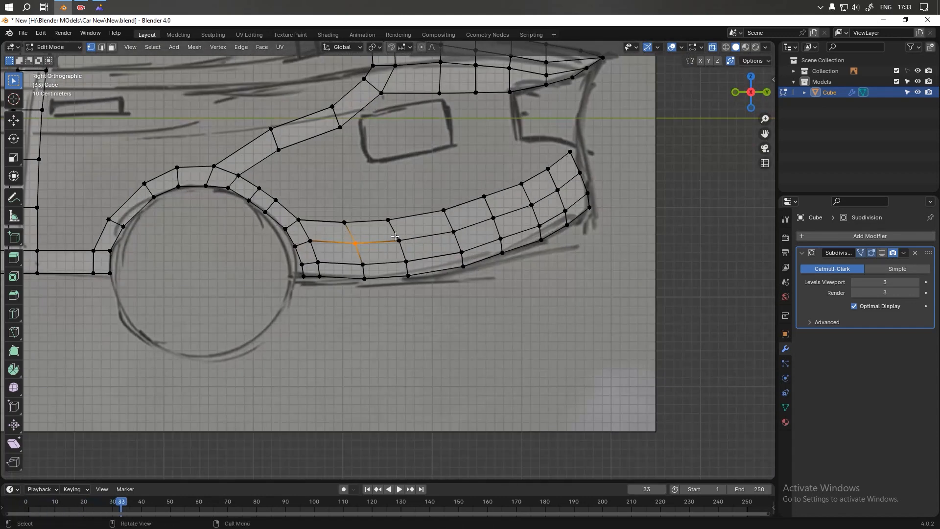
scroll(377, 303, "up", 1)
middle_click_drag(376, 303, 378, 364, "shift")
scroll(400, 286, "down", 1)
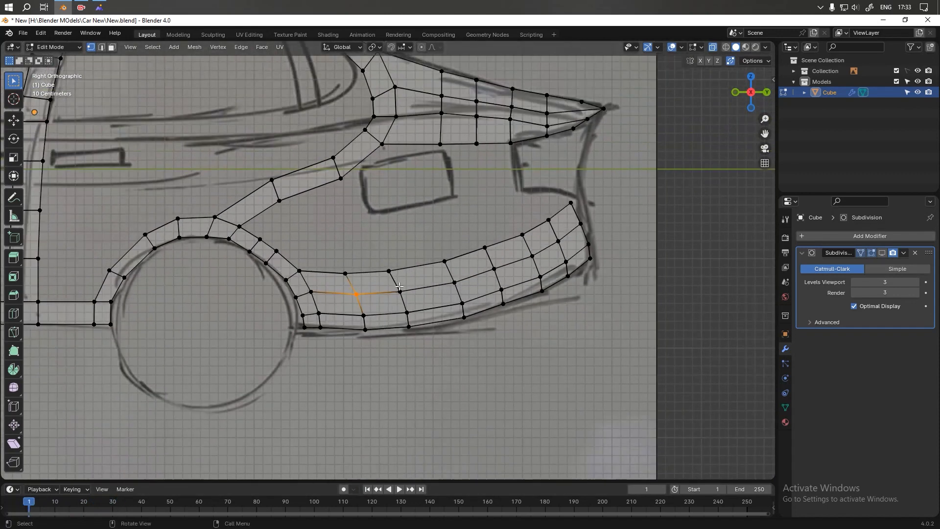
left_click(573, 201)
key("g")
left_click(595, 204)
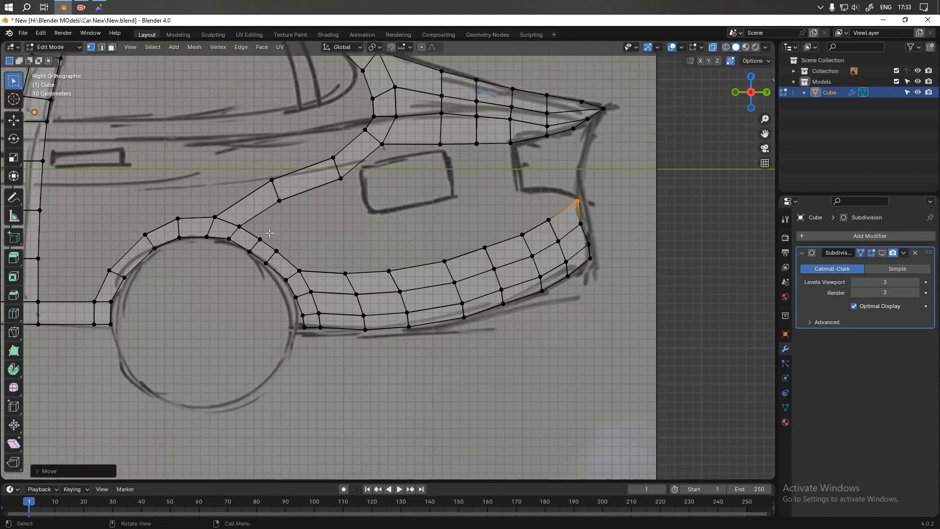
key("3")
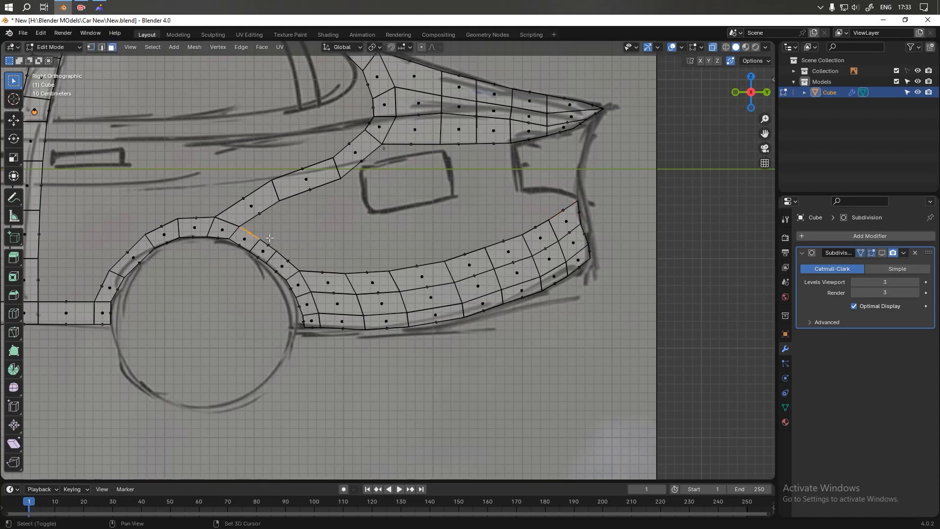
key("b")
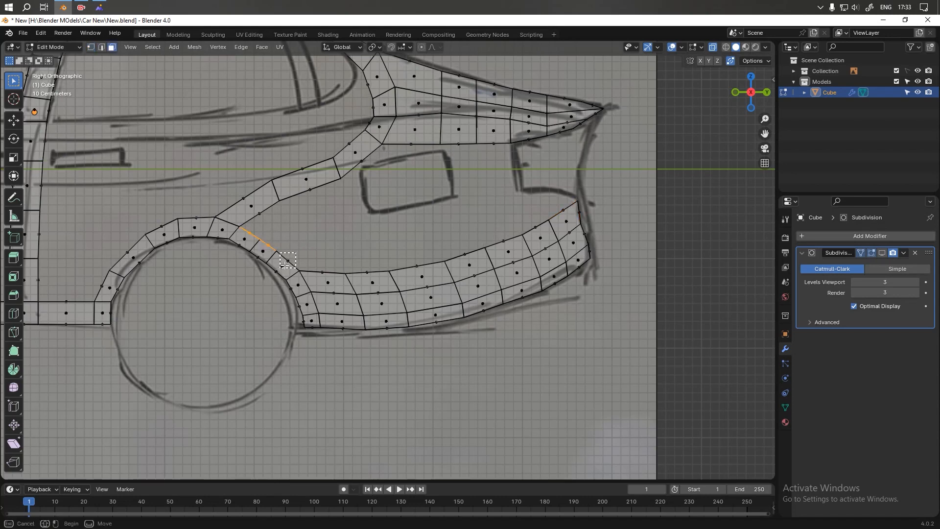
left_click_drag(284, 265, 311, 251)
key("e")
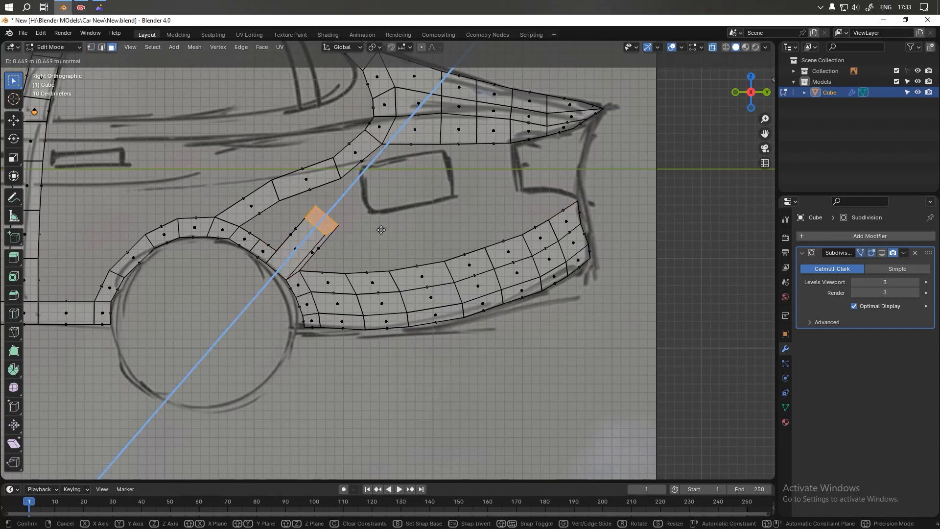
right_click(381, 230)
key("e")
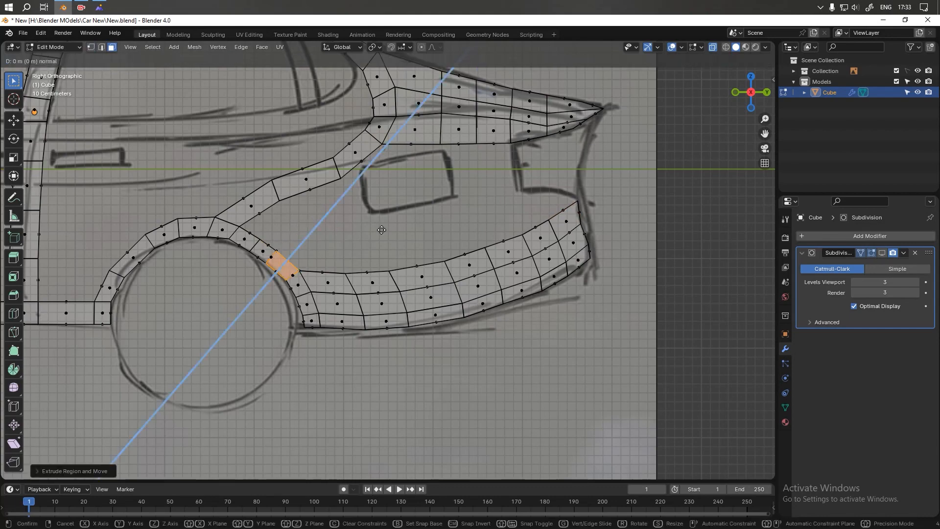
right_click(330, 244)
- Extrude the outer arch face just above the bumper strip rearward, rotating and moving its end onto the strip's top edge
middle_click_drag(330, 245, 349, 229)
left_click(319, 240)
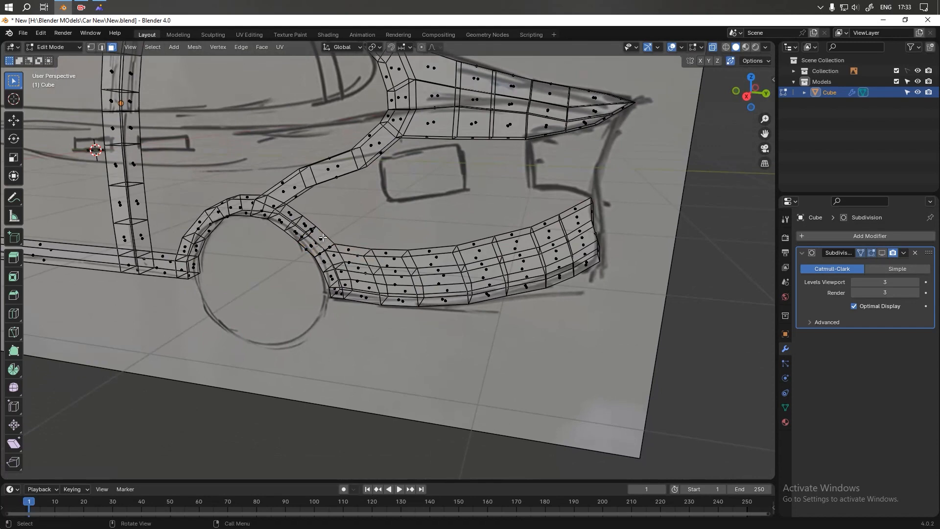
key("KP_1")
key("KP_3")
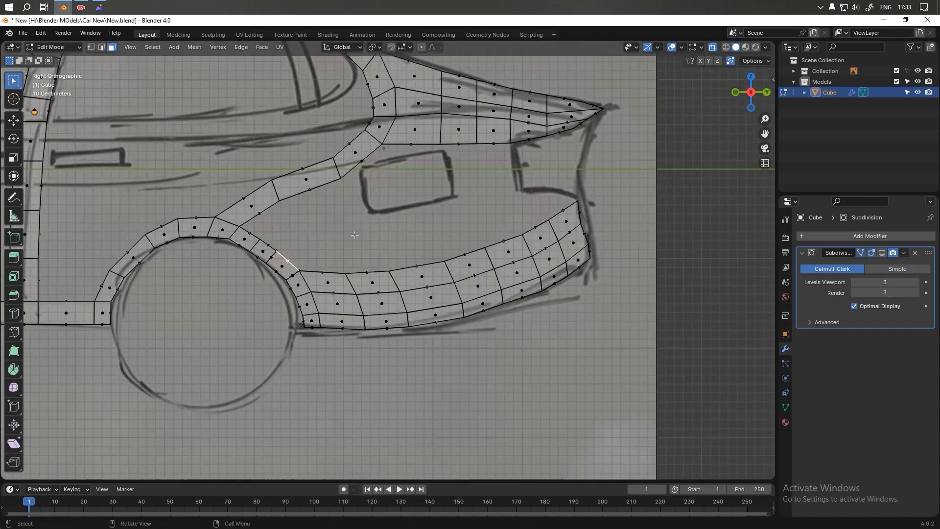
key("e")
left_click(391, 216)
key("r")
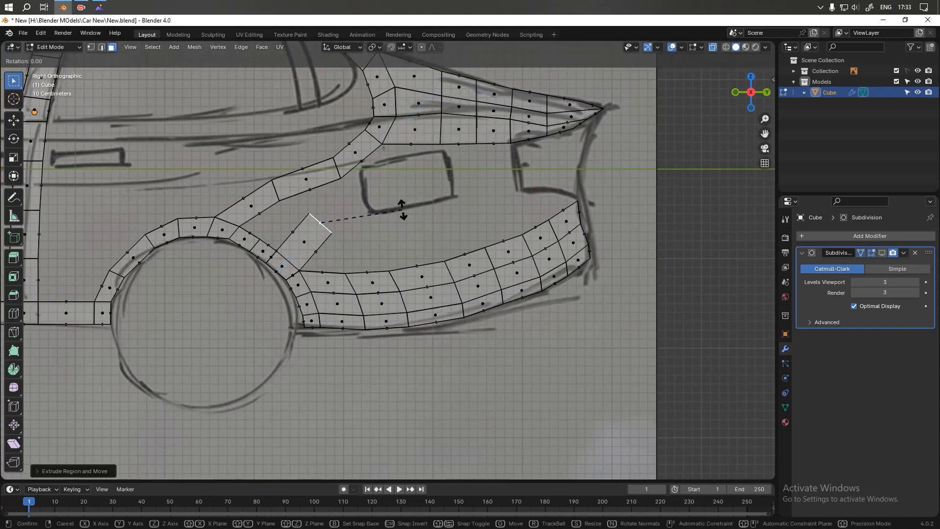
left_click(382, 247)
key("g")
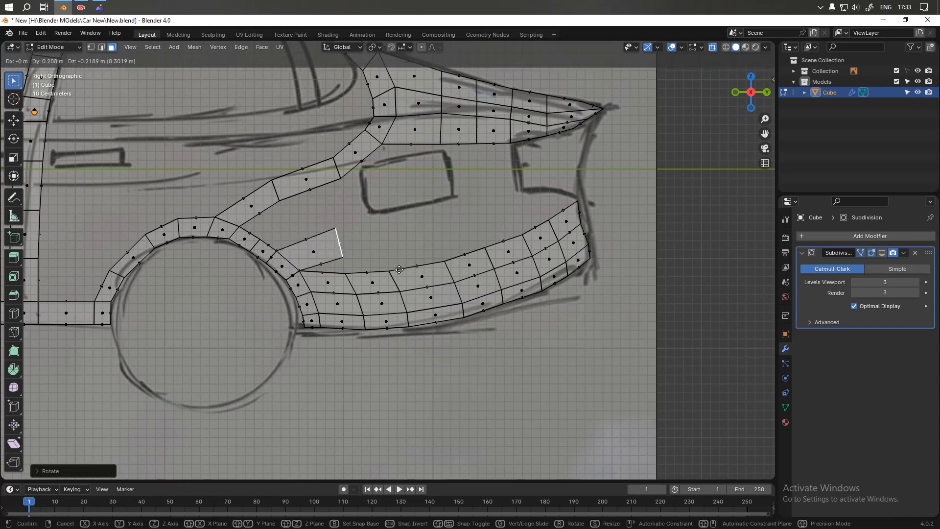
left_click(397, 280)
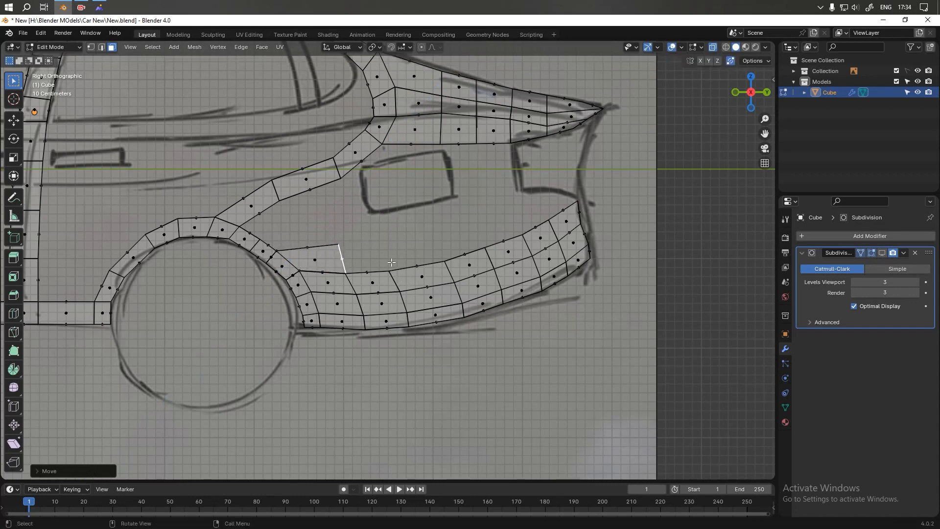
- Extrude the new row by two more segments, placing each end on the next vertices of the bumper's top edge
key("e")
left_click(438, 269)
key("g")
left_click(439, 278)
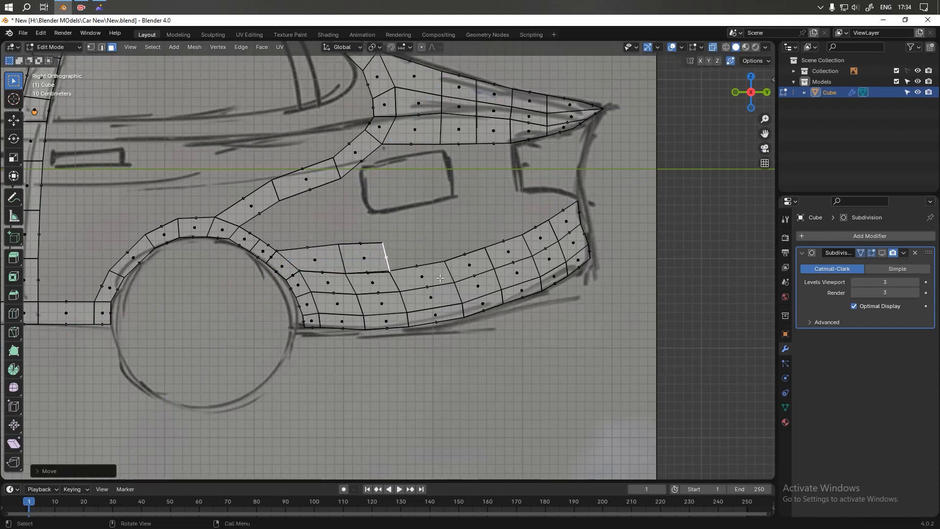
key("e")
left_click(493, 262)
key("g")
left_click(495, 264)
- Continue the row with three more extruded segments along the bumper's top edge up to the sketched rear outline
key("e")
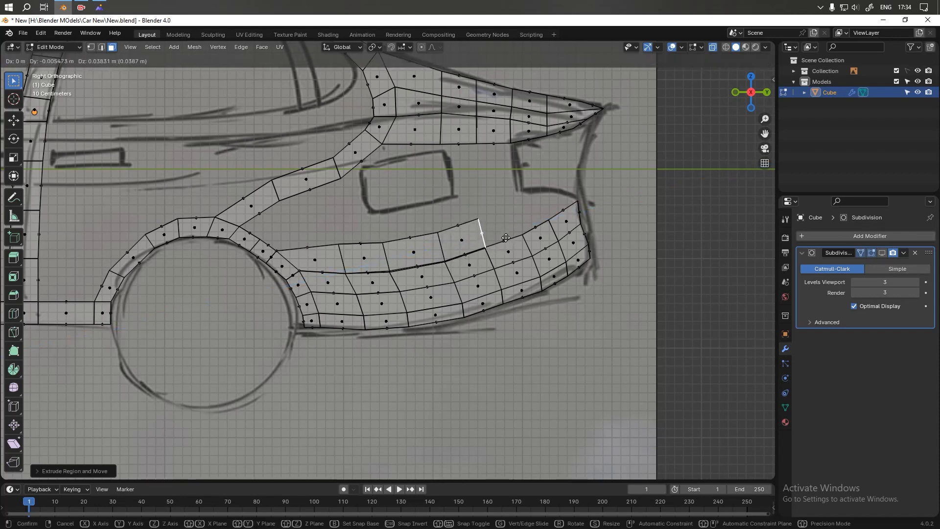
left_click(543, 224)
key("g")
left_click(541, 221)
key("e")
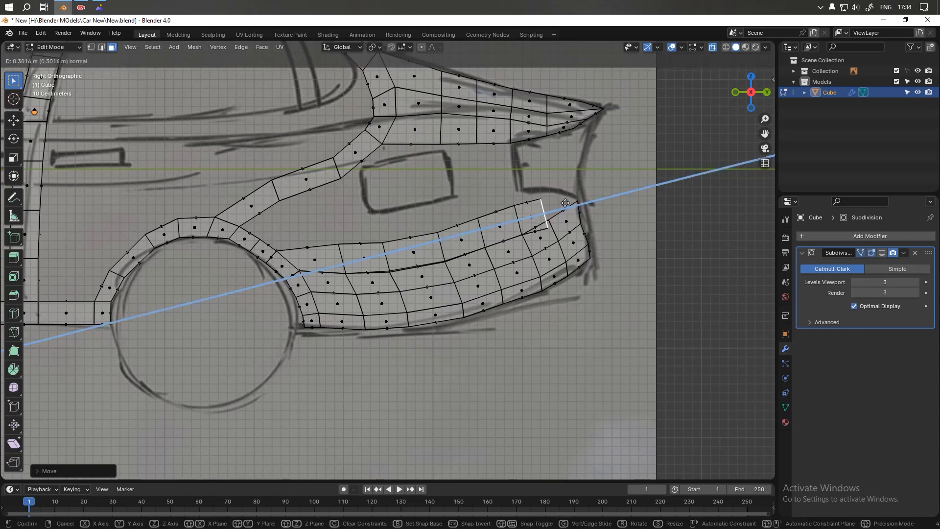
left_click(566, 201)
key("g")
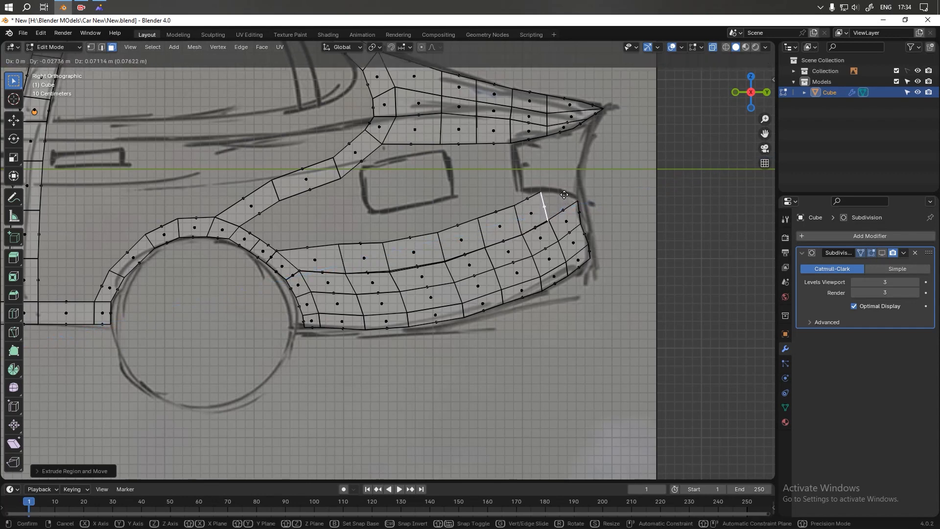
left_click(564, 194)
key("e")
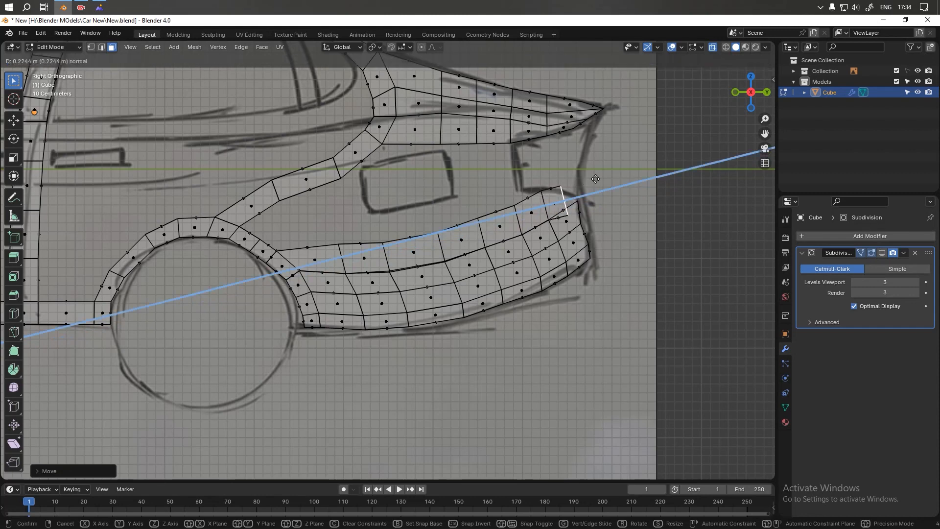
left_click(592, 169)
key("g")
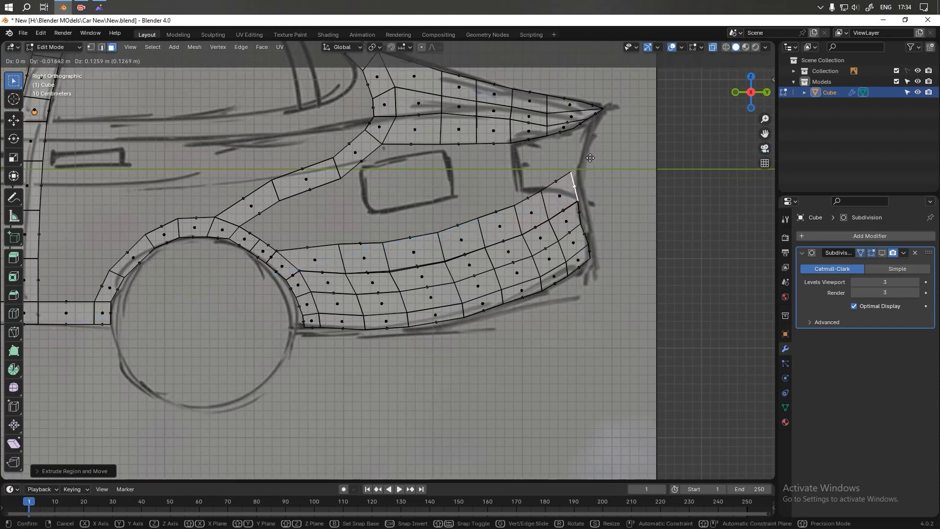
left_click(590, 158)
- Move the row's upper rear corner vertices down onto the sketched curve below the tail light
scroll(539, 196, "up", 2)
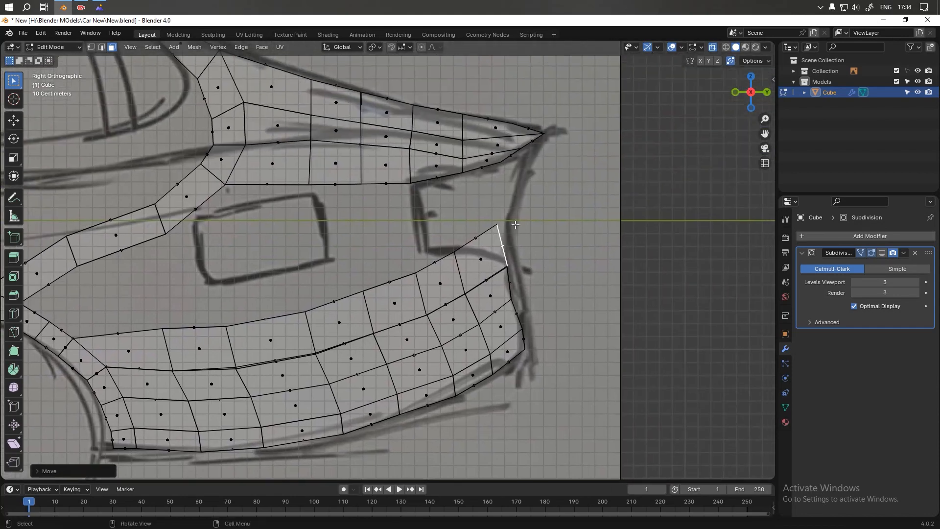
key("1")
key("g")
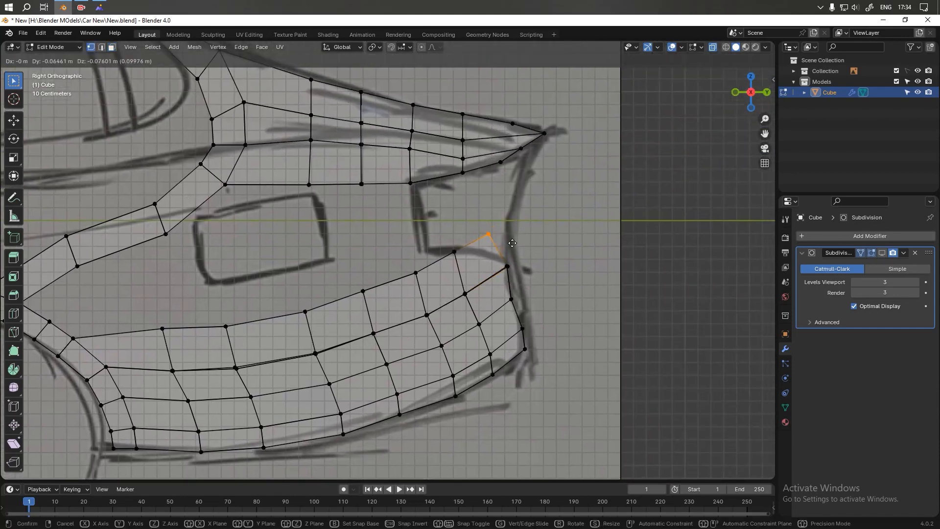
left_click(516, 255)
- Collapse the doubled vertices along the rear and middle of the new row's lower seam into single points
scroll(517, 278, "up", 2)
middle_click_drag(517, 278, 499, 273)
left_click(483, 261)
key("s")
left_click(483, 261)
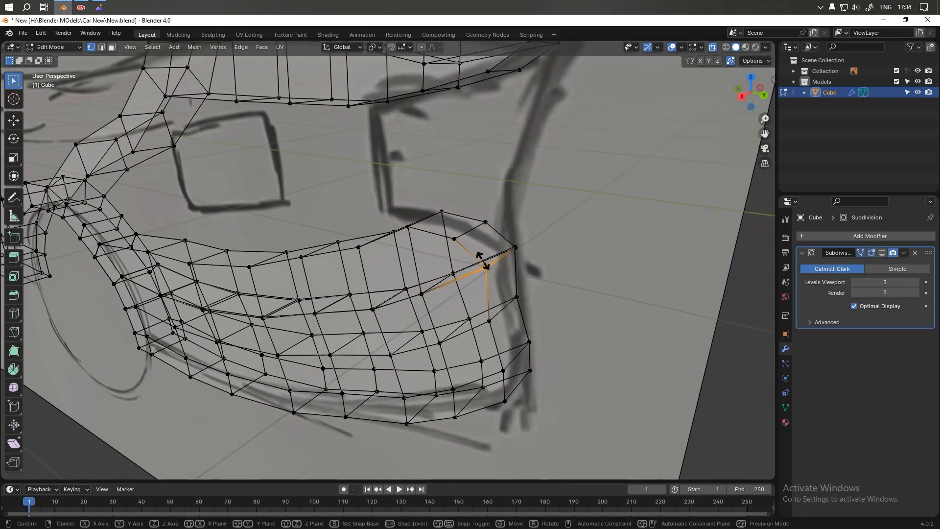
left_click(514, 258)
left_click(421, 294)
left_click_drag(451, 272, 340, 317)
left_click(318, 318)
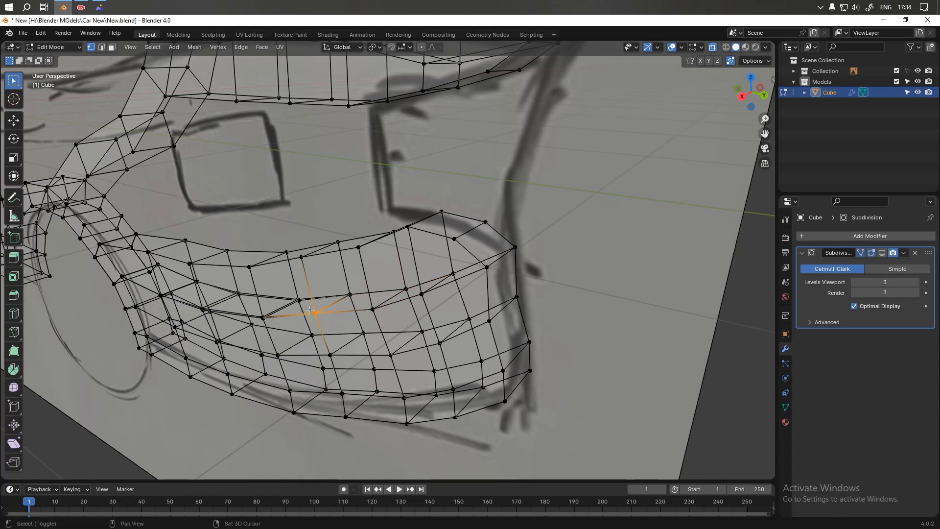
left_click(335, 307)
- Collapse the remaining doubled vertices of the new row's lower seam beside the rear wheel arch
mouse_move(335, 307)
middle_mouse_down()
mouse_move(376, 327)
mouse_move(474, 293)
middle_mouse_up()
left_click(351, 311)
scroll(474, 292, "up", 2)
left_click(378, 272)
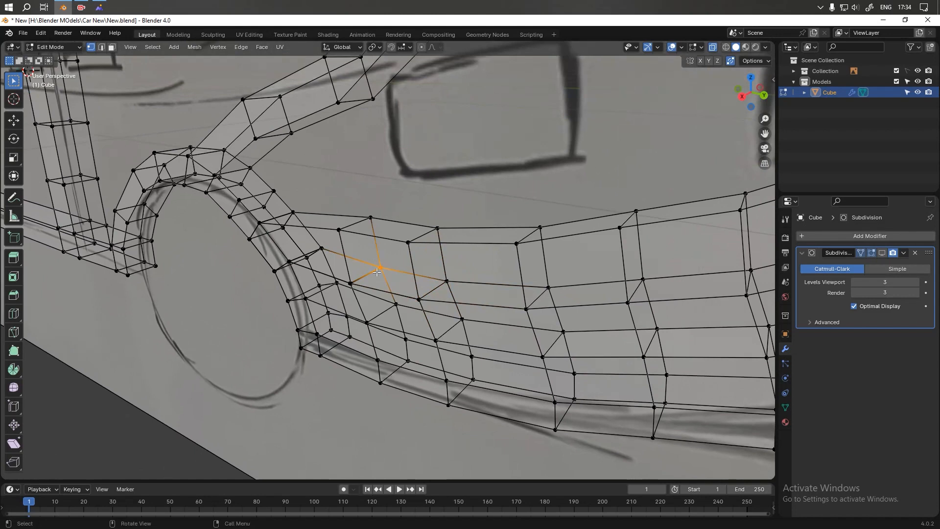
left_click(351, 288)
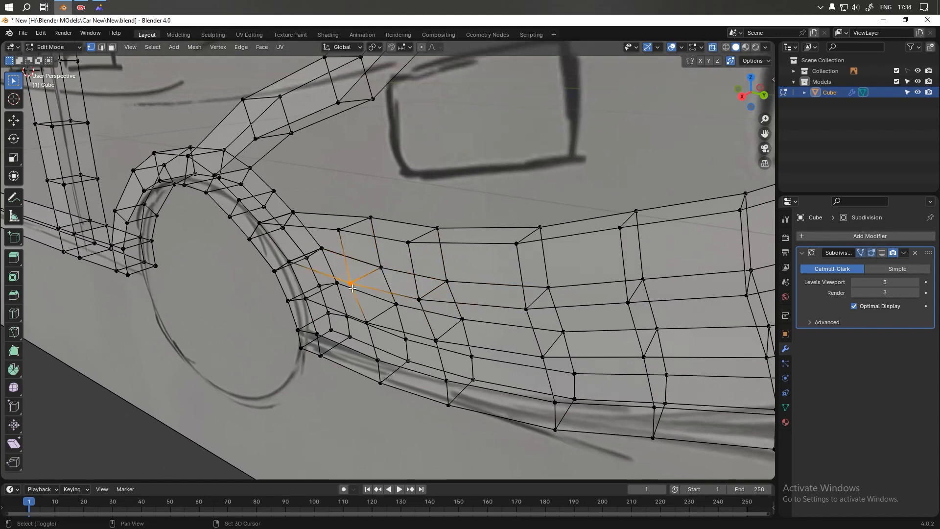
left_click(322, 247)
middle_click_drag(349, 268, 375, 267)
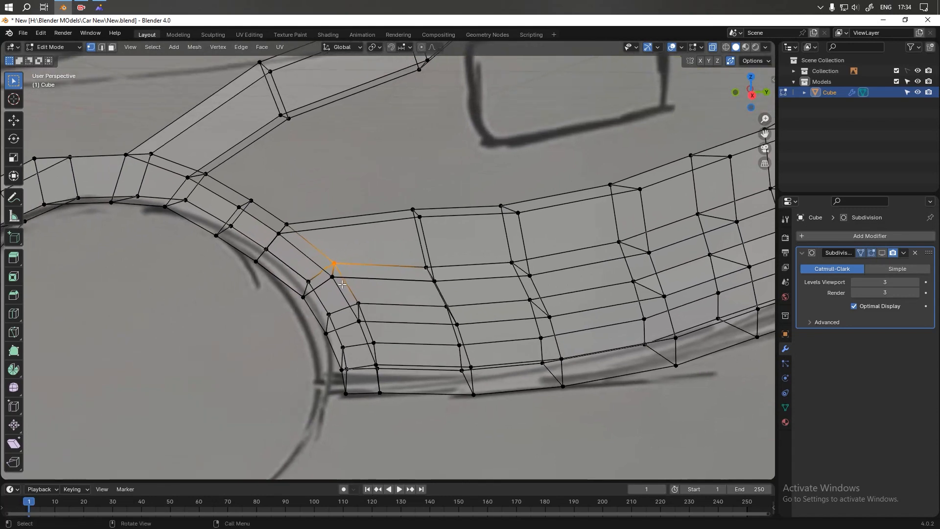
- Extrude the two arch faces above the new row outward in the right view and rotate their end faces
scroll(430, 264, "down", 2)
middle_click_drag(430, 265, 356, 225)
key("3")
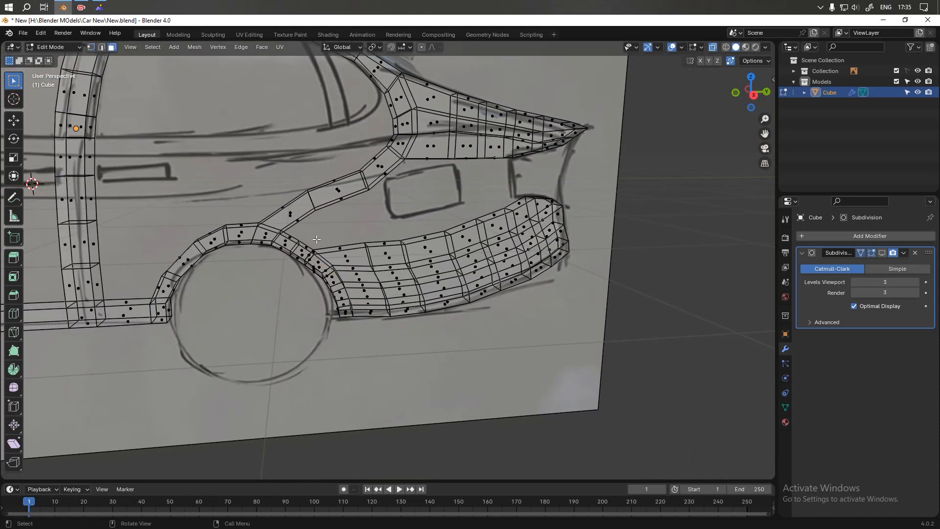
left_click(302, 242, "alt")
key("space")
key("space")
key("KP_3")
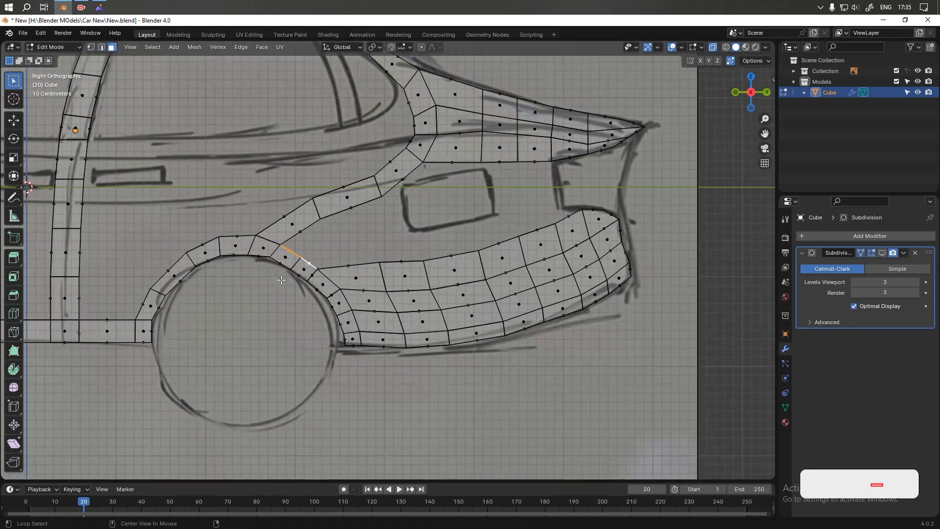
left_click(367, 489)
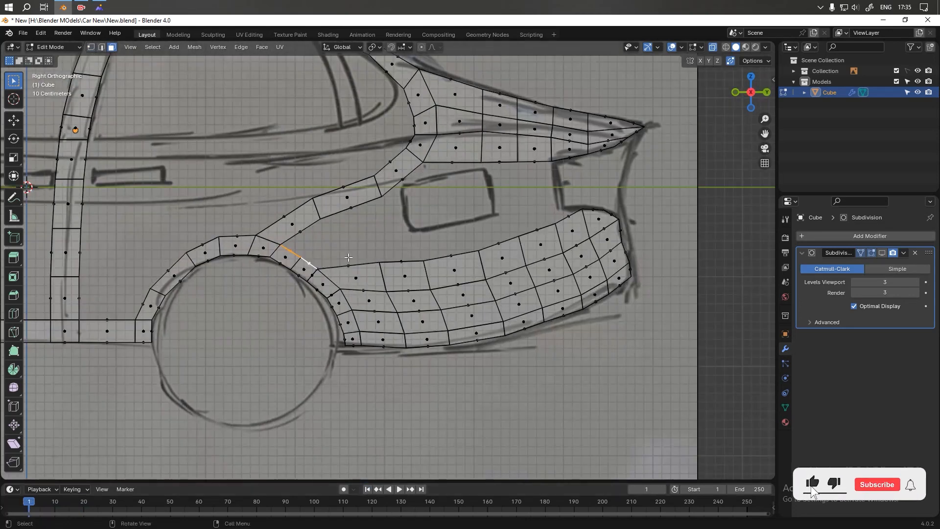
key("e")
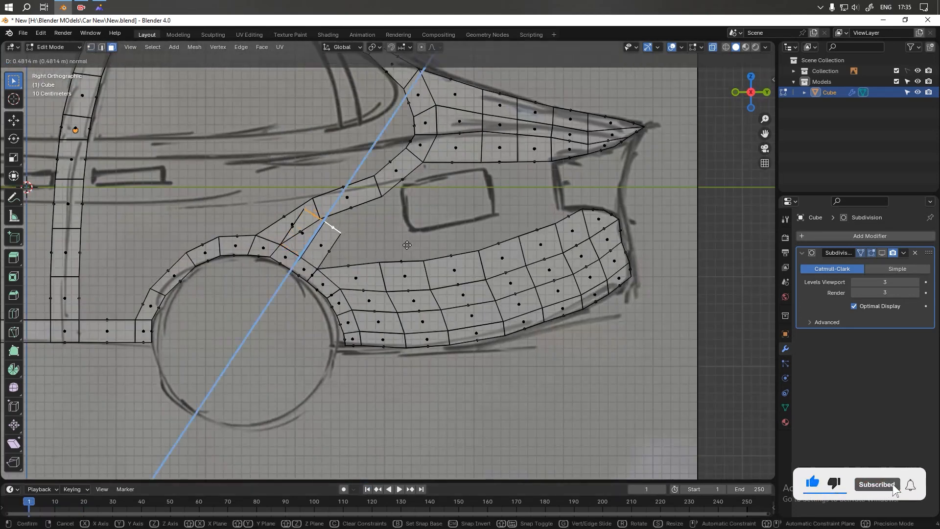
key("r")
left_click(399, 306)
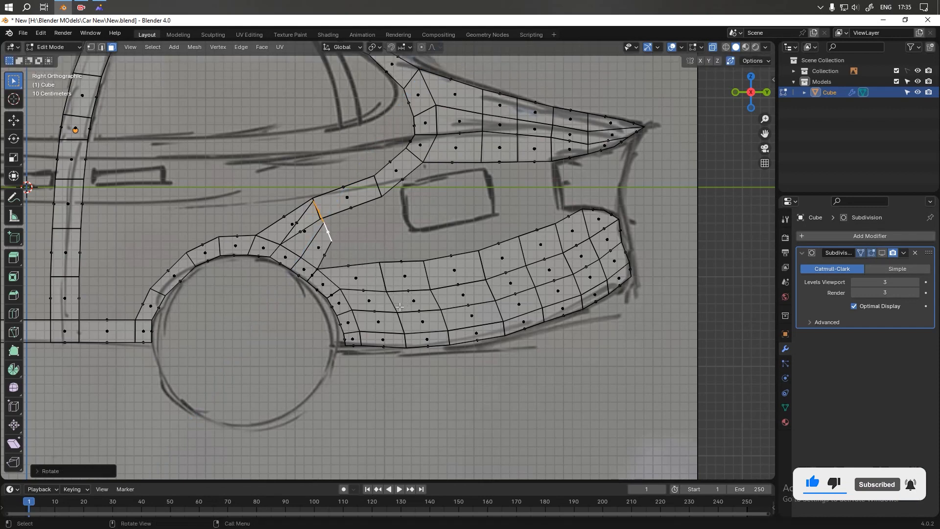
- Move the two extruded end faces rearward onto the first top-edge vertices of the row below and adjust their angle
key("g")
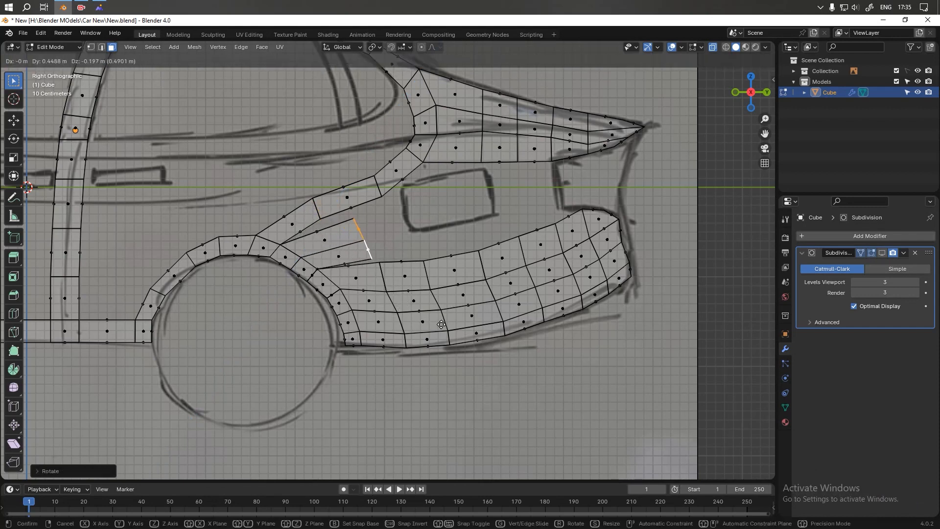
left_click(441, 326)
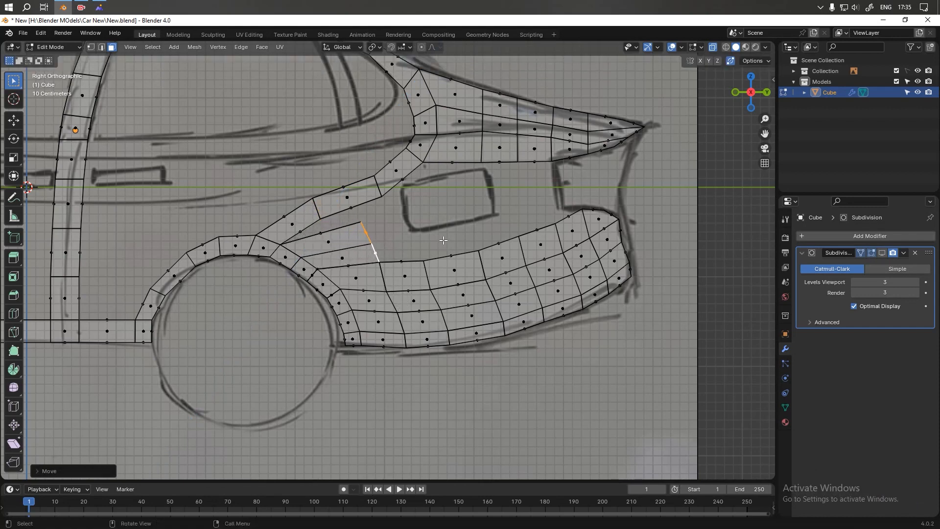
key("r")
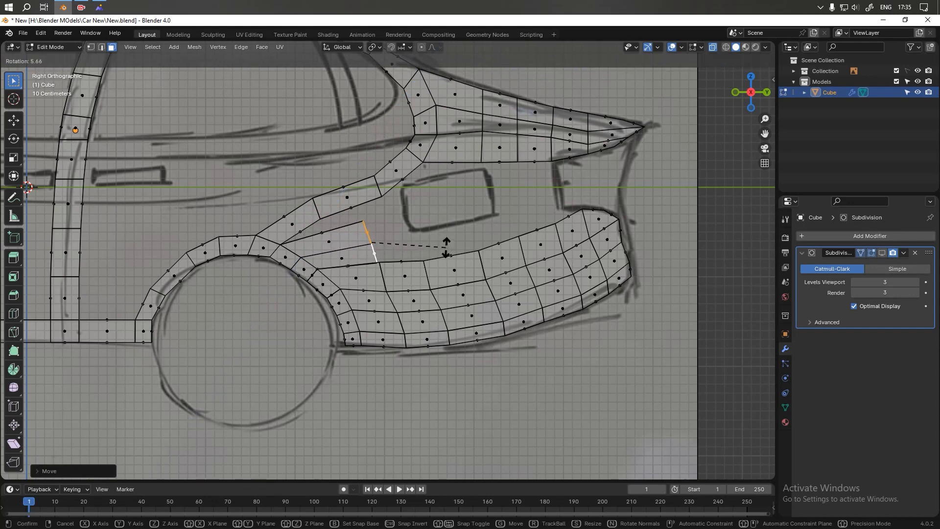
left_click(444, 244)
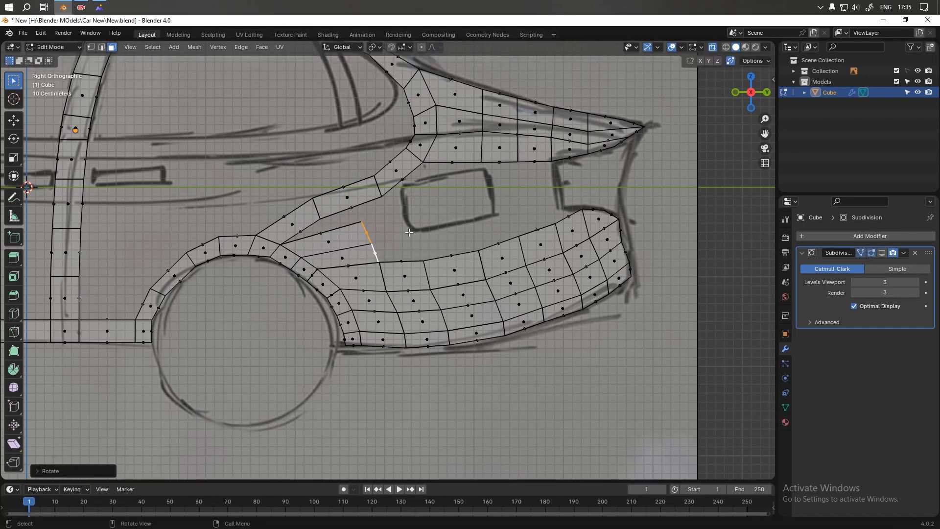
- Extrude the double row by three more segments rearward, aligning its lower edge with the vertices of the row below
key("e")
left_click(465, 244)
key("g")
left_click(469, 225)
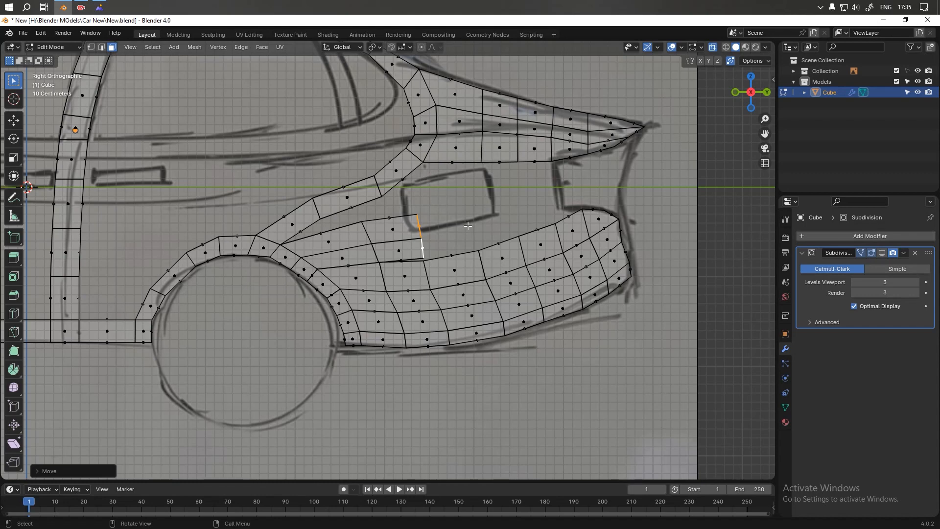
key("e")
left_click(523, 215)
key("e")
left_click(561, 193)
key("g")
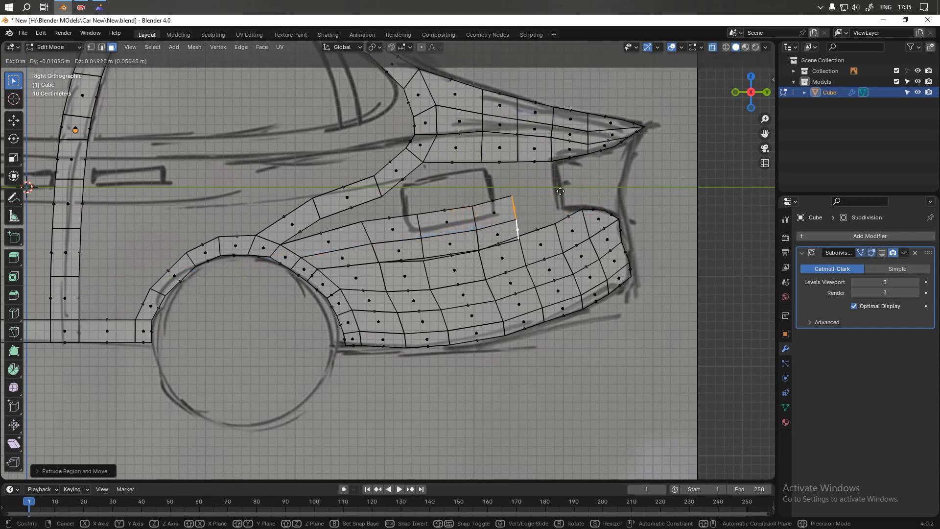
left_click(560, 192)
- Extrude the double row by another segment rearward and raise its end onto the next top-edge vertices of the row below
key("e")
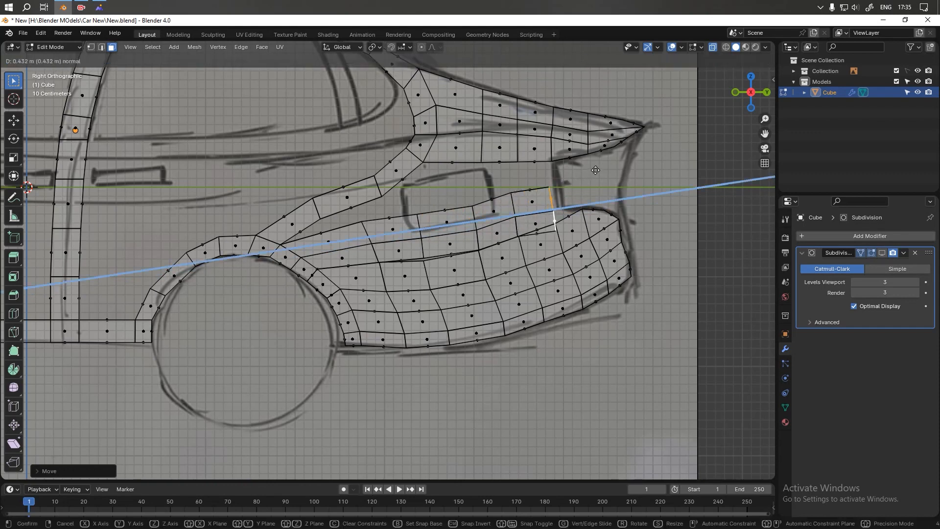
left_click(595, 169)
left_click(596, 170)
key("ctrl+z")
key("g")
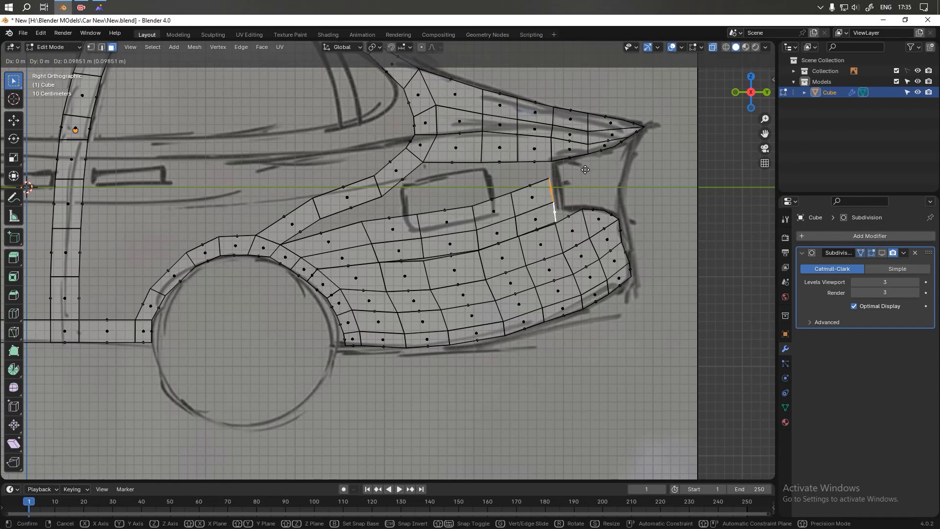
left_click(586, 172)
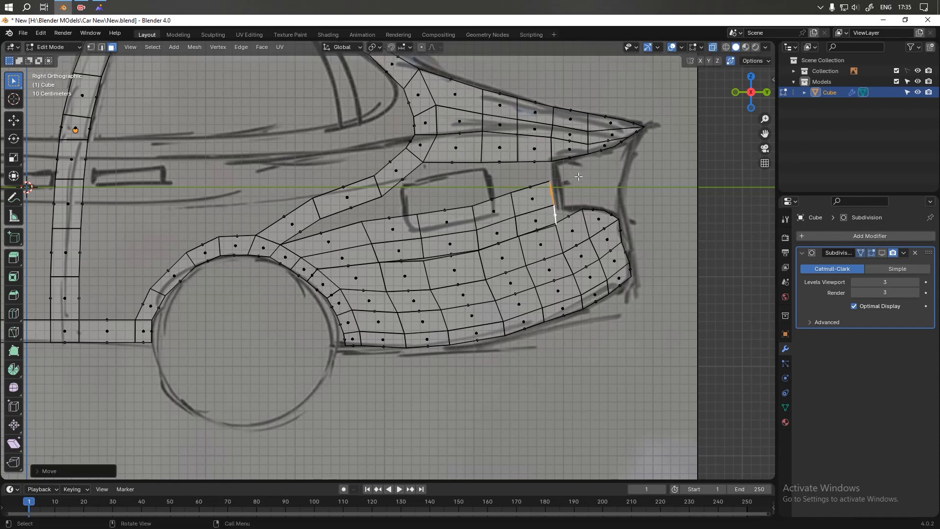
- Extrude one more segment up to the bumper's upper corner, placing its lower end on the corner vertices of the row below
scroll(578, 203, "up", 4)
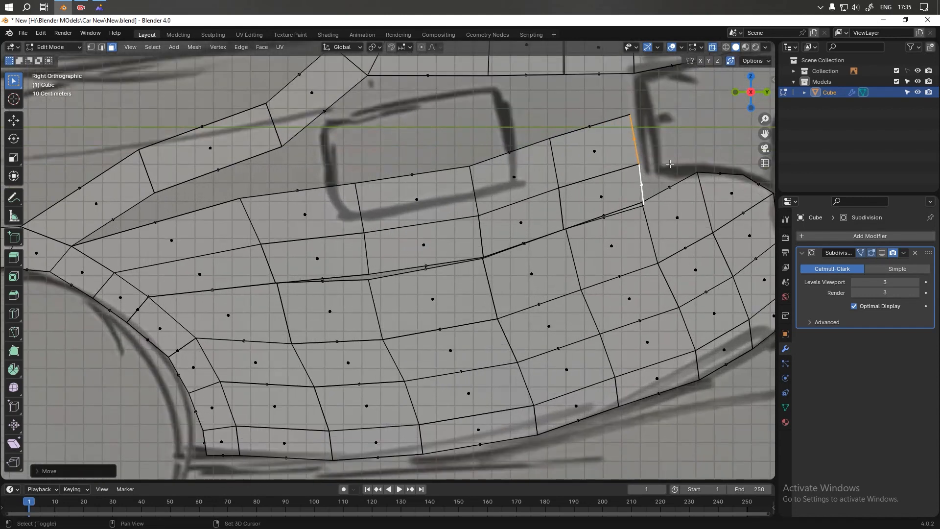
middle_click_drag(670, 164, 574, 168, "shift")
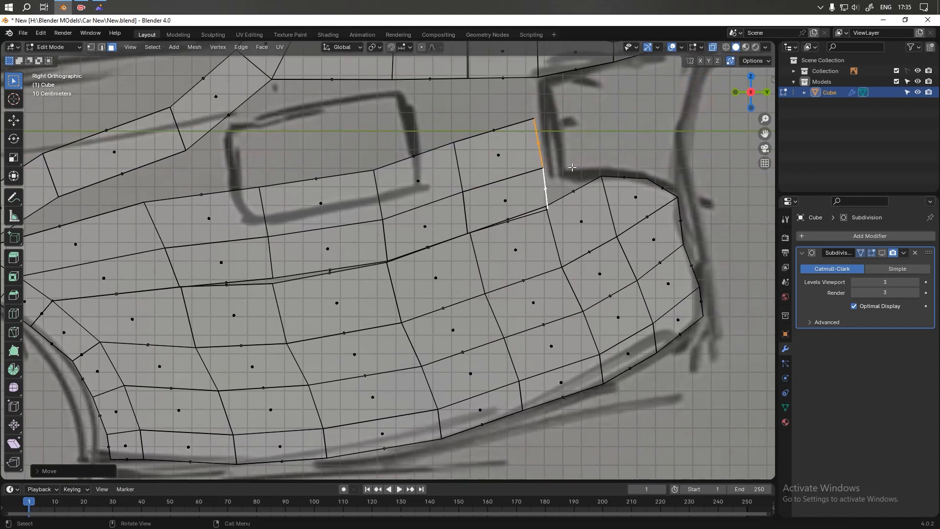
key("e")
left_click(625, 132)
key("g")
left_click(622, 112)
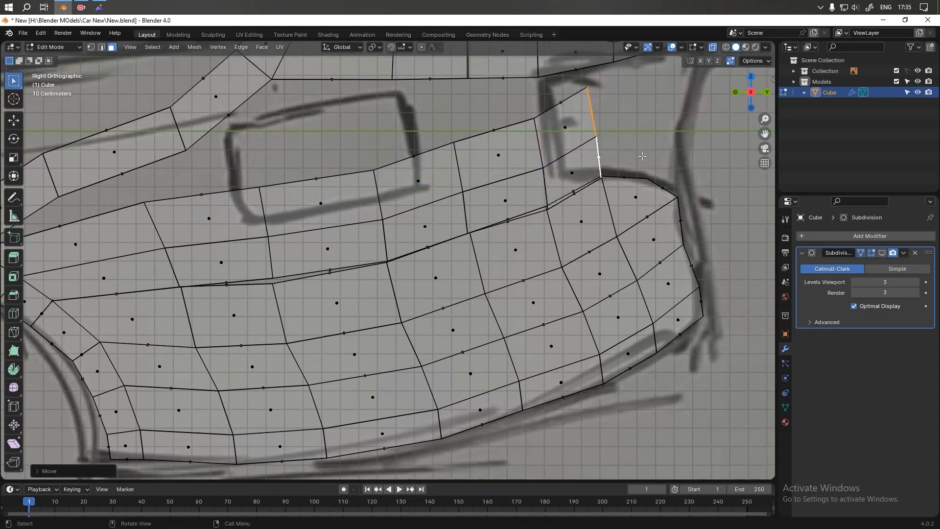
- Scale the doubled vertices together at the rearmost joints of the new double row's lower seam, near the bumper corner
key("1")
scroll(628, 167, "down", 1)
middle_click_drag(540, 180, 552, 262)
left_click(543, 249)
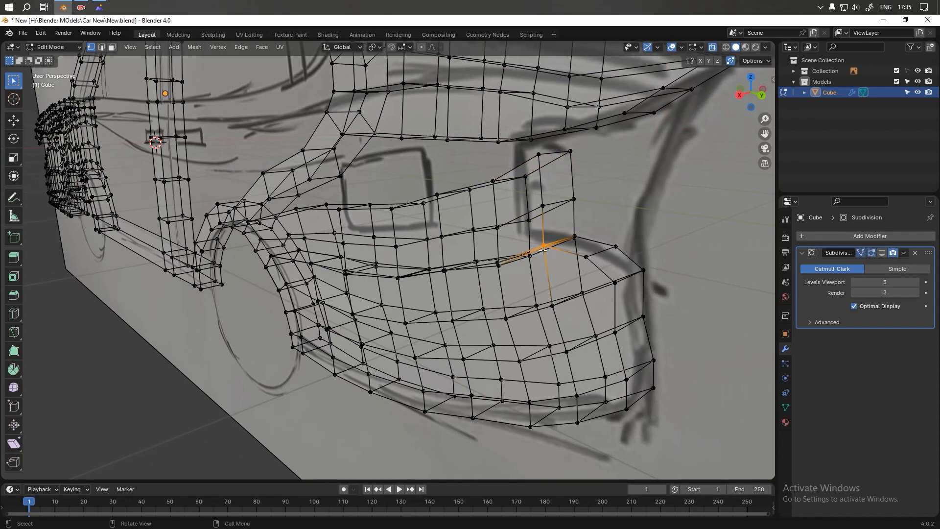
key("s")
left_click(544, 250)
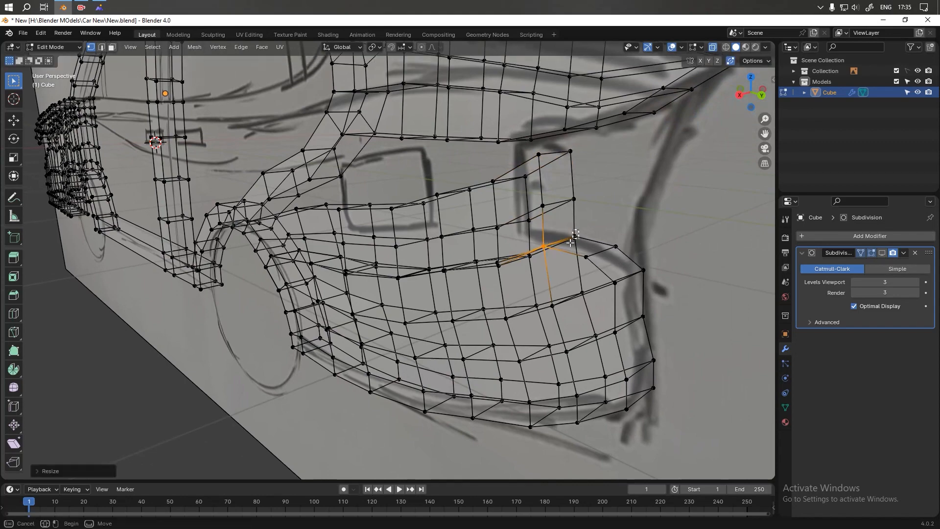
left_click(571, 243)
left_click(529, 257)
- Repeat the collapse on the doubled vertex groups along the rest of the seam, working forward toward the rear wheel arch
middle_click_drag(467, 253, 489, 265)
key("b")
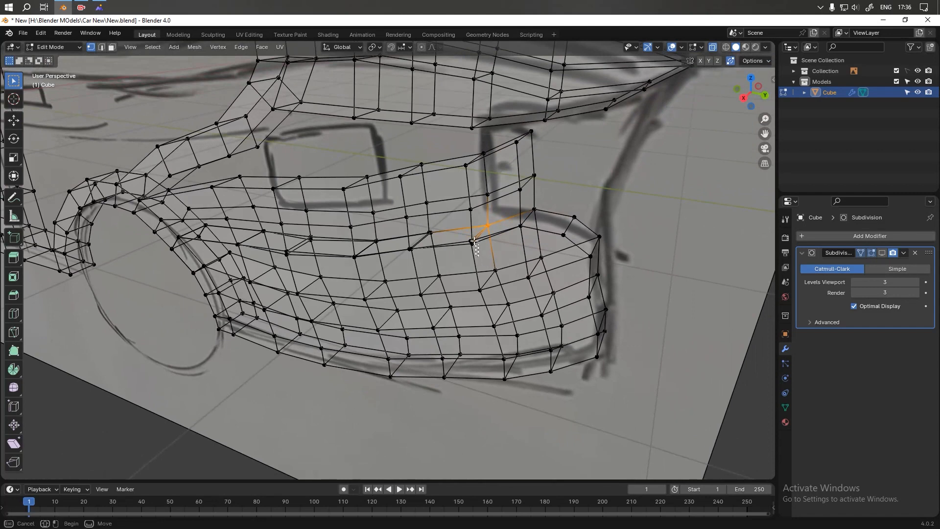
left_click_drag(469, 235, 467, 234)
key("shift+r")
left_click_drag(419, 256, 417, 221)
key("shift+r")
left_click_drag(388, 249, 364, 233)
key("shift+r")
key("shift+r")
left_click_drag(366, 265, 304, 230)
key("b")
key("shift+r")
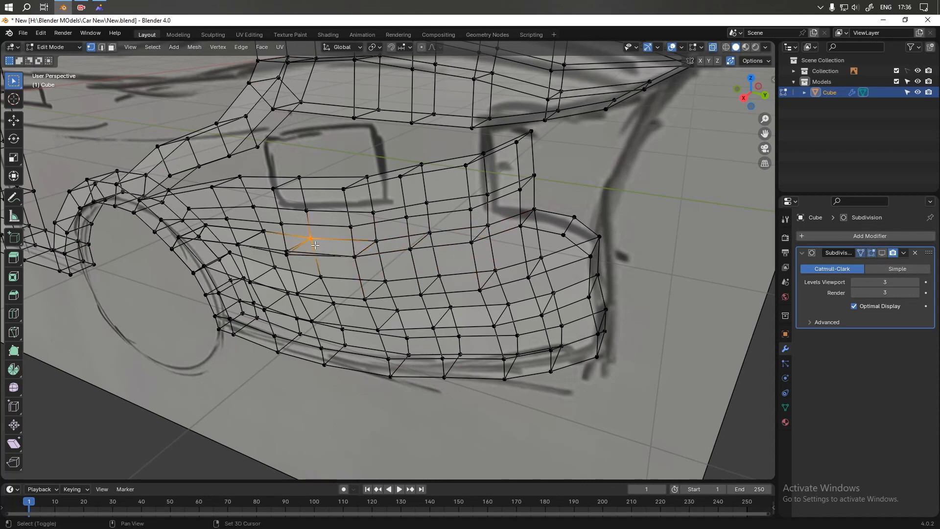
- Select vertices in the upper middle of the rear side panel and repeat the last operation on them
left_click_drag(296, 262, 230, 235)
key("shift+r")
key("shift+r")
key("shift+r")
- In the right side view, slide the upper vertical edge beside the sketched tail-light notch towards the wheel arch
mouse_move(292, 249)
middle_mouse_down()
mouse_move(334, 242)
mouse_move(299, 251)
middle_mouse_up()
mouse_move(392, 243)
middle_mouse_down("alt")
mouse_move(490, 235)
mouse_move(374, 247)
mouse_move(383, 235)
middle_mouse_up("alt")
left_click_drag(341, 188, 380, 241)
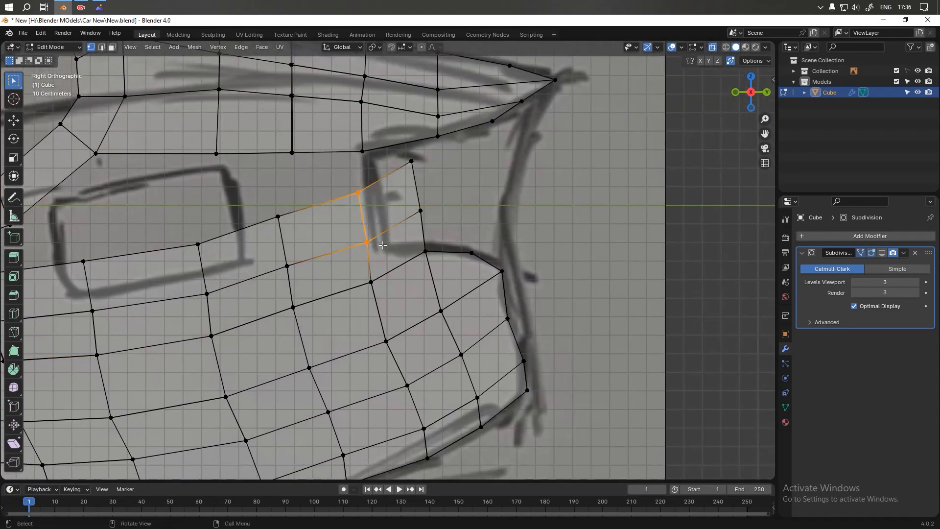
key("g")
key("g")
left_click(353, 256)
- Move the last two upper-row vertices onto the sketched front edge of the tail-light notch, with the lower one at its bottom corner
left_click_drag(443, 225, 408, 191)
key("g")
key("g")
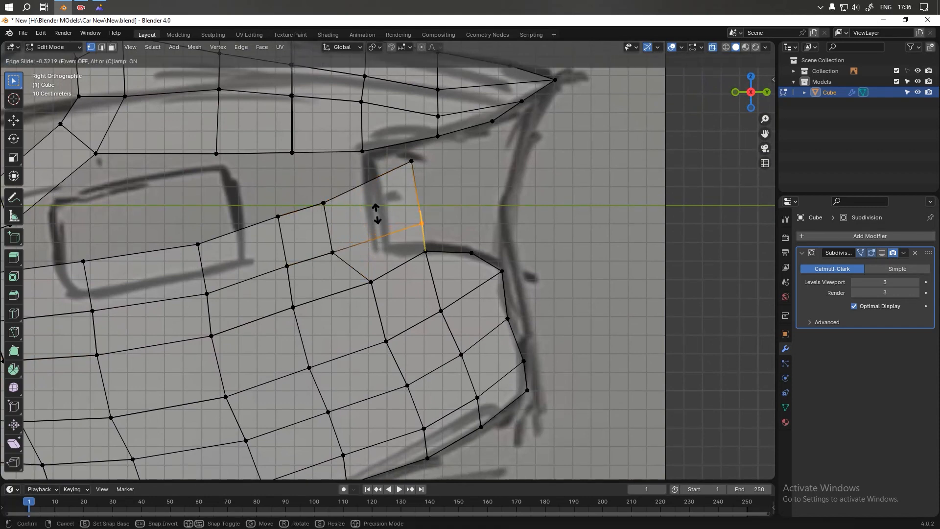
left_click(377, 222)
key("g")
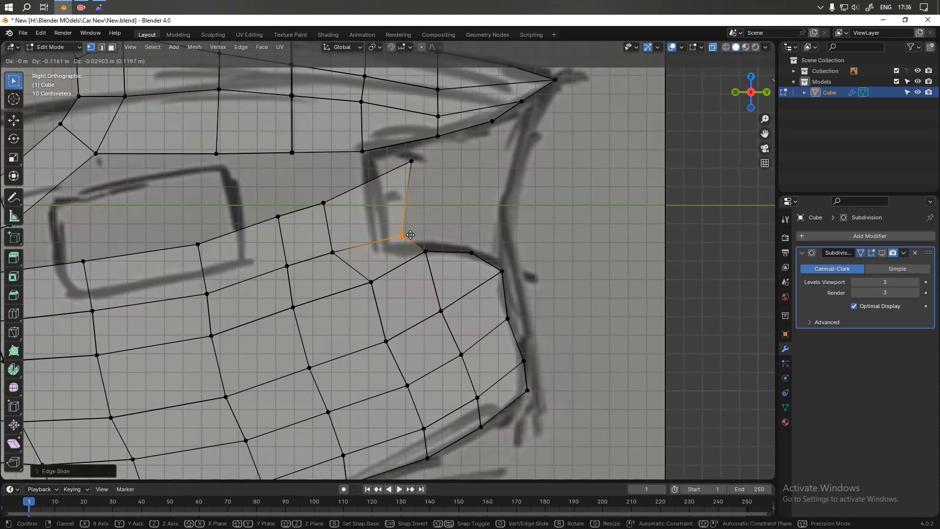
left_click(416, 208)
left_click(412, 162)
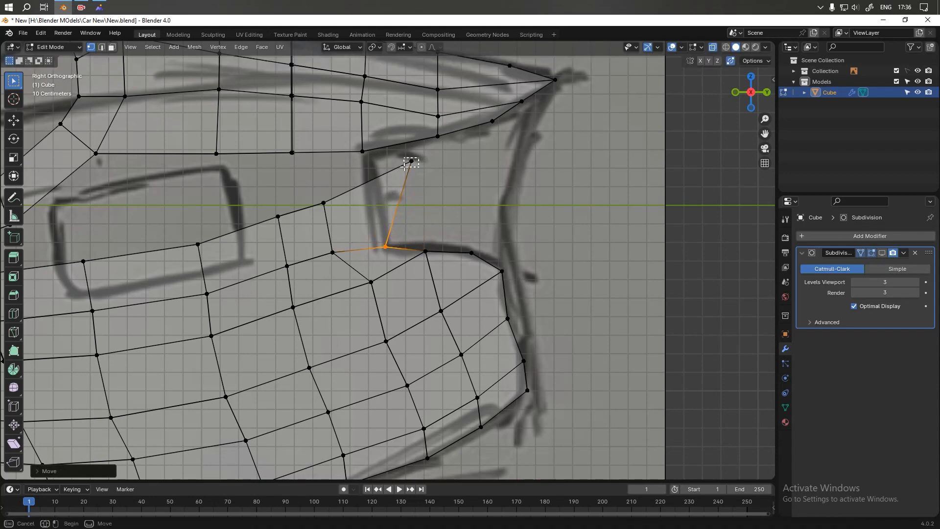
key("g")
left_click(372, 198)
- Try to bridge the underside face of the narrow strip above the wheel arch with the facing top face of the panel
scroll(401, 194, "down", 4)
middle_click_drag(265, 237, 351, 228, "shift")
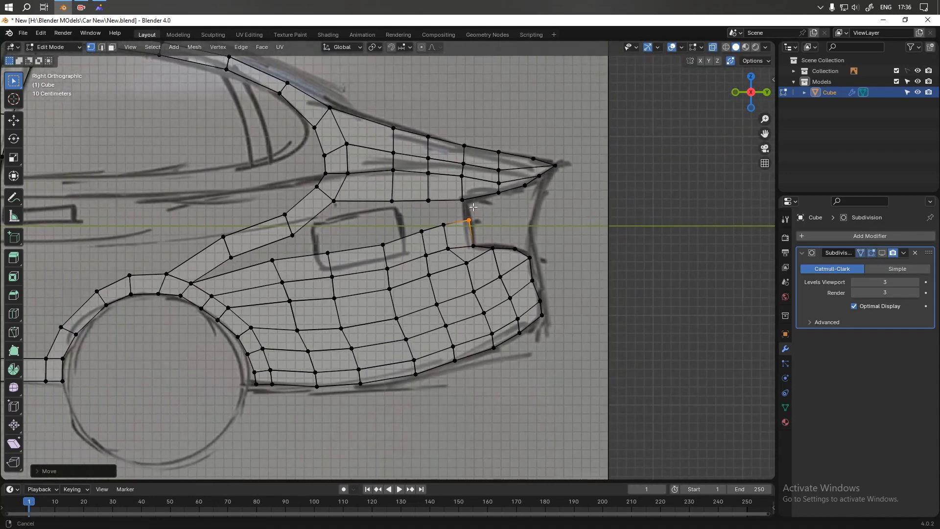
scroll(350, 228, "up", 1)
middle_click_drag(238, 261, 293, 240, "shift")
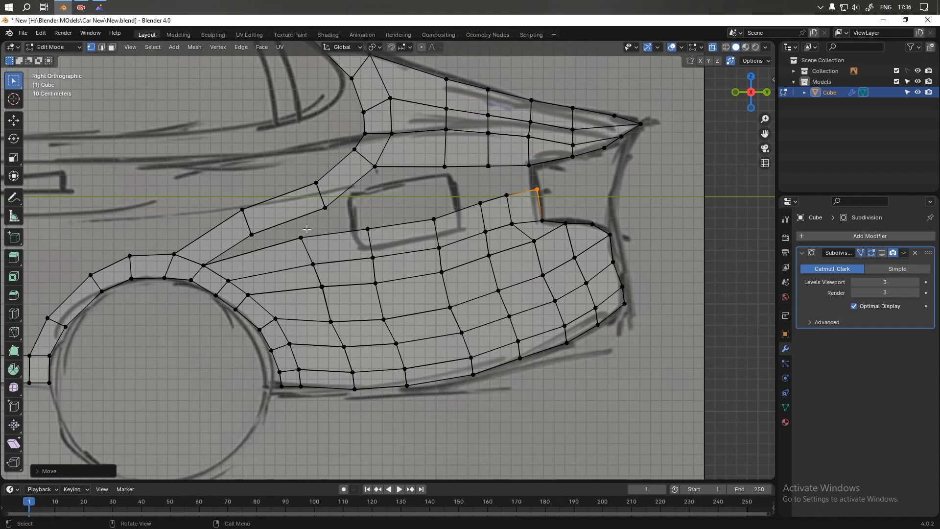
scroll(287, 244, "up", 2)
mouse_move(289, 244)
middle_mouse_down()
mouse_move(277, 245)
mouse_move(294, 254)
middle_mouse_up()
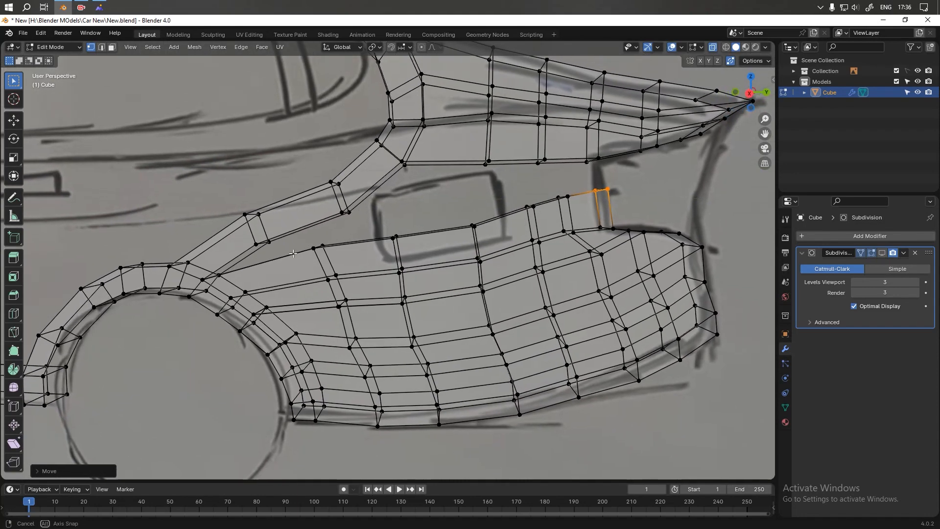
left_click(255, 245)
middle_click_drag(256, 245, 279, 254)
scroll(280, 254, "up", 3)
key("2")
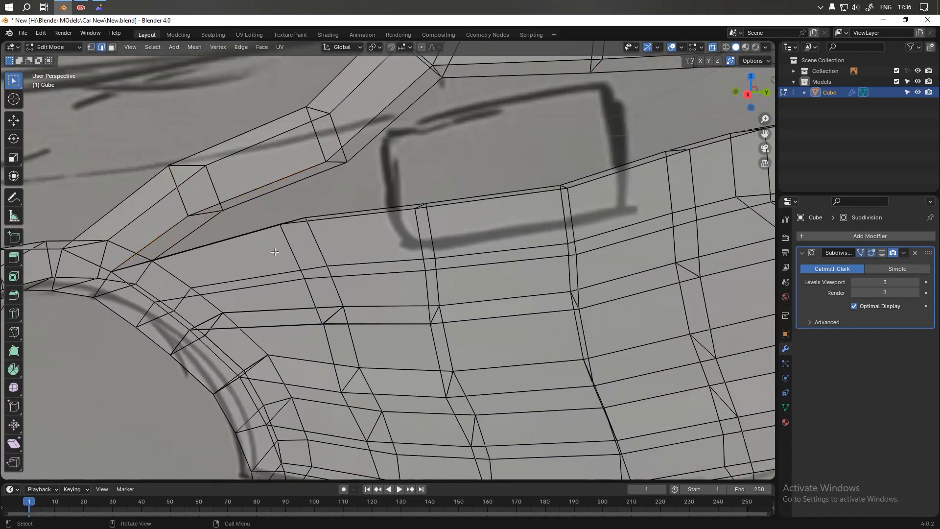
left_click(209, 212)
mouse_move(231, 235)
middle_mouse_down()
mouse_move(248, 210)
mouse_move(230, 233)
middle_mouse_up()
key("3")
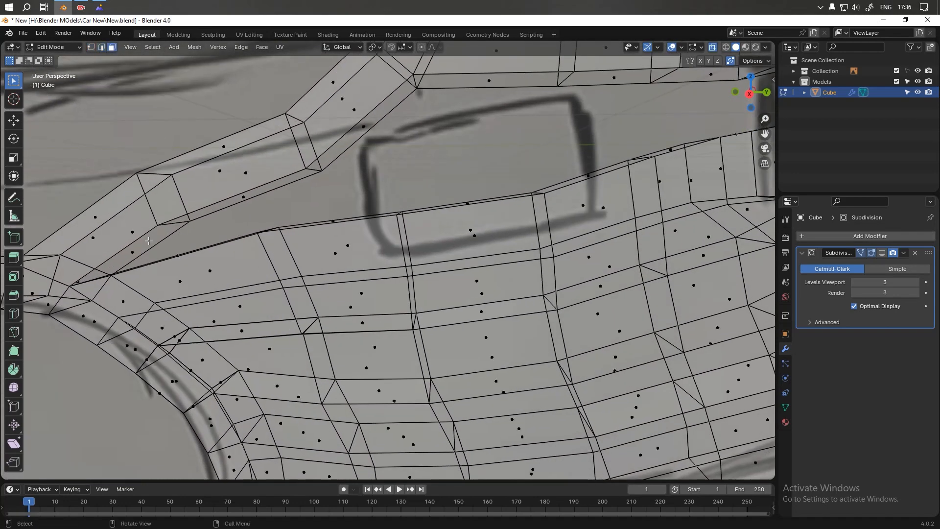
left_click(147, 239)
middle_click_drag(147, 239, 147, 225)
left_click(141, 226, "shift")
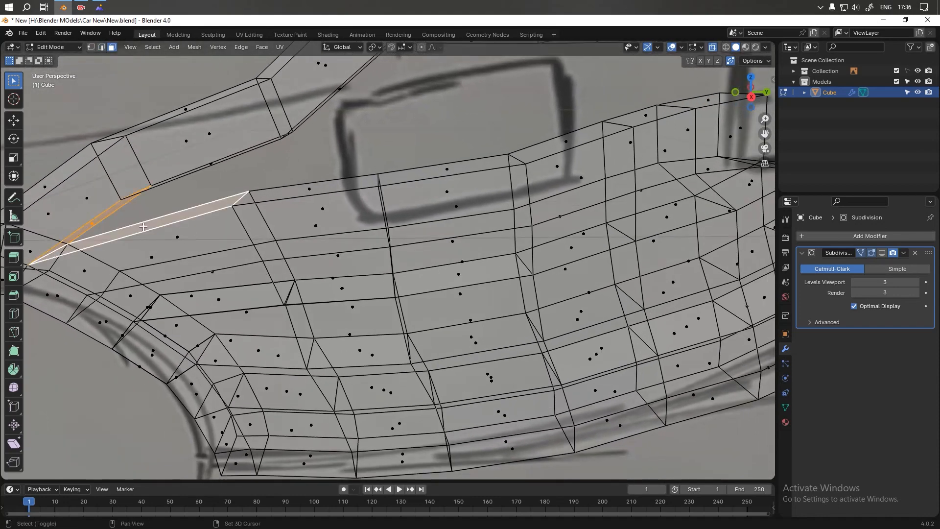
right_click(156, 224)
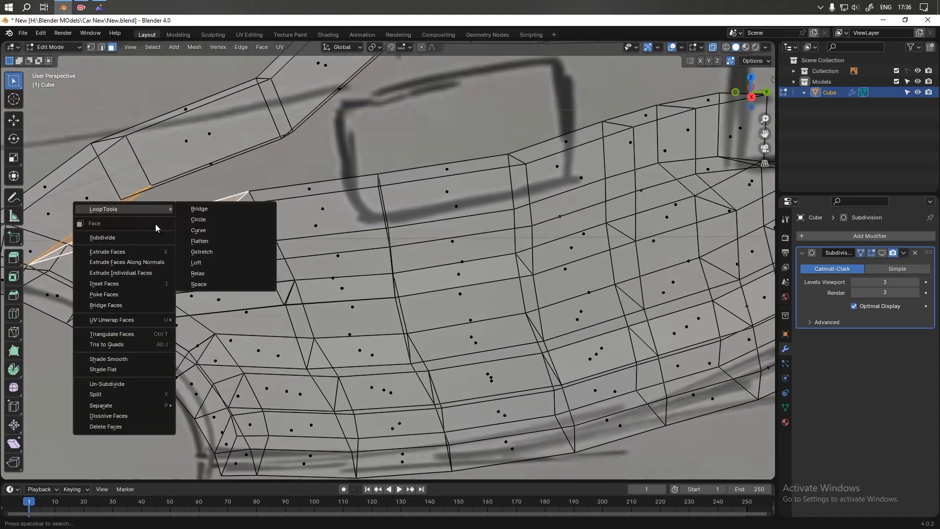
left_click(127, 304)
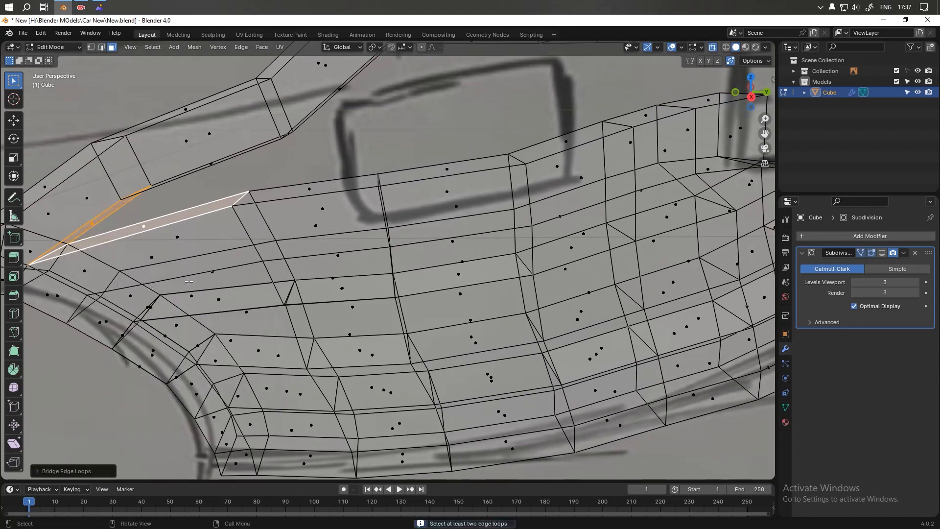
middle_click_drag(189, 281, 235, 247)
scroll(254, 254, "down", 3)
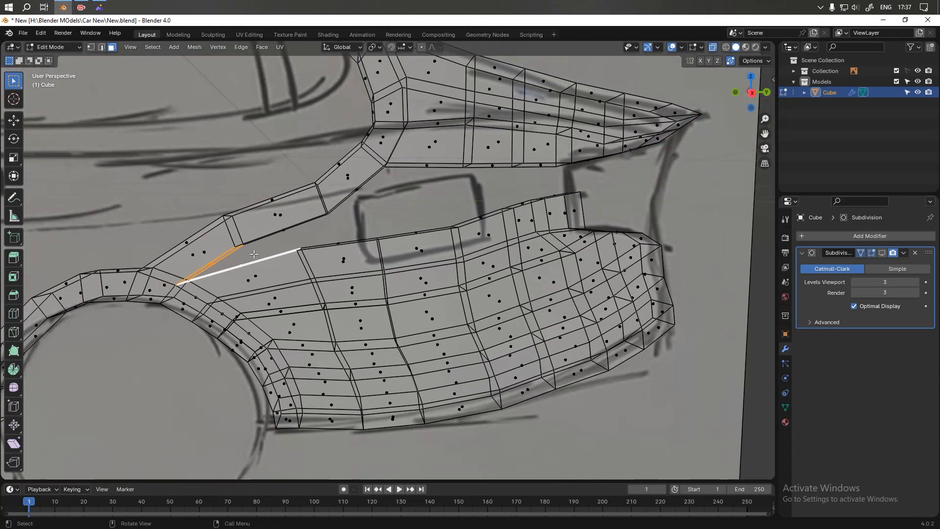
scroll(253, 254, "up", 2)
scroll(252, 253, "down", 1)
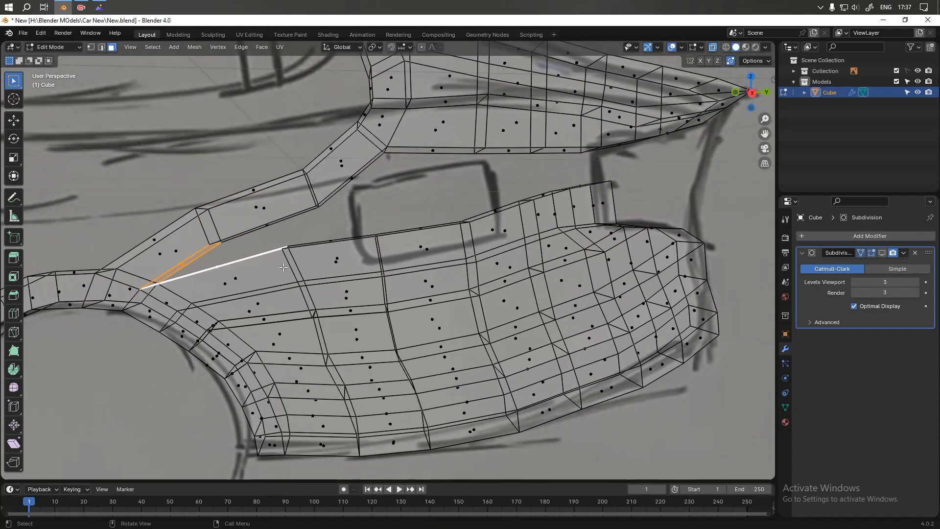
scroll(290, 249, "down", 1)
key("space")
middle_click_drag(290, 248, 283, 270)
key("space")
left_click(369, 489)
- In the right side view, move the panel's foremost free upper-row vertices onto the strip's first lower corner above the wheel arch
middle_click_drag(319, 315, 321, 277, "alt")
key("1")
left_click(320, 265)
key("g")
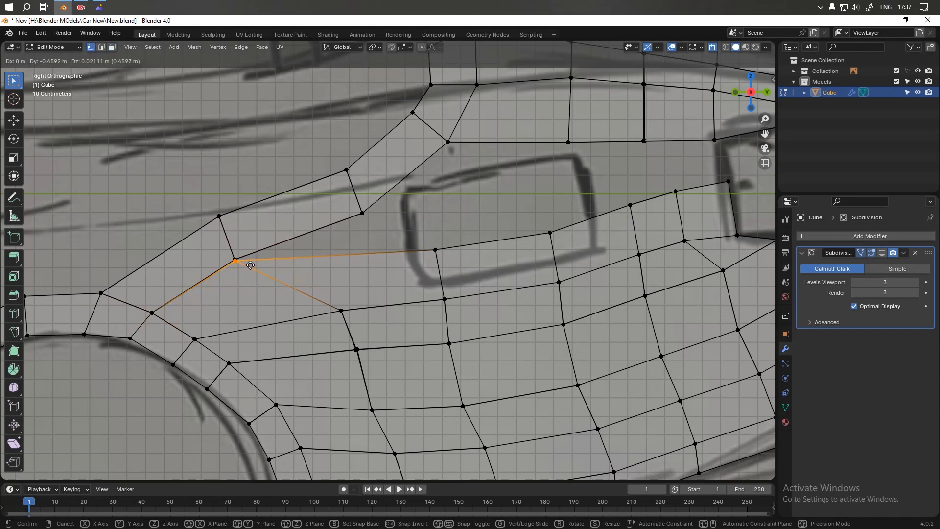
left_click(250, 265)
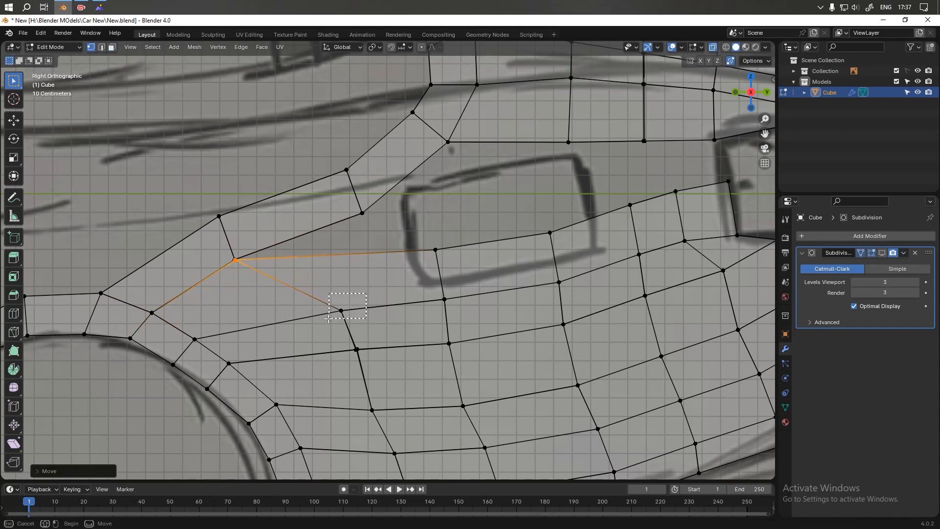
- Move the vertices at the front of the second and third panel rows towards the wheel arch to even out the faces
left_click(341, 310)
key("g")
left_click(328, 304)
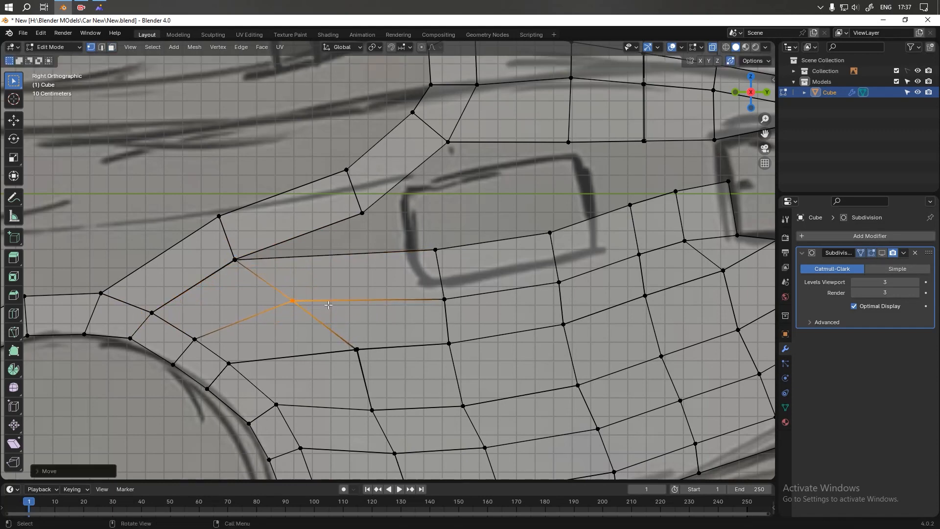
left_click(346, 360)
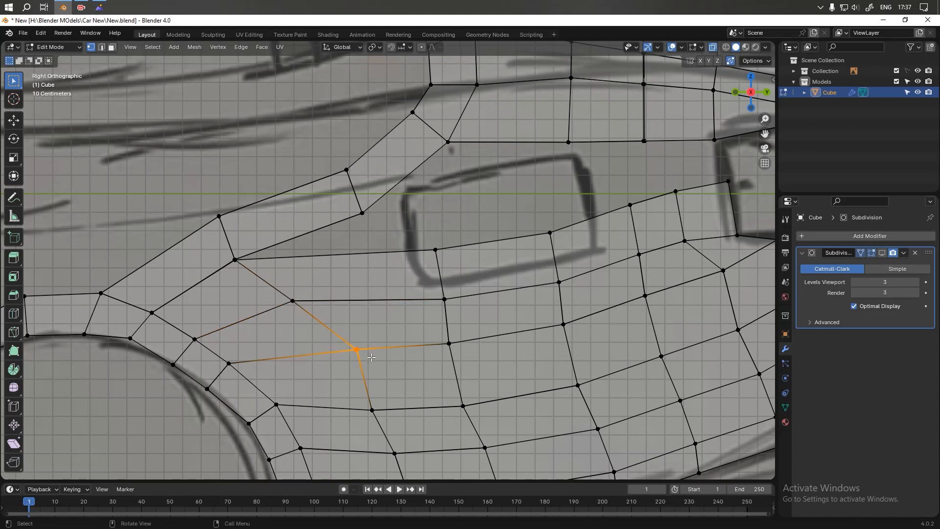
key("g")
left_click(333, 344)
- Scale the repositioned third-row vertices behind the wheel arch
middle_click_drag(333, 344, 378, 341)
key("b")
left_click_drag(335, 300, 329, 285)
key("s")
left_click(338, 294)
- In the right side view, move the next two upper-row points onto the strip's two remaining lower corners leading up to the rear body
key("KP_3")
scroll(391, 283, "up", 1)
middle_click_drag(460, 276, 391, 283, "shift")
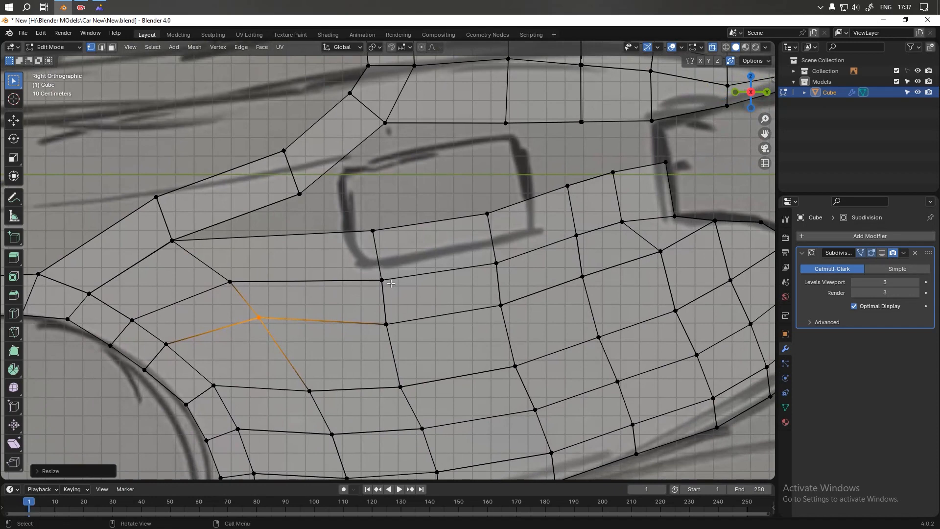
left_click(377, 228)
key("g")
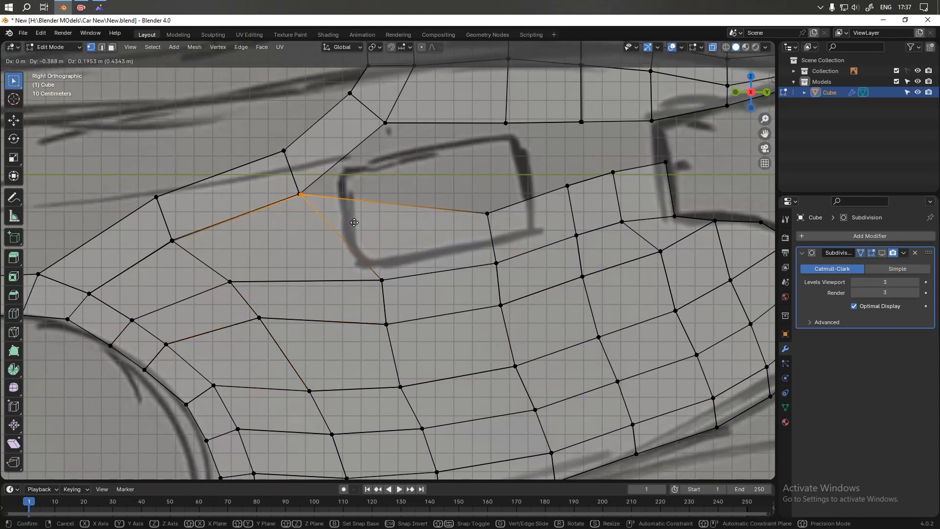
left_click(354, 222)
left_click(502, 201)
key("g")
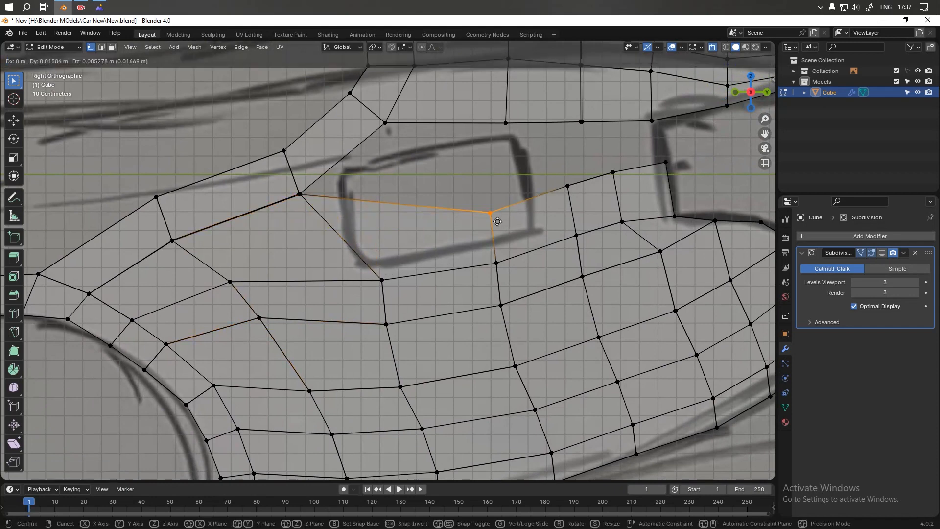
left_click(378, 132)
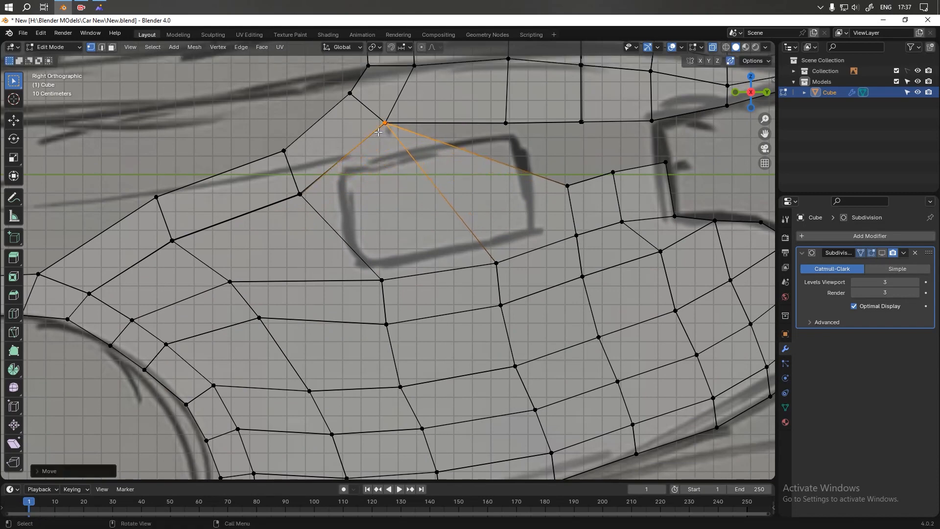
- Move the last three upper-row points onto the matching vertices along the upper body's lower edge, ending at the tail-light notch corner
left_click(567, 186)
key("g")
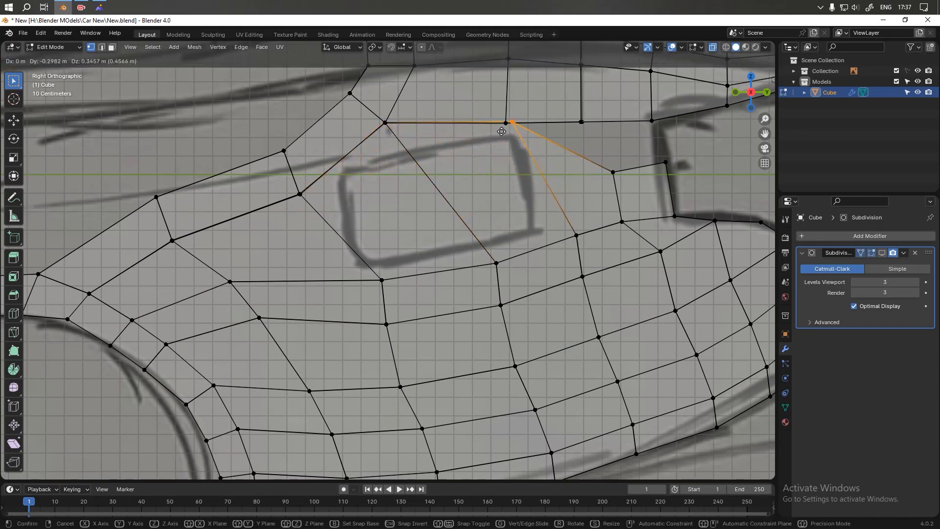
left_click(498, 131)
middle_click_drag(623, 160, 518, 214, "shift")
left_click(504, 229)
key("g")
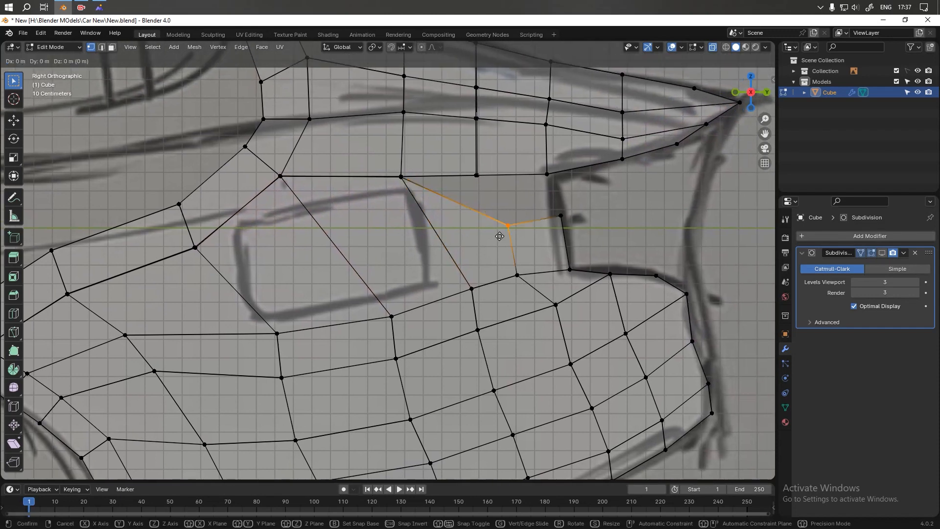
left_click(469, 186)
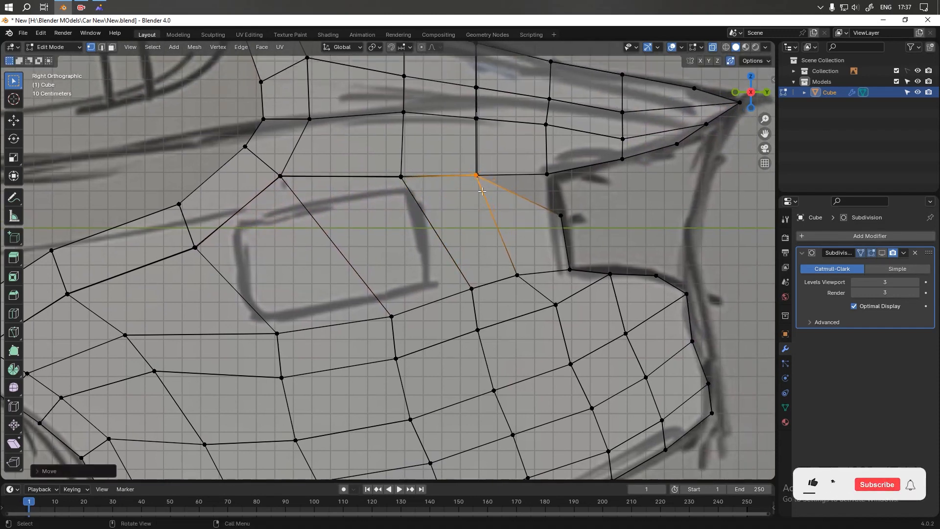
left_click(563, 214)
key("g")
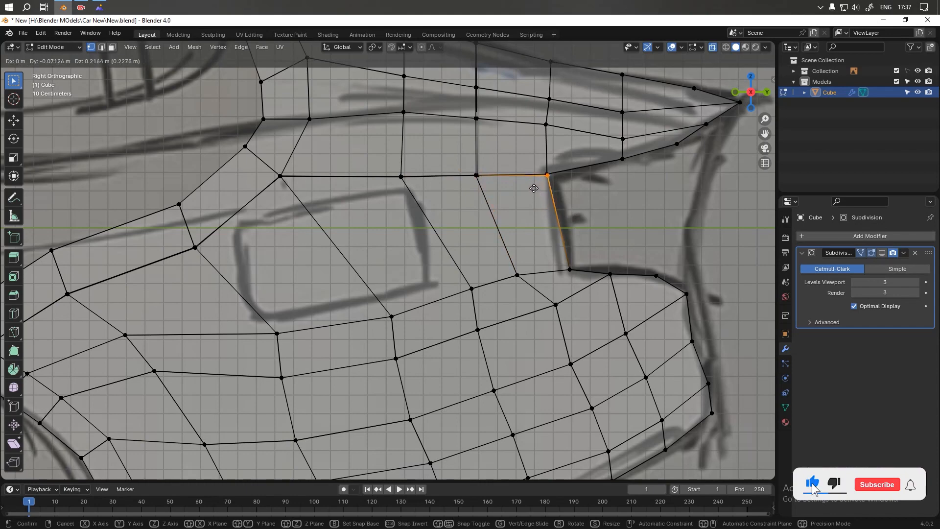
left_click(533, 188)
- Scale together the overlapping seam vertices at the notch's upper corner and at the neighbouring points along the upper body's lower edge
middle_click_drag(533, 188, 513, 245)
left_click(471, 209)
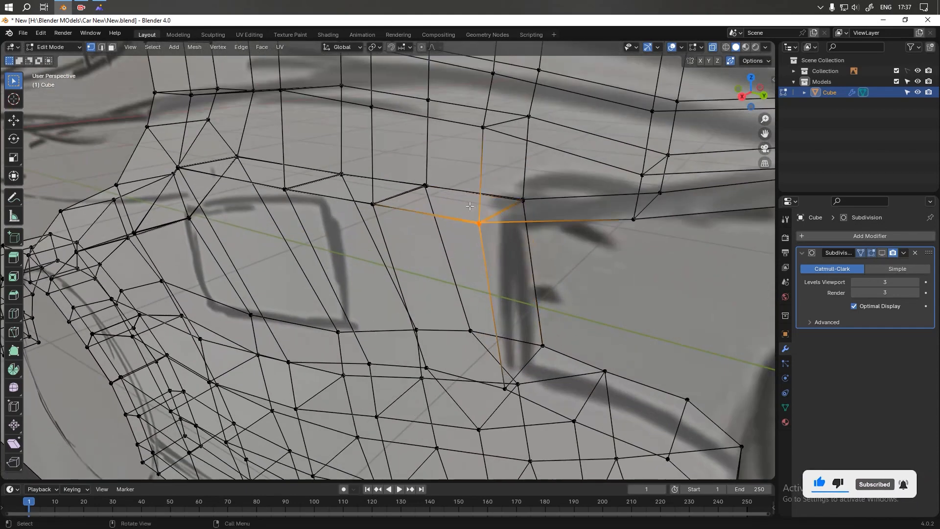
key("g")
left_click(470, 207)
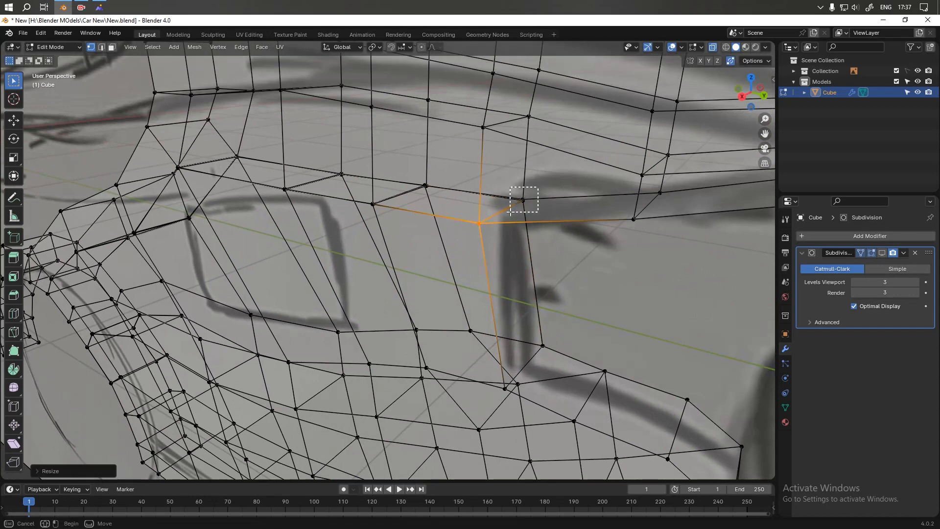
left_click(523, 200)
left_click_drag(447, 176, 367, 214)
left_click_drag(348, 163, 278, 200)
- Scale together the overlapping seam vertices at the lower corners of the narrow strip, working towards the wheel arch
middle_click_drag(277, 201, 379, 195)
left_click(380, 215)
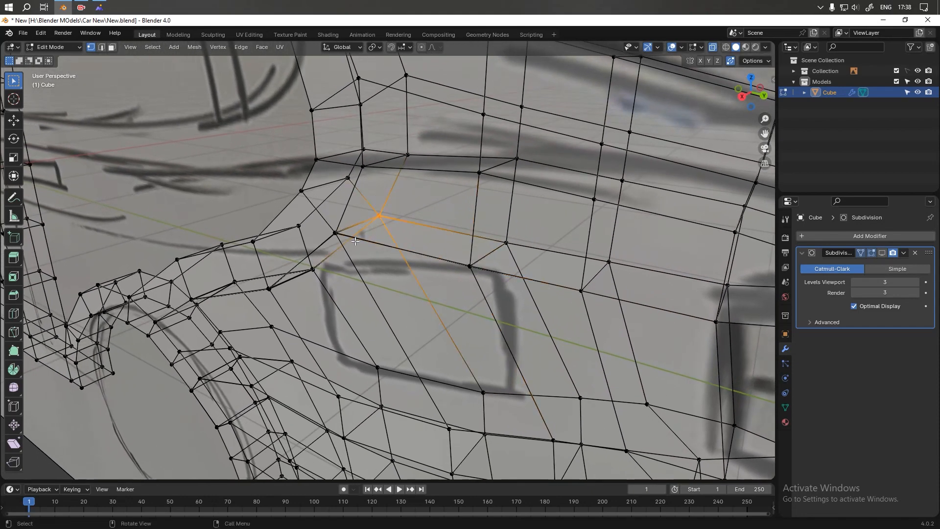
left_click(331, 234)
middle_click_drag(330, 234, 361, 243)
left_click_drag(361, 244, 335, 229)
left_click(304, 241)
left_click(236, 271)
- Add a centred loop cut through the long faces joining the panel to the upper body, from notch to wheel arch
key("KP_3")
scroll(364, 253, "up", 6)
key("ctrl+r")
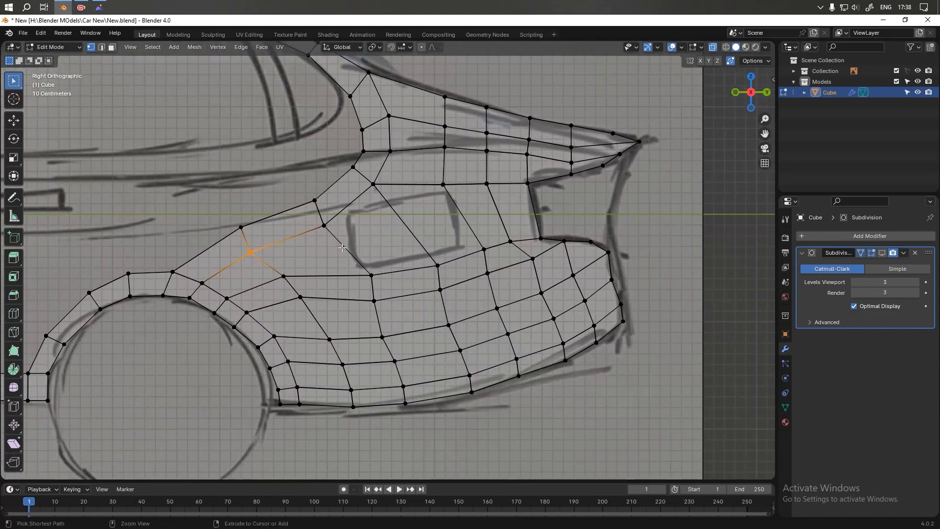
left_click(342, 248)
left_click(342, 247)
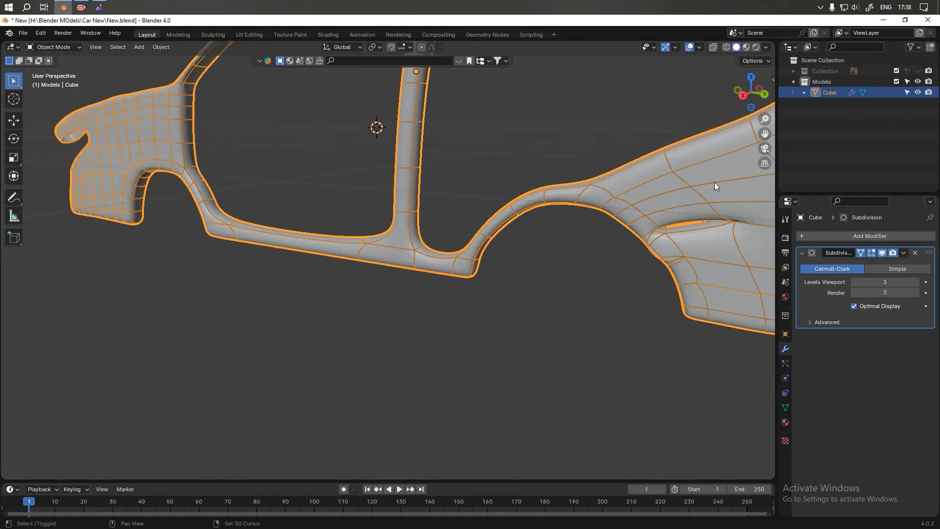
- Inspect the smoothed rear panel in Object Mode and turn off the Subdivision modifier's viewport display
middle_click_drag(714, 184, 473, 230, "shift")
scroll(503, 177, "up", 1)
middle_click_drag(503, 177, 381, 248, "shift")
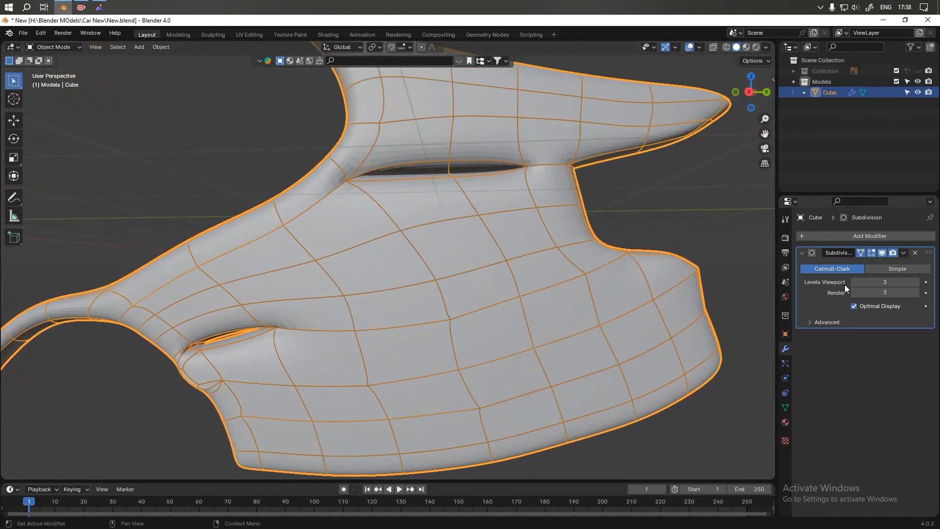
left_click(881, 253)
middle_click_drag(549, 201, 534, 206)
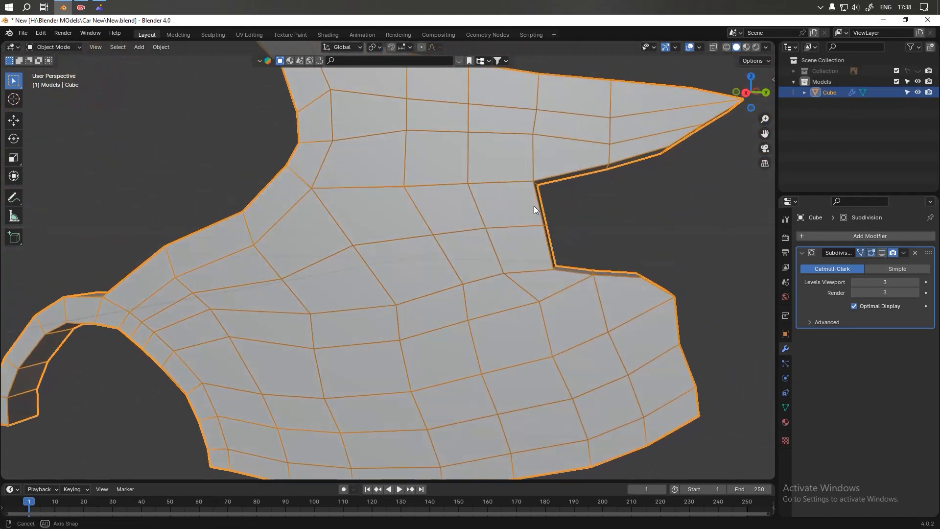
left_click(652, 210)
- Return the body to Edit Mode and enable X-ray display around the newly cut loop
scroll(424, 185, "up", 3)
key("Tab")
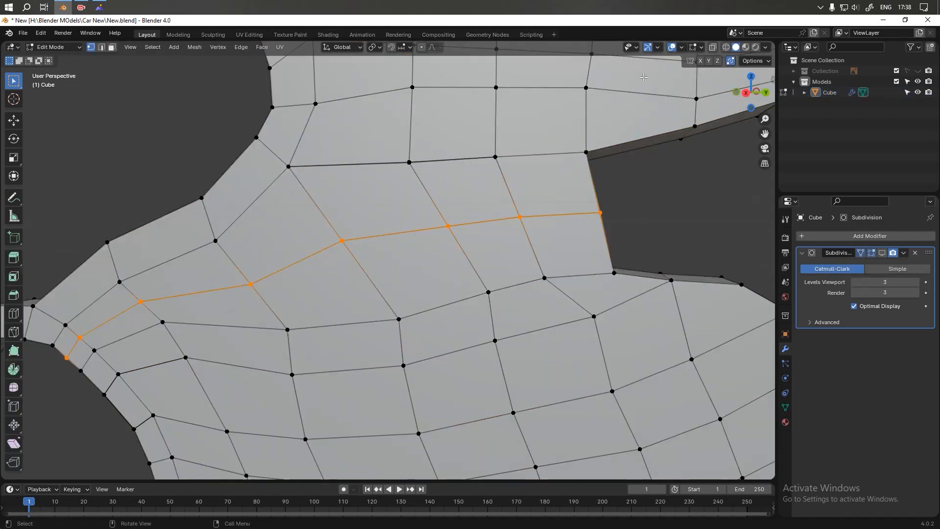
left_click(712, 47)
scroll(474, 147, "up", 5)
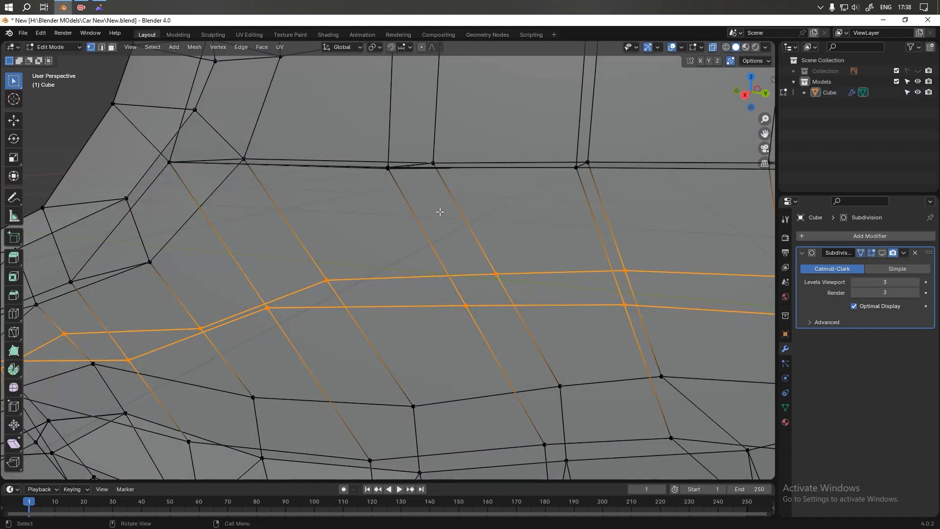
- Turn on the Subdivision modifier's viewport display and scale the overlapping vertices at the seam's open pinch together to 0
left_click(872, 253)
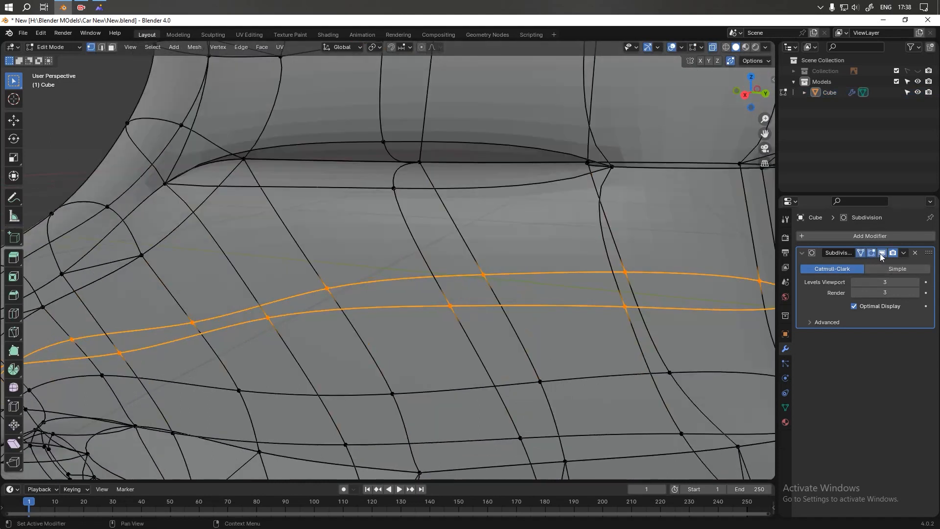
left_click(394, 188)
key("s")
key("0")
key("Return")
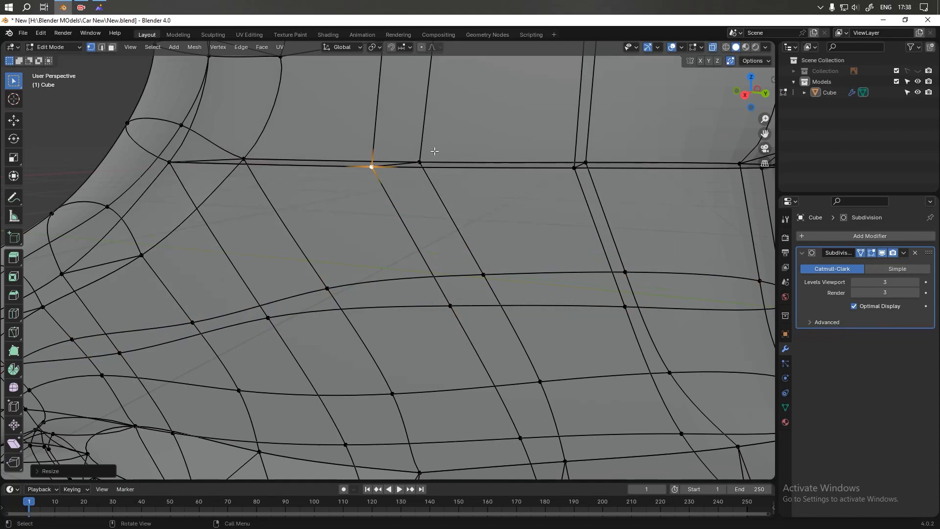
left_click(427, 162)
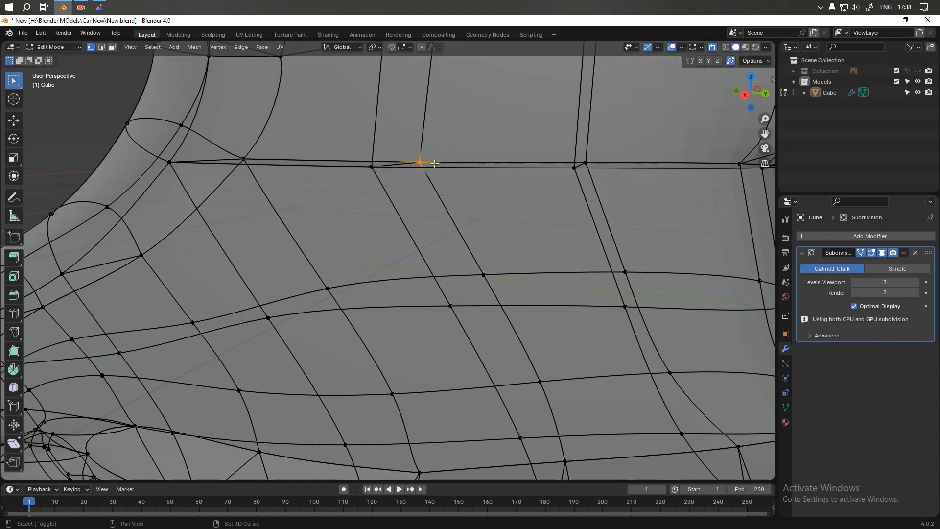
- Repeat the scale-to-zero on the overlapping vertices where the seam meets the rear wheel arch
middle_click_drag(304, 188, 342, 204)
scroll(435, 230, "down", 2)
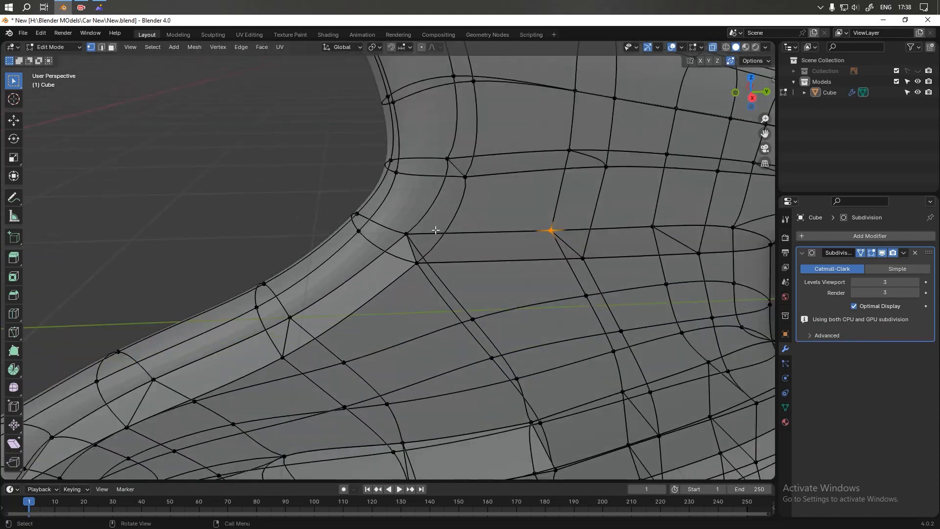
middle_click_drag(435, 230, 407, 88, "shift")
middle_click_drag(376, 182, 343, 161)
middle_click_drag(281, 171, 240, 215, "shift")
scroll(426, 223, "up", 2)
left_click(238, 215)
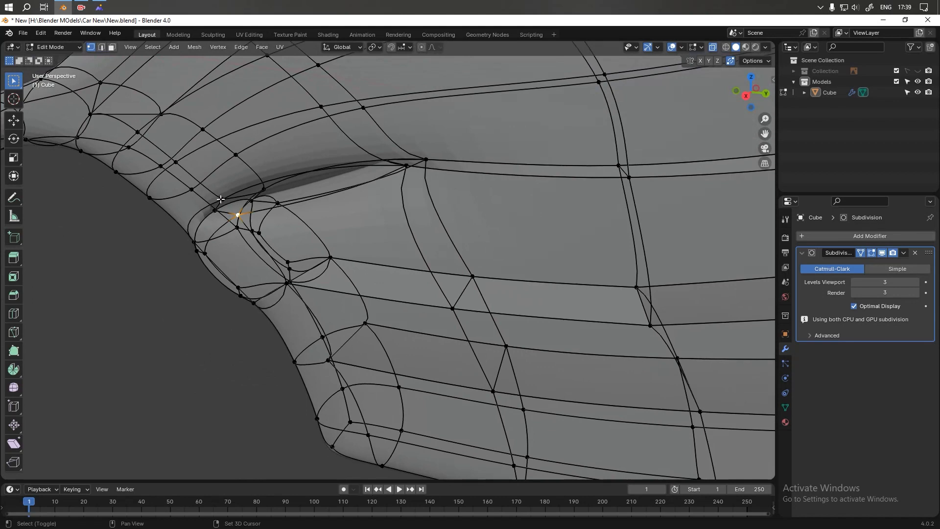
key("shift+r")
middle_click_drag(293, 214, 327, 240)
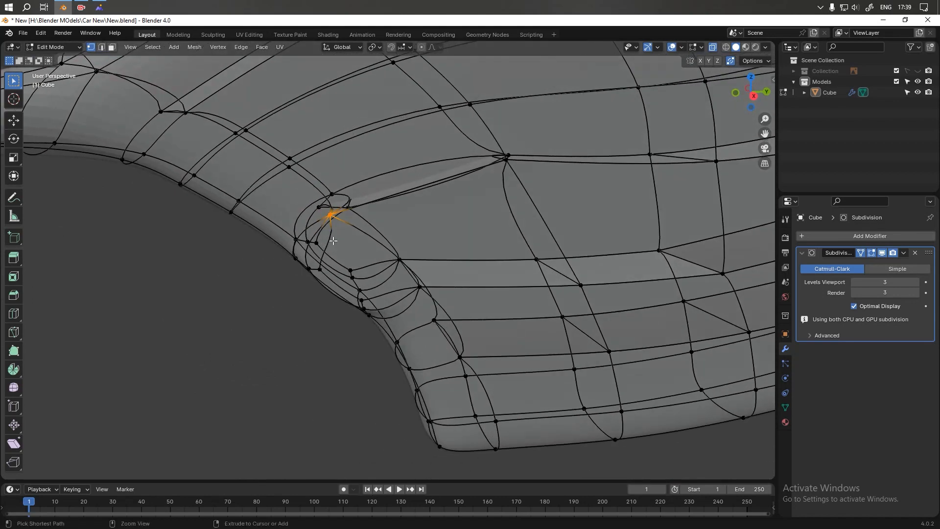
- Scale together the overlapping vertices along the rear wheel arch rim with Subdivision viewport display off, and turn the display back on
left_click(882, 253)
middle_click_drag(392, 234, 424, 229)
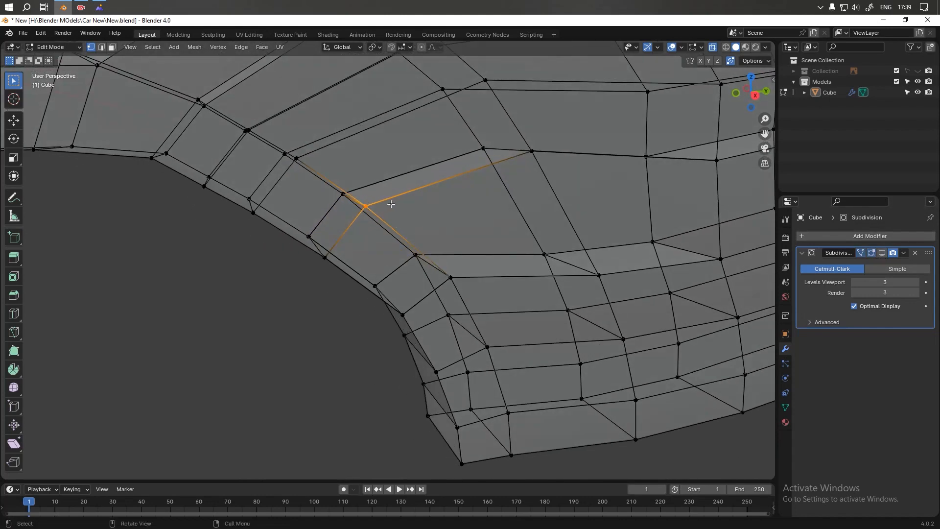
key("s")
left_click(460, 203)
left_click(272, 245)
middle_click_drag(461, 202, 574, 225)
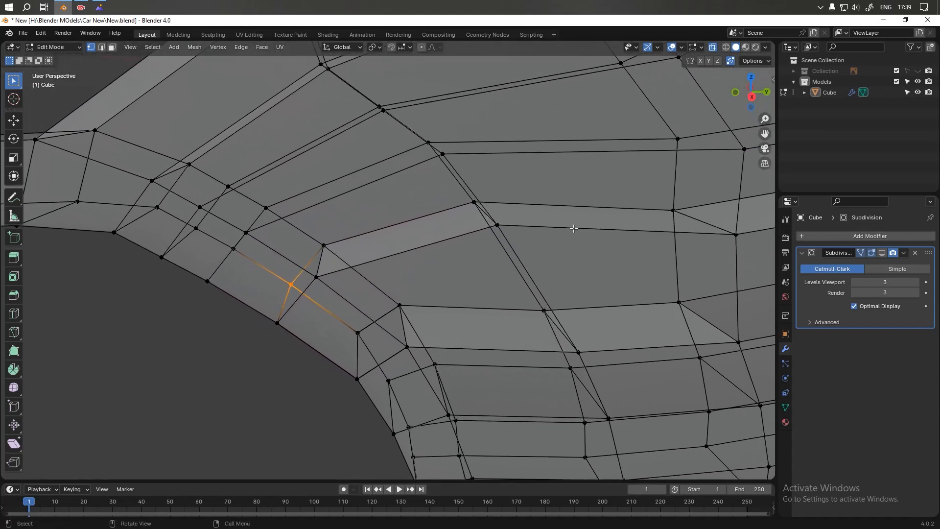
left_click(882, 254)
scroll(502, 258, "down", 4)
mouse_move(502, 258)
middle_mouse_down()
mouse_move(500, 269)
mouse_move(511, 251)
middle_mouse_up()
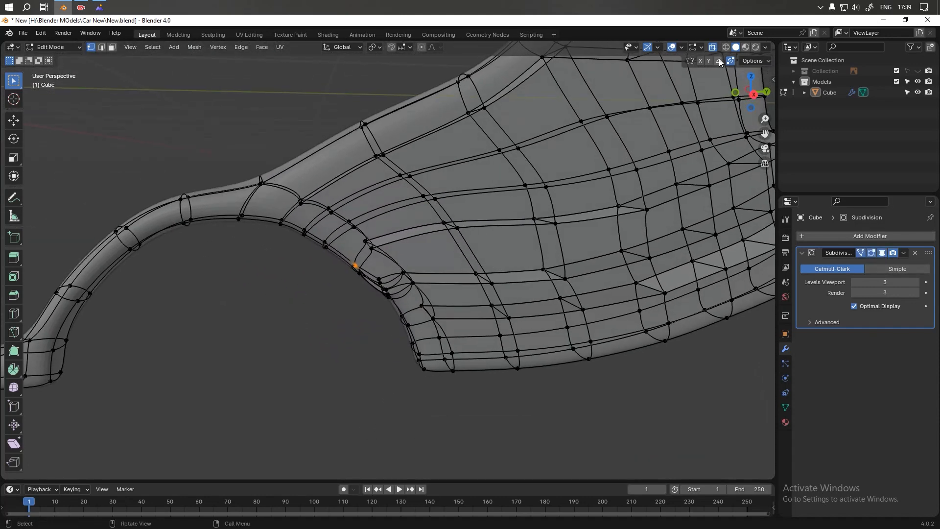
- Turn off X-ray display and scale the overlapping vertices at the pinched corner of the rear wheel arch to 0
left_click(713, 47)
scroll(493, 221, "down", 4)
scroll(403, 296, "up", 4)
middle_click_drag(430, 325, 444, 270)
scroll(493, 269, "up", 3)
left_click(883, 253)
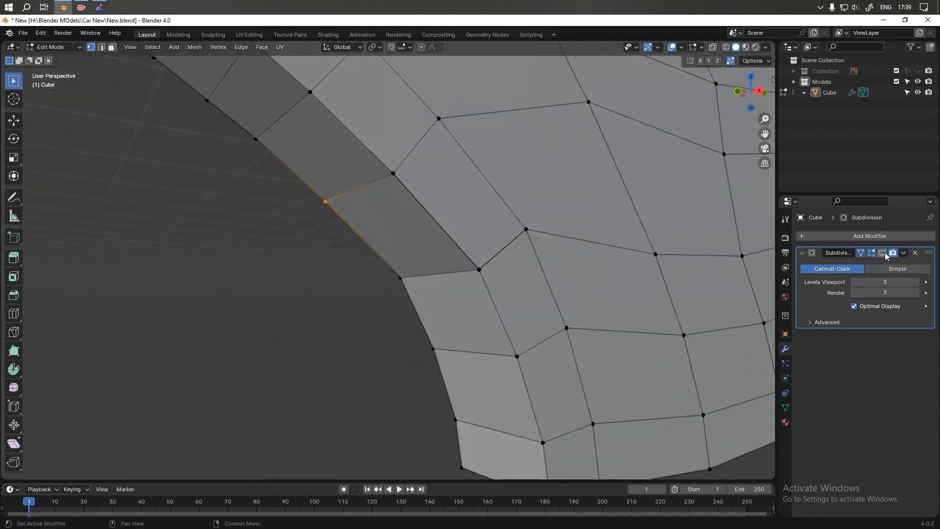
left_click(883, 254)
mouse_move(528, 287)
middle_mouse_down()
mouse_move(625, 272)
mouse_move(549, 274)
mouse_move(525, 287)
middle_mouse_up()
left_click_drag(460, 236, 469, 273)
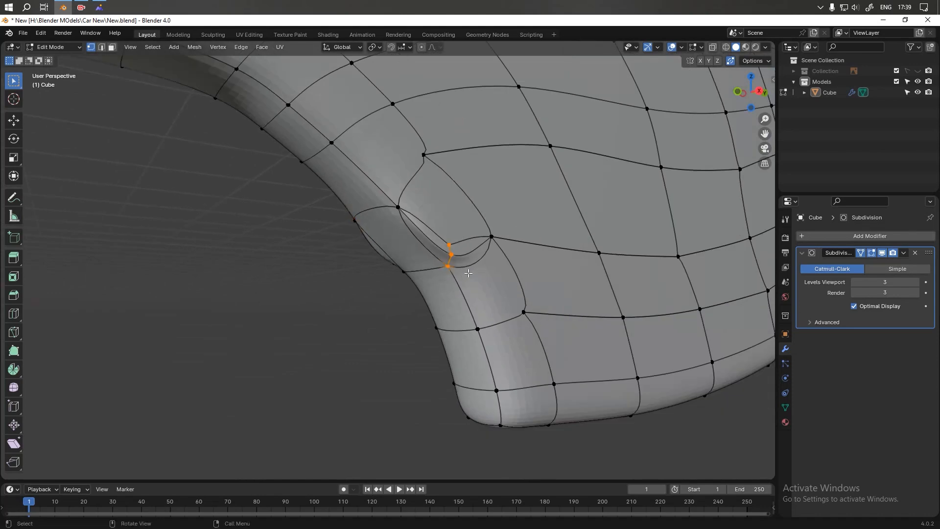
key("s")
key("0")
key("Return")
- Repeat the scale-to-zero on the remaining overlapping vertices beside that wheel arch pinch
middle_click_drag(468, 273, 551, 276)
left_click_drag(528, 285, 507, 253)
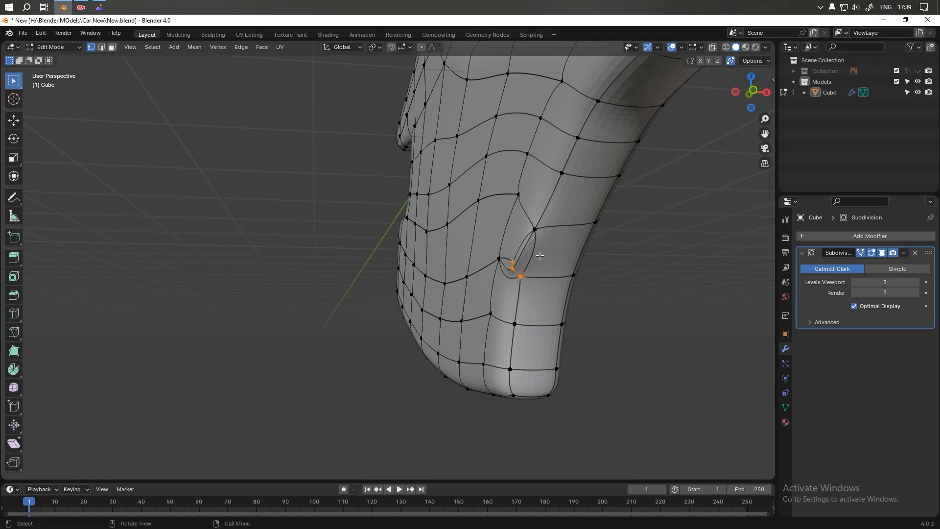
key("shift+r")
- Bring the body into Edit Mode in front orthographic view and turn off the Subdivision modifier's viewport display
middle_click_drag(551, 265, 477, 264)
scroll(490, 266, "down", 2)
middle_click_drag(431, 235, 605, 242, "shift")
scroll(478, 235, "down", 5)
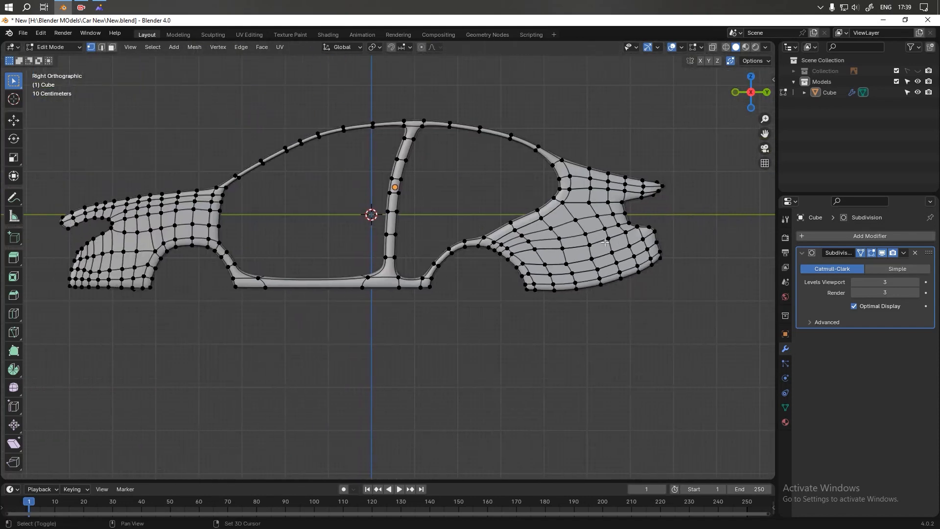
key("Tab")
mouse_move(546, 267)
middle_mouse_down("alt")
mouse_move(569, 269)
mouse_move(548, 271)
middle_mouse_up("alt")
middle_click_drag(482, 265, 492, 288, "alt")
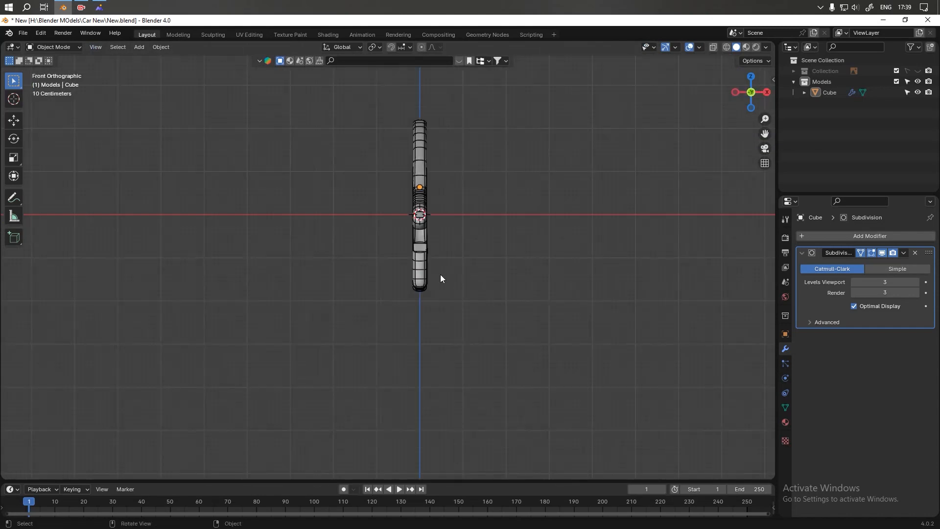
left_click(425, 271)
key("Tab")
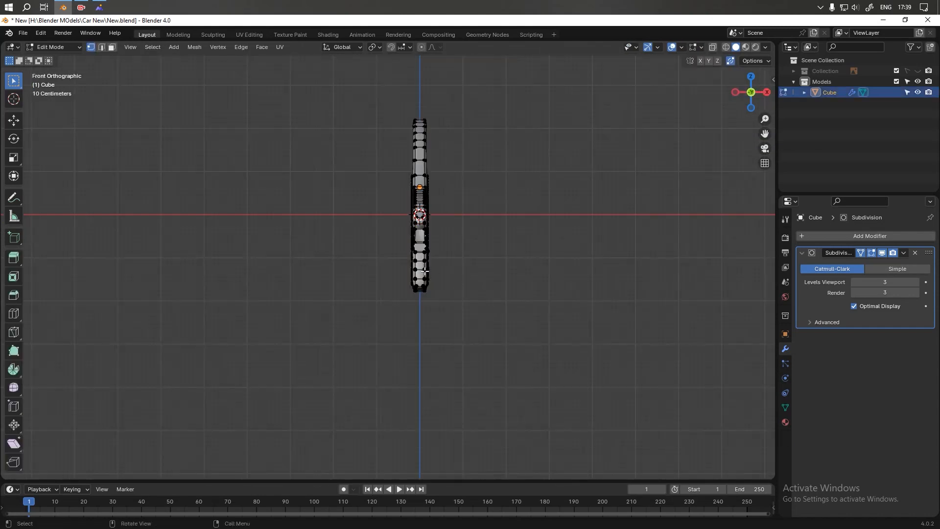
scroll(424, 272, "up", 3)
left_click(881, 253)
middle_click_drag(550, 214, 545, 252, "alt")
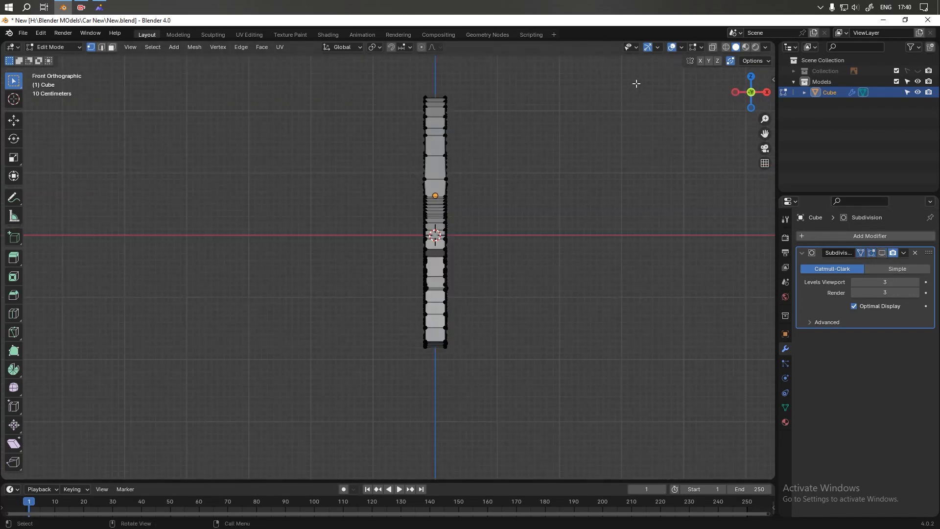
- Try to move only the vertices on one side of the body's thickness along X, using X-ray selection
left_click(713, 48)
left_click_drag(390, 85, 440, 409)
scroll(489, 315, "down", 3)
middle_click_drag(501, 306, 608, 264, "shift")
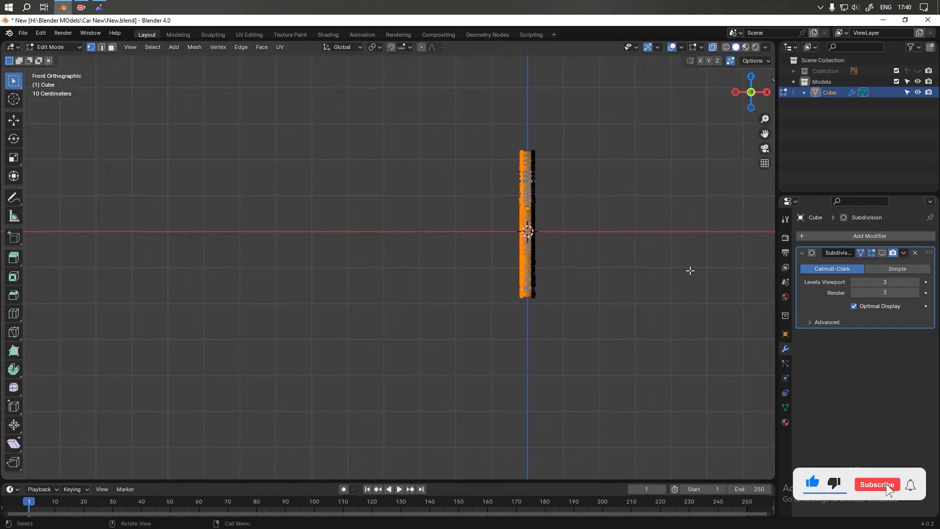
key("g")
key("x")
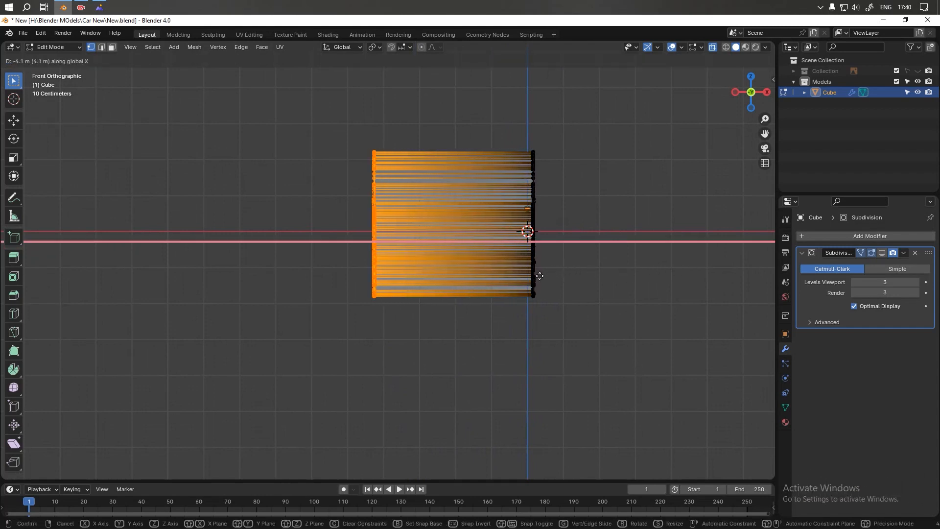
left_click(515, 277)
key("KP_7")
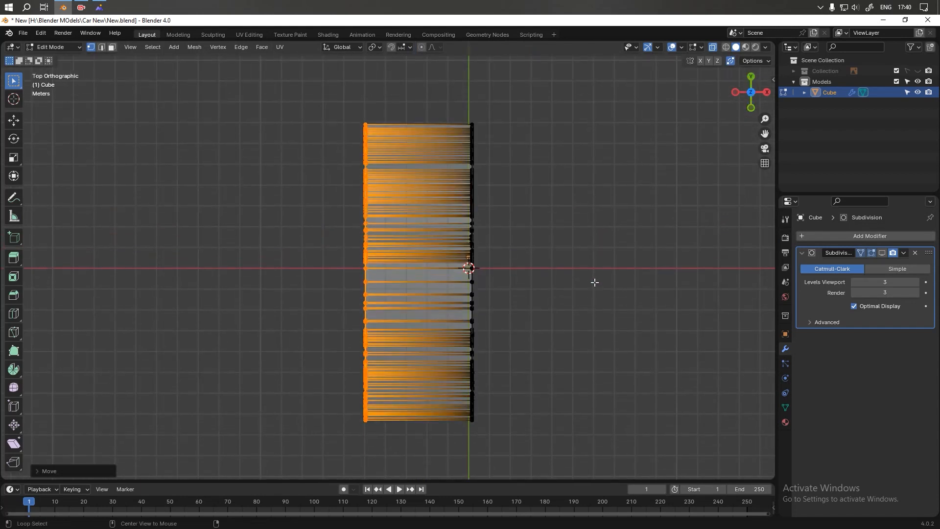
middle_click_drag(588, 314, 627, 281, "shift")
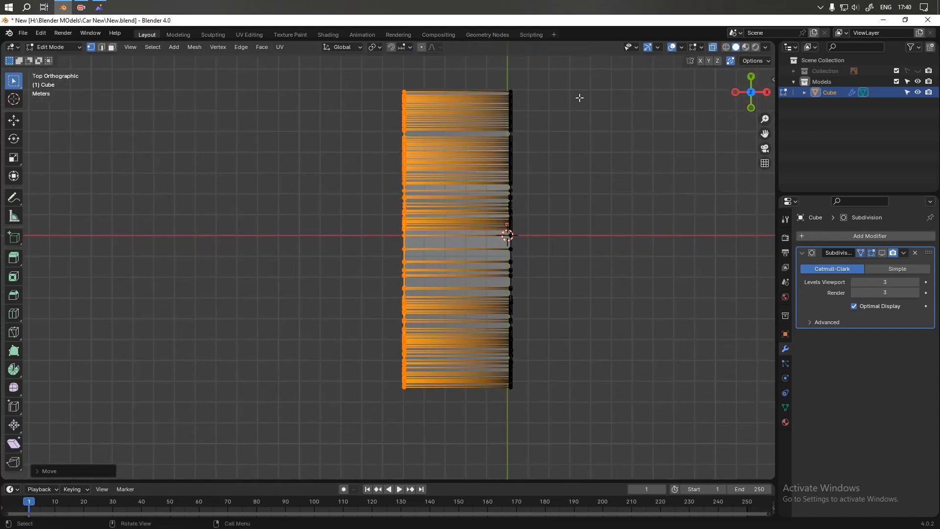
left_click_drag(563, 79, 491, 401)
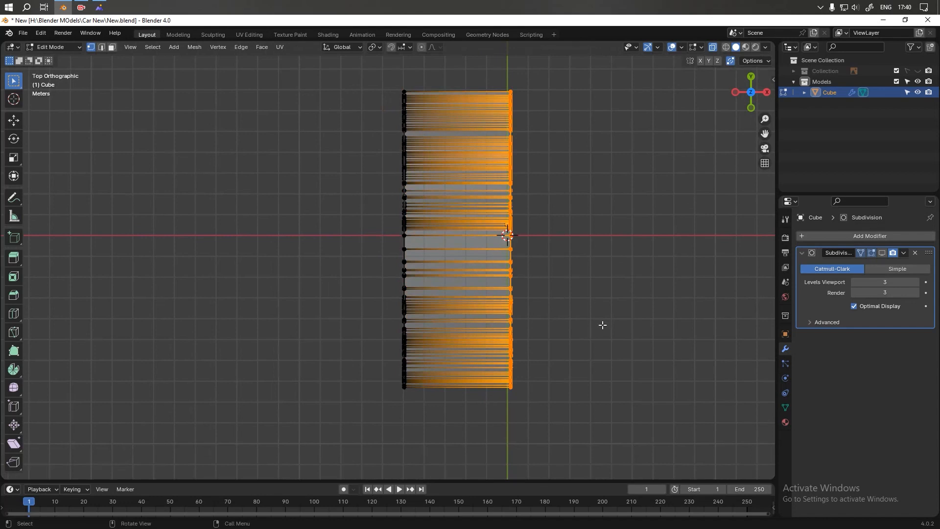
key("ctrl+z")
key("ctrl+z")
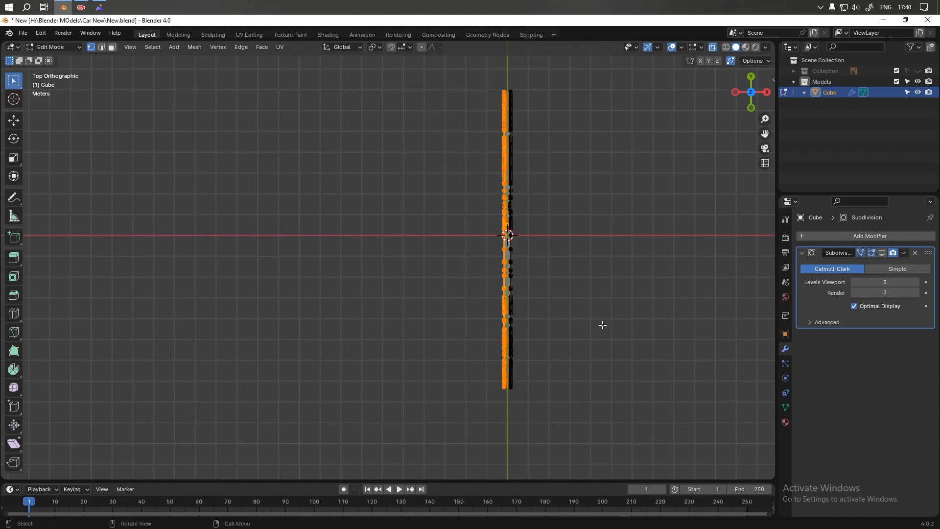
- Move the entire body mesh 4 m along X in Edit Mode, leaving the object origin in place
key("Tab")
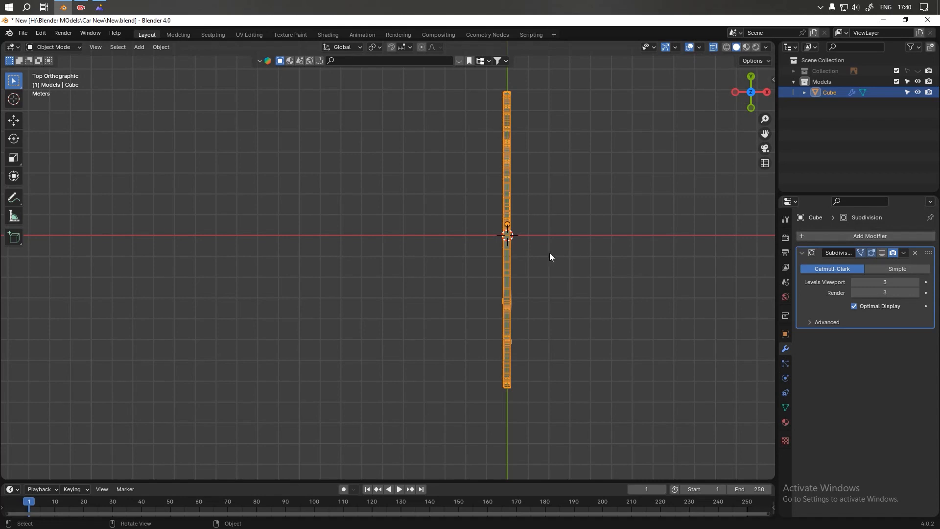
key("Tab")
key("a")
key("g")
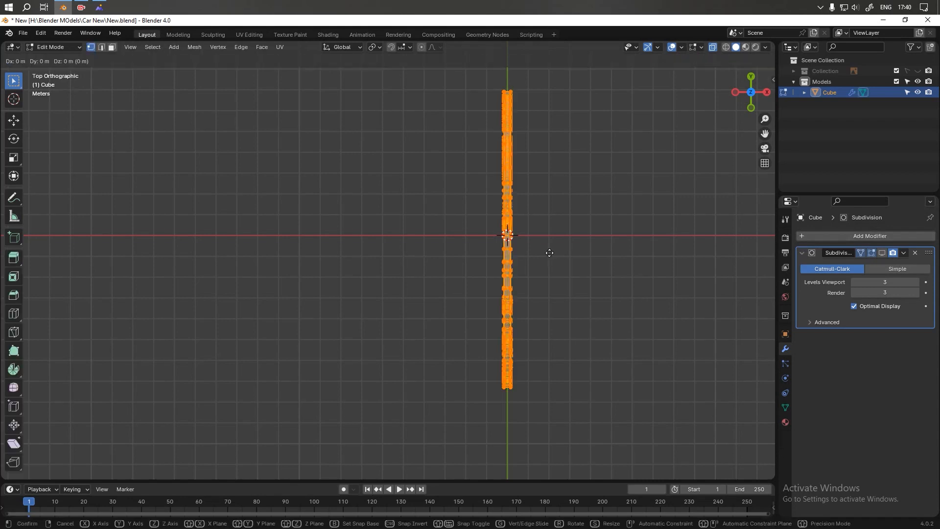
key("x")
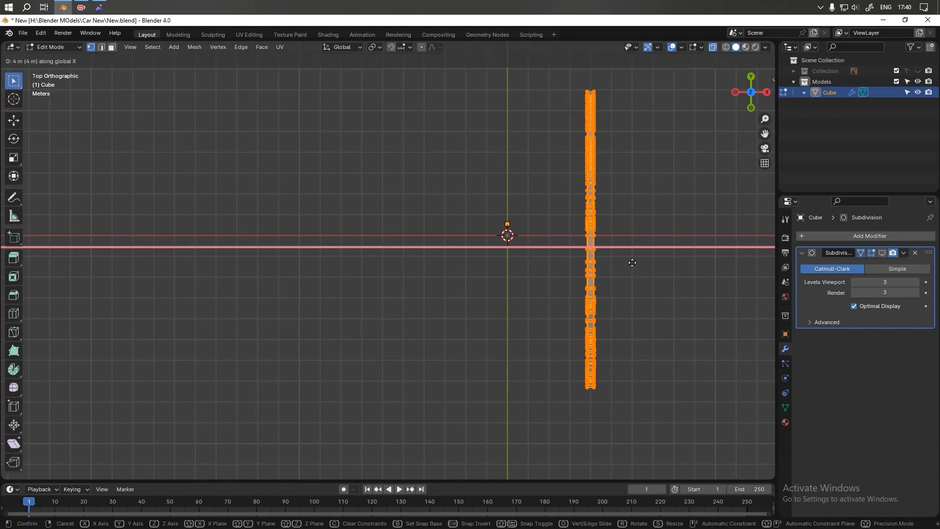
left_click(632, 262)
- Add a Mirror modifier on the X axis to the body in Object Mode with Clipping enabled
key("Tab")
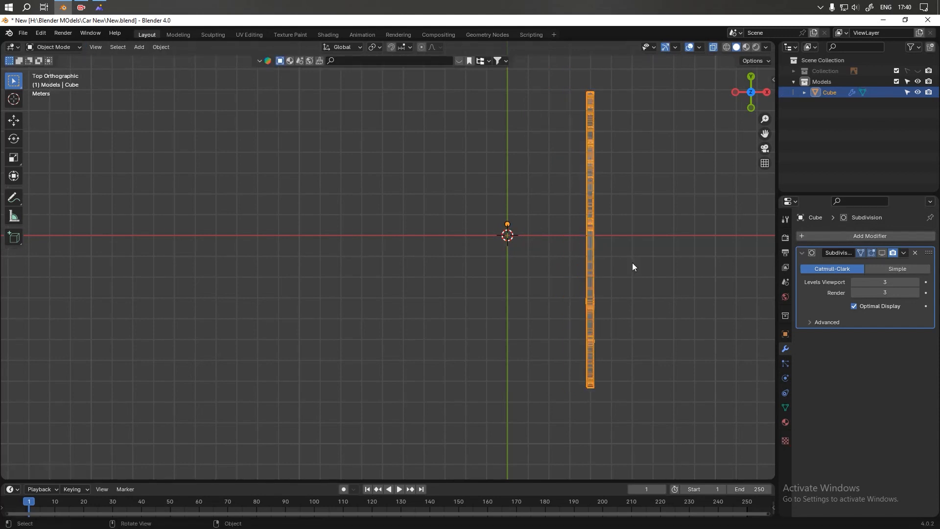
left_click(824, 236)
mouse_move(818, 236)
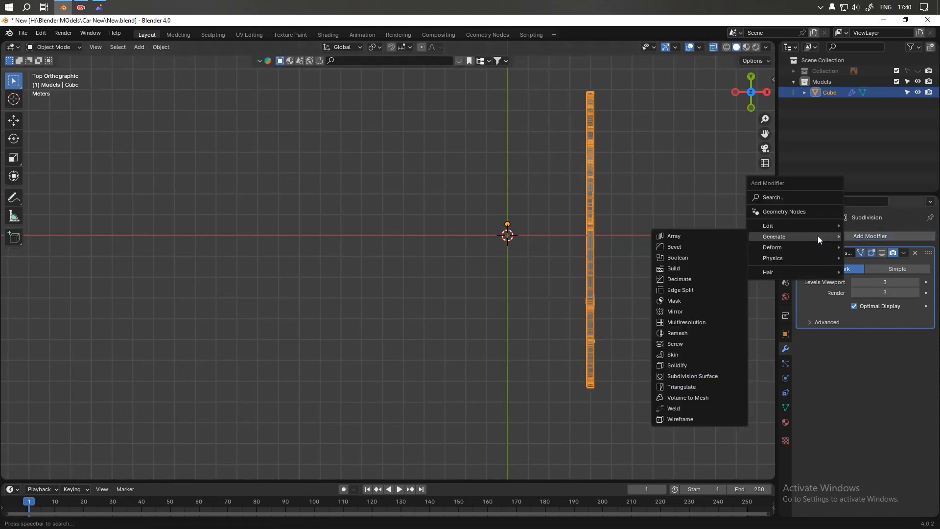
left_click(683, 310)
middle_click_drag(680, 311, 647, 241)
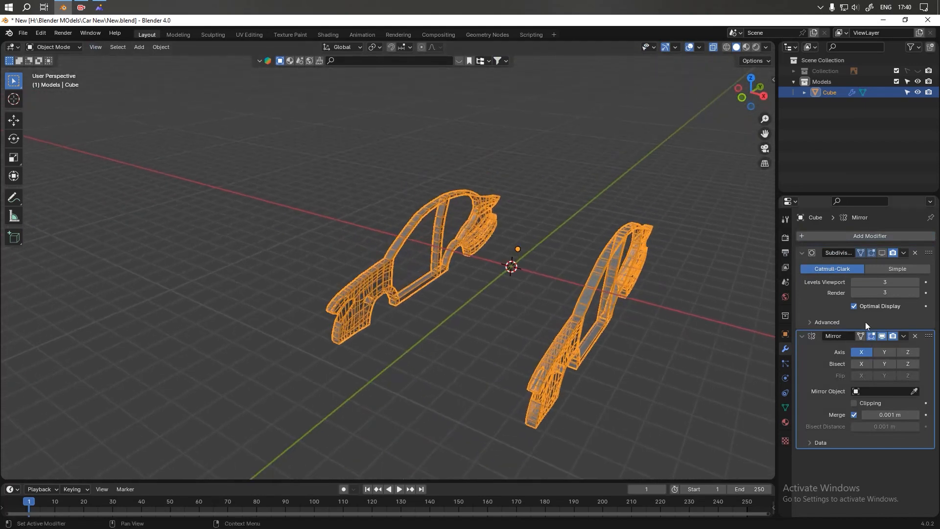
left_click(722, 340)
scroll(590, 319, "up", 2)
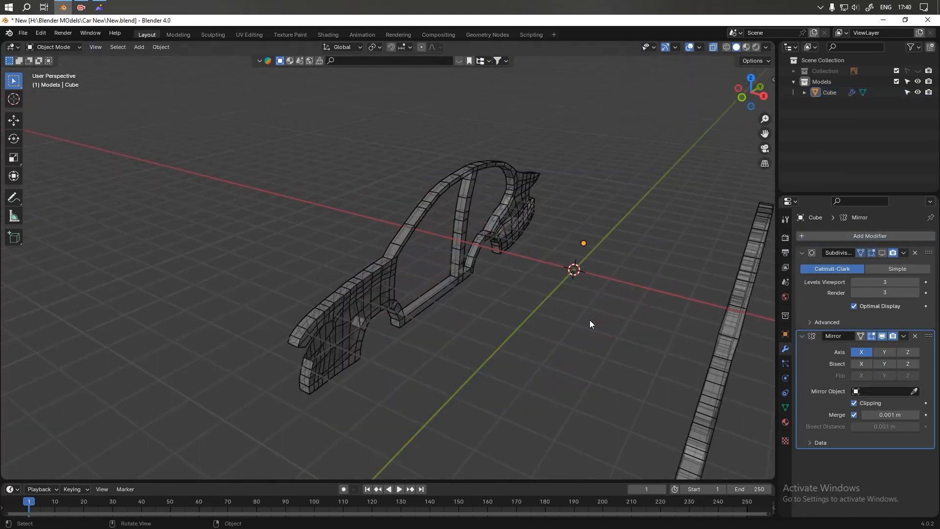
- Turn off the wireframe overlay and X-ray display for the mirrored body
left_click(699, 47)
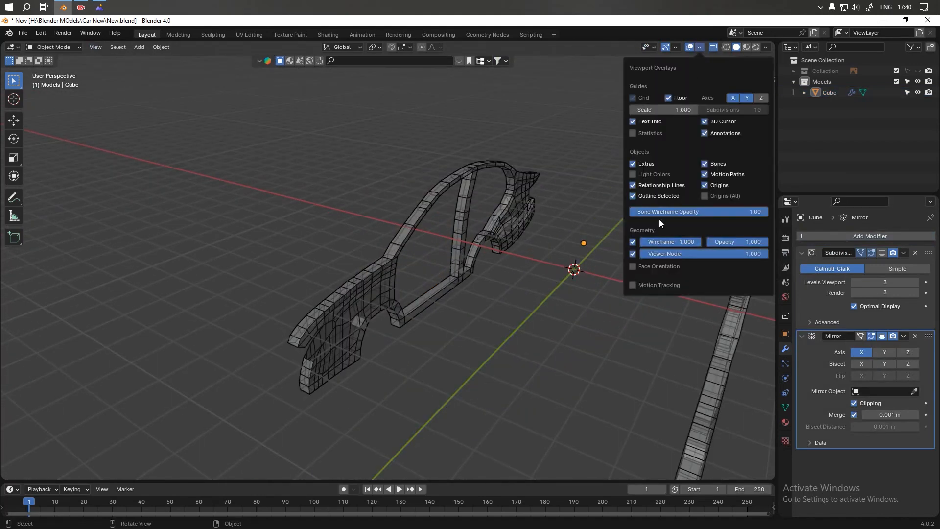
left_click(633, 243)
key("a")
middle_click_drag(548, 259, 619, 273)
left_click(626, 276)
left_click(713, 48)
middle_click_drag(660, 115, 615, 119)
middle_click_drag(578, 144, 711, 196)
- Enter Edit Mode on the body with face selection and select the outer faces along the door sill
left_click(648, 193)
key("Tab")
key("3")
left_click(686, 198)
left_click(715, 196, "shift")
left_click(585, 208, "shift")
left_click(567, 211, "shift")
- Add the outer rim faces around the front wheel arch to the selection
middle_click_drag(583, 212, 636, 215)
left_click(656, 178, "shift")
left_click(658, 168, "shift")
left_click(672, 156, "shift")
left_click(688, 148, "shift")
left_click(706, 147, "shift")
left_click(728, 149, "shift")
left_click(748, 175, "shift")
- Extend the selection along the bottom row of outer faces on the front fender, ahead of the wheel arch
middle_click_drag(748, 175, 611, 224)
left_click(610, 224, "shift")
left_click(612, 239, "shift")
left_click(620, 238, "shift")
left_click(629, 238, "shift")
left_click(639, 238, "shift")
left_click(648, 238, "shift")
left_click(659, 239, "shift")
left_click(670, 239, "shift")
left_click(675, 239, "shift")
left_click(684, 239, "shift")
- Add the rear panel's bottom row and the outer rim faces of the rear wheel arch to the selection
middle_click_drag(504, 221, 530, 231)
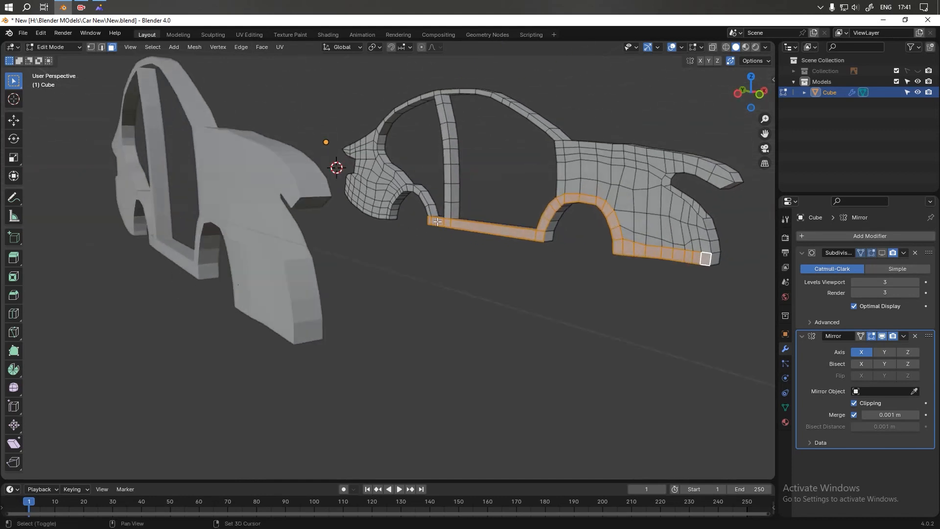
scroll(438, 221, "up", 3)
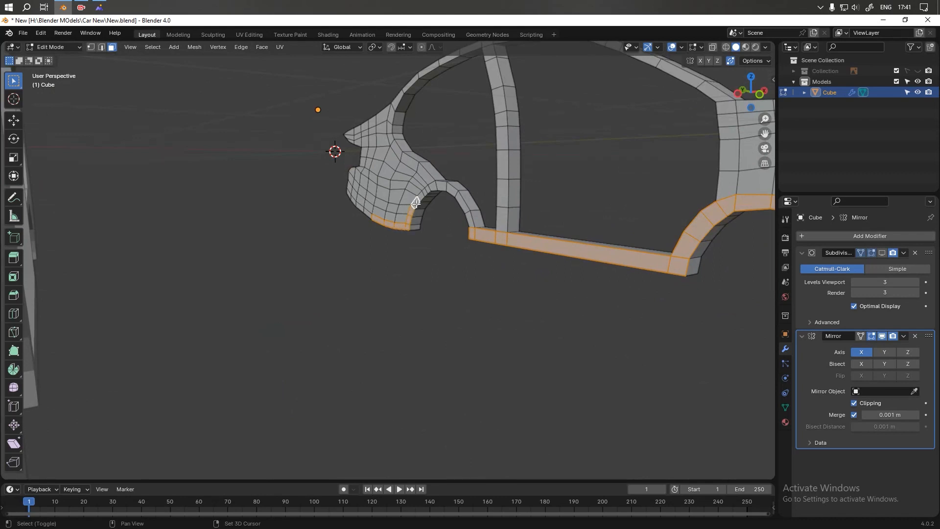
scroll(418, 198, "up", 2)
left_click(446, 172, "alt+shift")
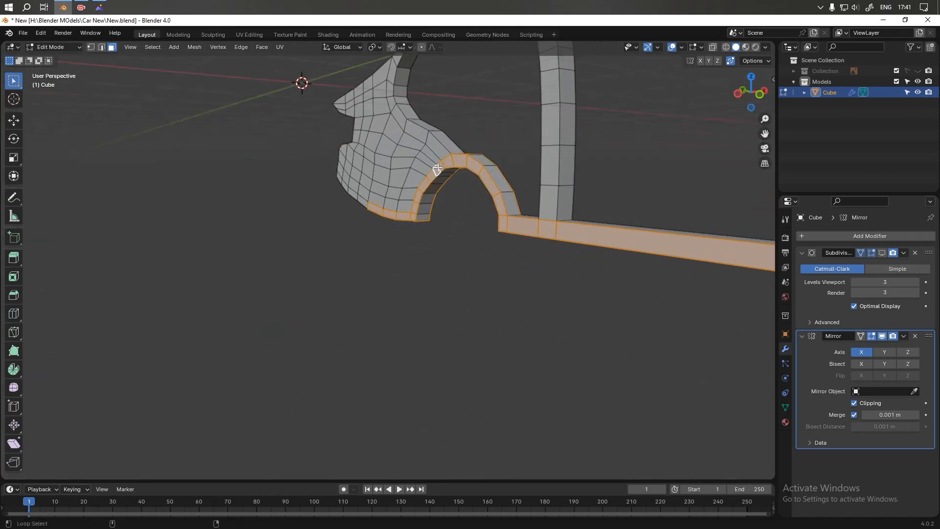
left_click(445, 170, "alt+shift")
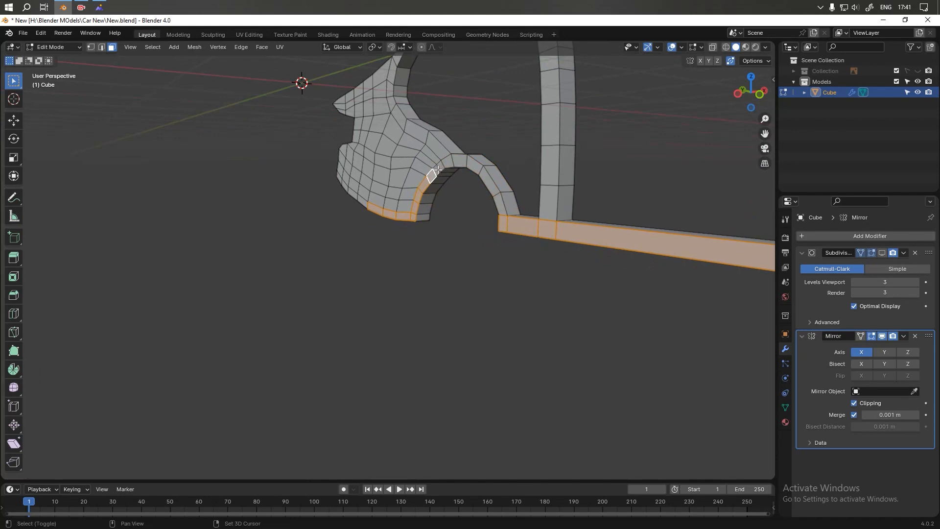
left_click(460, 159, "shift")
left_click(475, 167, "shift")
left_click(500, 203, "shift")
left_click(489, 181, "shift")
scroll(465, 227, "up", 3)
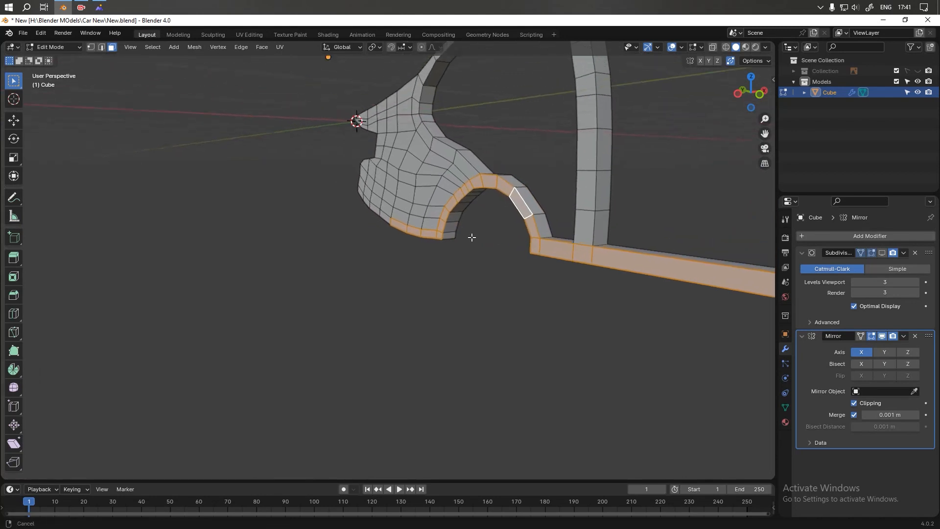
- Continue the face selection up along the rear panel's outer edge with the last three border faces
left_click(389, 214, "shift")
left_click(377, 201, "shift")
left_click(366, 189, "shift")
- Extrude the selected lower faces inward until the two mirrored halves meet at the centre line
key("KP_1")
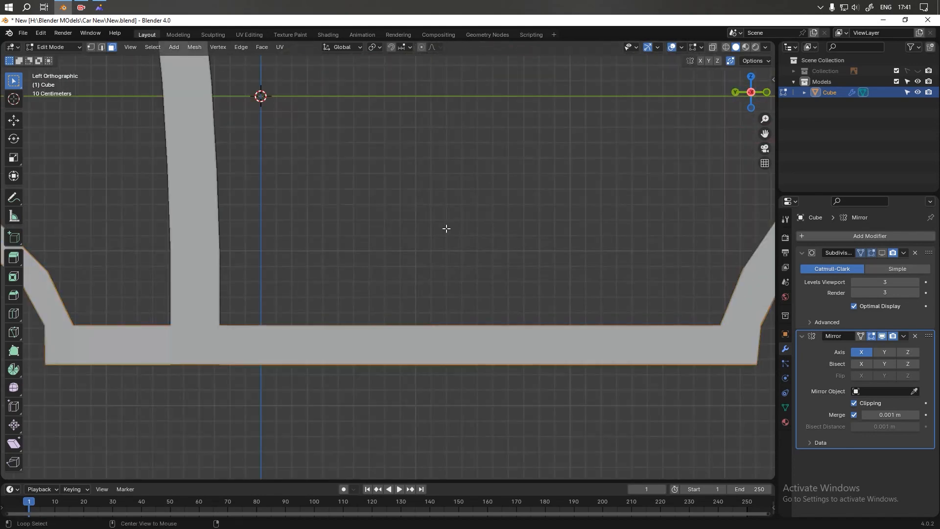
key("KP_7")
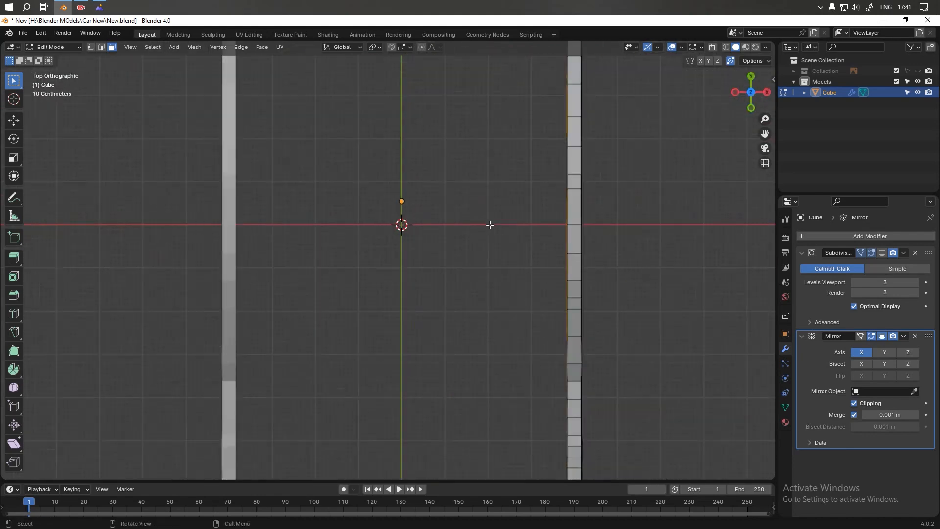
key("e")
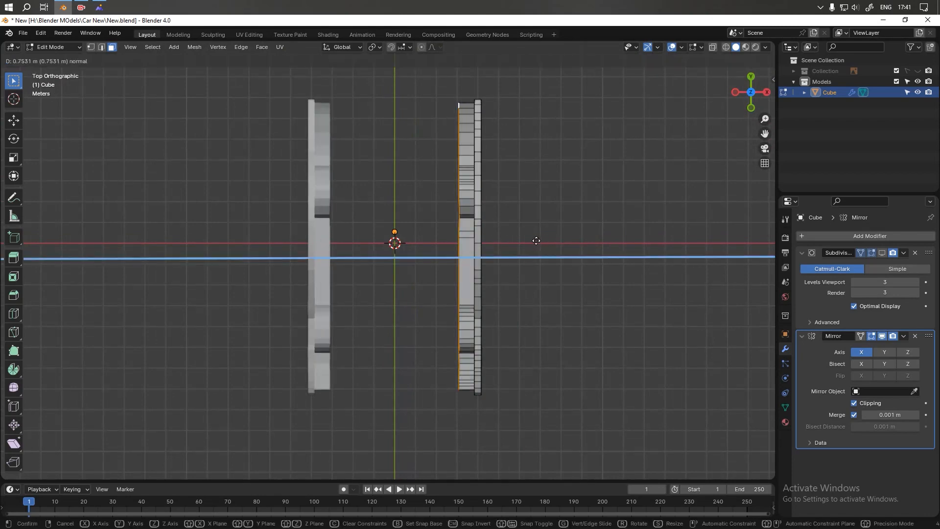
left_click(476, 248)
scroll(516, 226, "down", 2)
middle_click_drag(516, 227, 531, 243)
key("Tab")
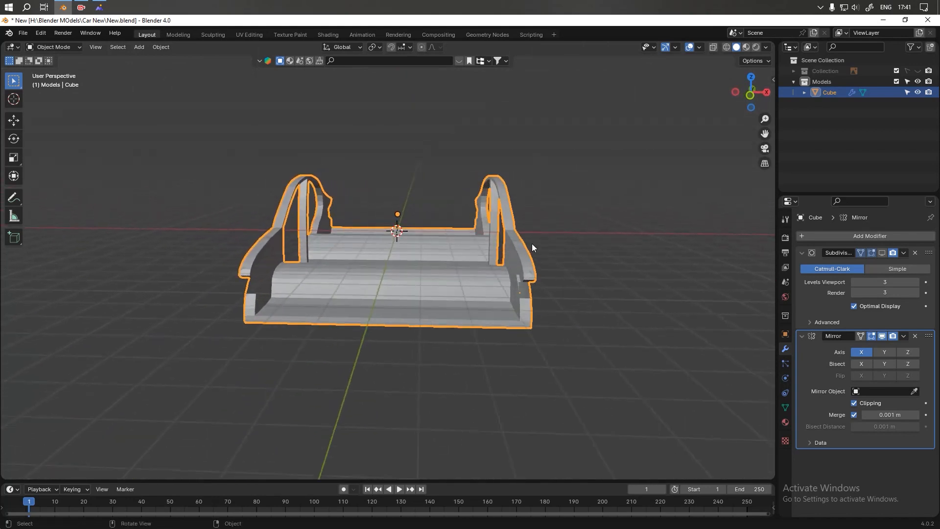
scroll(531, 235, "up", 4)
- Add three evenly spaced loop cuts along the length of the extruded floor half
key("Tab")
scroll(640, 200, "down", 5)
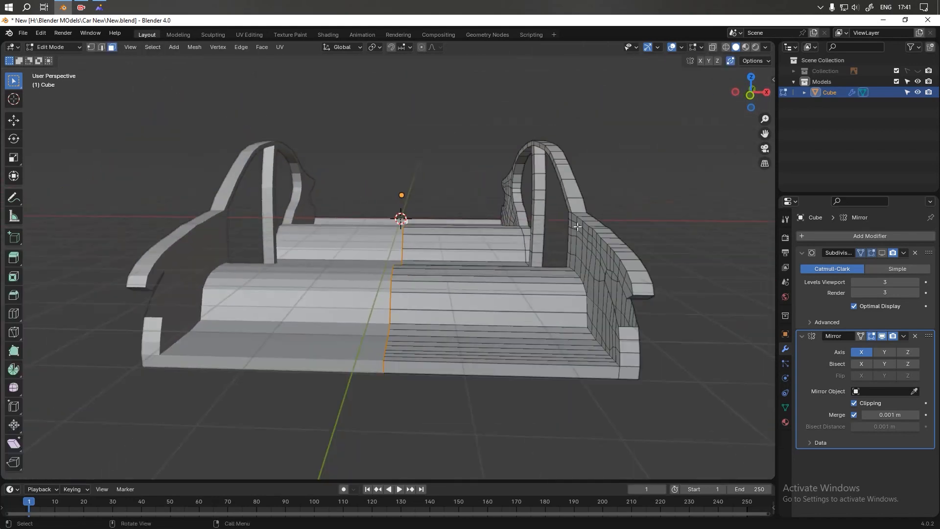
key("ctrl+r")
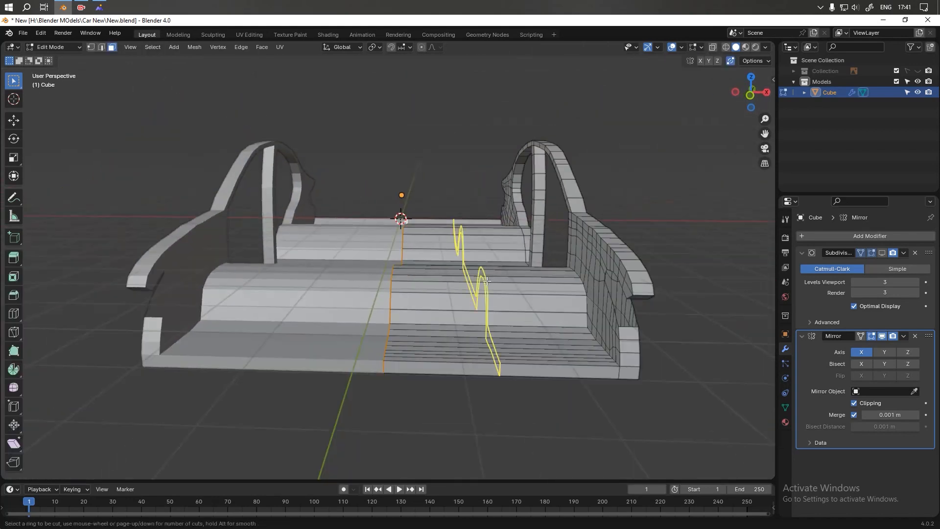
scroll(486, 280, "up", 2)
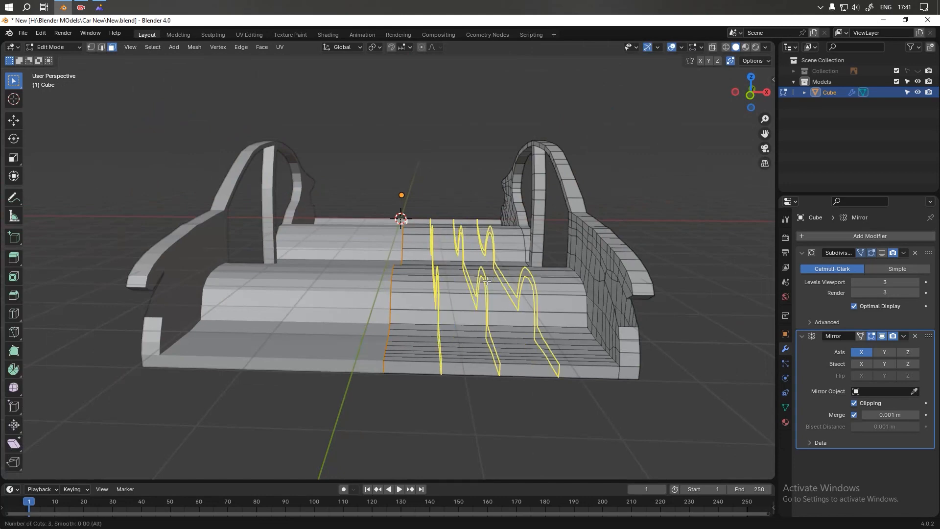
left_click(486, 281)
right_click(486, 280)
key("Tab")
scroll(612, 250, "down", 3)
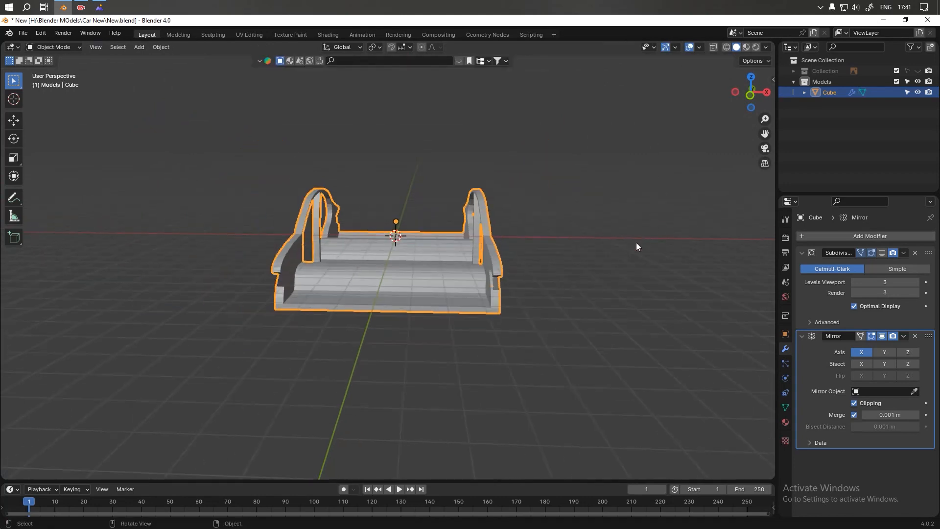
- Undo the three loop cuts on the floor, working from the front view
key("KP_3")
key("KP_1")
left_click(556, 258)
scroll(523, 253, "up", 2)
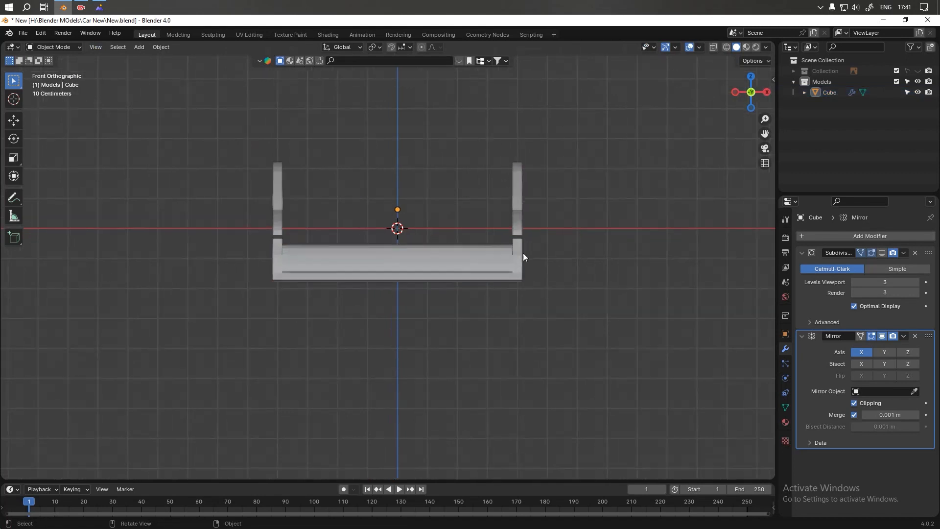
key("Tab")
scroll(522, 253, "up", 1)
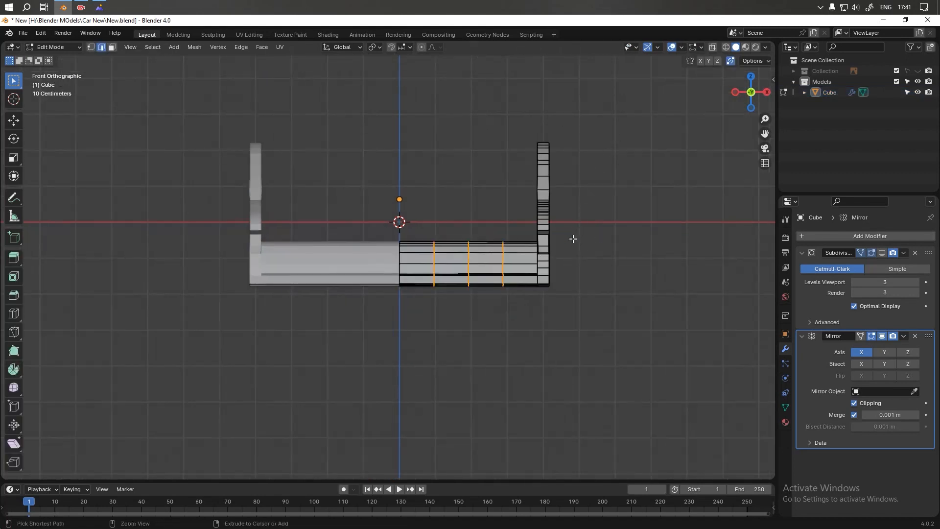
key("Tab")
left_click(522, 269)
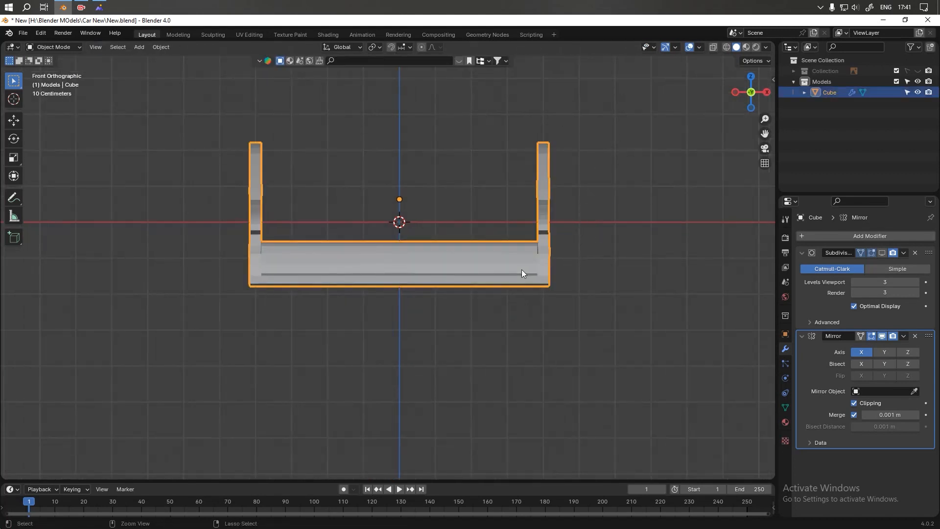
key("Tab")
key("alt+a")
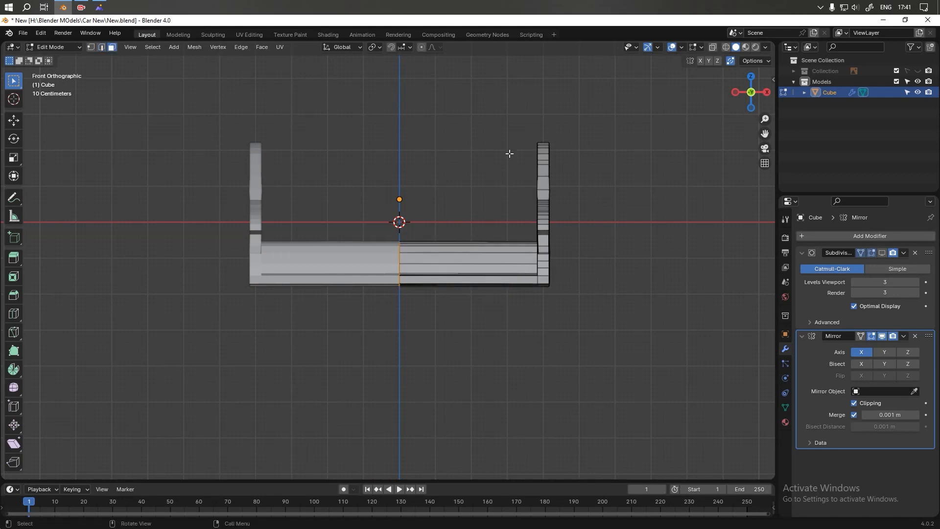
- Select the entire side panel through the mesh with X-ray on and move it inward about 1.7 m along X
left_click(714, 48)
left_click_drag(495, 110, 644, 393)
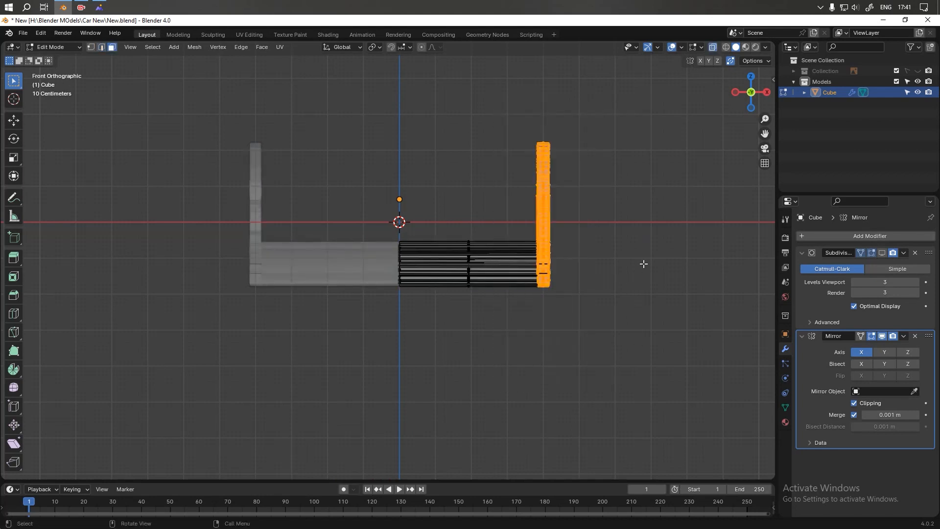
key("g")
key("x")
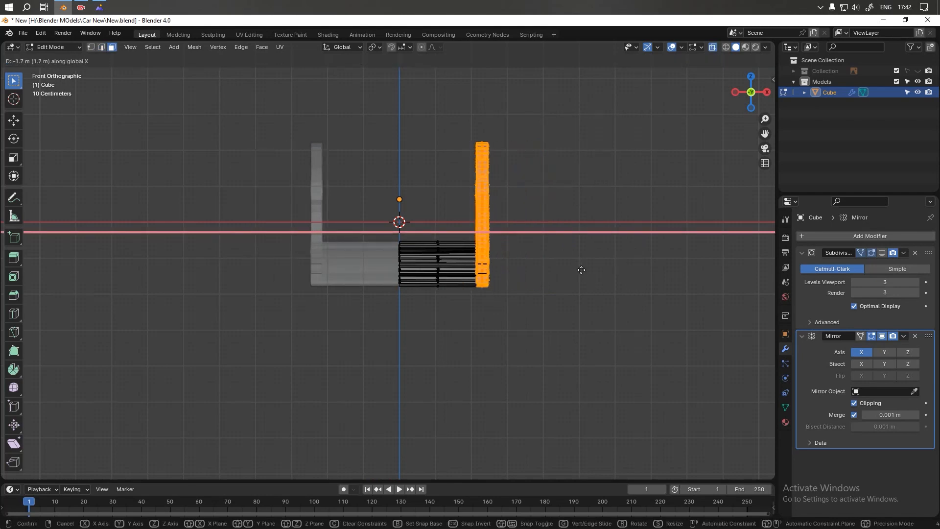
left_click(580, 269)
key("Tab")
scroll(552, 240, "down", 1)
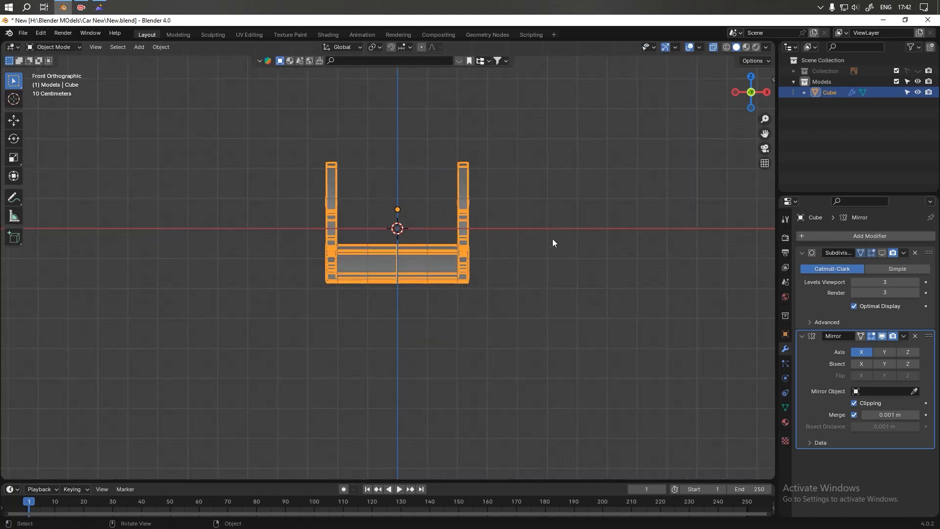
- Add two evenly spaced loop cuts along the length of the narrowed floor half without sliding them
middle_click_drag(551, 239, 545, 274, "alt")
key("KP_1")
key("Tab")
key("ctrl+r")
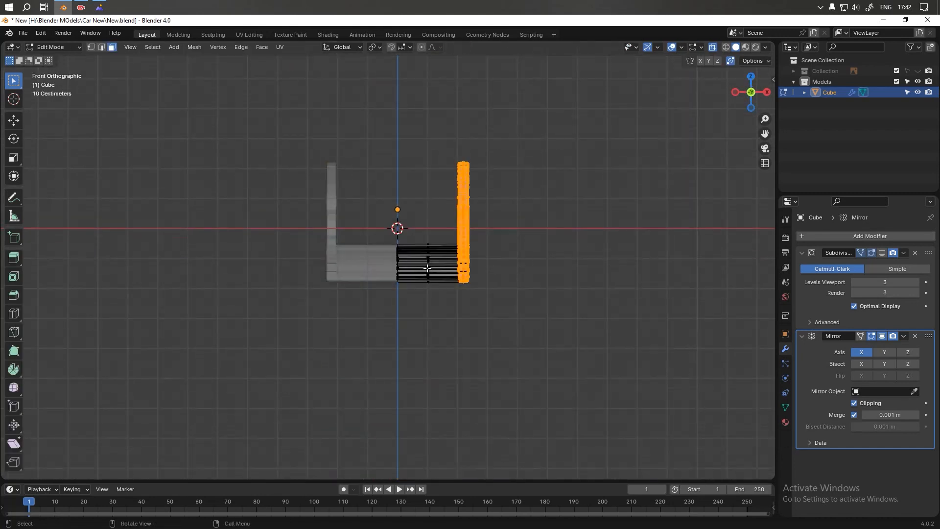
scroll(427, 269, "up", 1)
left_click(427, 268)
right_click(426, 267)
right_click(426, 268)
key("Tab")
- Deselect the body, turn off X-ray, and bring its interior into view
middle_click_drag(610, 260, 518, 294)
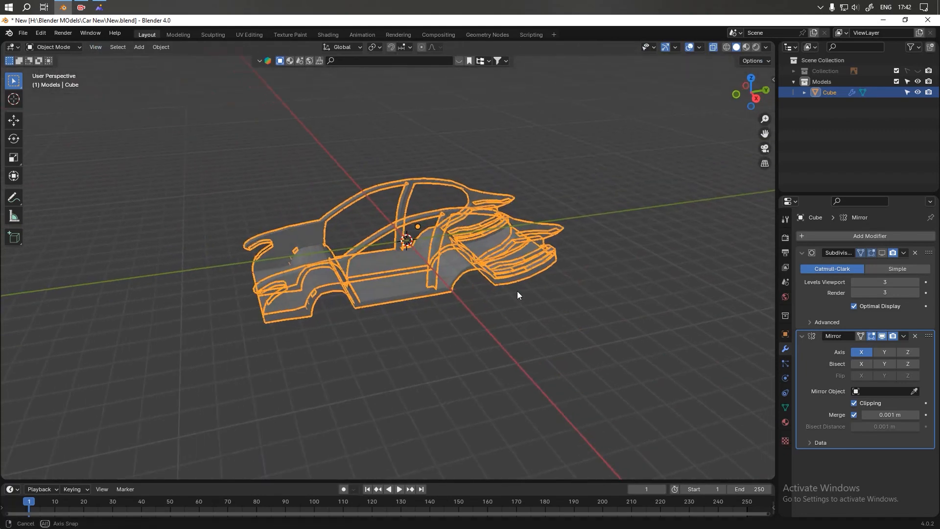
left_click(652, 148)
left_click(713, 47)
middle_click_drag(624, 213, 598, 250)
scroll(598, 247, "up", 1)
scroll(481, 248, "up", 2)
middle_click_drag(481, 248, 500, 262)
- Enter Edit Mode with face selection and select the face loop running along the inside of the roof rail
key("Tab")
scroll(194, 147, "up", 2)
middle_click_drag(194, 147, 425, 224, "shift")
mouse_move(424, 224)
middle_mouse_down()
mouse_move(455, 230)
mouse_move(410, 221)
middle_mouse_up()
key("3")
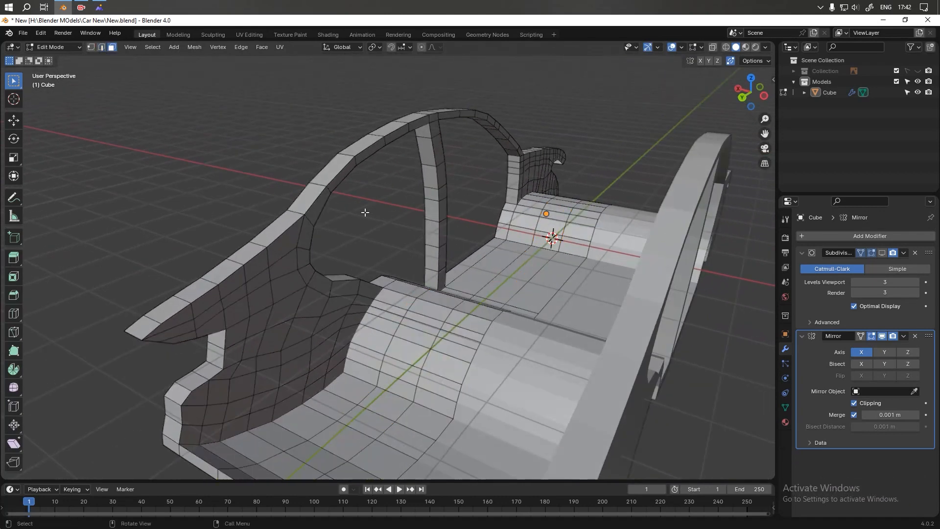
scroll(325, 201, "down", 1, "alt")
left_click(325, 195, "alt")
- Lasso-deselect the loop's faces below the roof rail around the rear fender and the front pillar
middle_click_drag(327, 191, 346, 227)
scroll(345, 199, "up", 1)
left_click_drag(338, 229, 274, 296, "ctrl")
left_click_drag(509, 264, 325, 384, "ctrl")
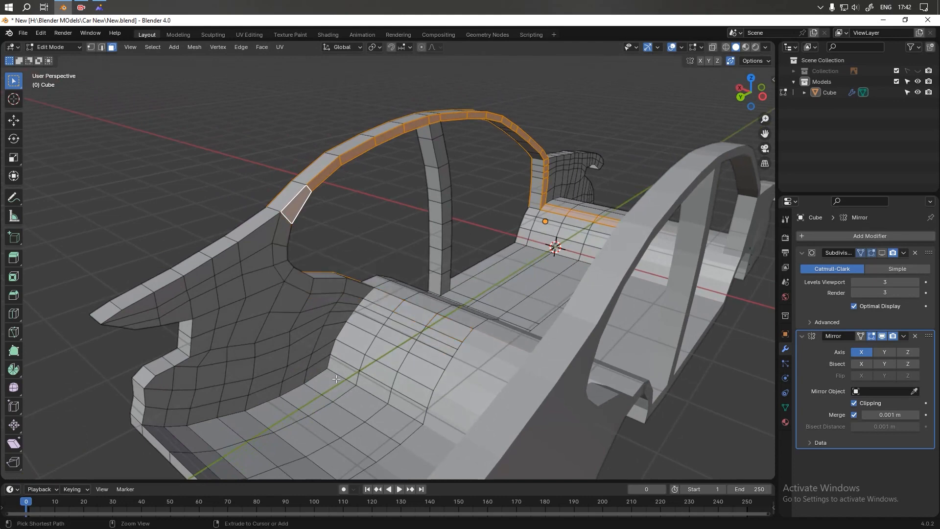
left_click_drag(563, 161, 459, 270, "ctrl")
middle_click_drag(595, 196, 474, 269)
left_click_drag(168, 145, 552, 318, "ctrl")
- From the top view with X-ray on, deselect the remaining faces across the rear wheel arch
middle_click_drag(583, 277, 437, 324, "alt")
middle_click_drag(503, 325, 567, 357, "alt")
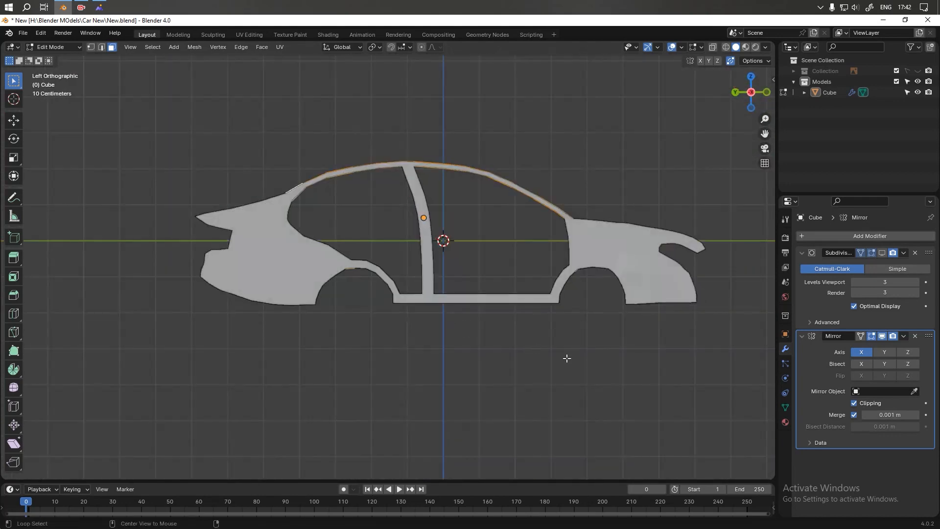
left_click_drag(414, 280, 530, 299, "alt")
middle_click_drag(530, 300, 523, 343, "alt")
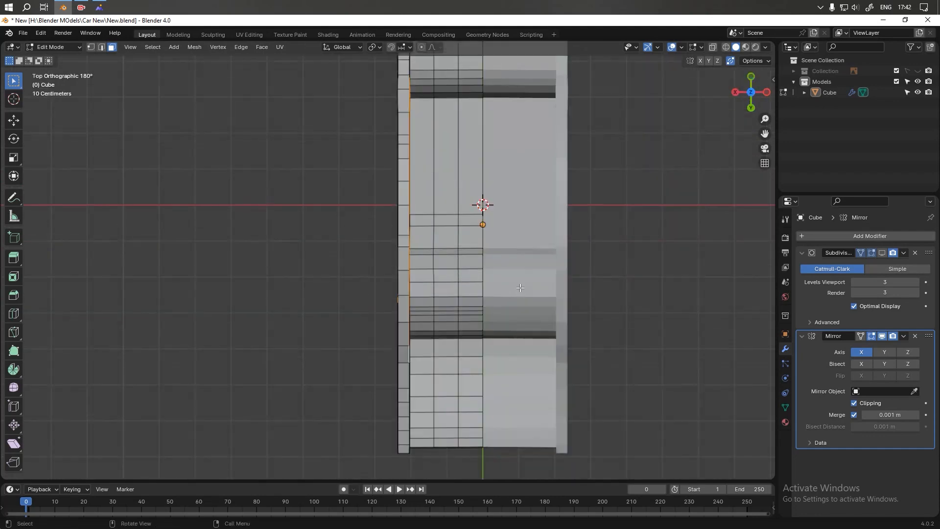
scroll(489, 214, "down", 2)
left_click(713, 48)
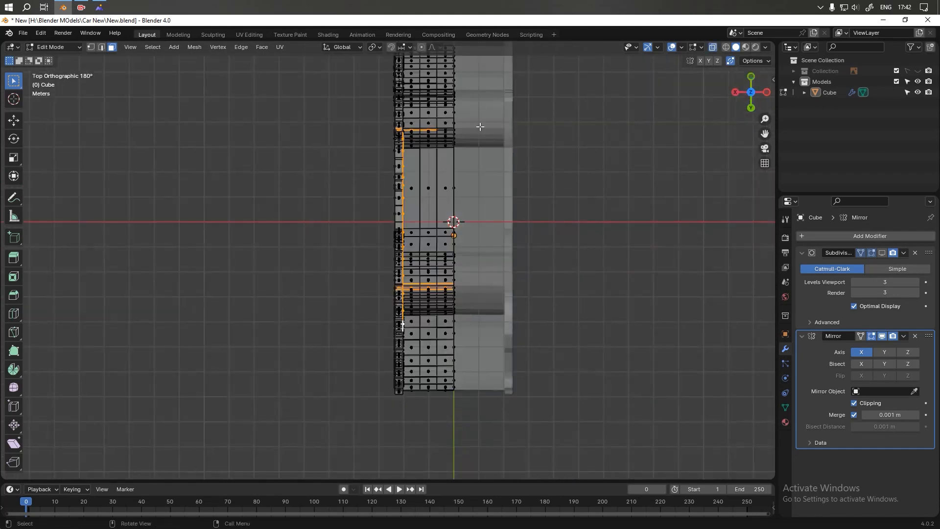
scroll(452, 255, "up", 1)
scroll(491, 264, "up", 3)
middle_click_drag(573, 253, 517, 143, "shift")
left_click_drag(517, 144, 375, 234, "ctrl")
left_click_drag(301, 175, 357, 247, "ctrl")
- Deselect the remaining faces across the front wheel arch so only the roof rail's inner faces stay selected
middle_click_drag(419, 101, 423, 300, "shift")
middle_click_drag(421, 203, 418, 303, "shift")
left_click_drag(462, 159, 377, 211, "ctrl")
left_click_drag(313, 151, 360, 199, "ctrl")
middle_click_drag(360, 200, 374, 146)
scroll(398, 200, "up", 3)
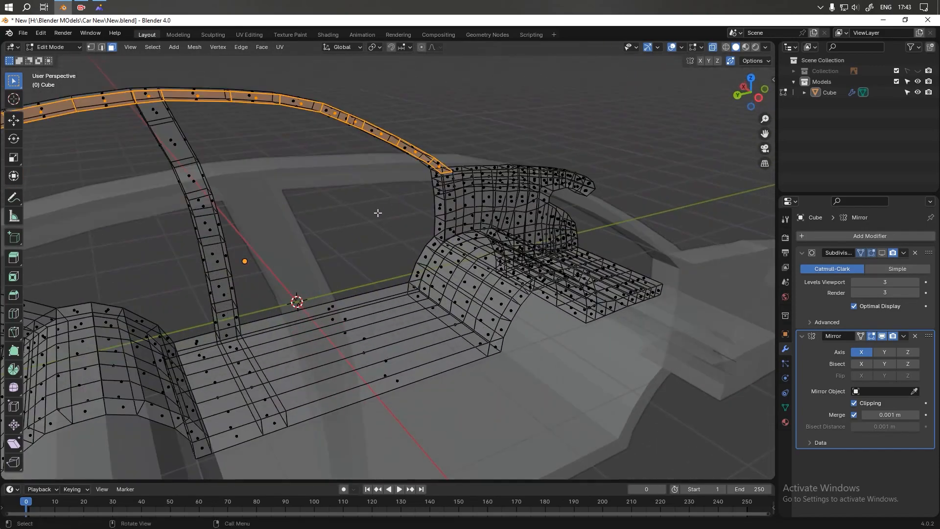
- Try moving the roof rail faces inward along X with proportional editing on and an enlarged influence radius
scroll(379, 212, "down", 2)
middle_click_drag(370, 231, 444, 218)
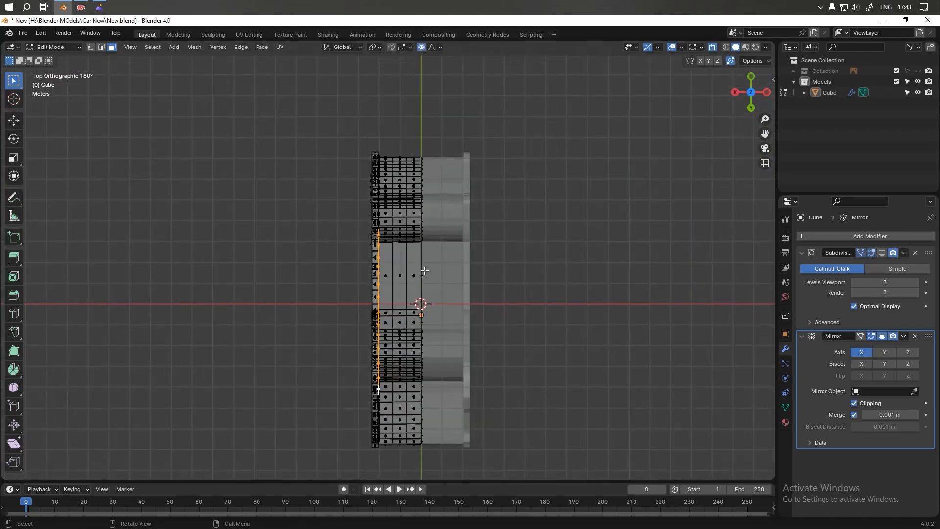
key("g")
key("x")
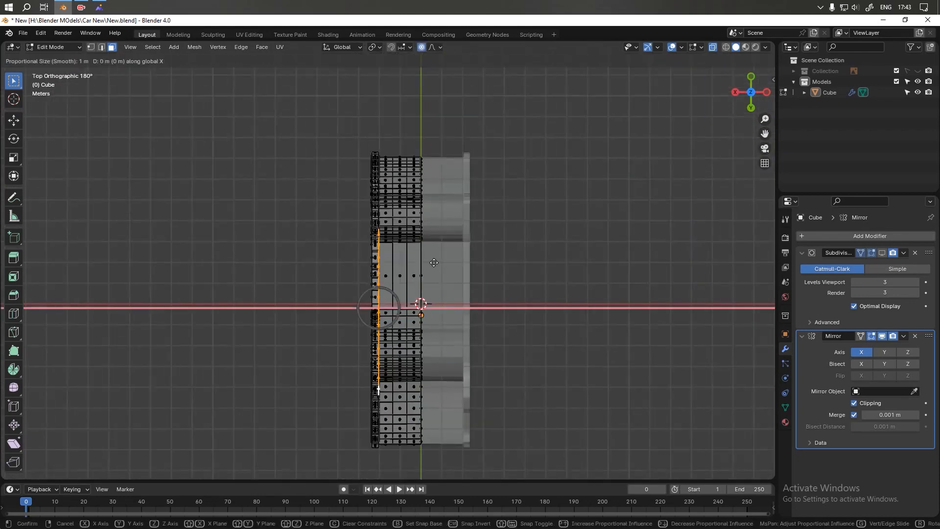
scroll(435, 262, "down", 17)
left_click(437, 262)
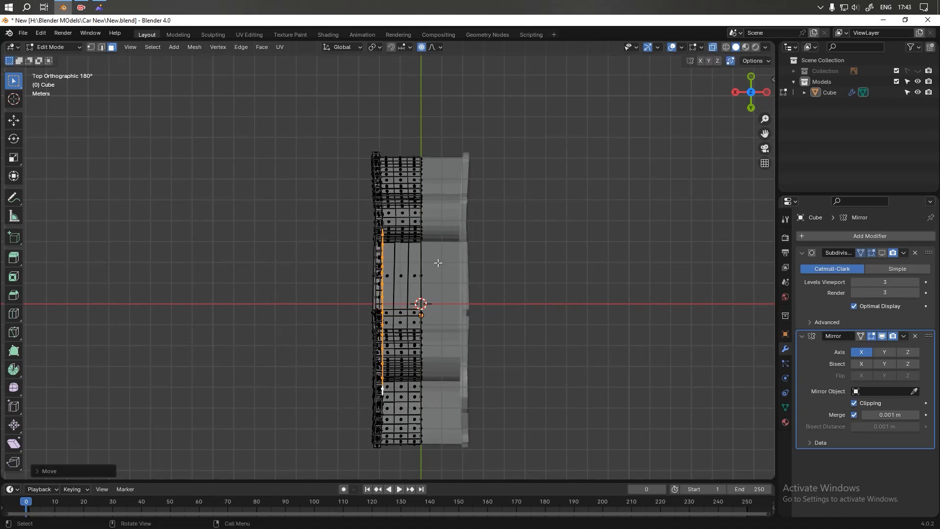
- Check the body from the side and back views and undo the roof rail move
key("KP_3")
middle_click_drag(530, 239, 425, 229)
key("KP_3")
key("ctrl+KP_1")
key("ctrl+z")
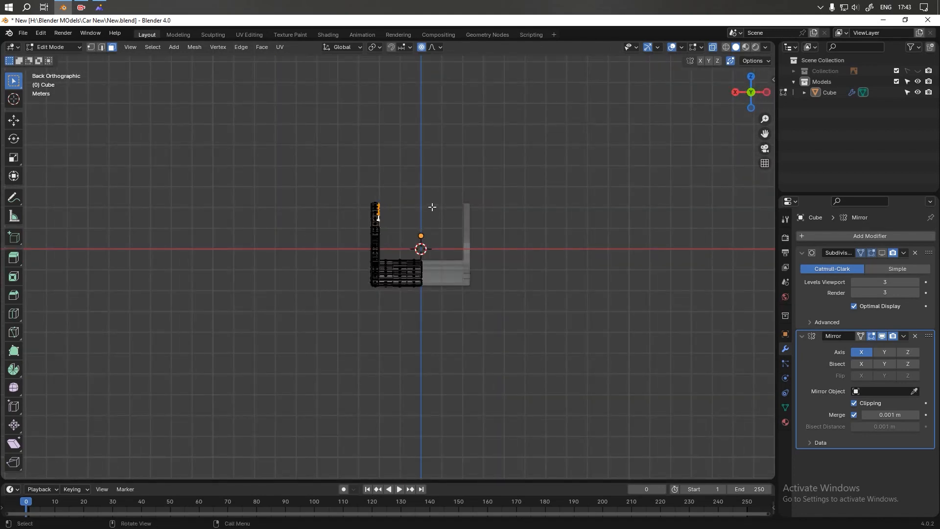
- Rotate the roof rail faces in the back view to lean the side inward, with a proportional size of about 5.05
key("r")
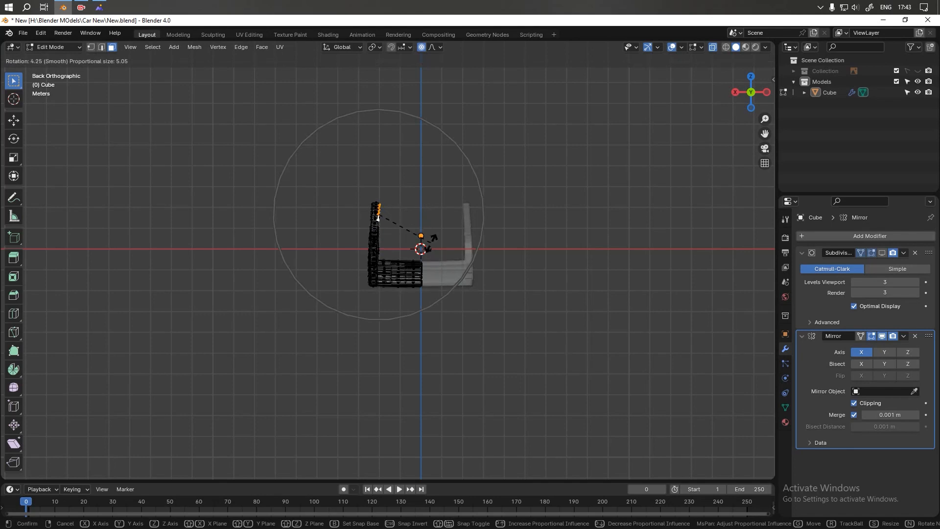
left_click(431, 251)
scroll(386, 210, "up", 5)
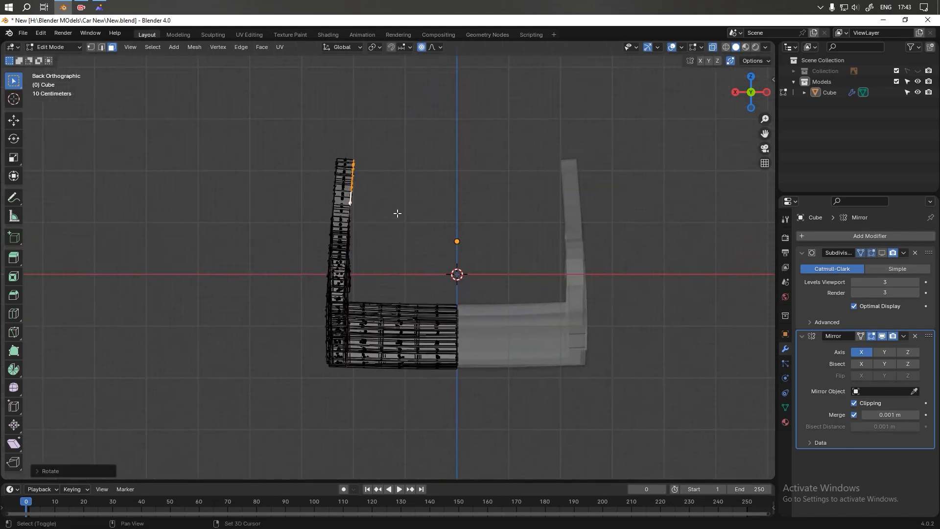
- Rotate the roof rail faces by about -1.5 degrees around Y, with the proportional size reduced to about 2.59
key("g")
key("x")
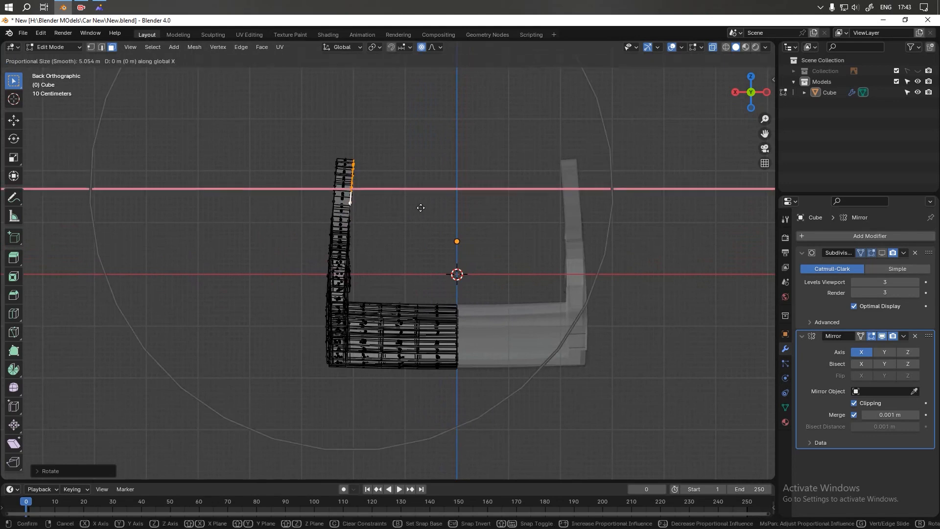
scroll(425, 207, "up", 7)
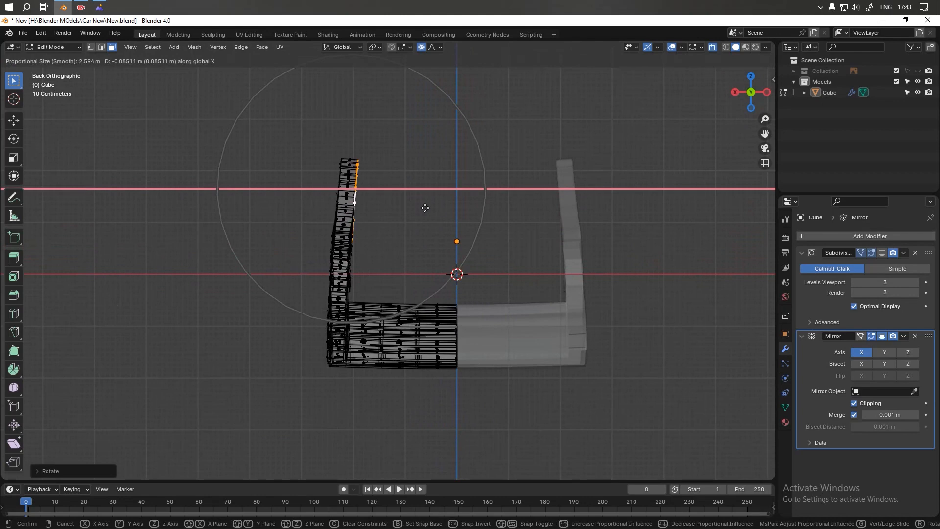
key("r")
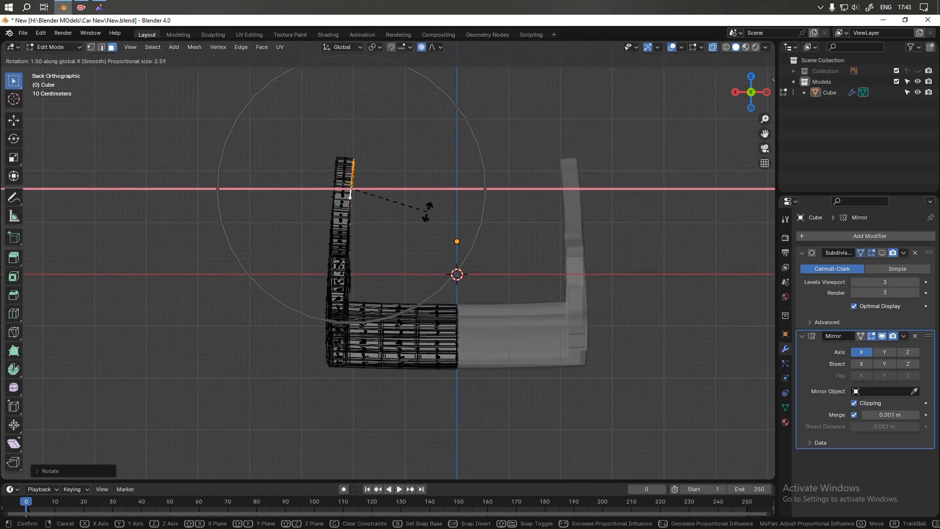
key("y")
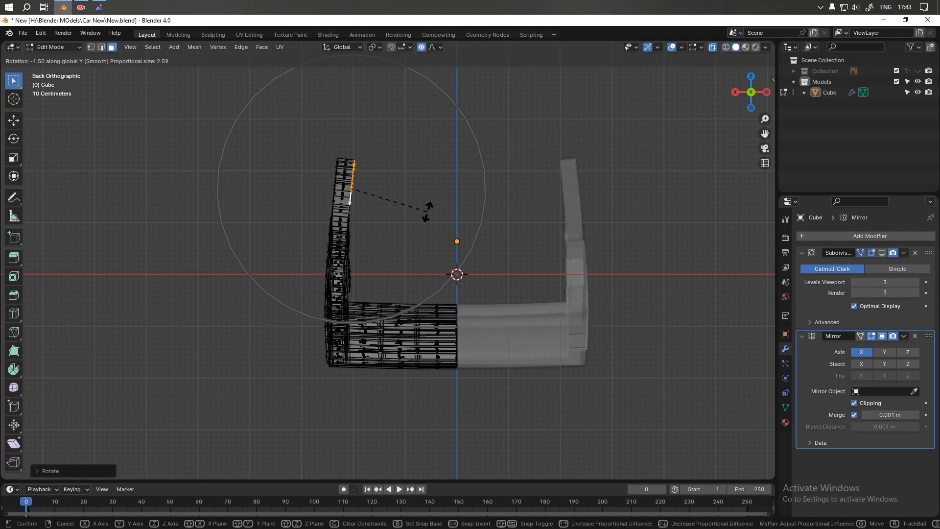
key("g")
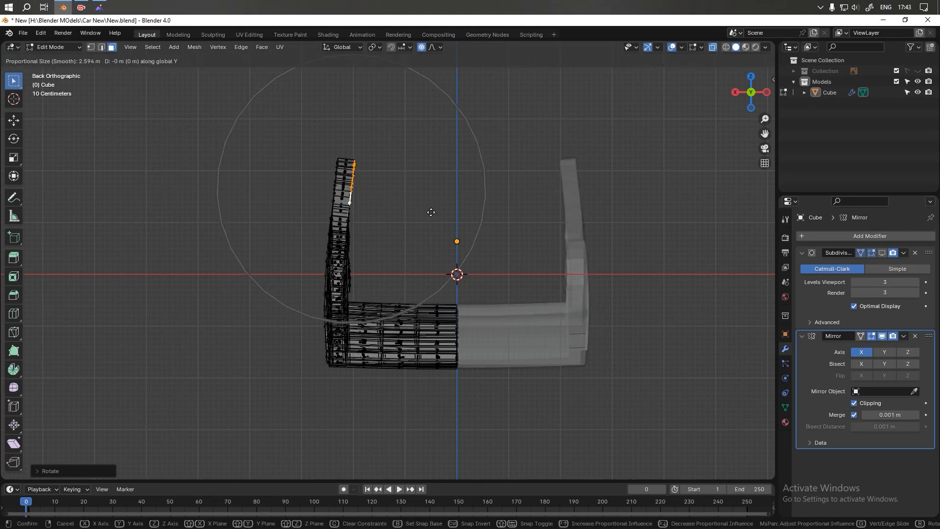
key("g")
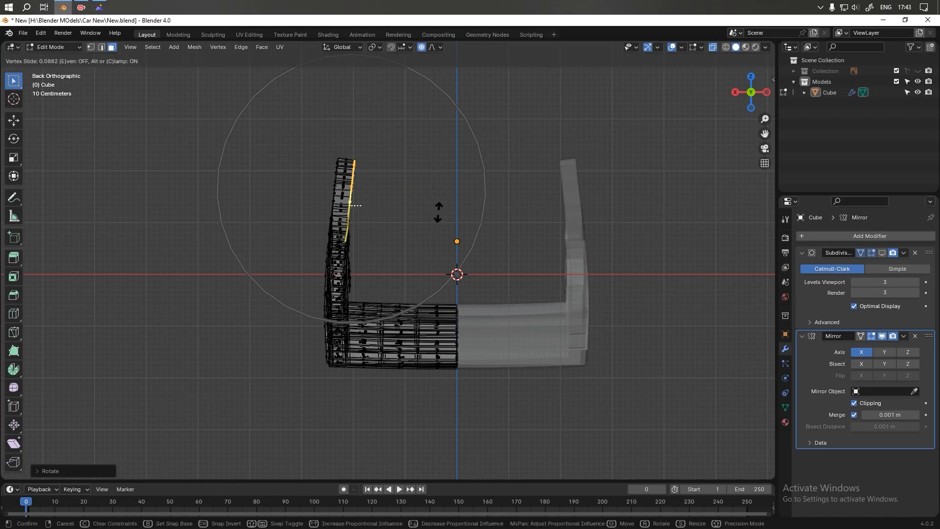
left_click(443, 212)
key("g")
key("x")
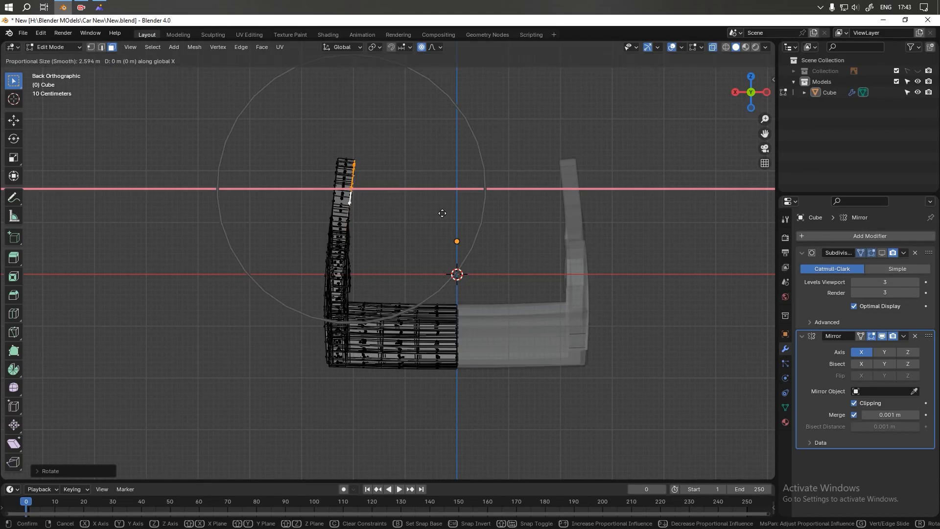
left_click(445, 212)
- Extrude the roof rail's inner faces along X to the centre plane to form the roof
middle_click_drag(445, 213, 512, 228)
key("g")
key("z")
key("z")
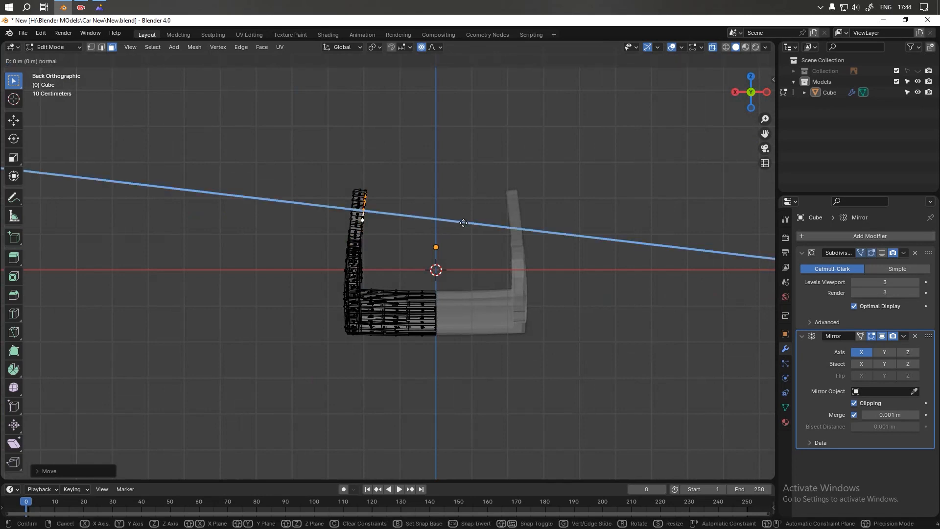
key("x")
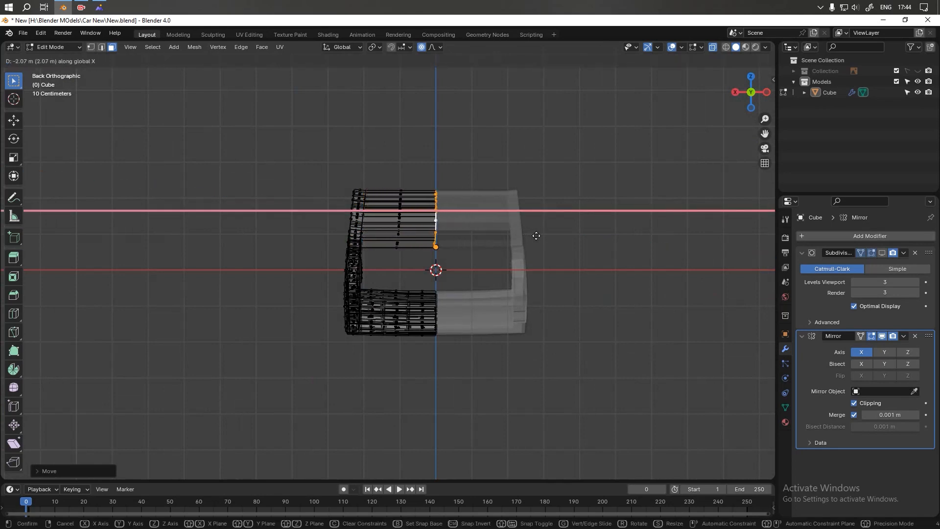
left_click(554, 235)
- Add two evenly spaced loop cuts along the extruded roof half, between the rail and the centreline
scroll(416, 231, "up", 2)
key("ctrl+r")
scroll(419, 228, "up", 1)
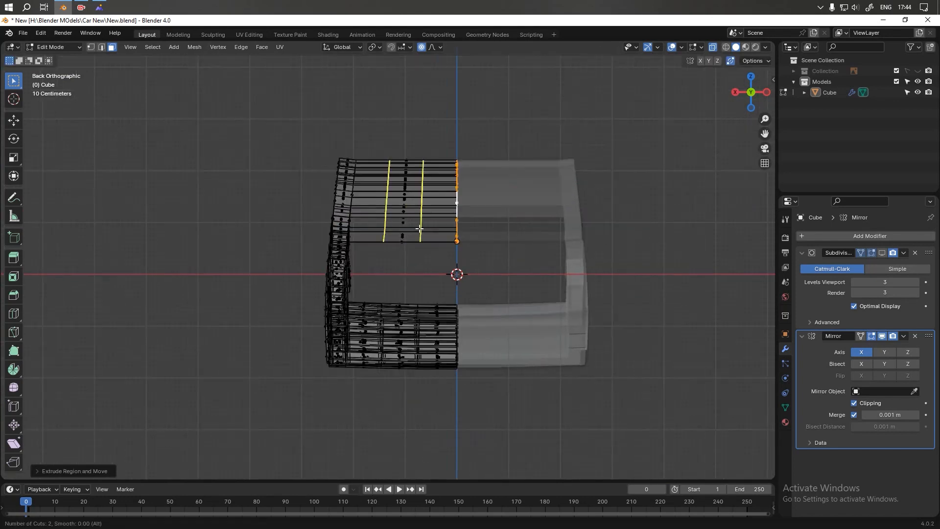
left_click(420, 228)
right_click(420, 228)
scroll(466, 200, "down", 1)
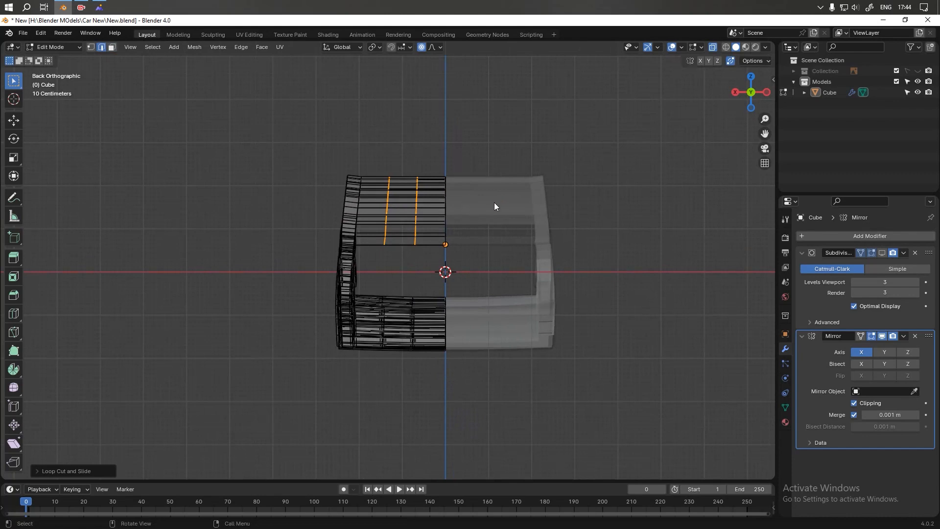
- Turn off X-ray and examine the new roof from the side and front
key("Tab")
middle_click_drag(462, 208, 727, 89)
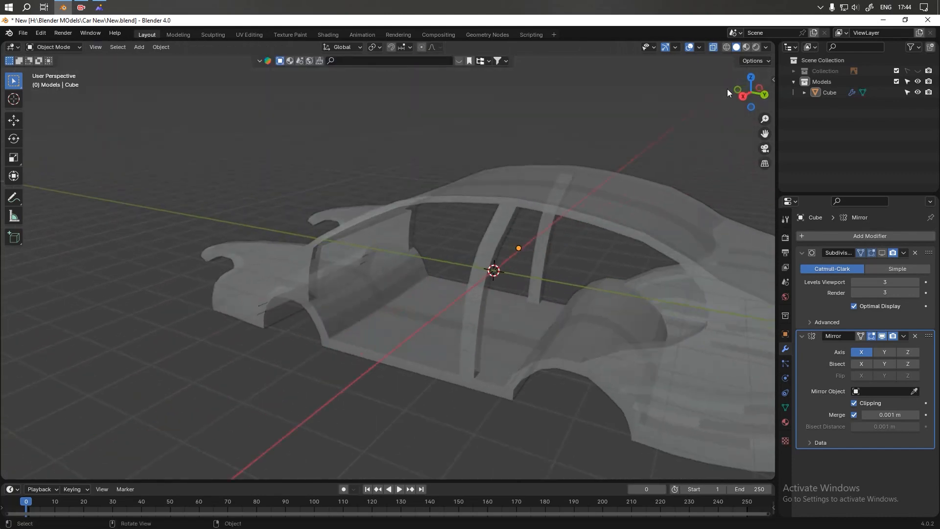
left_click(714, 48)
middle_click_drag(528, 151, 421, 164)
scroll(422, 163, "down", 8)
middle_click_drag(468, 249, 388, 252)
scroll(463, 275, "up", 5)
key("Tab")
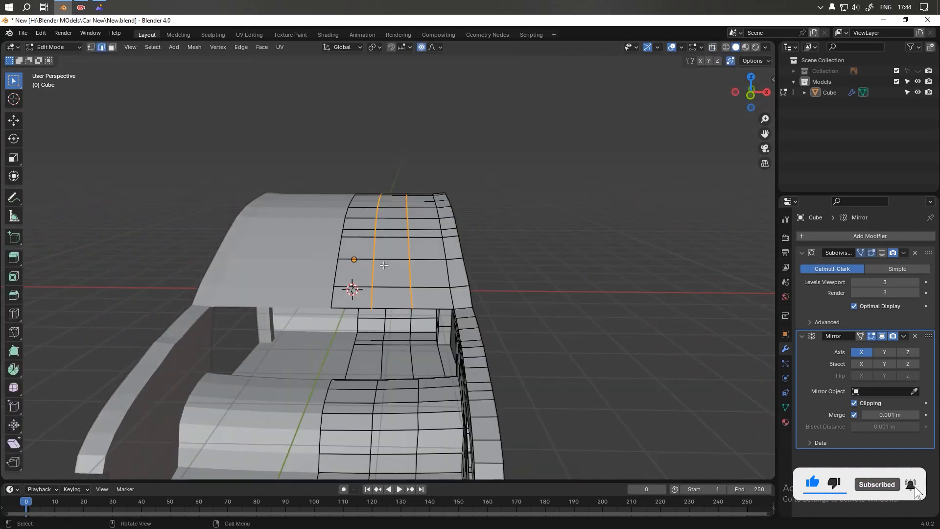
scroll(383, 265, "up", 1)
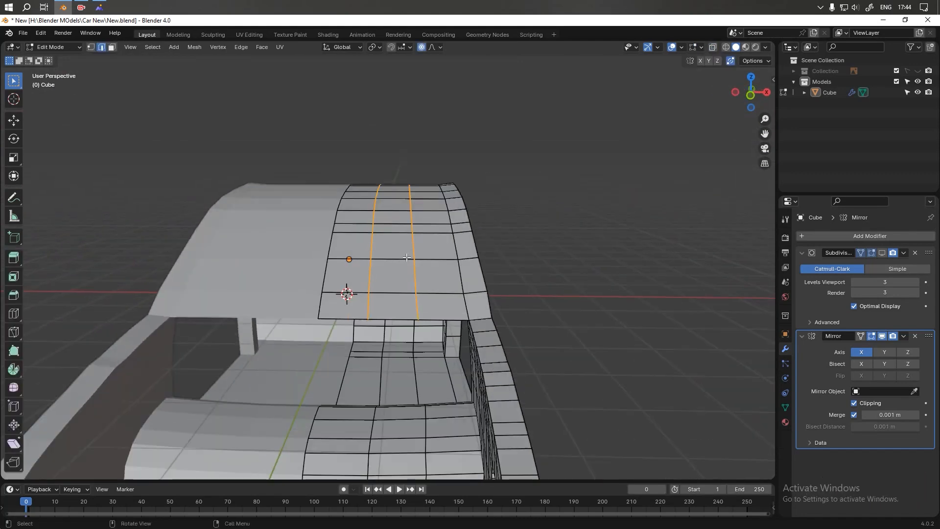
- Try selecting the windshield faces at the roof's front from the top view, without the faces below them
middle_click_drag(389, 260, 406, 290, "alt")
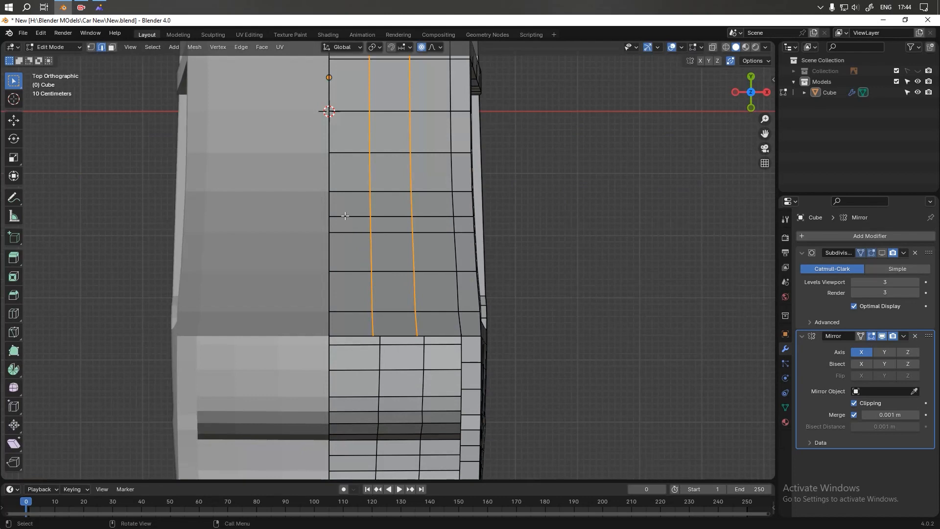
key("3")
left_click_drag(319, 201, 441, 338)
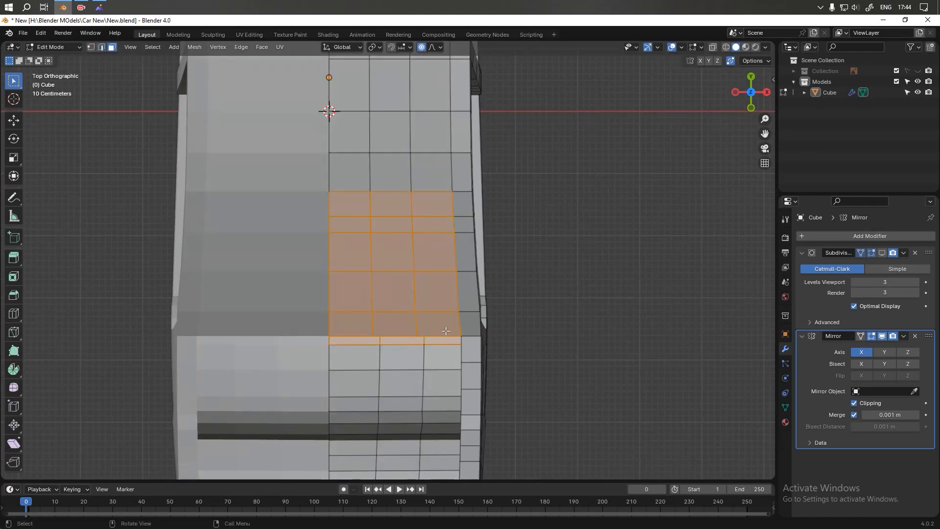
key("KP_1")
left_click_drag(310, 339, 507, 449, "ctrl")
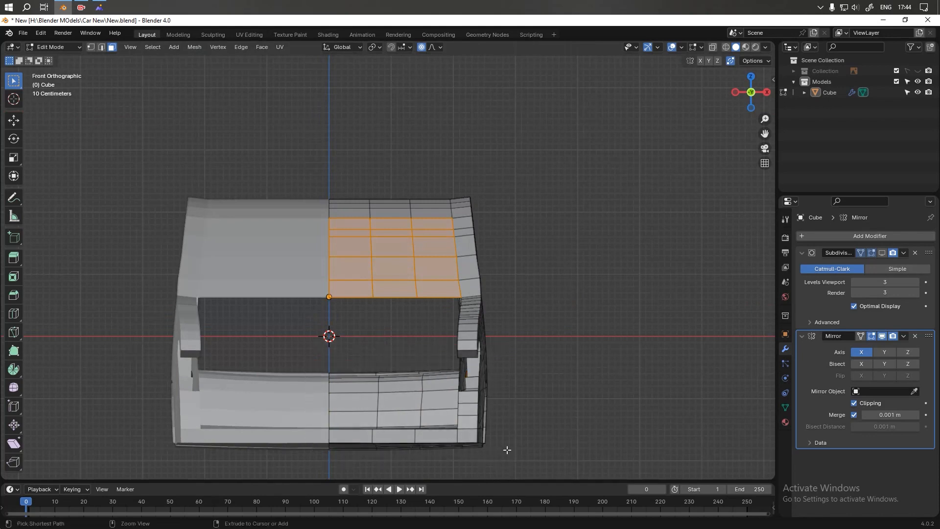
middle_click_drag(440, 268, 421, 342)
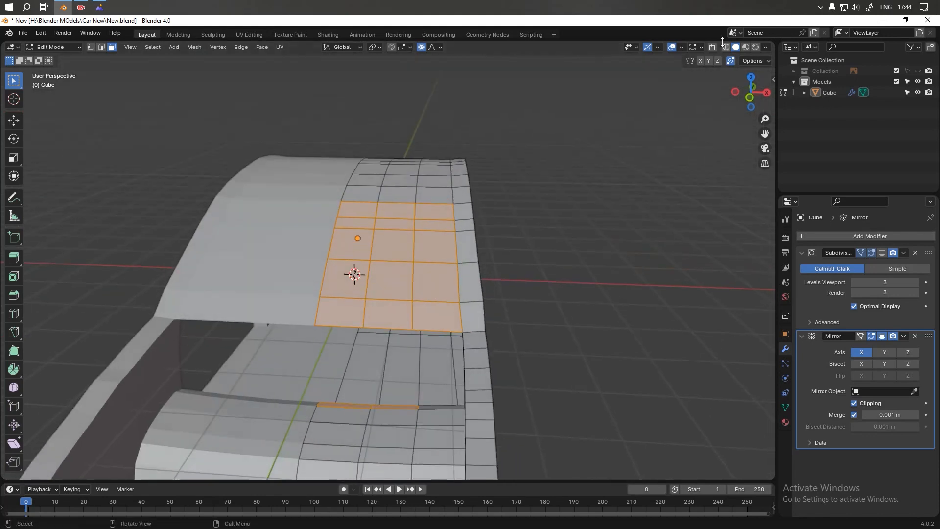
- With X-ray on, select both layers of windshield faces, exclude the floor faces below, and delete the selection
left_click(712, 47)
key("KP_7")
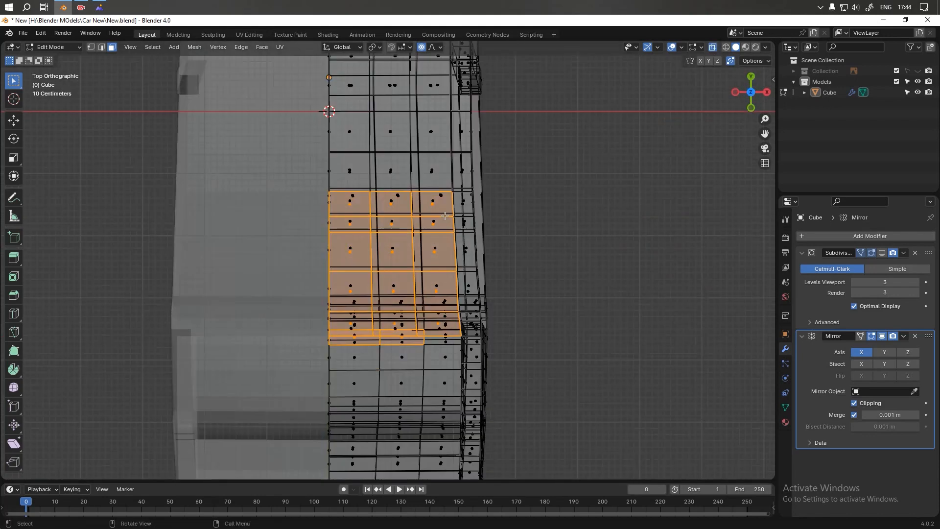
left_click_drag(313, 198, 450, 347)
key("KP_1")
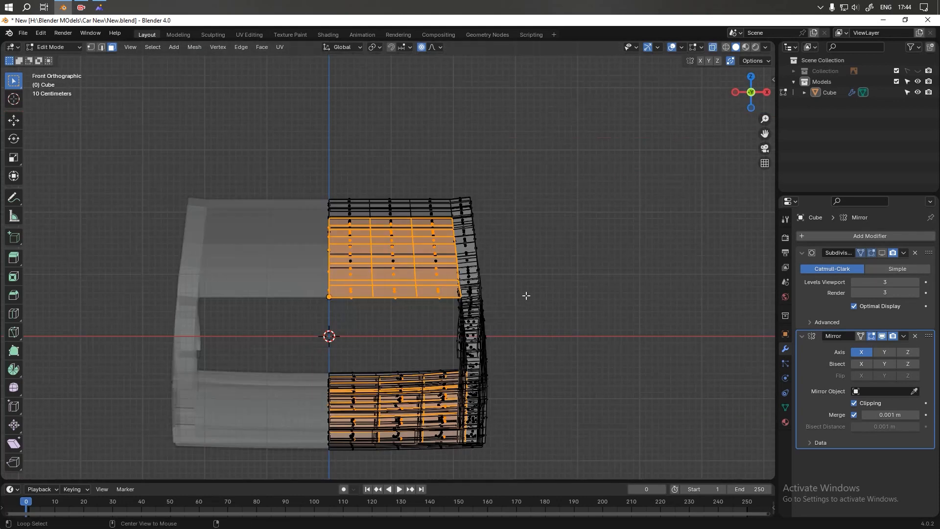
left_click_drag(560, 323, 193, 478, "ctrl")
middle_click_drag(529, 323, 497, 347)
key("x")
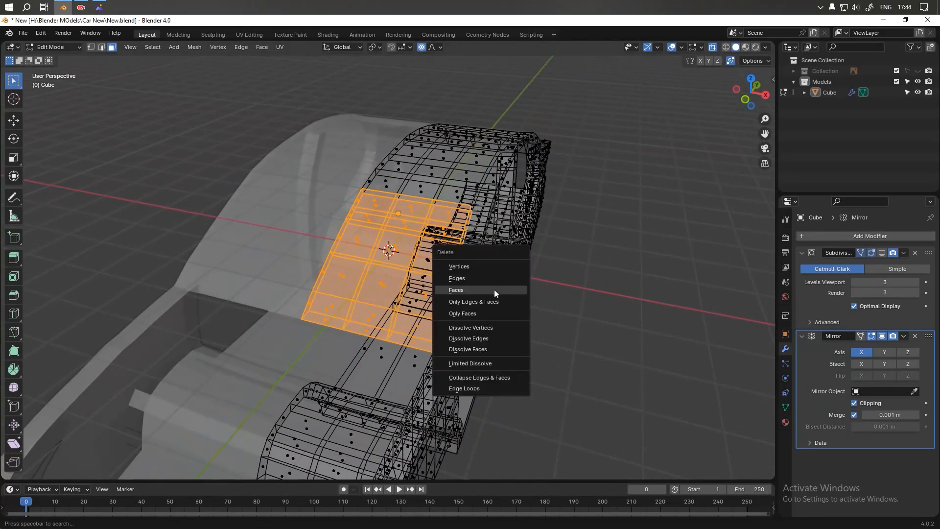
left_click(495, 290)
- Turn off X-ray and bridge the upper and lower open edges beside the centreline at the roof's front
left_click(716, 49)
mouse_move(460, 211)
middle_mouse_down()
mouse_move(469, 189)
mouse_move(378, 212)
mouse_move(380, 279)
mouse_move(306, 256)
middle_mouse_up()
key("2")
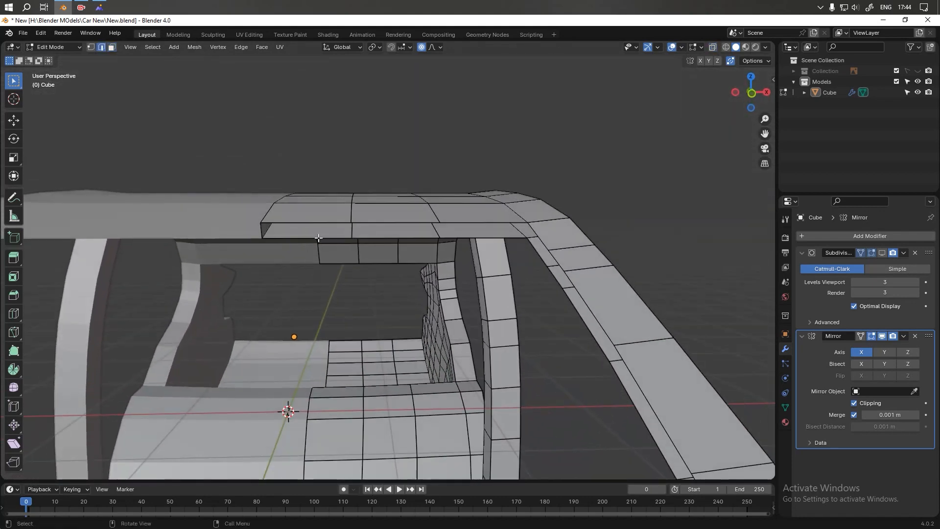
left_click(301, 238, "shift")
scroll(305, 237, "up", 2)
middle_click_drag(300, 230, 315, 235, "shift")
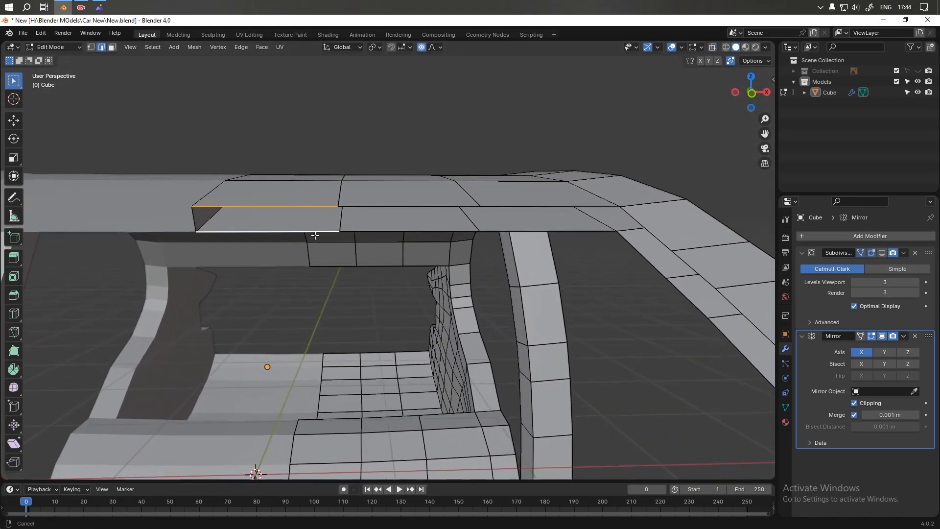
right_click(315, 234)
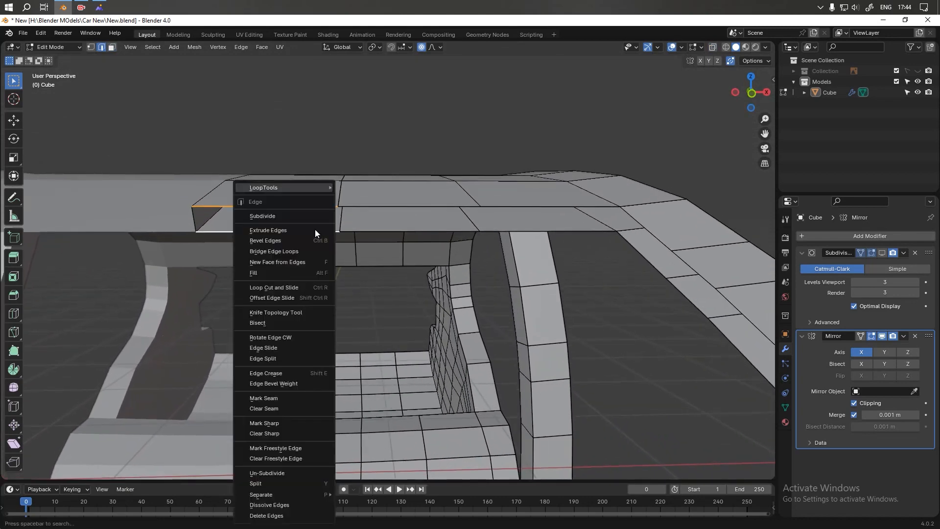
left_click(286, 251)
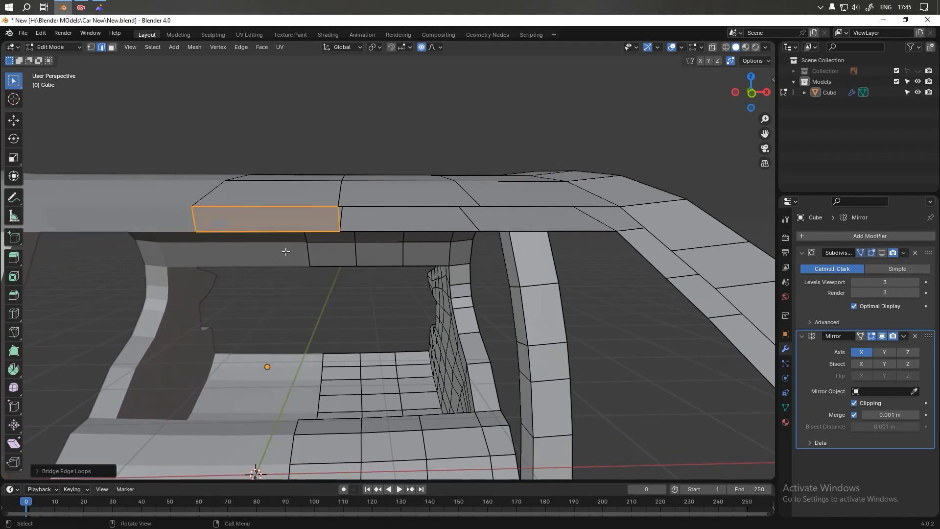
- Bridge the remaining pairs of open edges along the roof's front and down the windshield pillar
middle_click_drag(338, 242, 329, 241)
left_click(410, 211)
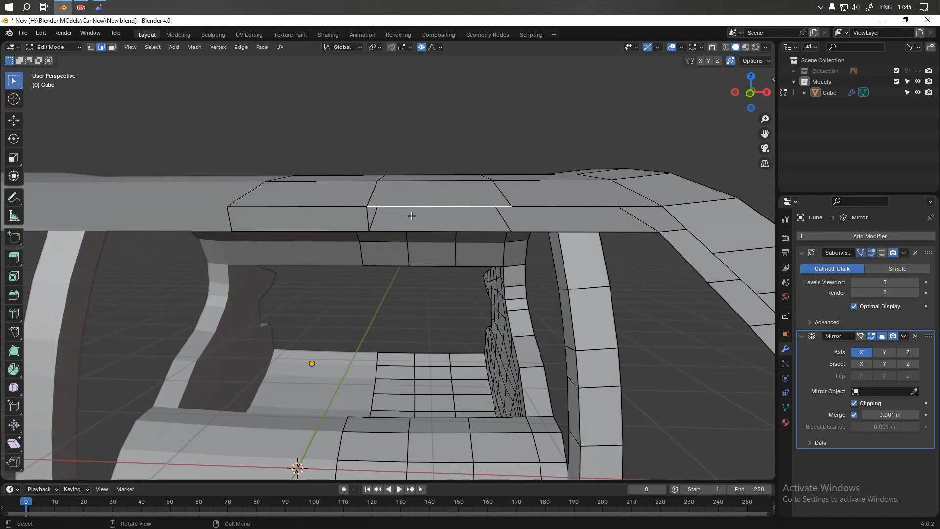
left_click(410, 231, "shift")
left_click(539, 209)
left_click(539, 231, "shift")
middle_click_drag(538, 230, 573, 256)
left_click(597, 260)
left_click(571, 288, "shift")
left_click(573, 255)
left_click(615, 296, "shift")
left_click(661, 323)
- Show the subdivision smoothing in the viewport and place the Subdivision modifier below the Mirror modifier
middle_click_drag(641, 335, 496, 306)
scroll(495, 279, "down", 4)
key("Tab")
middle_click_drag(483, 251, 385, 229)
middle_click_drag(431, 252, 537, 257, "shift")
scroll(520, 328, "up", 3)
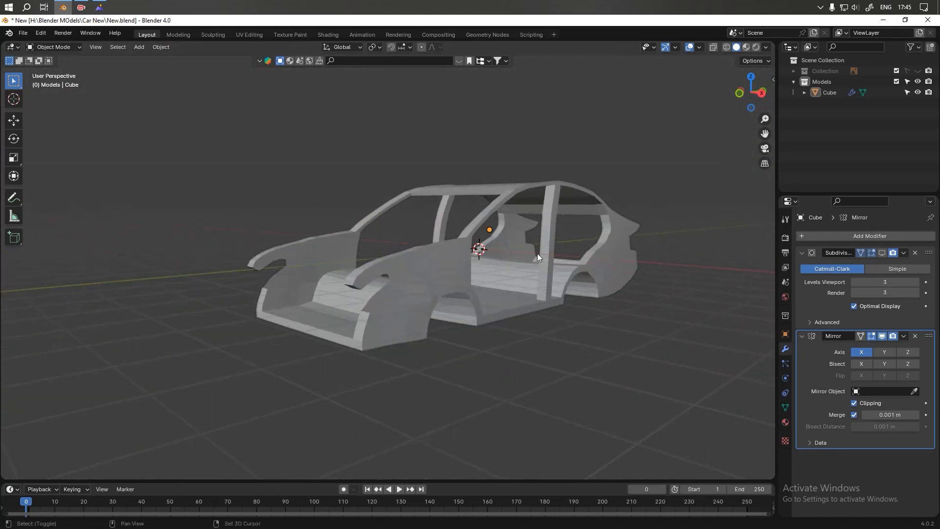
left_click(881, 253)
middle_click_drag(431, 302, 392, 296)
scroll(397, 308, "up", 4)
left_click_drag(928, 252, 928, 381)
middle_click_drag(563, 289, 642, 317)
scroll(530, 290, "down", 1)
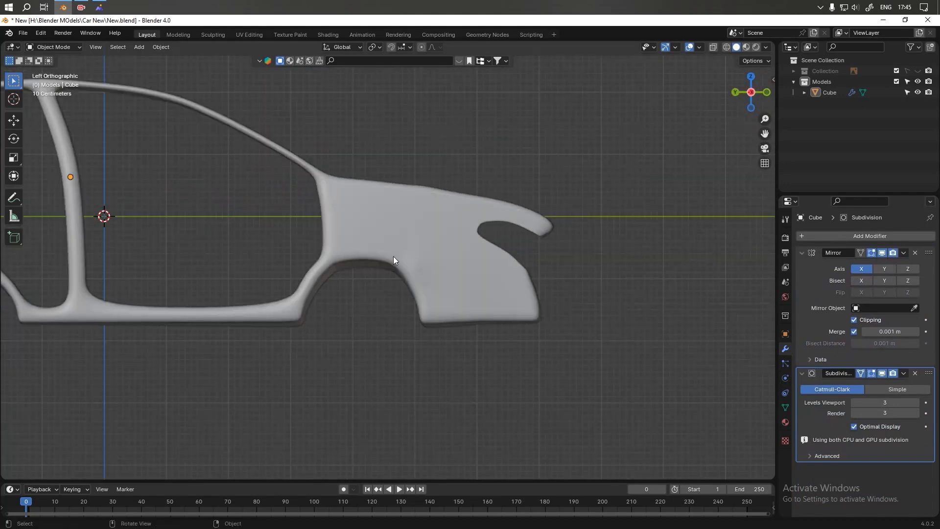
middle_click_drag(393, 257, 535, 284)
- Hide the subdivision smoothing in the viewport and select the edge loop around the front fender's headlight cut-out
left_click(882, 373)
key("Tab")
scroll(519, 235, "up", 5)
middle_click_drag(549, 225, 452, 213, "shift")
scroll(519, 185, "up", 2)
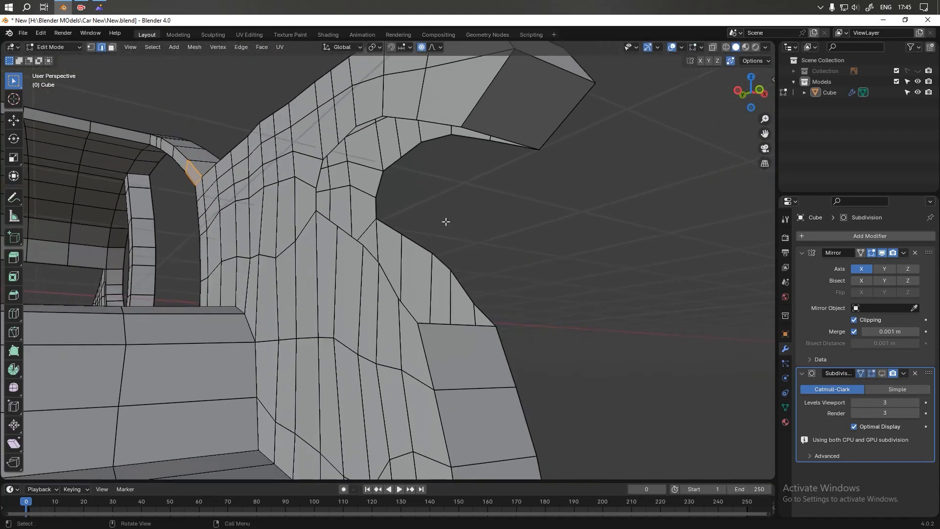
left_click(424, 244, "alt")
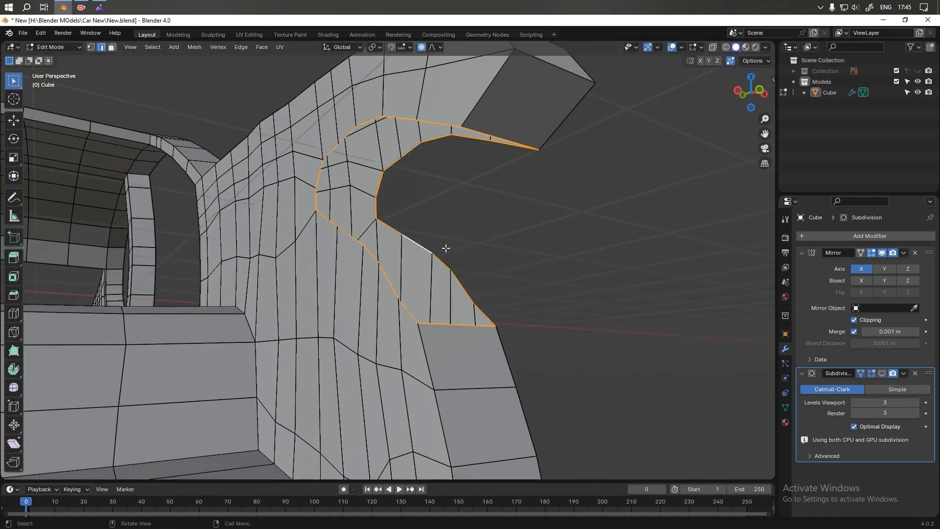
- Try bridging the selected edges around the headlight cut-out with Bridge Edge Loops
scroll(445, 248, "down", 3)
key("Tab")
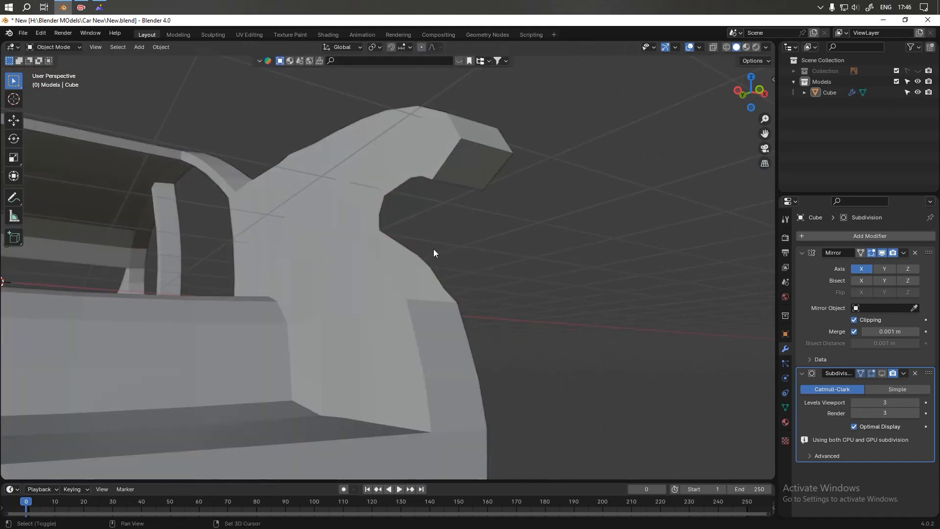
key("Tab")
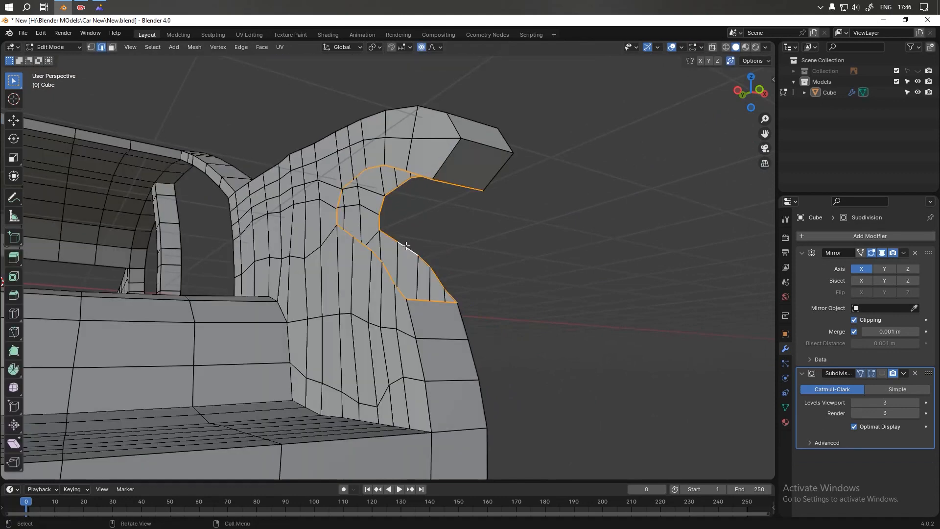
right_click(402, 247)
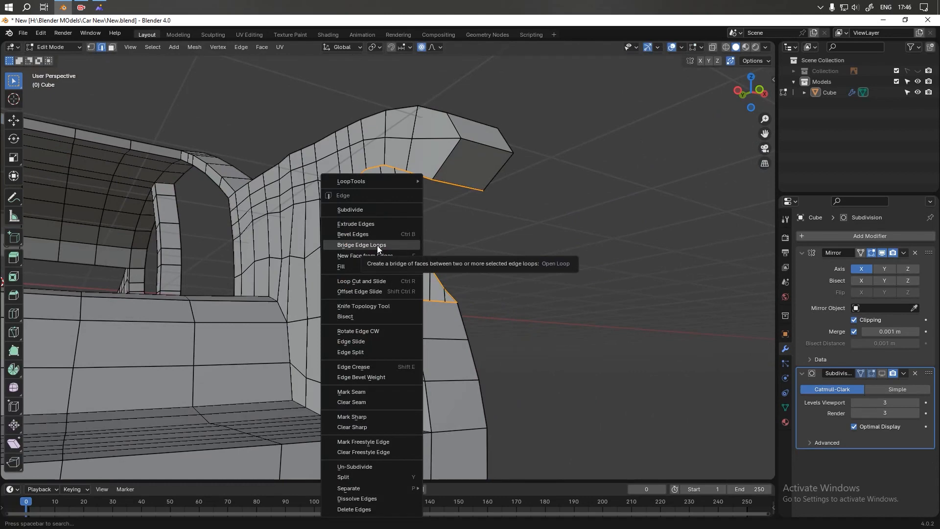
left_click(377, 245)
- Create a new face from the selected headlight cut-out edges and examine its vertices up close
right_click(408, 250)
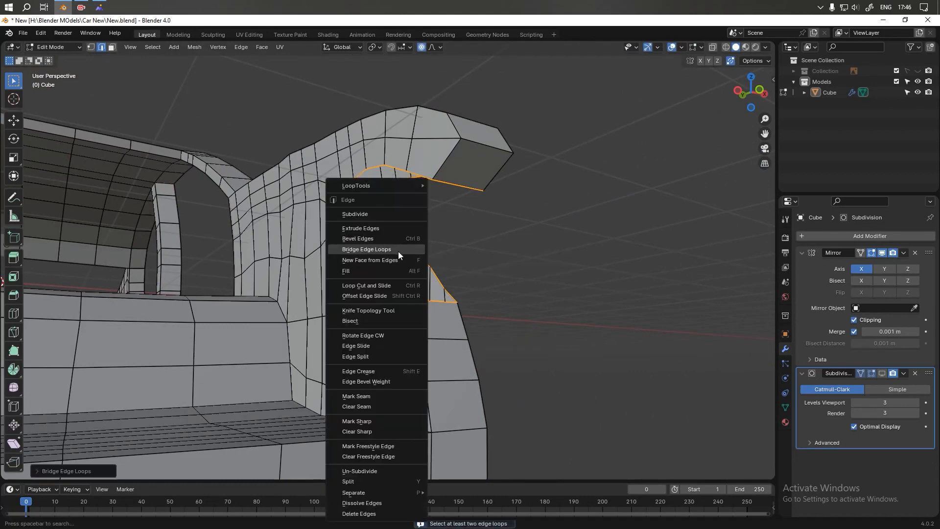
left_click(383, 258)
middle_click_drag(444, 262, 395, 280)
key("1")
scroll(361, 283, "up", 5)
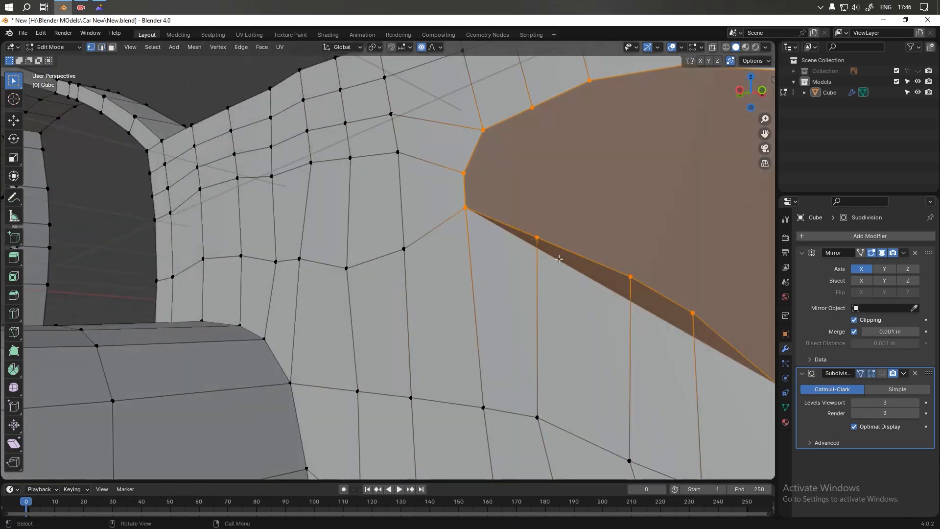
- Undo the new face filling the headlight cut-out and return to the selected edges around it
left_click(536, 239)
middle_click_drag(536, 238, 375, 294)
key("ctrl+z")
key("ctrl+z")
key("ctrl+z")
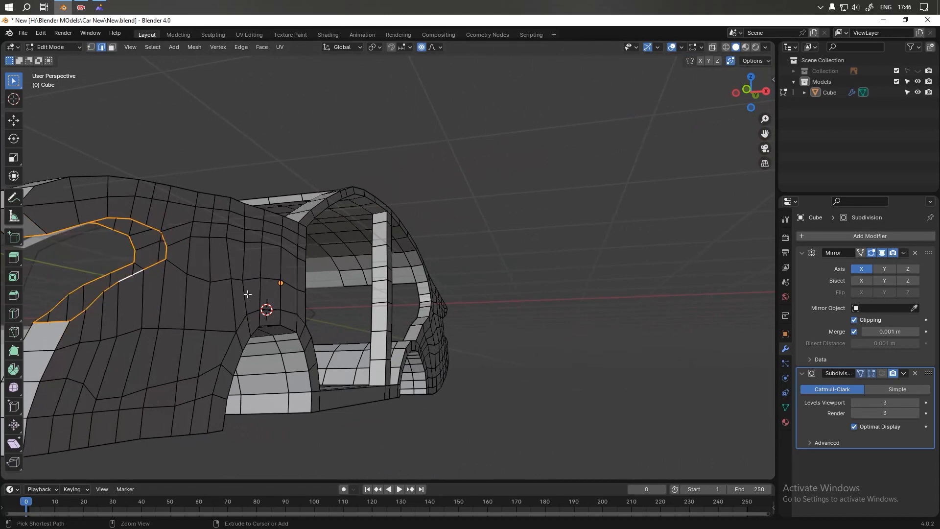
middle_click_drag(257, 298, 303, 274)
scroll(302, 258, "up", 5)
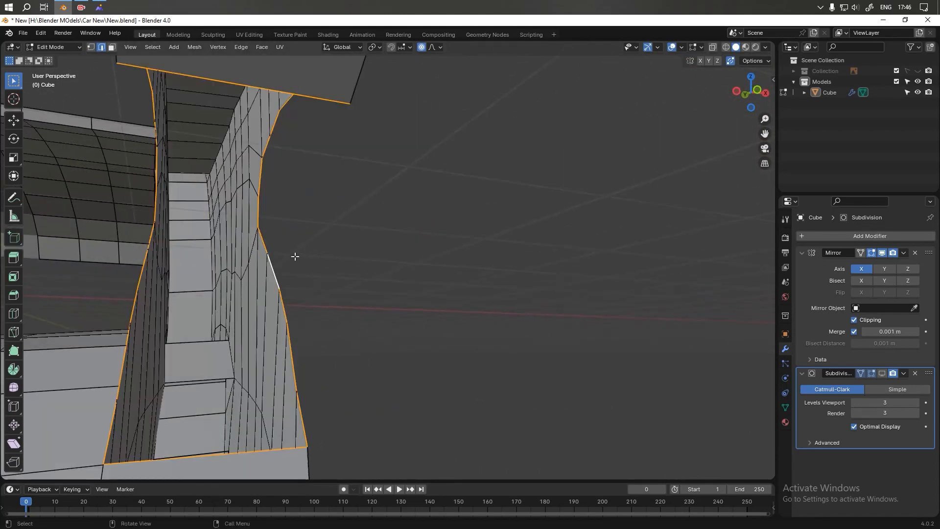
right_click(263, 239)
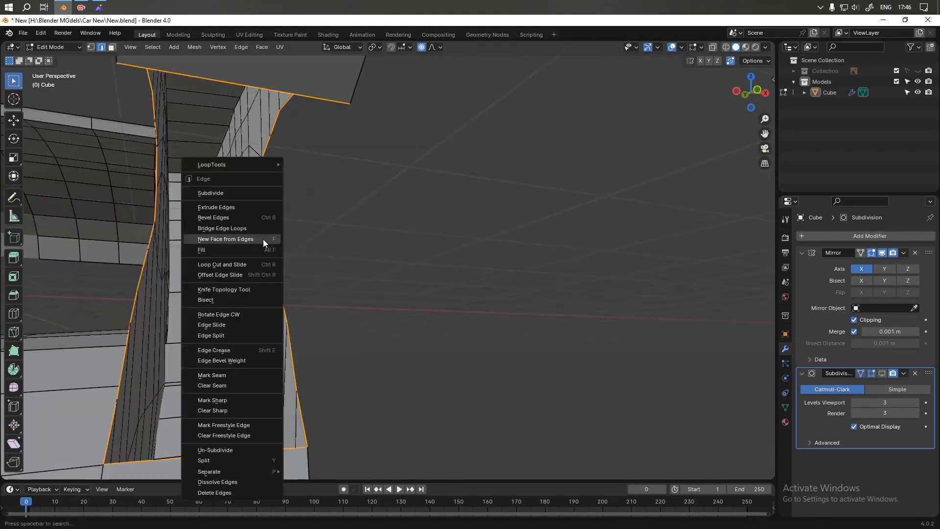
left_click(234, 217)
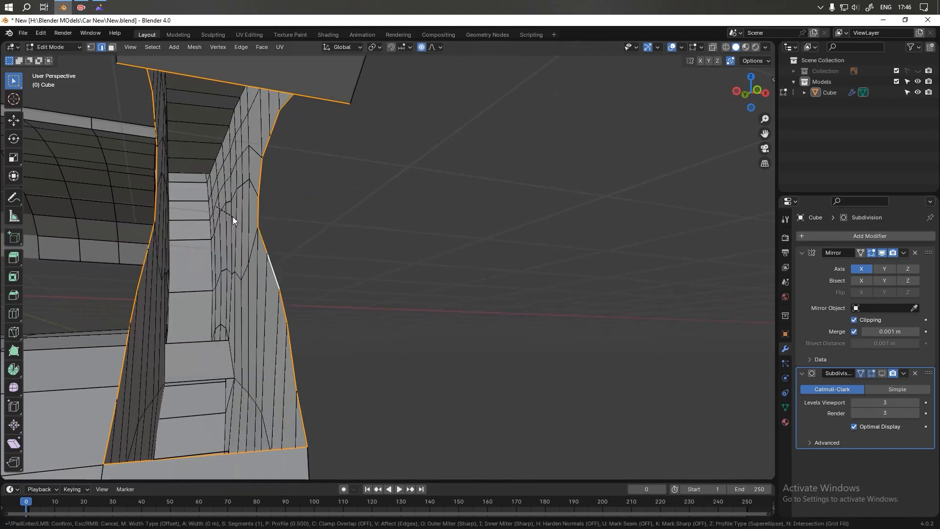
right_click(289, 243)
middle_click_drag(302, 266, 488, 240)
left_click(459, 275, "ctrl")
middle_click_drag(479, 281, 473, 339)
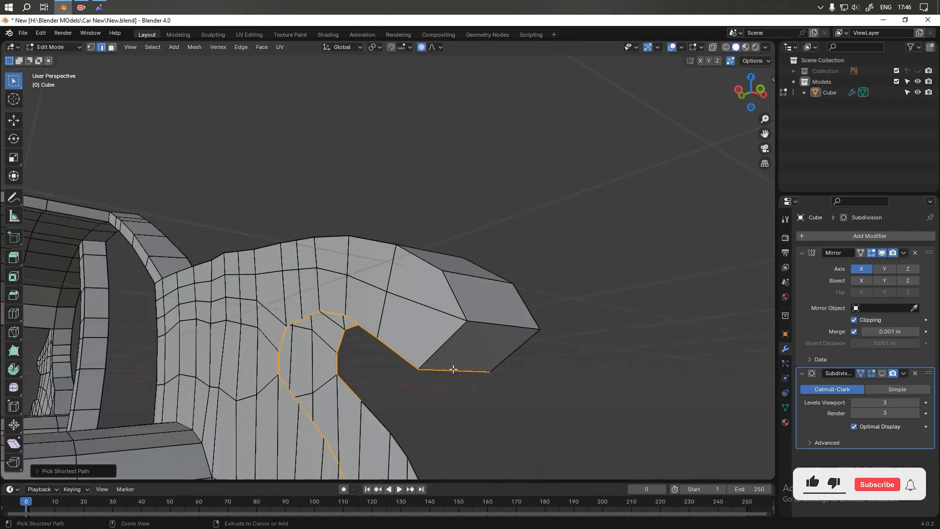
key("ctrl+z")
- Try Bridge Edge Loops on the selected inner and outer edges of the fender's headlight cut-out
middle_click_drag(445, 372, 583, 200)
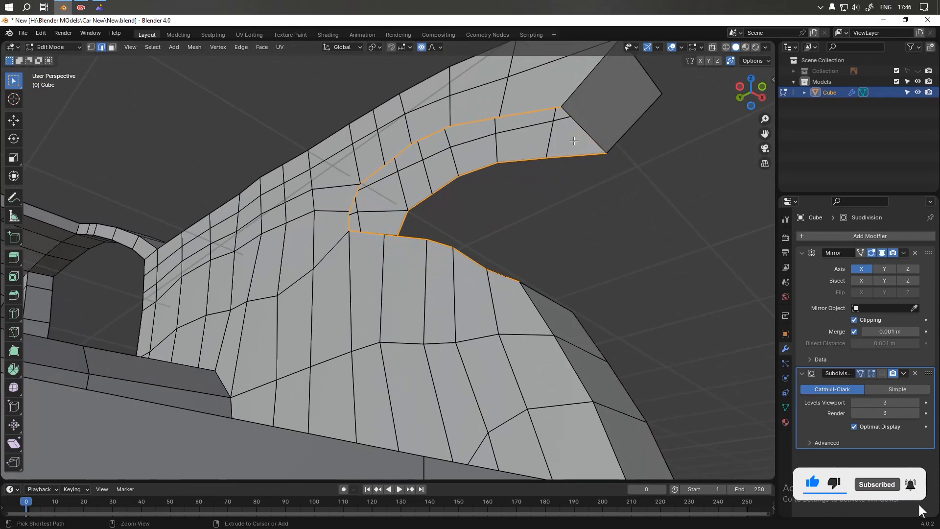
middle_click_drag(575, 141, 489, 167)
right_click(469, 173)
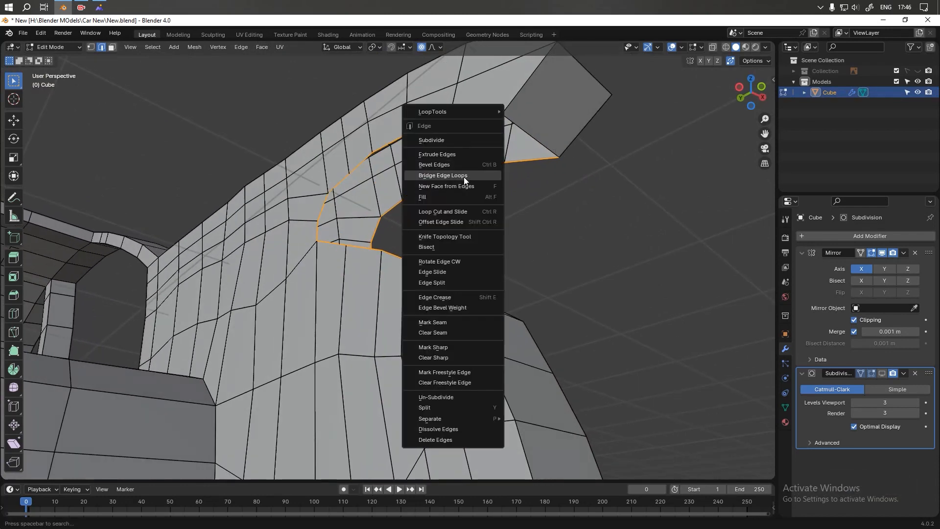
left_click(463, 178)
middle_click_drag(474, 189, 466, 229)
key("ctrl+z")
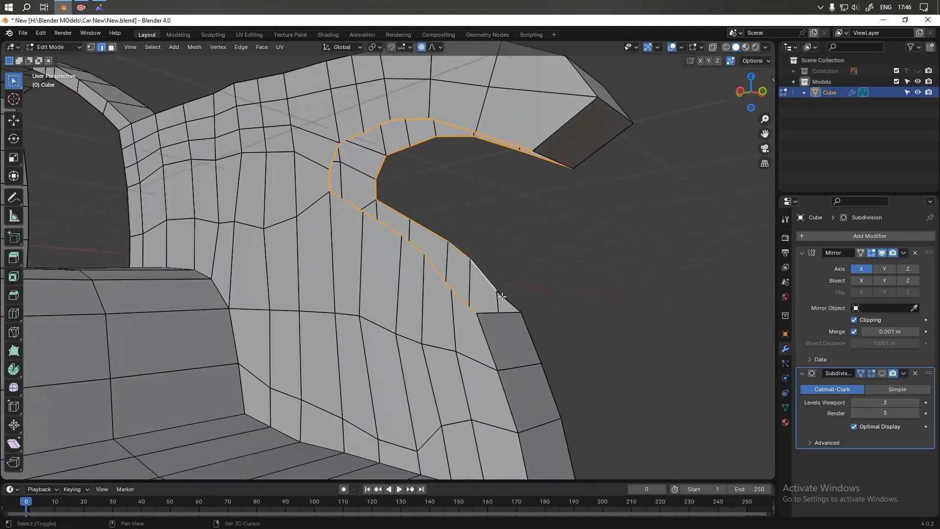
- Bridge the inner and outer edges of the headlight cut-out with Bridge Edge Loops, using the extended edge selection
middle_click_drag(505, 232, 494, 167)
right_click(412, 180)
left_click(407, 181)
scroll(494, 167, "down", 5)
middle_click_drag(403, 219, 422, 235)
- Check the bridged cut-out in Object Mode with the subdivision smoothing shown, and hide the smoothing again
key("Tab")
left_click(882, 373)
mouse_move(512, 196)
middle_mouse_down()
mouse_move(437, 188)
mouse_move(623, 187)
mouse_move(446, 177)
mouse_move(419, 167)
mouse_move(434, 175)
mouse_move(407, 181)
mouse_move(426, 191)
middle_mouse_up()
left_click(883, 373)
middle_click_drag(501, 267, 396, 263)
- Extrude the three inner faces along the fender's upper end inward to the mirror centre line to form a crossbar
key("Tab")
scroll(264, 210, "up", 5)
middle_click_drag(246, 198, 206, 156)
mouse_move(206, 156)
middle_mouse_down("shift")
mouse_move(249, 168)
mouse_move(218, 147)
middle_mouse_up("shift")
key("3")
left_click(181, 136)
left_click(219, 123, "shift")
left_click(241, 109, "shift")
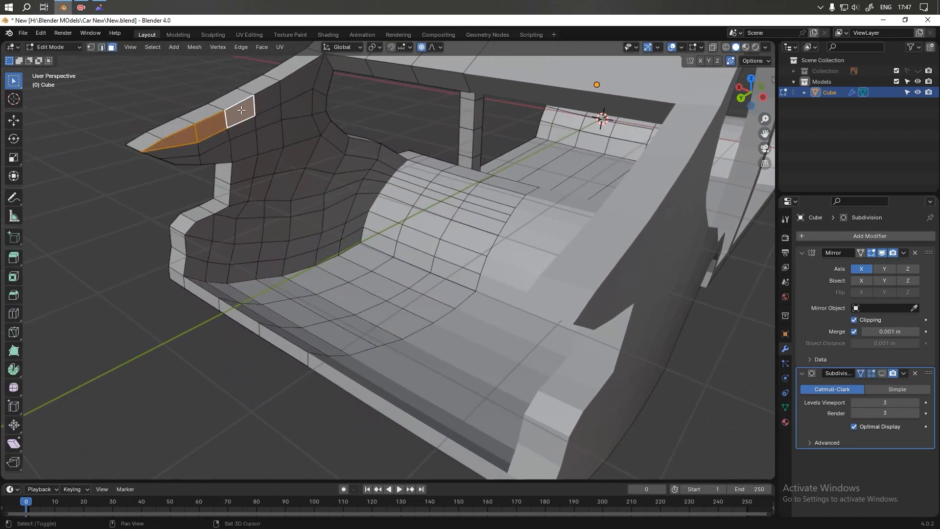
scroll(245, 117, "down", 5)
middle_click_drag(290, 185, 367, 205)
mouse_move(431, 202)
middle_mouse_down("shift")
mouse_move(396, 193)
mouse_move(394, 215)
mouse_move(411, 212)
mouse_move(437, 237)
mouse_move(420, 187)
middle_mouse_up("shift")
key("e")
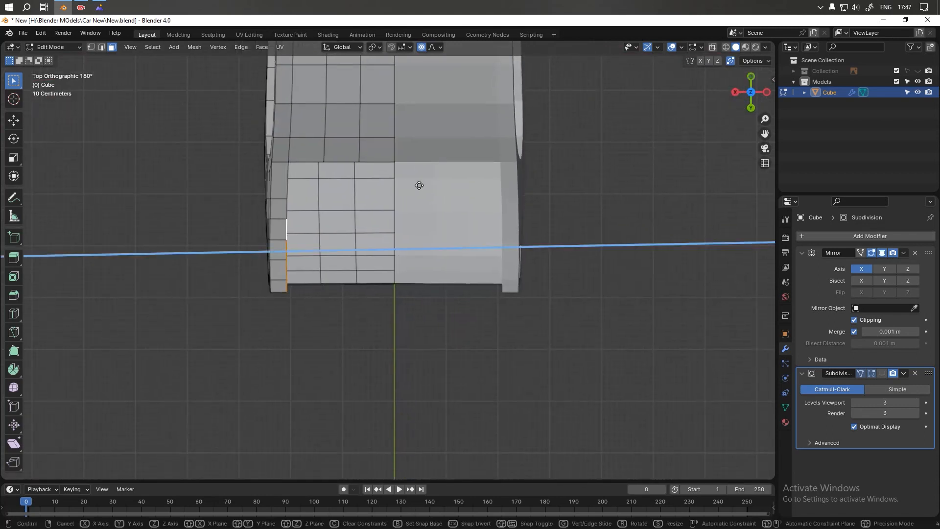
left_click(536, 200)
- Add two evenly spaced loop cuts across the new crossbar below the window opening
scroll(434, 229, "up", 4)
middle_click_drag(446, 260, 378, 247)
mouse_move(404, 252)
middle_mouse_down()
mouse_move(436, 212)
mouse_move(409, 237)
middle_mouse_up()
key("ctrl+r")
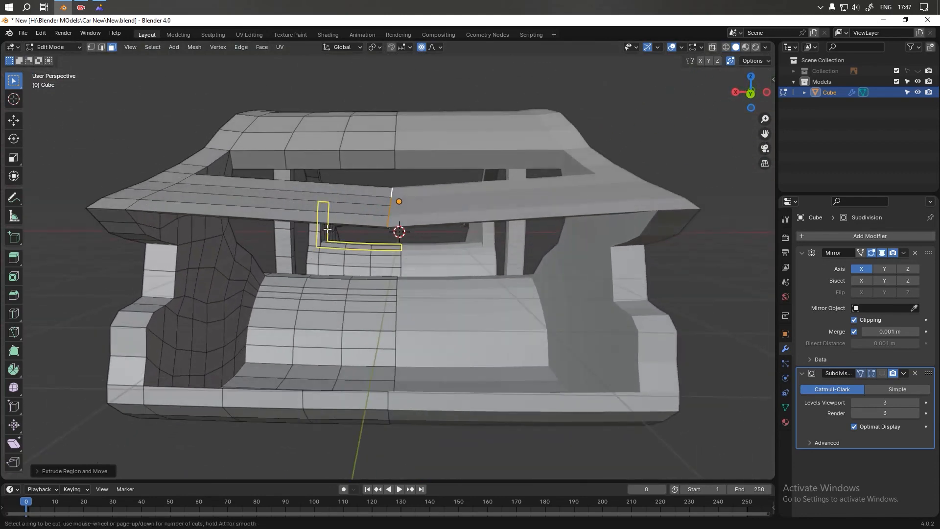
scroll(300, 213, "up", 1)
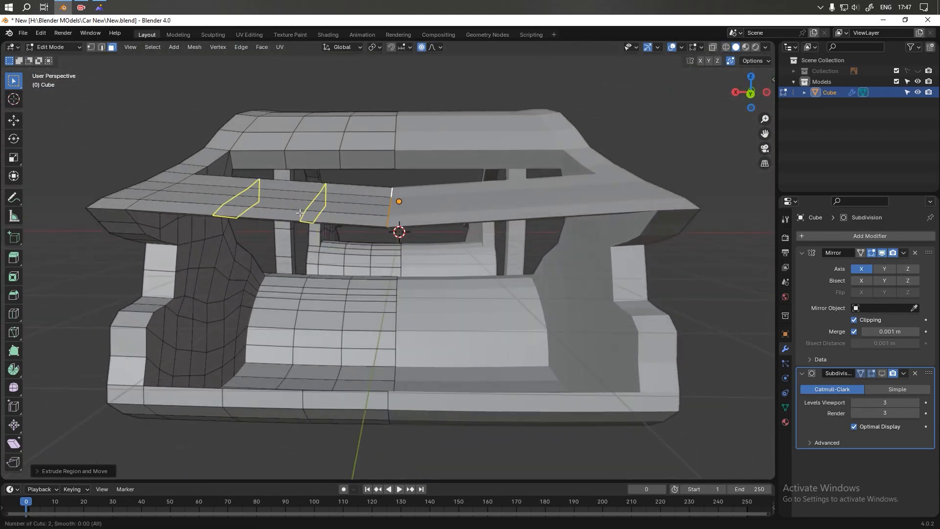
left_click(300, 213)
- Raise the crossbar's centre vertices about 0.06 m along Z with proportional editing off
mouse_move(372, 197)
middle_mouse_down()
mouse_move(405, 203)
mouse_move(405, 226)
mouse_move(380, 222)
middle_mouse_up()
key("Tab")
key("Tab")
scroll(373, 208, "up", 3)
key("Tab")
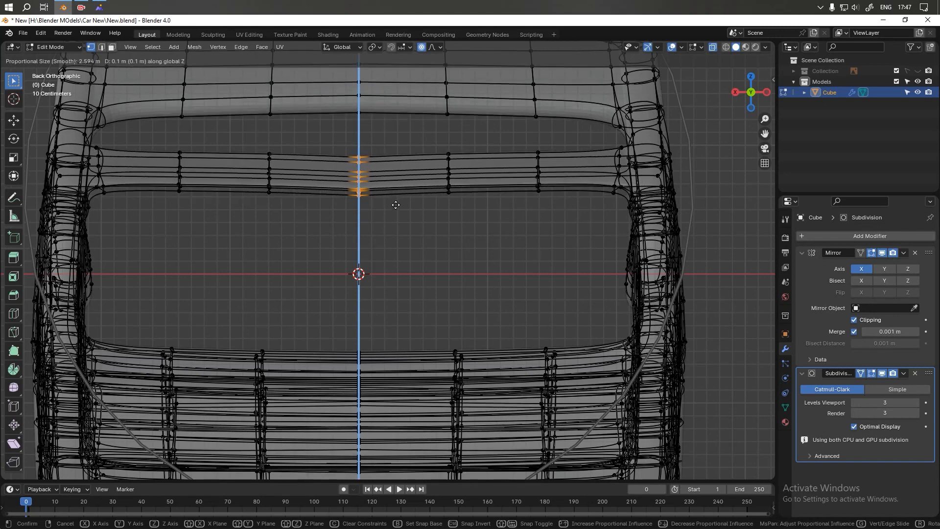
right_click(396, 205)
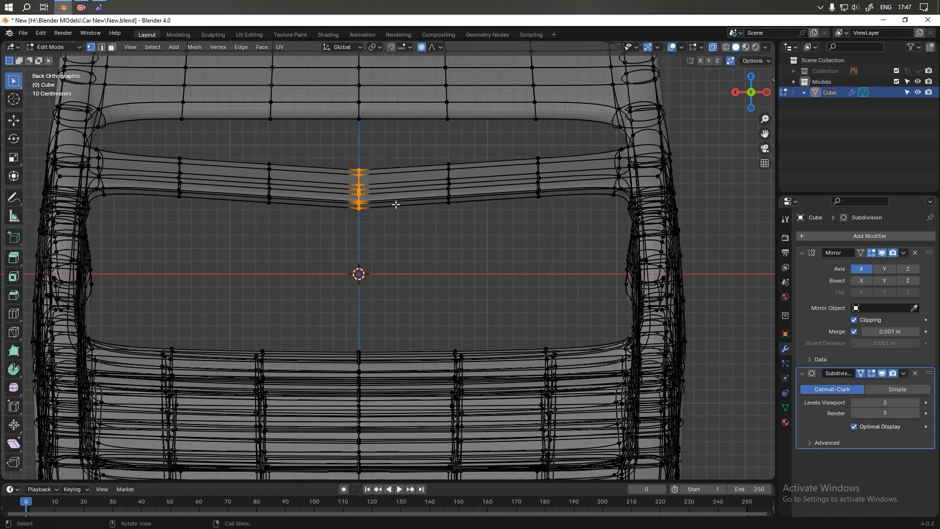
key("g")
key("z")
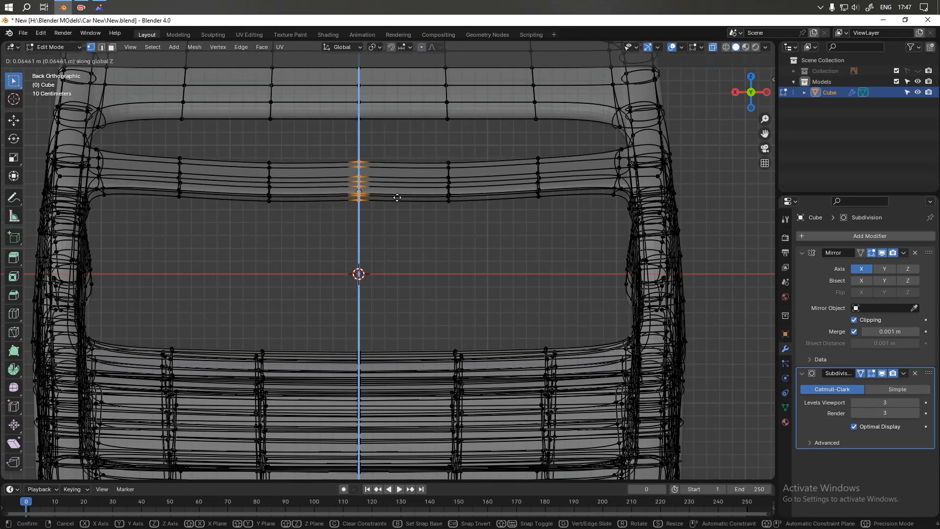
left_click(397, 199)
- Examine the smoothed crossbar and body in Object Mode with X-ray off
scroll(401, 186, "down", 3)
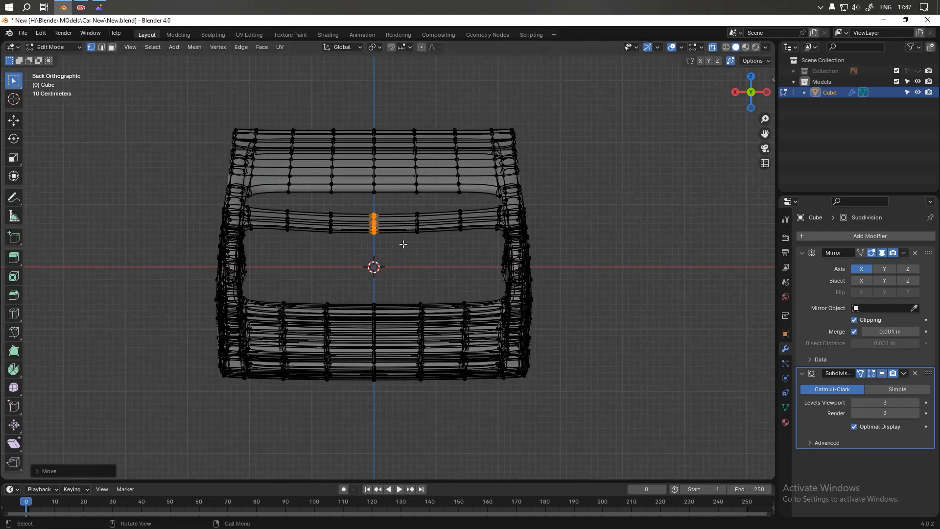
key("KP_3")
middle_click_drag(455, 234, 509, 220)
key("Tab")
left_click(551, 224)
left_click(711, 47)
left_click(713, 47)
scroll(510, 221, "up", 5)
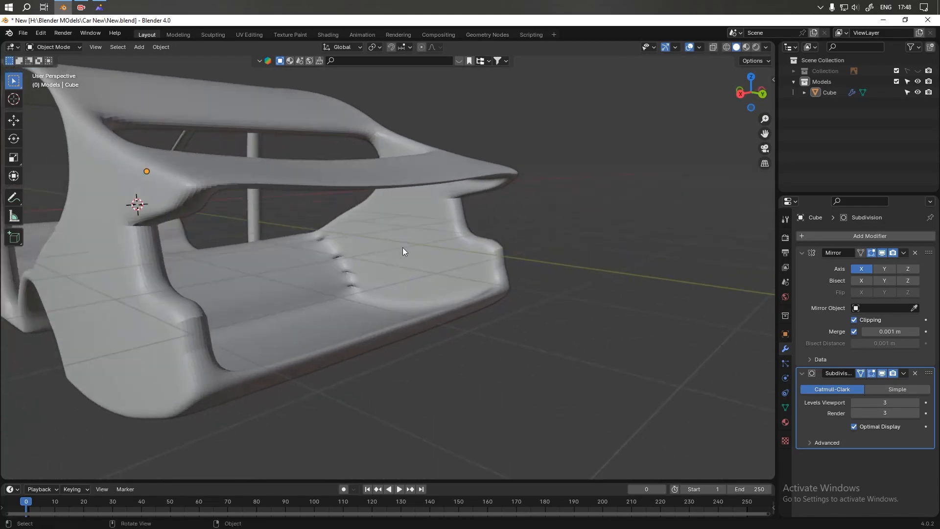
- Extrude the three inner faces at the fender's lower end along X to the mirror centre line to form the bumper
left_click(206, 333)
key("Tab")
middle_click_drag(307, 277, 222, 294)
scroll(224, 284, "up", 2)
left_click(167, 250)
key("3")
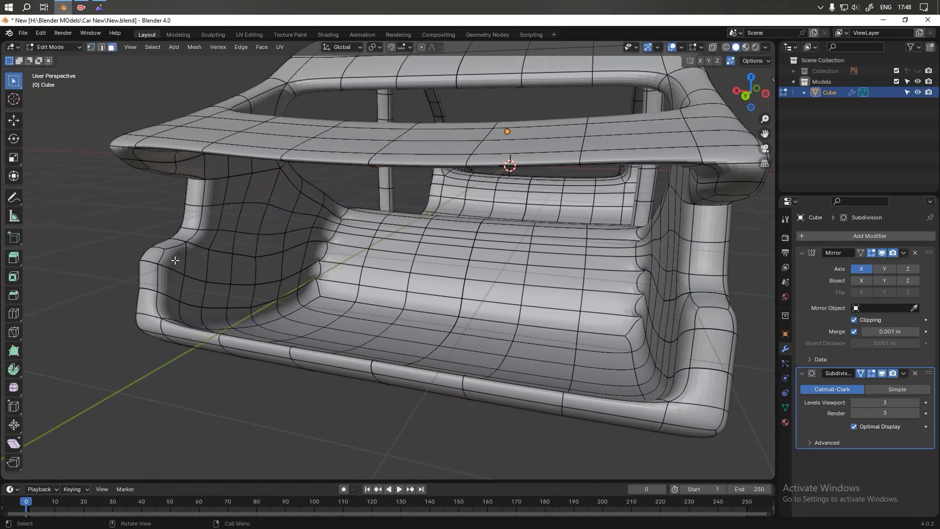
left_click(172, 258, "shift")
left_click(168, 285, "shift")
left_click(171, 309, "shift")
middle_click_drag(189, 323, 251, 304)
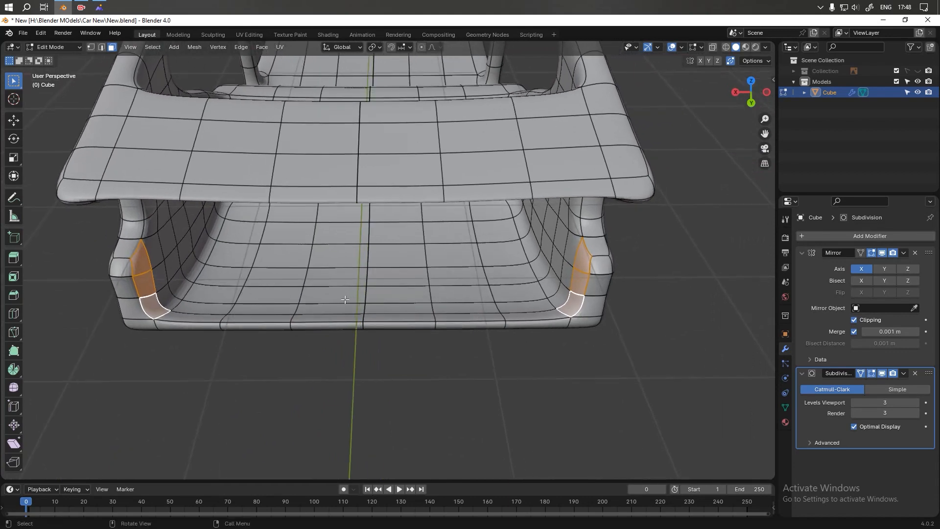
key("e")
key("x")
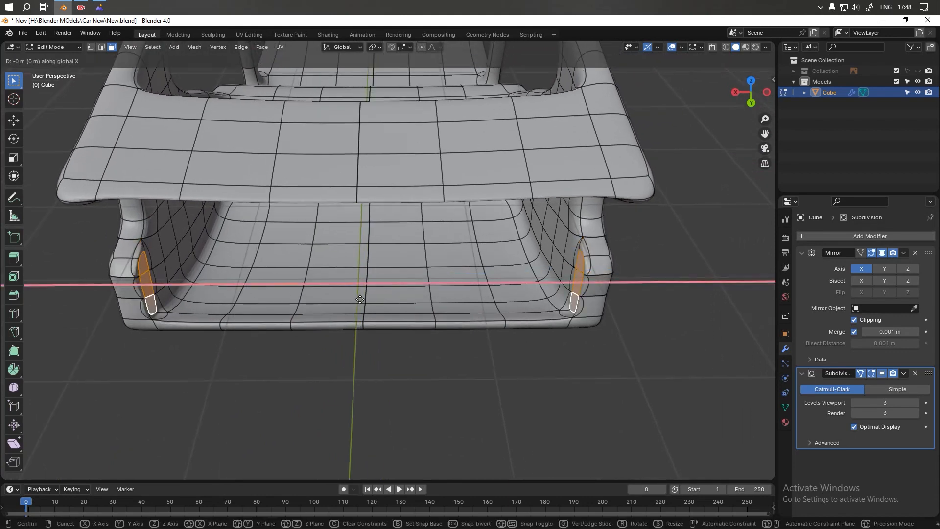
left_click(616, 303)
- Add two evenly spaced loop cuts across the new bumper section and examine the gap along its lower edge
middle_click_drag(443, 346, 269, 328)
key("ctrl+r")
scroll(275, 319, "up", 1)
left_click(273, 319)
right_click(272, 319)
middle_click_drag(273, 318, 328, 337)
scroll(333, 323, "up", 4)
middle_click_drag(373, 313, 426, 285)
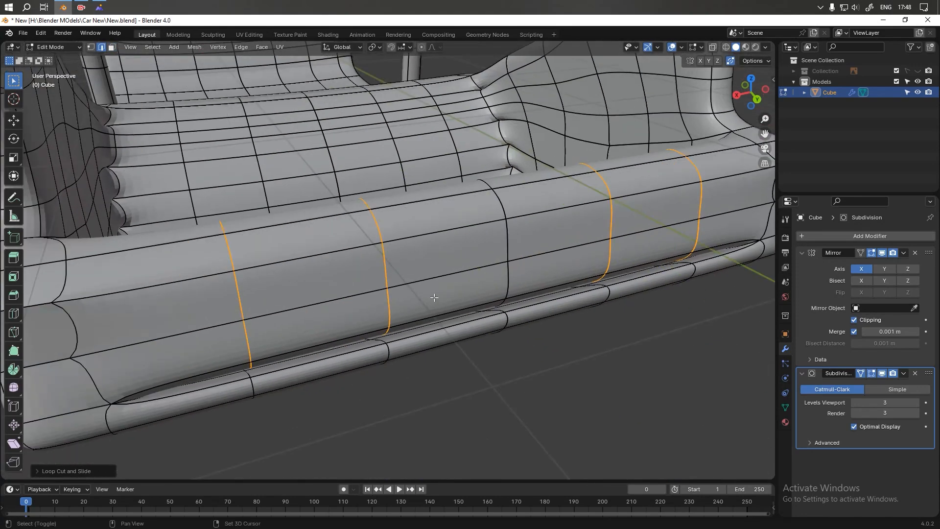
scroll(426, 286, "down", 4)
middle_click_drag(363, 314, 319, 325)
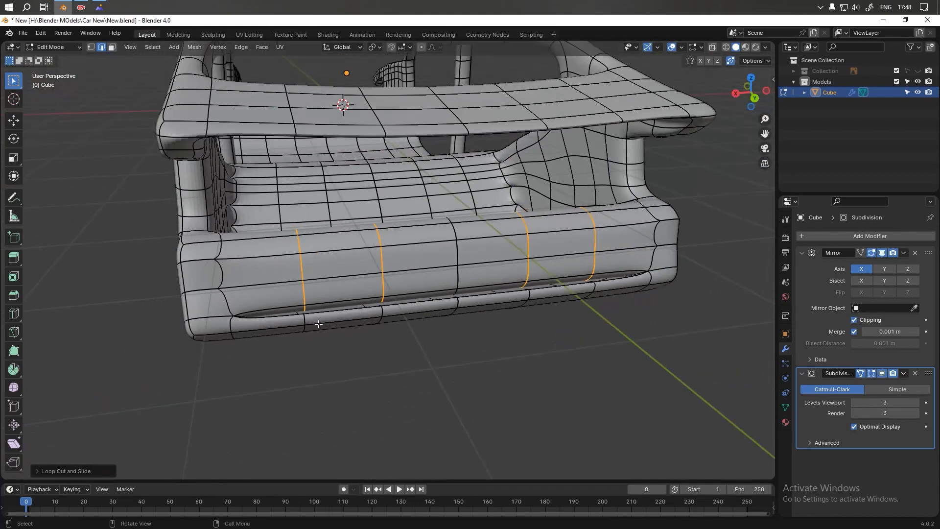
- Hide the subdivision smoothing and collapse two neighbouring vertices at the bumper's lower gap by scaling them to 0 in X-ray view
key("1")
left_click(713, 47)
middle_click_drag(289, 383, 337, 377)
left_click(882, 374)
middle_click_drag(470, 313, 423, 342)
middle_click_drag(328, 392, 387, 323, "shift")
left_click(383, 316)
left_click(384, 332, "shift")
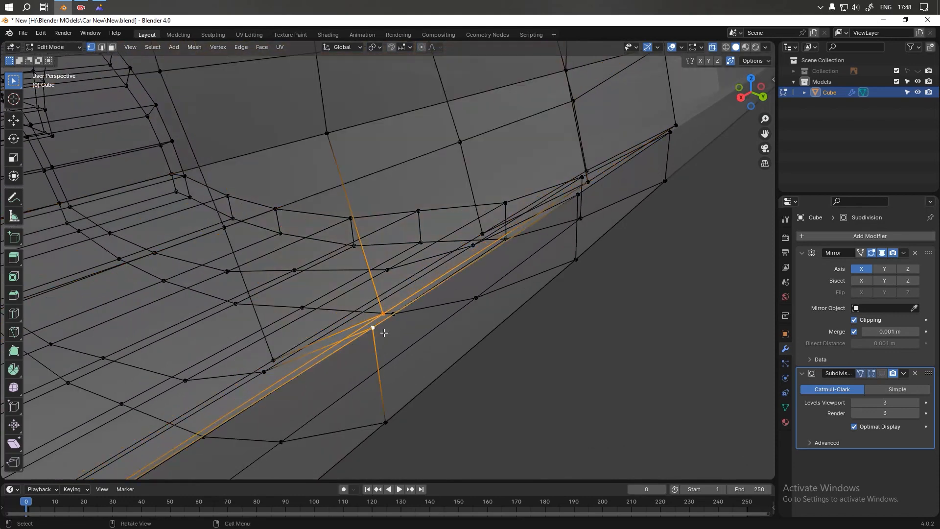
key("s")
key("0")
key("Return")
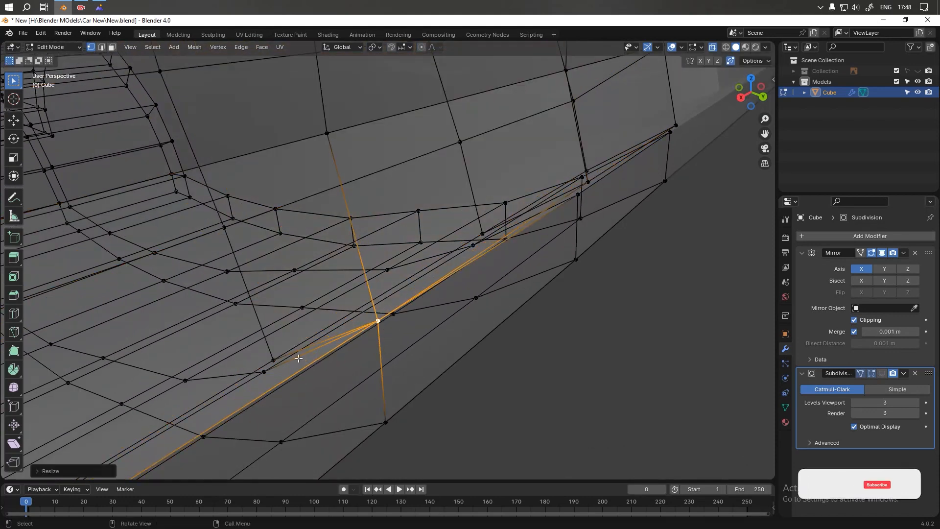
- Try to collapse the adjacent inner pair of vertices at the gap by scaling them to 0
left_click(274, 359)
left_click(263, 371, "shift")
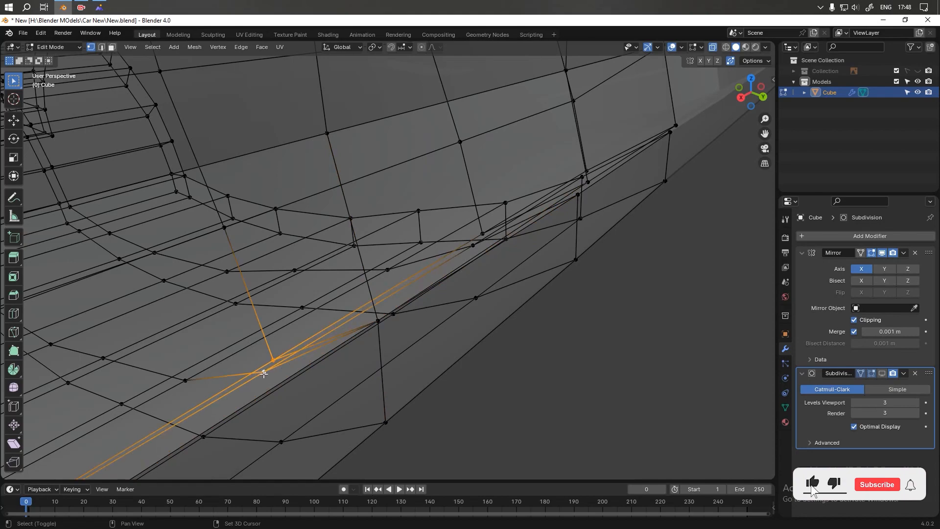
key("s")
key("0")
key("Return")
- Merge the coinciding vertices at the bumper's lower edge into one
middle_click_drag(417, 325, 460, 324)
left_click(470, 330, "alt")
key("m")
left_click(471, 326)
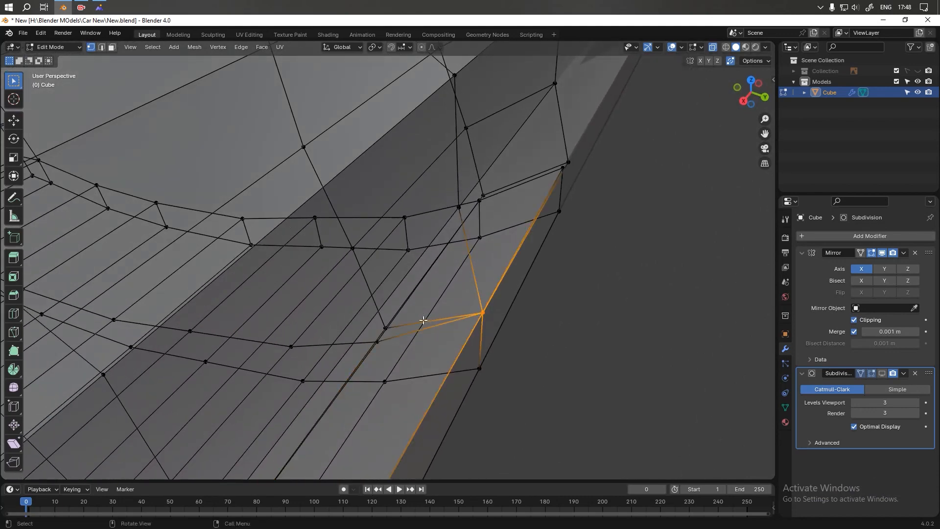
left_click(380, 331, "alt")
middle_click_drag(378, 331, 433, 356)
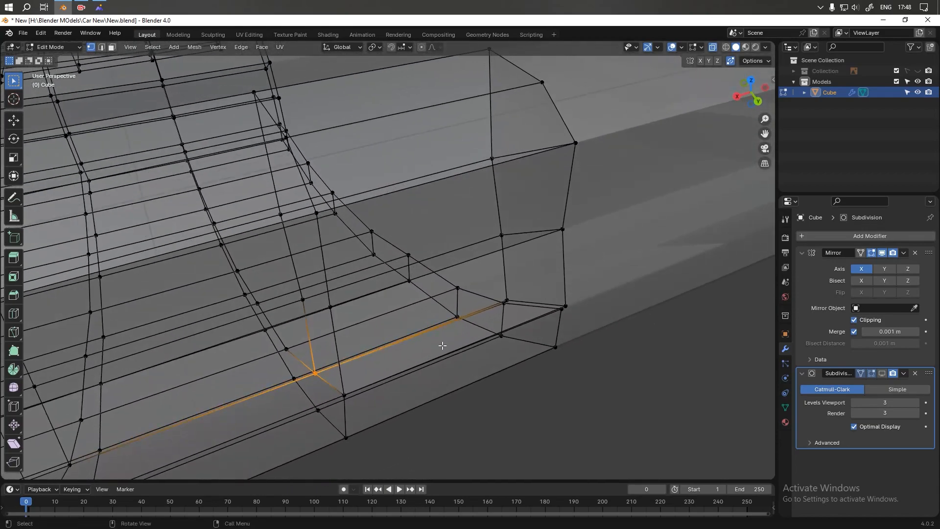
- Select the bumper's lower vertex on the mirror centre line and examine the mesh around it
left_click(505, 302)
left_click(564, 307)
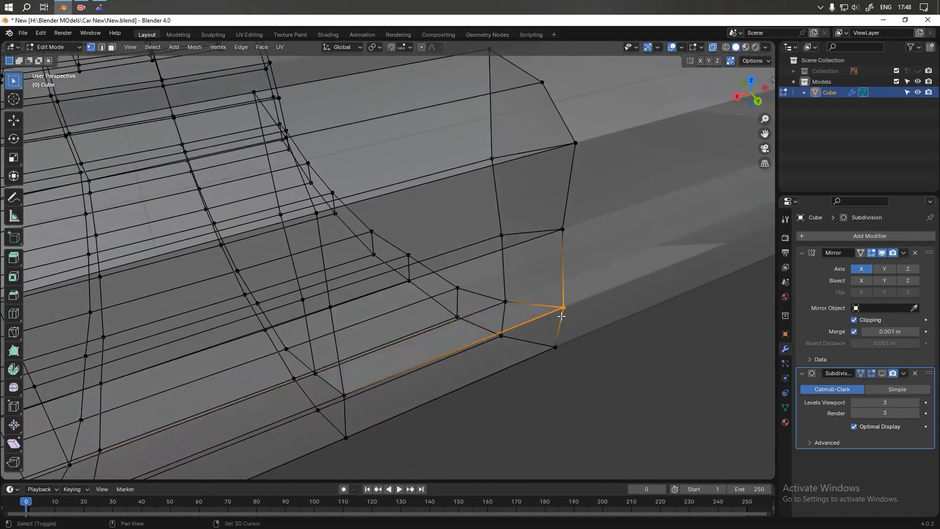
scroll(568, 301, "down", 4)
mouse_move(571, 295)
middle_mouse_down()
mouse_move(543, 300)
mouse_move(562, 279)
mouse_move(585, 288)
middle_mouse_up()
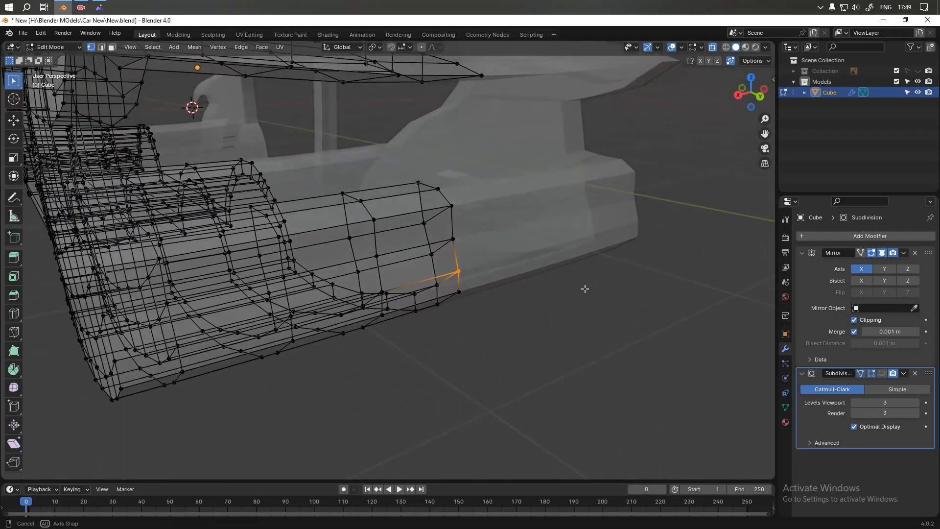
middle_click_drag(499, 276, 480, 235)
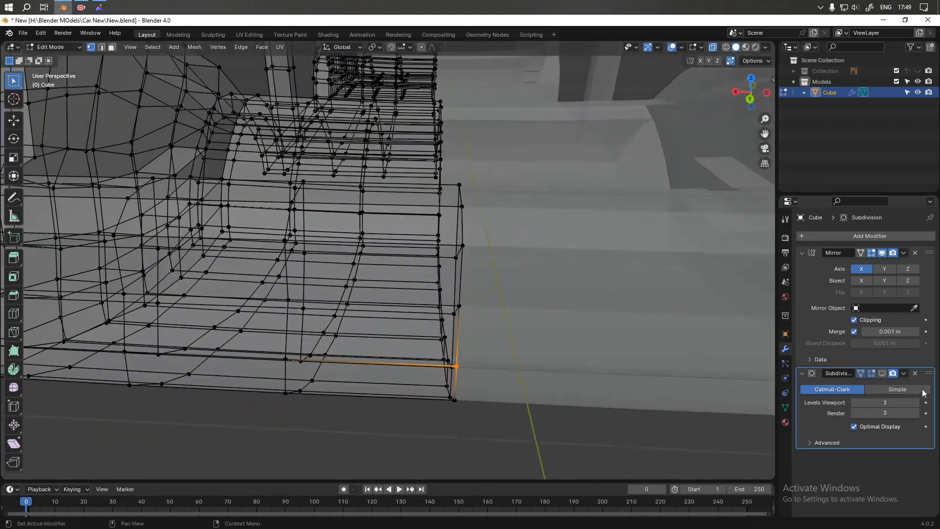
- Show the subdivision smoothing with X-ray off and check the car body from the back in Object Mode
left_click(884, 374)
scroll(612, 274, "down", 5)
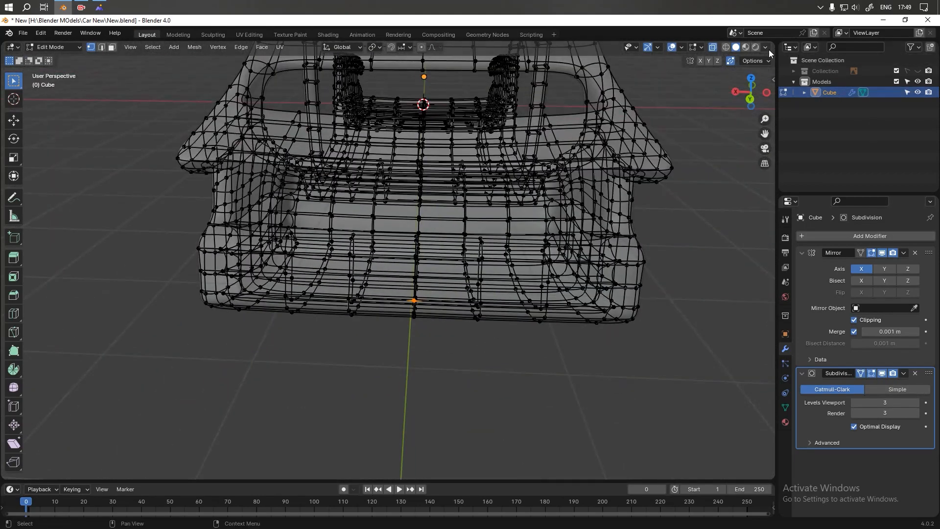
left_click(713, 48)
mouse_move(518, 334)
middle_mouse_down()
mouse_move(531, 337)
mouse_move(553, 314)
mouse_move(588, 317)
mouse_move(419, 231)
mouse_move(406, 308)
mouse_move(411, 296)
mouse_move(435, 293)
mouse_move(564, 322)
mouse_move(508, 345)
middle_mouse_up()
key("Tab")
scroll(524, 313, "down", 4)
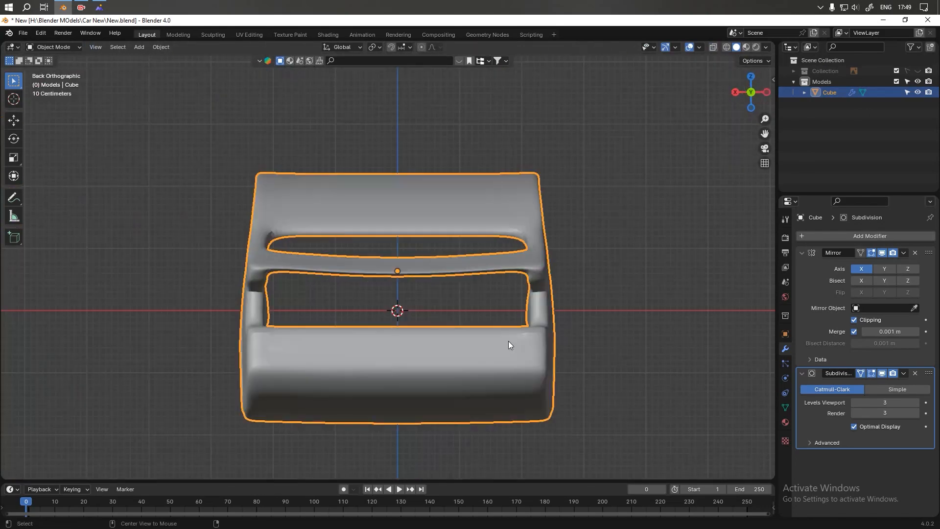
- Bridge the crossbar's underside face to the face on top of the bumper beside the centre line with Bridge Faces
scroll(346, 299, "up", 2)
key("Tab")
middle_click_drag(340, 287, 383, 316)
mouse_move(265, 281)
middle_mouse_down()
mouse_move(301, 275)
mouse_move(269, 269)
middle_mouse_up()
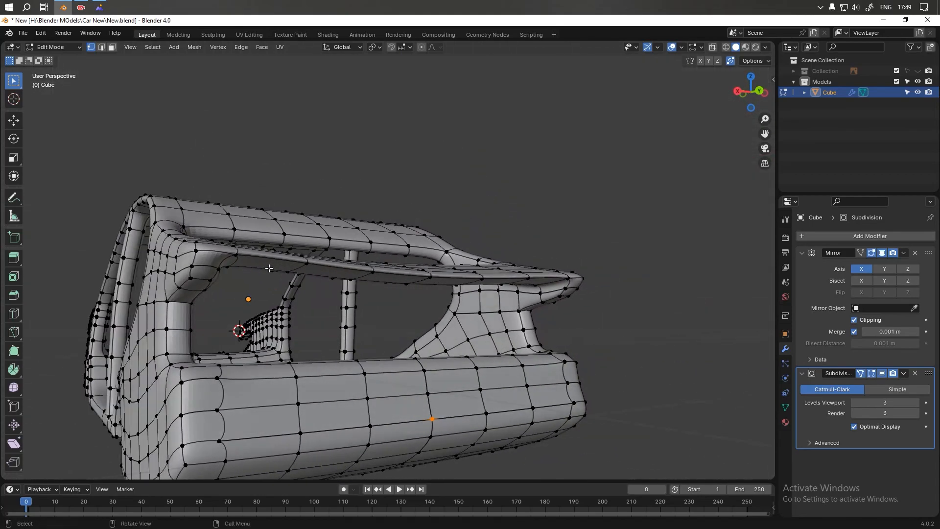
key("3")
middle_click_drag(300, 275, 393, 348)
left_click(381, 355)
right_click(389, 358)
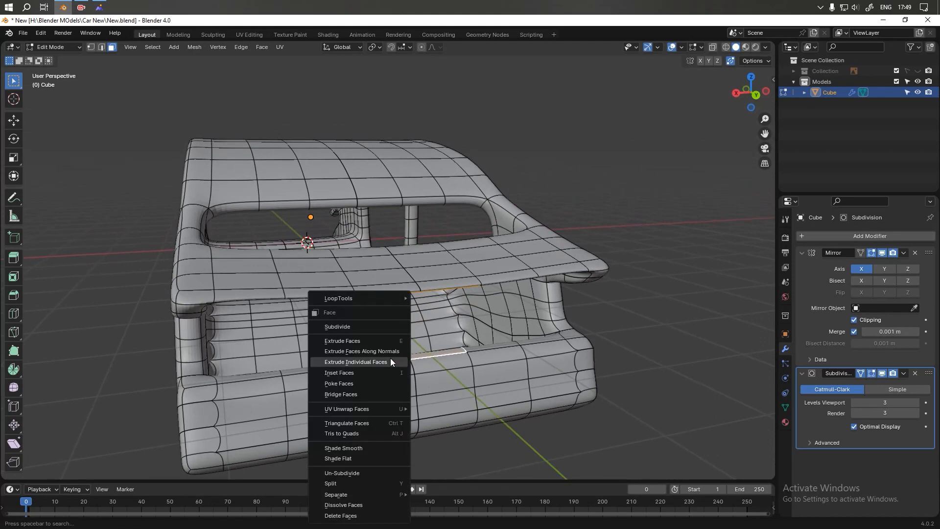
left_click(359, 394)
- Try to bridge the crossbar's next underside face to the bumper face below it with Bridge Faces
middle_click_drag(391, 372, 436, 345)
left_click(319, 273)
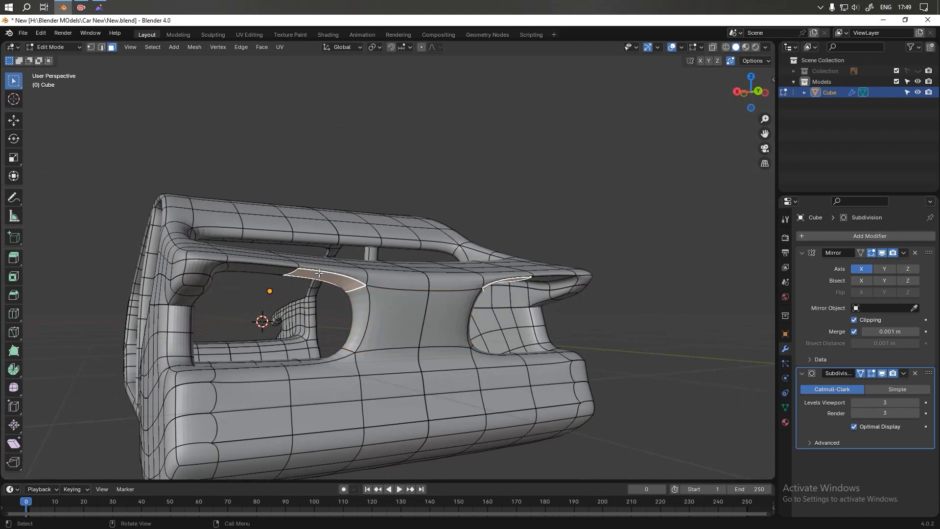
left_click(327, 358, "shift")
middle_click_drag(327, 358, 353, 358)
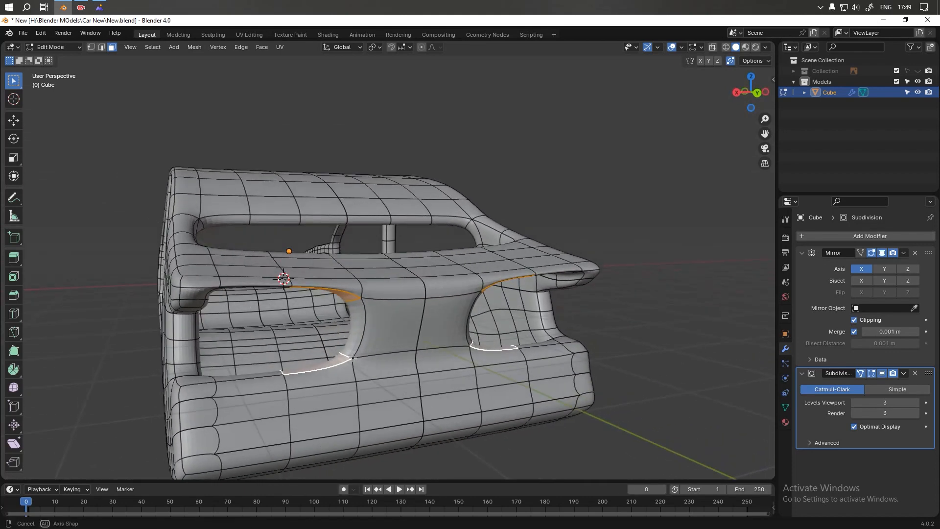
key("shift+r")
mouse_move(395, 341)
middle_mouse_down()
mouse_move(353, 344)
mouse_move(408, 349)
mouse_move(411, 339)
mouse_move(351, 336)
mouse_move(403, 319)
mouse_move(387, 331)
mouse_move(408, 342)
middle_mouse_up()
- Check the widened bridge in Object Mode and undo the last bridge between crossbar and bumper
key("Tab")
scroll(410, 338, "down", 3)
key("Tab")
scroll(370, 316, "up", 3)
key("Tab")
key("ctrl+z")
key("ctrl+z")
- Try Bridge Faces with the existing bridge's side face added to the crossbar and bumper faces
left_click(367, 337, "shift")
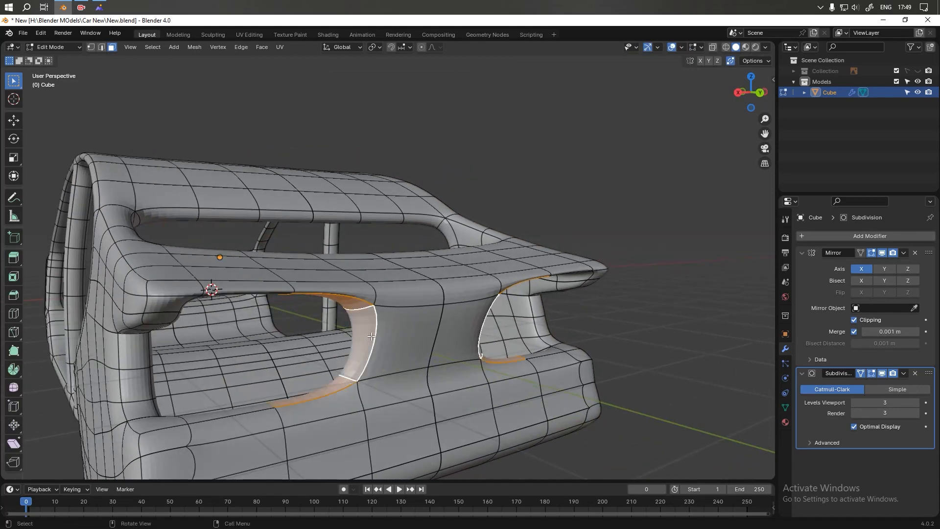
right_click(371, 336)
left_click(341, 326)
middle_click_drag(373, 337, 392, 340)
- Undo the narrow bridge, add the neighbouring faces to the selection and join crossbar and bumper as one wide panel with Bridge Faces
key("ctrl+z")
key("ctrl+z")
key("ctrl+z")
key("ctrl+z")
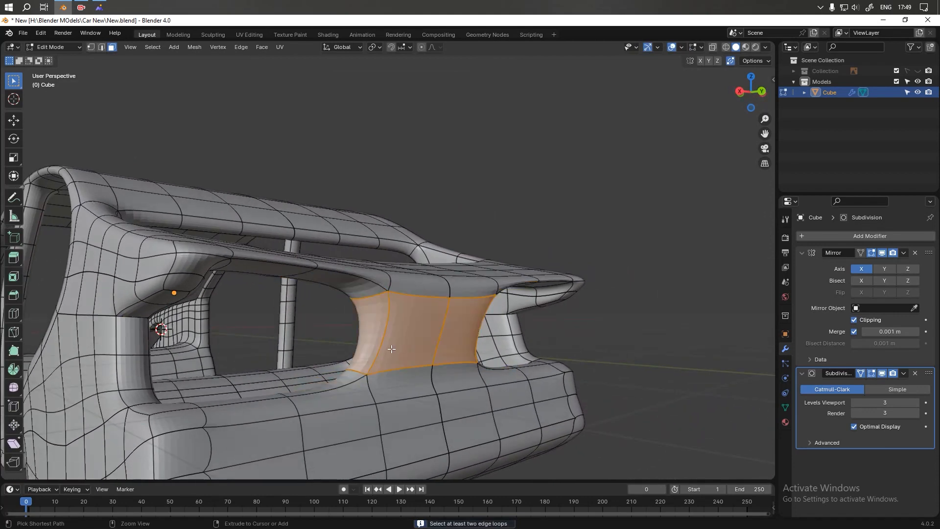
key("ctrl+z")
middle_click_drag(398, 374, 331, 336)
left_click(387, 384, "shift")
key("ctrl+e")
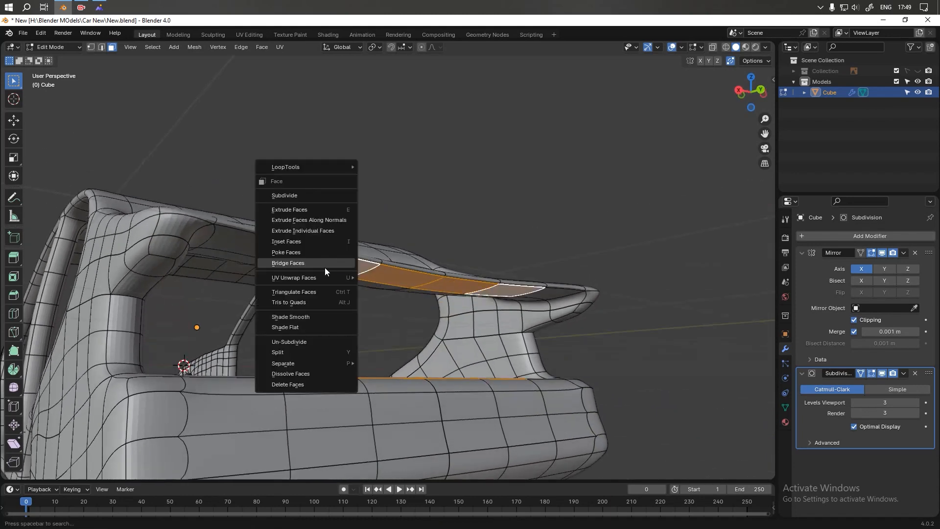
left_click(321, 266)
- Check the bridged rear panel from the back and from an angle in Object Mode
middle_click_drag(362, 298, 352, 374)
key("Tab")
scroll(369, 341, "down", 3)
scroll(311, 296, "down", 2)
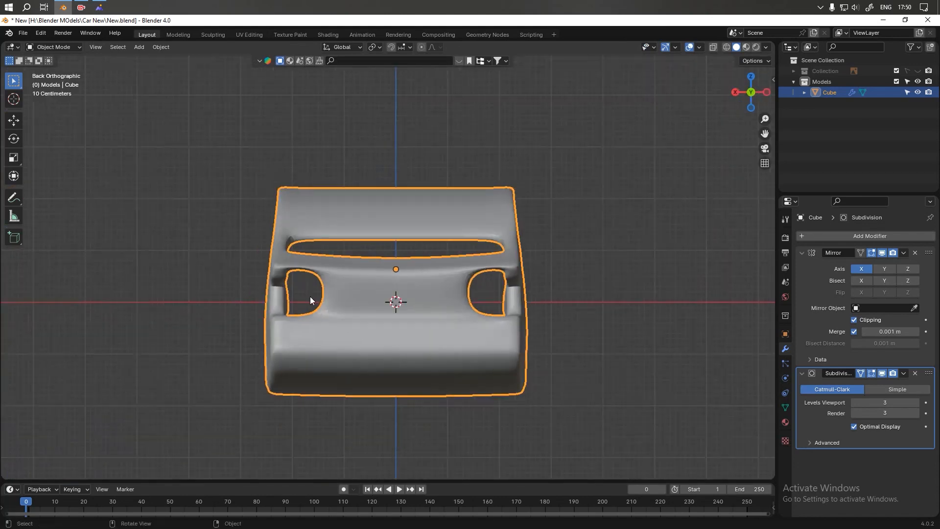
middle_click_drag(424, 313, 314, 341)
scroll(381, 321, "up", 2)
- Select the vertical edges near the bumper's outer corner in edge mode, undoing the stray additions
key("Tab")
key("2")
left_click(280, 335, "alt")
scroll(283, 329, "up", 3)
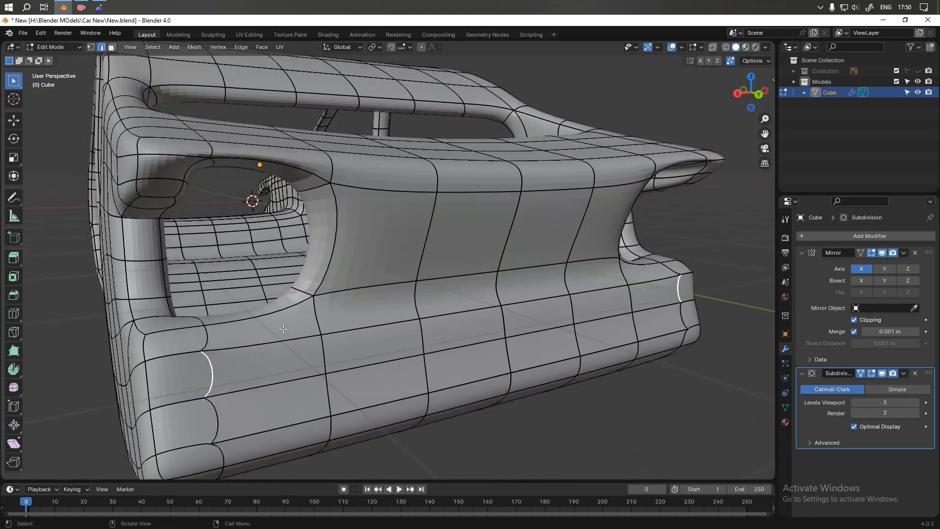
left_click(205, 326, "shift")
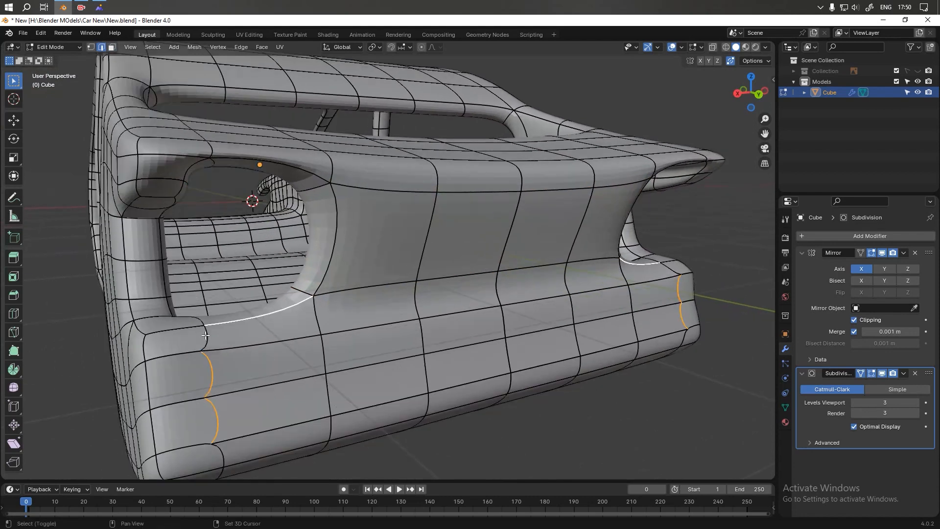
key("ctrl+z")
key("ctrl+z")
- Add the bumper's lower corner edge to the selection, hide the viewport subdivision and try to scale the edges along X
middle_click_drag(261, 392, 260, 367)
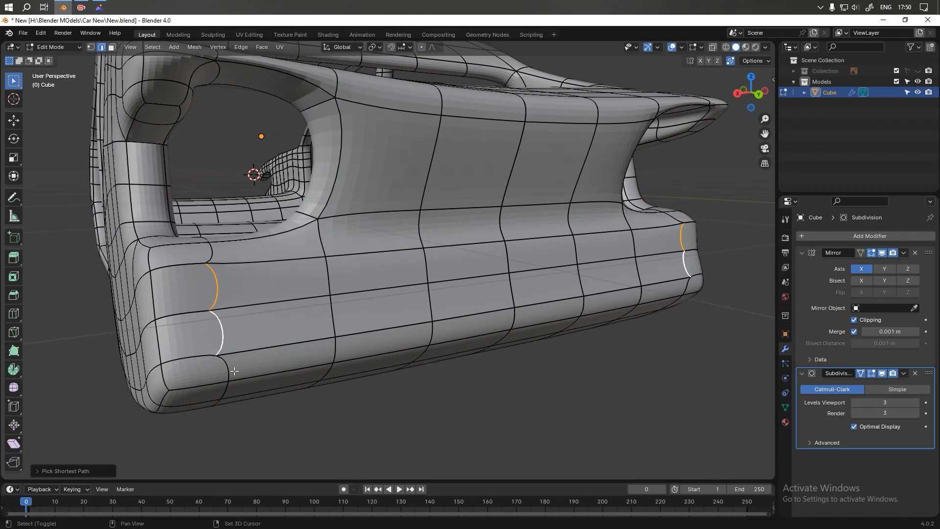
left_click(230, 370, "shift")
left_click(883, 374)
middle_click_drag(487, 363, 334, 319)
key("s")
key("x")
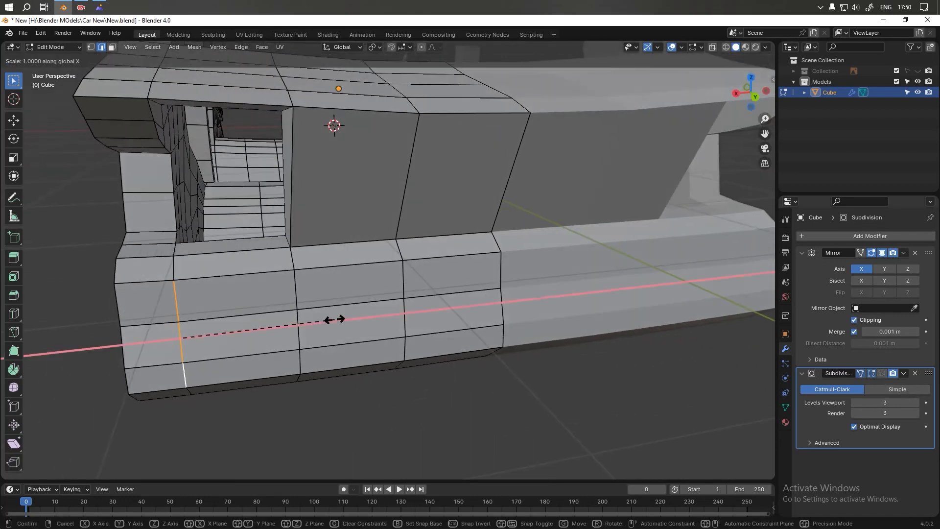
left_click(335, 320)
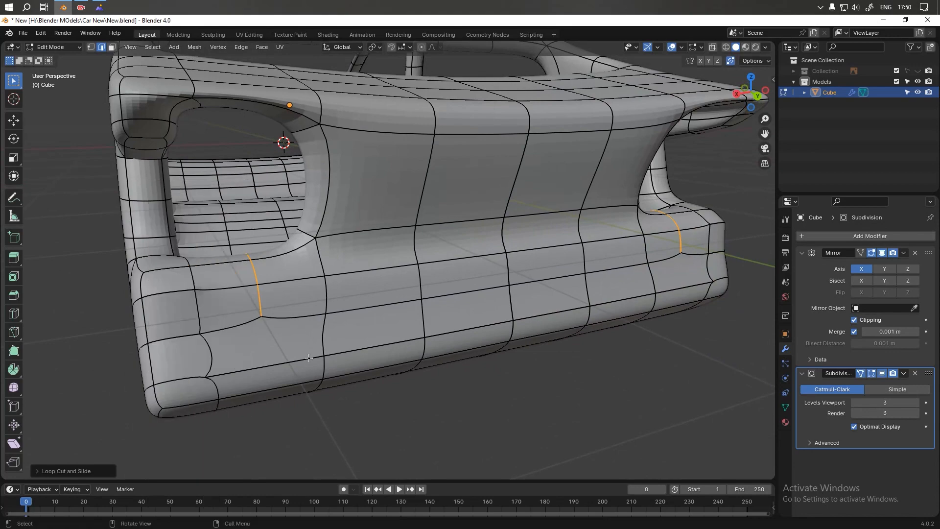
- Add an edge loop across the body's underside below the bumper, just inside its outer corner, with Loop Cut
middle_click_drag(309, 398, 288, 294)
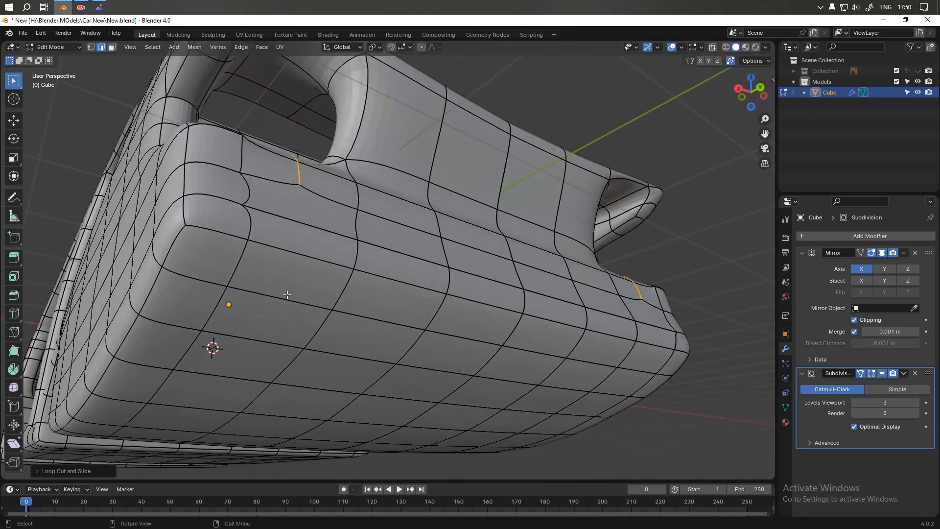
key("ctrl+r")
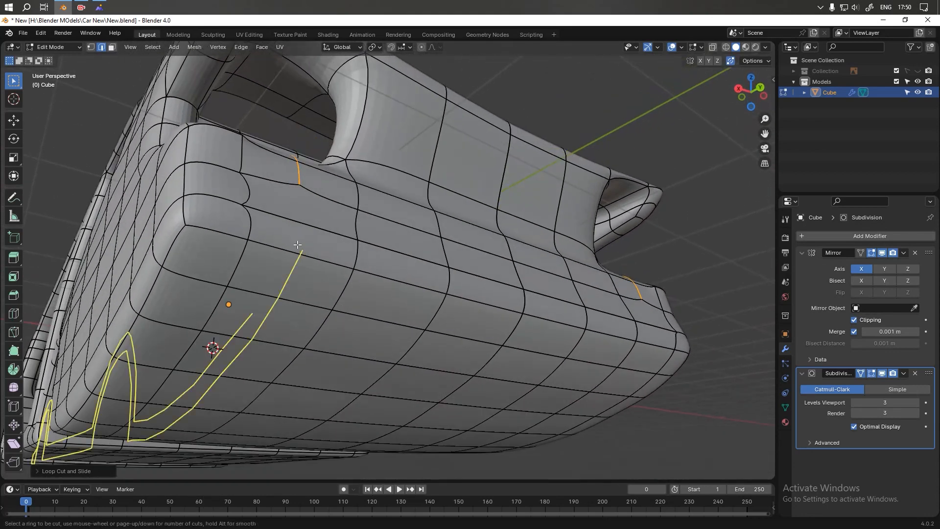
left_click(299, 248)
middle_click_drag(315, 252, 322, 260)
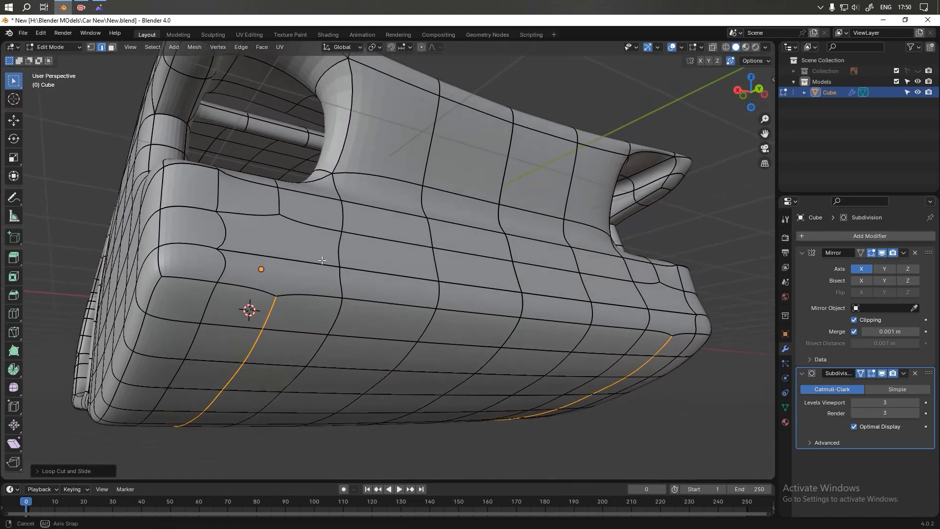
- Try to cut the bumper between the ends of the upper and underside edge loops with the Knife
key("k")
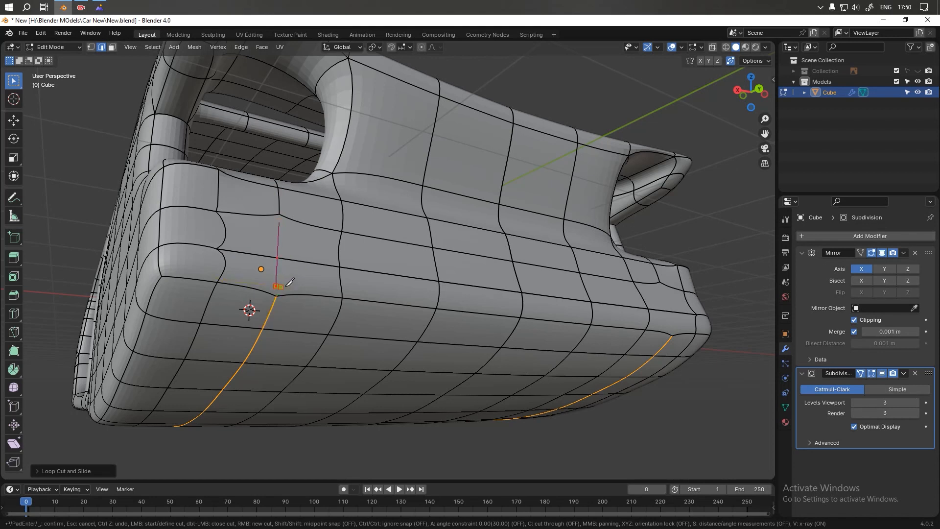
key("Return")
scroll(291, 293, "up", 3)
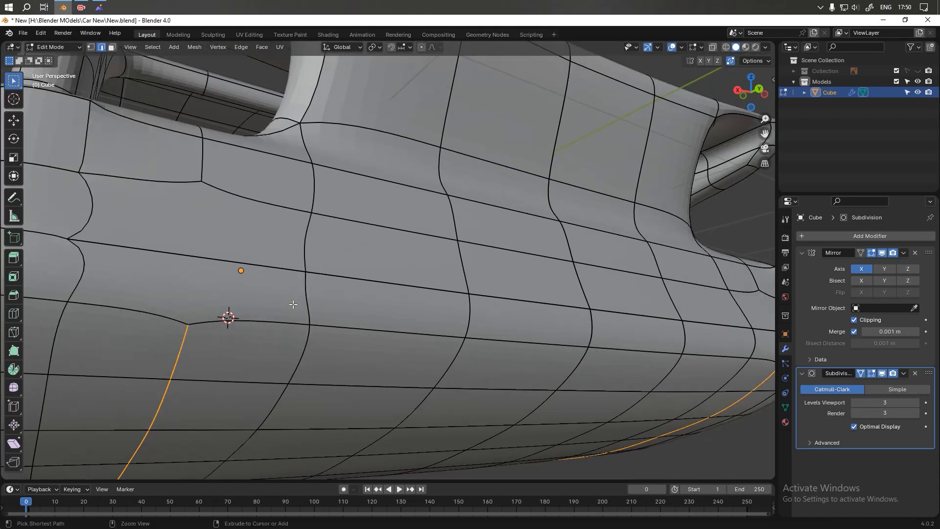
- Hide the viewport subdivision and connect the open ends of the new edge loops on the bumper with Knife cuts
left_click(882, 374)
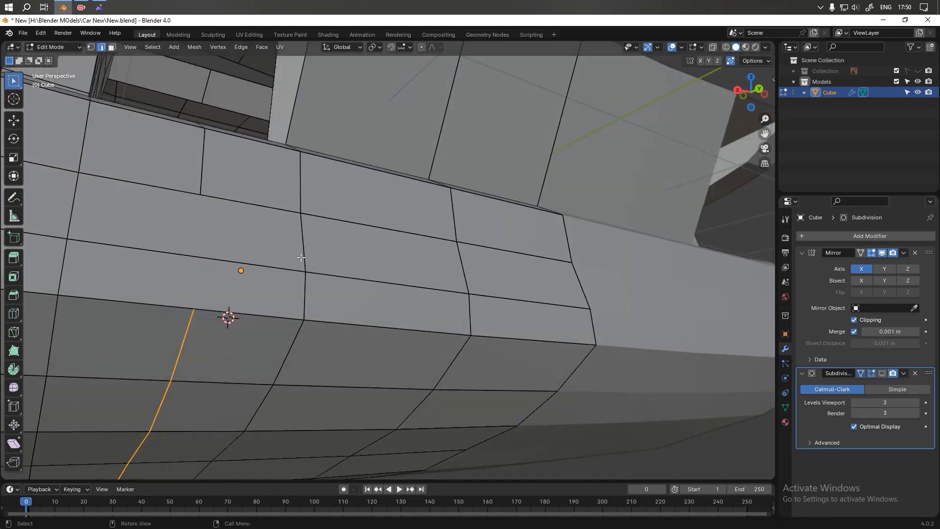
key("k")
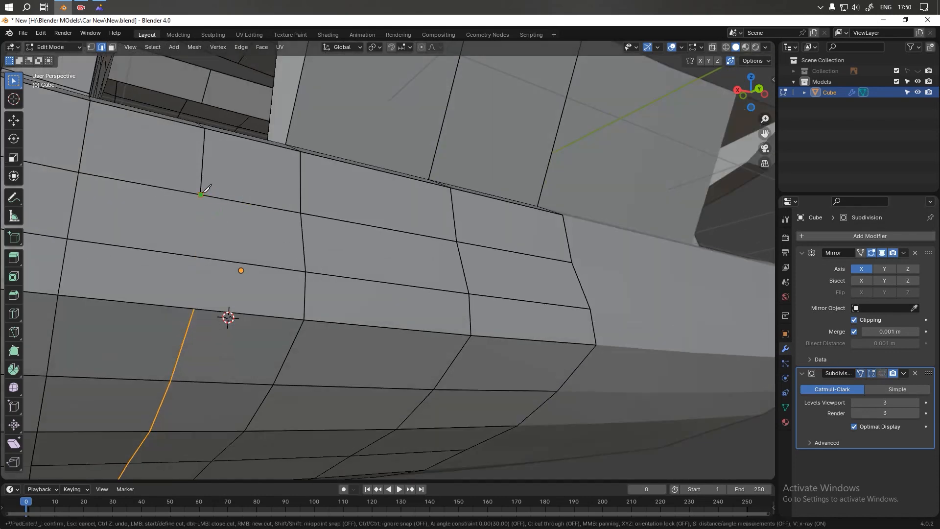
key("Return")
middle_click_drag(197, 313, 491, 239)
key("k")
key("Return")
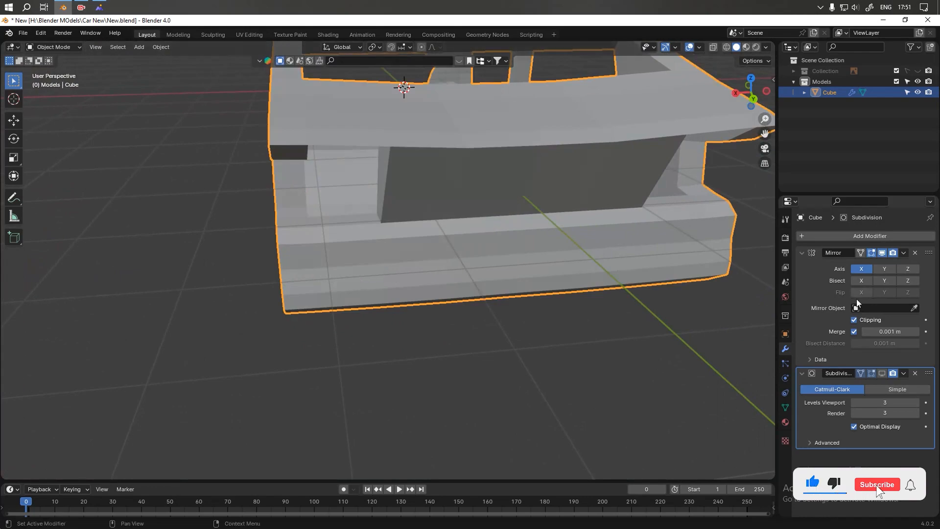
- Examine the subdivided rear wheel arch and lower body edge from the right side view
key("Tab")
middle_click_drag(442, 310, 476, 248)
scroll(381, 239, "down", 4)
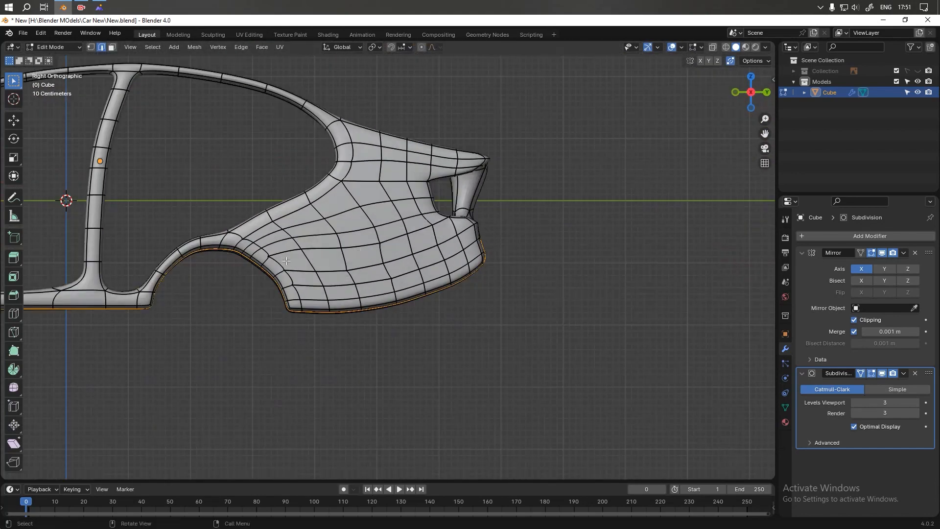
middle_click_drag(281, 261, 503, 207, "shift")
scroll(504, 198, "up", 4)
middle_click_drag(510, 172, 477, 212, "shift")
scroll(480, 210, "up", 2)
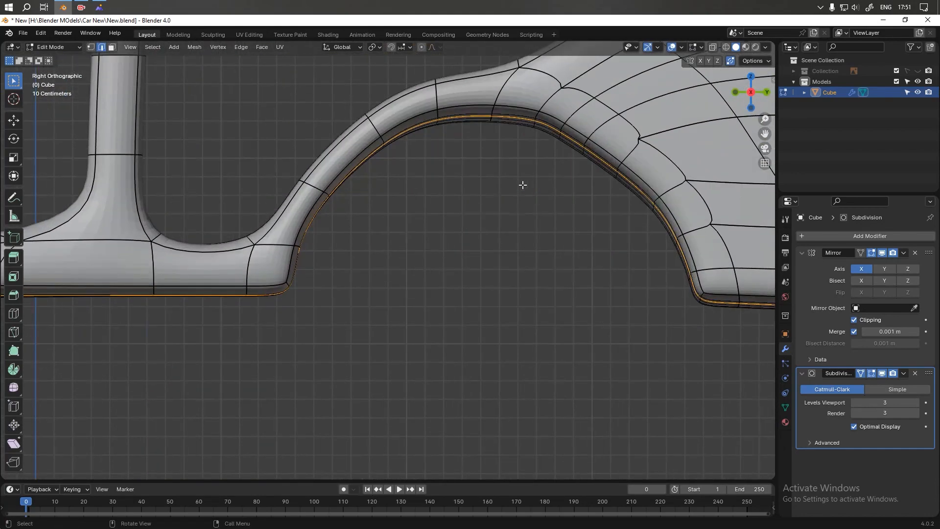
scroll(616, 159, "down", 2)
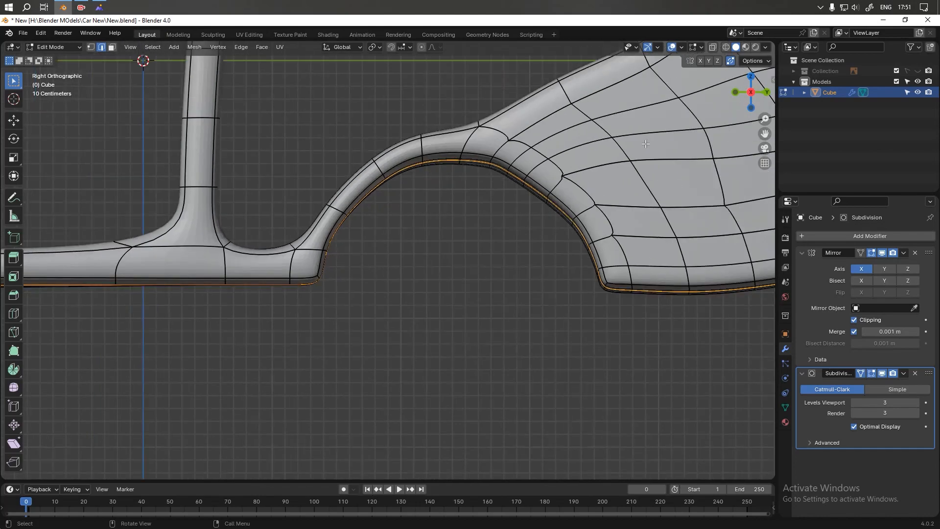
- Examine the edge loops along the wheel arches and sill in vertex mode with X-ray on
key("1")
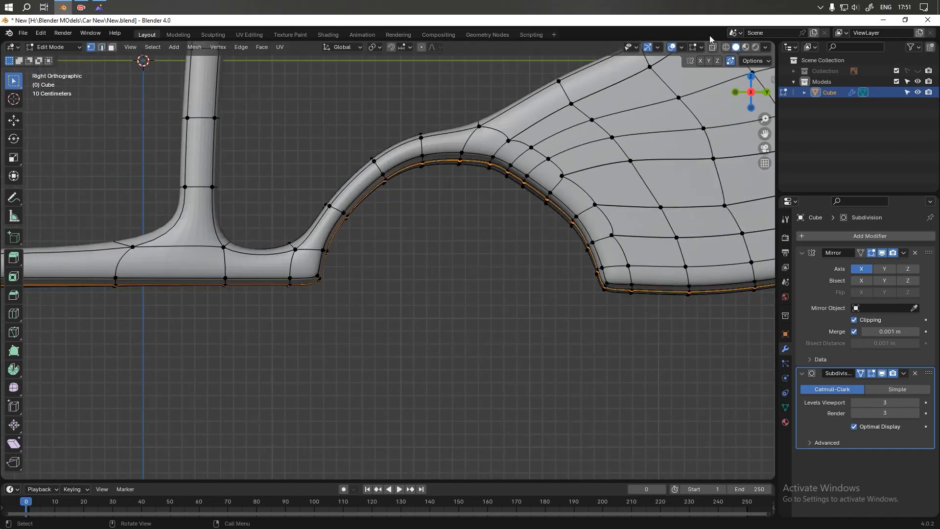
left_click(715, 51)
middle_click_drag(501, 197, 502, 218, "alt")
middle_click_drag(532, 168, 649, 187, "shift")
scroll(474, 169, "up", 3)
scroll(539, 230, "down", 6)
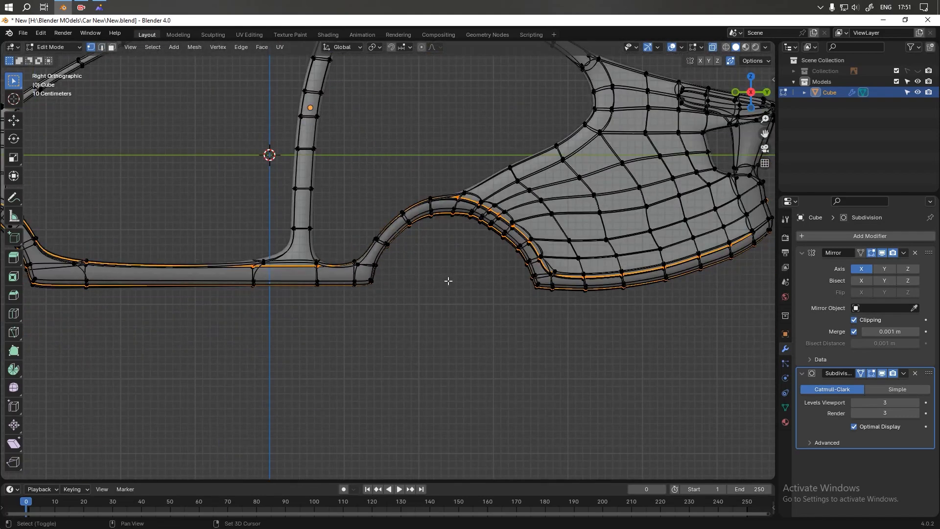
middle_click_drag(447, 281, 721, 242, "shift")
middle_click_drag(319, 243, 450, 268, "shift")
scroll(356, 230, "up", 3)
scroll(348, 203, "down", 3)
middle_click_drag(360, 253, 446, 283, "shift")
middle_click_drag(276, 268, 372, 230)
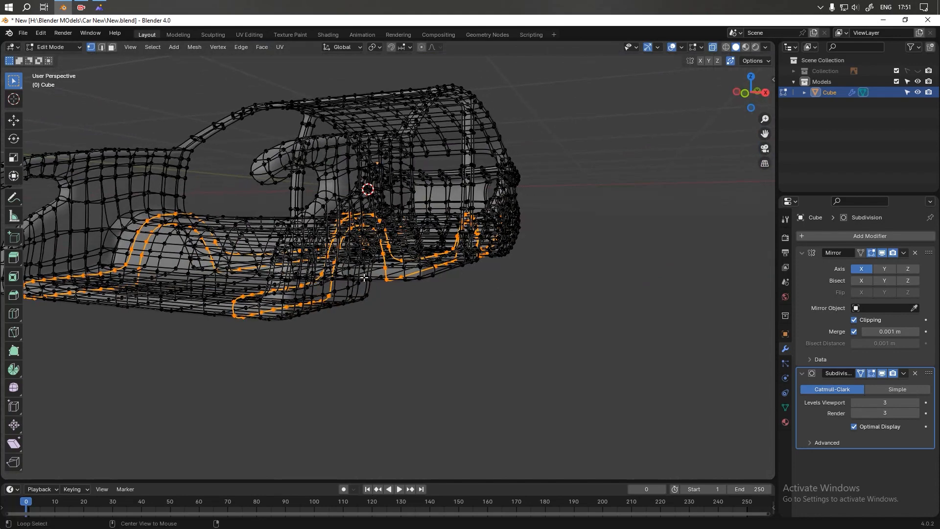
- Turn X-ray off and examine the smoothed car body from the front, from above and at an angle in Object Mode
left_click(712, 49)
scroll(387, 210, "down", 3)
middle_click_drag(389, 223, 438, 266)
key("KP_3")
key("KP_1")
scroll(447, 264, "up", 2, "shift")
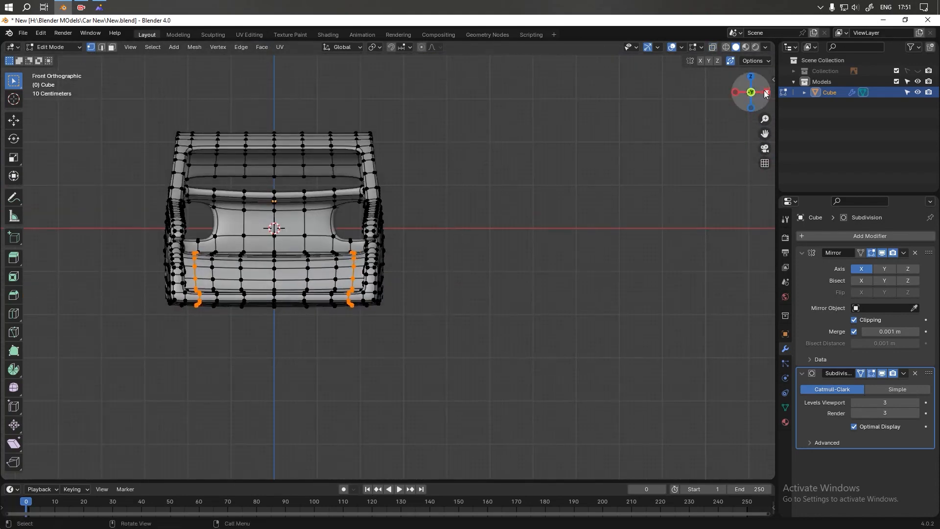
key("Tab")
scroll(389, 259, "down", 3)
key("KP_7")
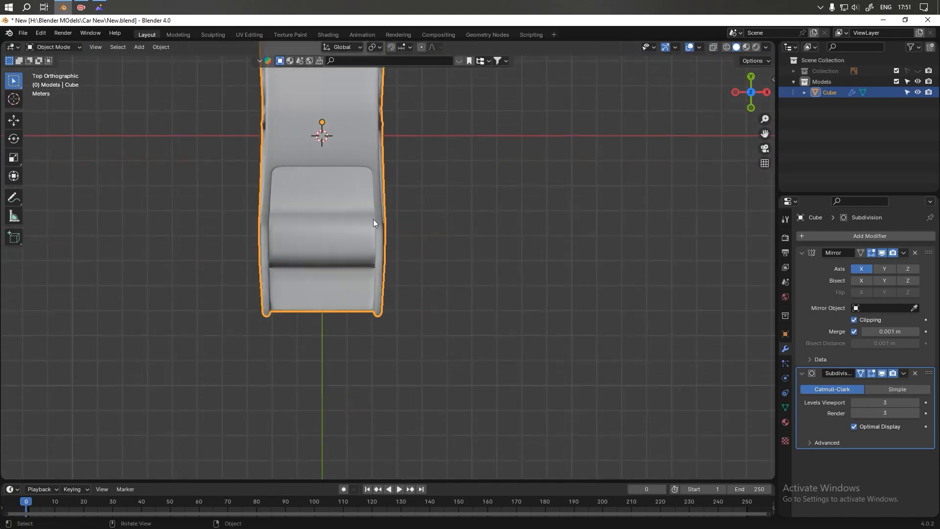
scroll(373, 223, "down", 3)
middle_click_drag(428, 252, 328, 141)
scroll(366, 257, "up", 4)
middle_click_drag(365, 253, 509, 277)
scroll(452, 281, "up", 4)
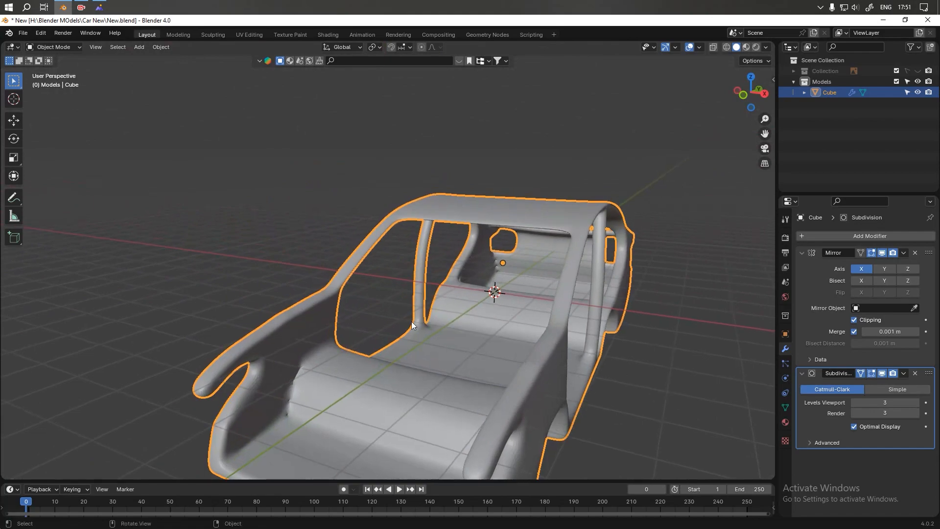
middle_click_drag(412, 321, 400, 325)
- Select the row of faces along the inner side of the front fender's upper part in face mode
key("Tab")
middle_click_drag(314, 317, 382, 220)
key("3")
left_click(148, 323, "shift")
left_click(170, 306, "shift")
left_click(192, 290, "shift")
left_click(209, 279, "shift")
left_click(224, 273, "shift")
left_click(240, 265, "shift")
left_click(258, 258, "shift")
left_click(275, 250, "shift")
left_click(293, 240, "shift")
left_click(314, 233, "shift")
left_click(332, 225, "shift")
left_click(350, 218, "shift")
- Extrude the selected fender faces along X to the mirror centre line to form the hood
middle_click_drag(349, 220, 441, 281, "alt")
scroll(528, 267, "down", 1)
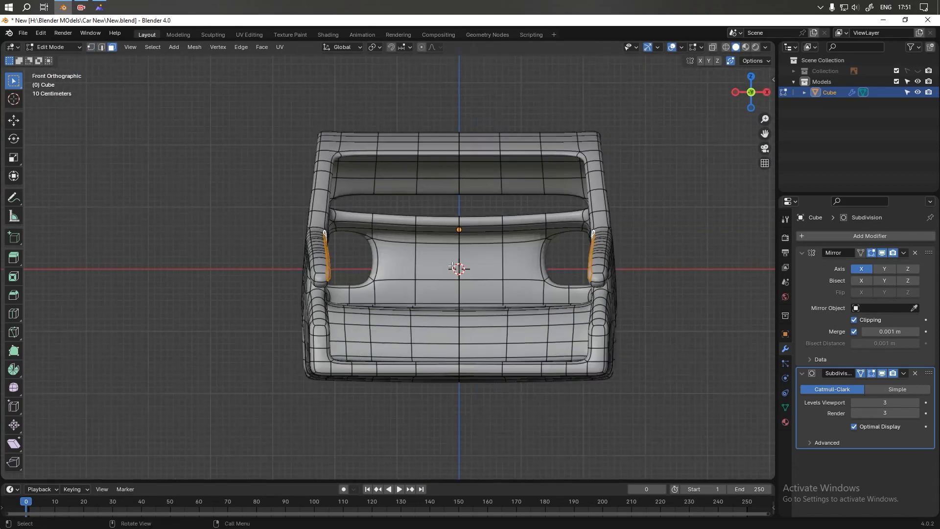
middle_click_drag(543, 264, 514, 264, "shift")
key("g")
key("x")
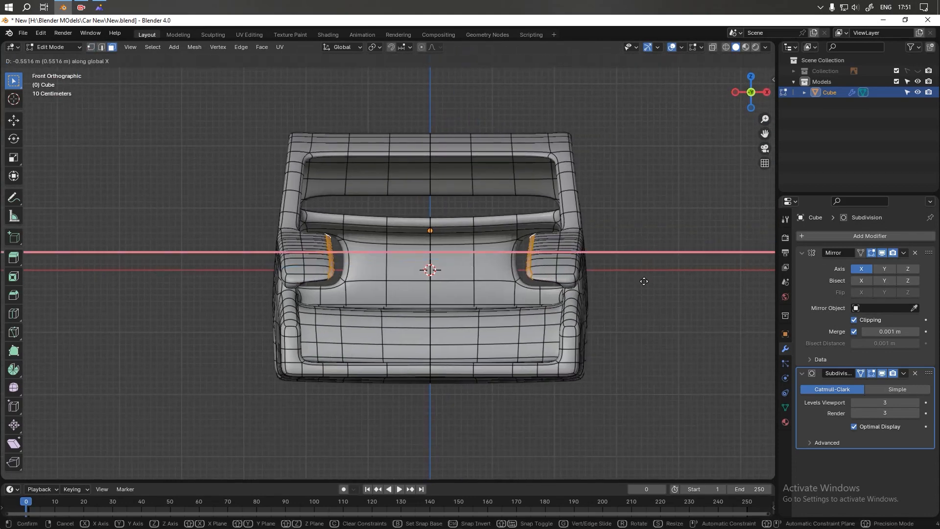
left_click(543, 286)
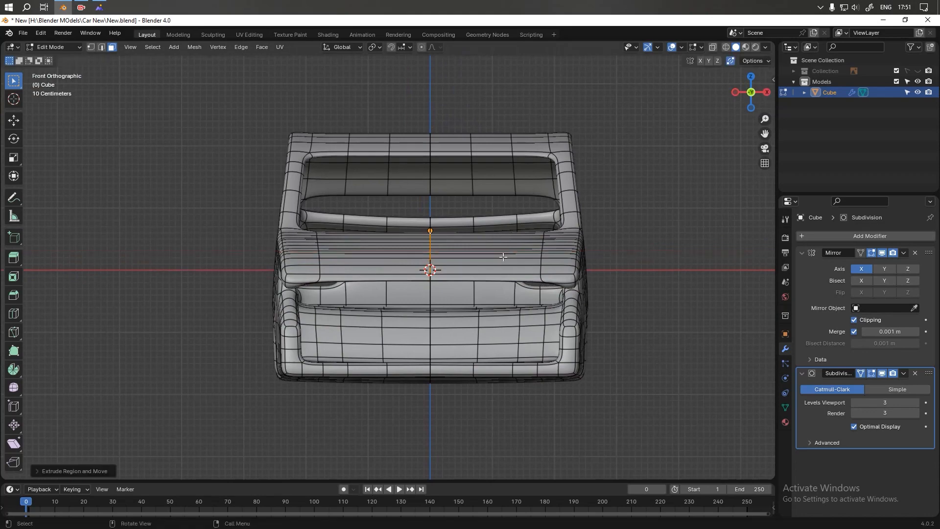
- Add evenly spaced loop cuts to the new hood between the fender and the centre line, without sliding them
scroll(503, 263, "down", 3)
middle_click_drag(433, 236, 429, 291)
key("ctrl+r")
scroll(452, 284, "up", 1)
left_click(453, 284)
right_click(452, 284)
- Select the face loop along the hood's front edge in face mode
middle_click_drag(569, 331, 364, 282)
key("3")
left_click(399, 260, "alt")
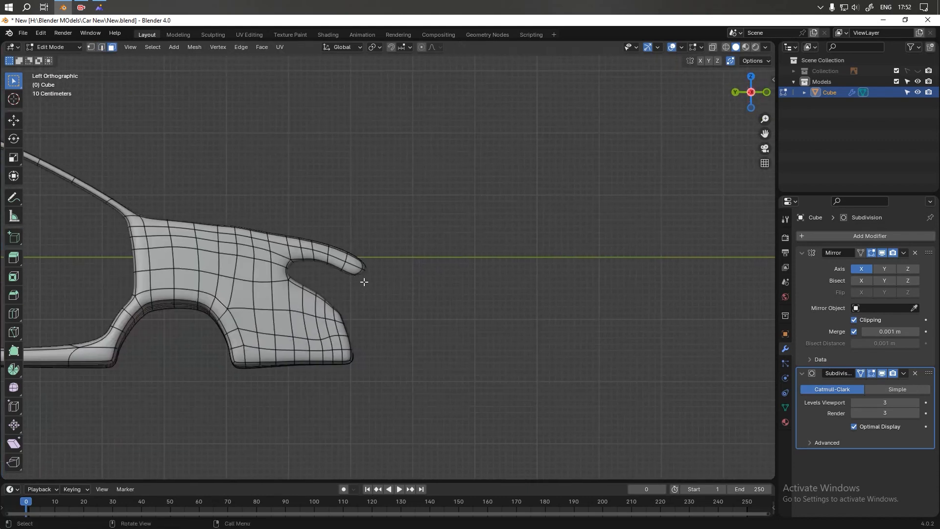
key("g")
key("z")
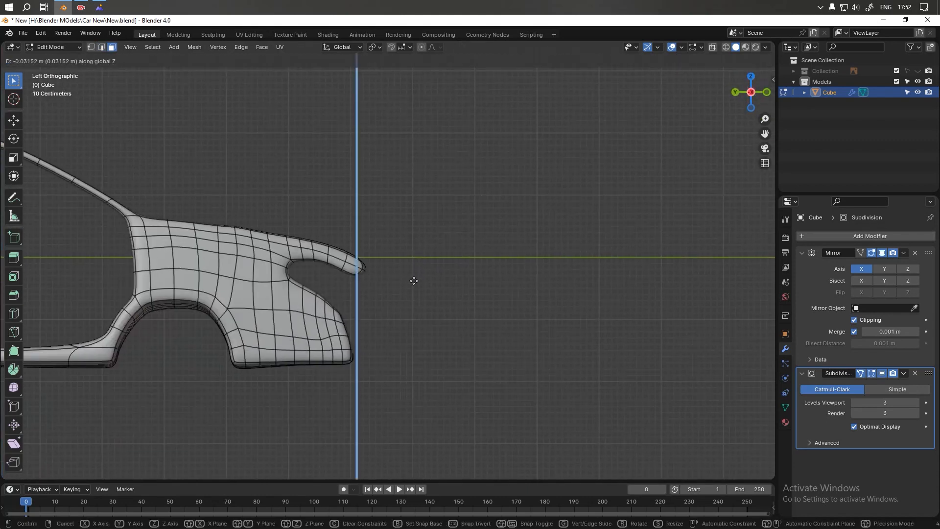
right_click(413, 293)
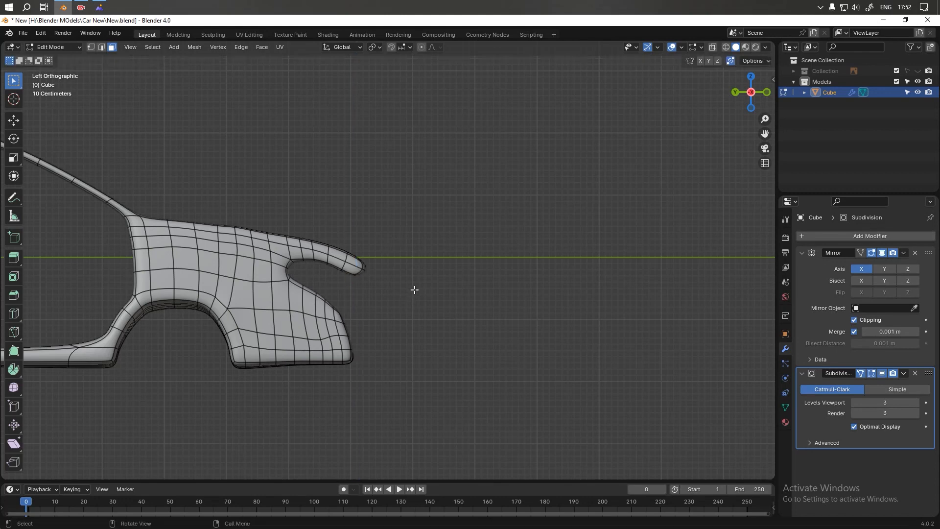
- Lower the hood's front edge about 0.28 m along Z with proportional editing at a radius of about 1.21 m
key("g")
key("z")
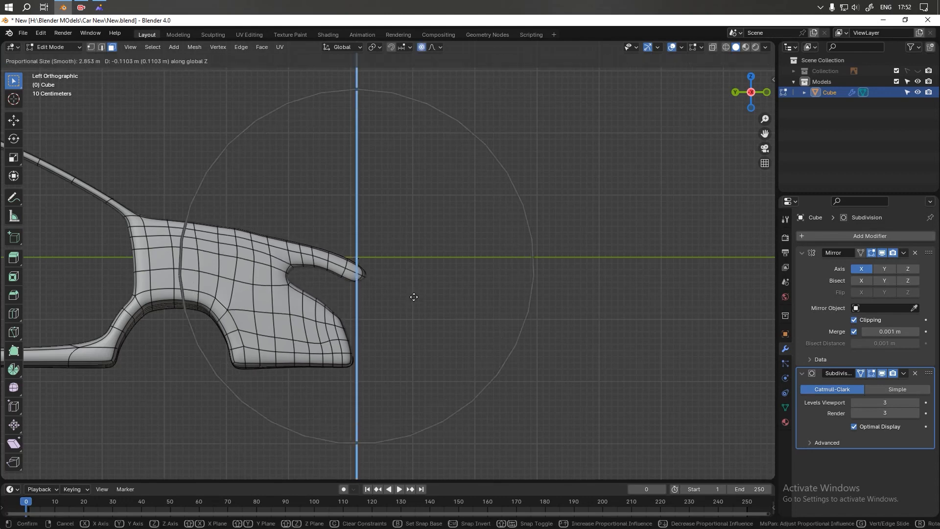
scroll(414, 297, "up", 8)
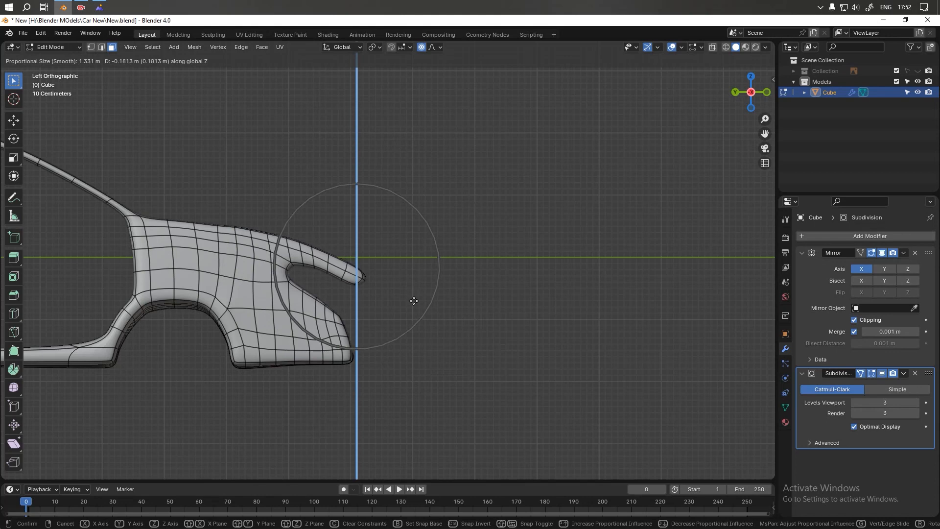
scroll(414, 301, "up", 1)
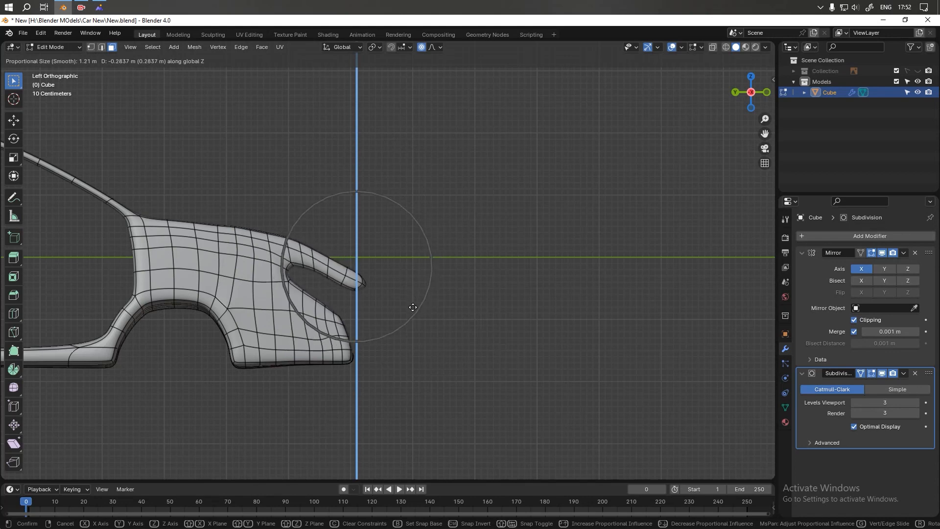
left_click(413, 307)
key("r")
key("x")
right_click(407, 311)
- Add the matching faces on the front bumper's upper side to the selected hood-edge faces and bridge them with Bridge Edge Loops
middle_click_drag(511, 288, 439, 279)
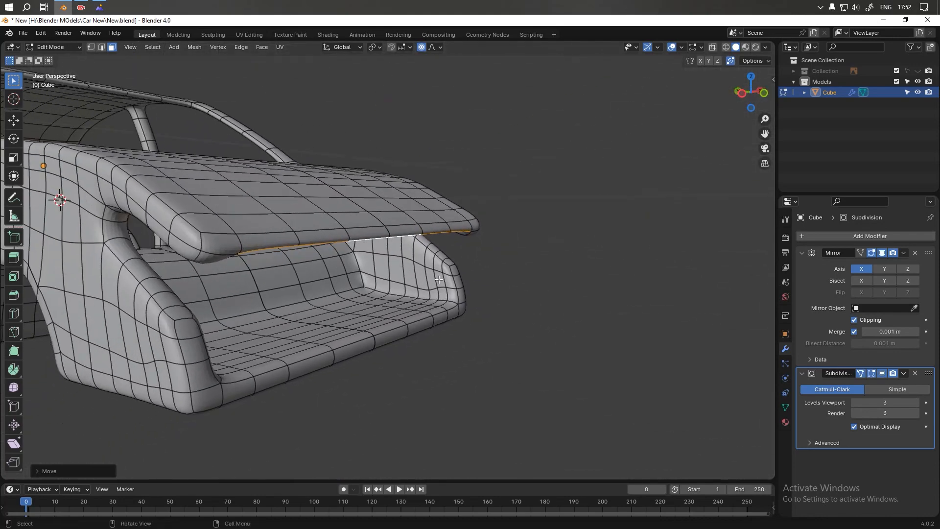
middle_click_drag(313, 350, 238, 372)
left_click(394, 323, "shift")
left_click(440, 313, "shift")
left_click(475, 306, "shift")
middle_click_drag(470, 307, 461, 274)
key("ctrl+e")
left_click(462, 289)
- Turn off proportional editing and scale the bridged front faces narrower along X in front view
middle_click_drag(470, 294, 423, 338)
middle_click_drag(421, 339, 514, 329, "alt")
scroll(485, 355, "up", 1)
key("s")
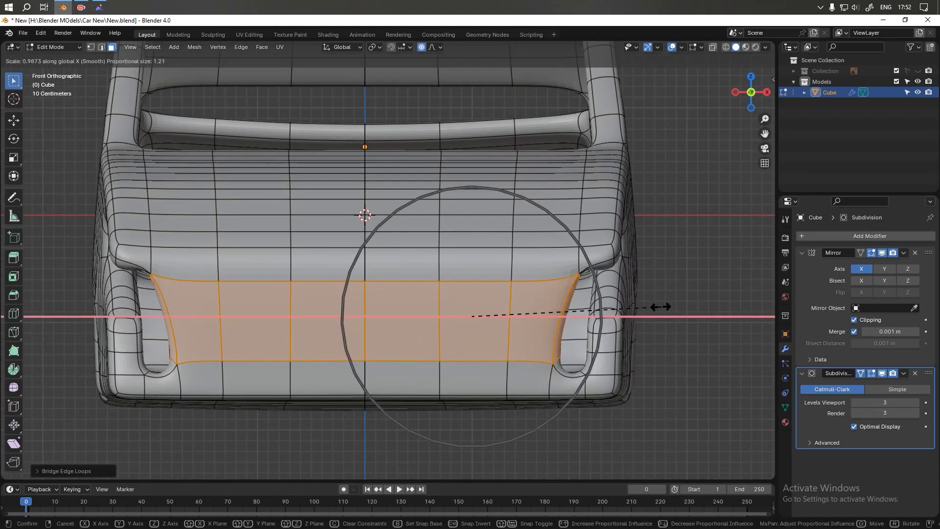
key("Escape")
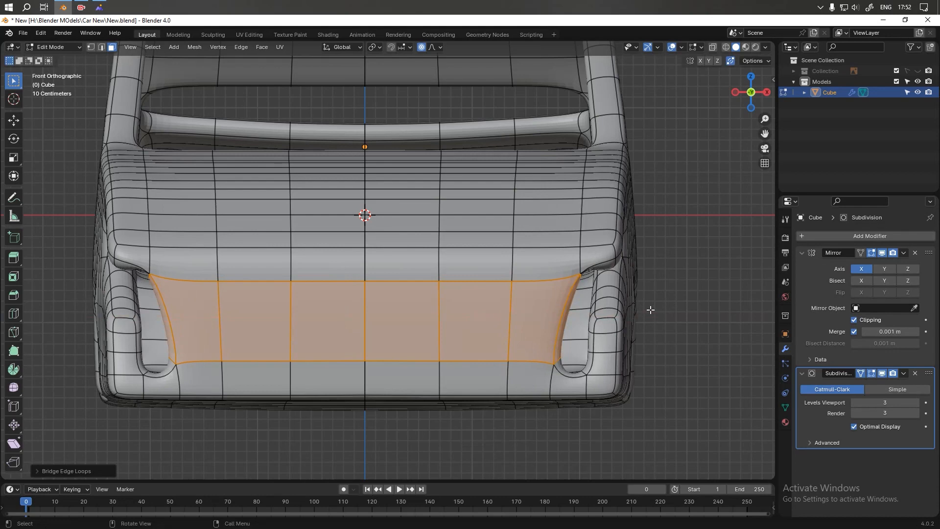
key("o")
key("s")
key("x")
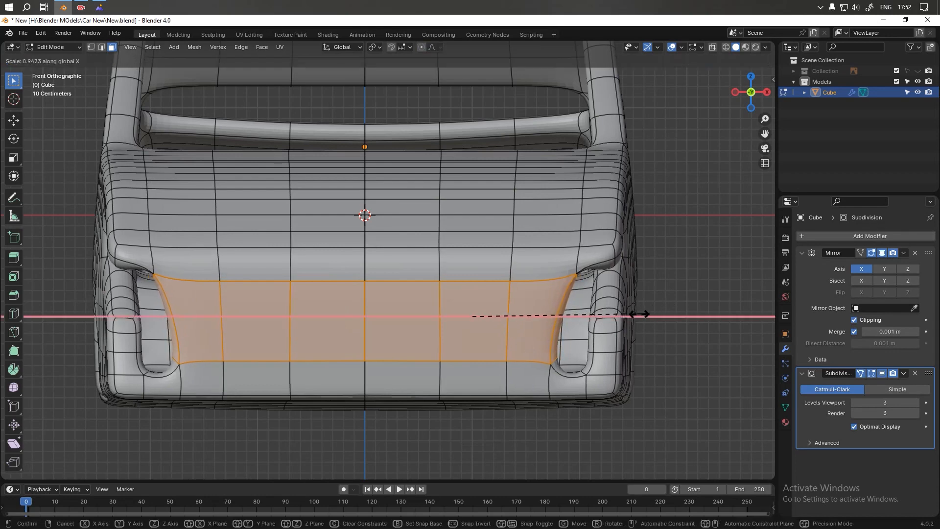
left_click(582, 326)
- Scale the bridged front faces to about half along Z and narrow them further along X
key("s")
key("z")
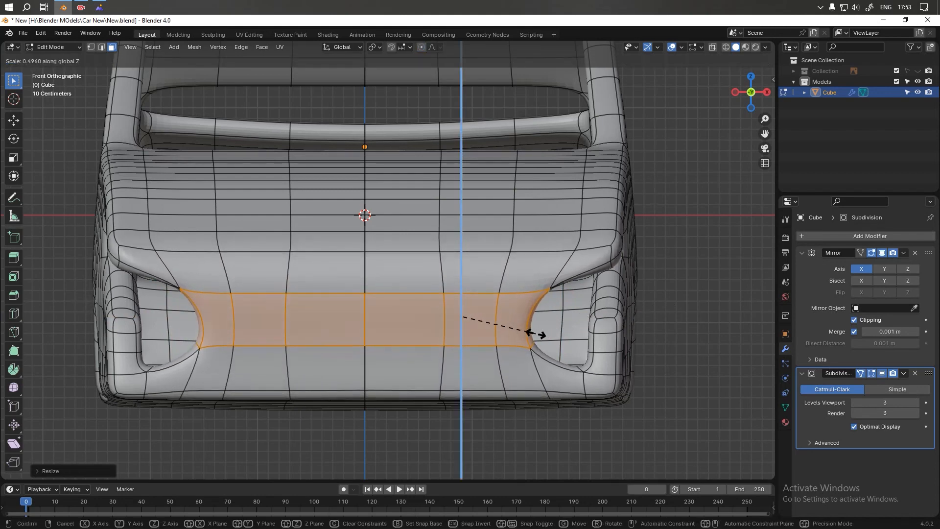
left_click(519, 333)
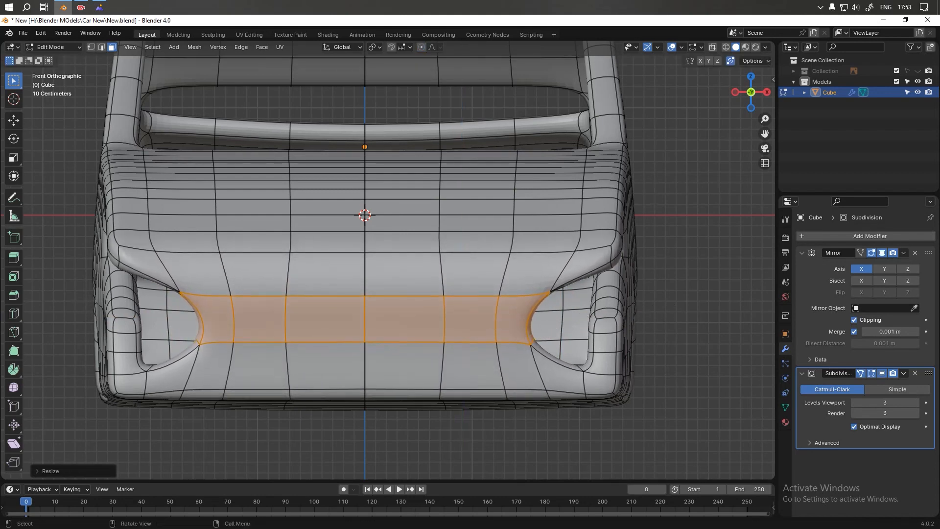
key("s")
key("x")
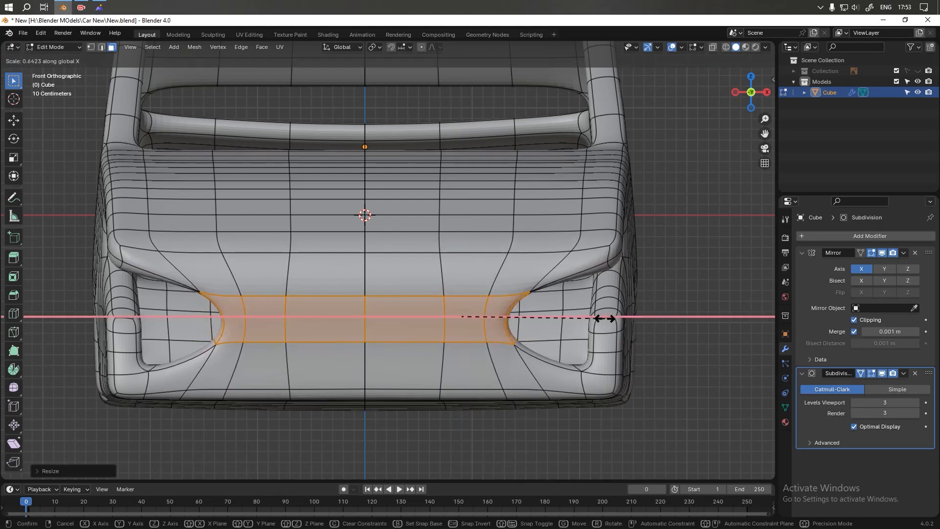
left_click(589, 322)
- Examine the smoothed shape of the car's front and its side openings in object mode
scroll(552, 296, "down", 4)
middle_click_drag(546, 319, 525, 336, "alt")
key("Tab")
middle_click_drag(437, 363, 460, 315, "alt")
scroll(417, 330, "down", 5)
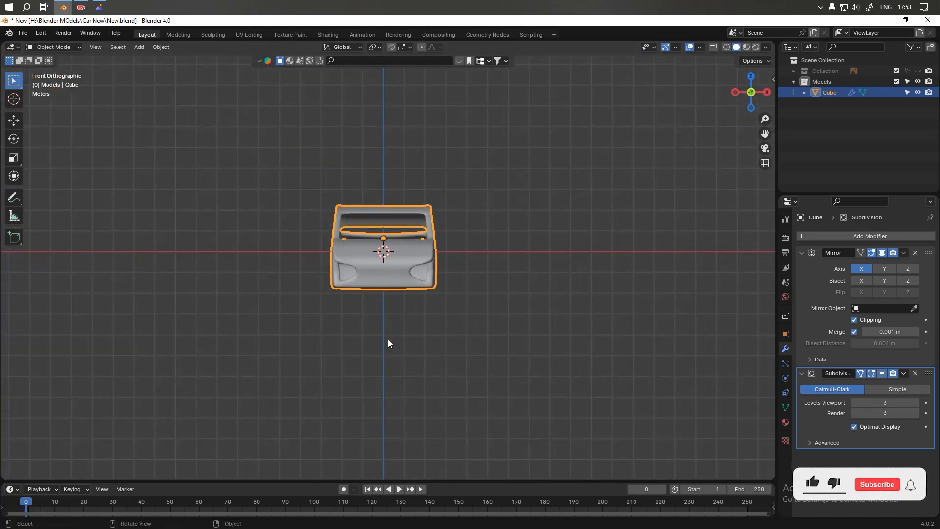
mouse_move(389, 257)
middle_mouse_down("alt")
mouse_move(392, 273)
mouse_move(390, 254)
middle_mouse_up("alt")
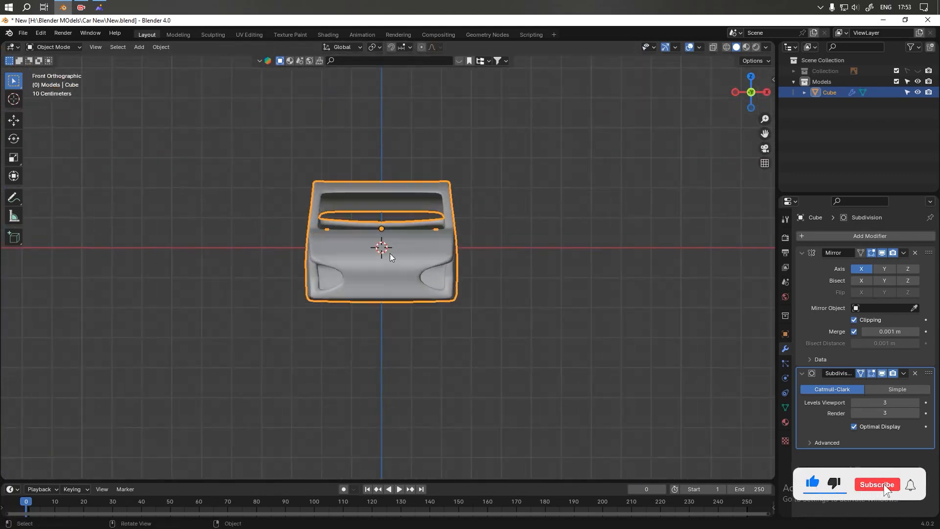
scroll(382, 262, "up", 4)
key("Tab")
scroll(391, 265, "up", 2)
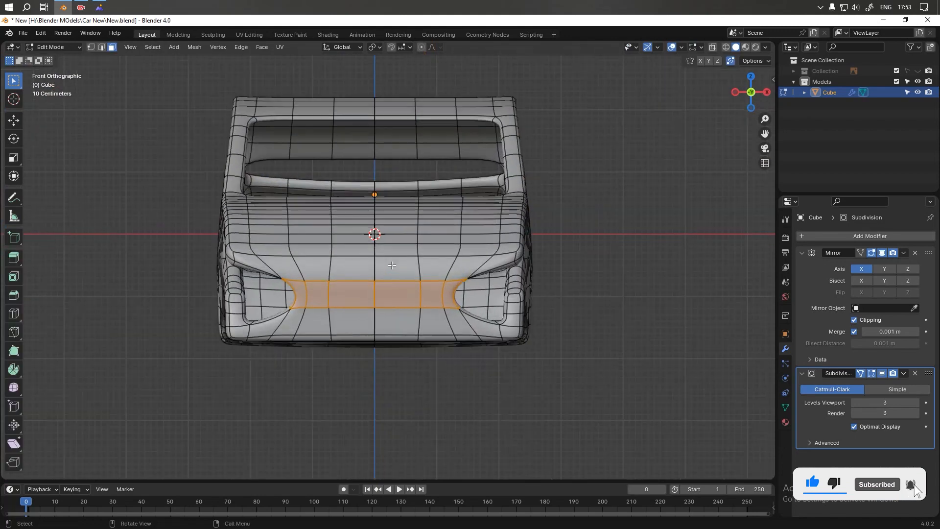
- Select the four faces on the hood's front edge above the bridge and narrow them along X with proportional editing
left_click(311, 265)
left_click(313, 251, "shift")
left_click(347, 251, "shift")
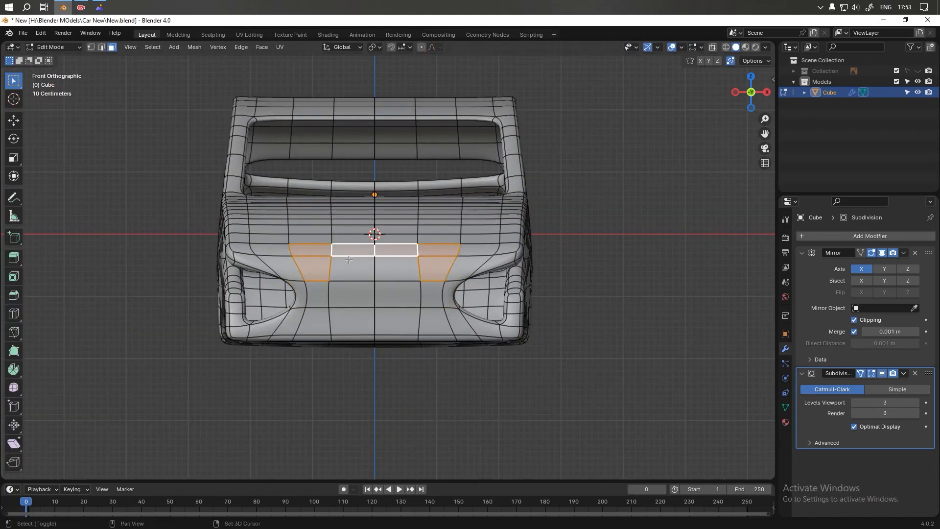
left_click(354, 268, "shift")
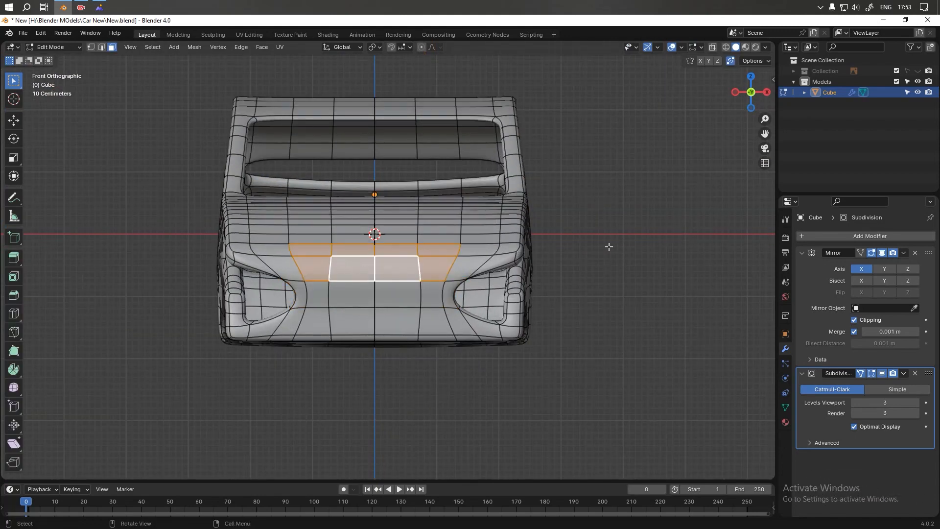
key("s")
key("x")
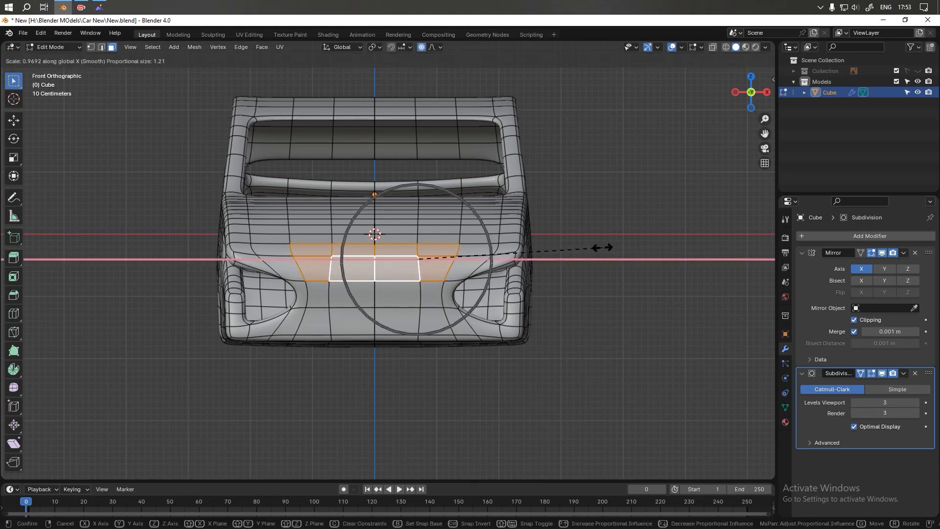
left_click(509, 260)
- Select the central block of hood faces in top view and narrow it along X with proportional editing
key("KP_7")
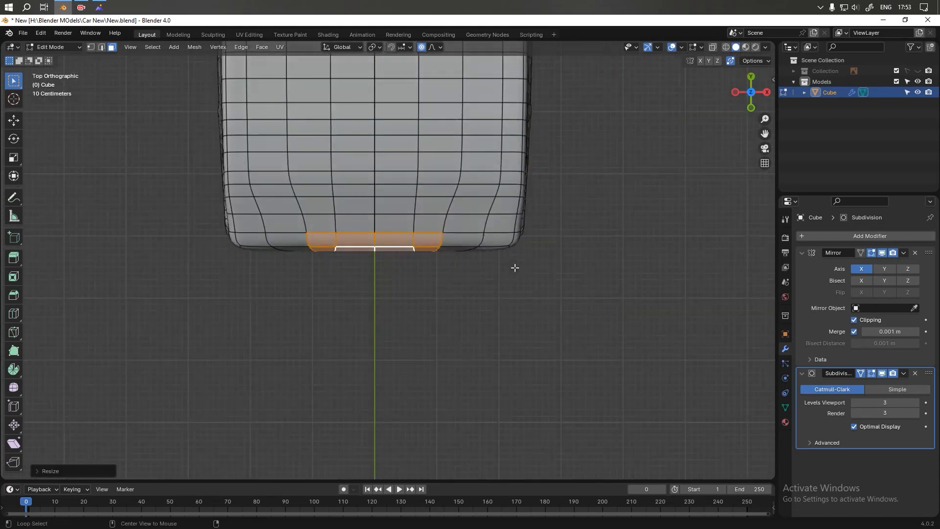
middle_click_drag(376, 190, 378, 264, "shift")
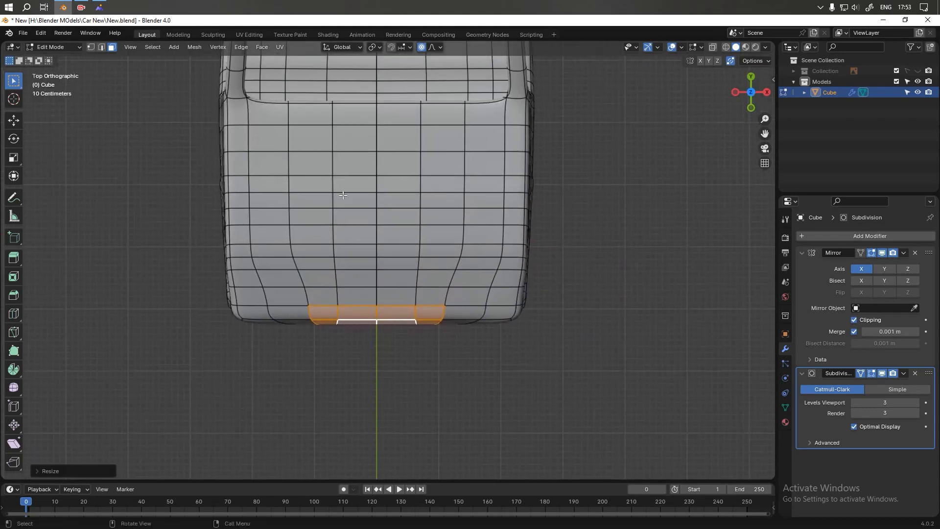
left_click_drag(315, 167, 361, 265)
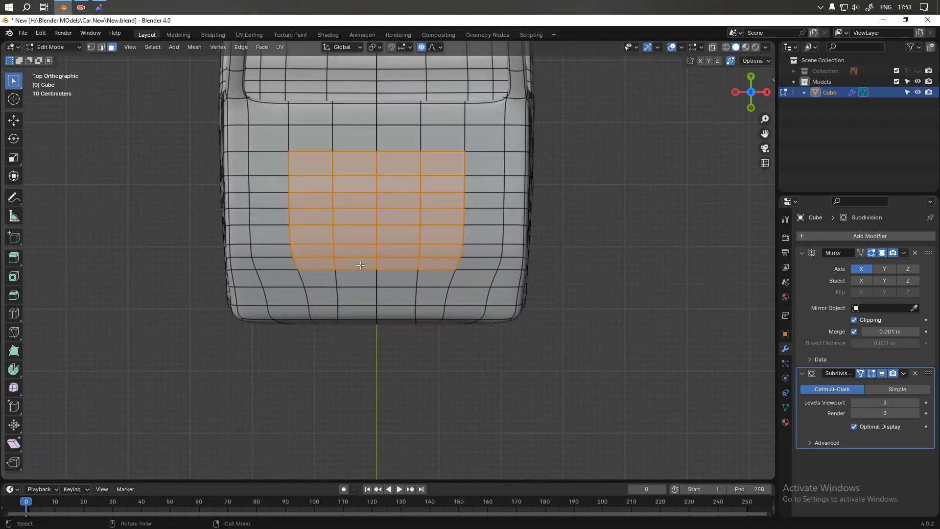
key("s")
key("x")
left_click(600, 227)
- Narrow the central hood faces slightly more along X, enlarging the proportional radius to about 2.59 m
key("s")
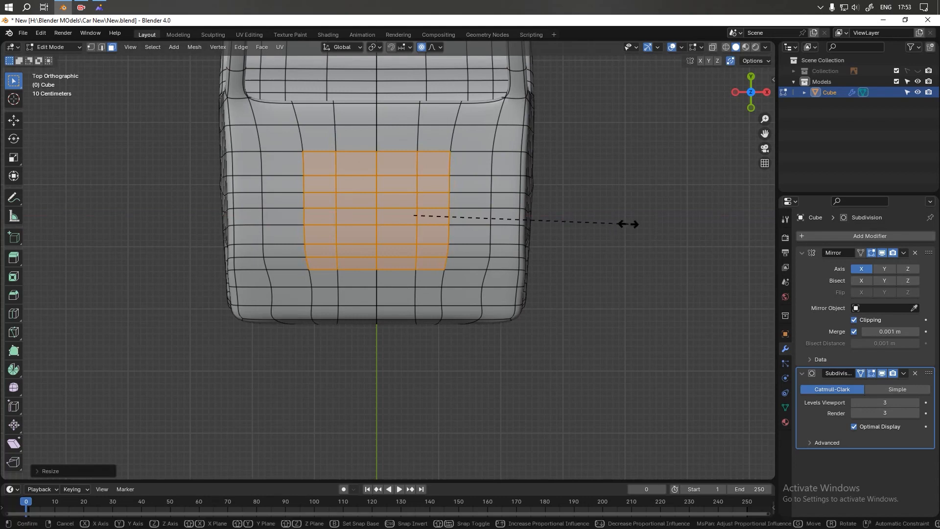
key("x")
scroll(628, 223, "down", 3)
scroll(624, 224, "down", 1)
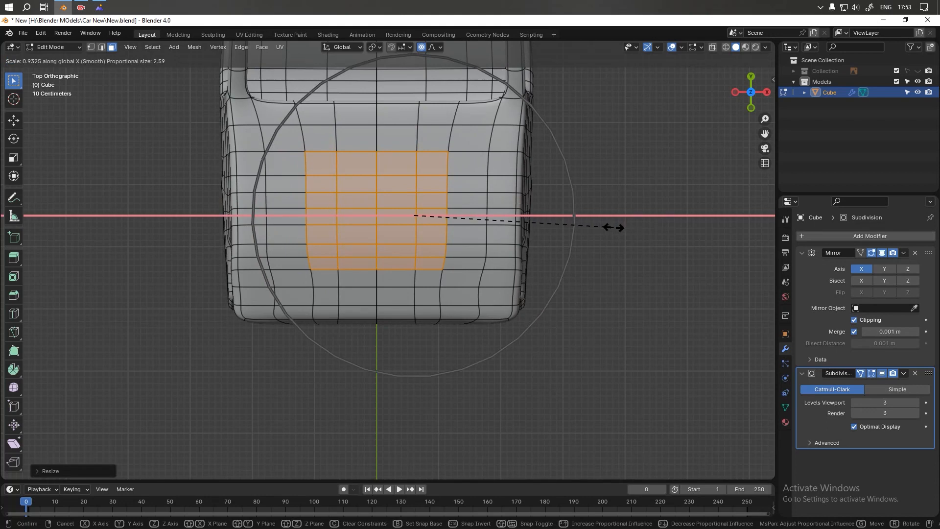
left_click(618, 226)
- Select the four faces at the hood's front centre and scale them along X to about 0.75 with proportional editing
left_click(333, 298)
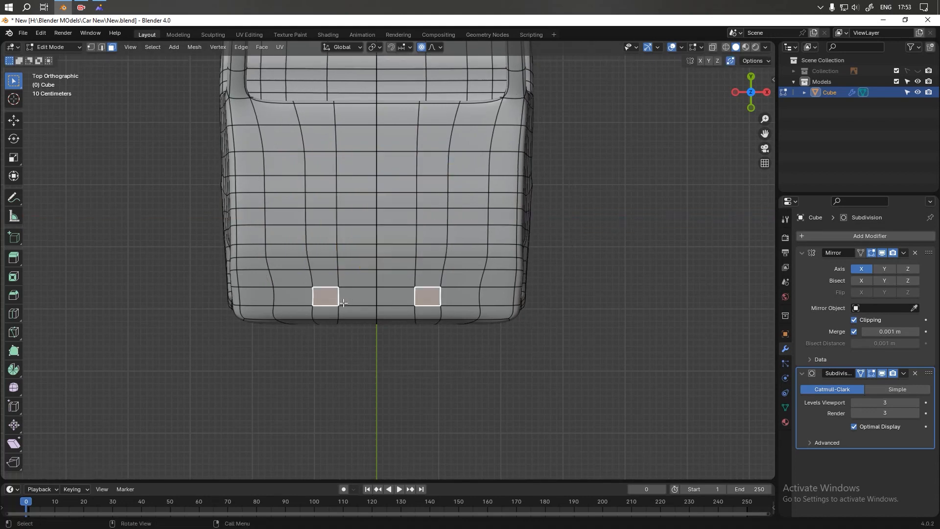
left_click(373, 299, "shift")
left_click(330, 314, "shift")
left_click(371, 314, "shift")
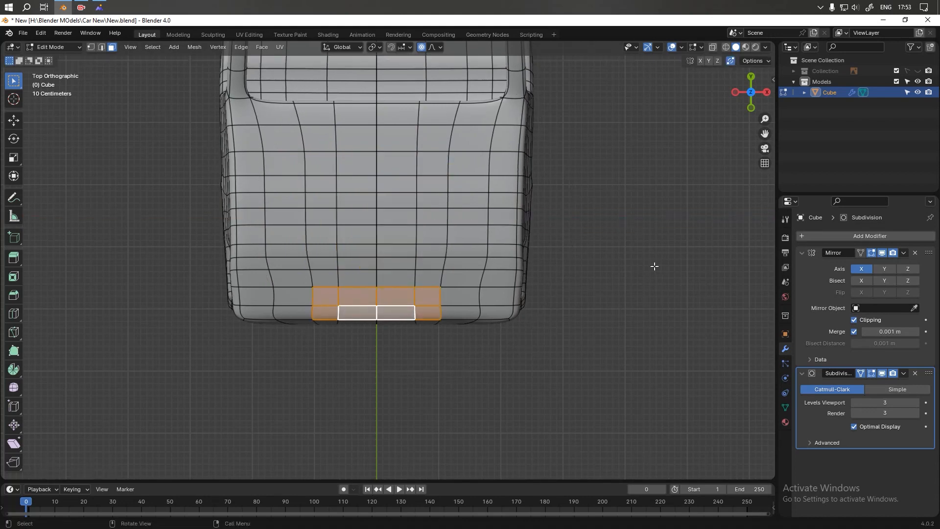
key("s")
key("x")
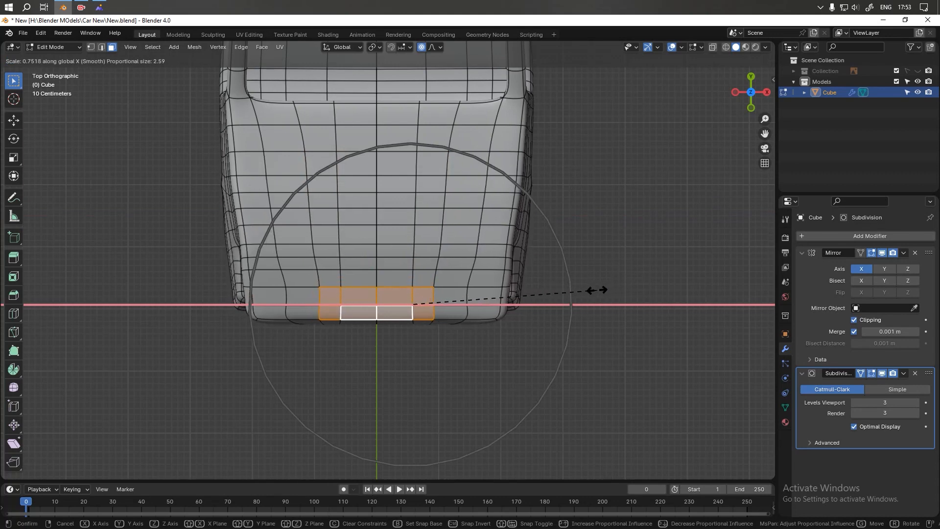
left_click(597, 290)
- Select the two nose faces just below the hood's front edge and scale them along X to about 0.83 with proportional editing
key("Tab")
middle_click_drag(593, 320, 430, 286)
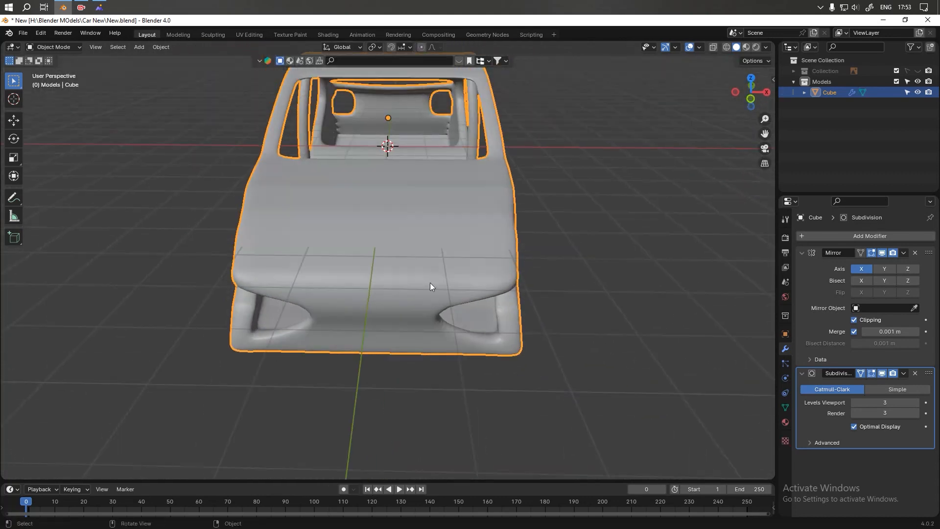
key("Tab")
left_click(327, 295)
left_click(355, 298, "shift")
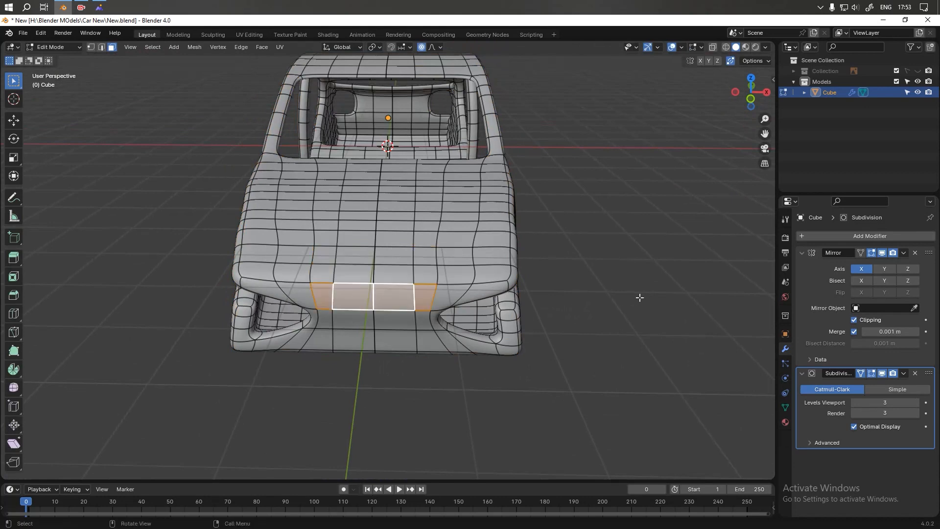
key("s")
key("x")
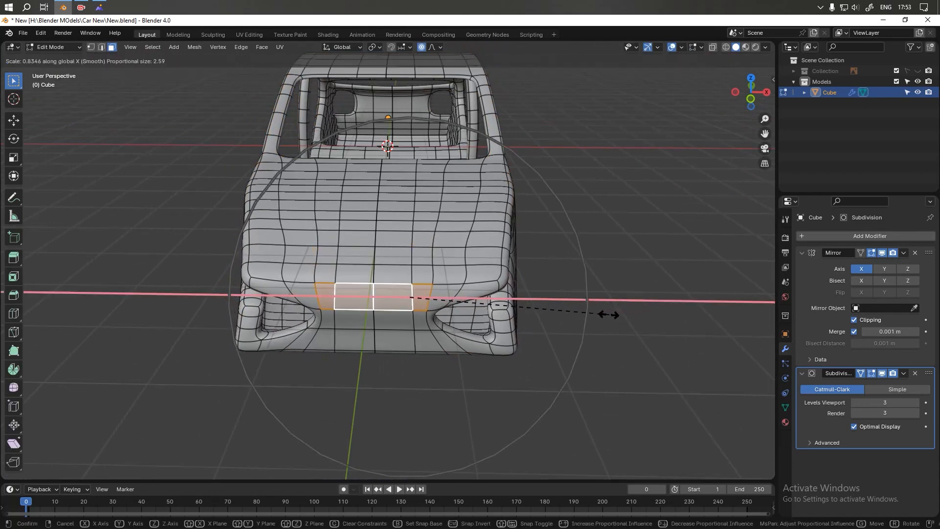
left_click(610, 315)
- Select only the central lower bumper face and scale it along X to about 0.92 with proportional editing
mouse_move(607, 330)
middle_mouse_down()
mouse_move(611, 313)
mouse_move(608, 330)
middle_mouse_up()
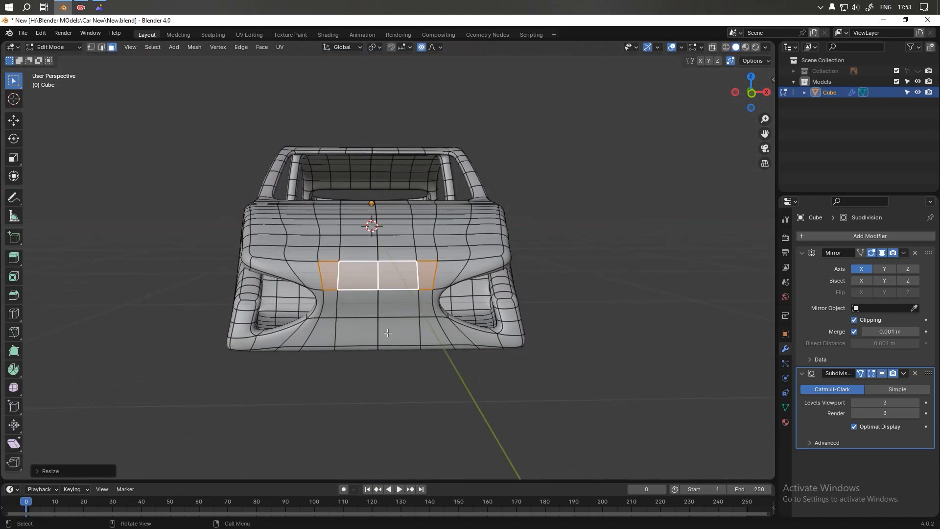
left_click(390, 335)
key("alt+a")
left_click(370, 331)
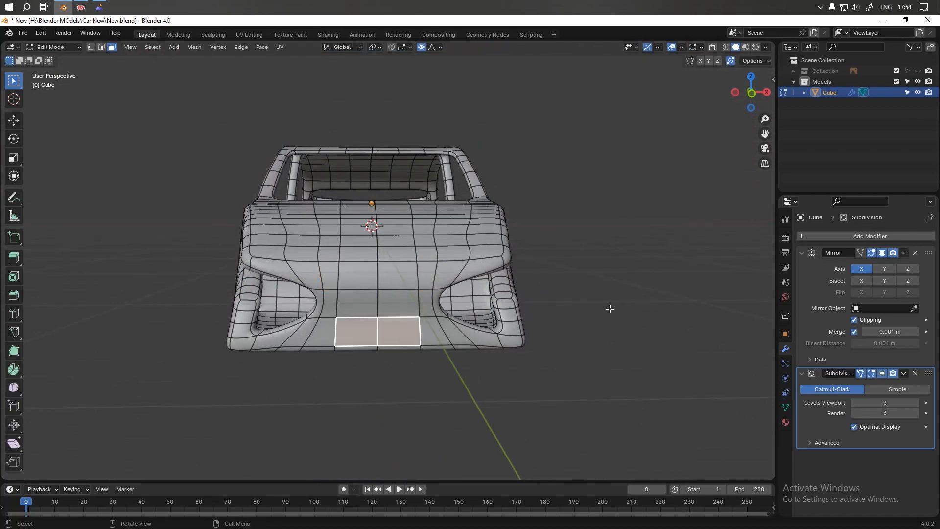
key("s")
key("x")
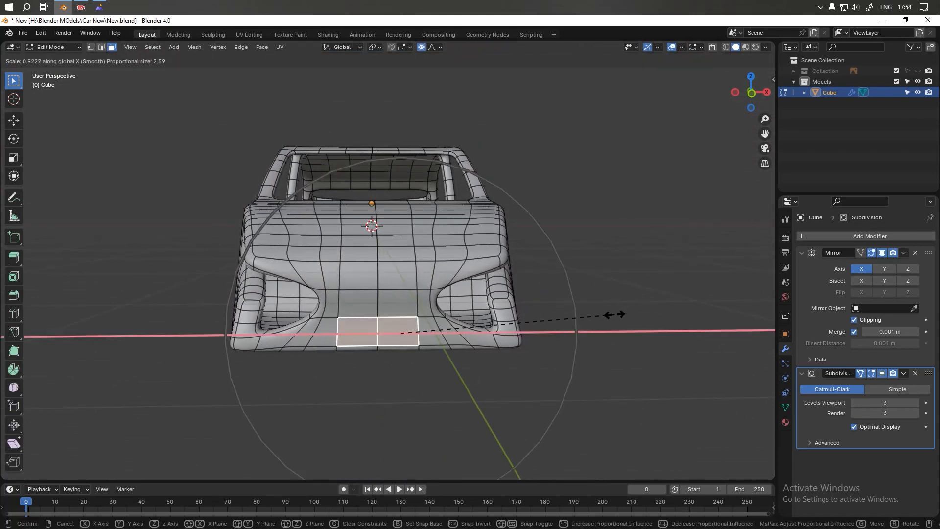
left_click(616, 314)
- Select the eight central faces on the front bumper's underside and narrow them along X with proportional editing, returning to object mode
middle_click_drag(511, 364, 423, 280)
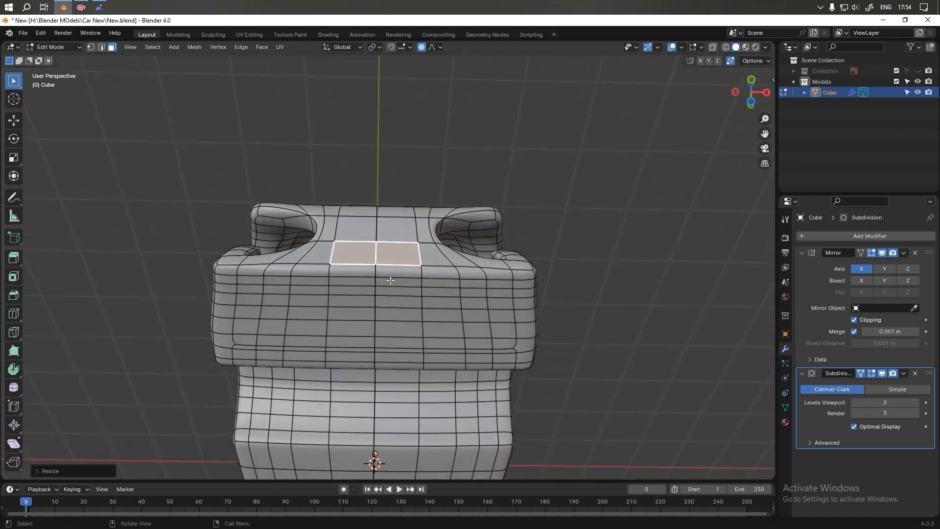
left_click(345, 291)
left_click(348, 303, "shift")
left_click(350, 317, "shift")
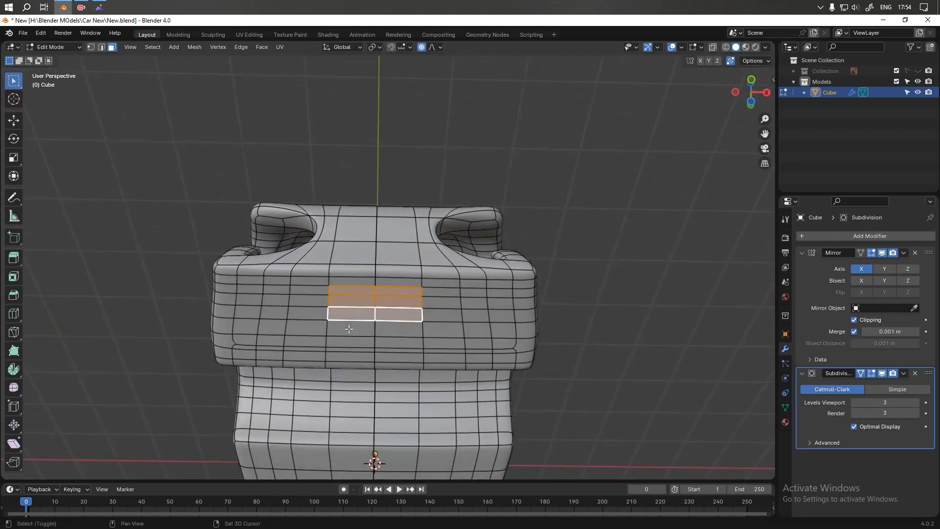
left_click(345, 330, "shift")
left_click(305, 326, "shift")
left_click(305, 313, "shift")
left_click(306, 301, "shift")
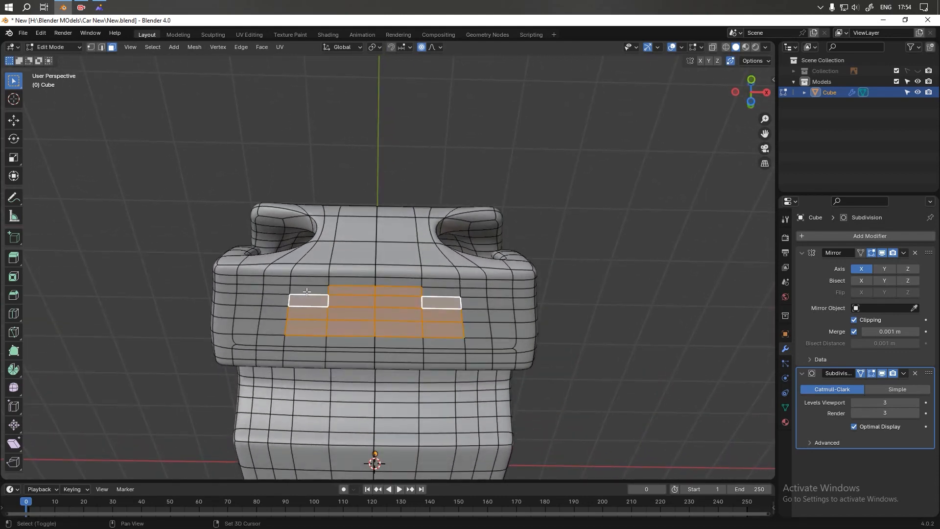
left_click(308, 290, "shift")
key("s")
key("x")
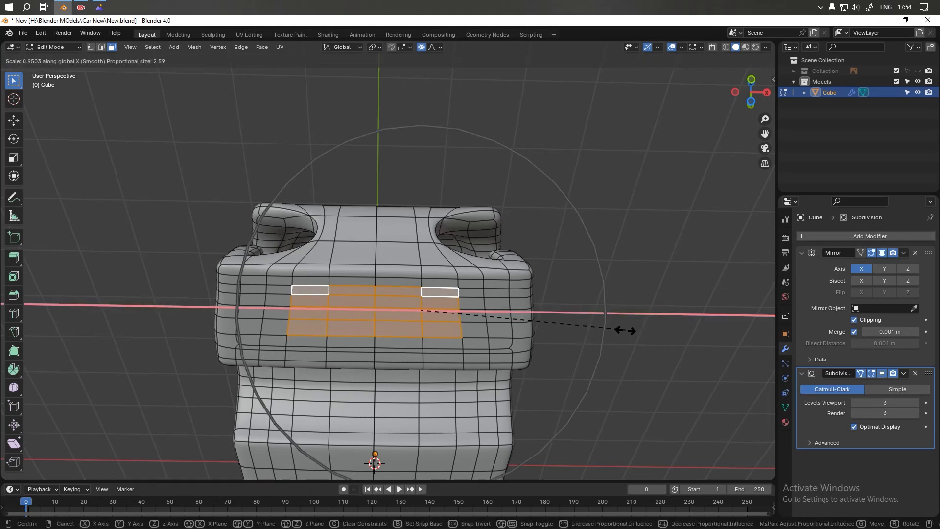
left_click(609, 340)
key("Tab")
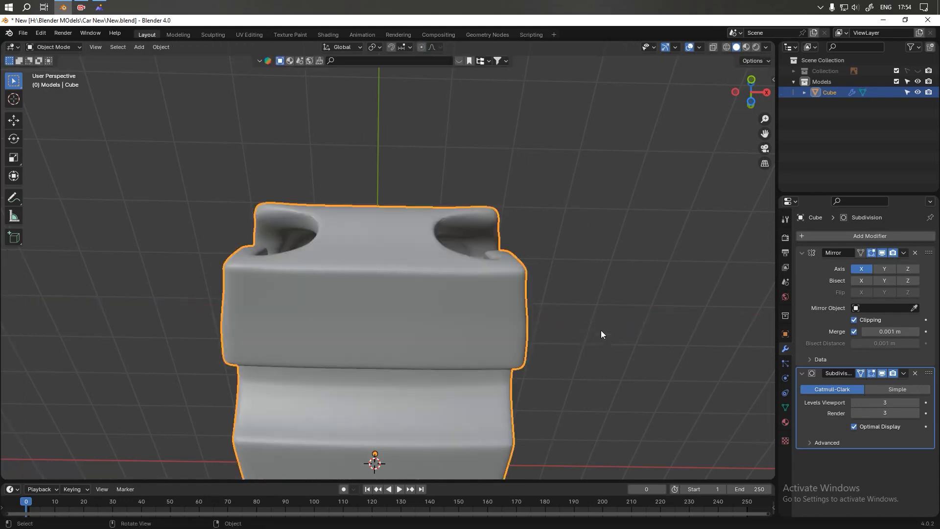
- Enter edit mode on the car body with the B-pillar in close view
scroll(599, 327, "down", 4)
middle_click_drag(448, 333, 507, 342, "alt")
middle_click_drag(456, 308, 561, 306, "alt")
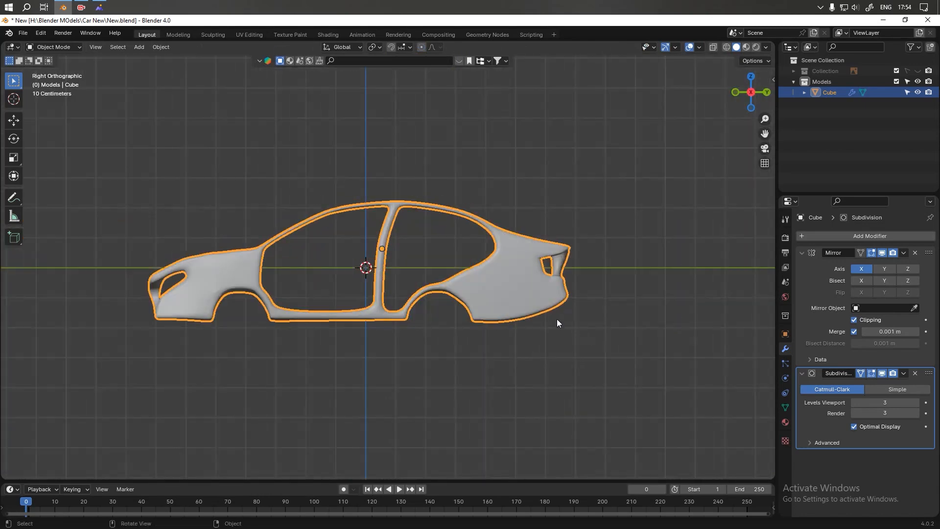
left_click(507, 323)
middle_click_drag(507, 323, 389, 260)
scroll(445, 312, "up", 3)
left_click(391, 260)
key("Tab")
scroll(405, 268, "up", 2)
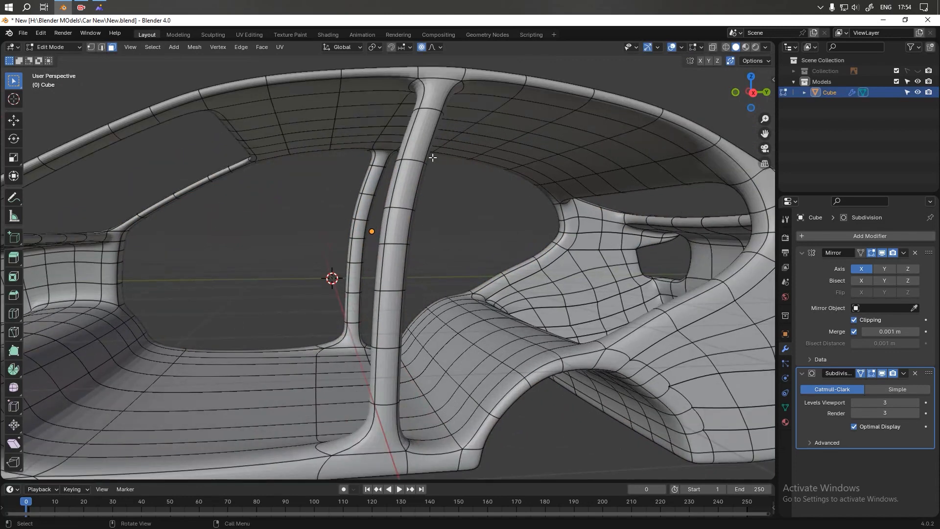
- Select the six outer faces running down the B-pillar between its flared upper and lower ends
left_click(424, 129)
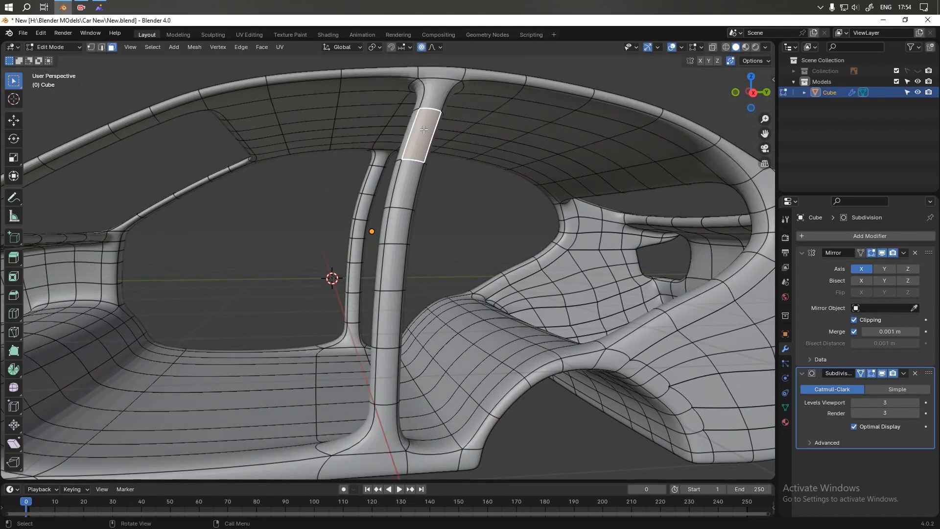
left_click(413, 177, "shift")
left_click(396, 230, "shift")
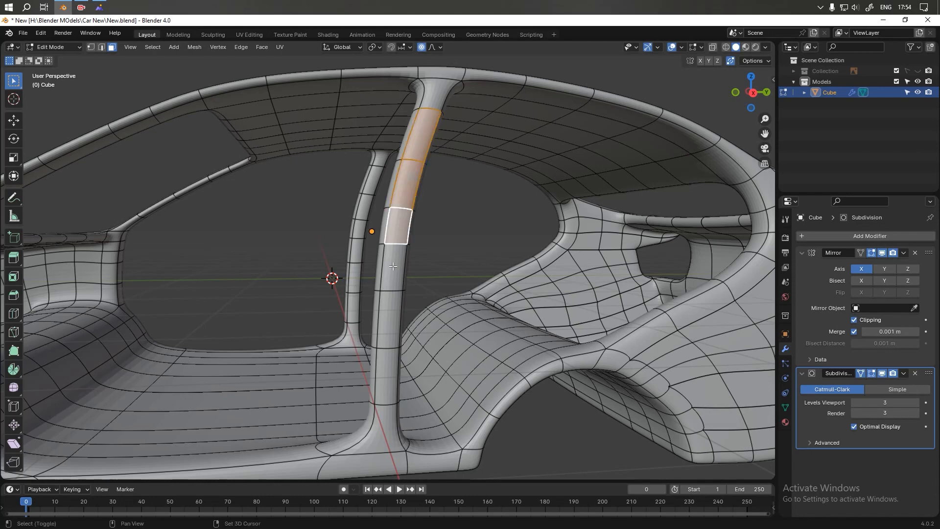
left_click(393, 267, "shift")
left_click(387, 342, "shift")
left_click(385, 372, "shift")
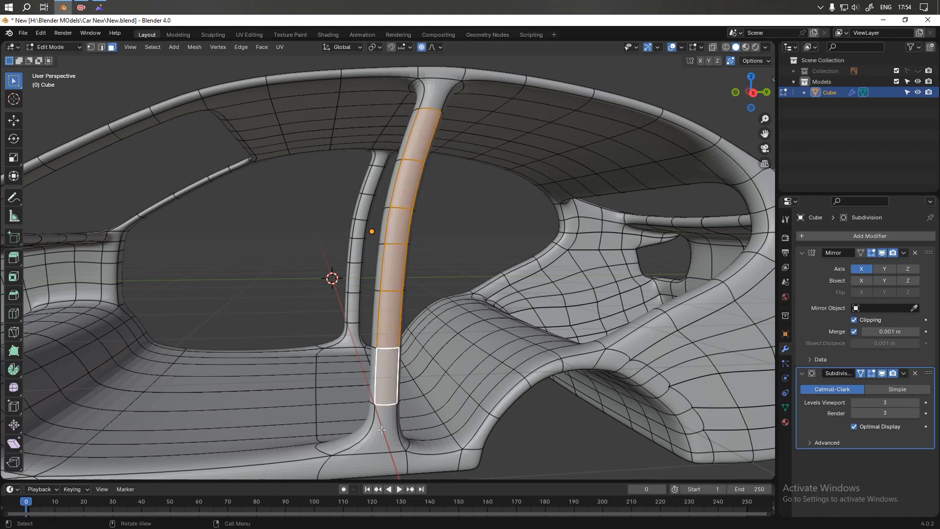
- Add the matching inner faces of the B-pillar to the selection and frame it in the right side view
middle_click_drag(401, 378, 546, 354)
scroll(483, 334, "up", 2)
left_click(470, 320, "shift")
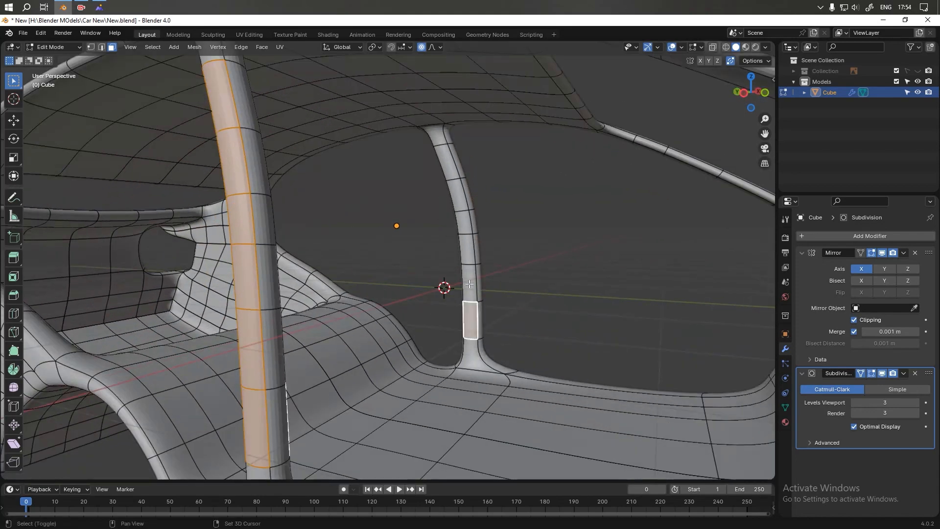
left_click(463, 241, "ctrl")
left_click(462, 223, "shift")
left_click(457, 194, "shift")
left_click(449, 161, "shift")
key("Home")
key("KP_1")
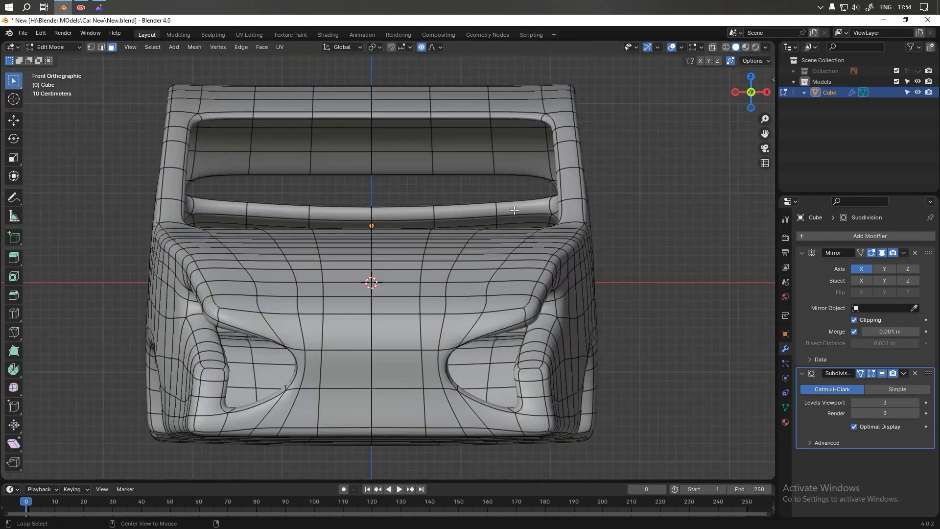
key("KP_3")
key("KP_Decimal")
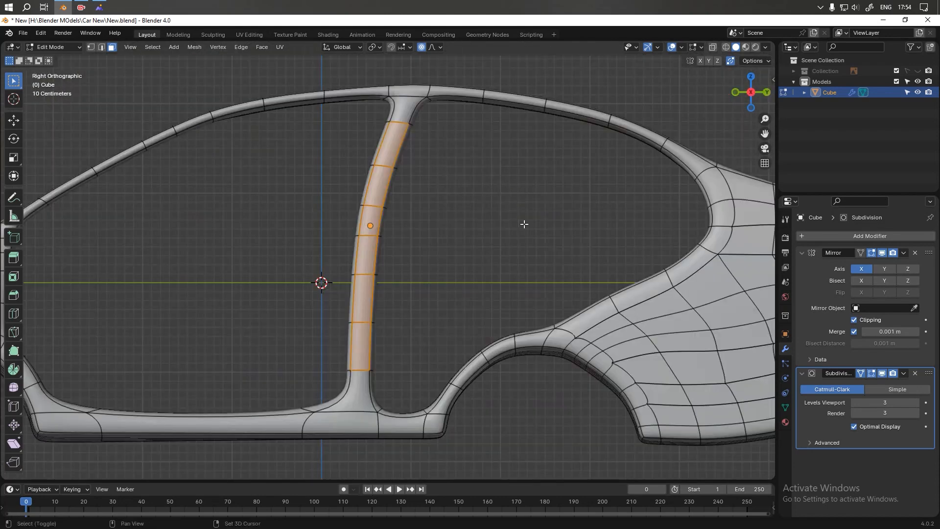
- Try an edge crease of about 0.9 on the selected B-pillar faces, compare it in object mode and undo it
key("shift+e")
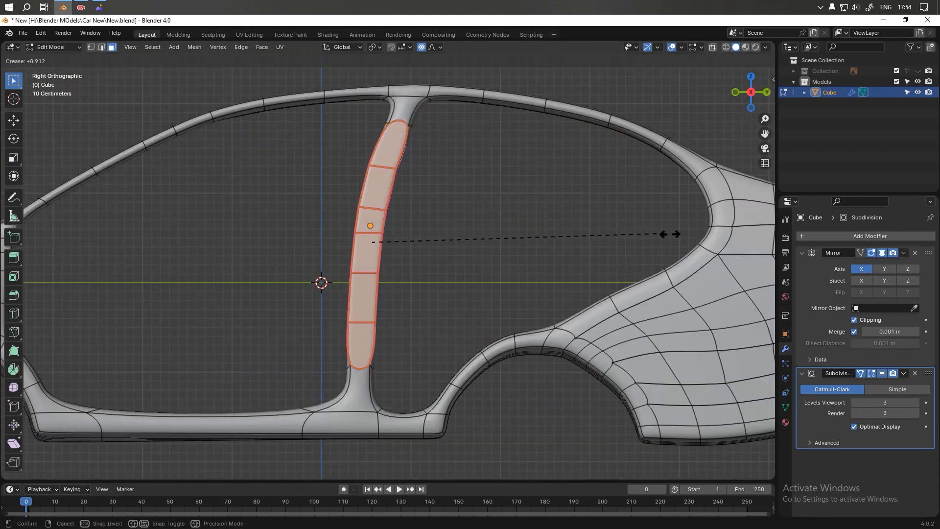
left_click(663, 234)
mouse_move(523, 252)
middle_mouse_down()
mouse_move(545, 257)
mouse_move(532, 237)
middle_mouse_up()
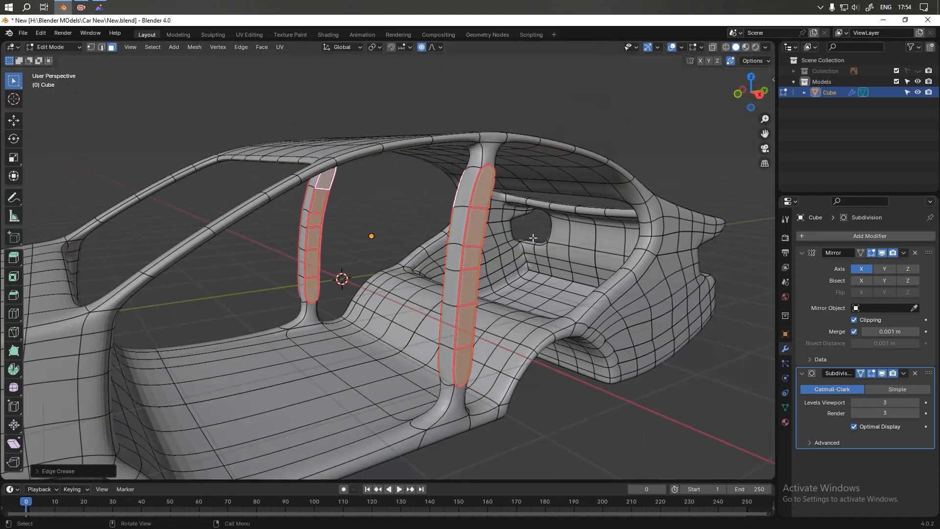
key("Tab")
key("Tab")
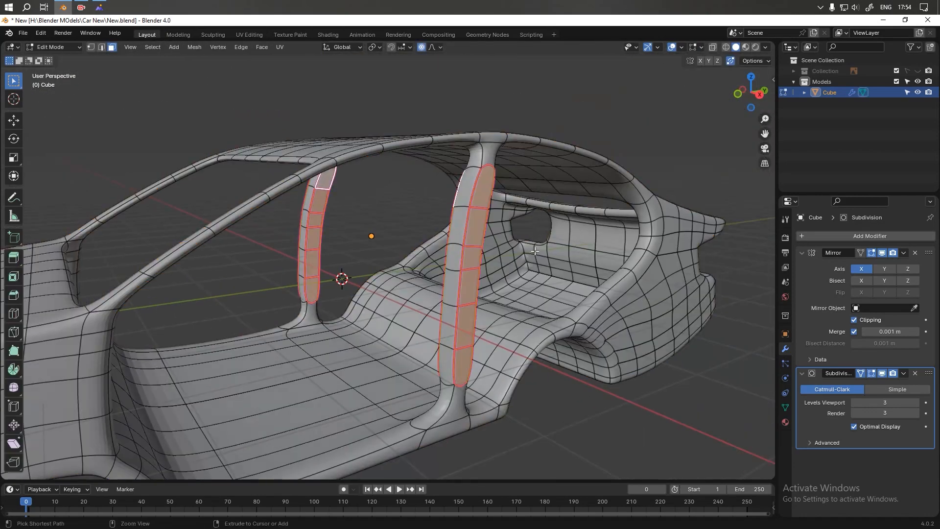
key("Tab")
key("Tab")
- Try to add a vertical loop cut along the B-pillar slid fully onto its rear edge, and undo the cut
middle_click_drag(534, 251, 433, 254)
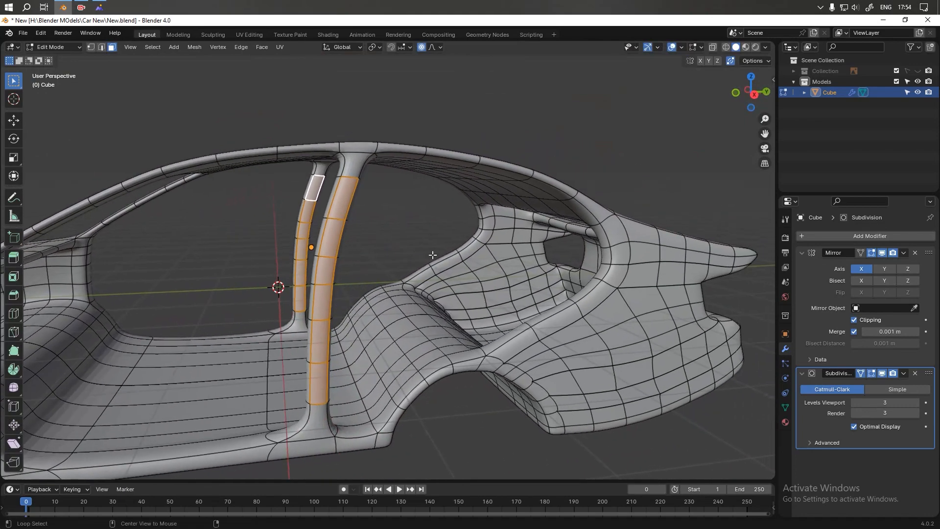
key("KP_1")
key("KP_3")
key("ctrl+r")
left_click(333, 188)
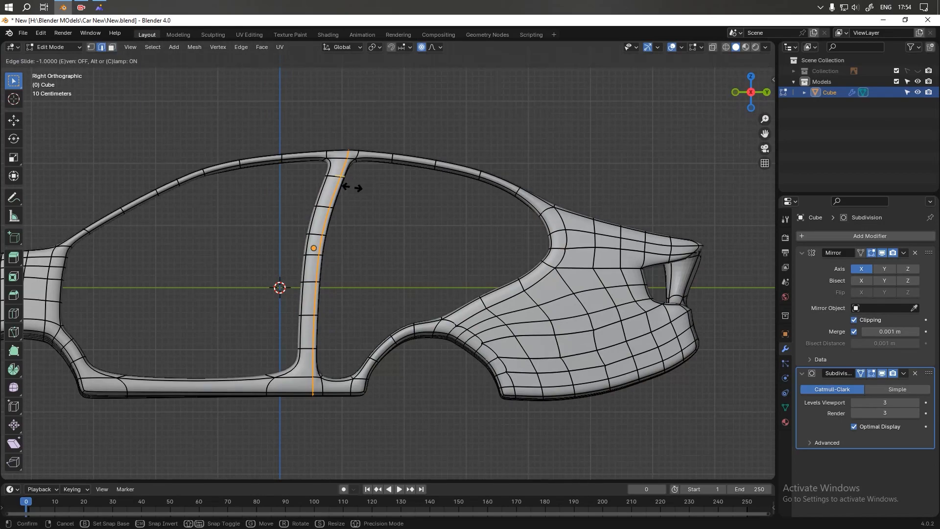
left_click(352, 188)
scroll(326, 230, "up", 2)
middle_click_drag(325, 230, 393, 235, "shift")
key("KP_3")
key("ctrl+z")
- Turn off automatic vertex merging and add two vertical loop cuts along the B-pillar, one near its rear edge and one near its front edge
left_click(731, 61)
key("ctrl+r")
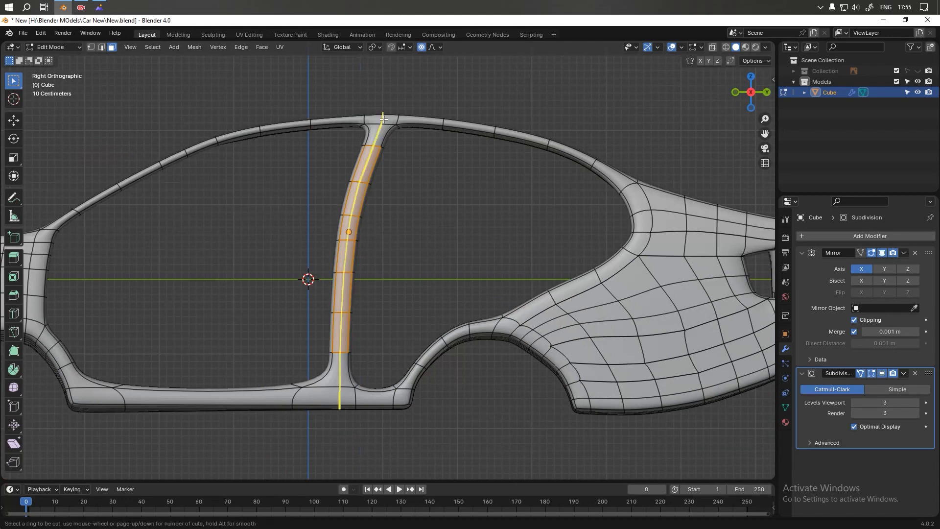
left_click(383, 119)
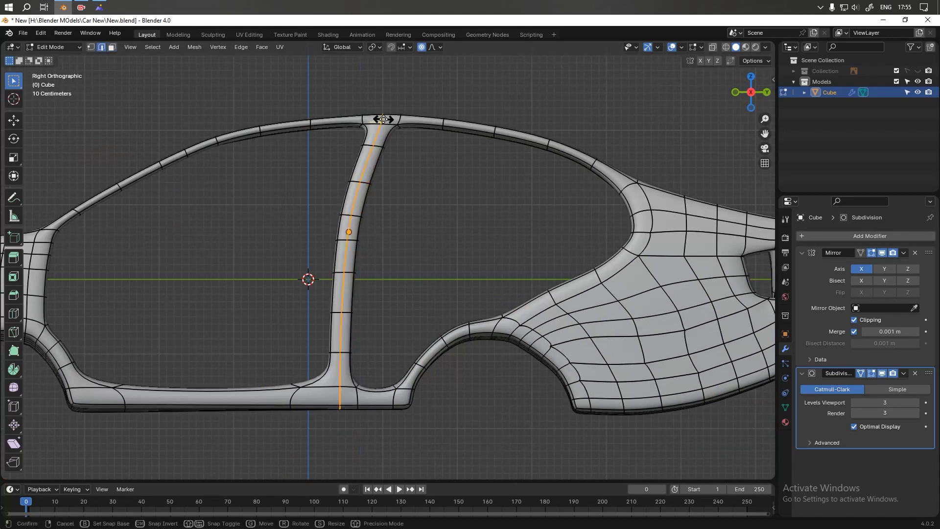
left_click(508, 162)
key("ctrl+r")
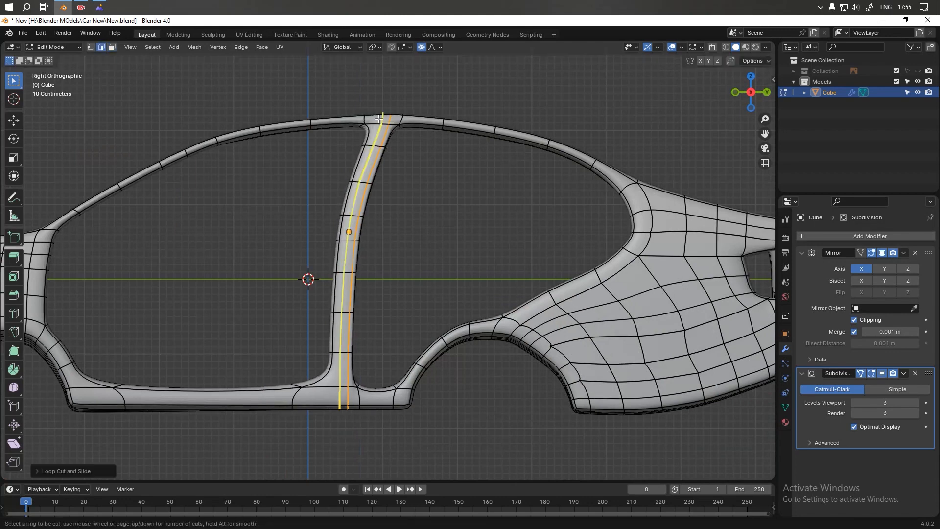
key("Escape")
key("ctrl+z")
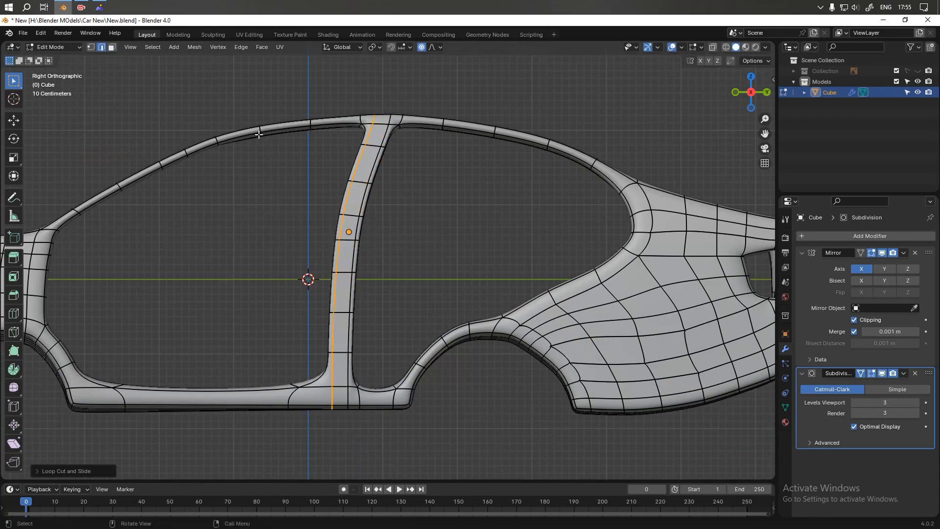
- Examine the smoothed B-pillar from the left side in object mode, returning to vertex editing in the right side view
mouse_move(327, 224)
middle_mouse_down()
mouse_move(469, 242)
mouse_move(322, 226)
middle_mouse_up()
key("ctrl+KP_3")
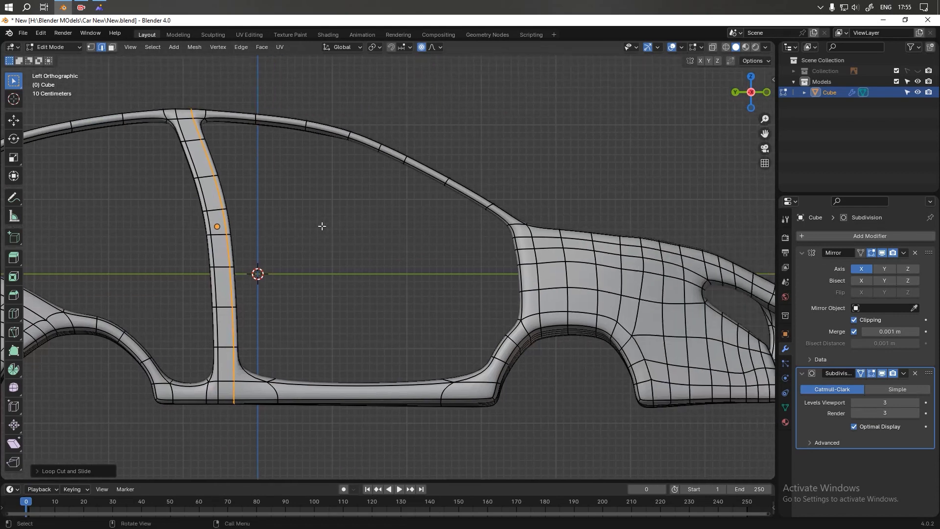
middle_click_drag(336, 193, 476, 222, "shift")
key("Tab")
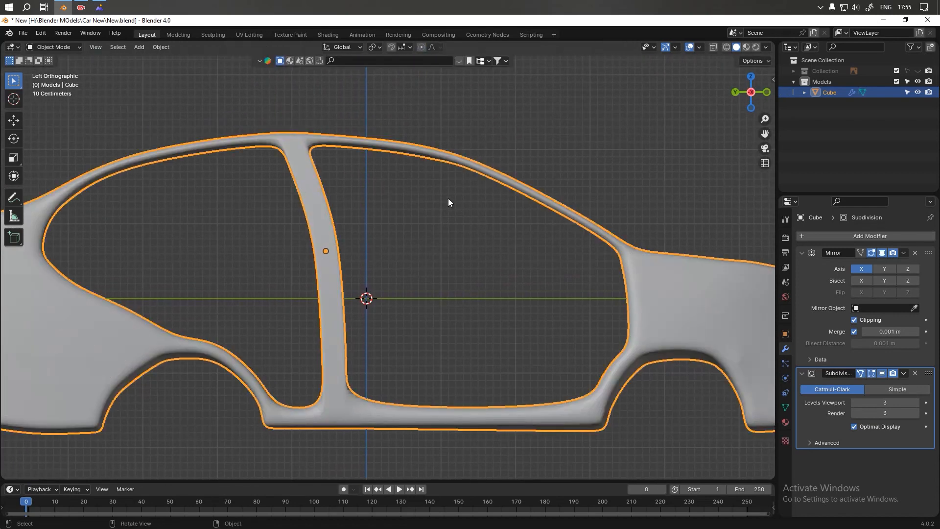
scroll(448, 198, "up", 1)
key("Tab")
key("1")
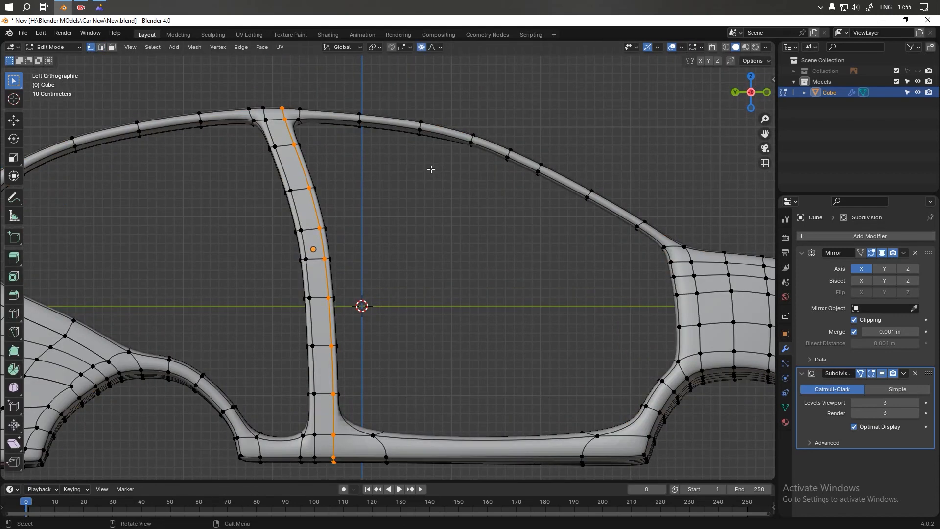
scroll(441, 186, "down", 2)
middle_click_drag(534, 245, 364, 205)
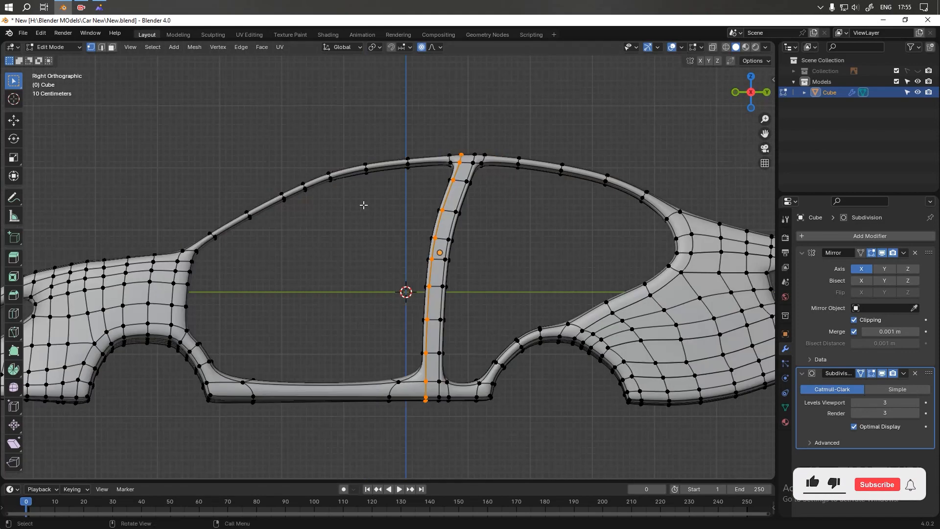
- Try to lower the visible vertices where the windscreen pillar meets the roof, reducing the proportional editing size to about 0.91 m
scroll(330, 186, "up", 2)
left_click(329, 181)
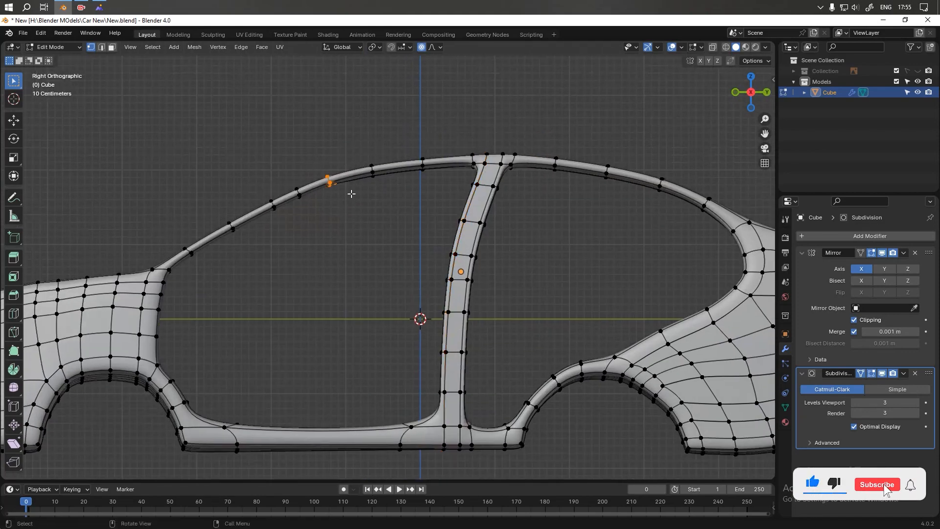
key("g")
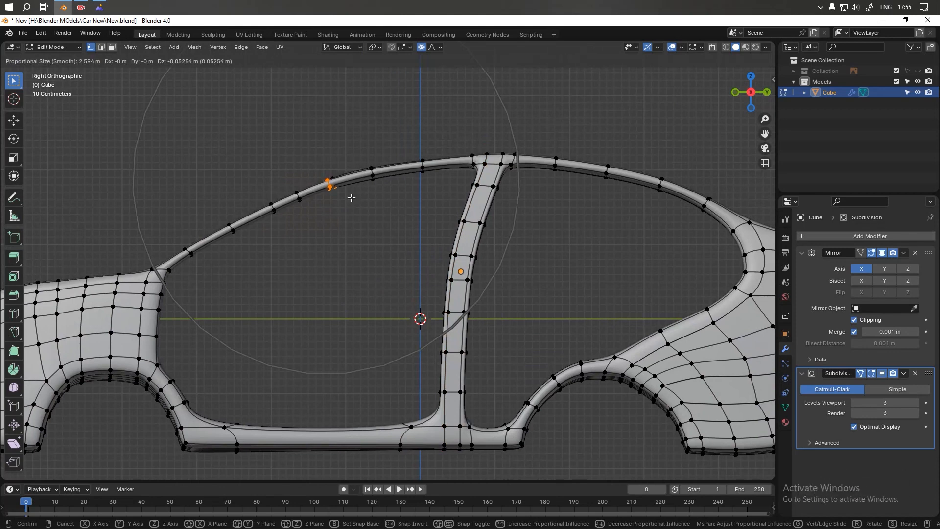
left_click(351, 197)
key("g")
scroll(351, 197, "up", 8)
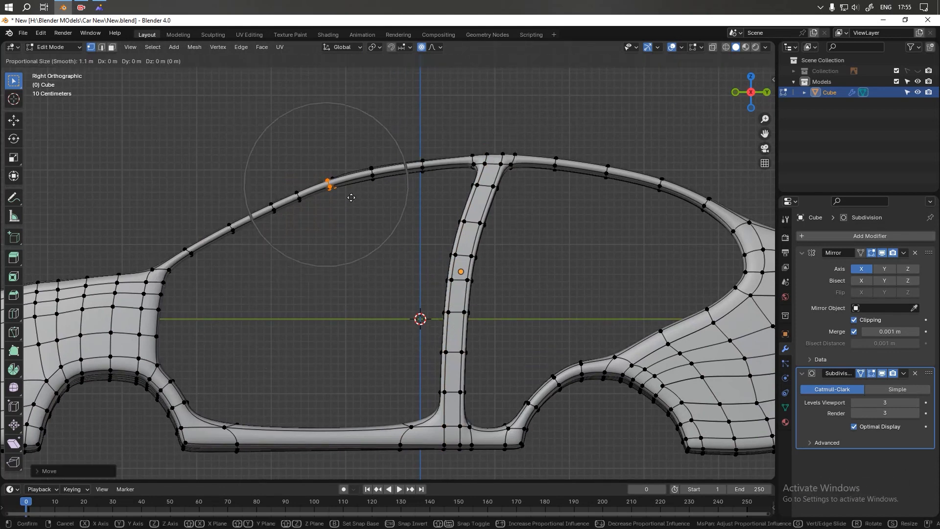
scroll(351, 198, "up", 1)
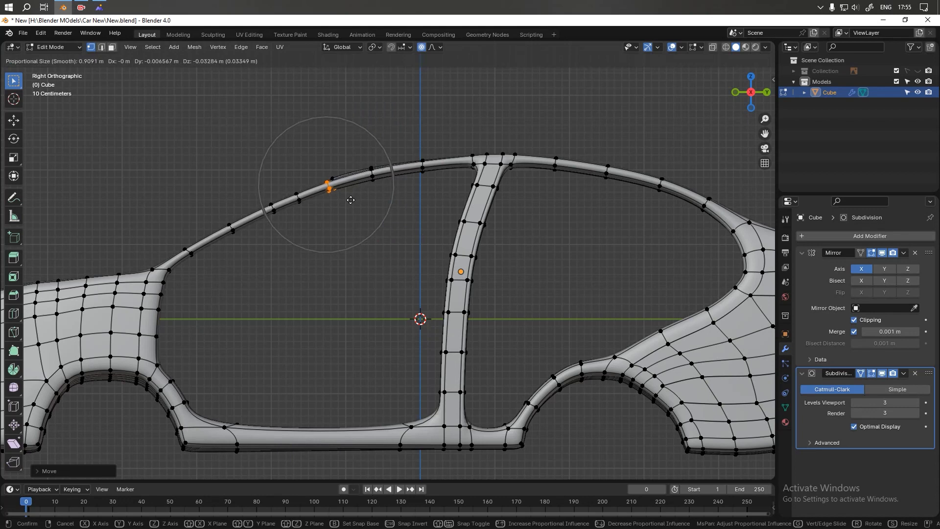
left_click(351, 199)
- In wireframe shading, select all vertices where the windscreen pillar meets the roof and lower them slightly with a proportional size of 2.358 m
left_click_drag(320, 162, 352, 200)
left_click(726, 47)
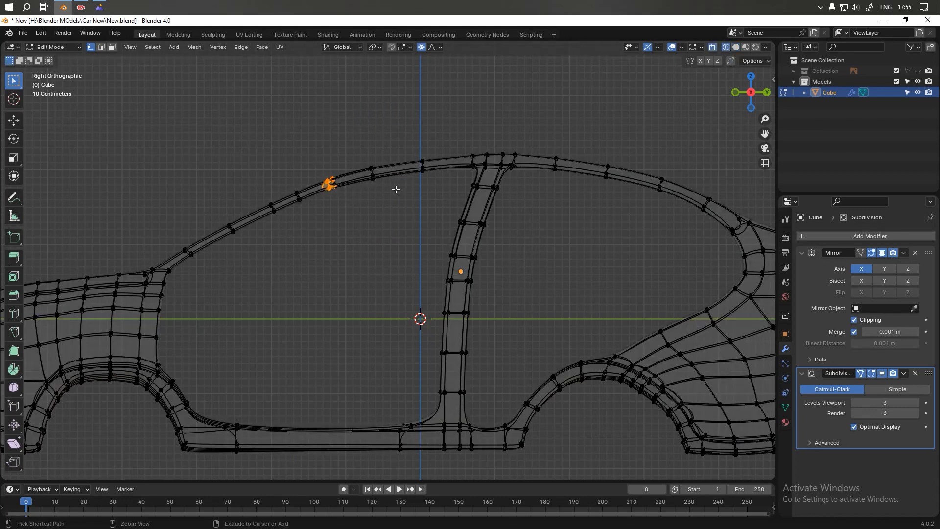
left_click_drag(309, 152, 357, 200)
key("g")
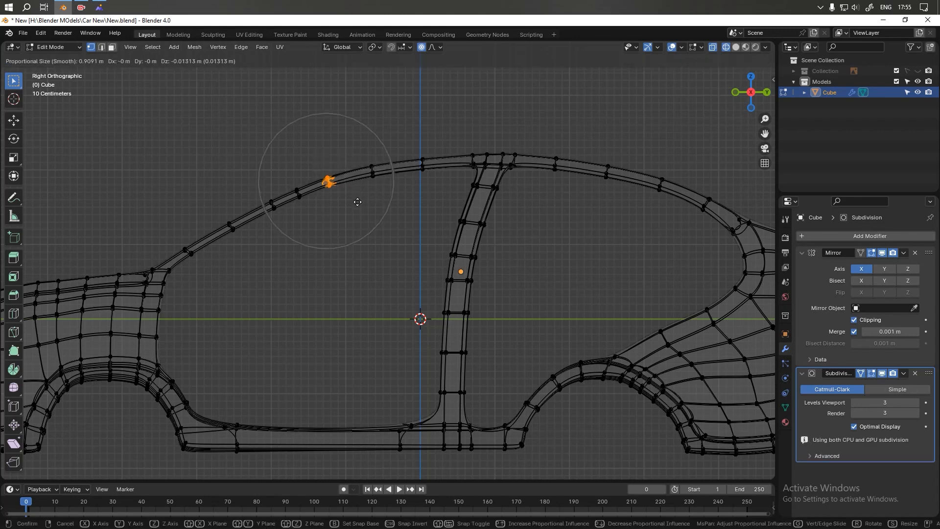
scroll(358, 203, "down", 6)
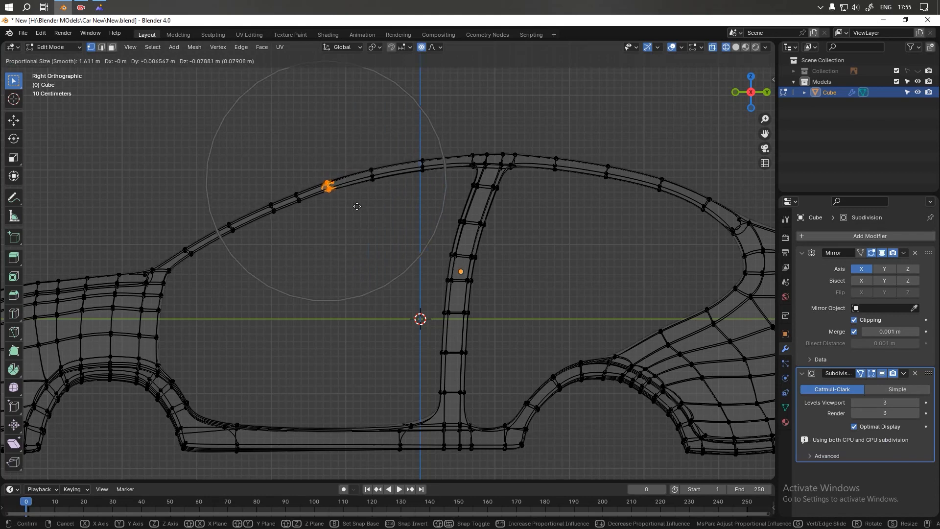
scroll(357, 206, "down", 3)
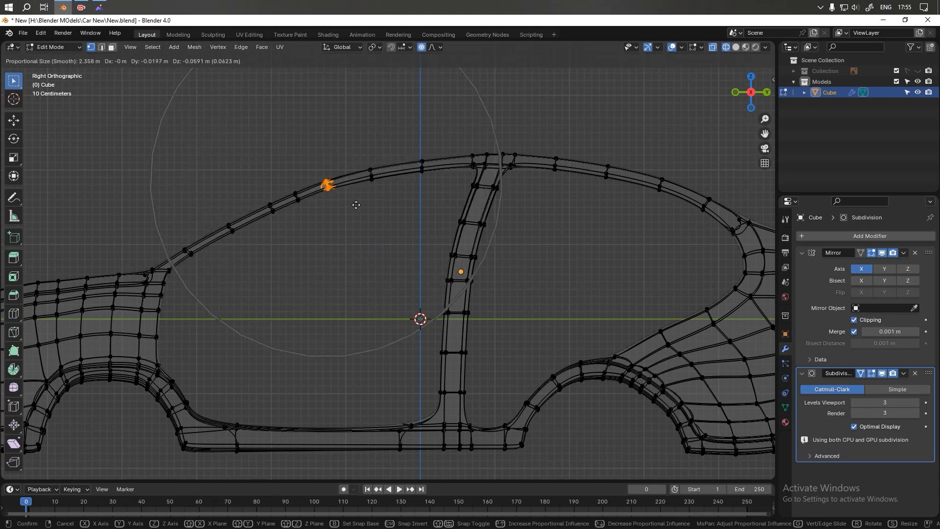
left_click(356, 207)
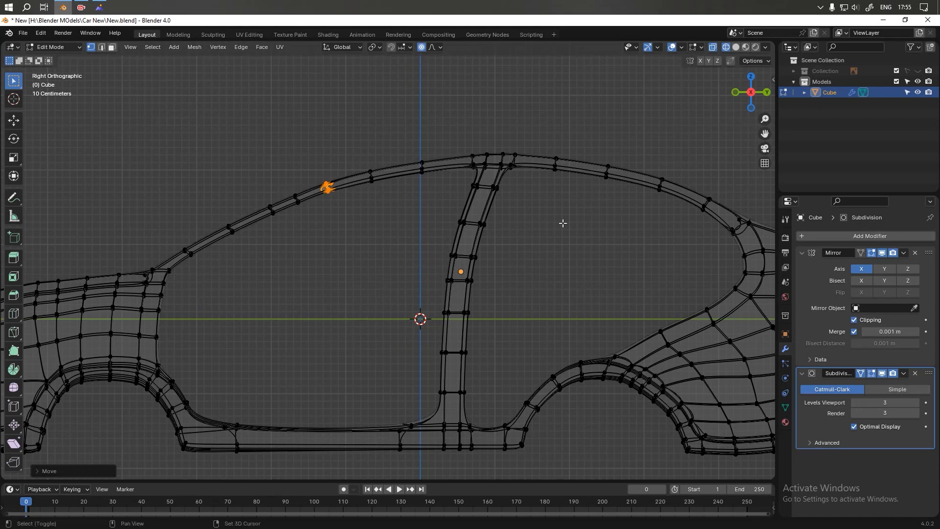
- Select the roof rail vertices just behind the B-pillar and raise them slightly with a proportional size of 1 m
middle_click_drag(562, 223, 346, 216, "shift")
left_click_drag(322, 135, 355, 174)
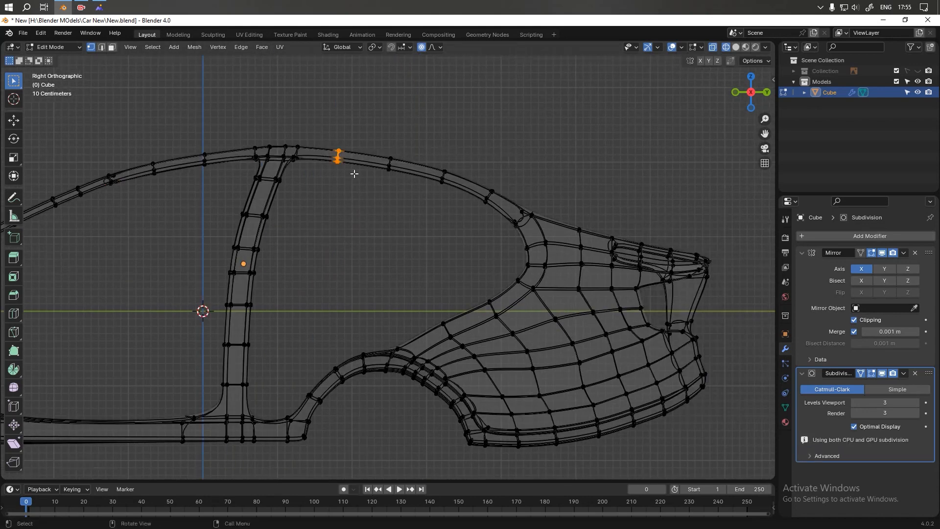
key("g")
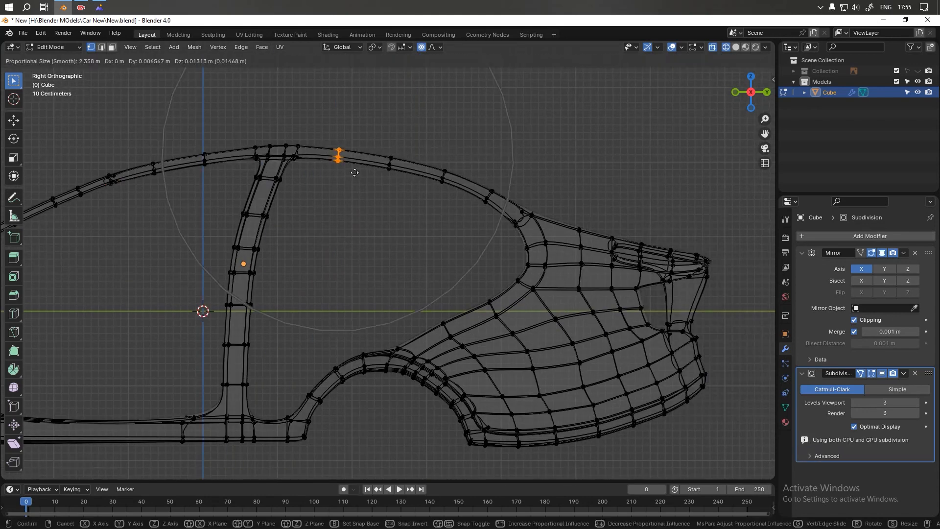
scroll(354, 172, "up", 9)
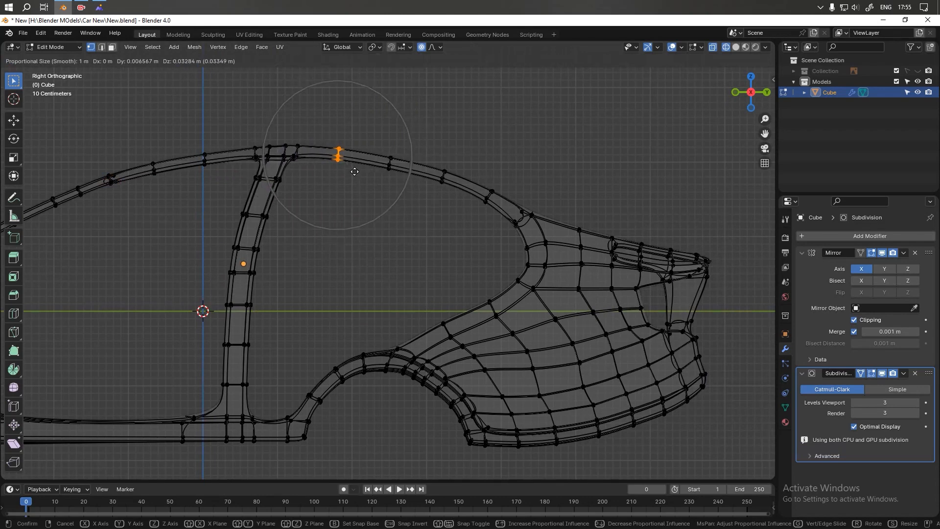
left_click(355, 173)
- Select the roof rail vertices midway between the B-pillar and the rear window corner and lower them slightly with a proportional size of 1 m
middle_click_drag(487, 184, 465, 175, "shift")
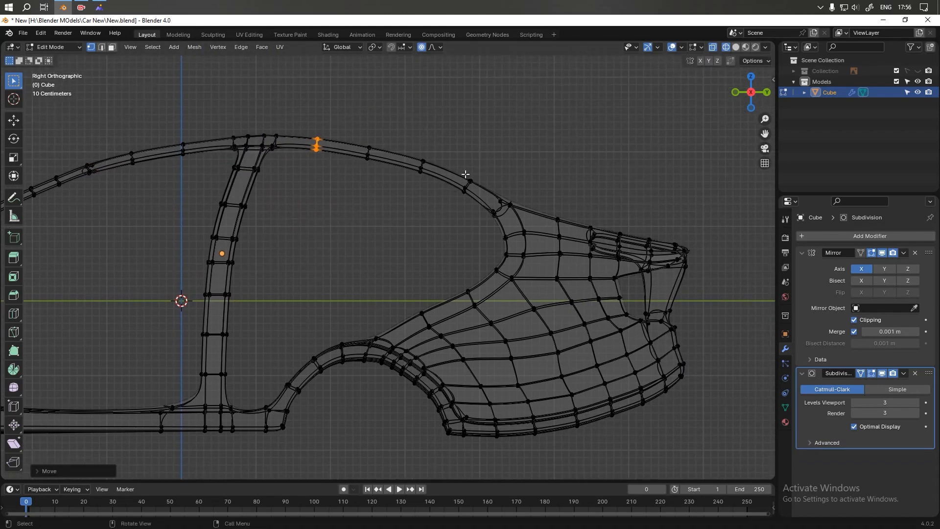
left_click_drag(413, 157, 427, 180)
key("g")
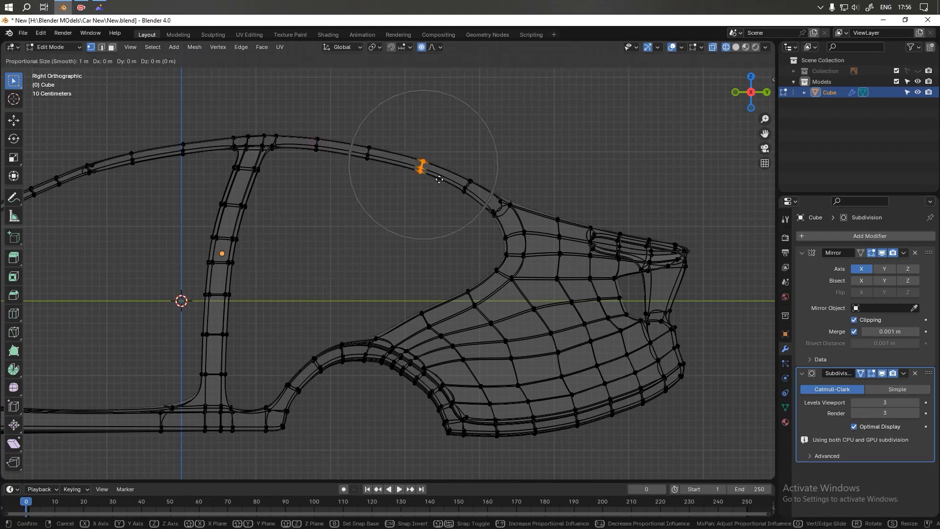
left_click(437, 182)
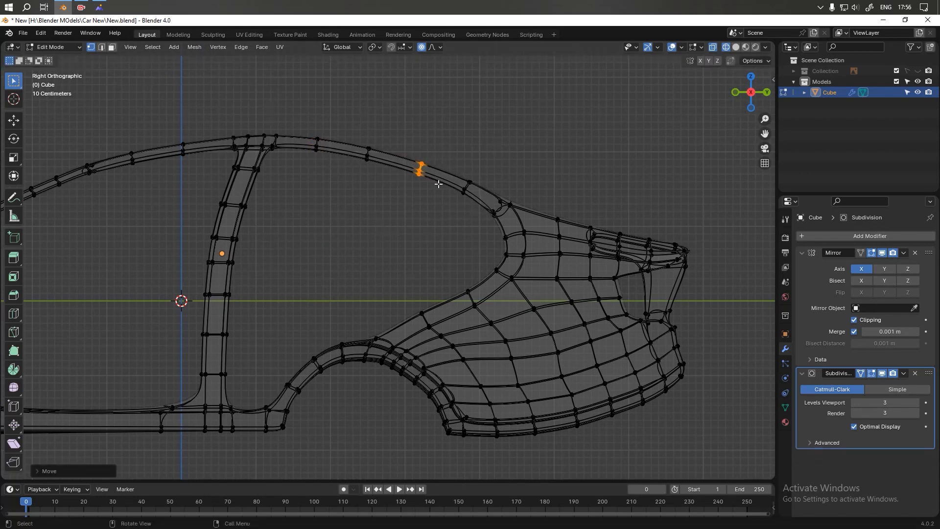
- From the top view, select the front corner vertices of the nose and shift them slightly along X with a proportional size of 1 m
scroll(437, 182, "down", 3)
middle_click_drag(467, 216, 542, 176, "shift")
middle_click_drag(353, 215, 560, 175, "shift")
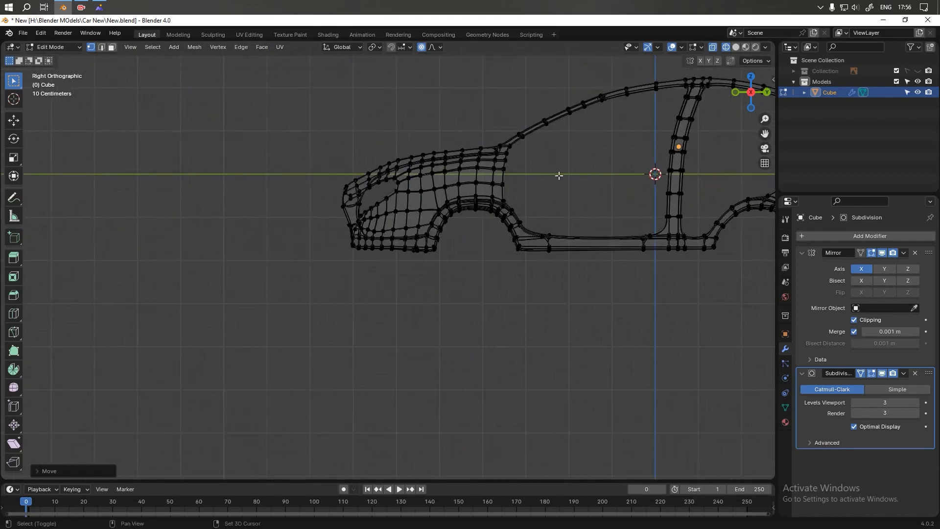
scroll(451, 168, "up", 5)
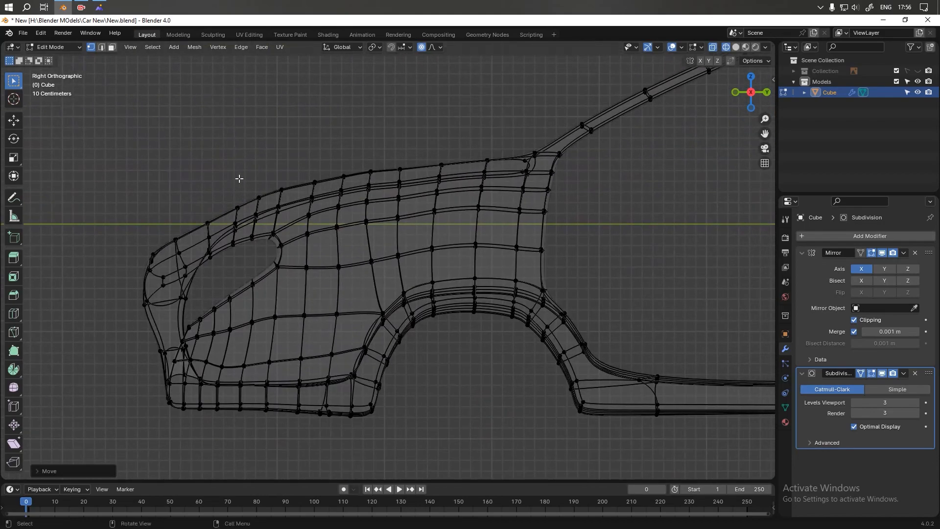
scroll(235, 269, "down", 3)
scroll(235, 269, "up", 4)
middle_click_drag(235, 269, 349, 288)
scroll(277, 301, "down", 3)
scroll(315, 306, "up", 3)
left_click_drag(303, 315, 329, 340)
key("g")
key("x")
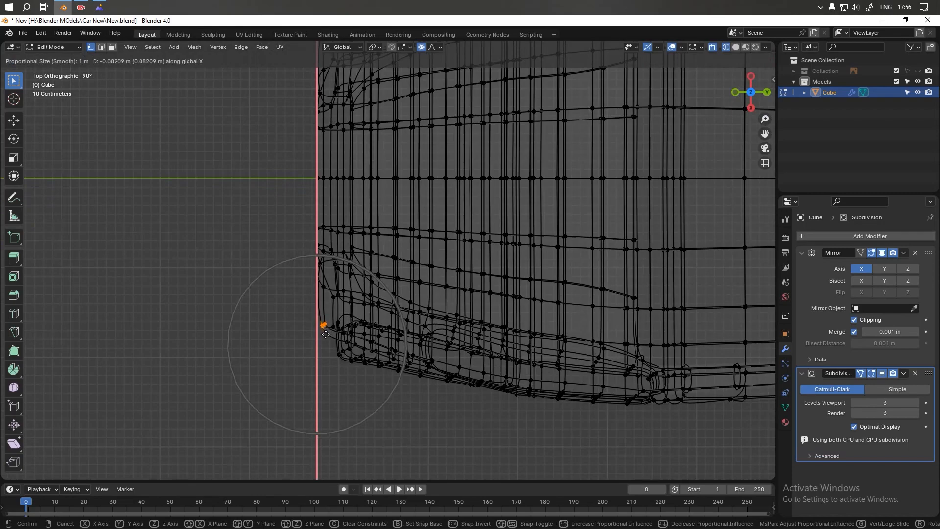
left_click(325, 340)
- Edge-slide the selected front corner edge toward the car's centreline by a factor of about 0.48
middle_click_drag(325, 340, 346, 273)
scroll(343, 294, "up", 5)
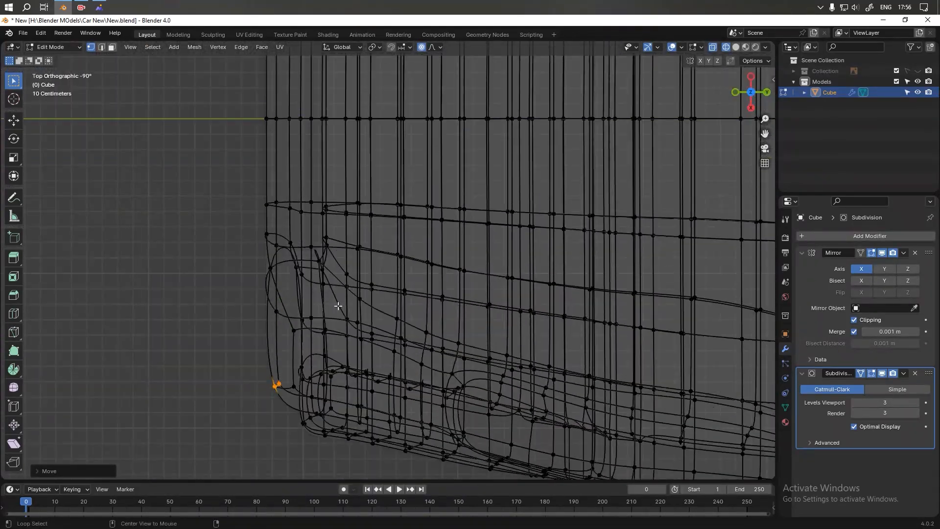
key("g")
key("g")
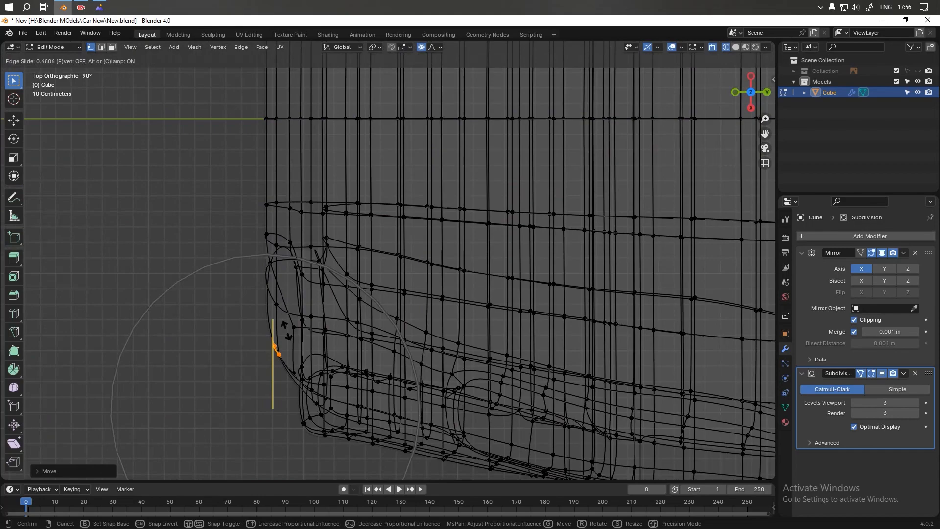
left_click(286, 331)
- In solid shading from the front, select the central nose faces between the headlight openings in two rows and scale them down along Z
middle_click_drag(267, 365, 357, 325)
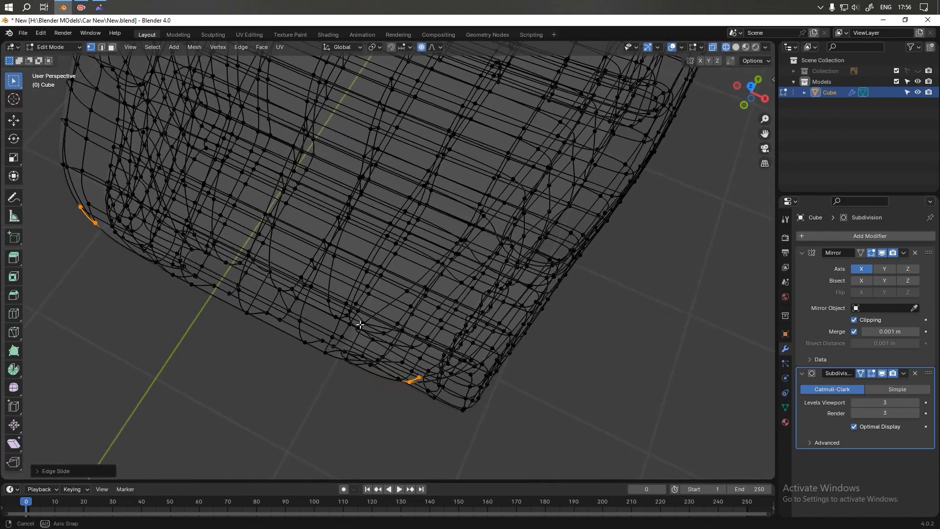
left_click(736, 47)
mouse_move(698, 190)
middle_mouse_down()
mouse_move(656, 289)
mouse_move(690, 245)
mouse_move(673, 254)
mouse_move(632, 207)
mouse_move(690, 236)
mouse_move(547, 272)
middle_mouse_up()
scroll(534, 268, "down", 2)
scroll(313, 309, "up", 1)
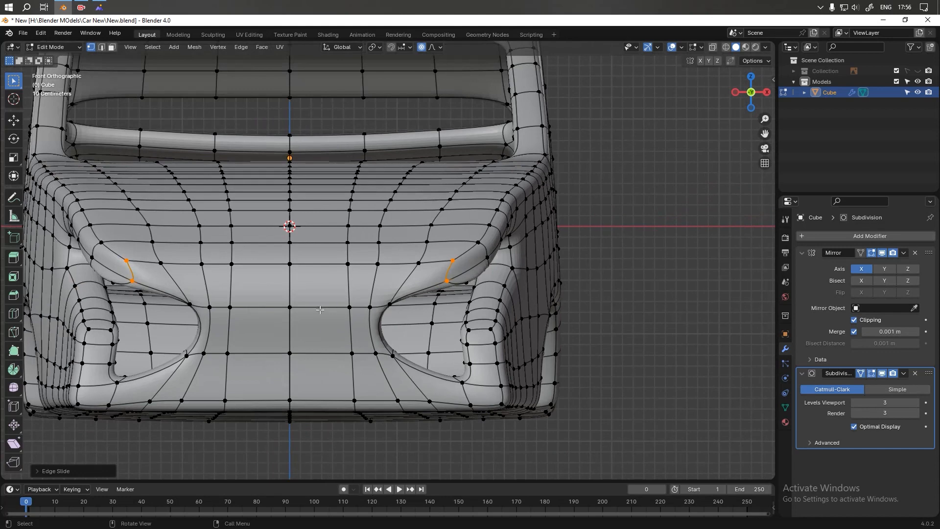
middle_click_drag(313, 309, 377, 283, "shift")
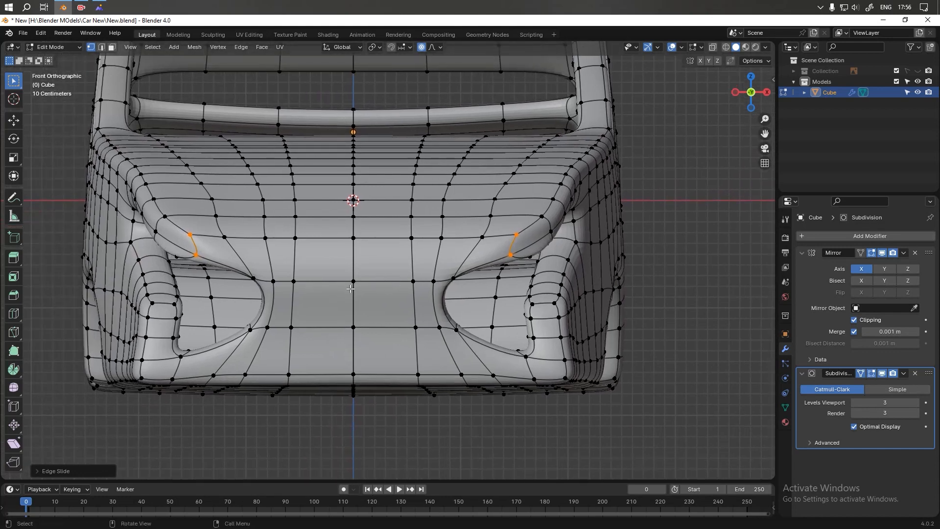
key("3")
left_click(367, 301, "shift")
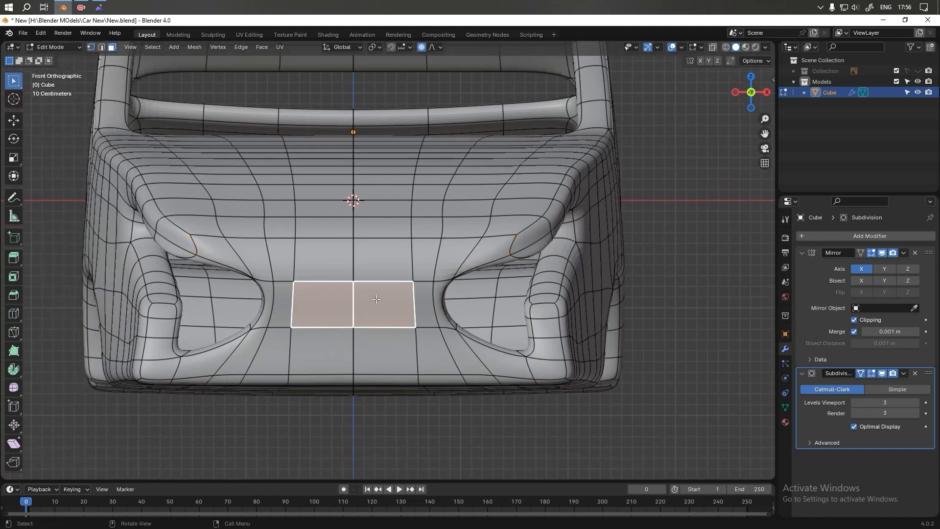
left_click(370, 341, "shift")
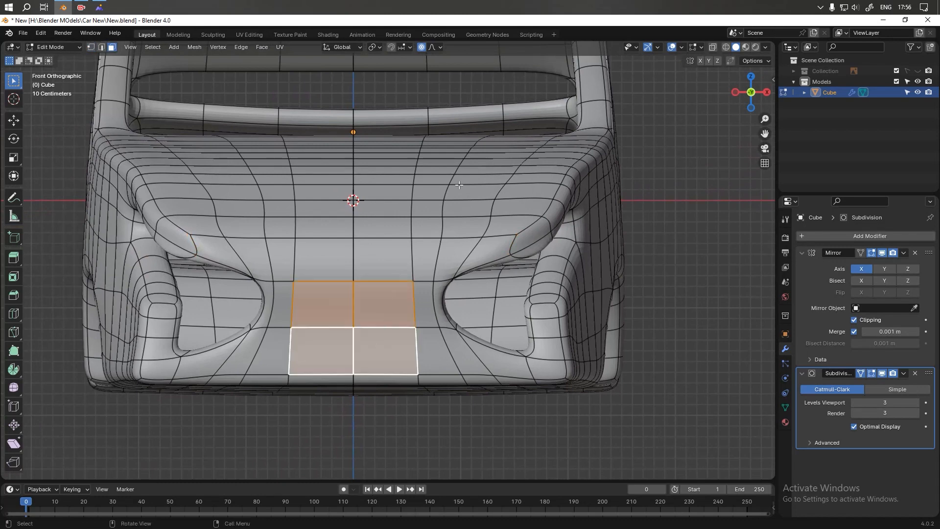
key("s")
key("z")
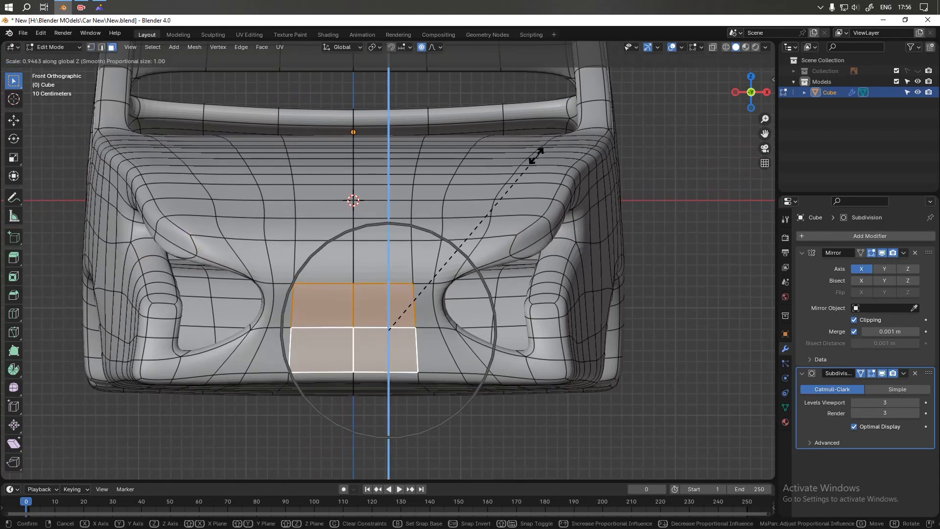
left_click(491, 197)
- From the left side view, rotate the selected nose faces about 19 degrees around the X axis with proportional editing
middle_click_drag(491, 197, 428, 288)
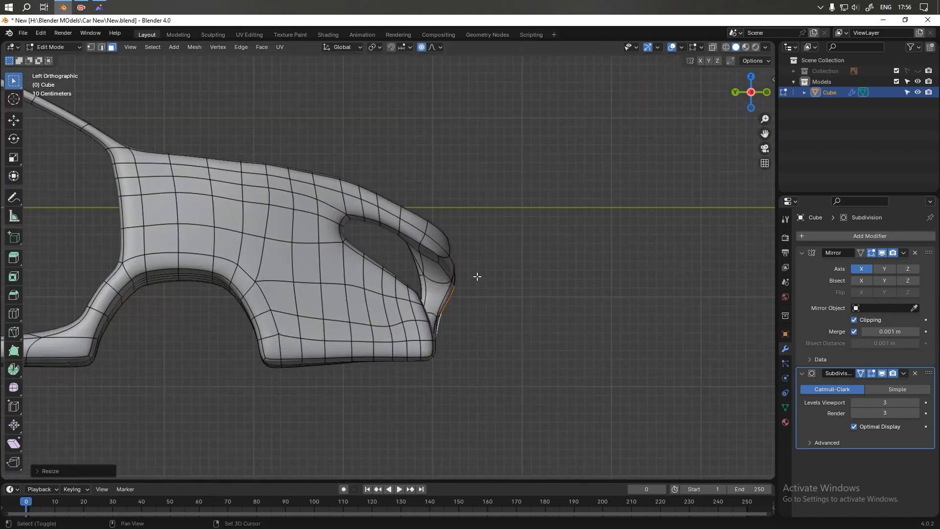
key("r")
key("x")
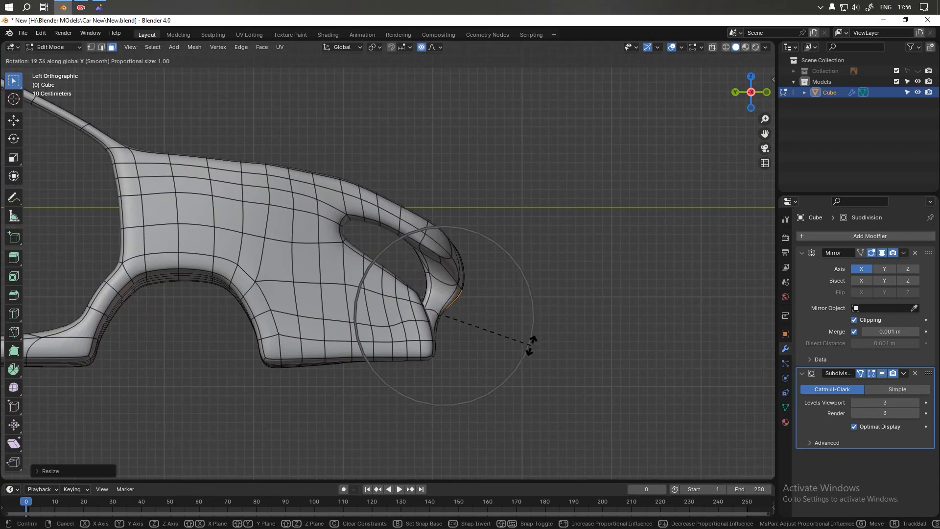
left_click(533, 341)
- Examine the smoothed body profile in object mode from the right side, focusing on the roofline and B-pillar
scroll(555, 285, "down", 3)
middle_click_drag(555, 285, 426, 297, "alt")
scroll(442, 270, "down", 3)
middle_click_drag(483, 273, 459, 277, "alt")
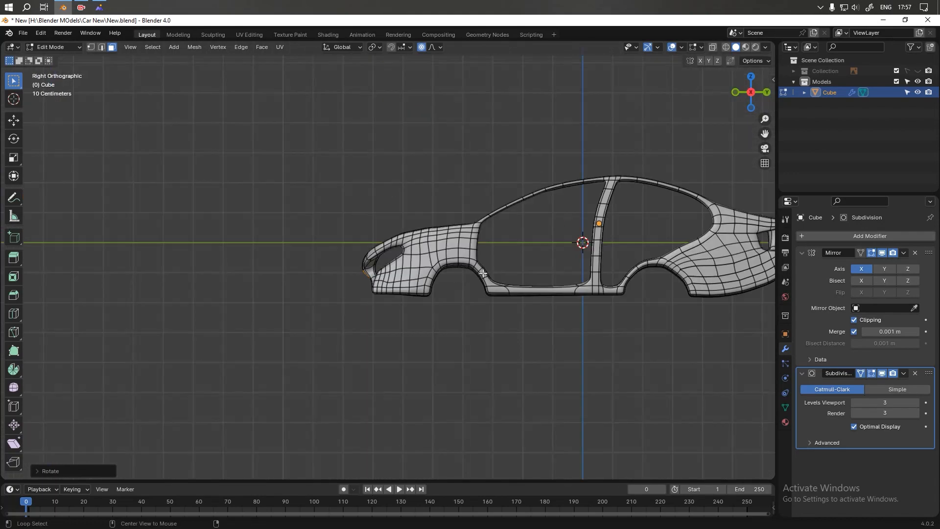
middle_click_drag(563, 246, 316, 306, "shift")
key("Tab")
middle_click_drag(389, 293, 432, 289, "alt")
scroll(388, 234, "up", 2)
key("Tab")
scroll(388, 234, "up", 2)
key("Tab")
- With X-ray enabled, select the top roof rail vertices directly above the B-pillar in vertex mode
left_click(713, 47)
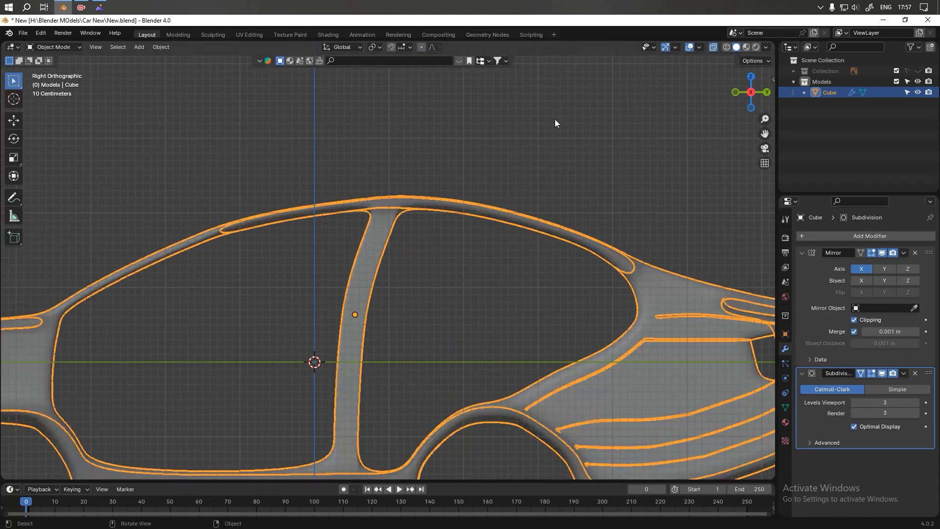
key("Tab")
scroll(390, 194, "up", 3)
scroll(424, 147, "up", 2)
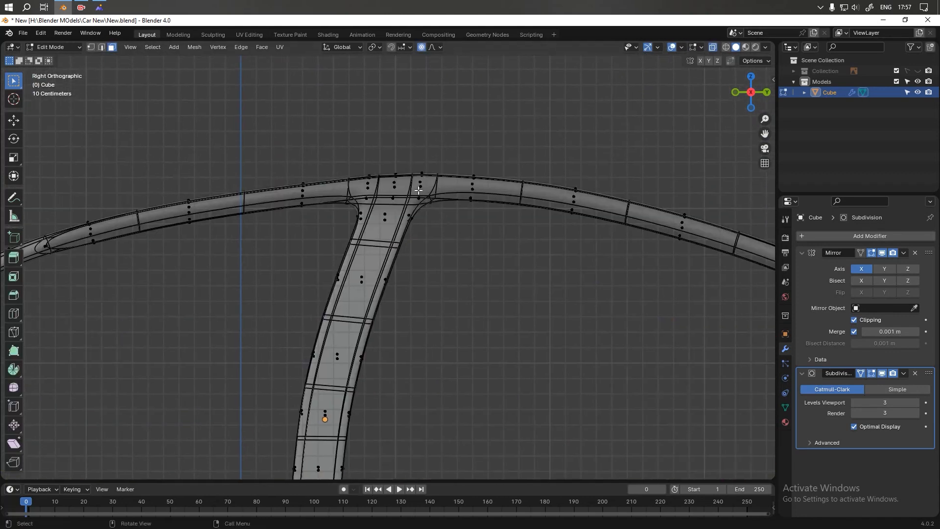
middle_click_drag(424, 143, 419, 189, "shift")
left_click_drag(377, 163, 434, 168)
key("1")
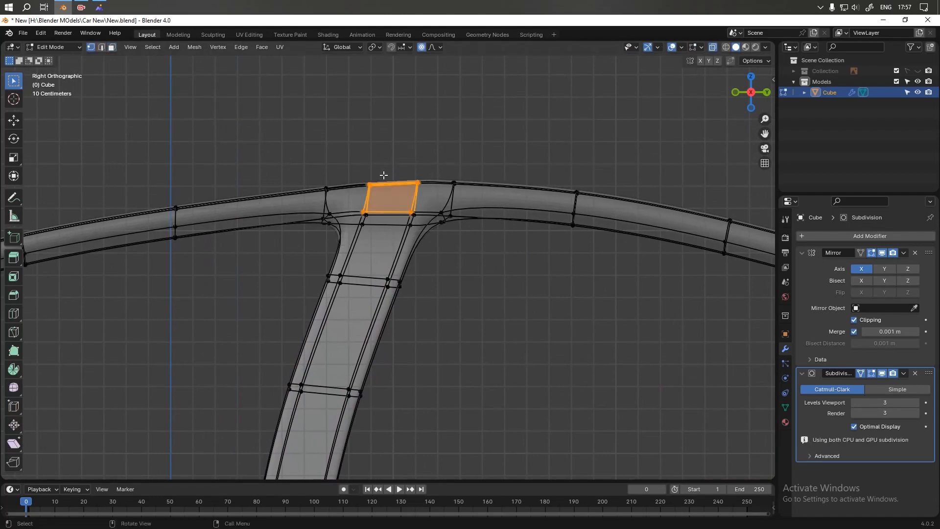
scroll(460, 157, "up", 3)
left_click_drag(373, 99, 430, 148)
middle_click_drag(445, 139, 444, 164, "shift")
left_click_drag(332, 135, 464, 170)
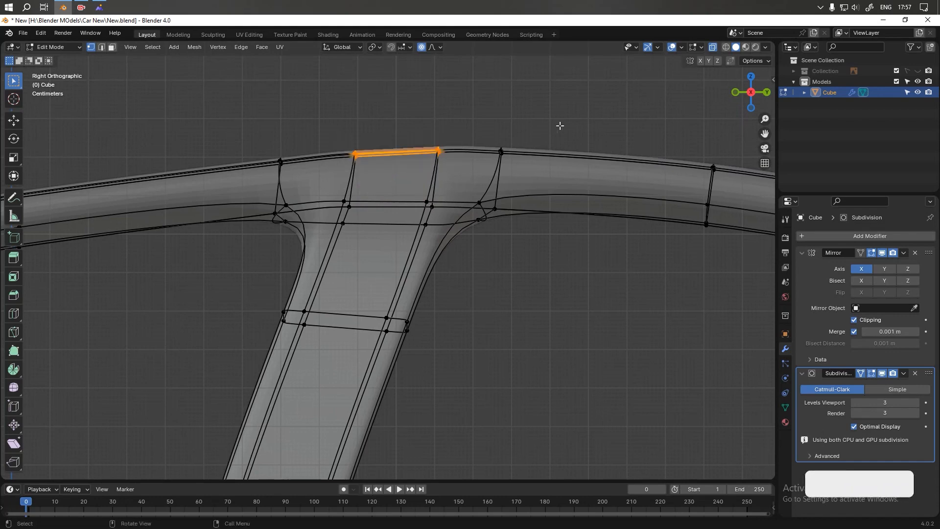
key("g")
key("z")
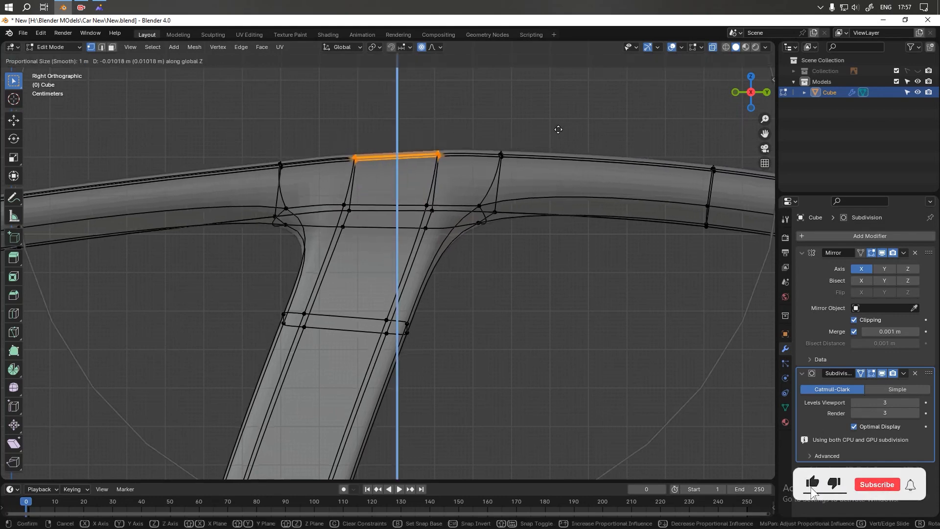
key("Escape")
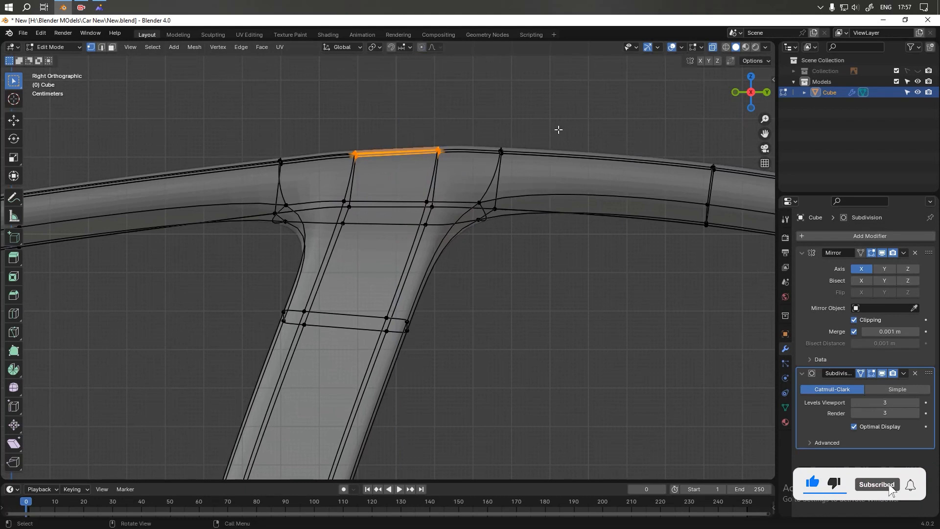
- With proportional editing off, lower the selected roof vertices above the B-pillar slightly along Z
key("g")
key("z")
left_click(558, 132)
scroll(527, 135, "down", 3)
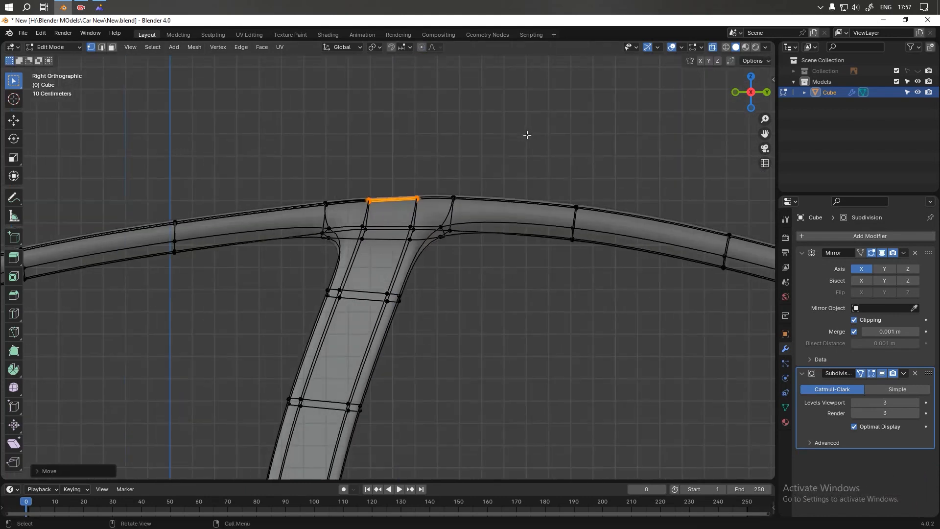
- Select the top roof vertices just behind the B-pillar and lower them slightly along Z without proportional editing
left_click_drag(440, 175, 481, 208)
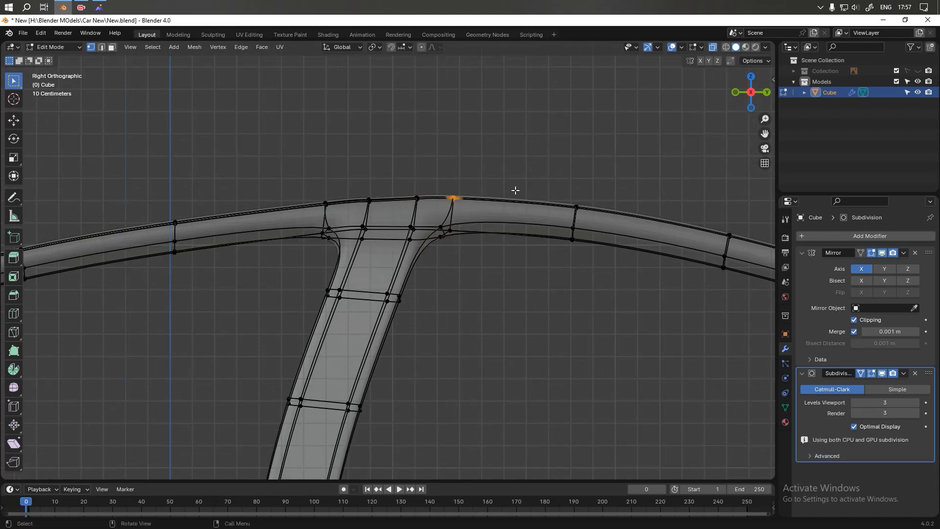
key("g")
key("z")
left_click(486, 191)
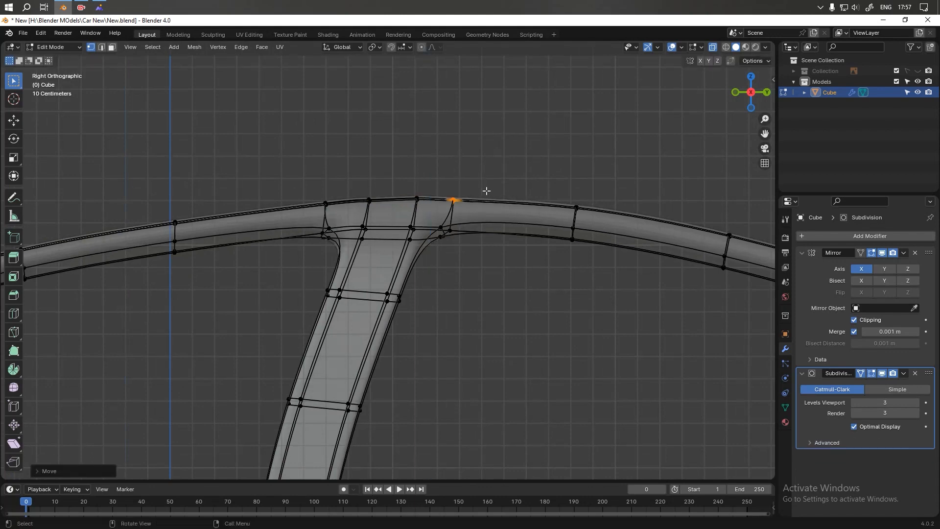
- Examine the smoothed body in object mode with X-ray off, checking the whole side profile and the front fender
scroll(470, 191, "down", 8)
key("Tab")
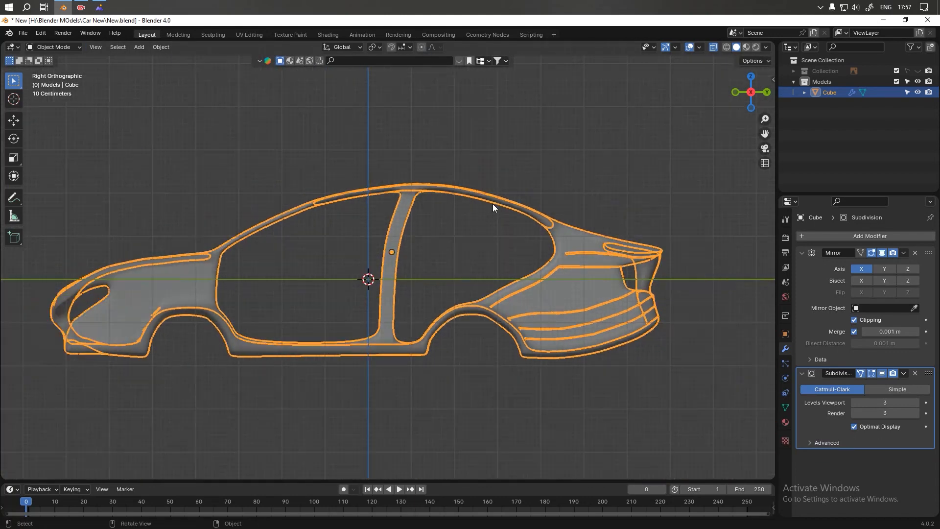
middle_click_drag(619, 202, 551, 224)
key("Tab")
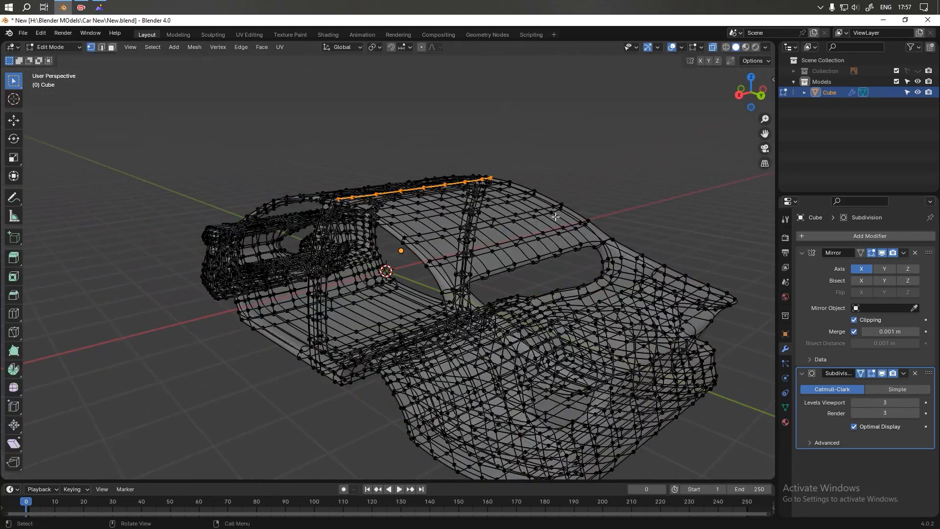
key("Tab")
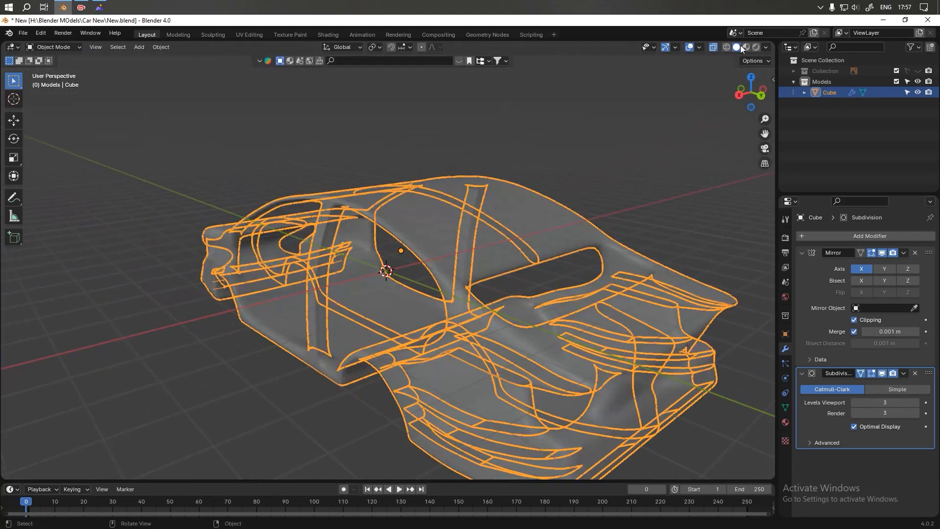
left_click(713, 48)
left_click(632, 127)
middle_click_drag(618, 157, 585, 208)
mouse_move(583, 210)
middle_mouse_down("alt")
mouse_move(547, 231)
mouse_move(586, 222)
middle_mouse_up("alt")
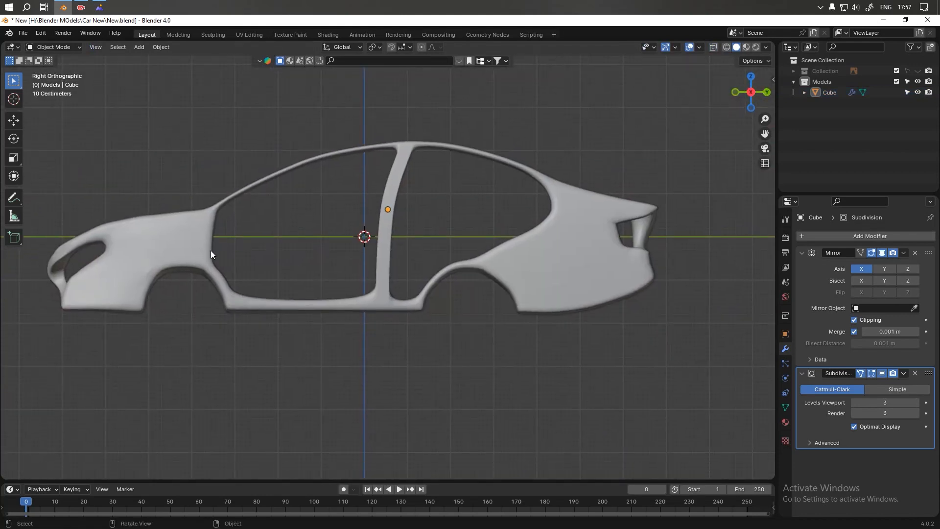
scroll(358, 218, "up", 6)
scroll(308, 230, "up", 3)
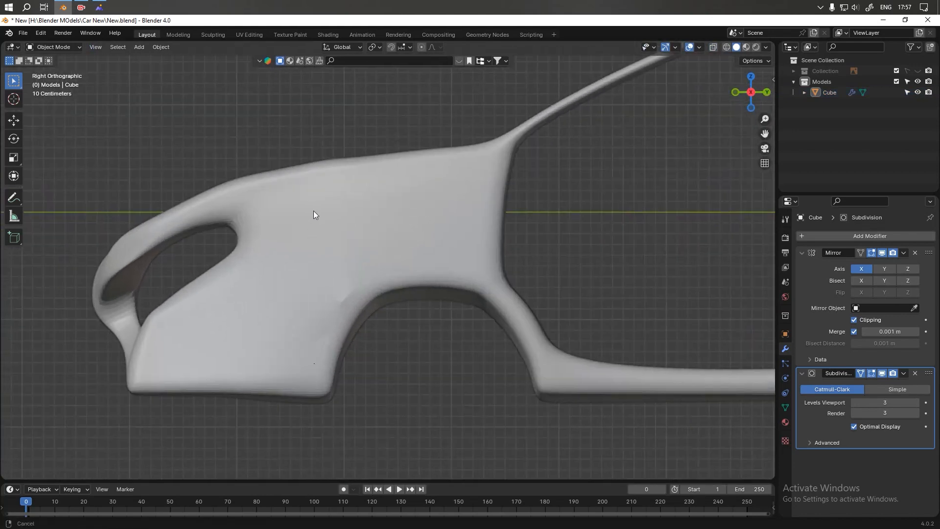
- In edit mode with X-ray on, lower the hood-edge vertices above the rear end of the headlight opening slightly along Z
key("Tab")
scroll(305, 221, "up", 2)
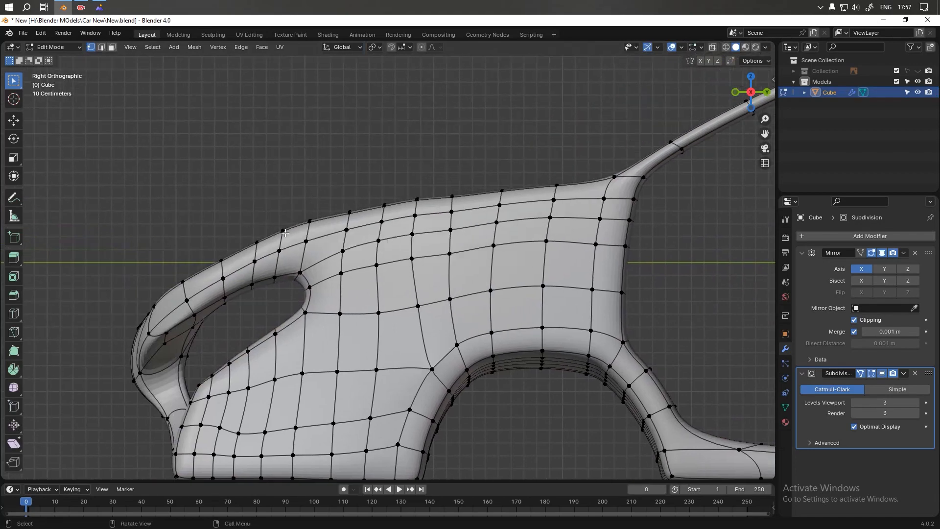
scroll(314, 235, "down", 3)
scroll(326, 249, "up", 2)
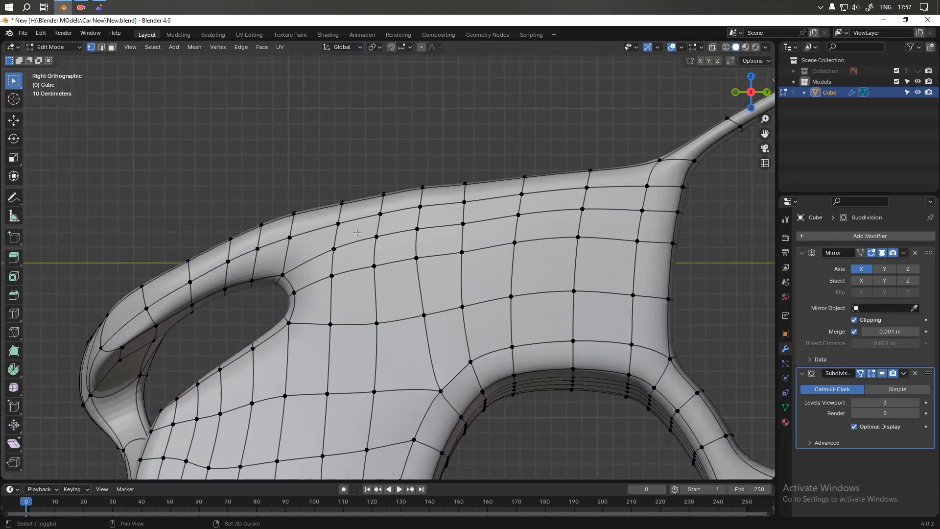
middle_click_drag(335, 241, 417, 196, "shift")
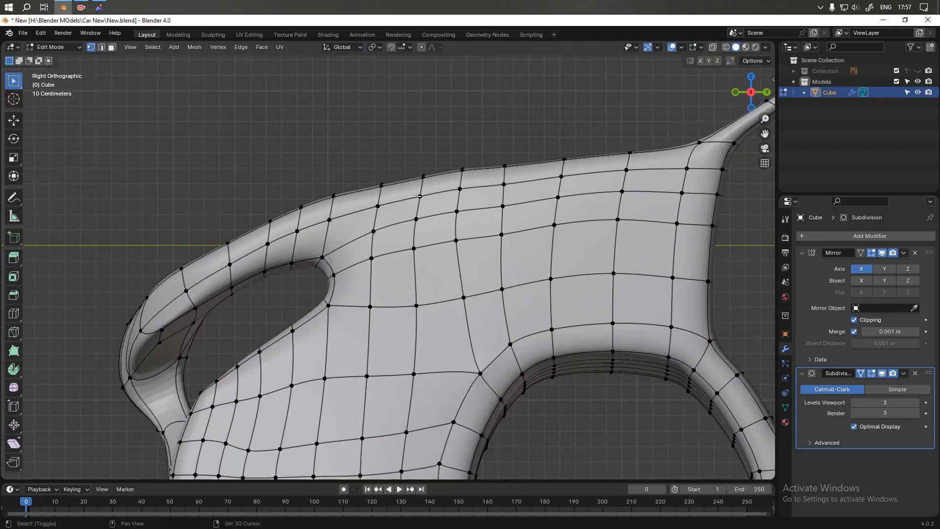
left_click(714, 47)
left_click_drag(309, 170, 355, 205)
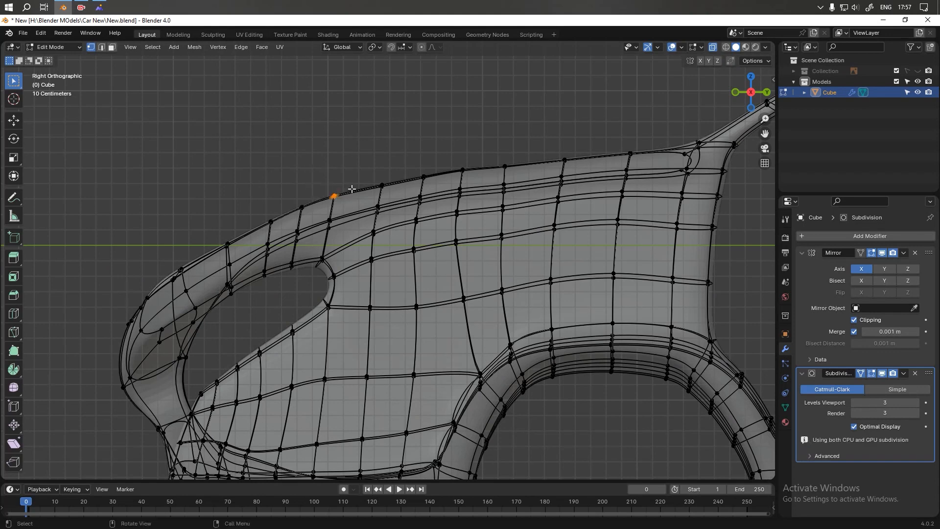
key("g")
key("z")
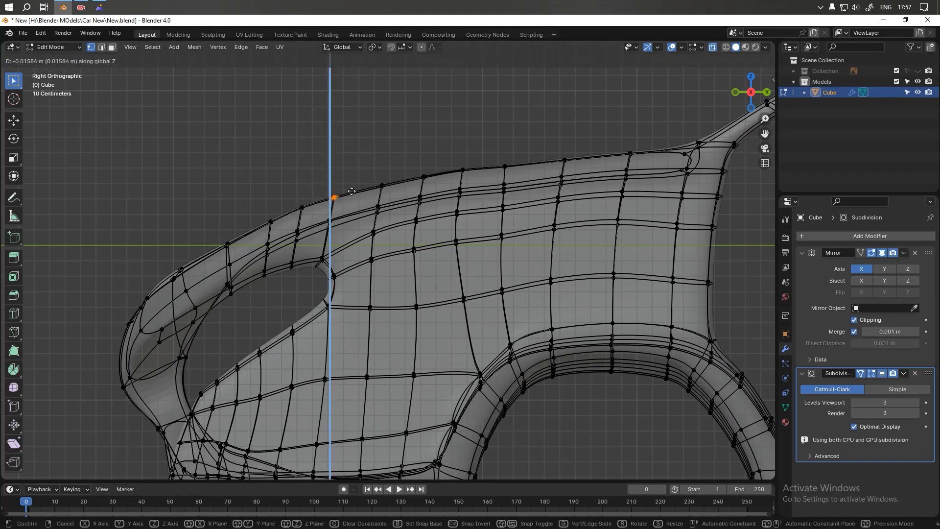
left_click(352, 193)
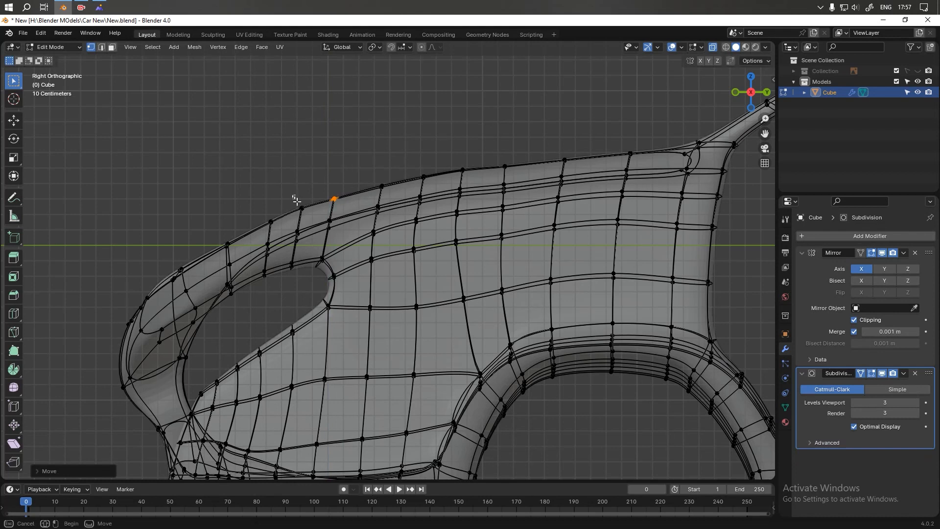
- Lower the next two top-edge vertices towards the nose slightly along Z, one position at a time
left_click(301, 208)
key("g")
key("z")
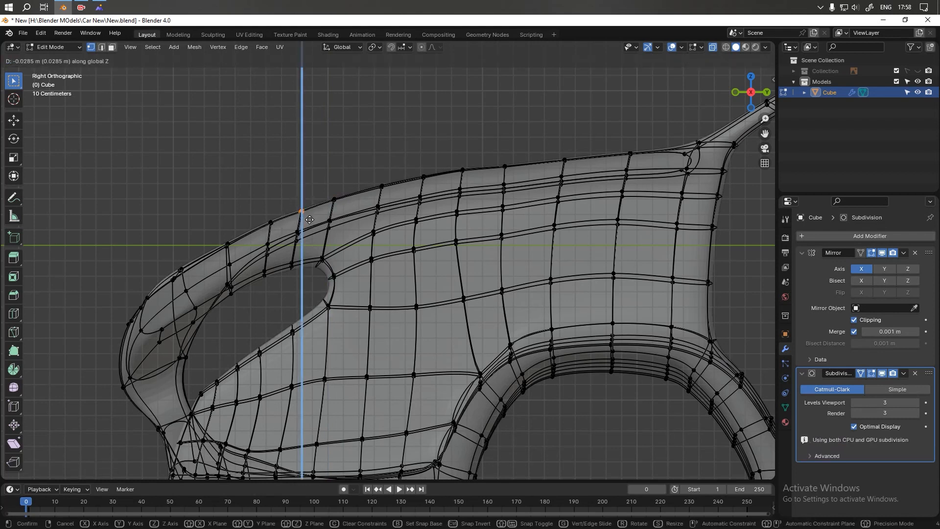
left_click(309, 220)
left_click(270, 223)
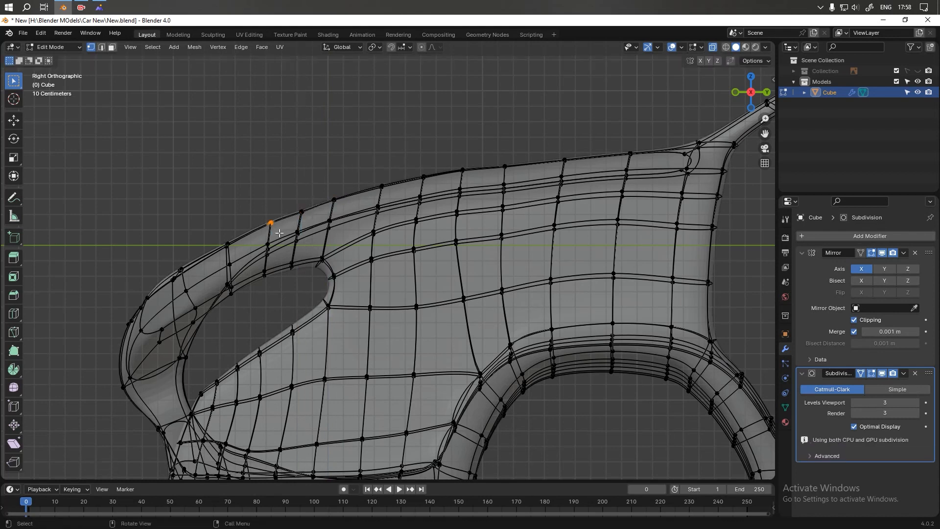
key("g")
key("z")
left_click(279, 234)
- Lower the two top-edge vertex groups above the front half of the headlight opening slightly along Z
left_click(227, 244)
key("g")
key("z")
left_click(175, 274)
left_click_drag(187, 283, 186, 283)
key("g")
key("z")
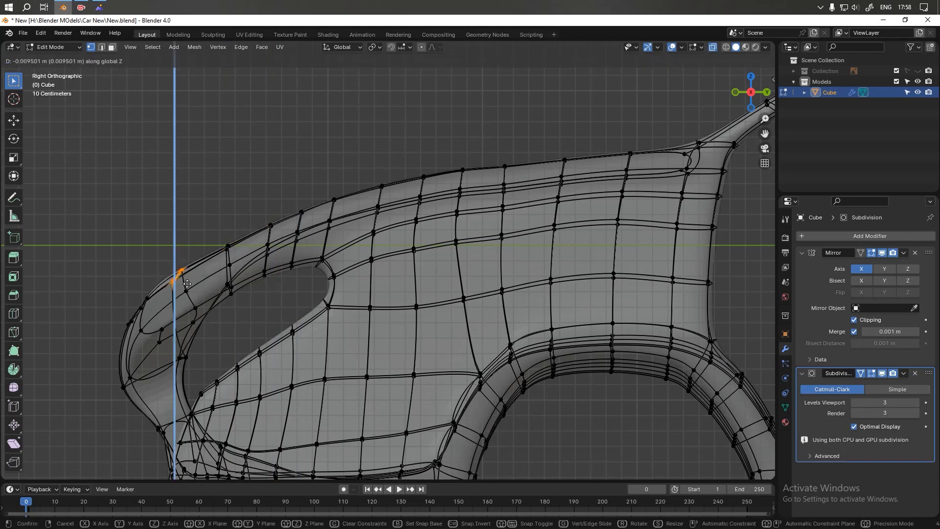
left_click(187, 286)
- Select the vertices around the upper nose tip and lower them slightly along Z
left_click_drag(122, 292, 154, 313)
left_click_drag(107, 308, 135, 329)
key("g")
key("z")
left_click(167, 297)
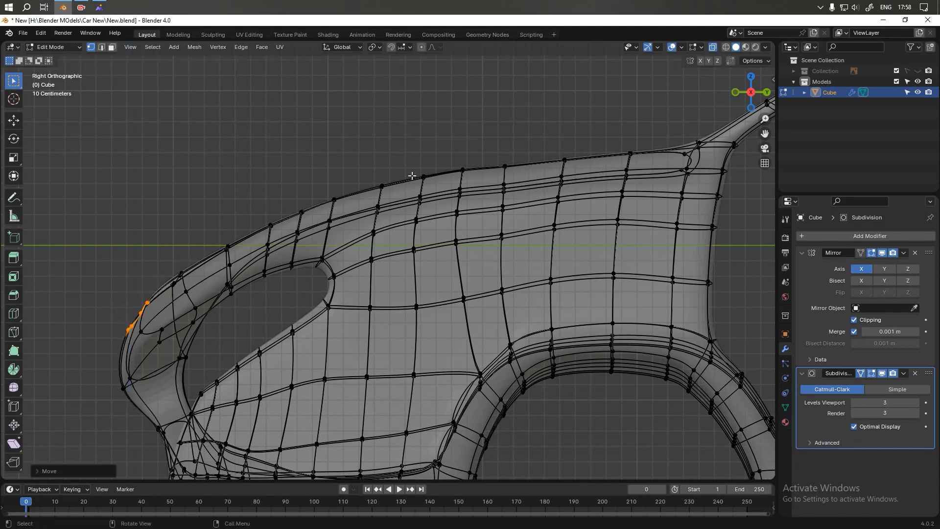
- Raise the hood's top-edge vertices above the front side of the wheel arch slightly along Z
scroll(413, 176, "down", 2)
scroll(446, 196, "up", 2)
scroll(455, 208, "up", 2)
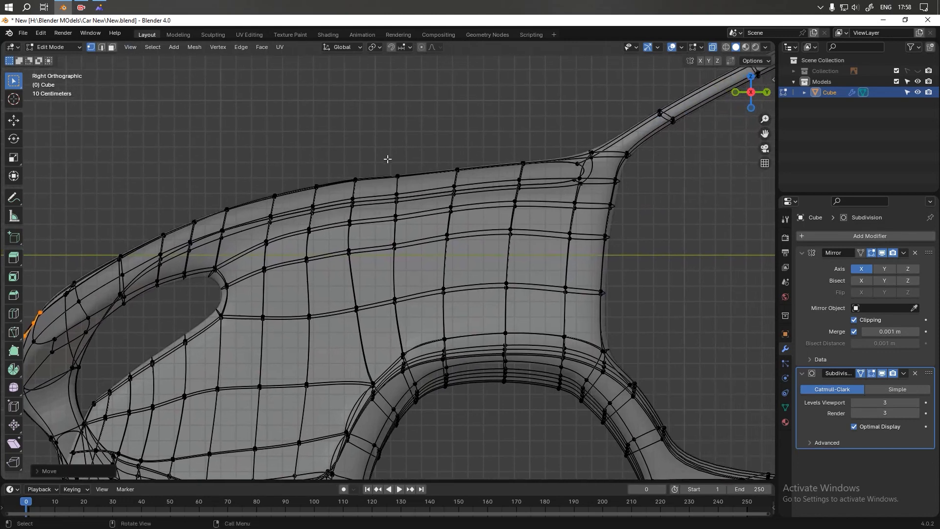
left_click_drag(386, 158, 420, 184)
key("g")
key("z")
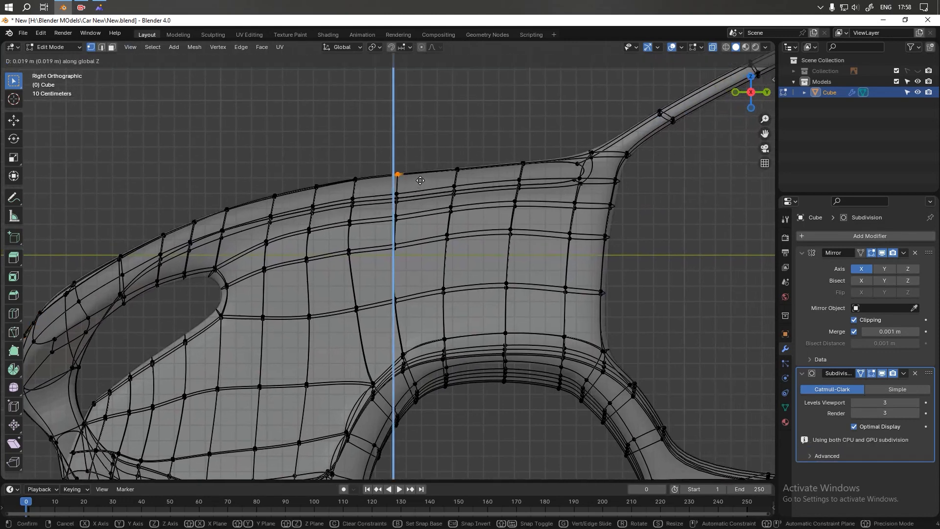
right_click(443, 176)
- Raise the next two rows of hood vertices towards the windshield slightly along Z
left_click_drag(440, 147, 467, 178)
key("g")
key("z")
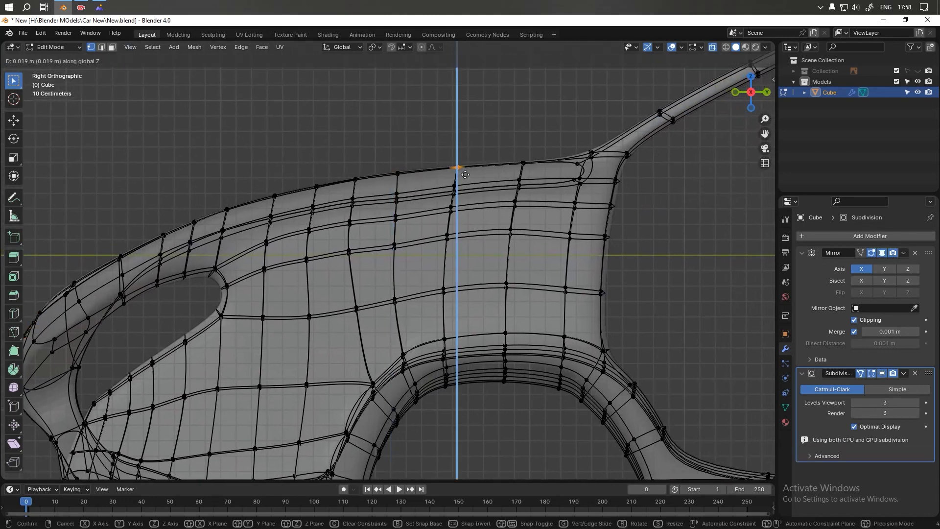
left_click(466, 175)
left_click_drag(508, 147, 532, 169)
key("g")
key("z")
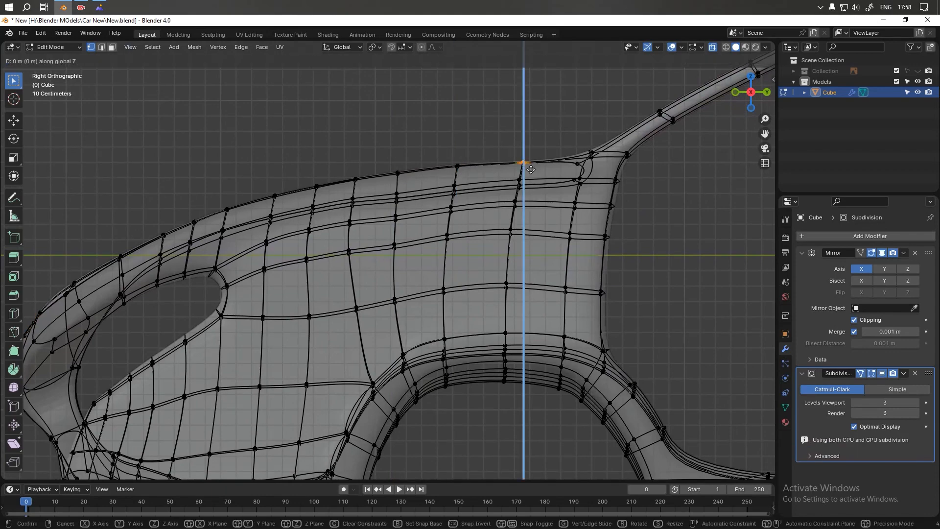
left_click(531, 164)
- Examine the smoothed body in object mode with X-ray off, from the front and from the side
scroll(532, 163, "down", 3)
middle_click_drag(532, 162, 497, 224, "alt")
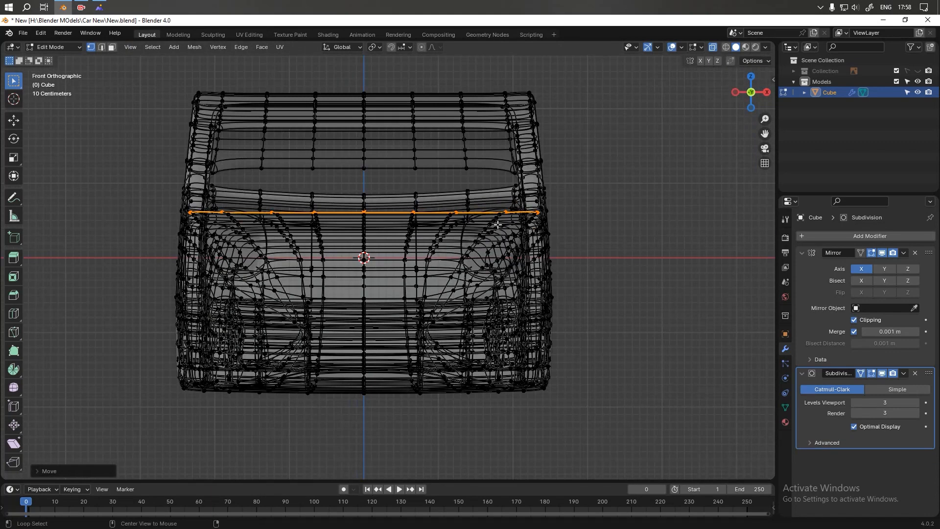
key("Tab")
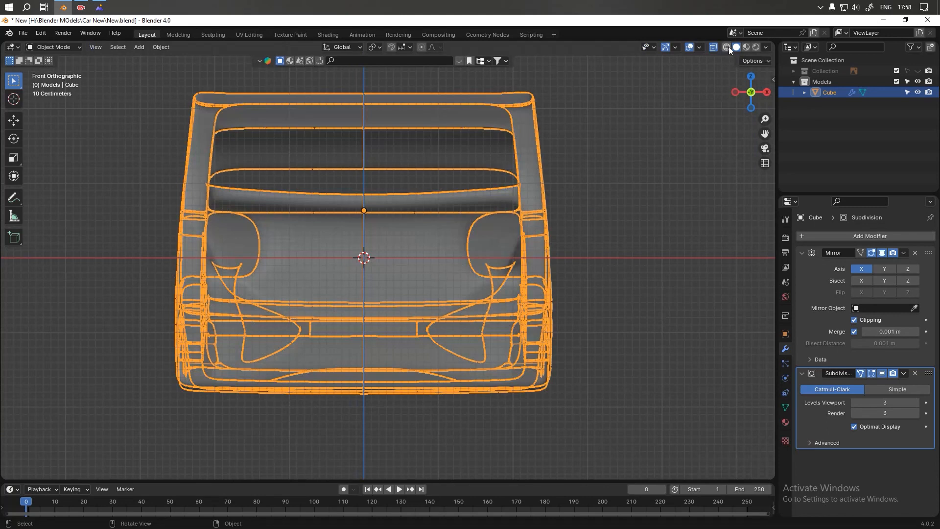
left_click(712, 47)
left_click(622, 156)
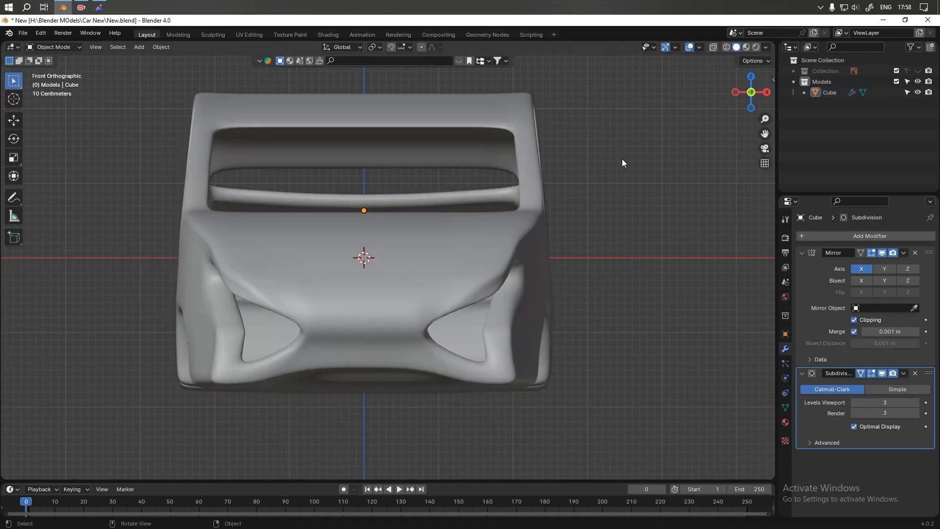
middle_click_drag(600, 188, 579, 212, "alt")
scroll(581, 163, "down", 4)
middle_click_drag(460, 318, 482, 295, "shift")
scroll(309, 214, "up", 2)
- Inspect the front wheel arch, nose and underside mesh in edit mode, with and without X-ray
key("Tab")
scroll(390, 235, "up", 5)
middle_click_drag(405, 195, 340, 256, "shift")
left_click(713, 47)
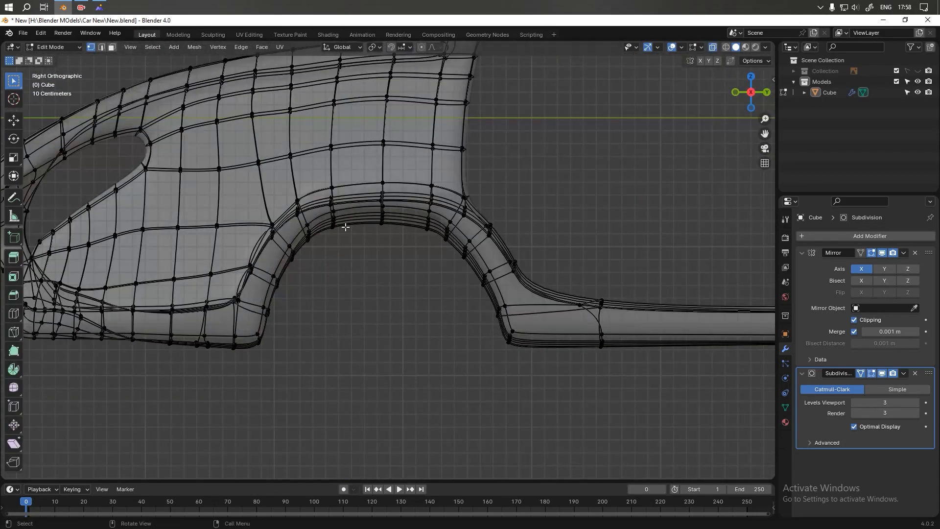
scroll(384, 248, "up", 3)
scroll(378, 202, "down", 4)
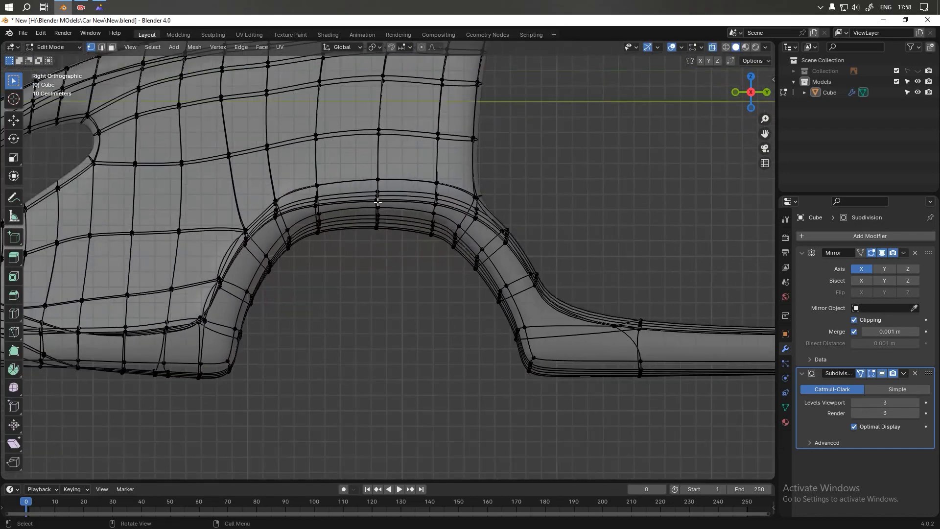
left_click(713, 47)
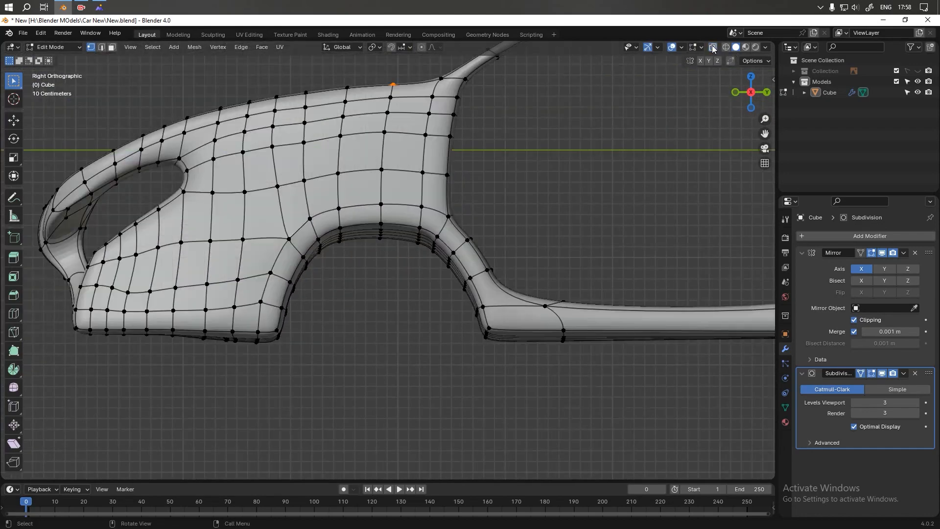
scroll(396, 240, "up", 2)
middle_click_drag(390, 244, 416, 227)
scroll(410, 231, "up", 2)
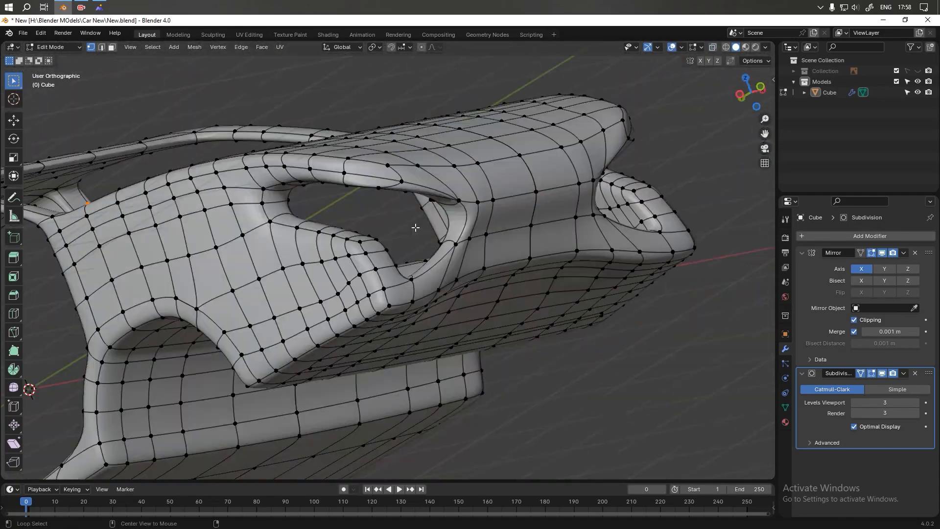
middle_click_drag(424, 298, 392, 311, "alt")
scroll(396, 289, "down", 4)
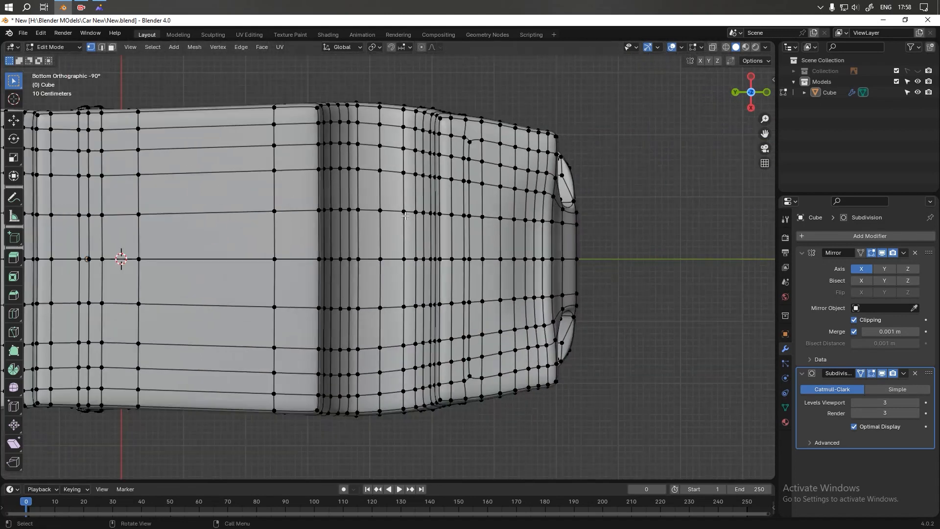
scroll(377, 181, "up", 2)
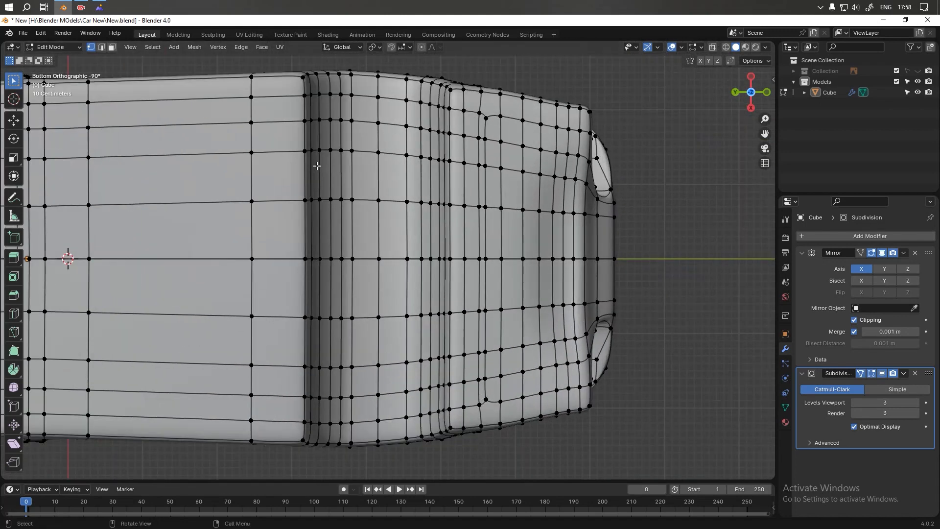
- Select the inner faces spanning the front wheel arch, flatten them with a Z scale of 0, and lower them along Z
key("3")
left_click_drag(315, 167, 437, 246)
middle_click_drag(436, 247, 442, 246, "alt")
middle_click_drag(435, 292, 381, 252, "shift")
scroll(392, 244, "up", 5)
left_click(240, 281, "shift")
left_click(276, 277, "shift")
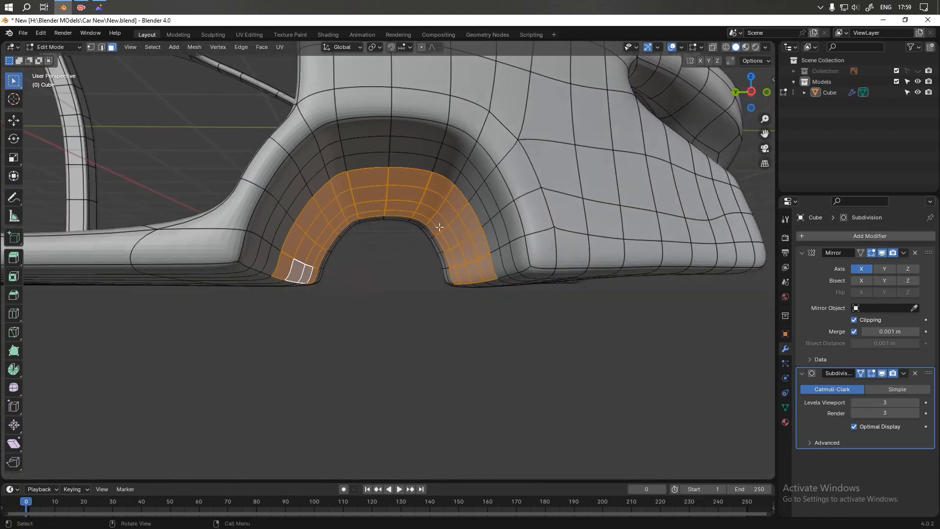
key("s")
key("z")
key("0")
key("Return")
key("g")
key("z")
left_click(438, 272)
- Flatten the lowered front wheel-arch faces once more by scaling them to 0 along Z
middle_click_drag(438, 272, 404, 247)
scroll(406, 266, "down", 2)
key("s")
key("z")
key("0")
key("Return")
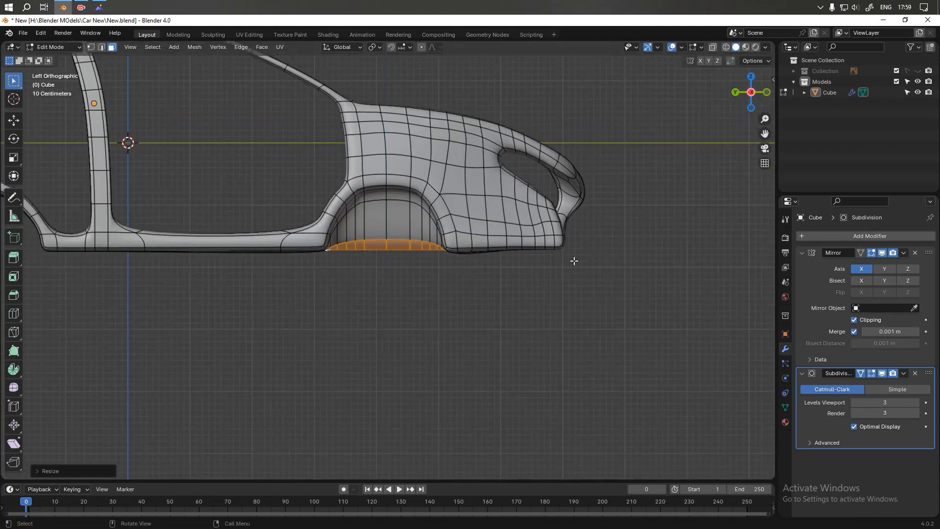
- Turn off the Subdivision modifier's viewport display and check the unsmoothed underside in object mode
left_click(881, 374)
scroll(363, 263, "up", 1)
middle_click_drag(423, 257, 494, 161)
key("Tab")
scroll(511, 189, "down", 3)
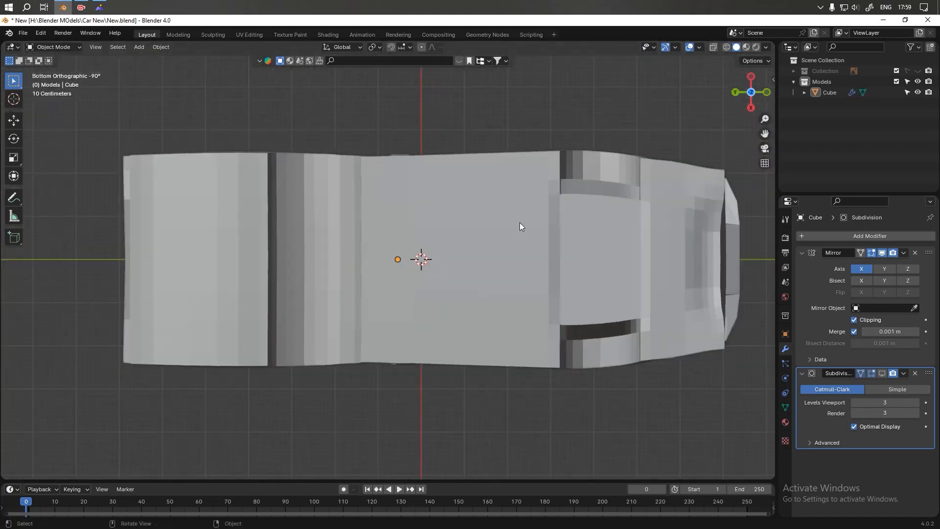
- Flatten the inner faces spanning the rear wheel arch along Z and lower them to the bottom edge of the sill
key("Tab")
scroll(451, 312, "up", 1)
left_click_drag(409, 313, 250, 269, "shift")
middle_click_drag(343, 274, 470, 274, "shift")
scroll(460, 264, "up", 2)
middle_click_drag(452, 186, 470, 273)
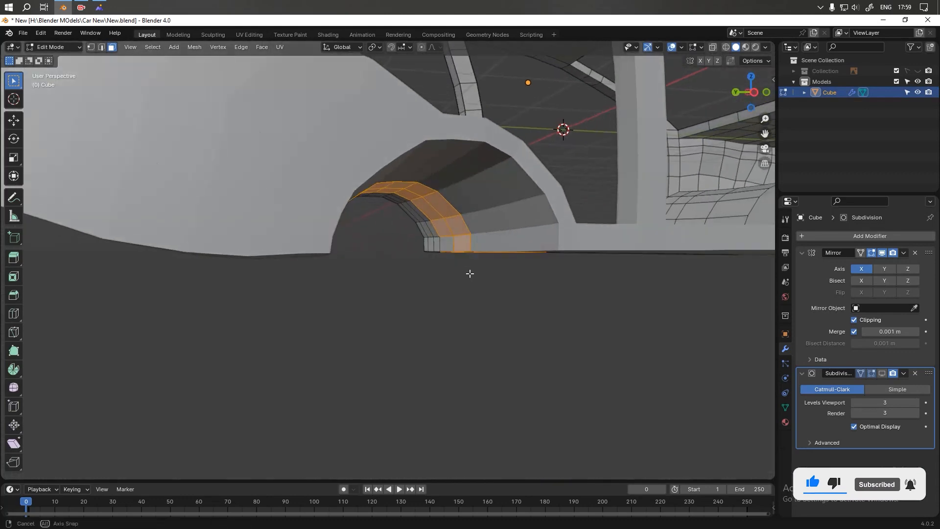
scroll(458, 246, "up", 2)
left_click(467, 242, "shift")
middle_click_drag(465, 237, 554, 235)
left_click(533, 238, "alt+shift")
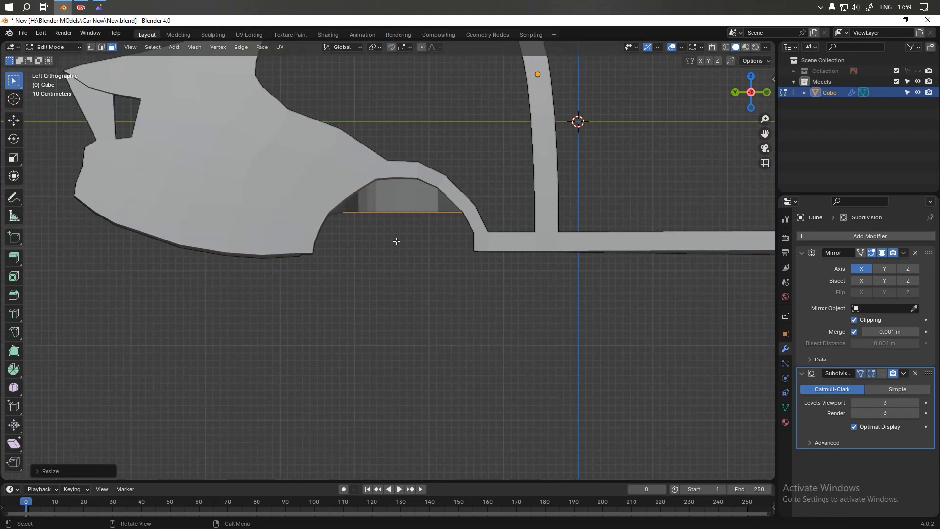
key("g")
key("z")
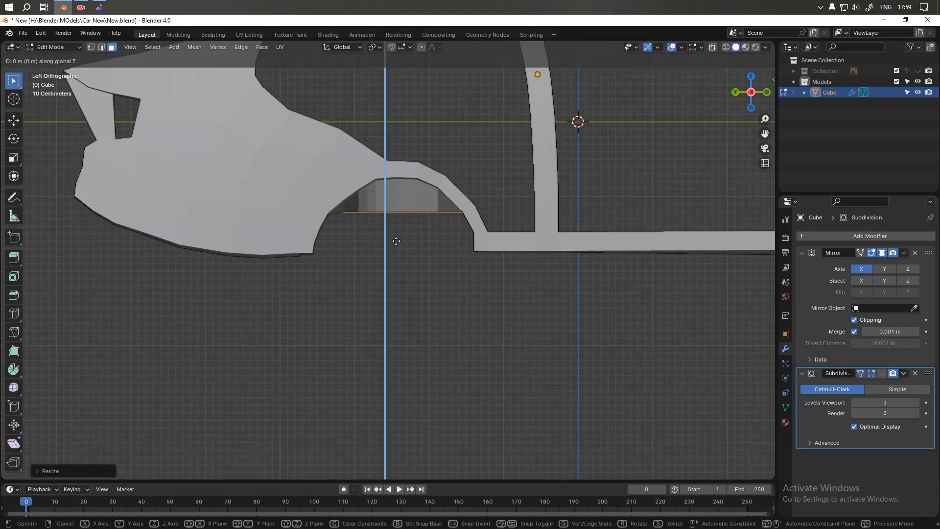
left_click(399, 281)
- In vertex mode with X-ray on, flatten the bottom vertices from the front fender to the rear arch with a Z scale of 0
scroll(418, 243, "down", 1)
middle_click_drag(563, 259, 315, 216, "shift")
key("1")
key("alt+z")
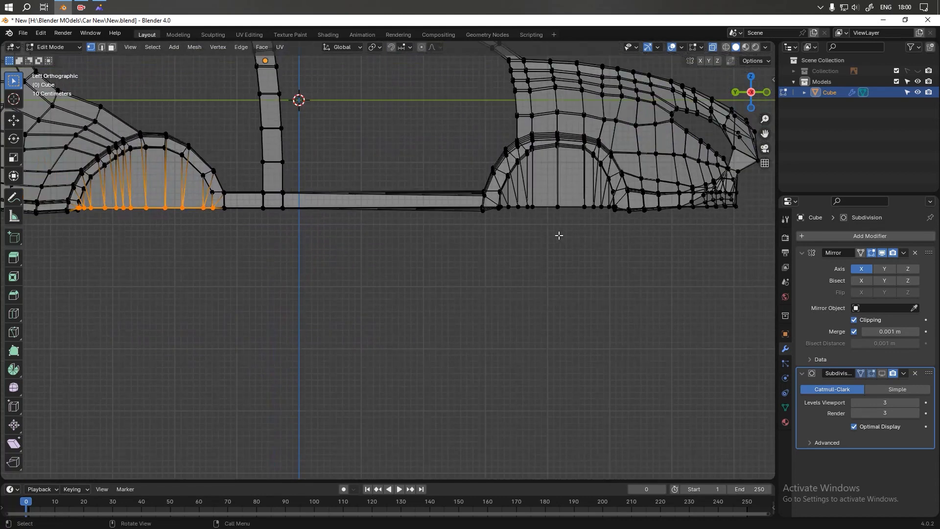
left_click_drag(660, 247, 216, 204)
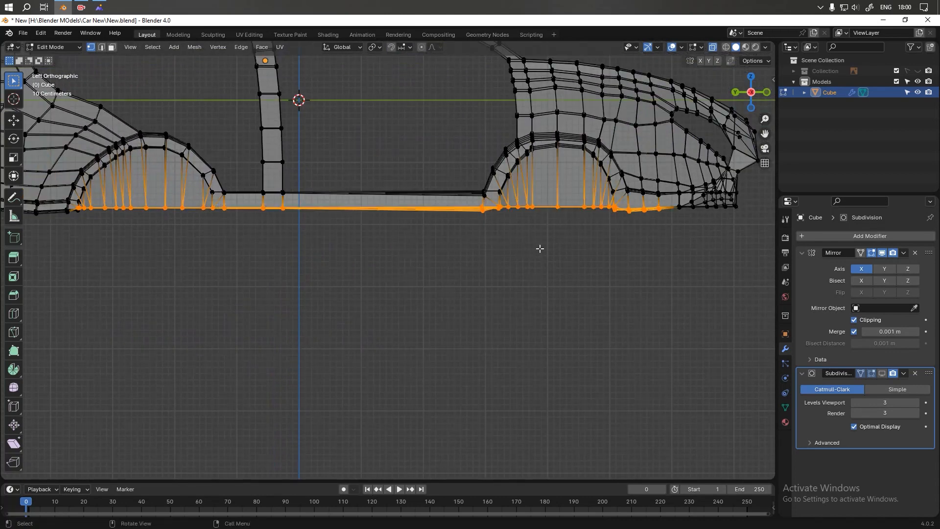
key("s")
key("z")
key("0")
key("Return")
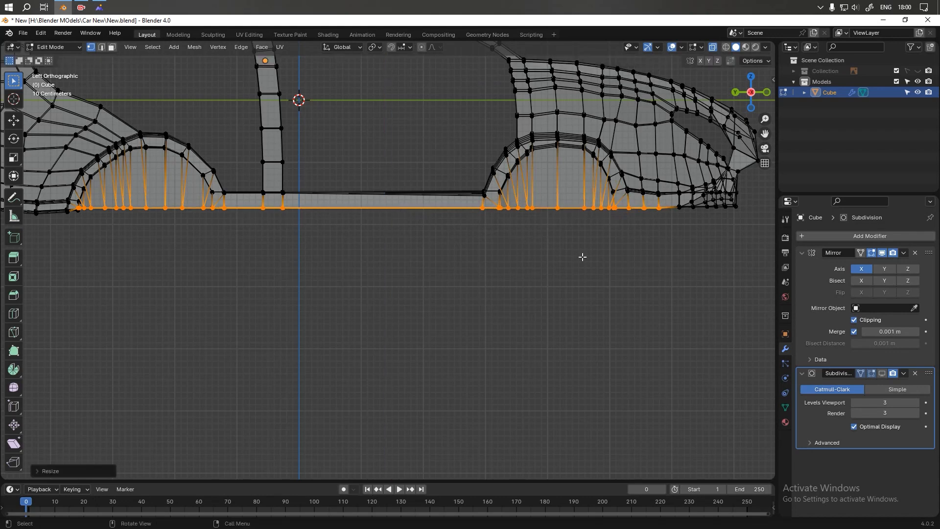
- Add the front bumper's and rear fender's bottom vertices to the selection and flatten the whole bottom edge with a Z scale of 0
middle_click_drag(693, 227, 609, 229, "shift")
scroll(609, 229, "up", 1)
left_click_drag(684, 230, 578, 201, "shift")
scroll(578, 201, "down", 2)
middle_click_drag(274, 274, 702, 279, "shift")
scroll(387, 261, "up", 2)
middle_click_drag(454, 258, 364, 286, "shift")
left_click_drag(444, 273, 296, 242, "shift")
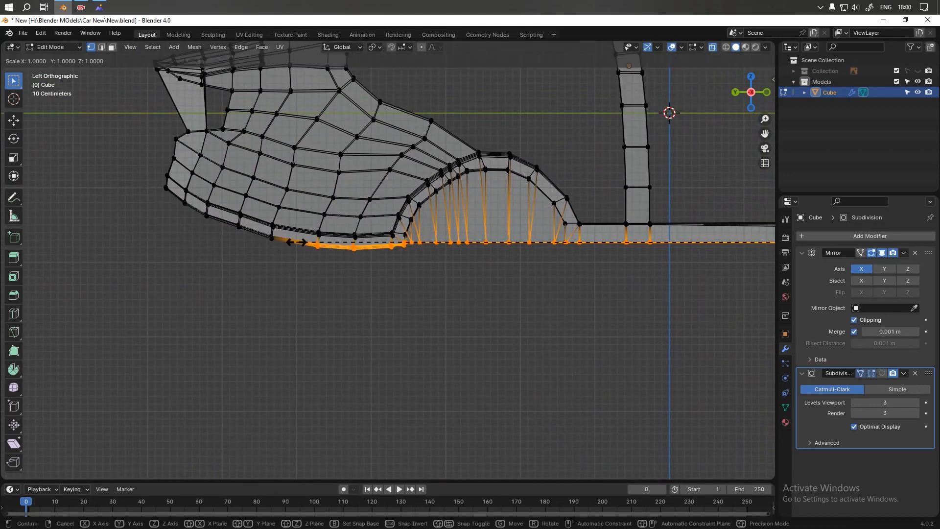
key("s")
key("z")
key("0")
key("Return")
scroll(321, 252, "down", 1)
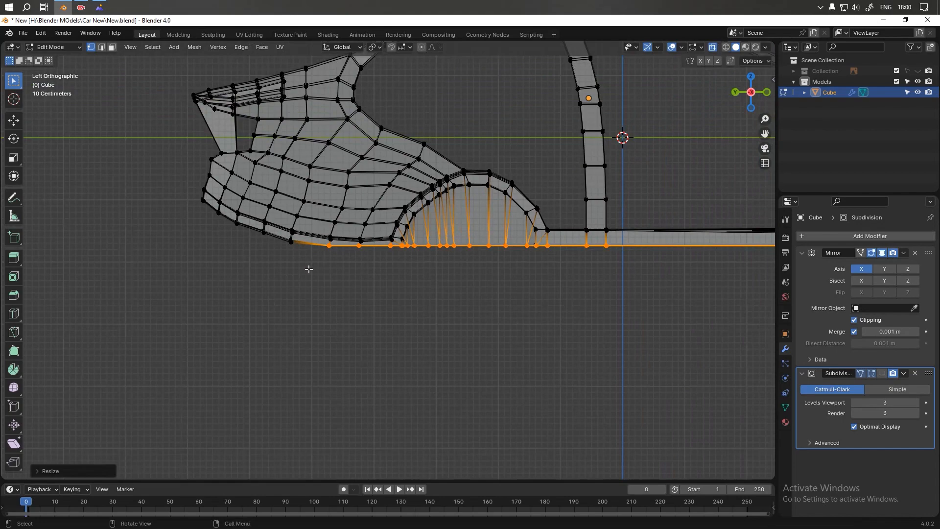
scroll(313, 264, "up", 2)
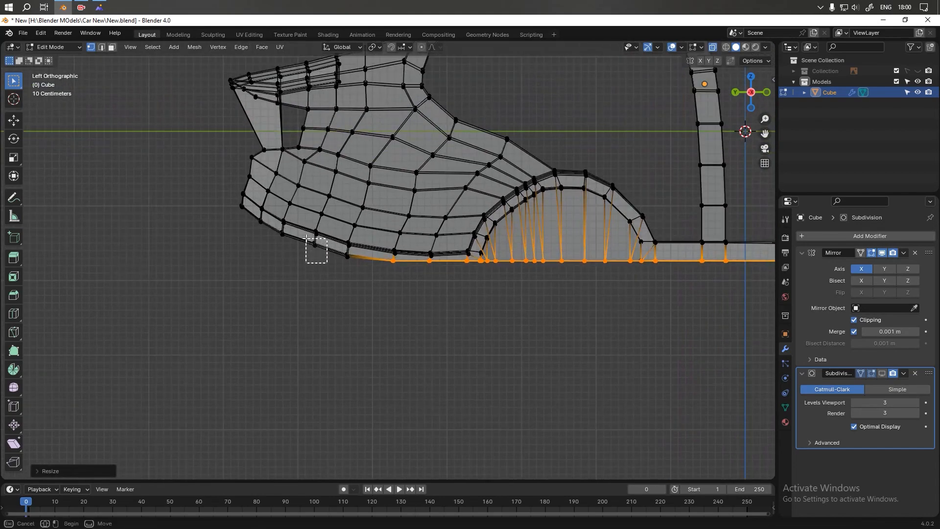
- Move the rear bumper's bottom-edge vertices just behind the flattened section about 0.03 m down and rearward
left_click(315, 244)
key("g")
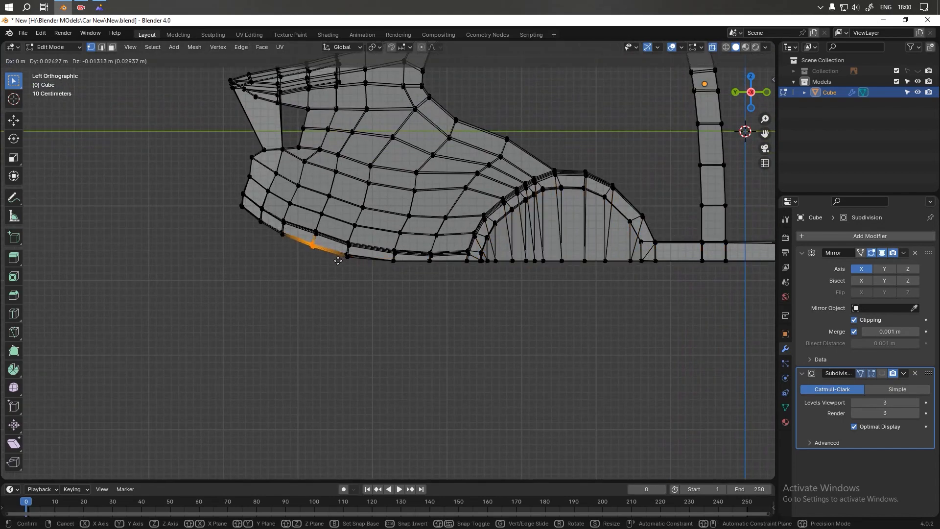
left_click(338, 261)
- Return to object mode, turn the Subdivision modifier's viewport display back on and check the smoothed body from the left side
key("Tab")
scroll(384, 278, "down", 4)
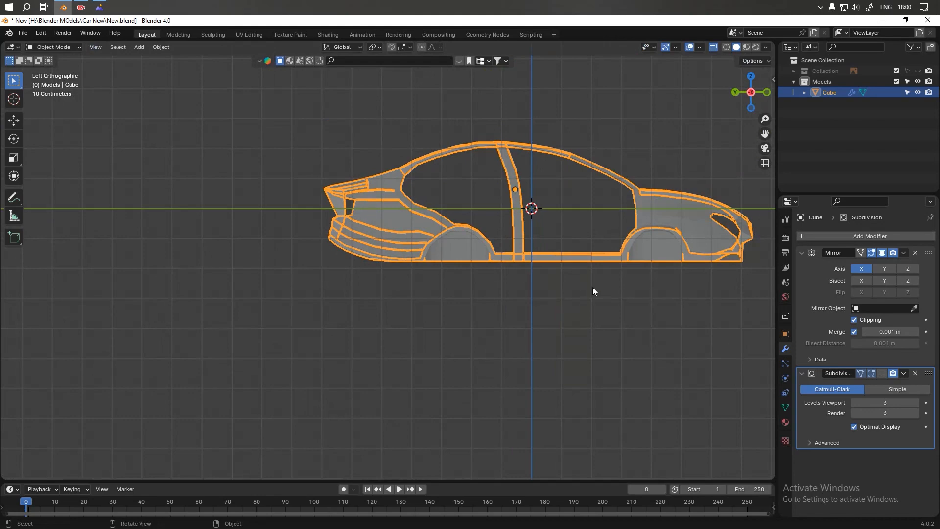
middle_click_drag(712, 39, 729, 160)
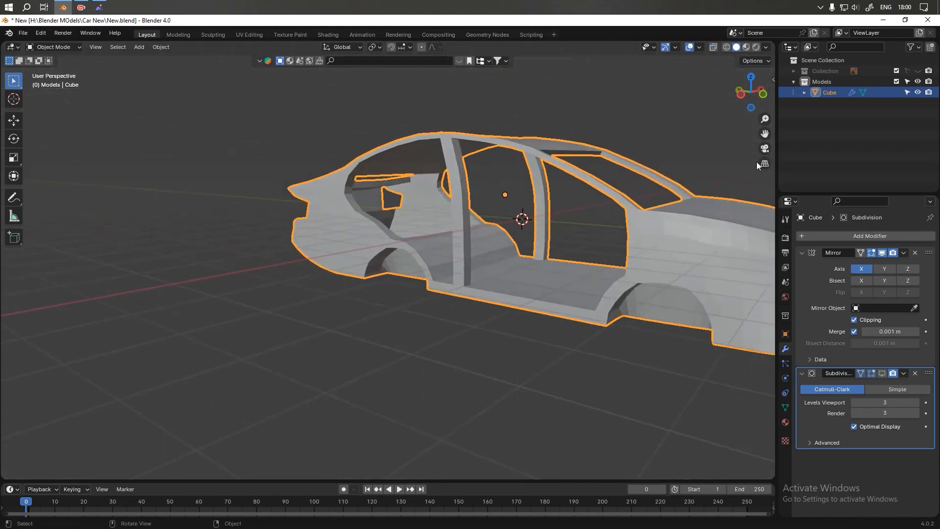
left_click(883, 374)
key("ctrl+KP_1")
key("ctrl+KP_3")
left_click_drag(578, 272, 482, 271, "shift")
scroll(436, 251, "up", 3)
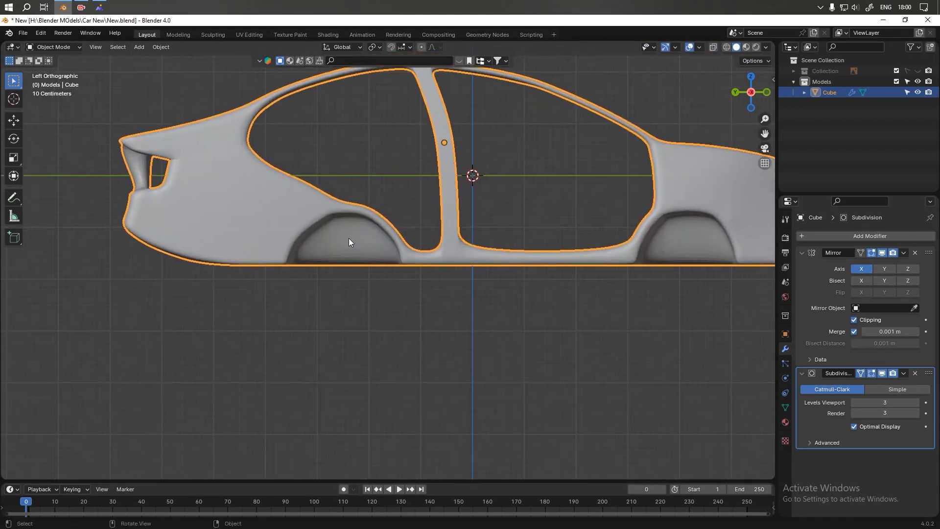
- Examine the smoothed rear wheel arch's mesh in edit mode, and inspect the whole body in object mode from the back and right side
key("Tab")
scroll(349, 238, "up", 4)
middle_click(304, 214, "alt")
scroll(325, 248, "up", 2)
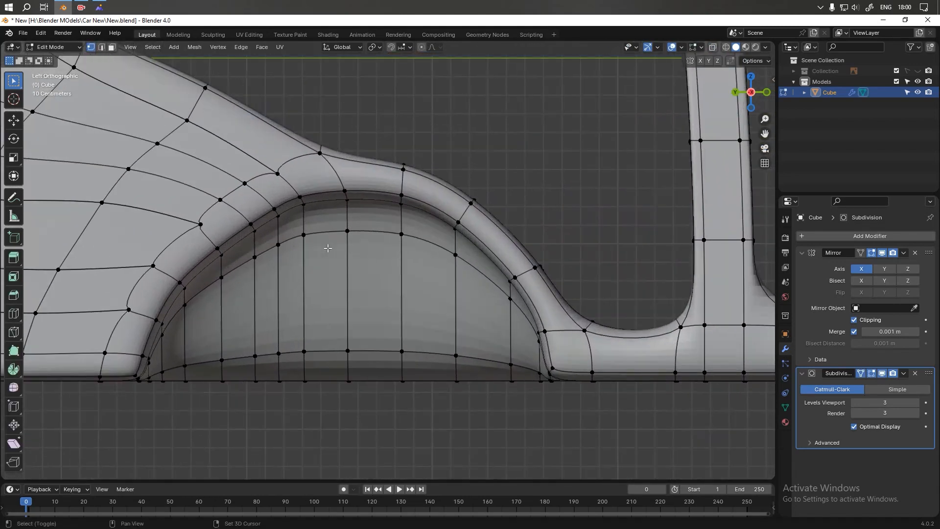
scroll(370, 270, "up", 1)
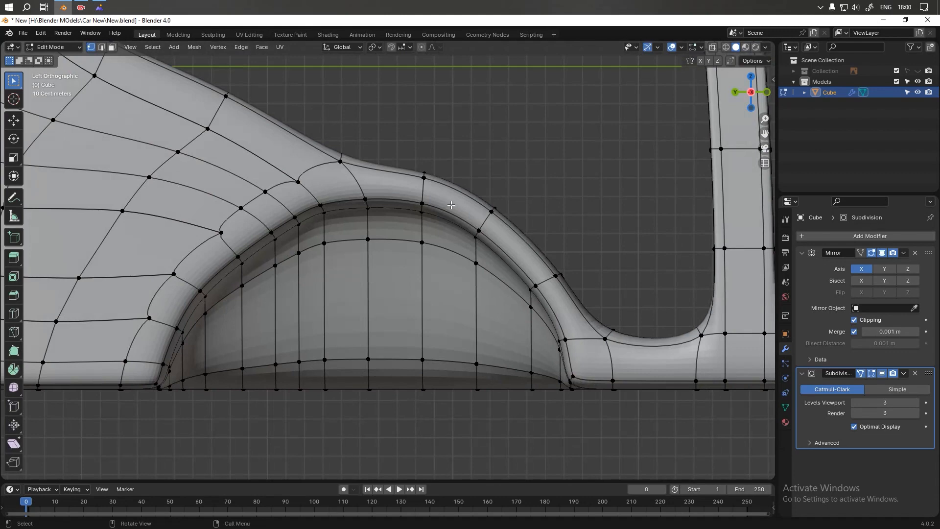
scroll(451, 205, "down", 8)
key("ctrl+KP_1")
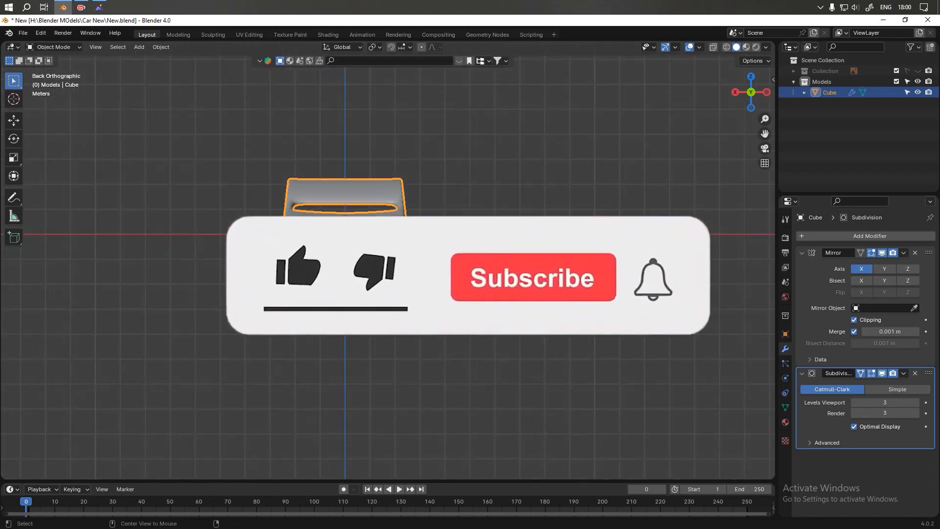
mouse_move(461, 264)
middle_mouse_down("alt")
mouse_move(421, 264)
mouse_move(460, 264)
middle_mouse_up("alt")
middle_click_drag(451, 284, 421, 264, "alt")
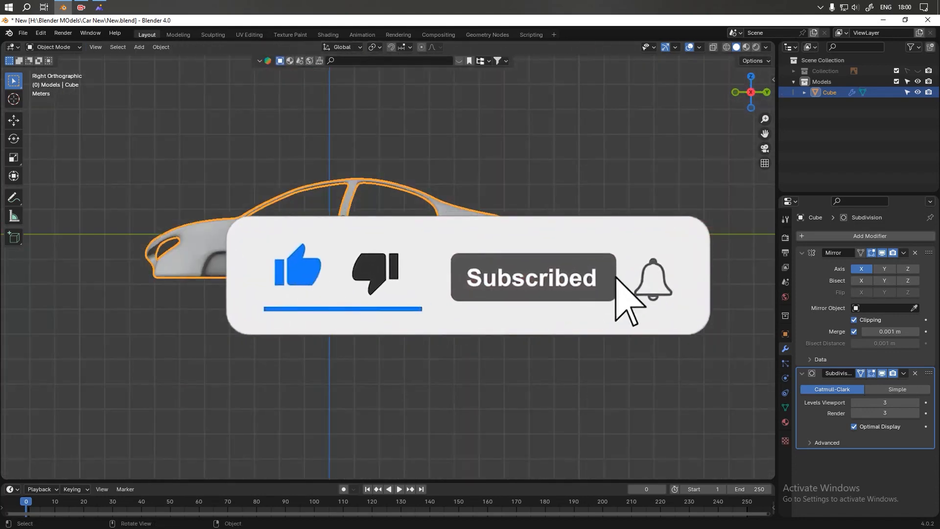